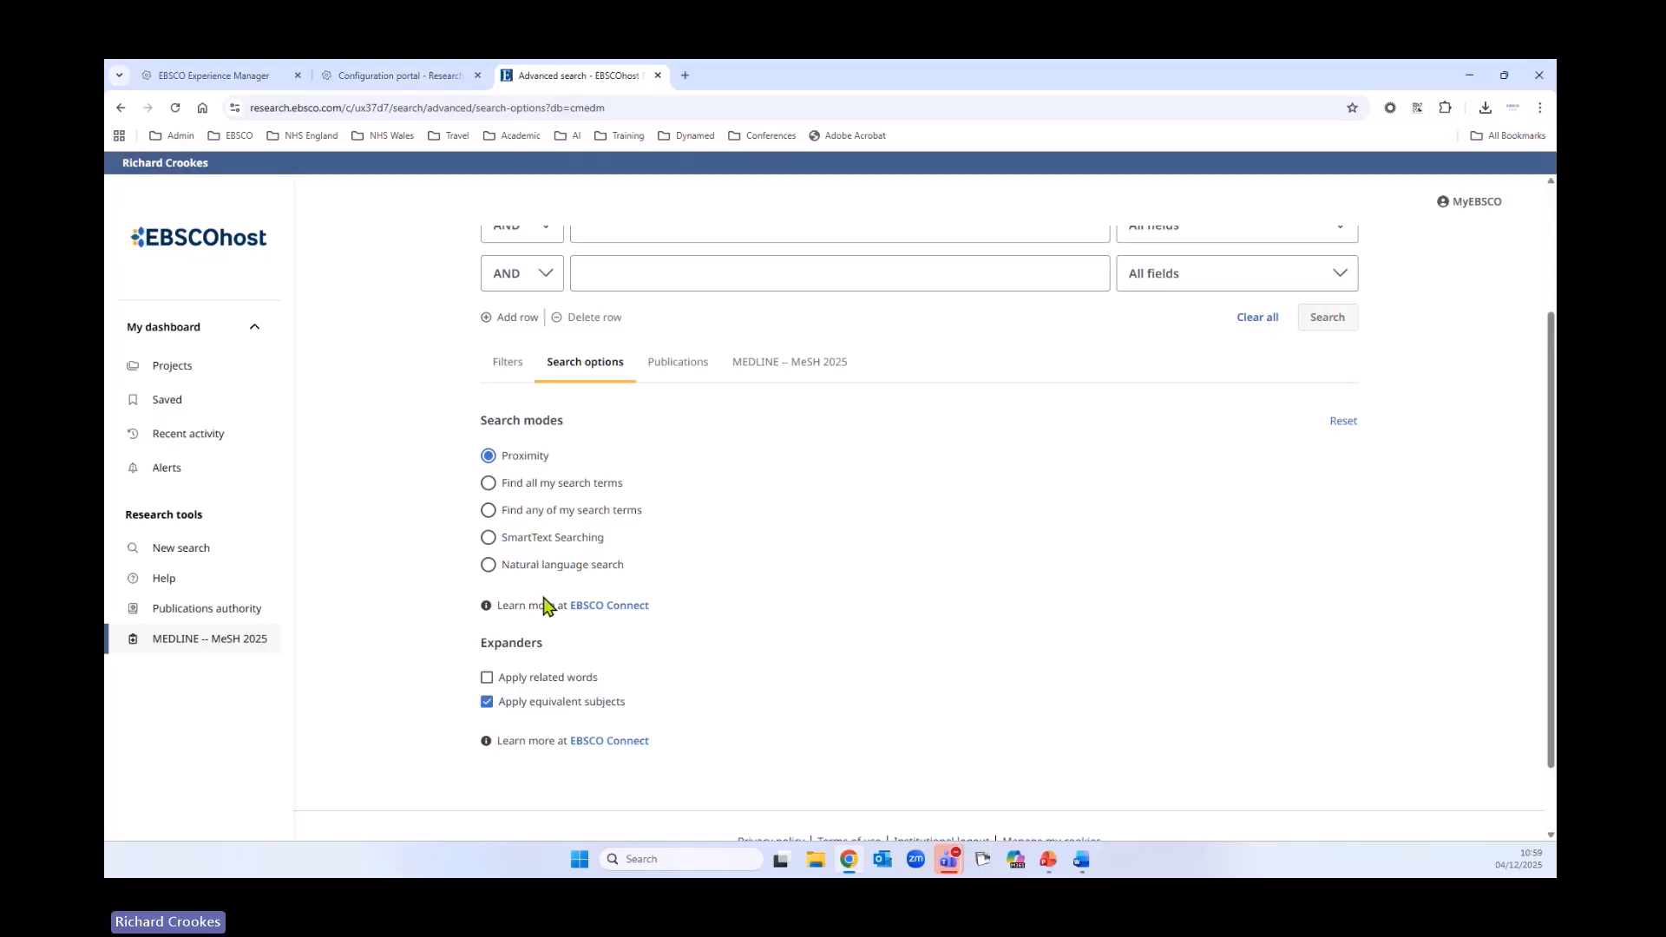
# Examine the searchable fields available for the first search row, along with the search modes and expanders
pyautogui.scroll(2, 892, 562)
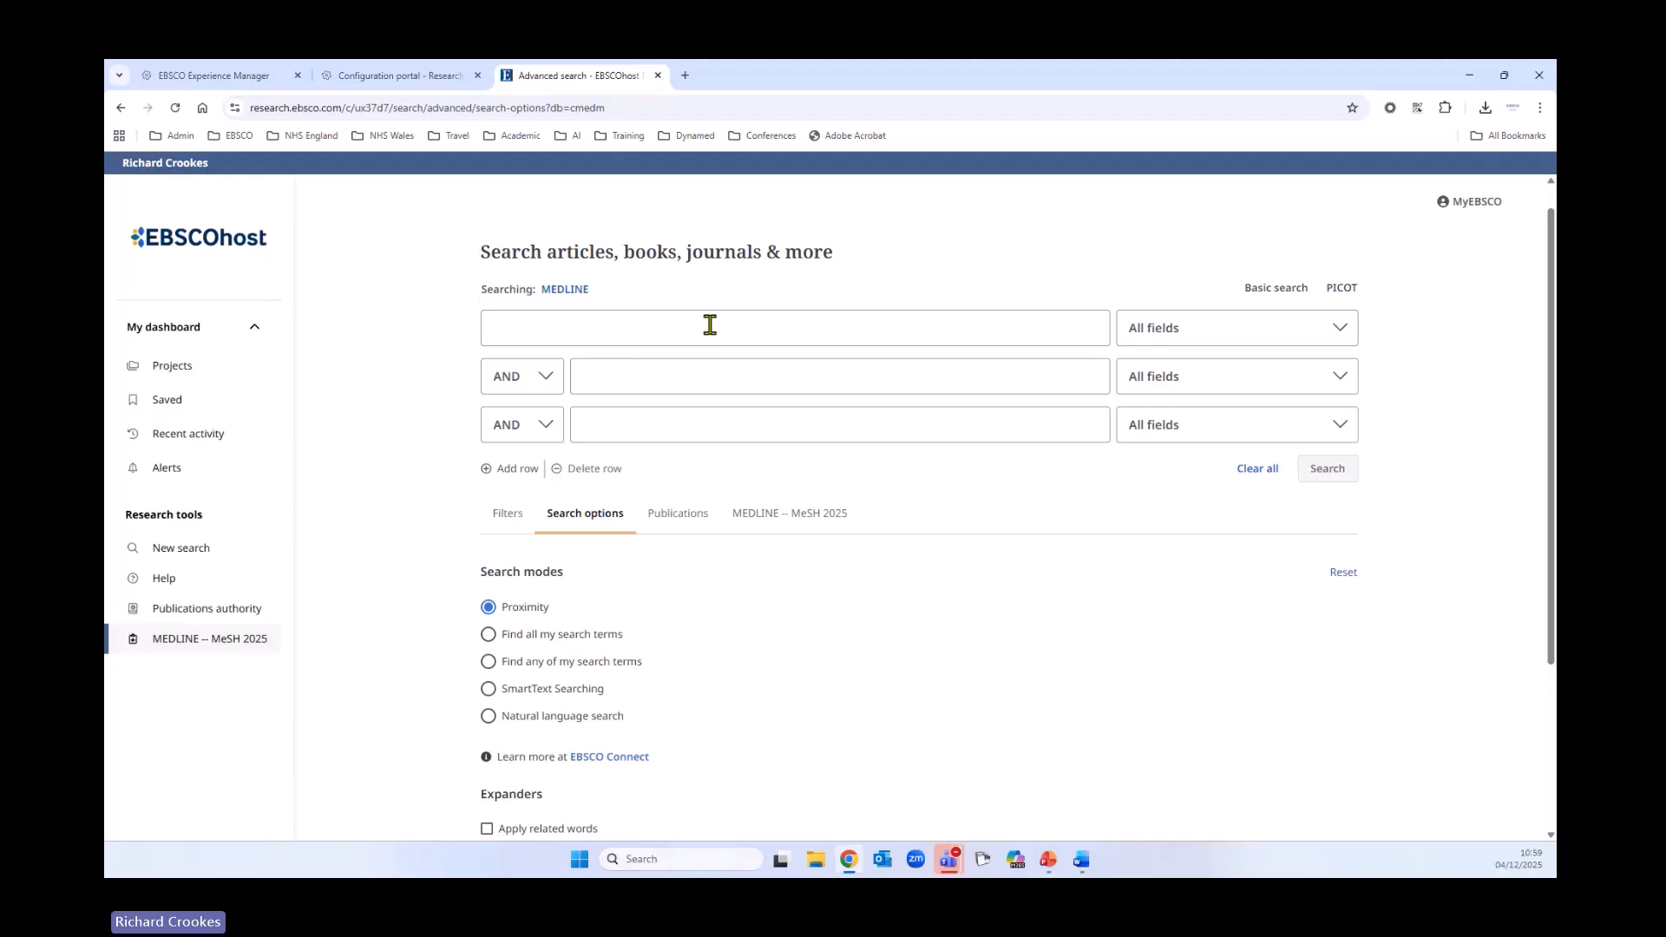
pyautogui.click(1252, 338)
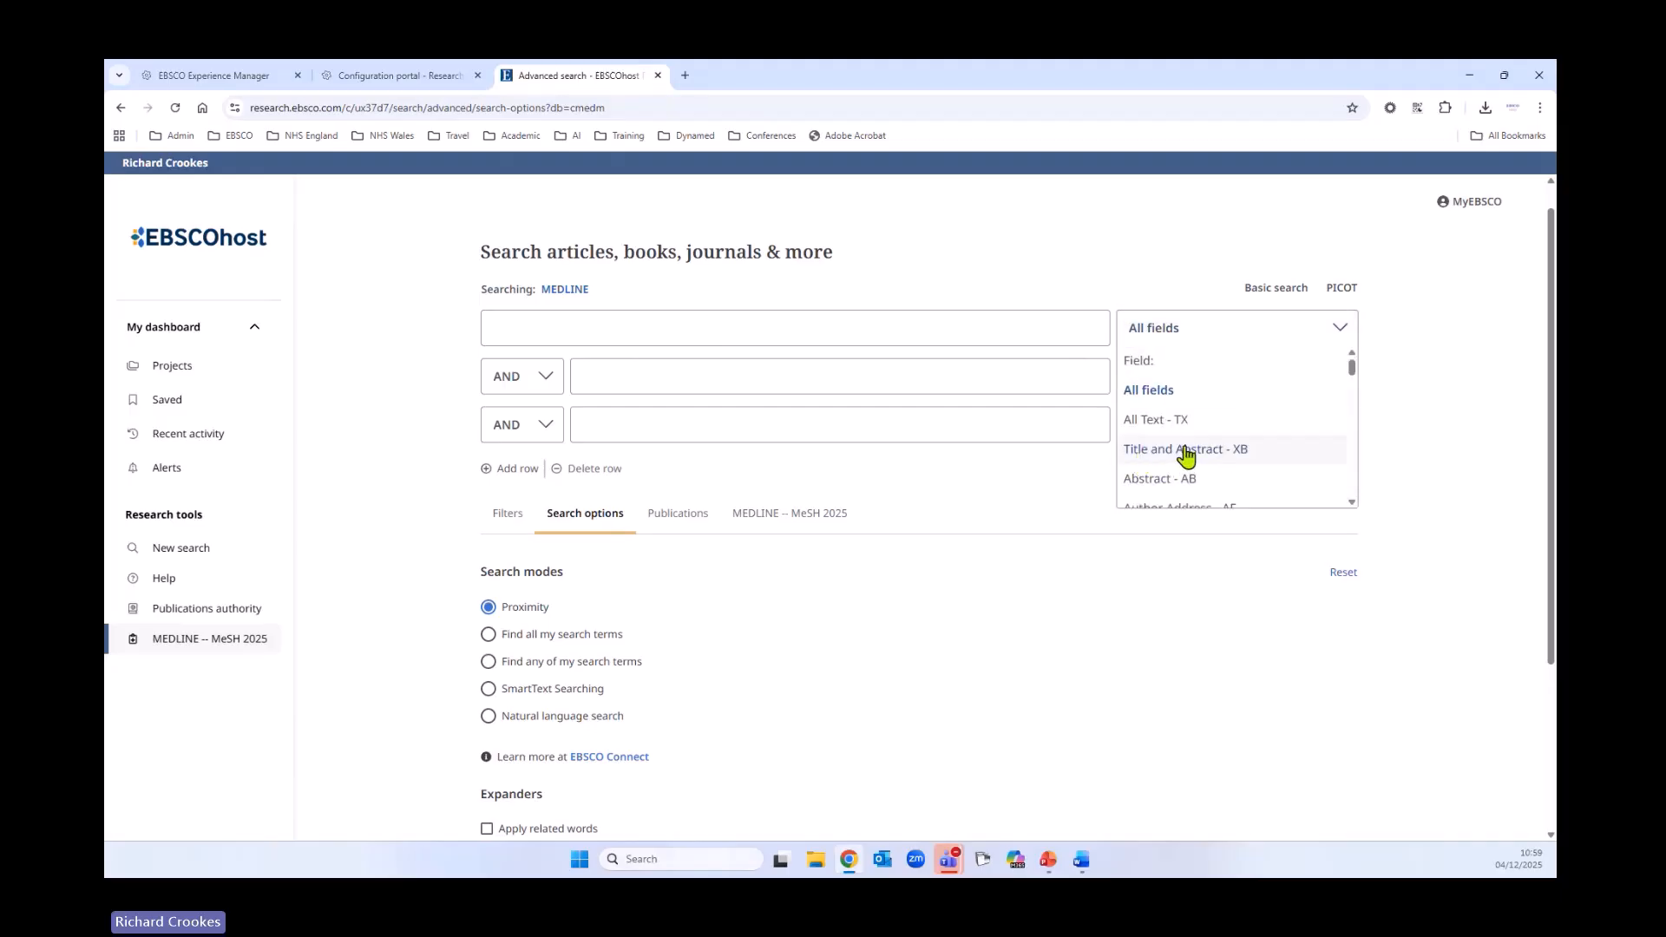
pyautogui.click(945, 586)
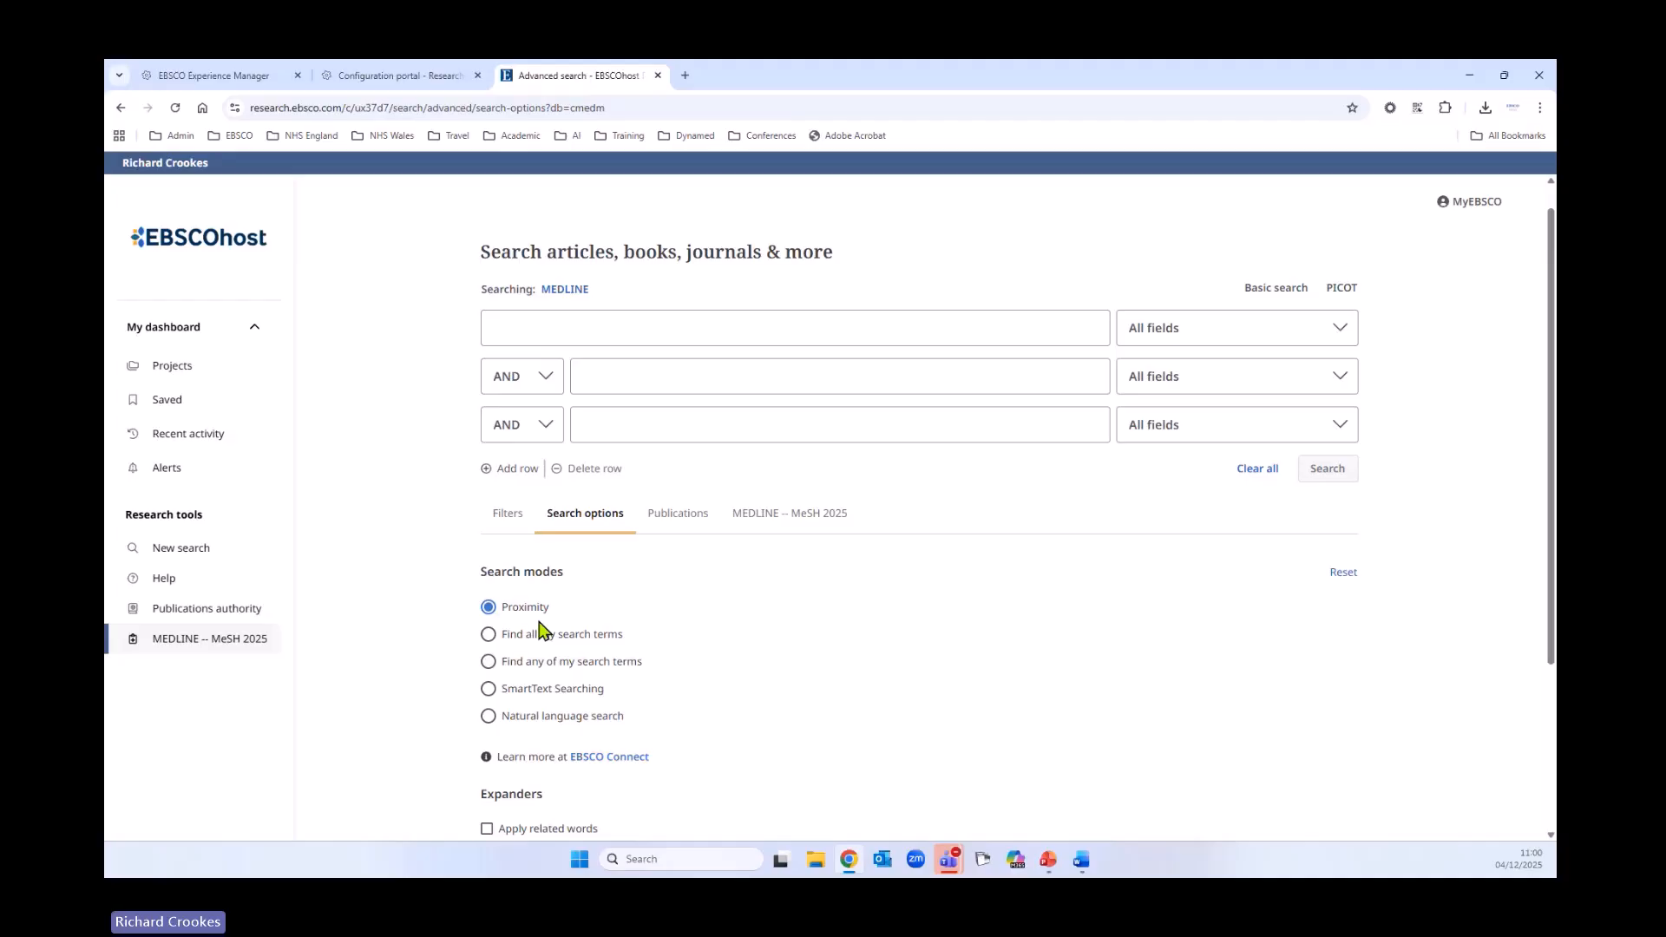
pyautogui.scroll(-2, 922, 615)
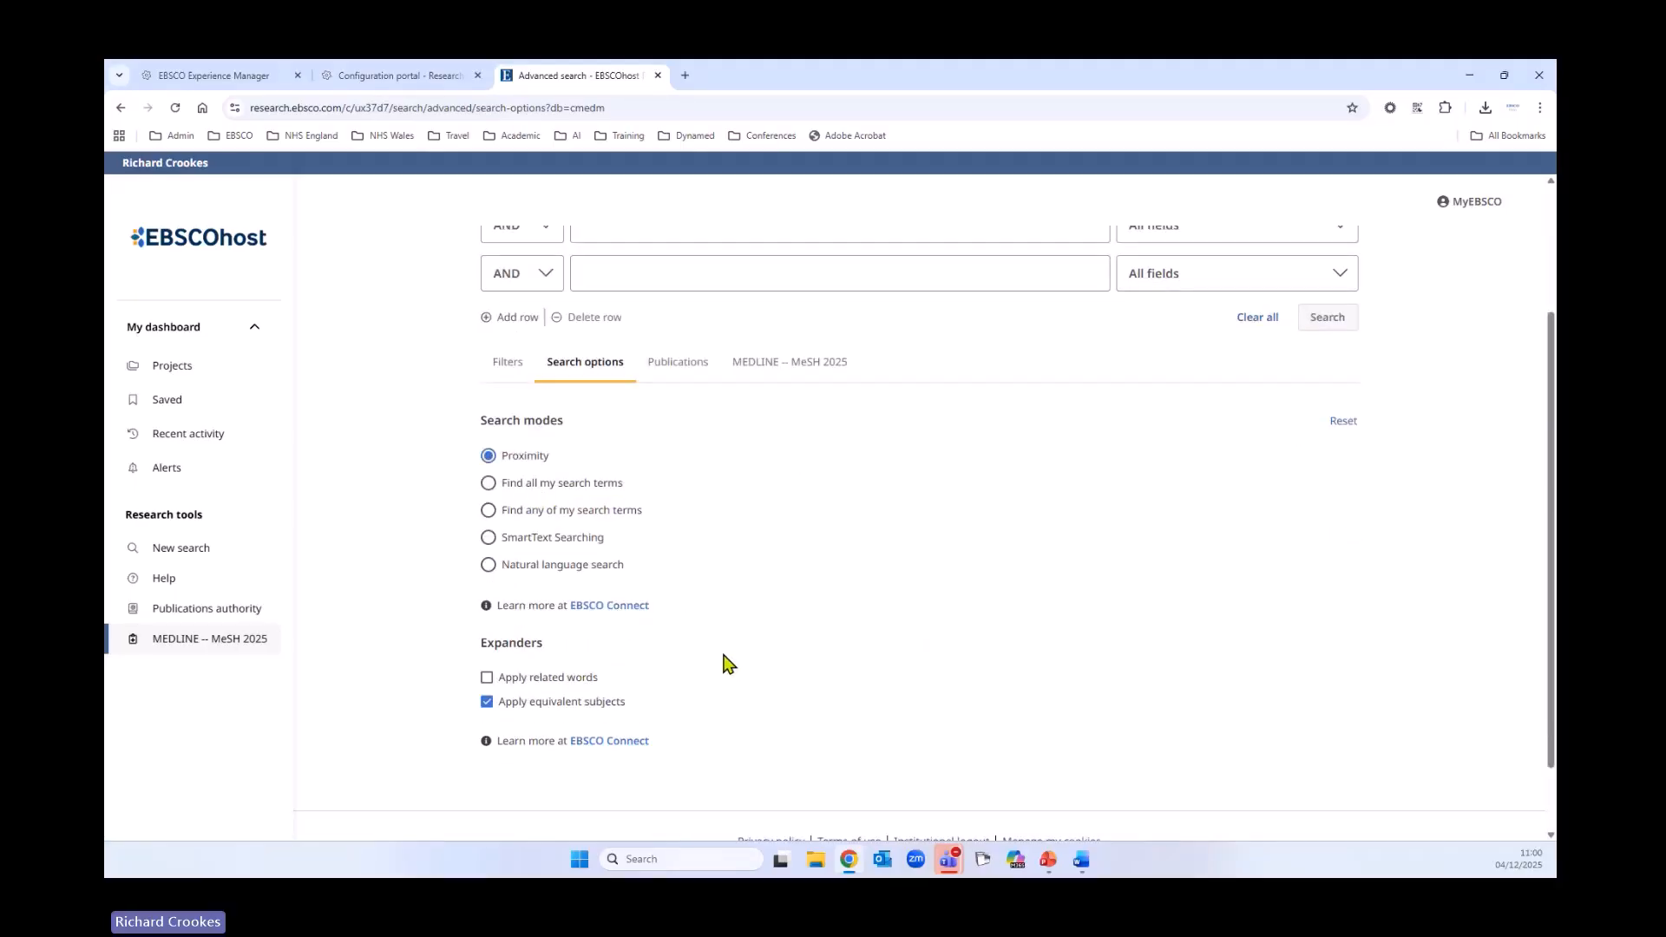
pyautogui.scroll(2, 833, 668)
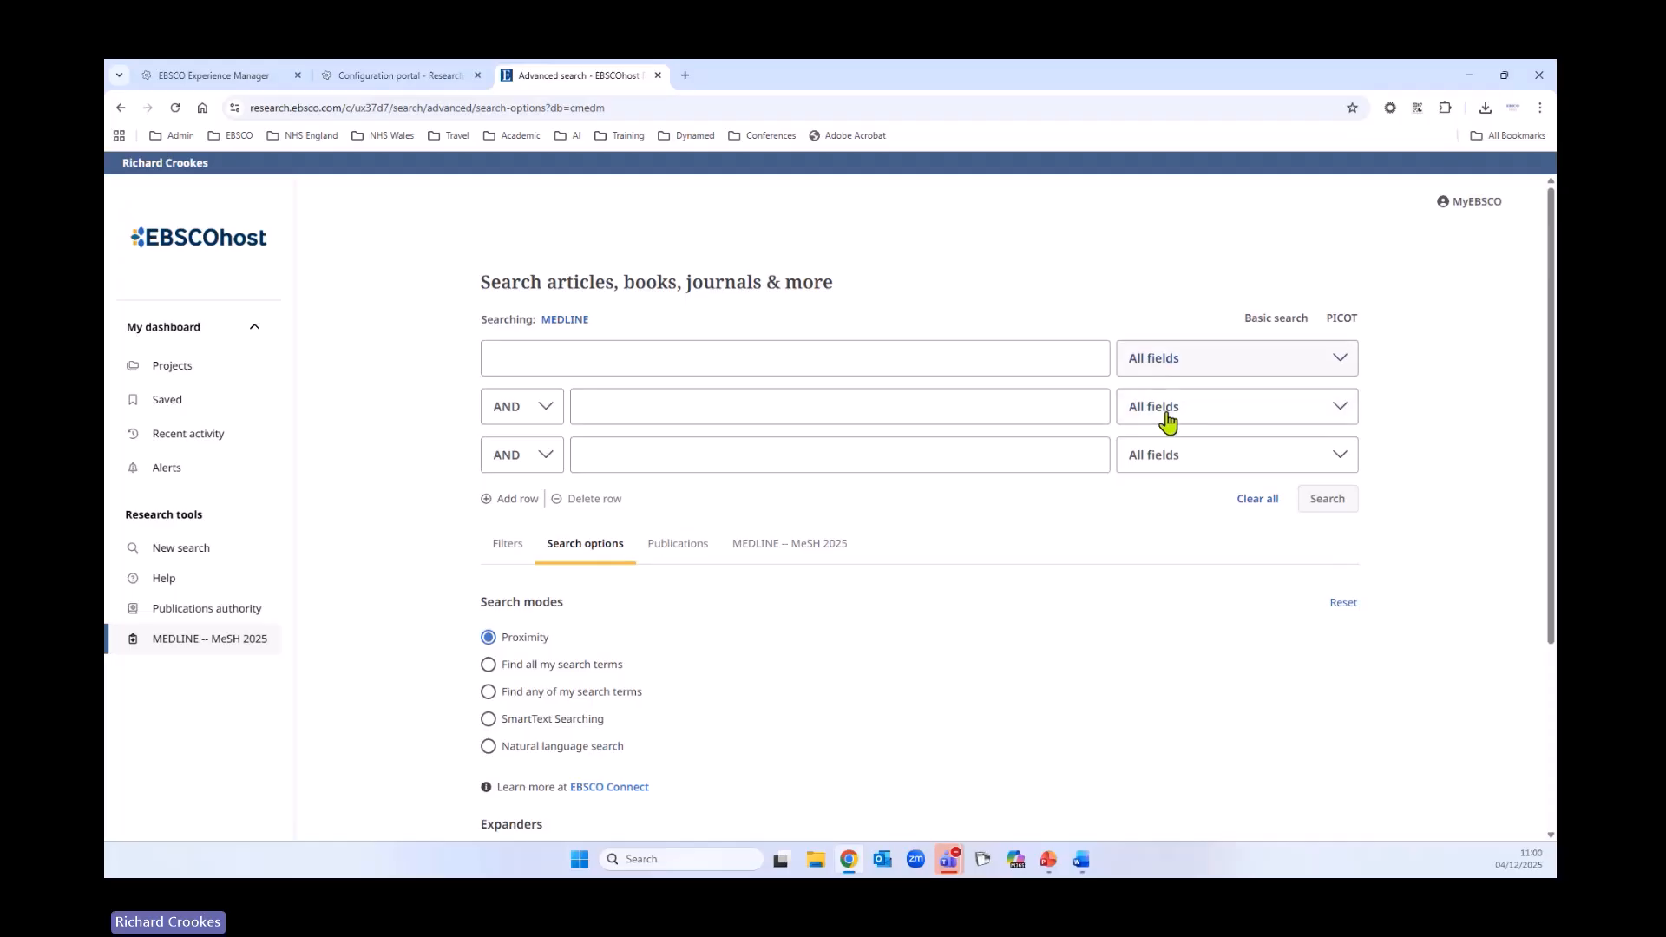
pyautogui.scroll(-3, 764, 737)
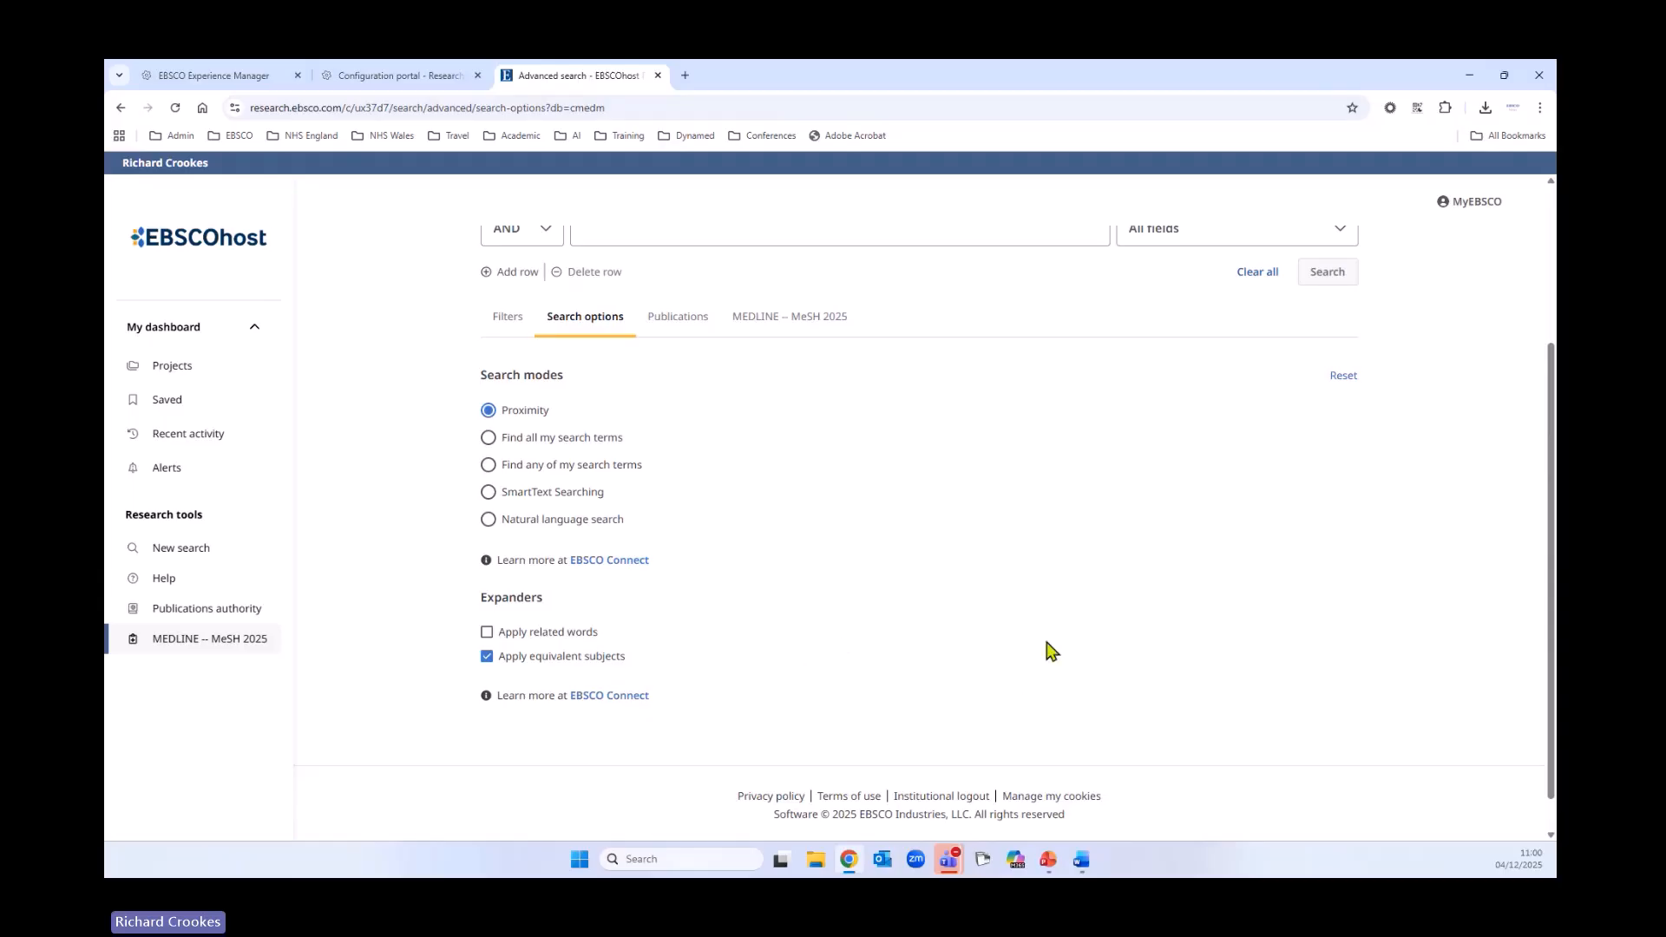
pyautogui.scroll(3, 1047, 649)
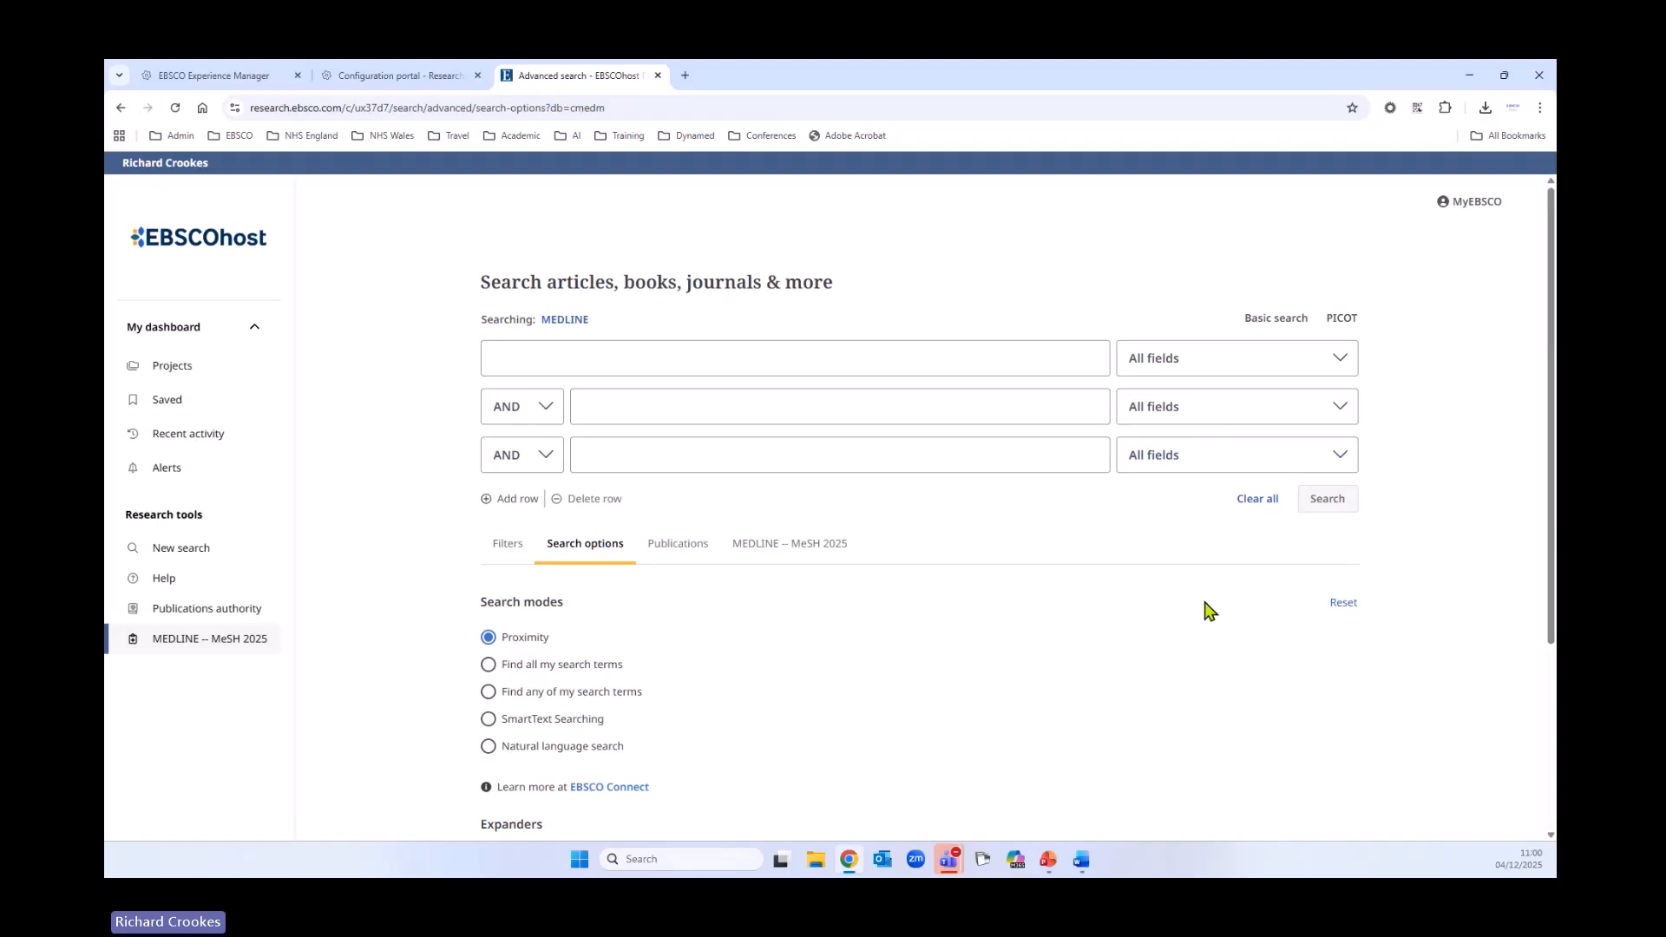
# Enter the proximity query "(flu OR influenza) n3 vaccin*" in the first search row
pyautogui.click(604, 358)
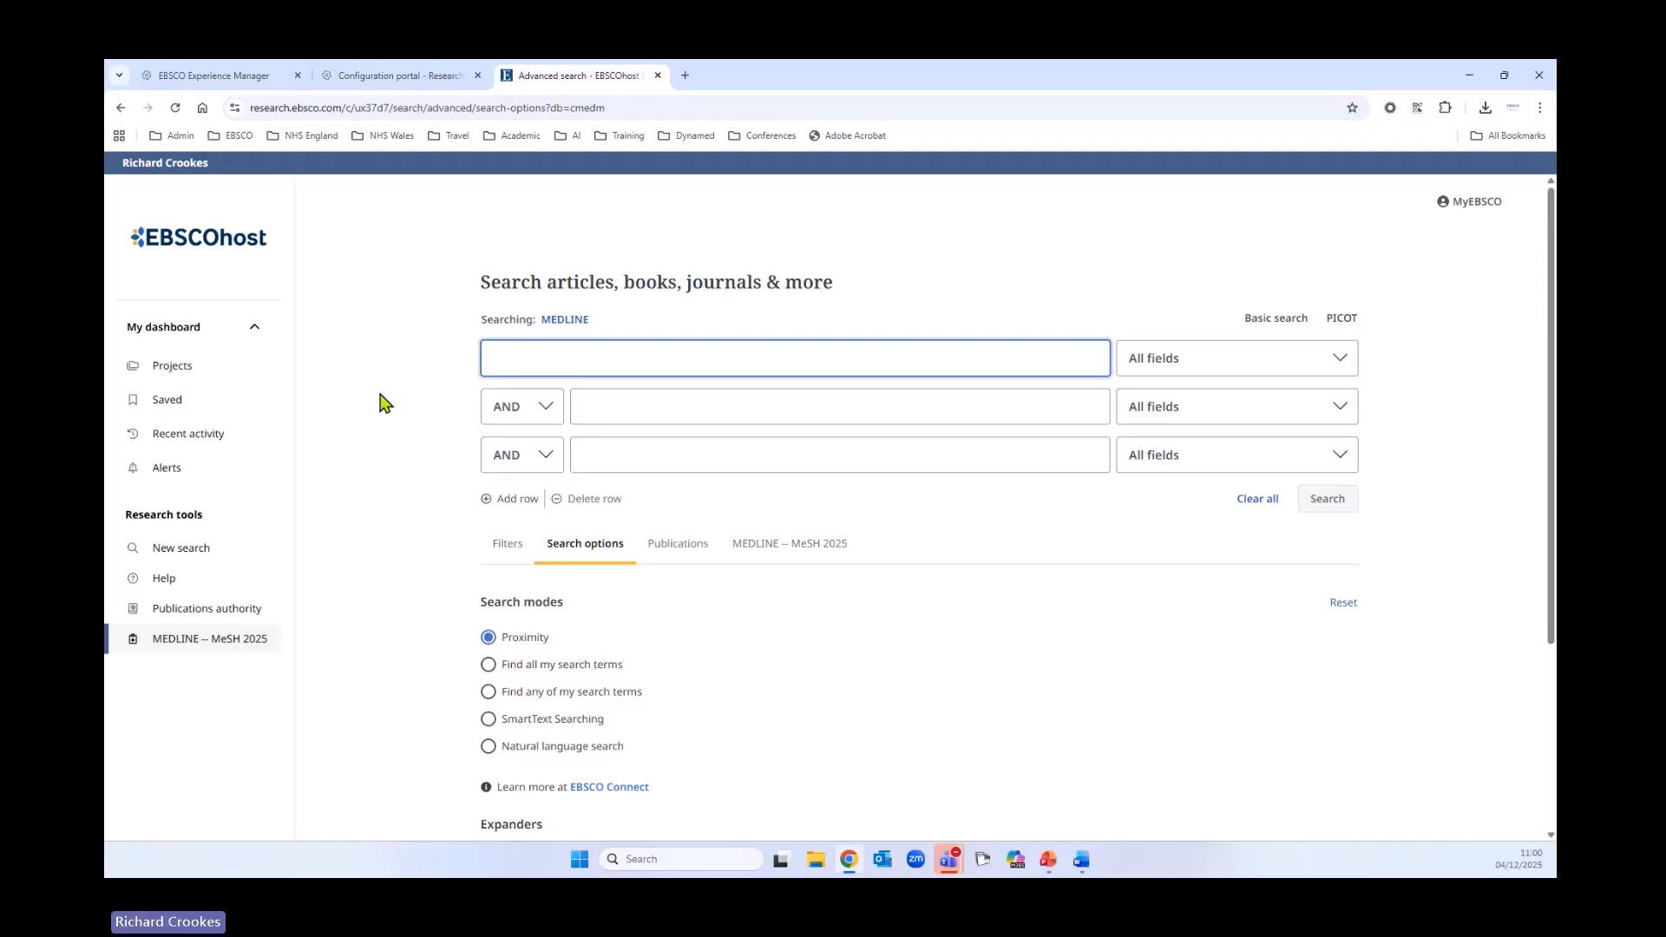
pyautogui.write('(flu OR ')
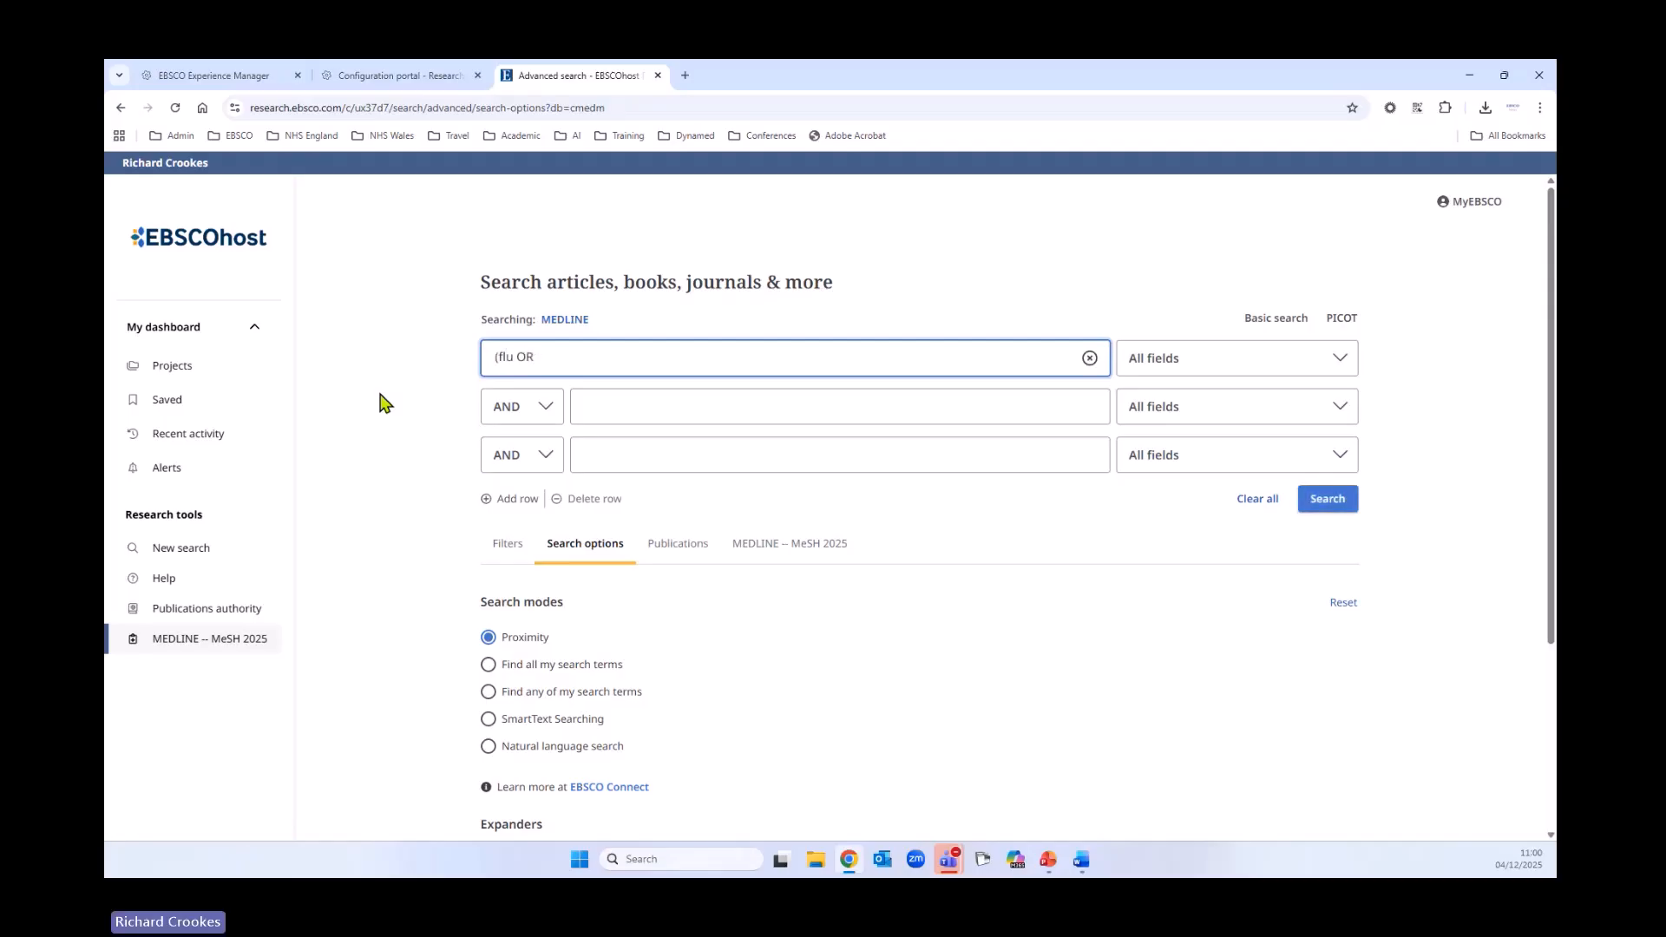
pyautogui.write('influ')
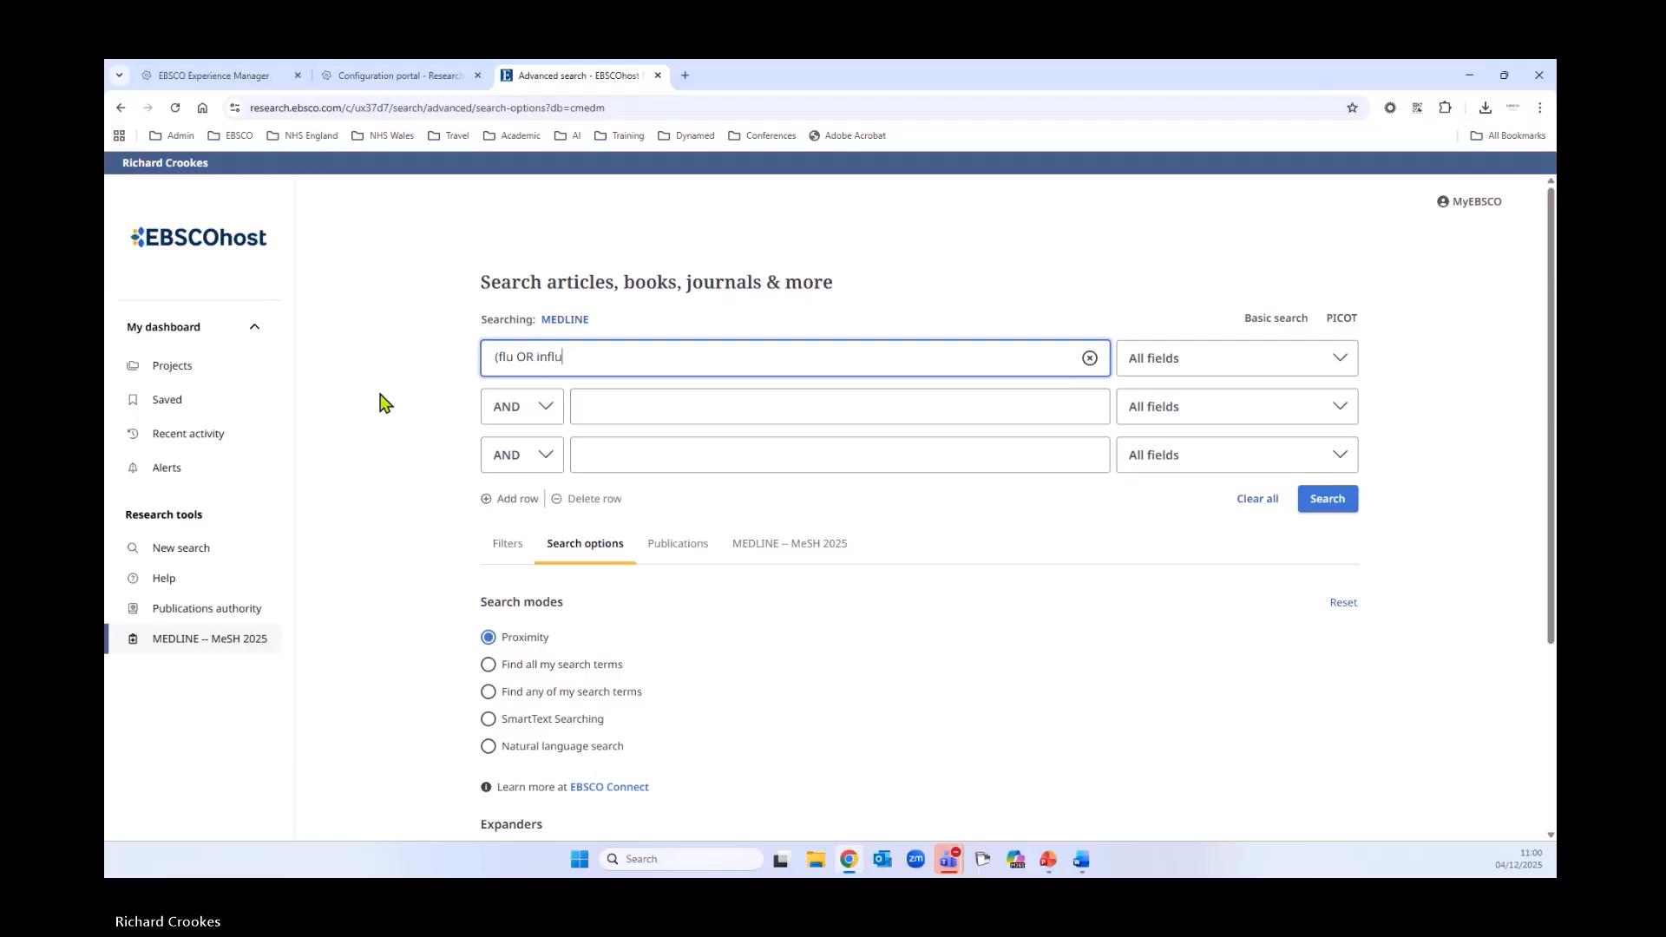
pyautogui.write('enza)')
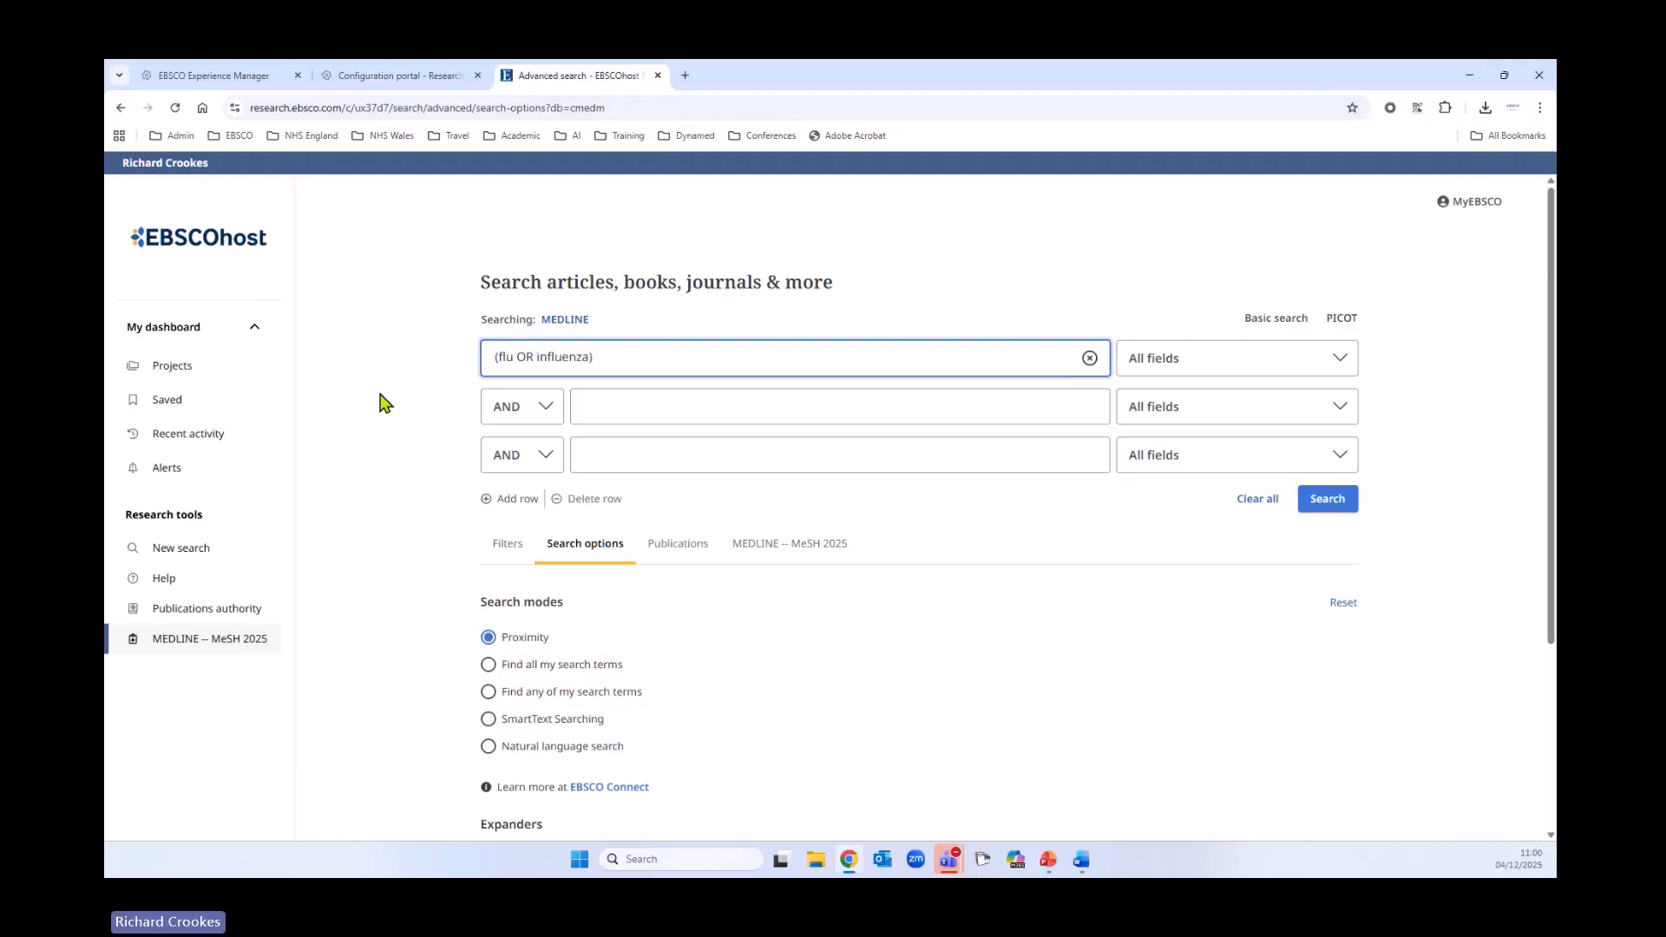
pyautogui.write(' N')
pyautogui.press('BackSpace')
pyautogui.write('n3 vaccin*')
# Limit the first search row to Title and Abstract - XB and run the search
pyautogui.click(1244, 359)
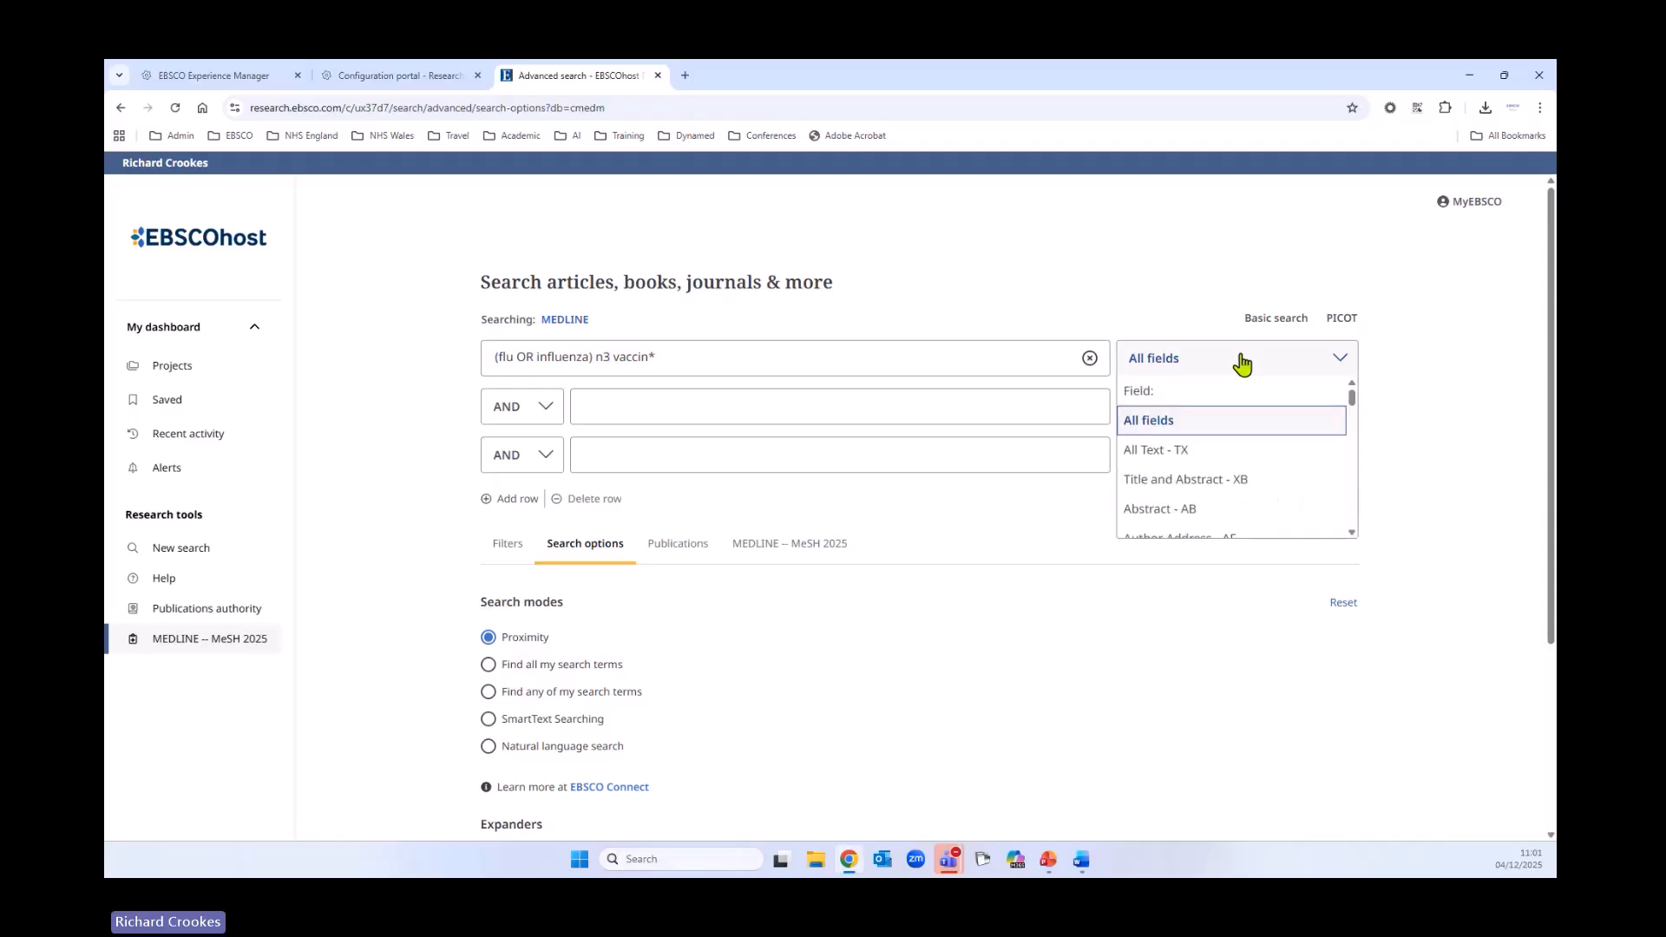
pyautogui.click(1230, 481)
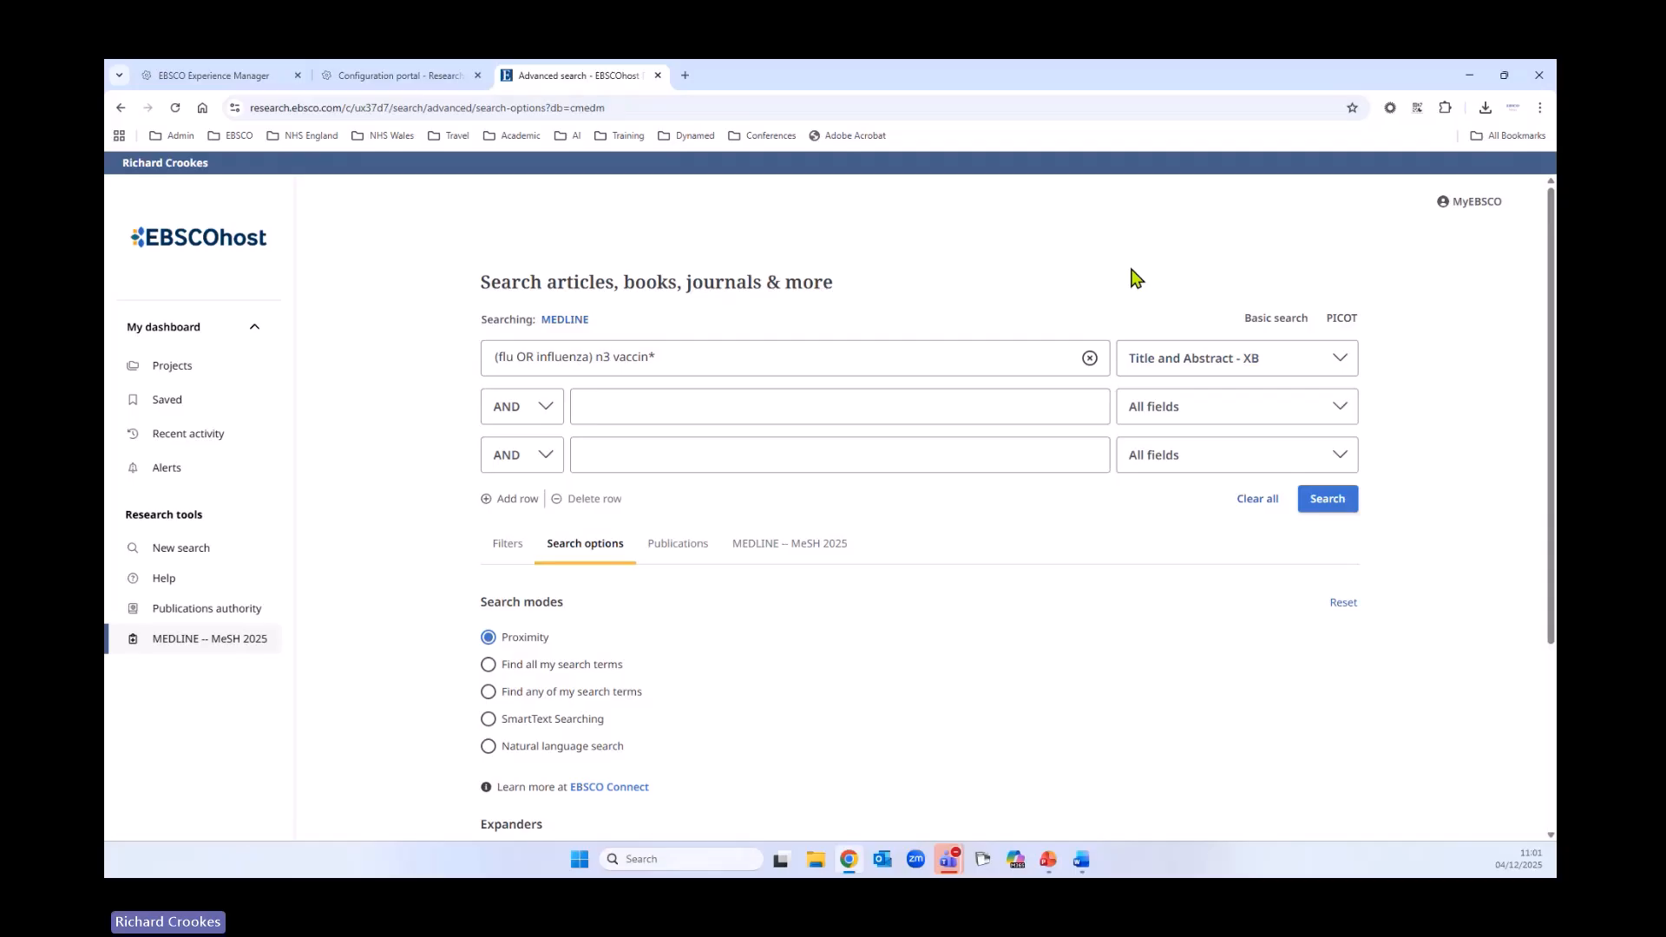
pyautogui.click(1328, 501)
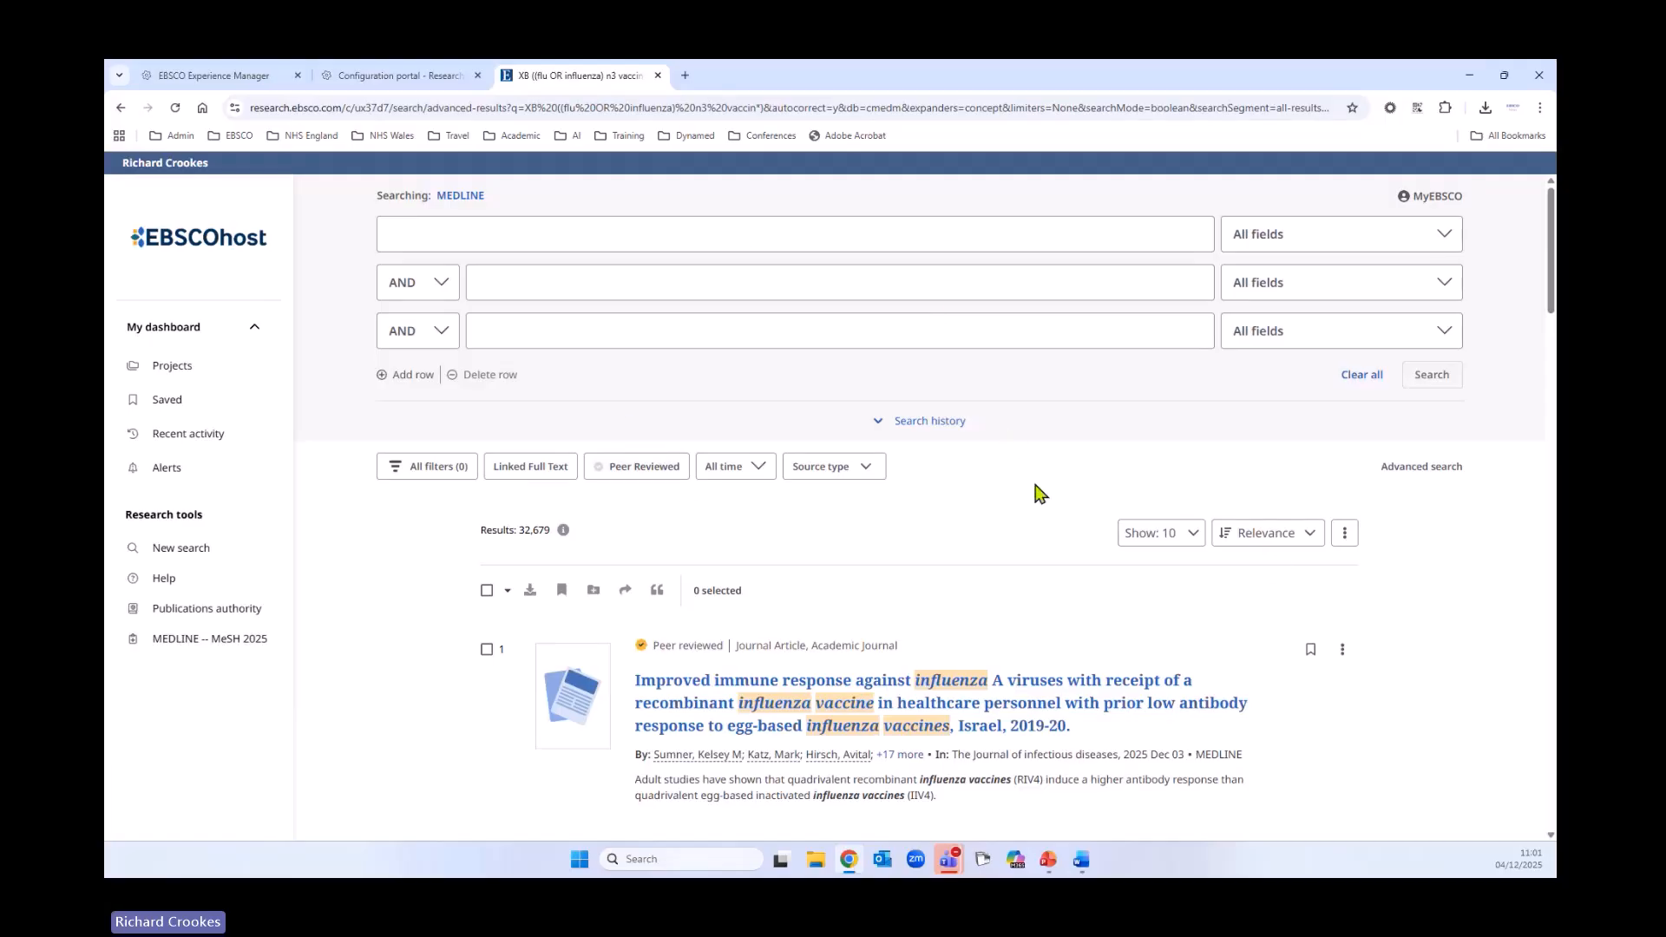
# Show the search history and check the search options and the database used for search S1
pyautogui.click(876, 425)
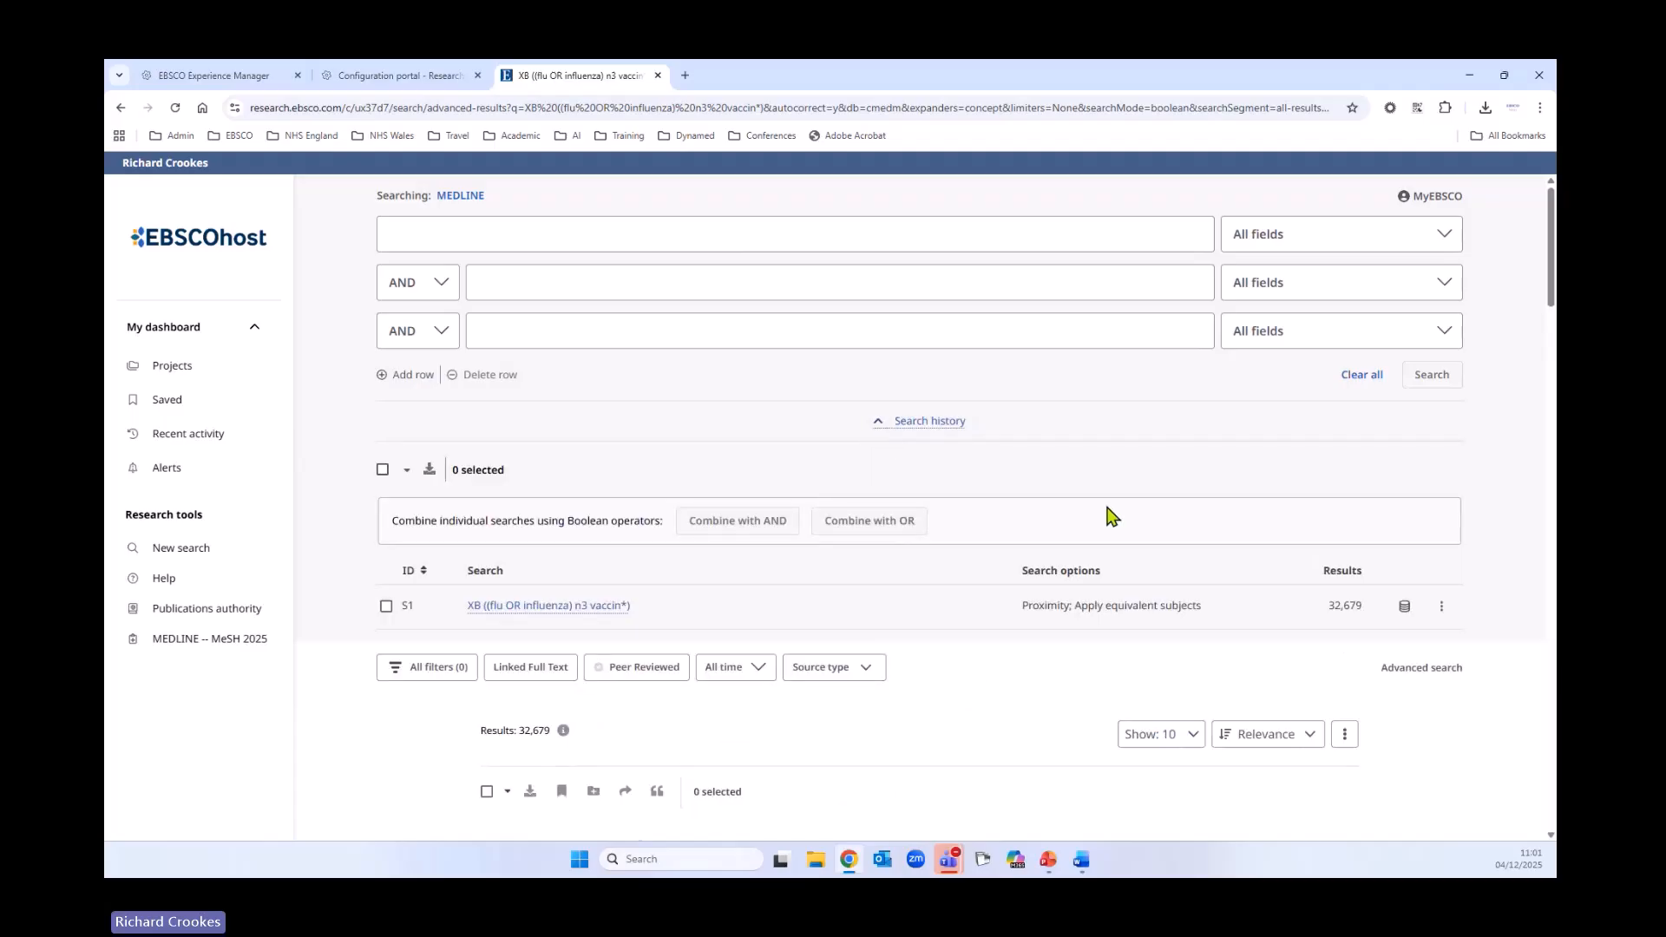
pyautogui.scroll(-1, 1040, 555)
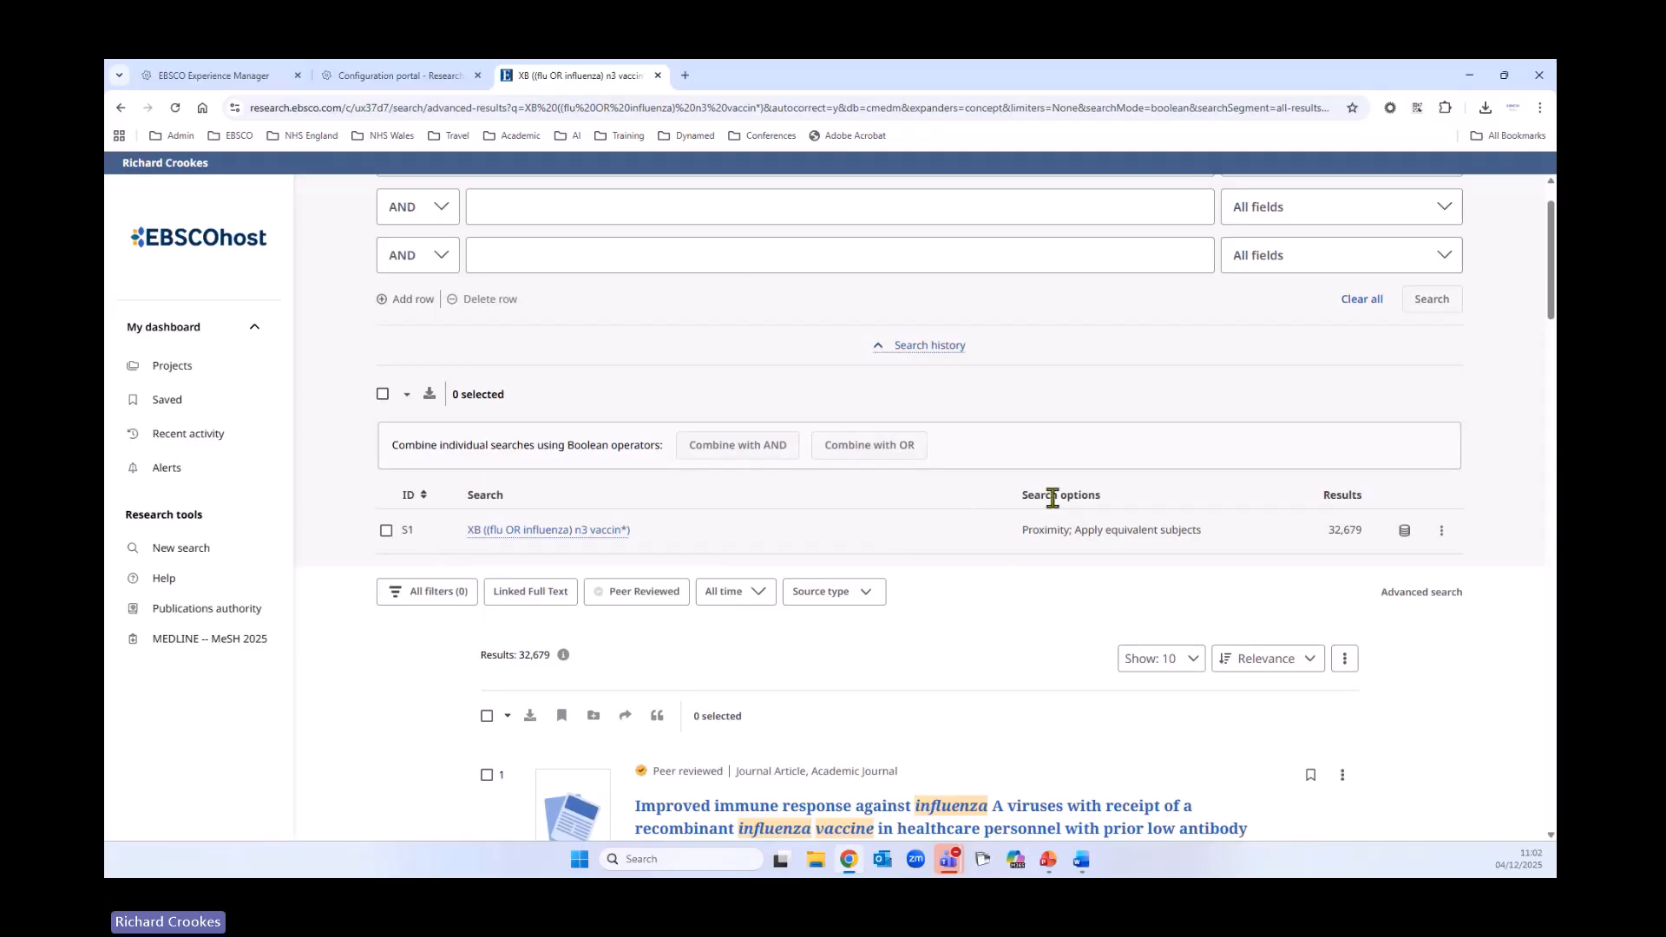
pyautogui.moveTo(1022, 492); pyautogui.dragTo(1204, 533)
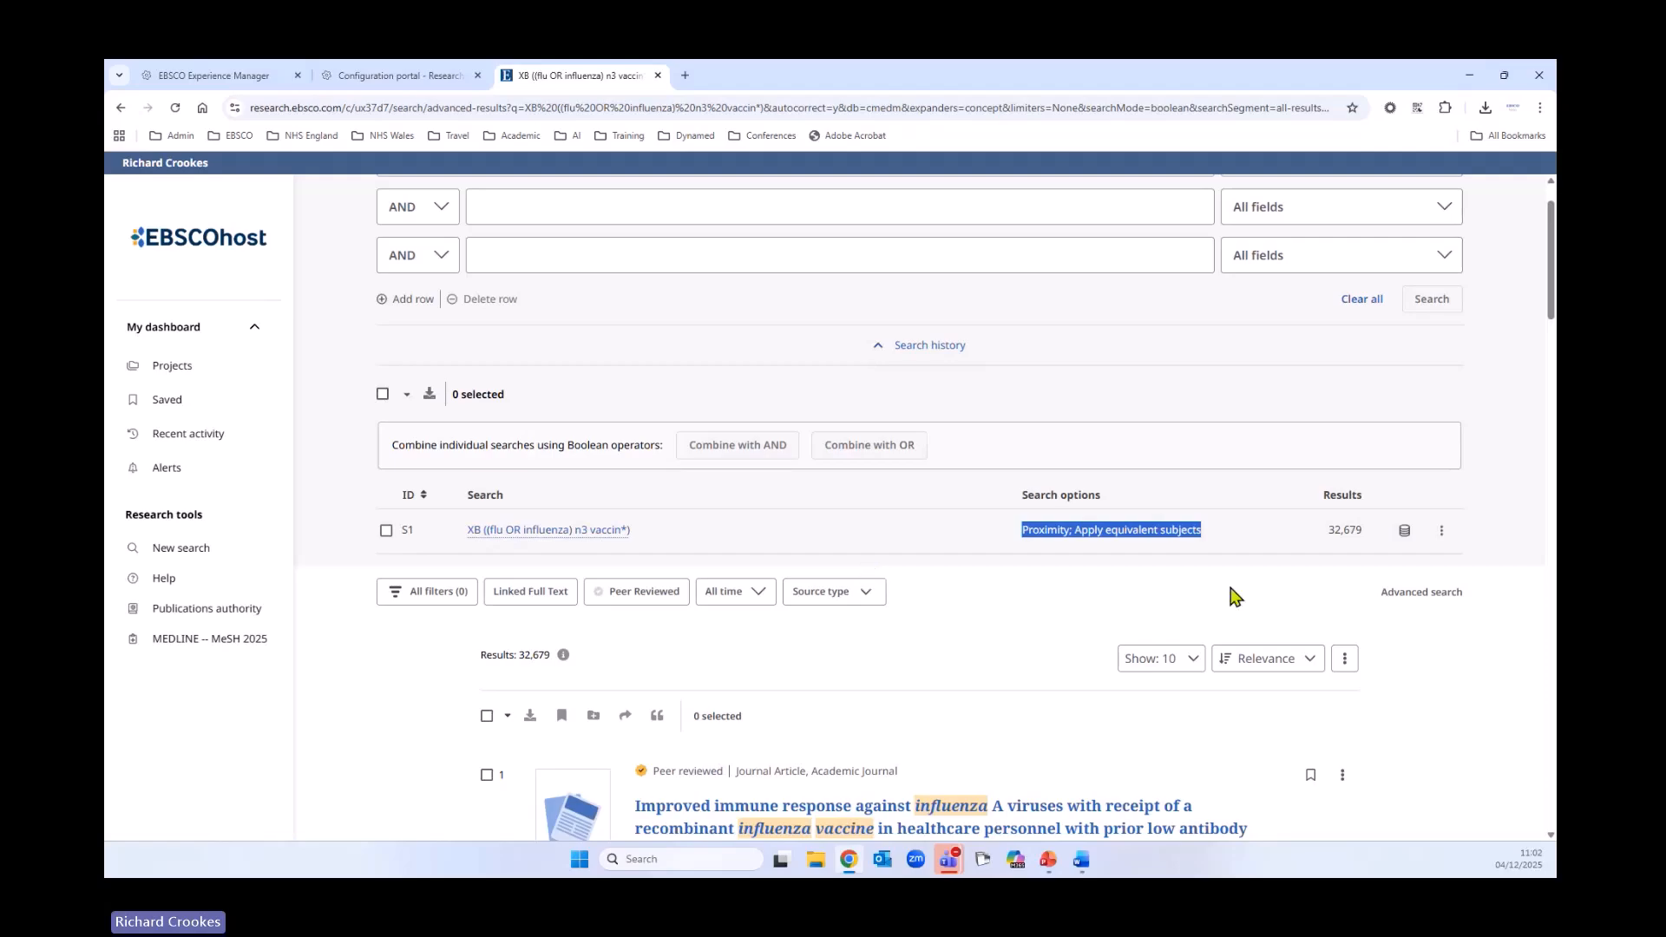
pyautogui.click(1236, 557)
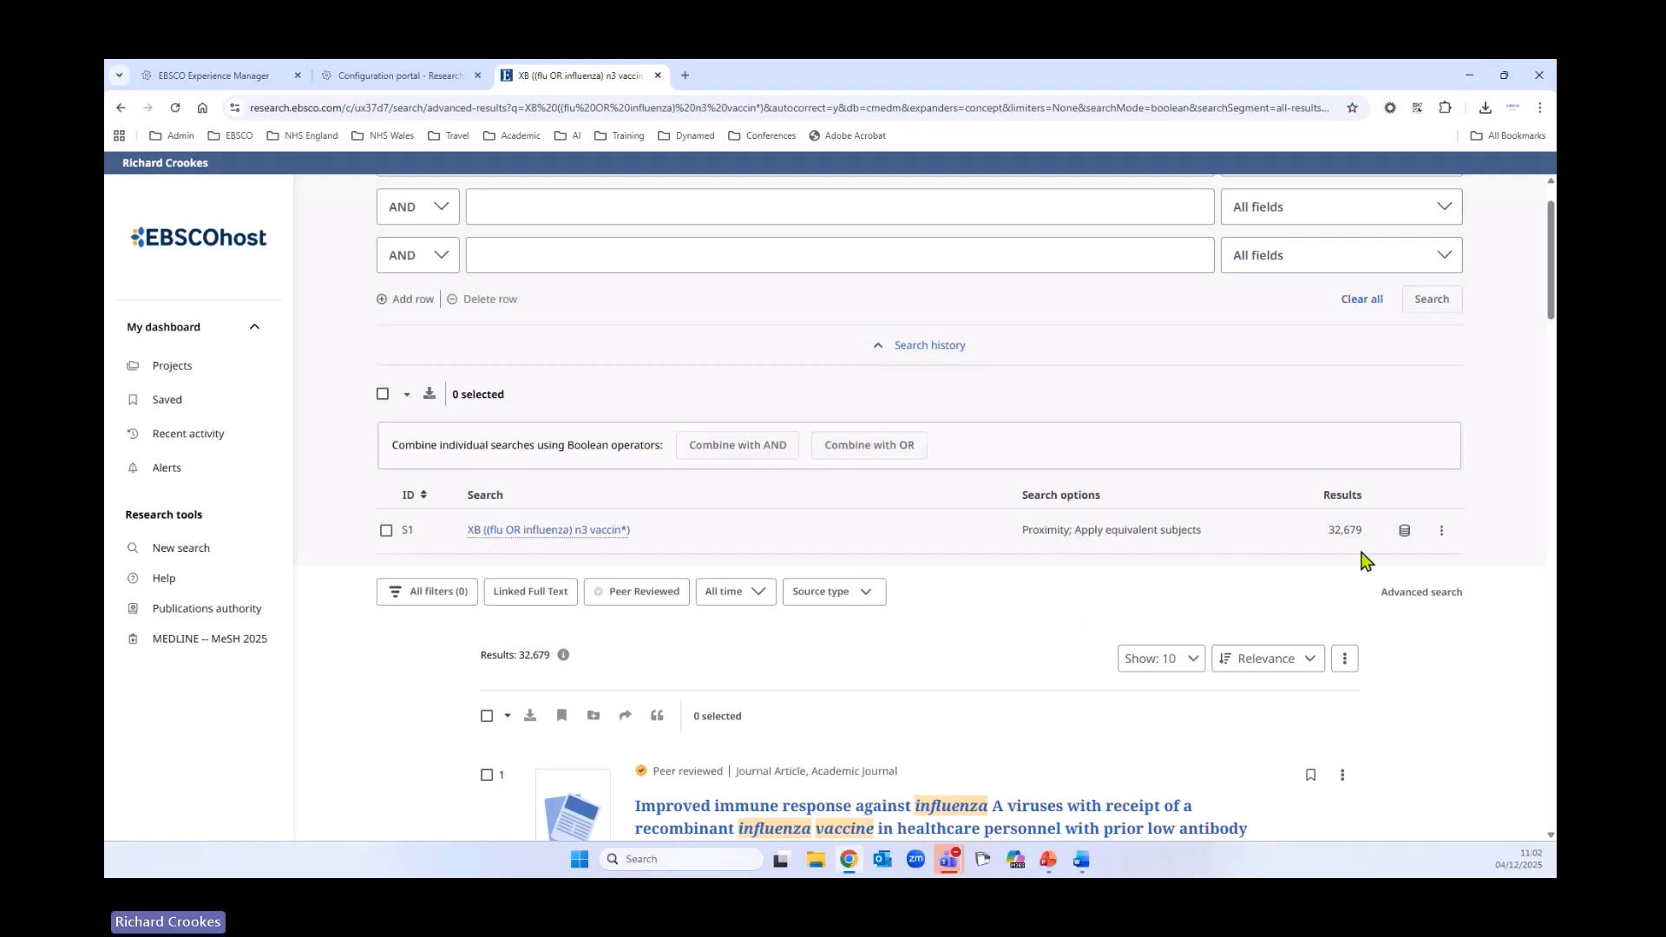
pyautogui.click(1404, 531)
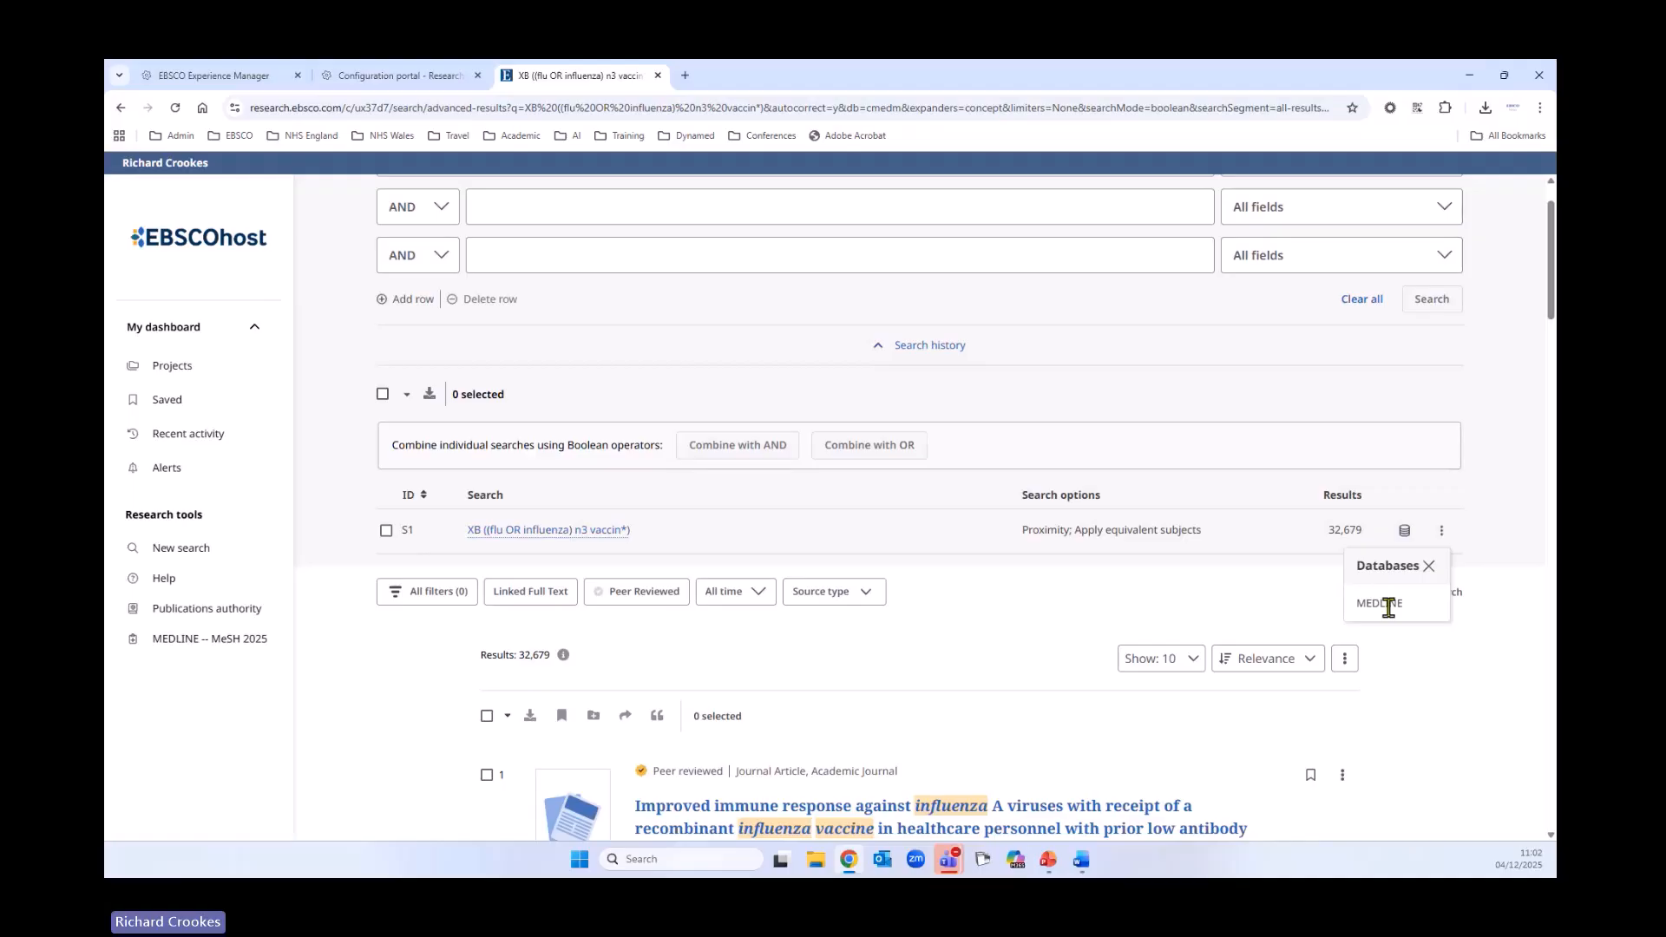
pyautogui.click(1488, 538)
# Edit search S1 so its proximity operator is n4, update it, and return to the results
pyautogui.click(1441, 531)
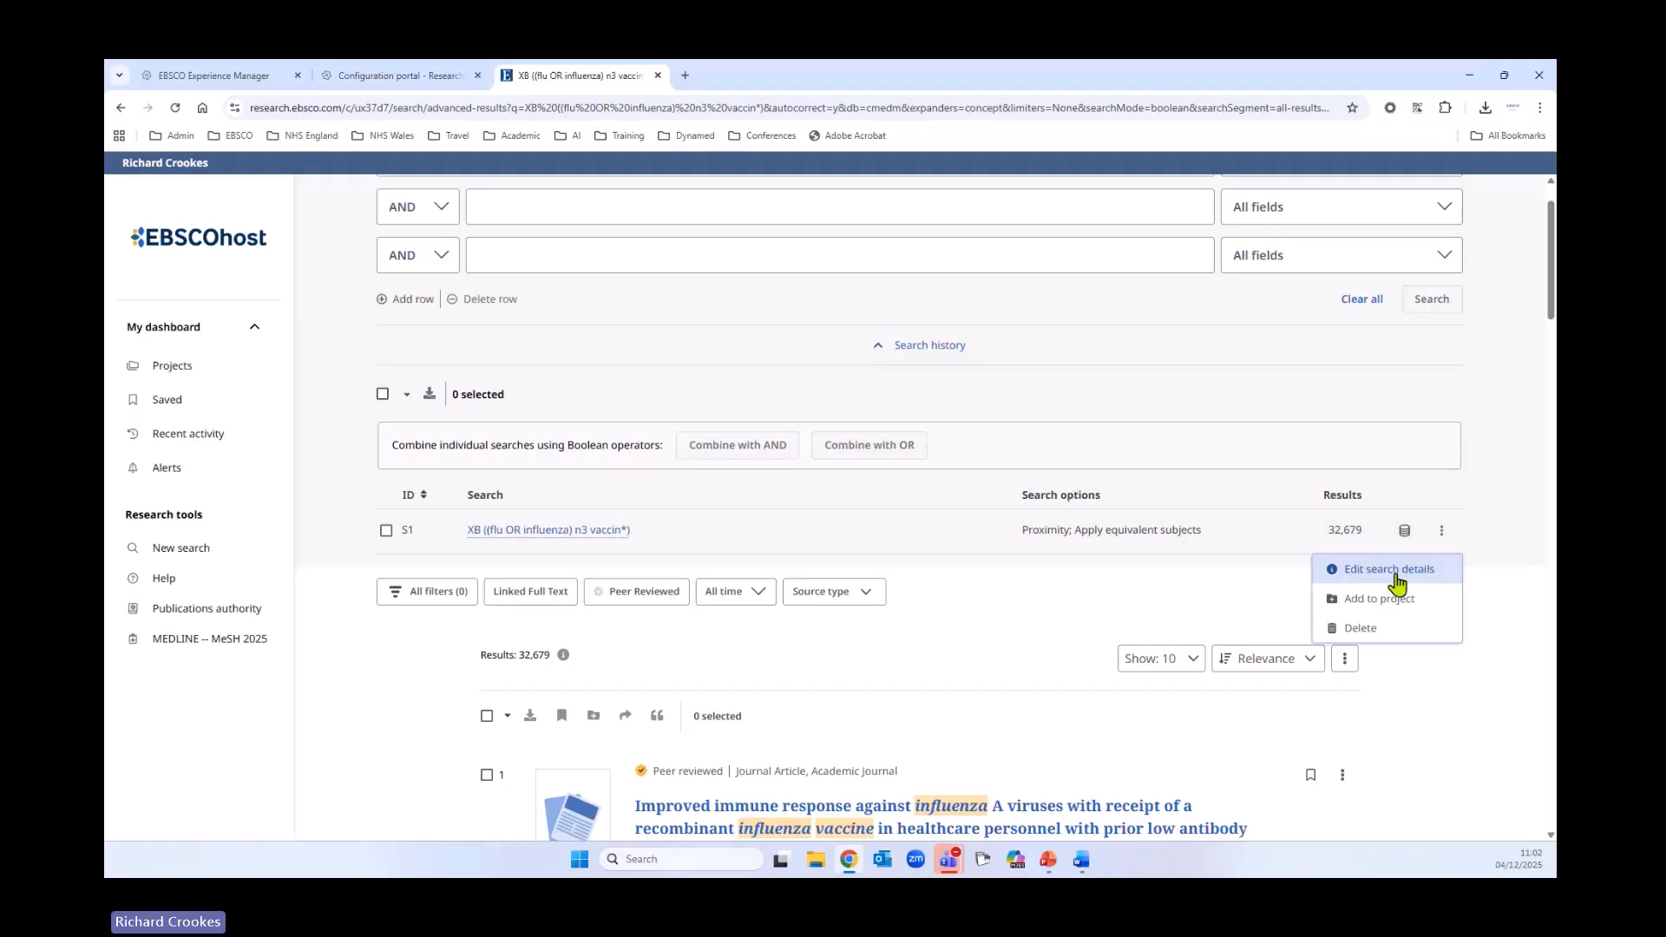
pyautogui.click(1391, 570)
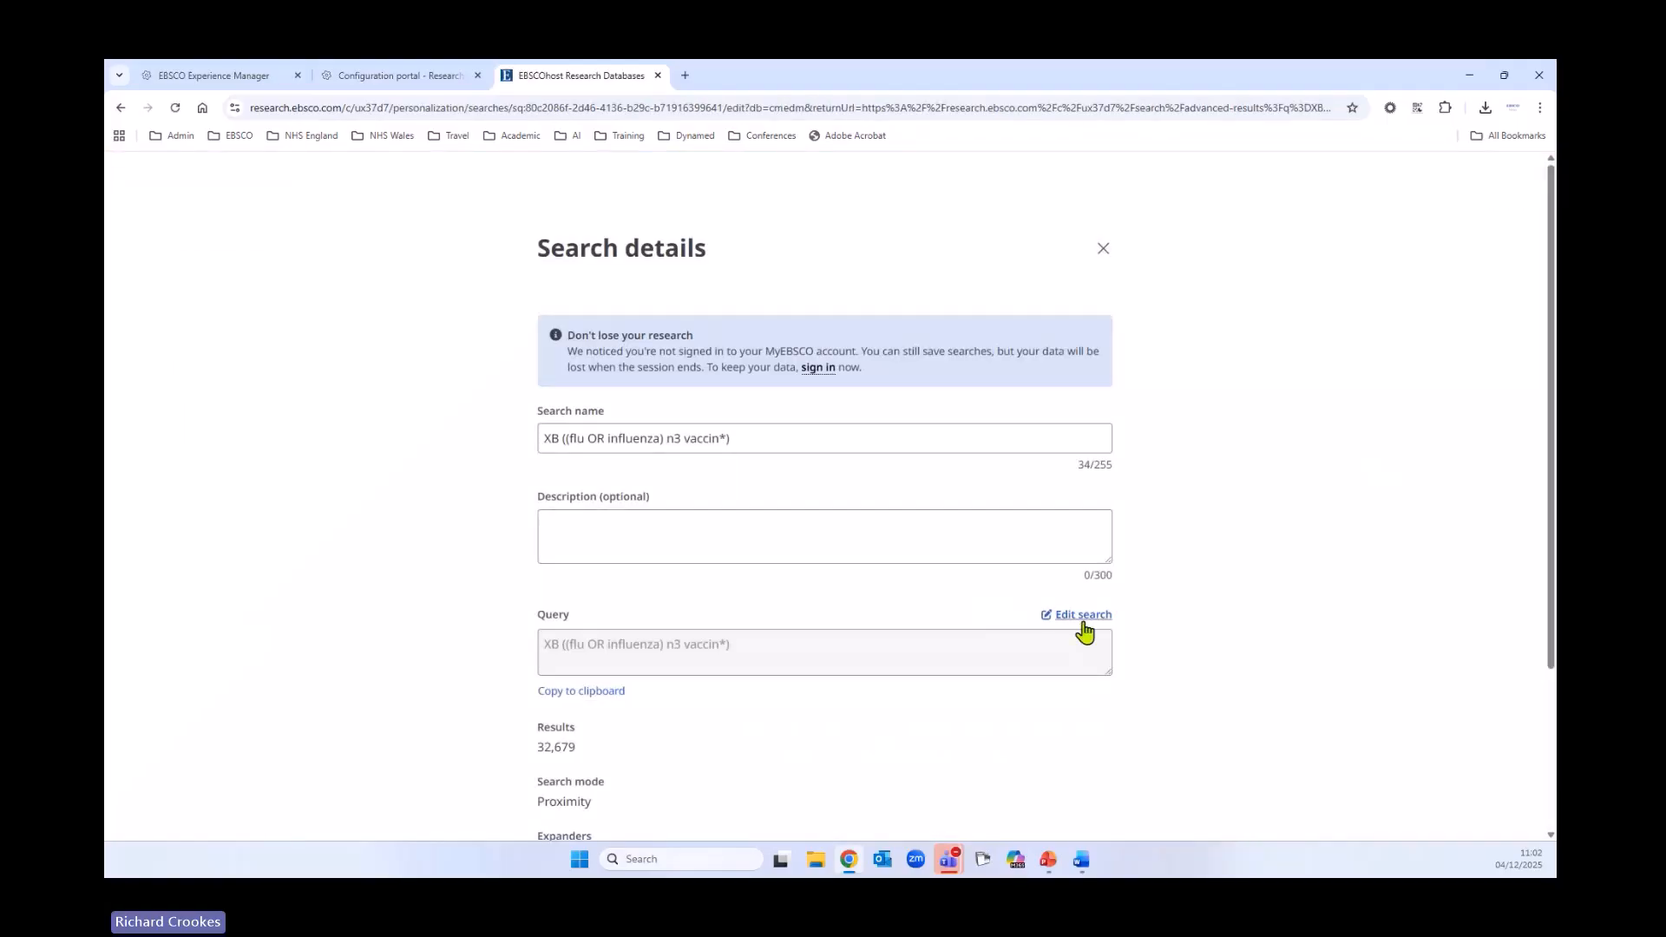
pyautogui.click(1081, 616)
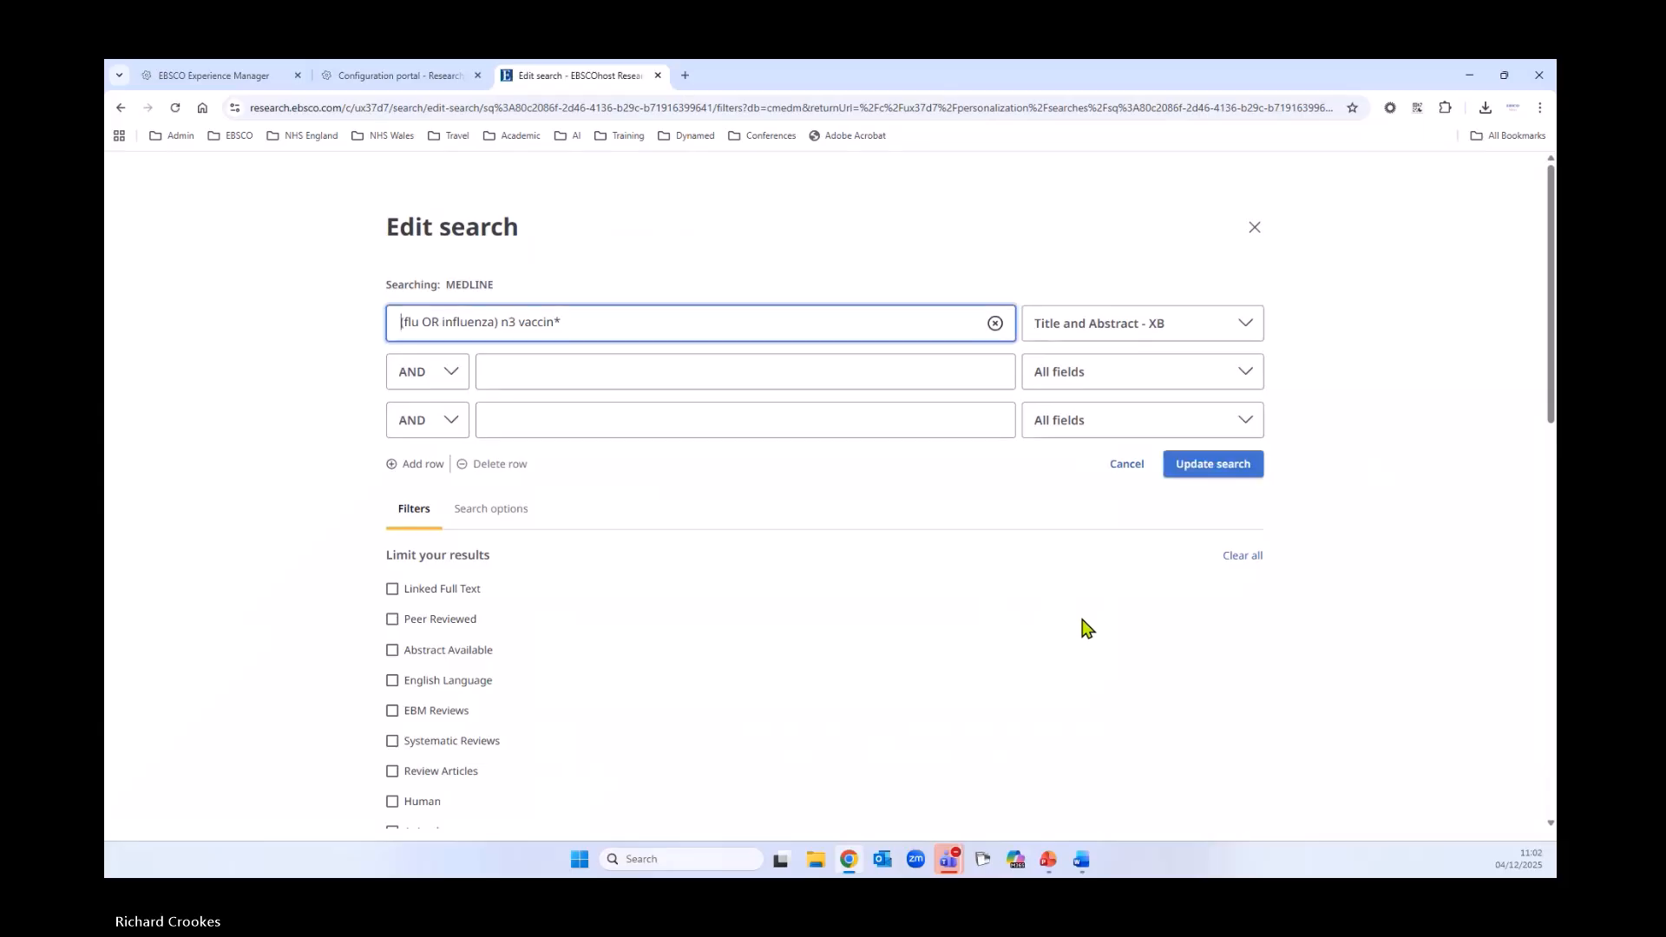
pyautogui.moveTo(516, 322); pyautogui.dragTo(508, 322)
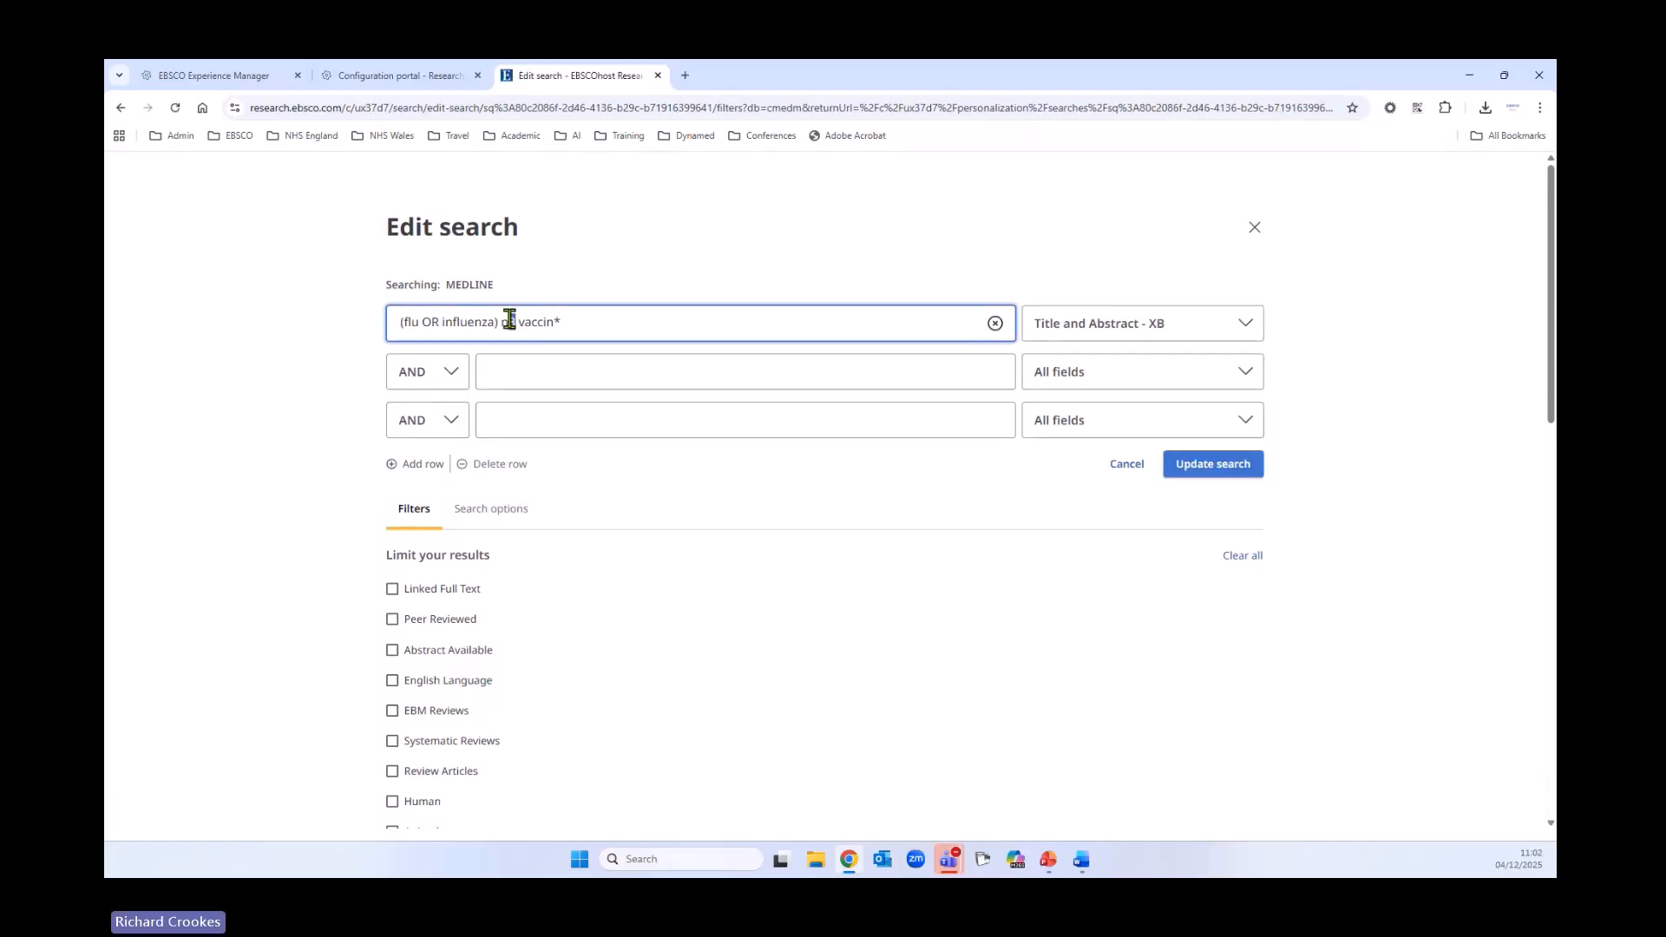
pyautogui.write('4')
pyautogui.click(1177, 476)
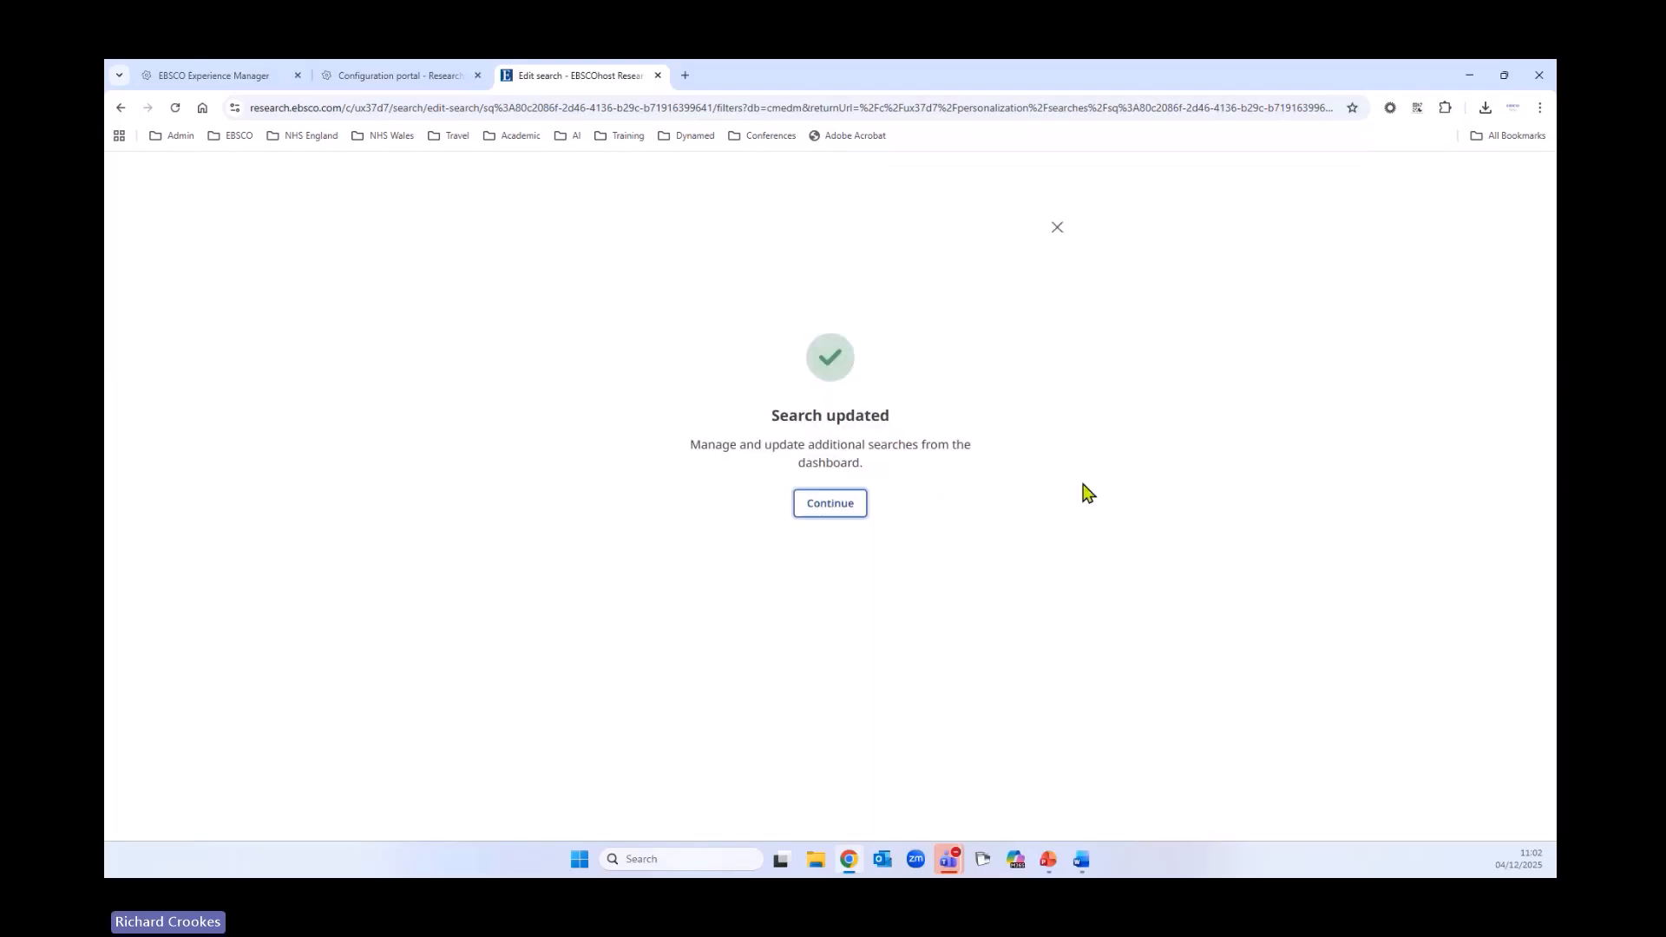
pyautogui.click(854, 504)
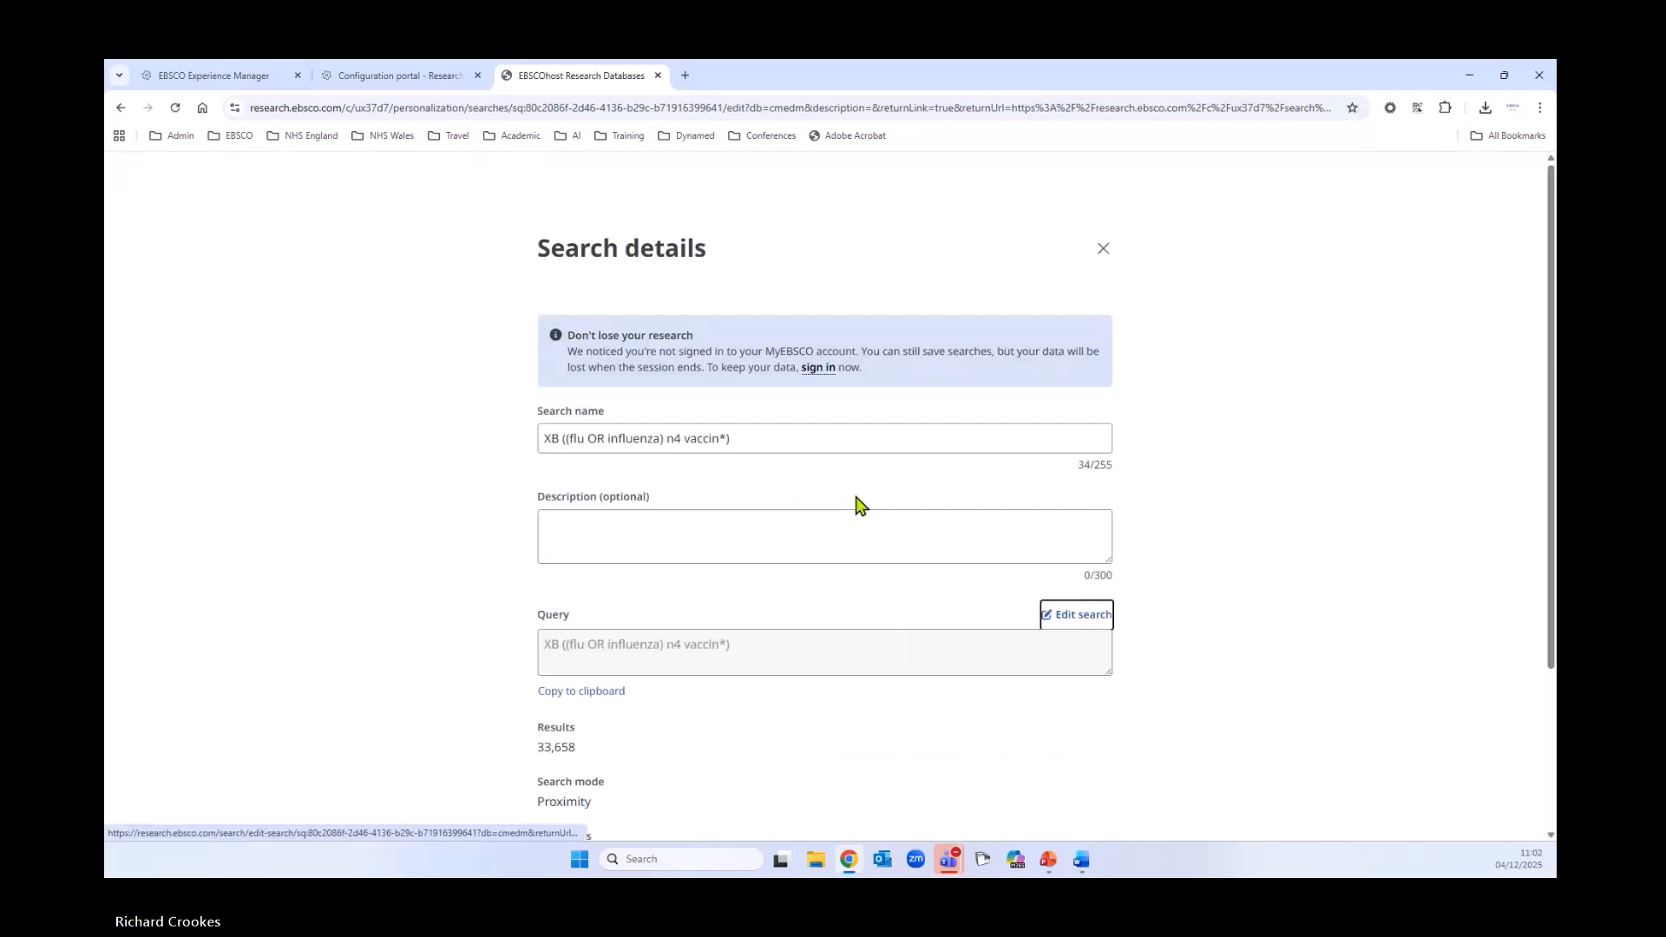
pyautogui.click(1102, 250)
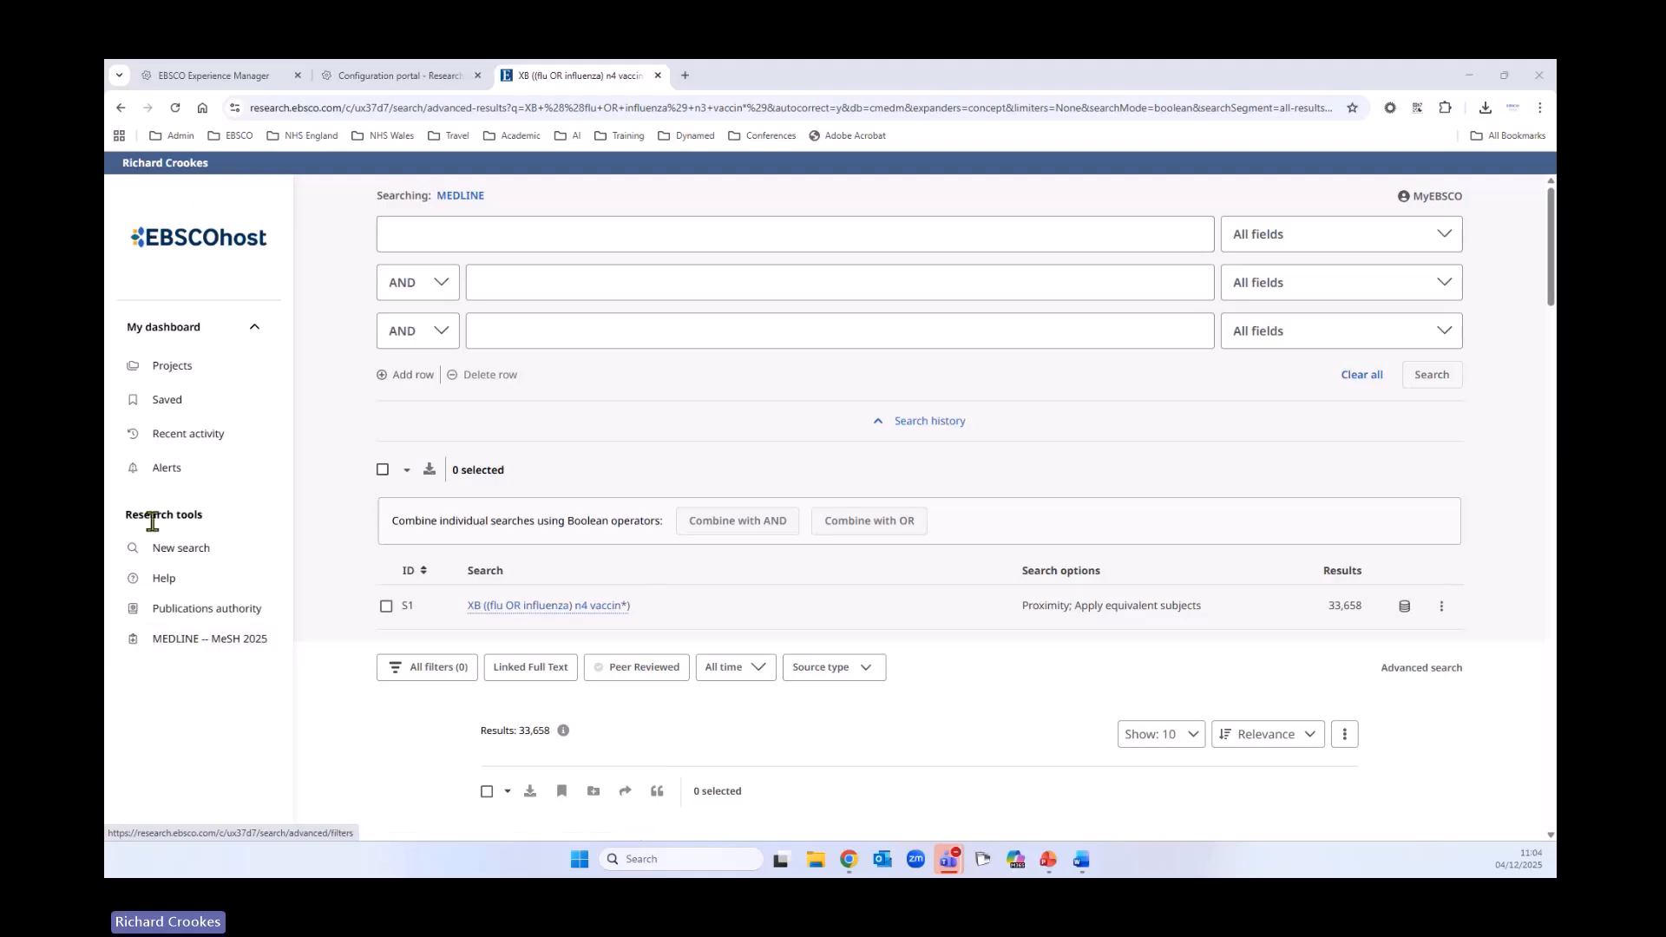
# Clear the existing query from the advanced search and look up "flu vaccine" in the MEDLINE -- MeSH 2025 headings
pyautogui.click(171, 644)
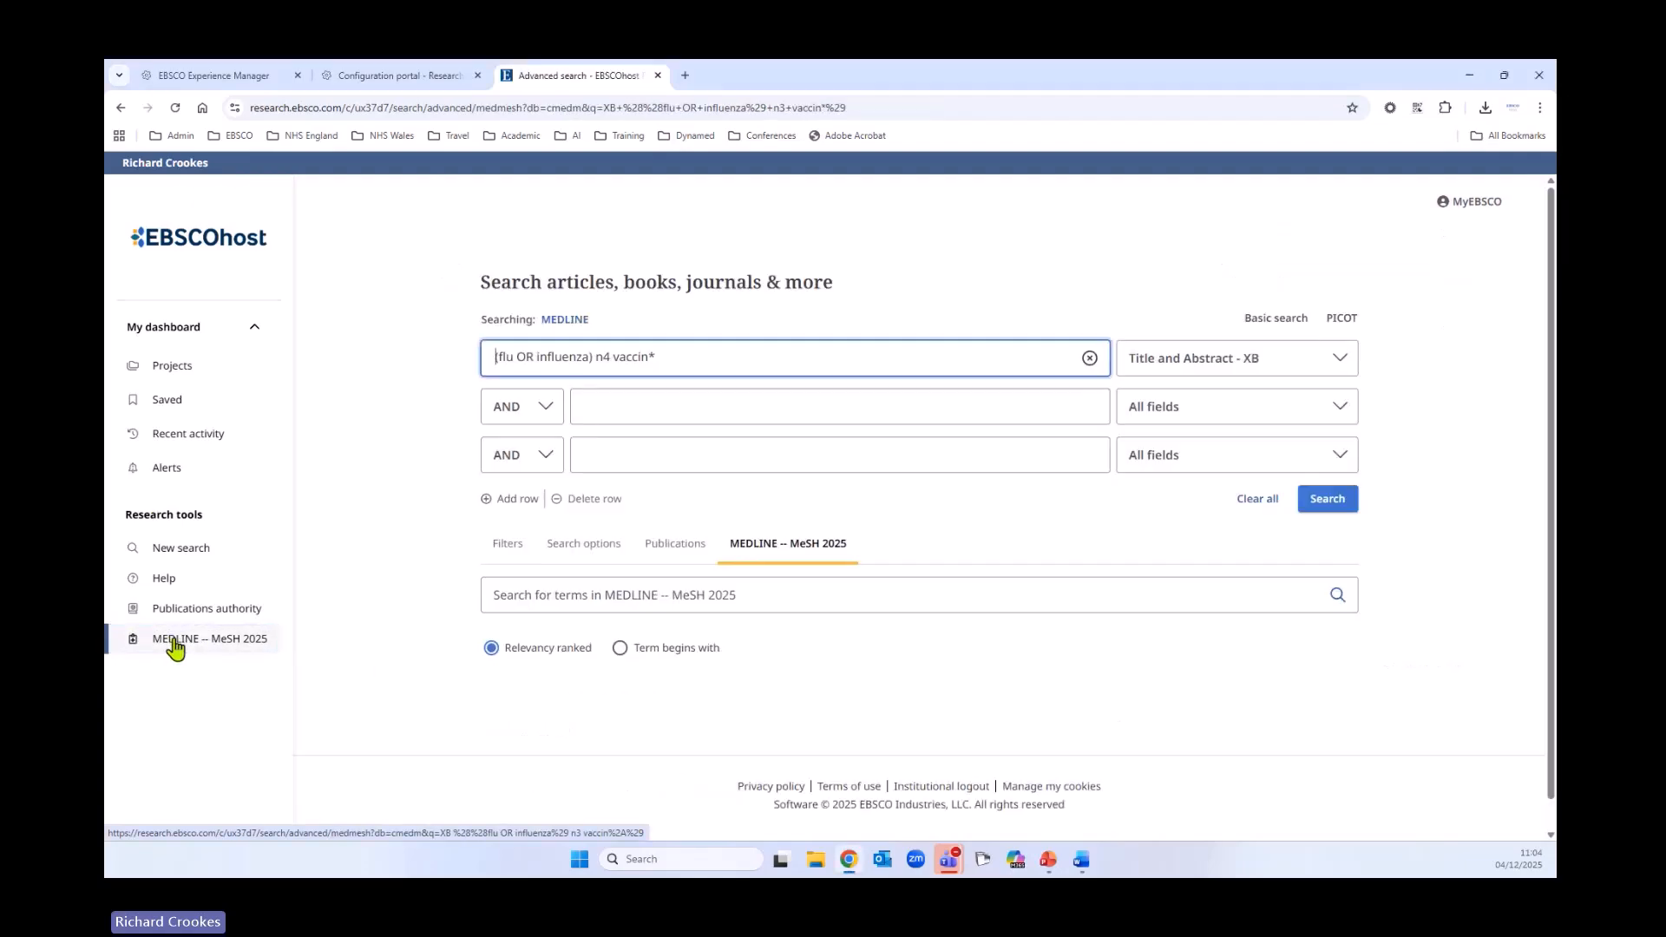
pyautogui.click(1265, 506)
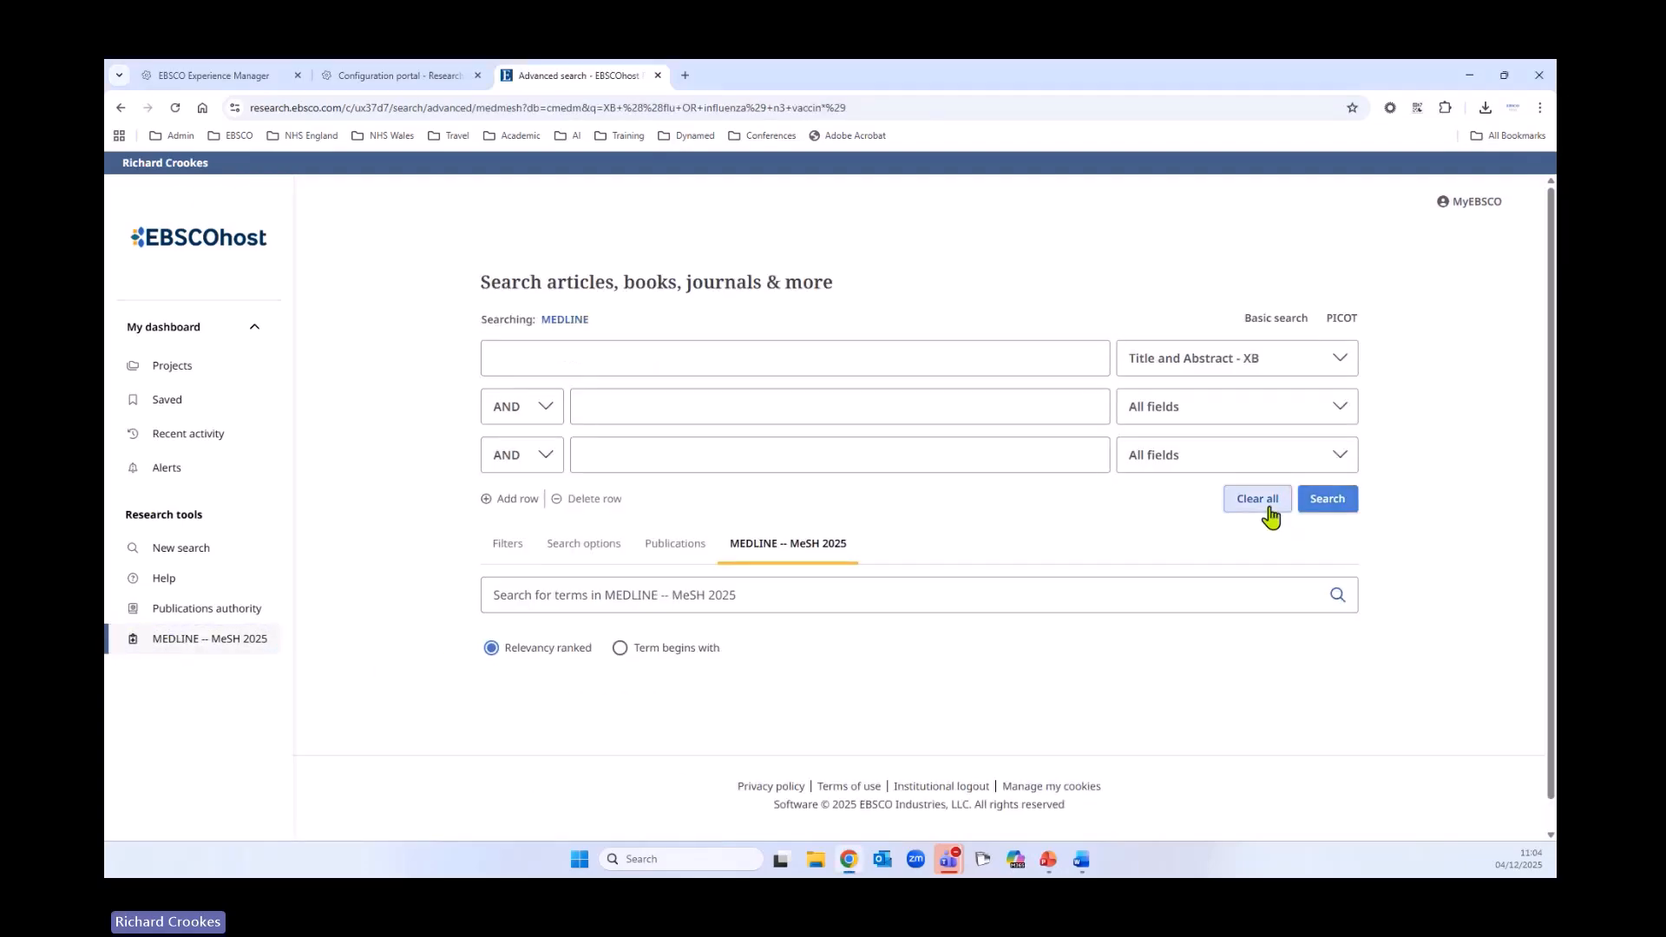
pyautogui.click(734, 599)
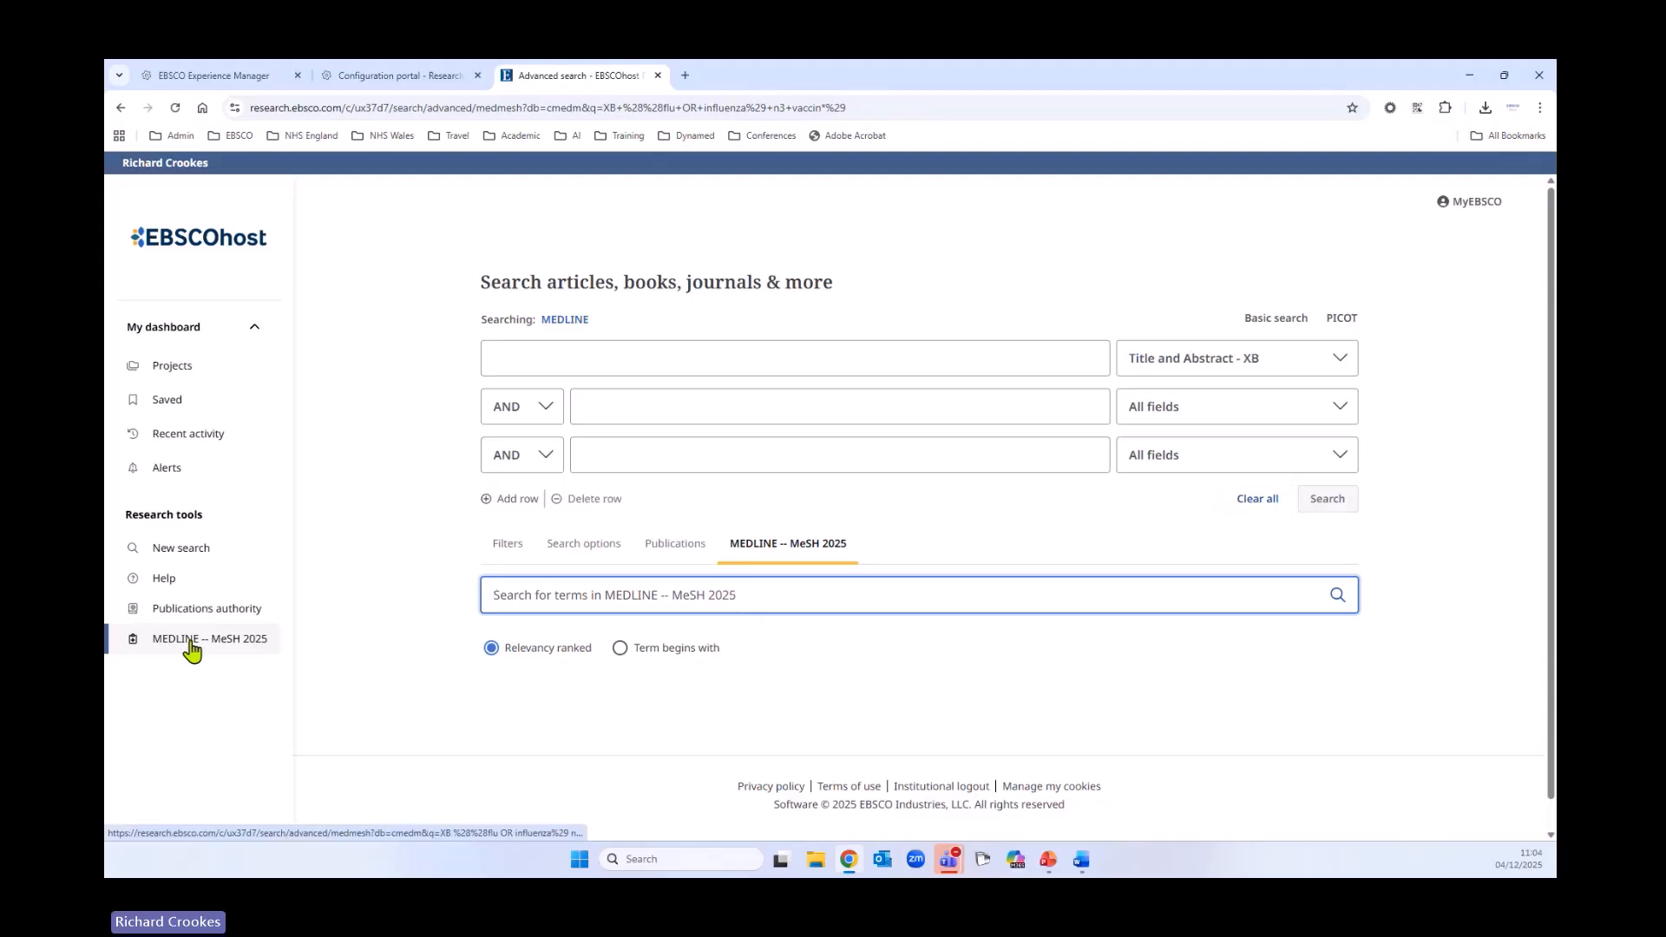
pyautogui.write('flu ')
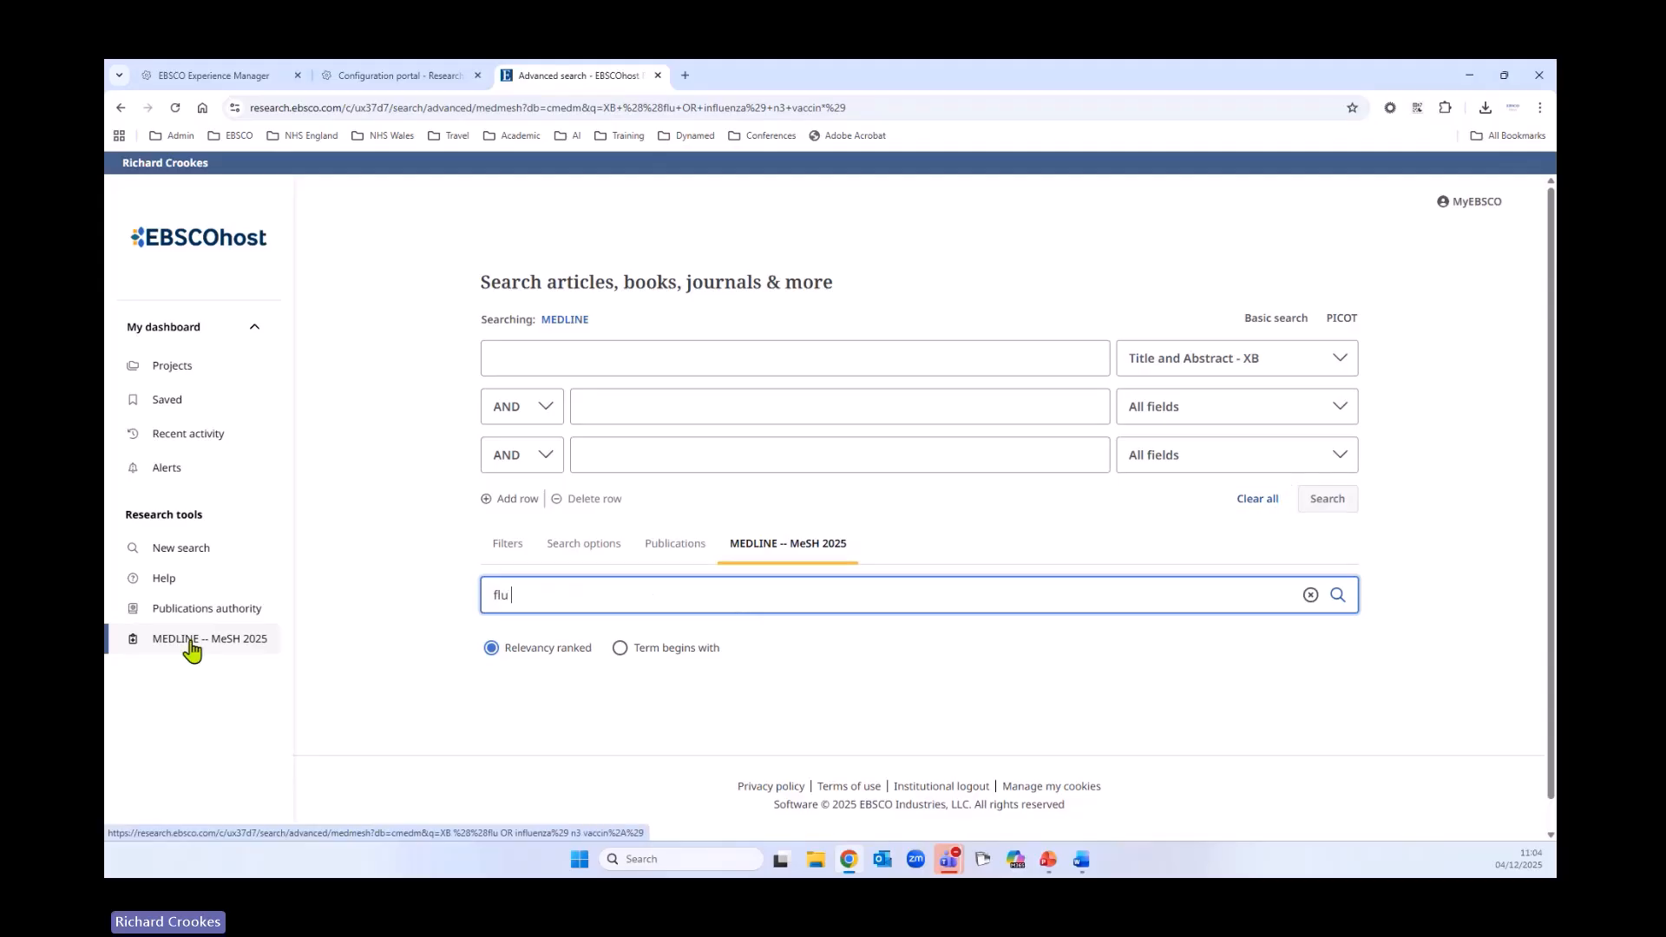
pyautogui.write('vaccine')
pyautogui.press('Return')
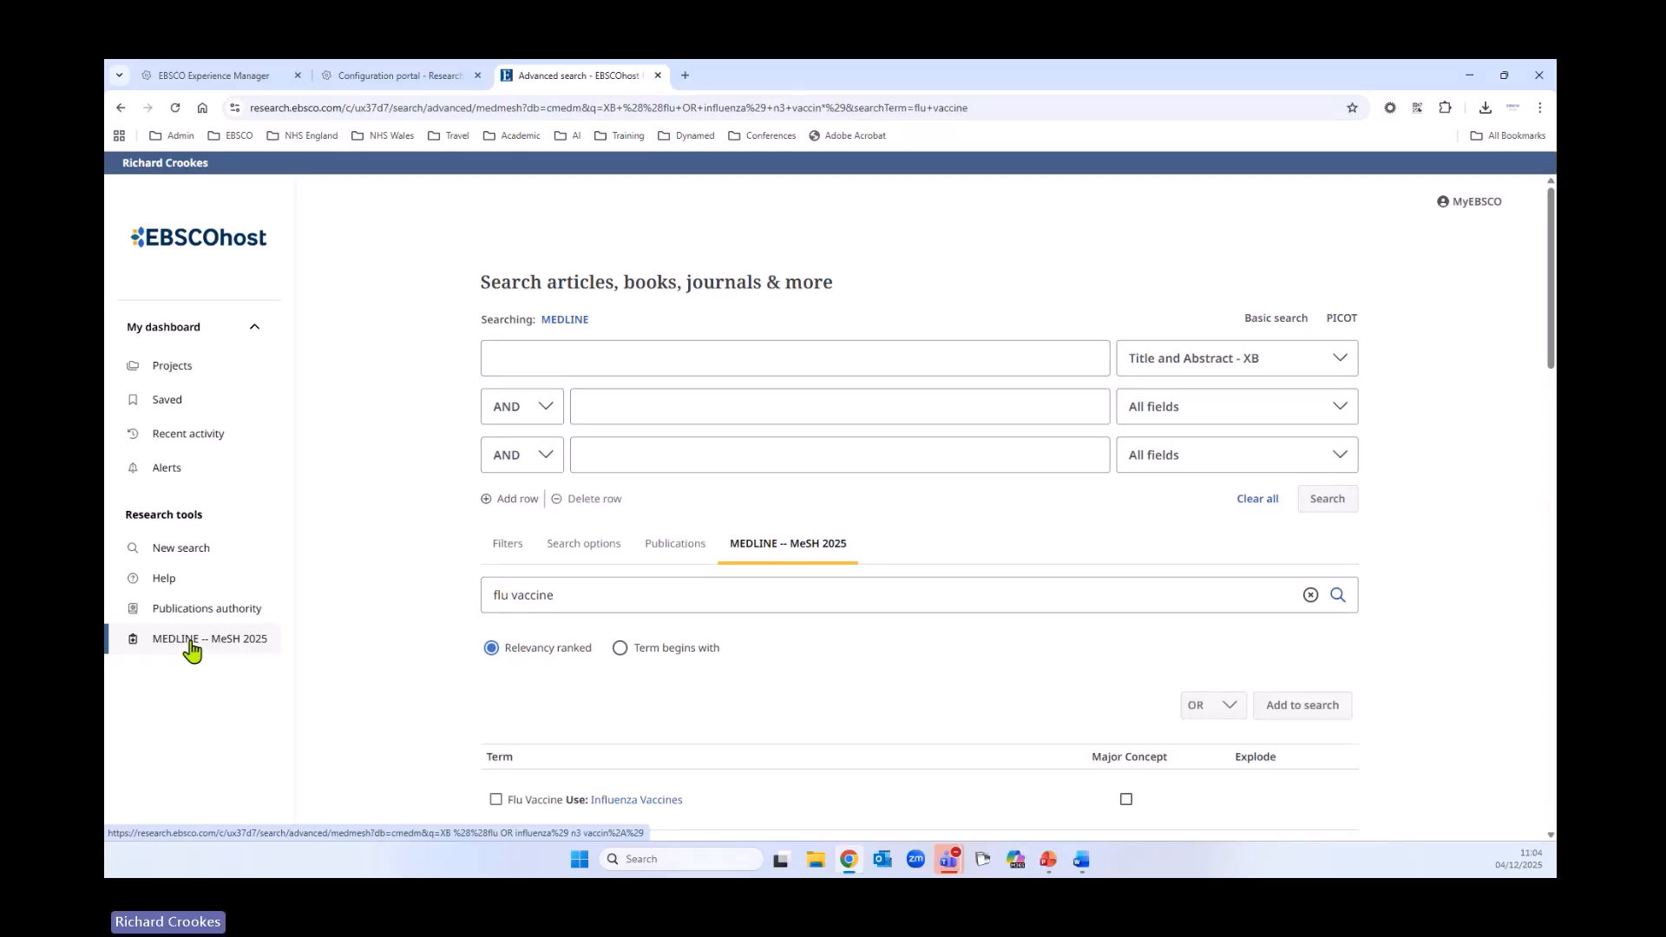
# Open the Influenza Vaccines heading from the MeSH results, read its scope note, and select the heading
pyautogui.scroll(-3, 717, 602)
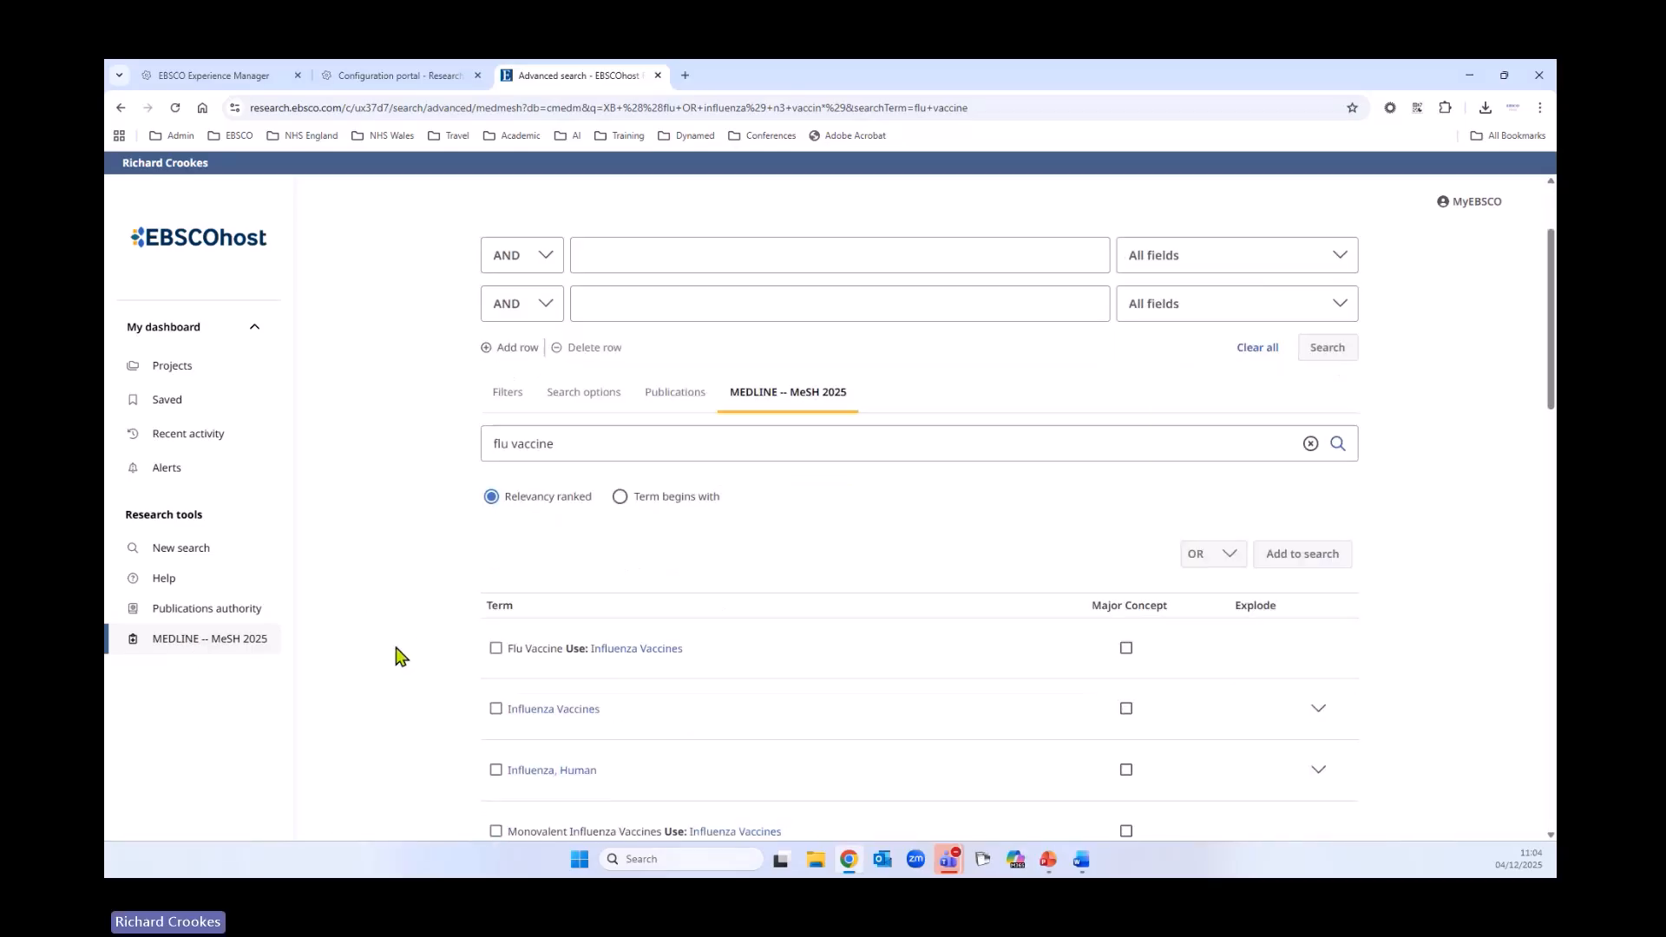
pyautogui.scroll(-2, 388, 662)
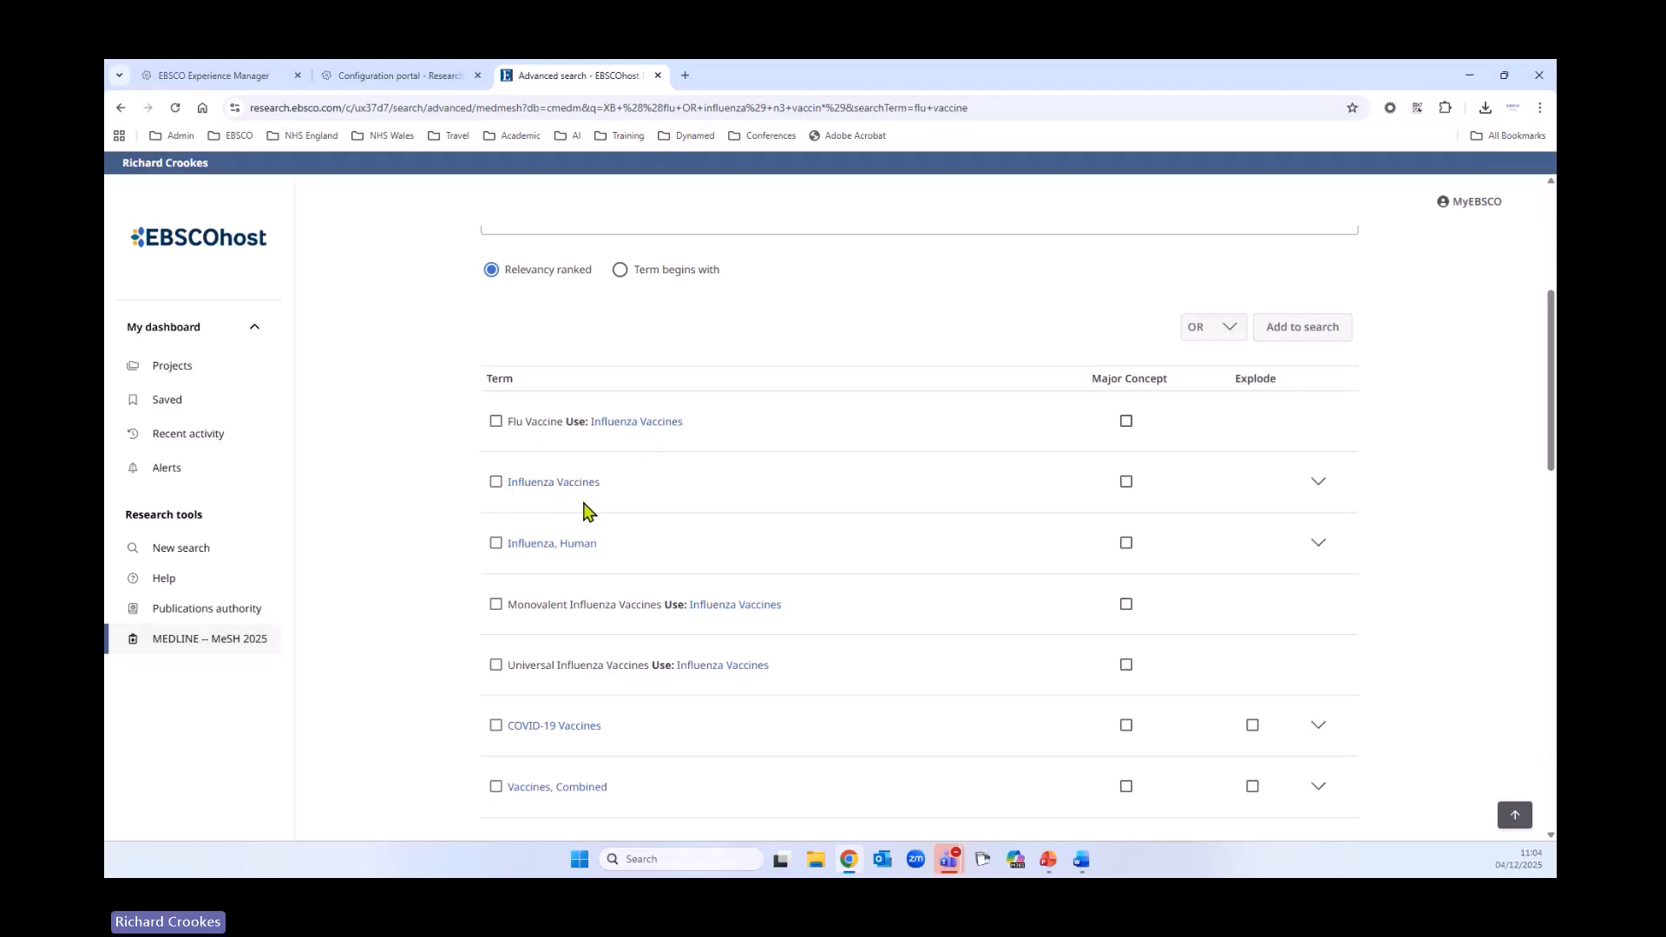
pyautogui.click(632, 422)
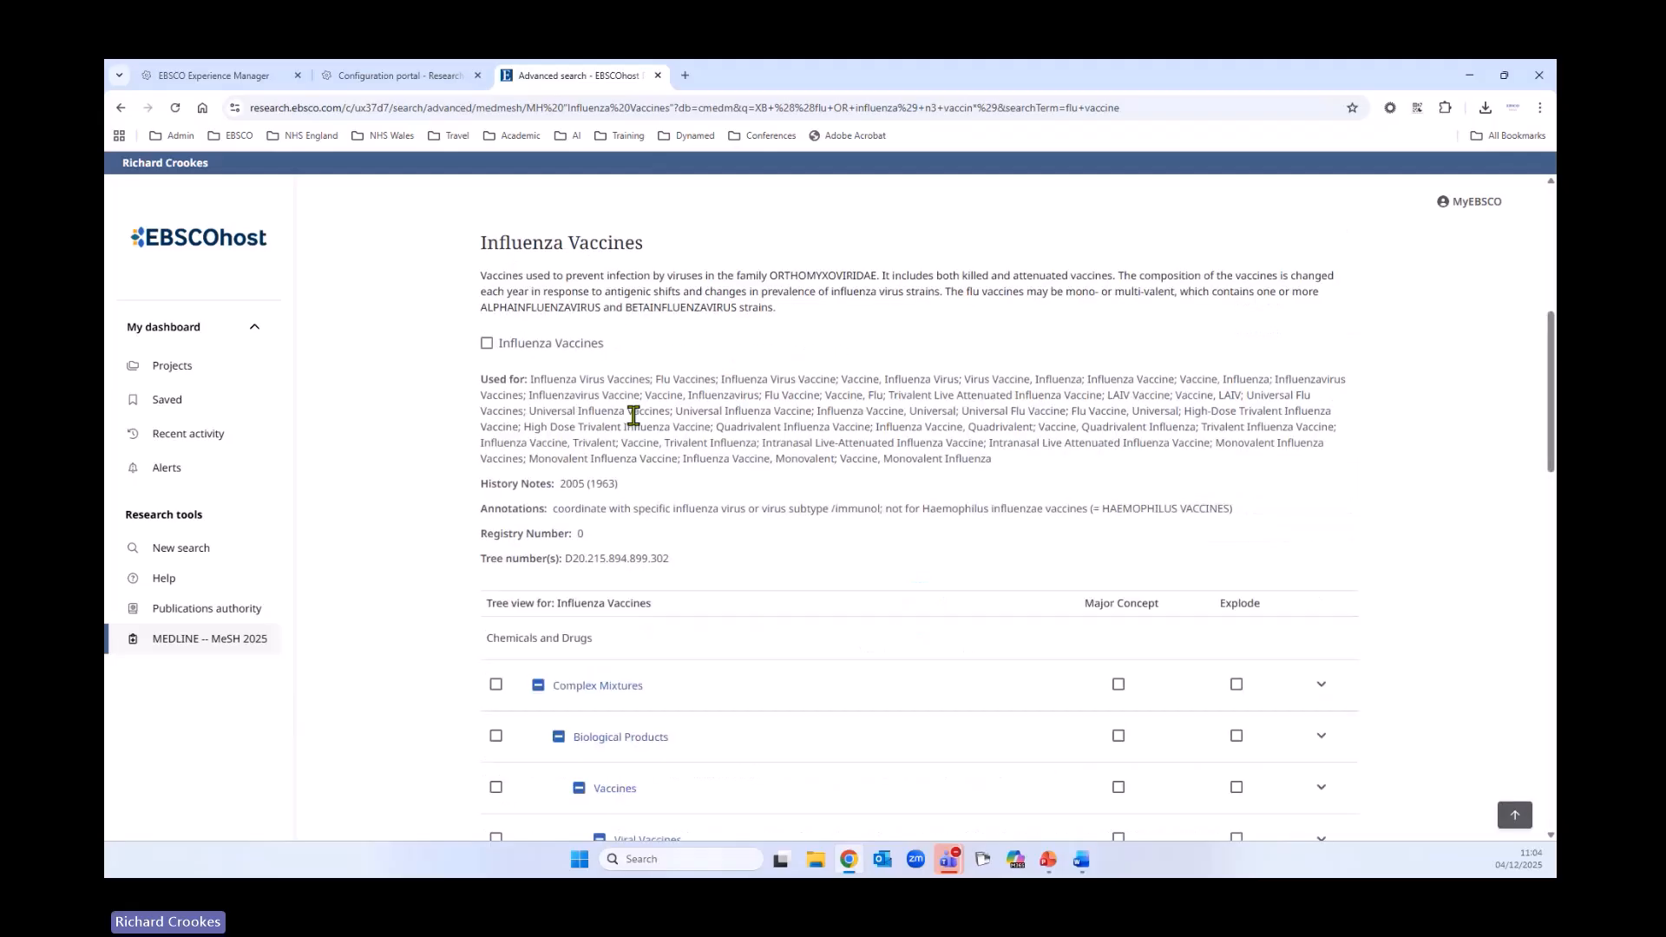
pyautogui.moveTo(482, 289); pyautogui.dragTo(699, 330)
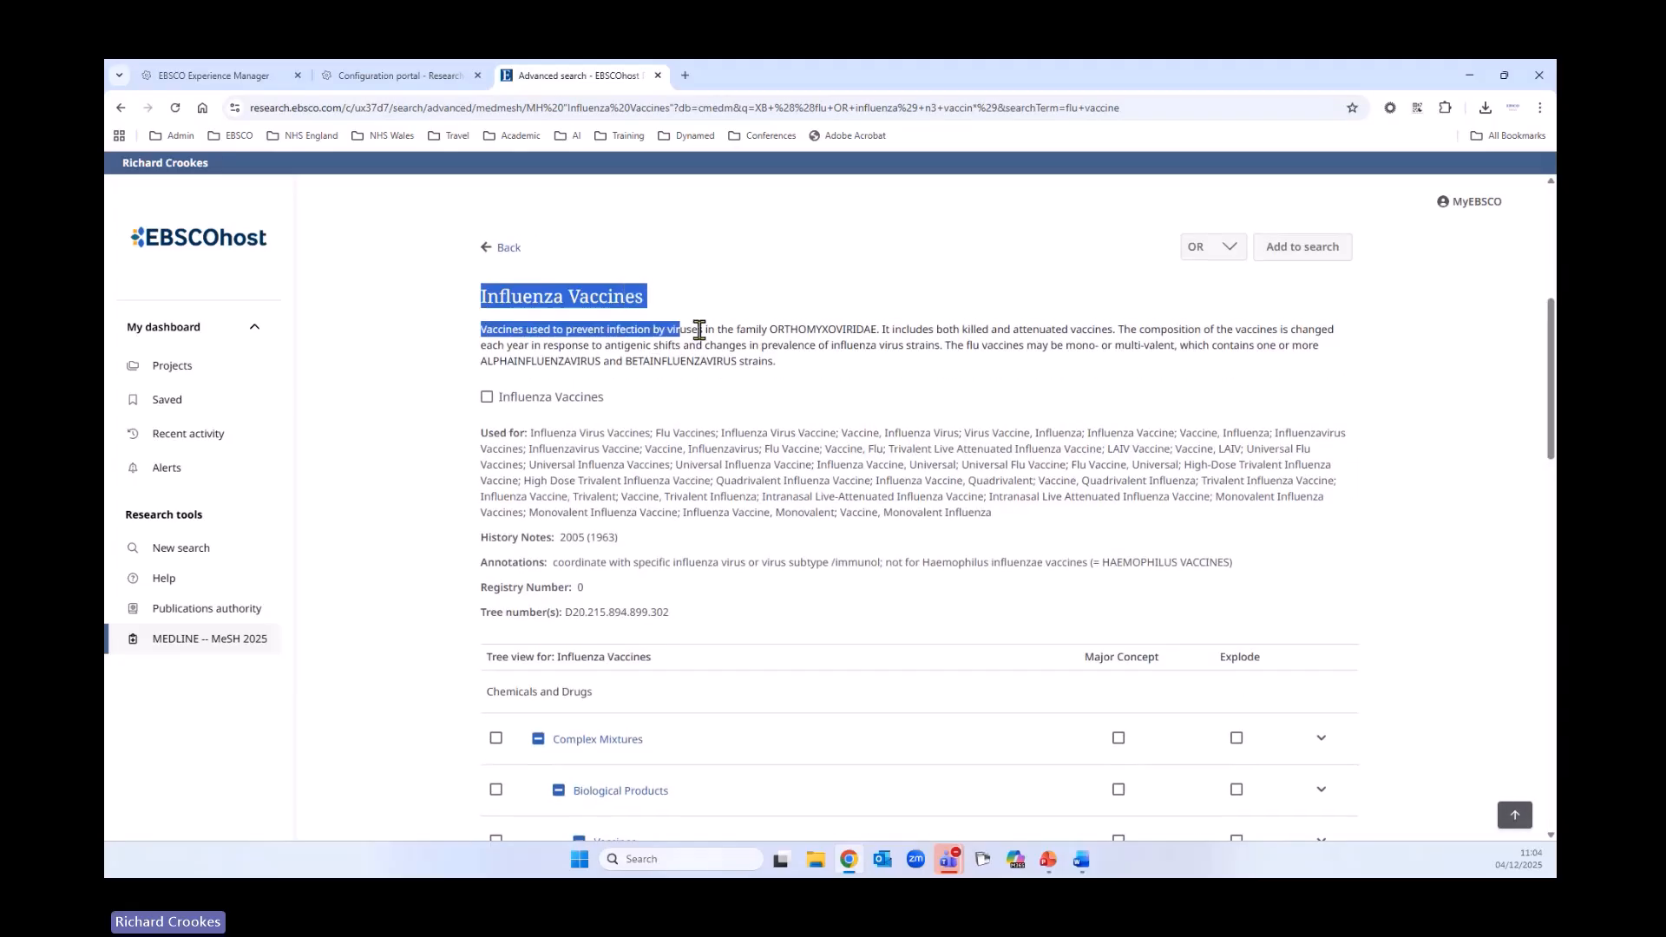
pyautogui.moveTo(896, 365); pyautogui.dragTo(484, 336)
pyautogui.click(801, 460)
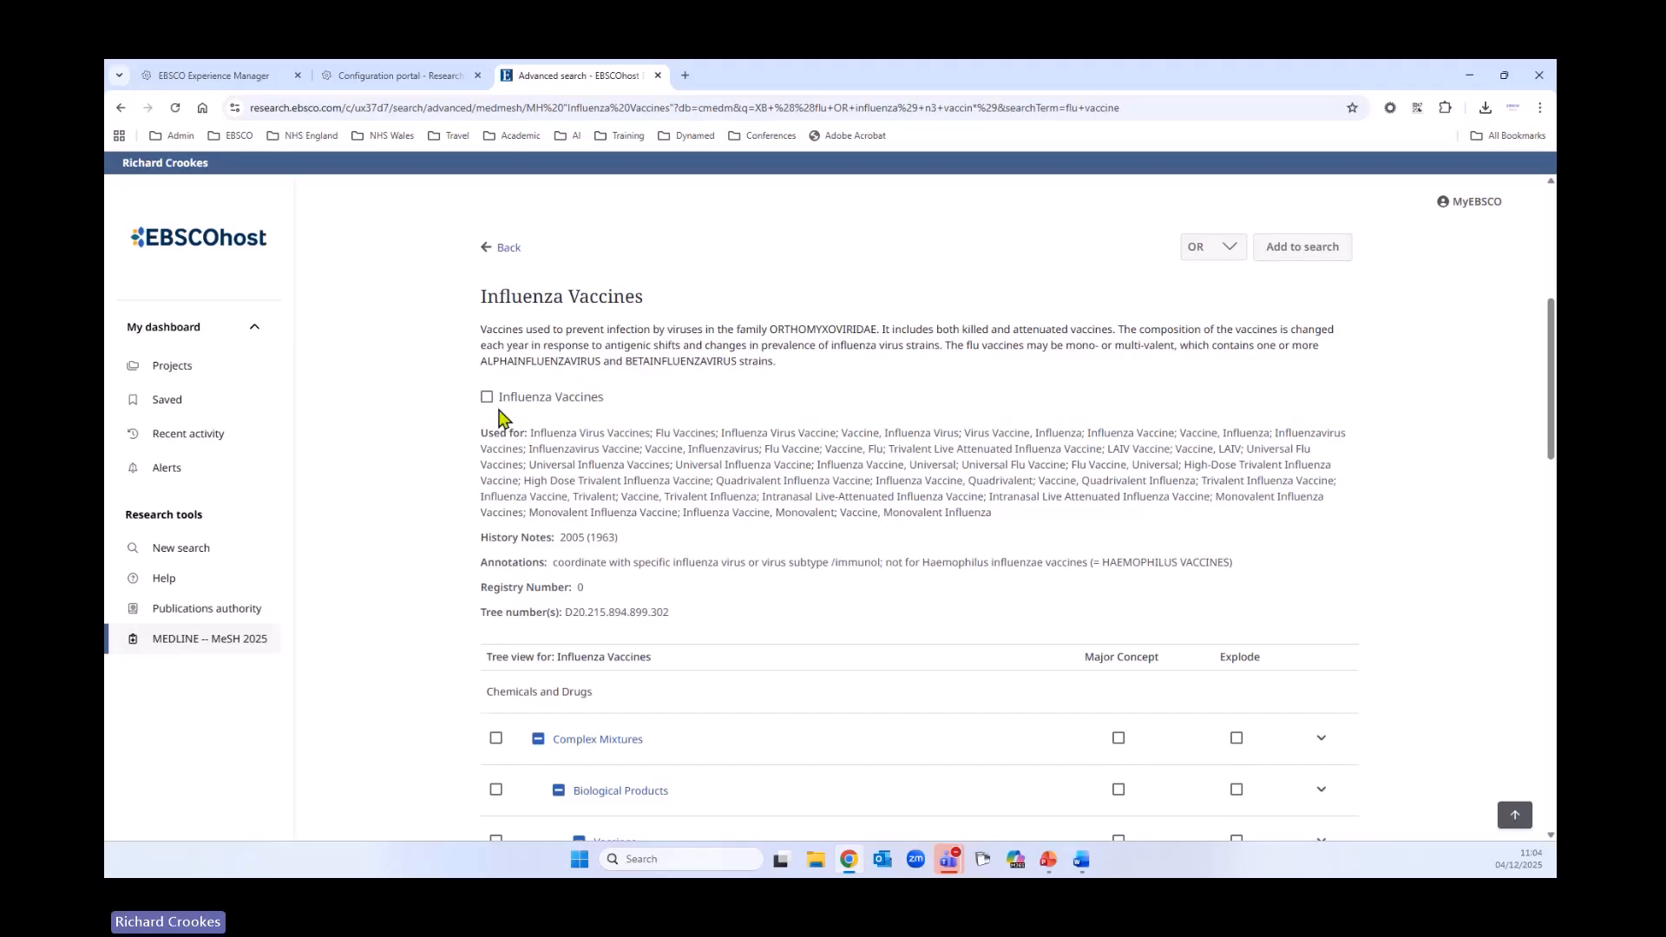
pyautogui.click(486, 397)
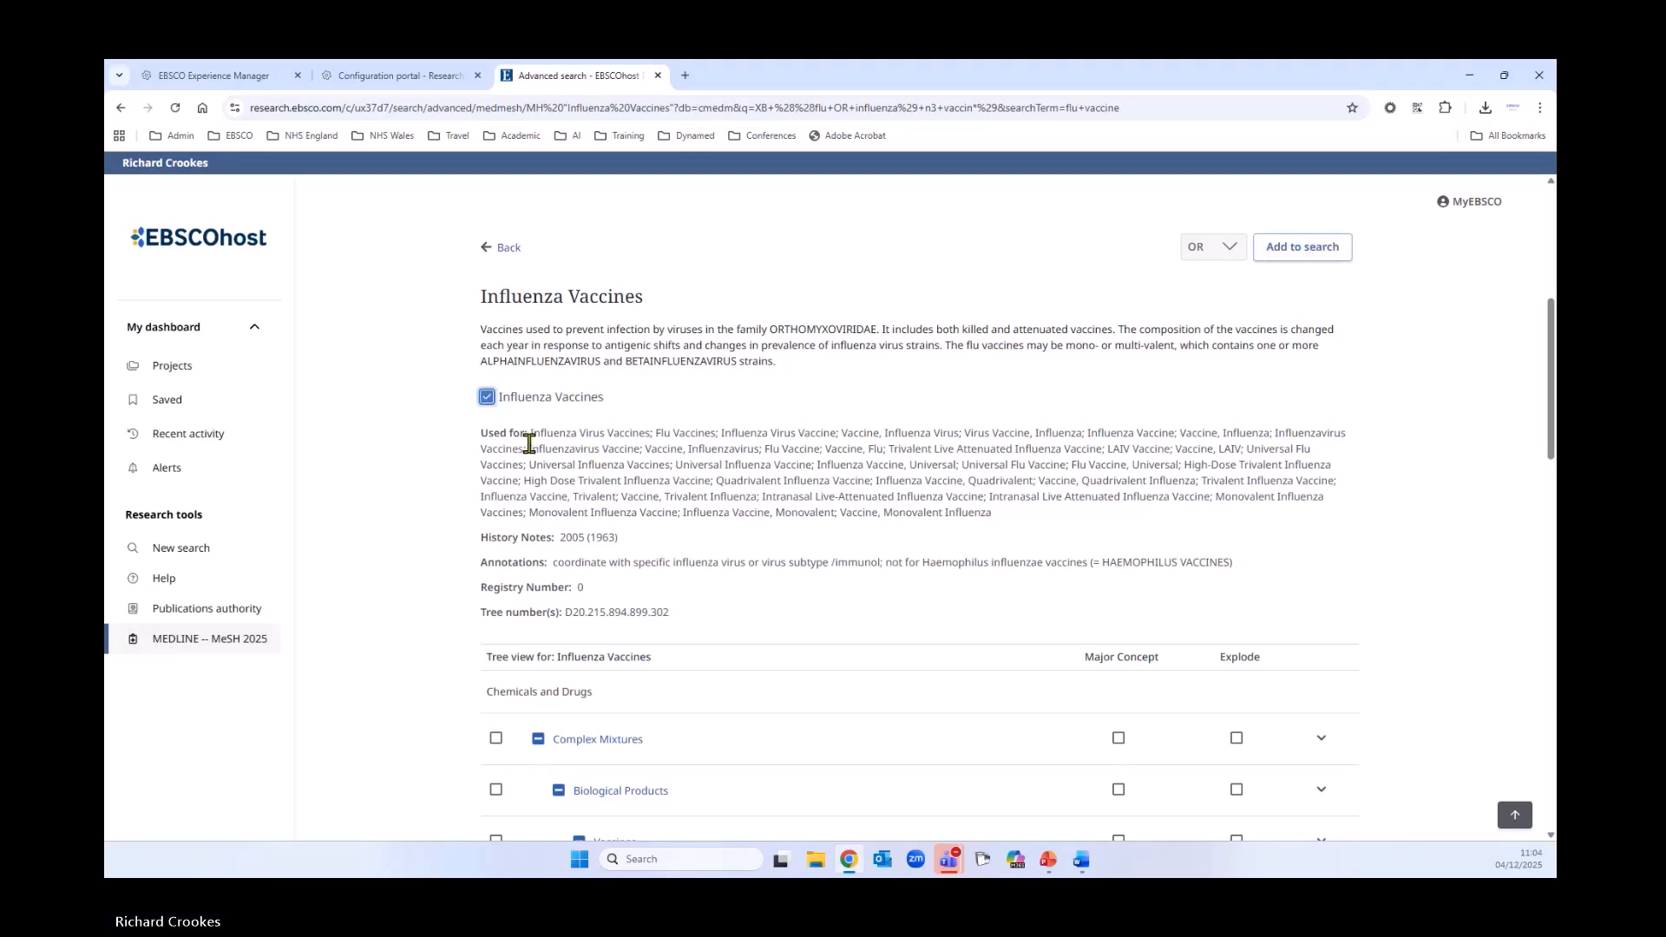
pyautogui.click(534, 431)
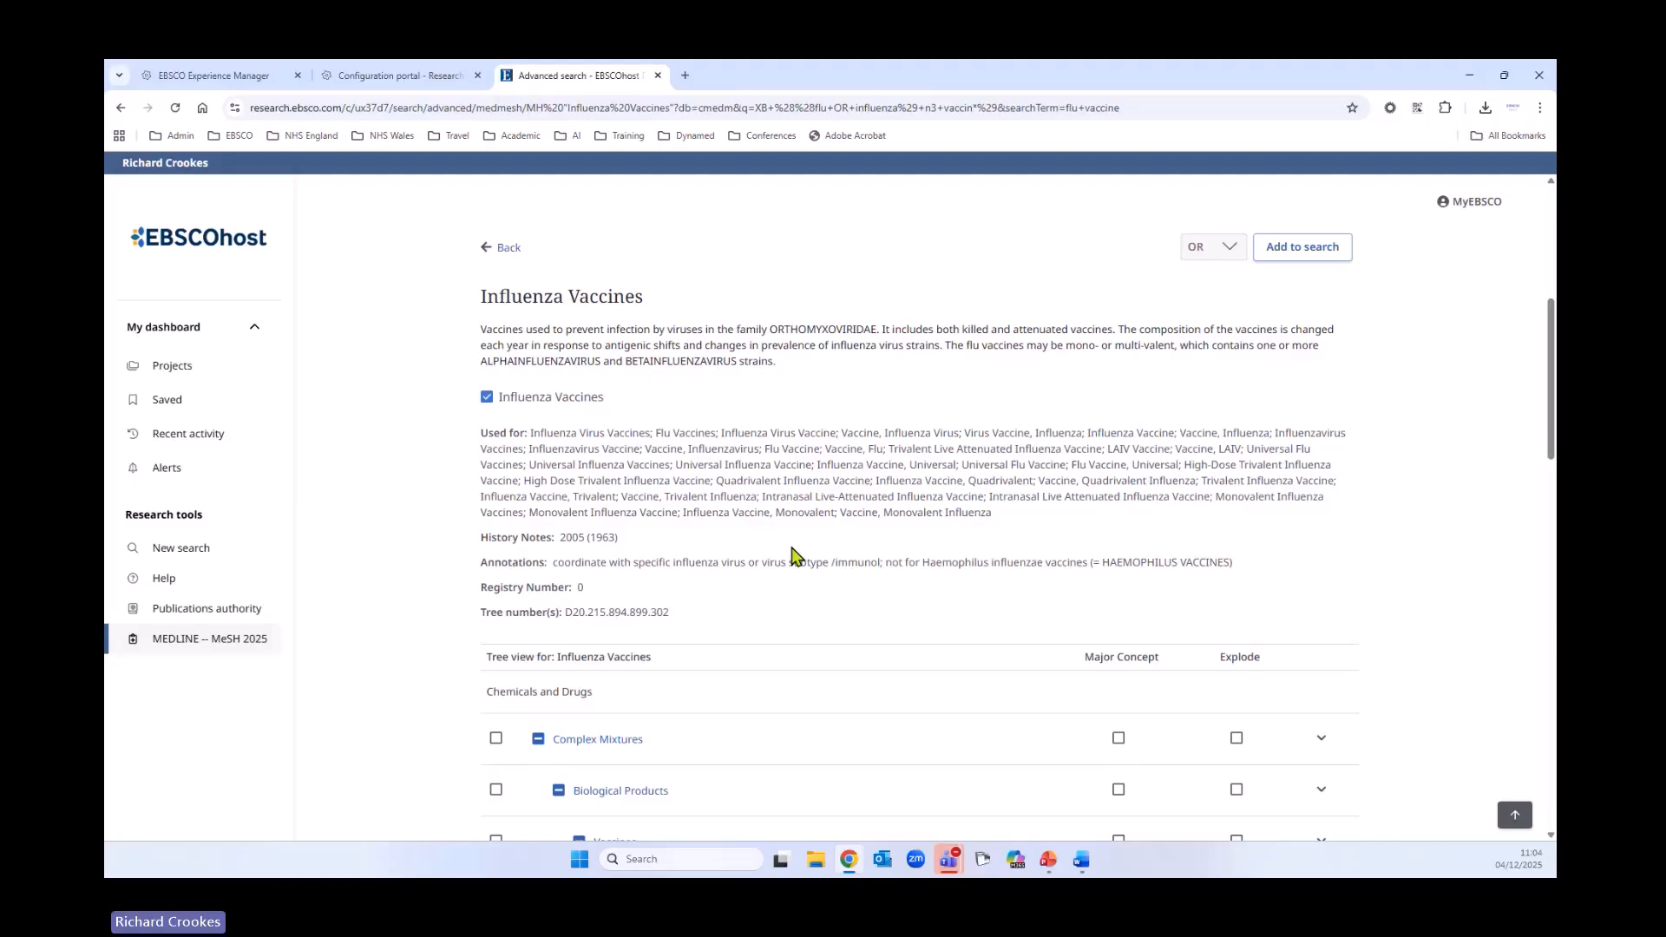
# Examine the Influenza Vaccines tree view under Chemicals and Drugs, including its broader terms and whether it has narrower terms to explode
pyautogui.scroll(-2, 371, 477)
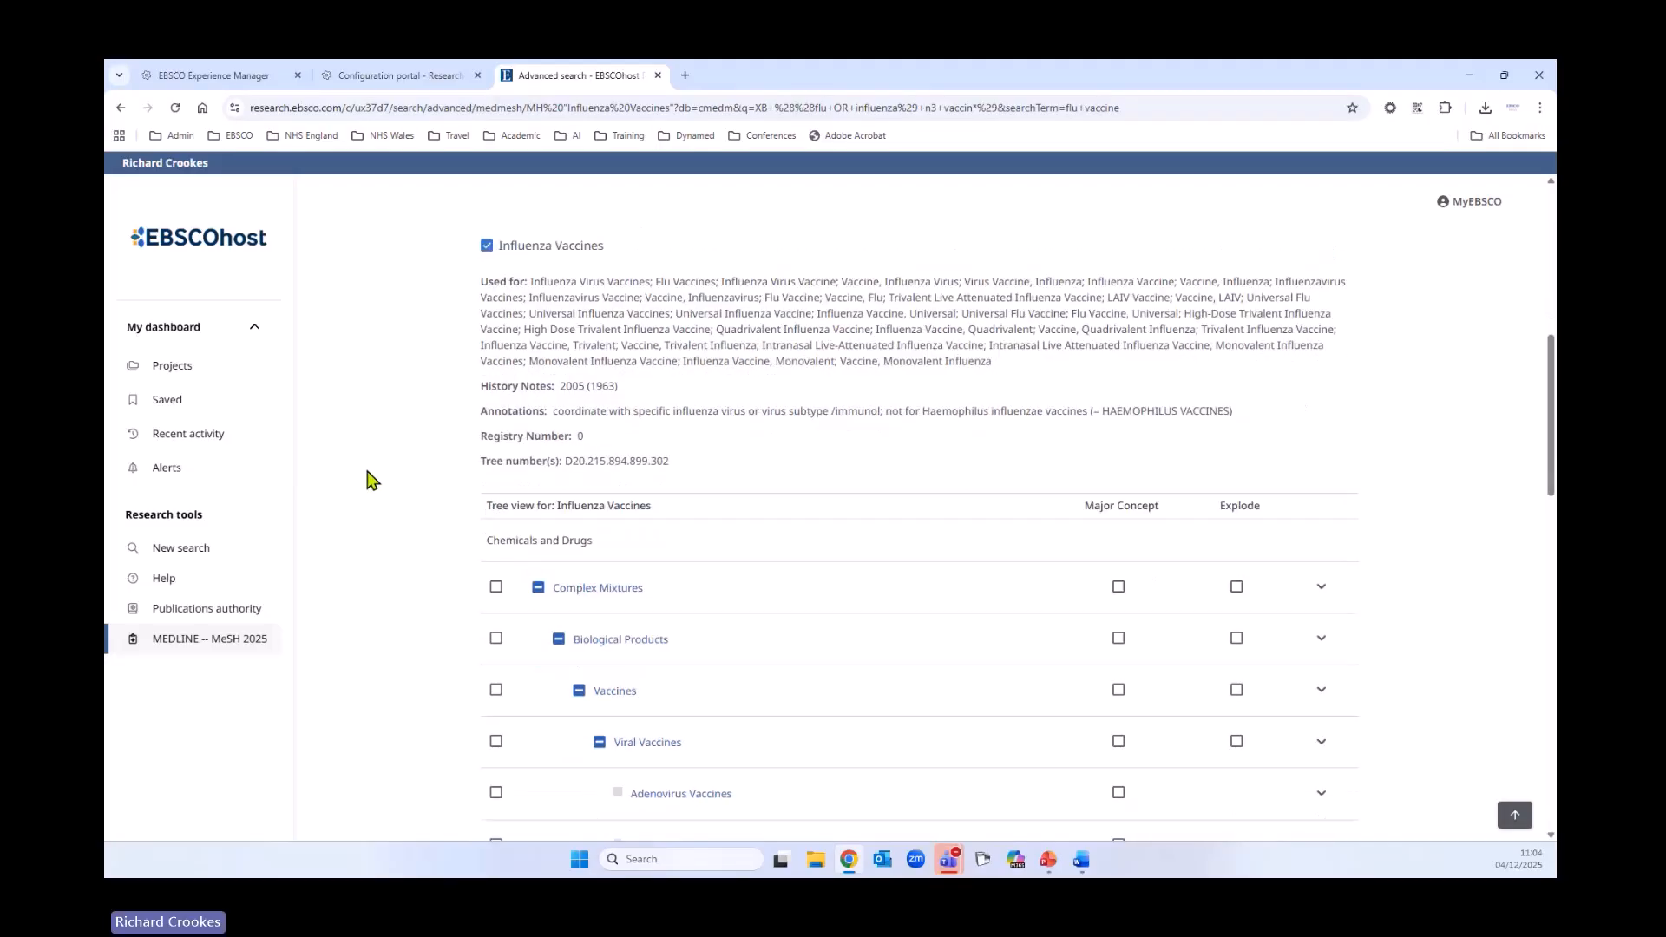
pyautogui.scroll(-2, 438, 519)
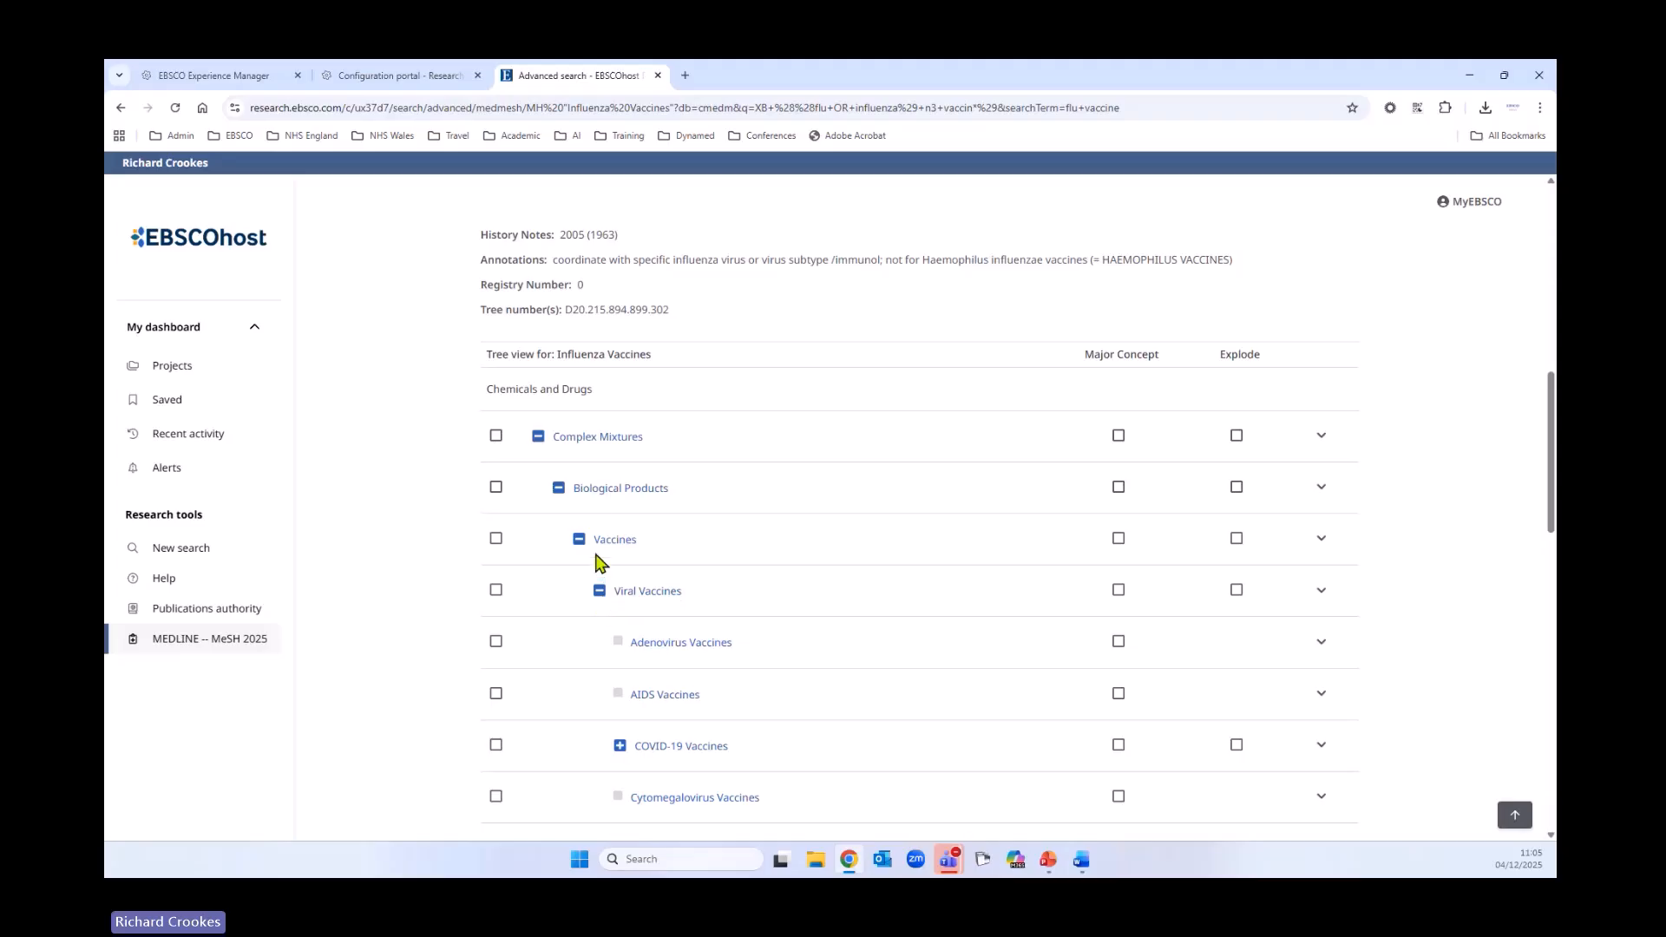
pyautogui.scroll(-1, 399, 555)
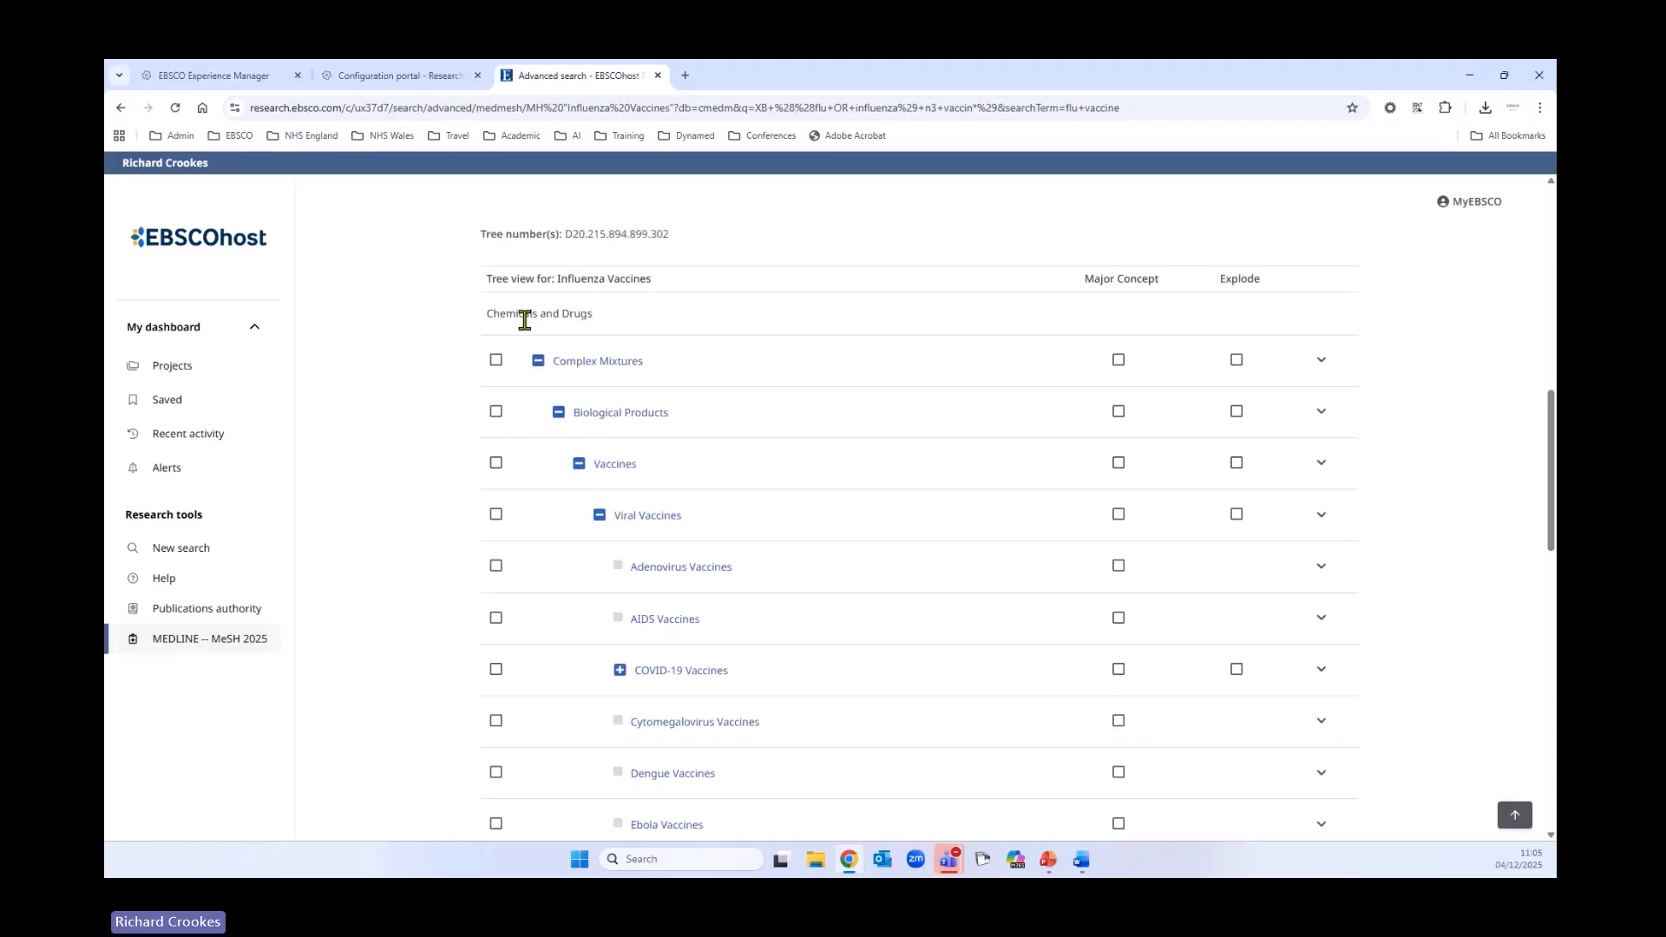
pyautogui.moveTo(487, 313); pyautogui.dragTo(601, 317)
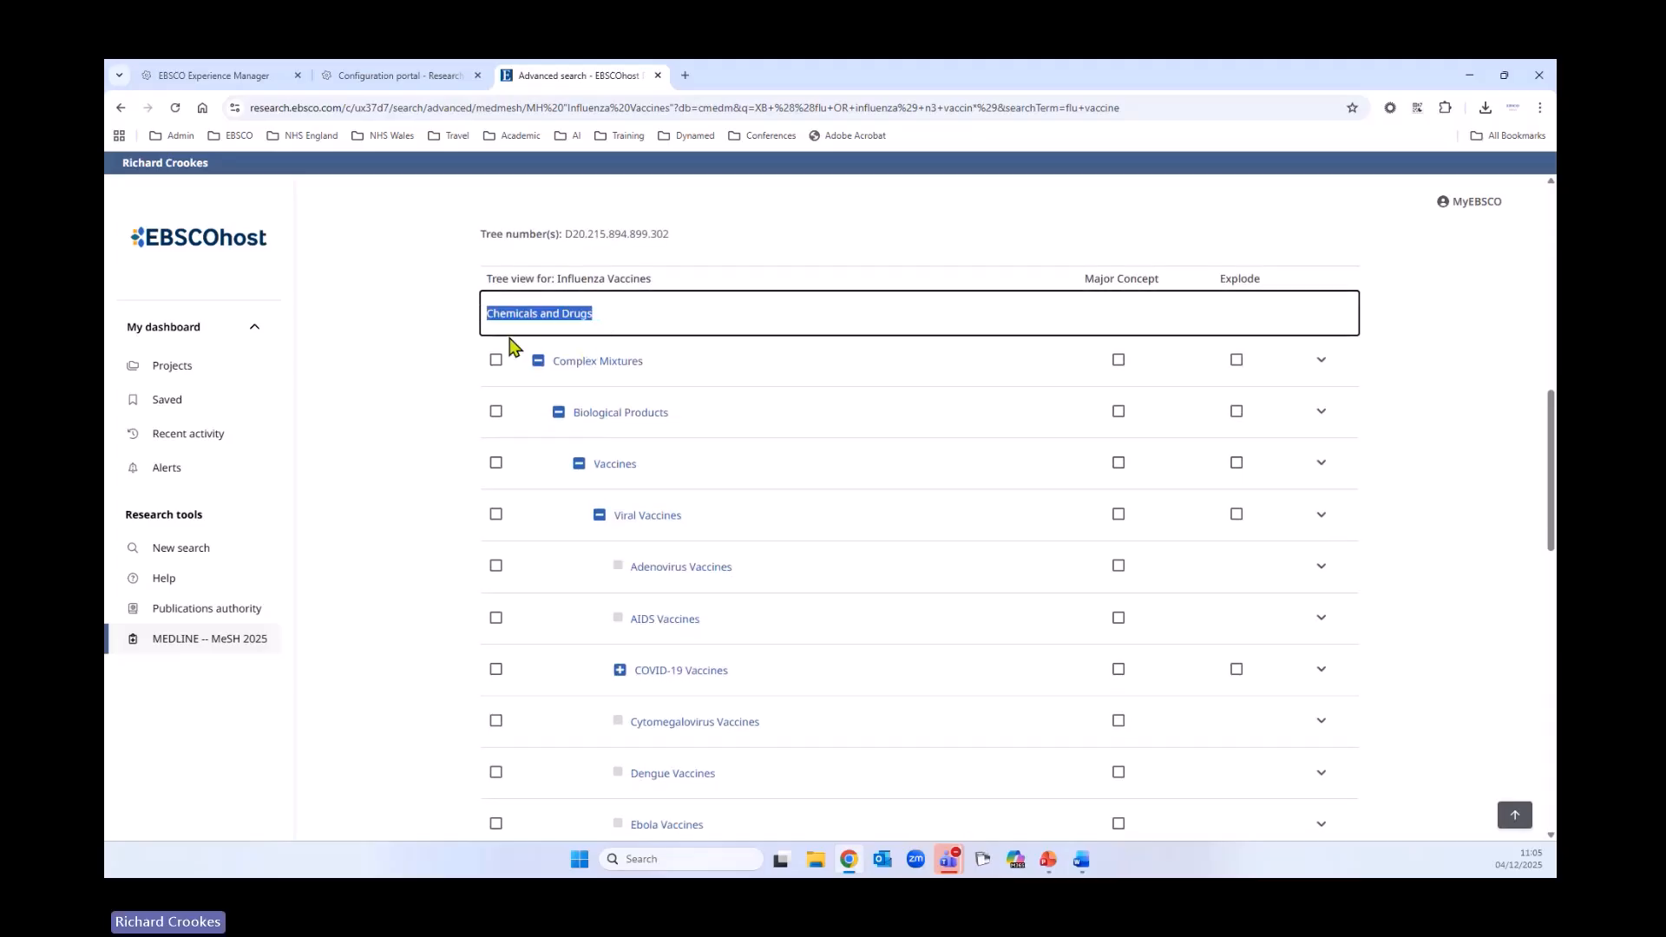
pyautogui.scroll(-5, 434, 558)
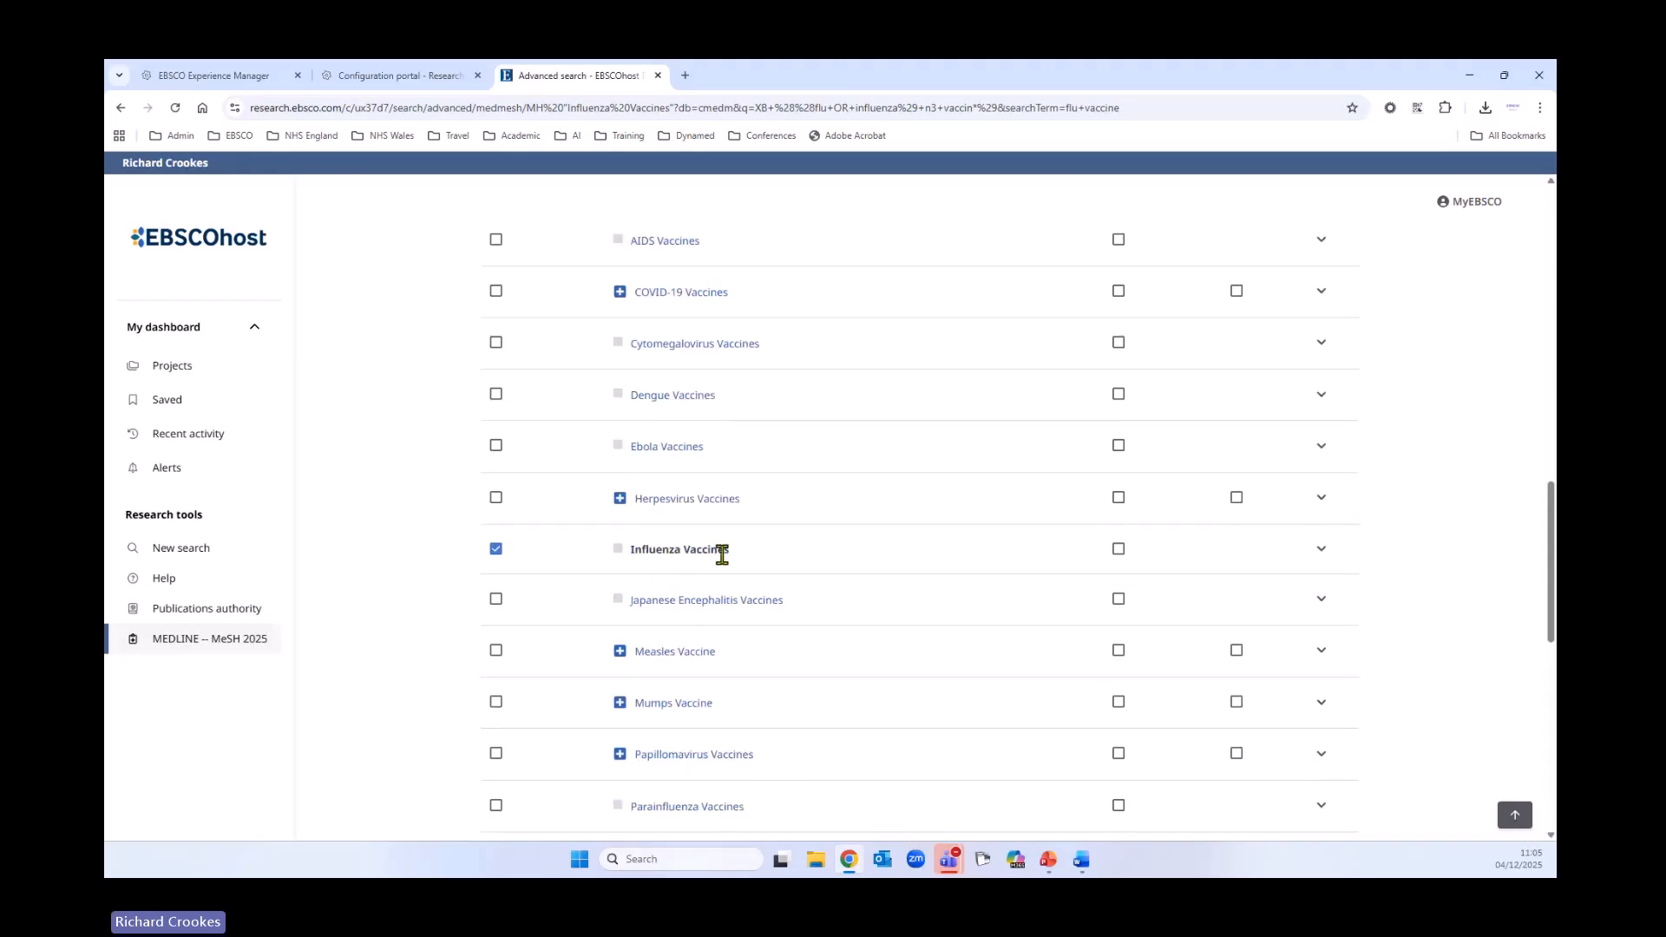
pyautogui.scroll(1, 876, 655)
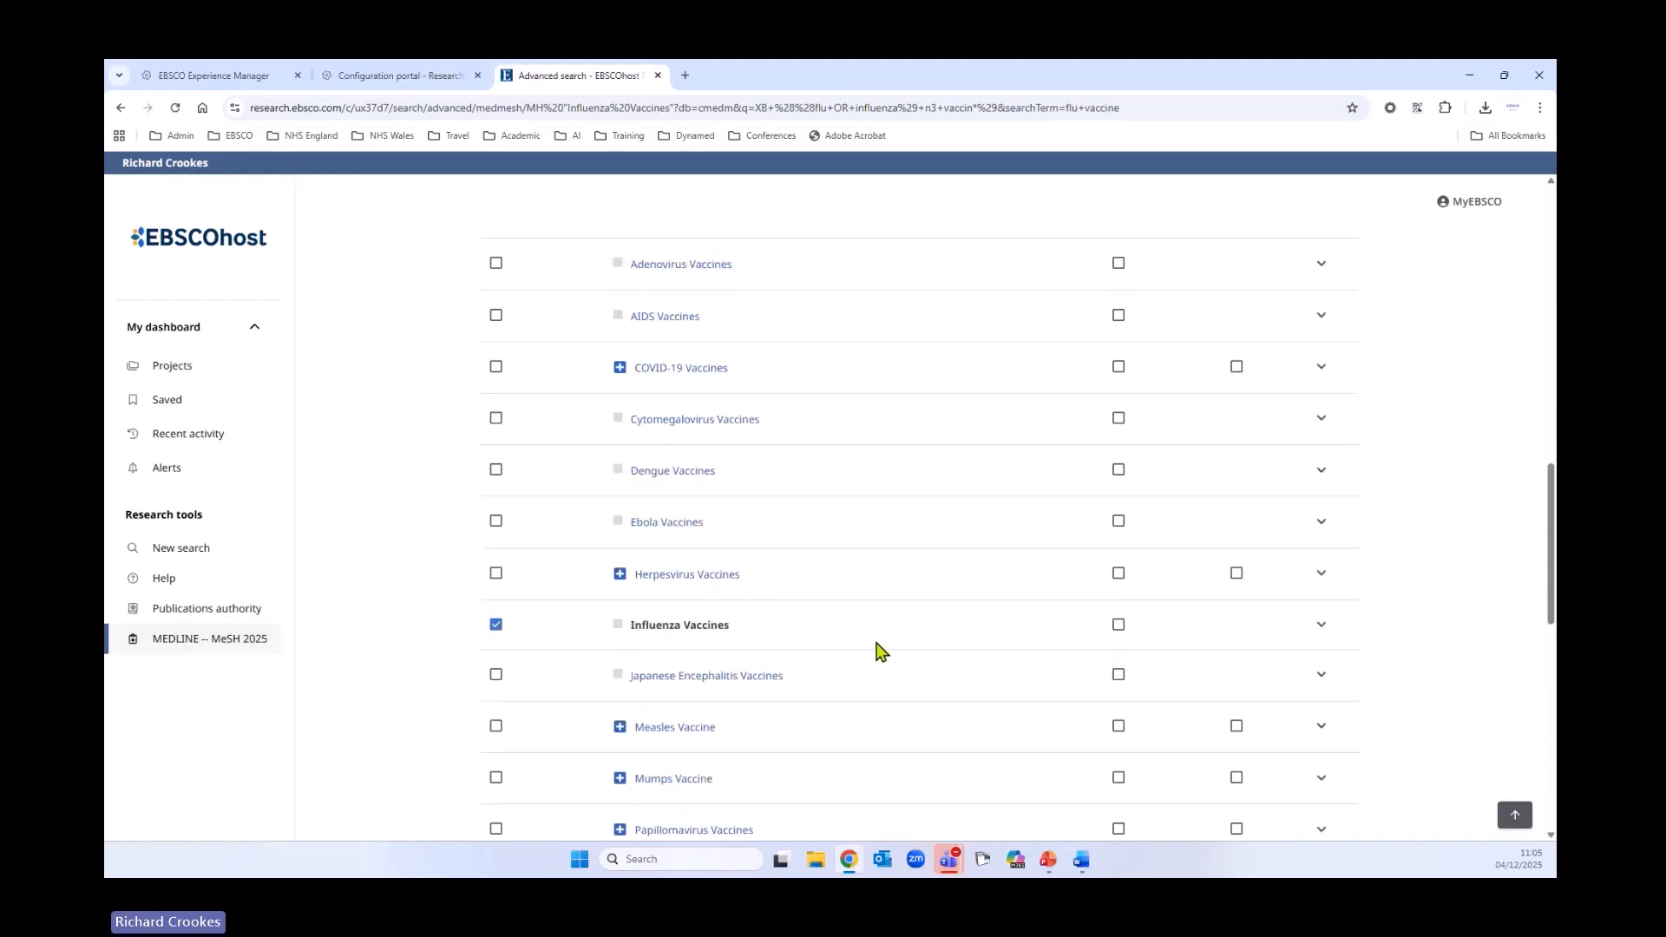
pyautogui.scroll(5, 878, 651)
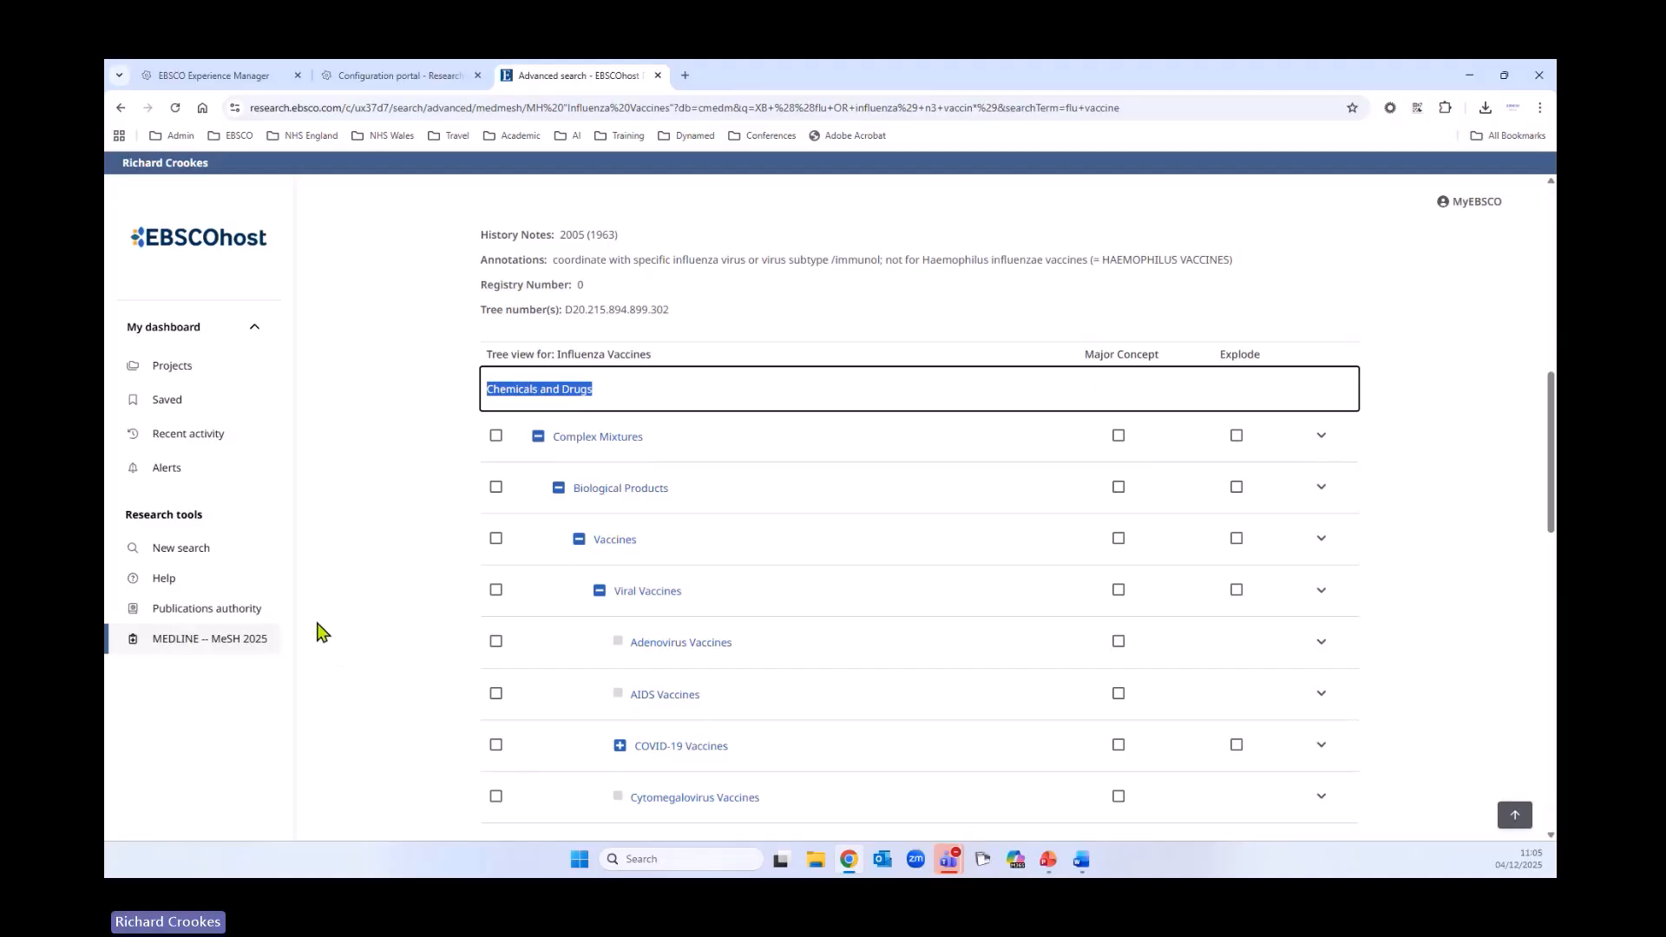
pyautogui.scroll(-2, 300, 625)
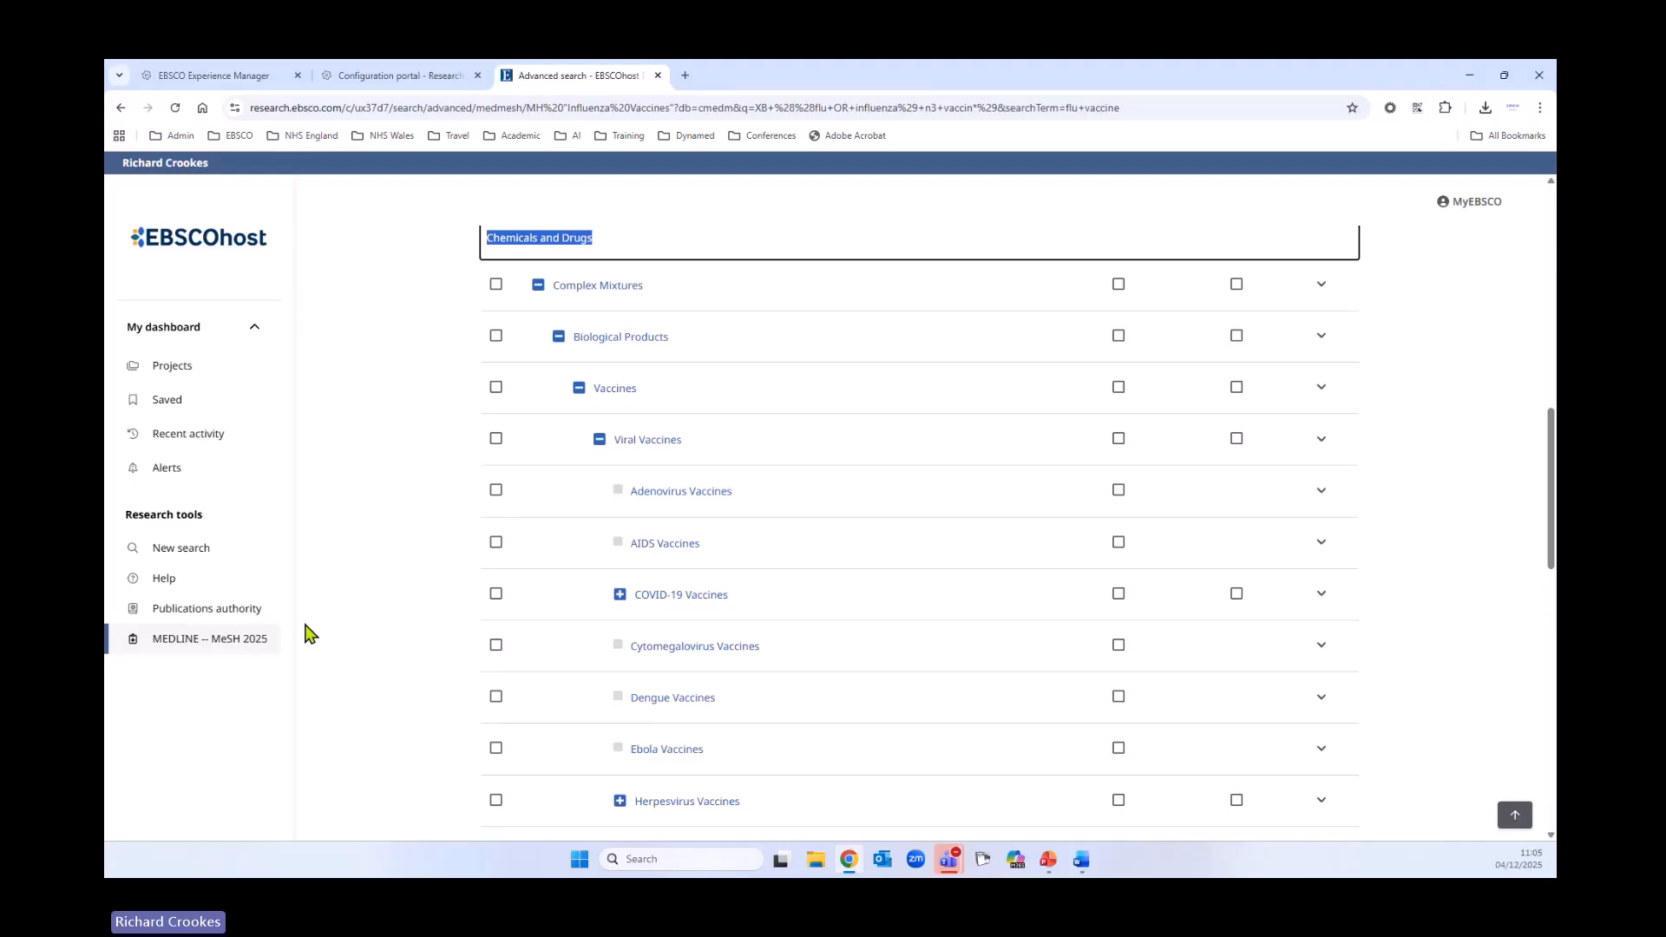
pyautogui.scroll(-2, 334, 614)
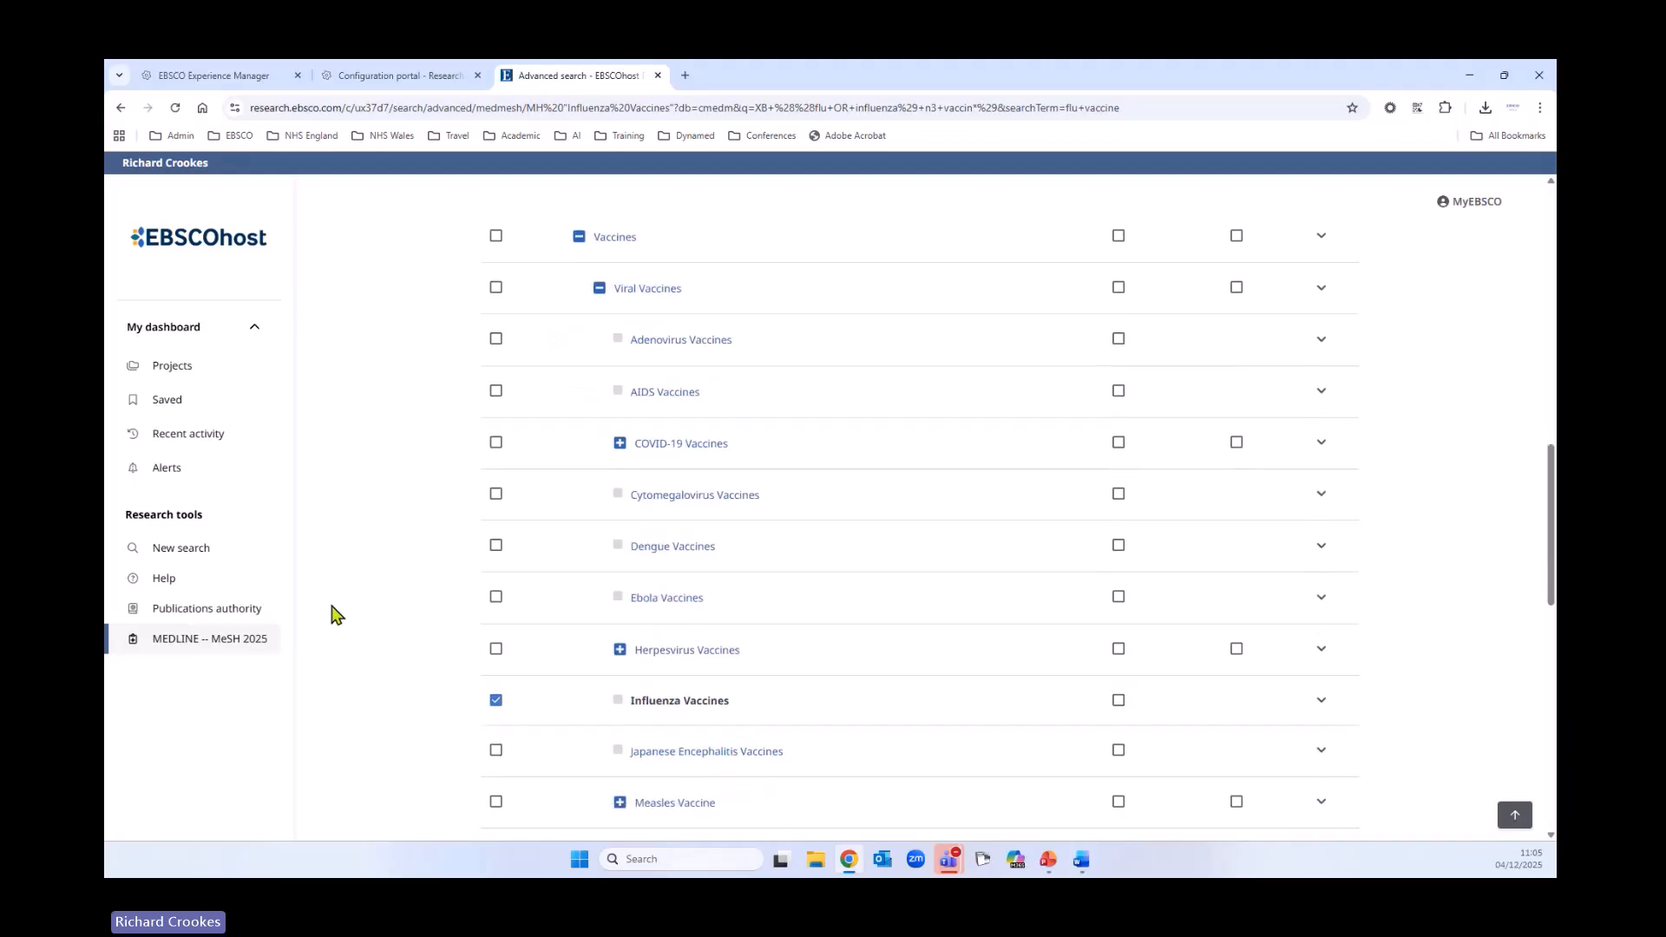
pyautogui.scroll(-1, 337, 611)
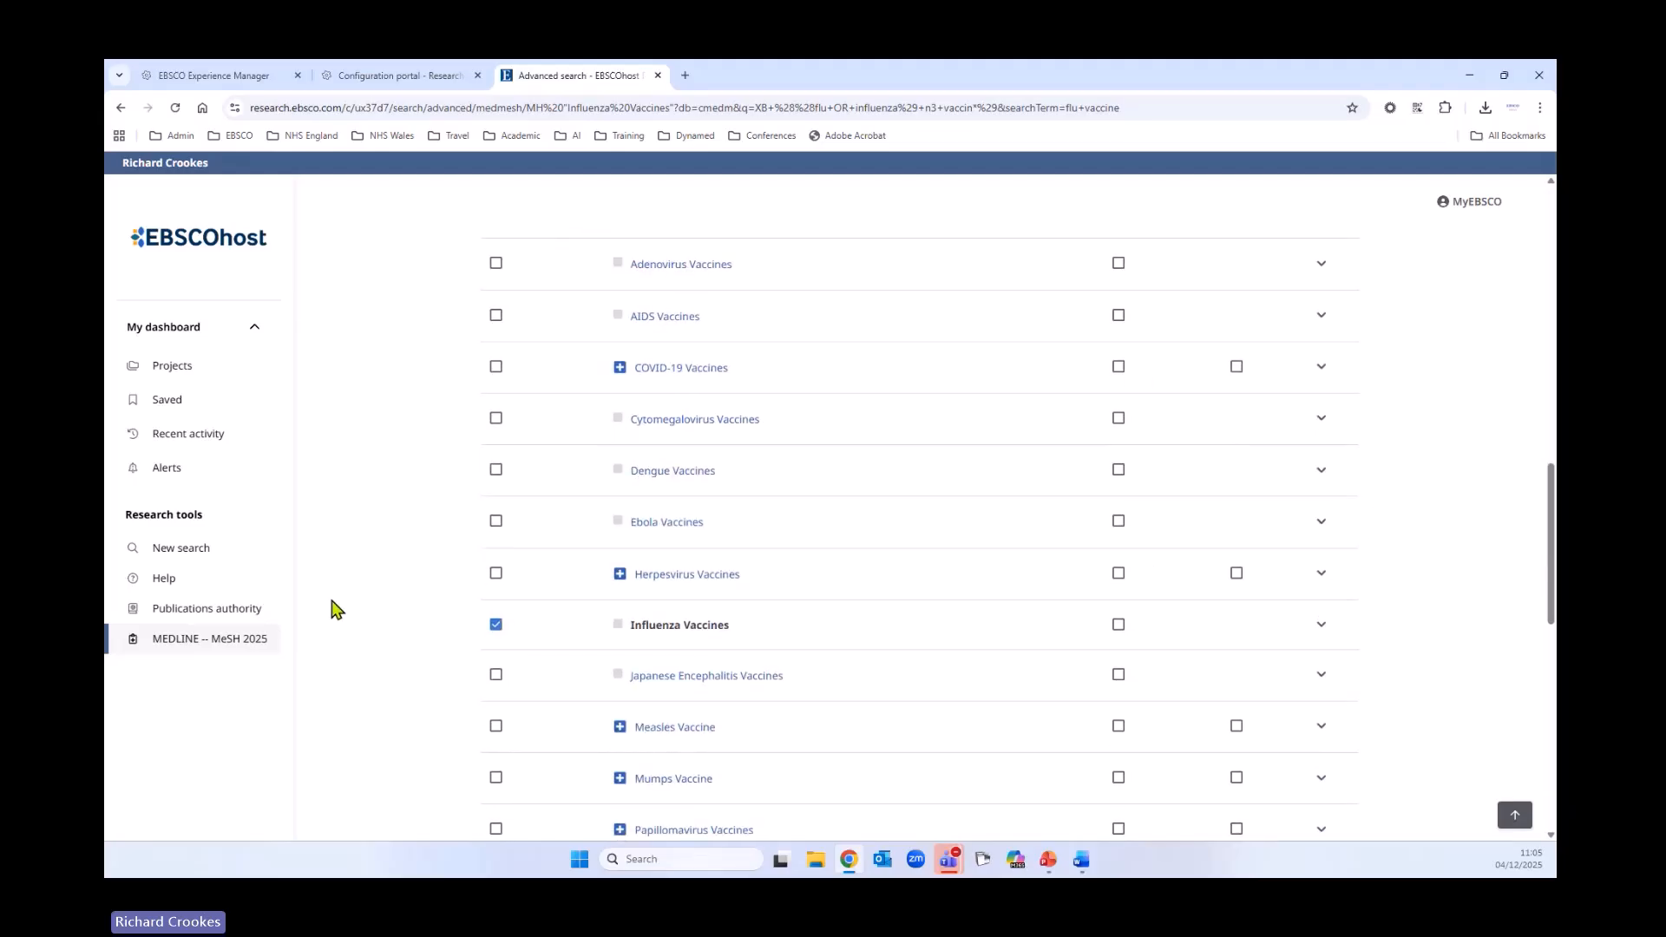
pyautogui.scroll(9, 336, 612)
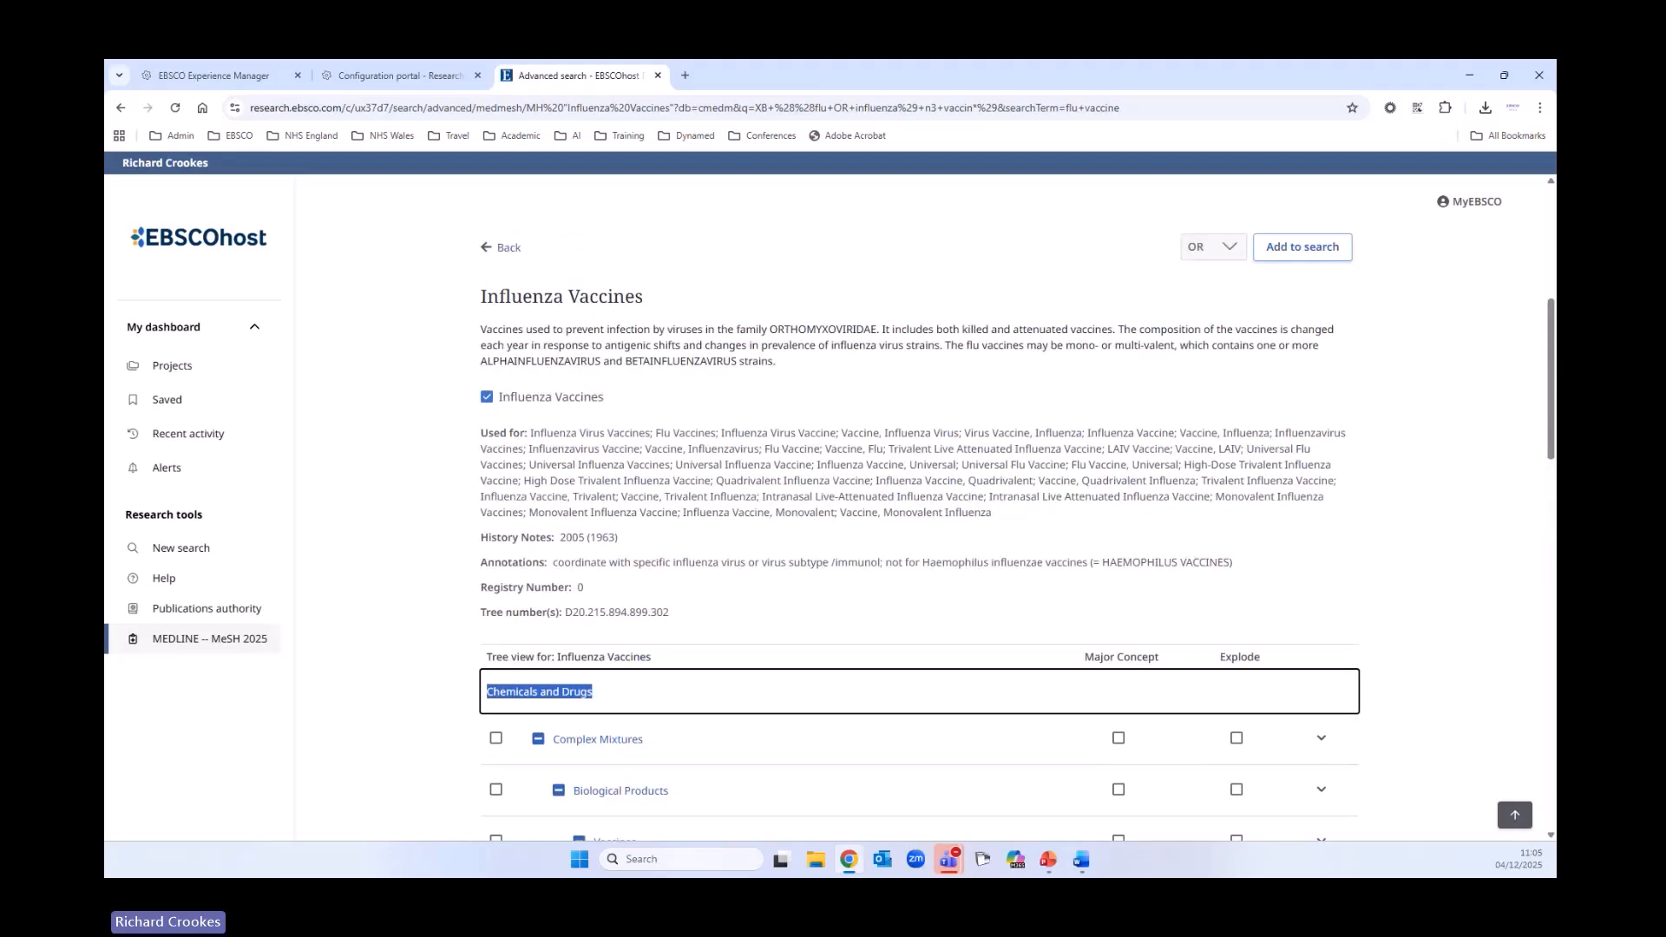
# Add the selected Influenza Vaccines heading to the advanced search and run it as MH "Influenza Vaccines"
pyautogui.hotkey('alt', 'Tab')
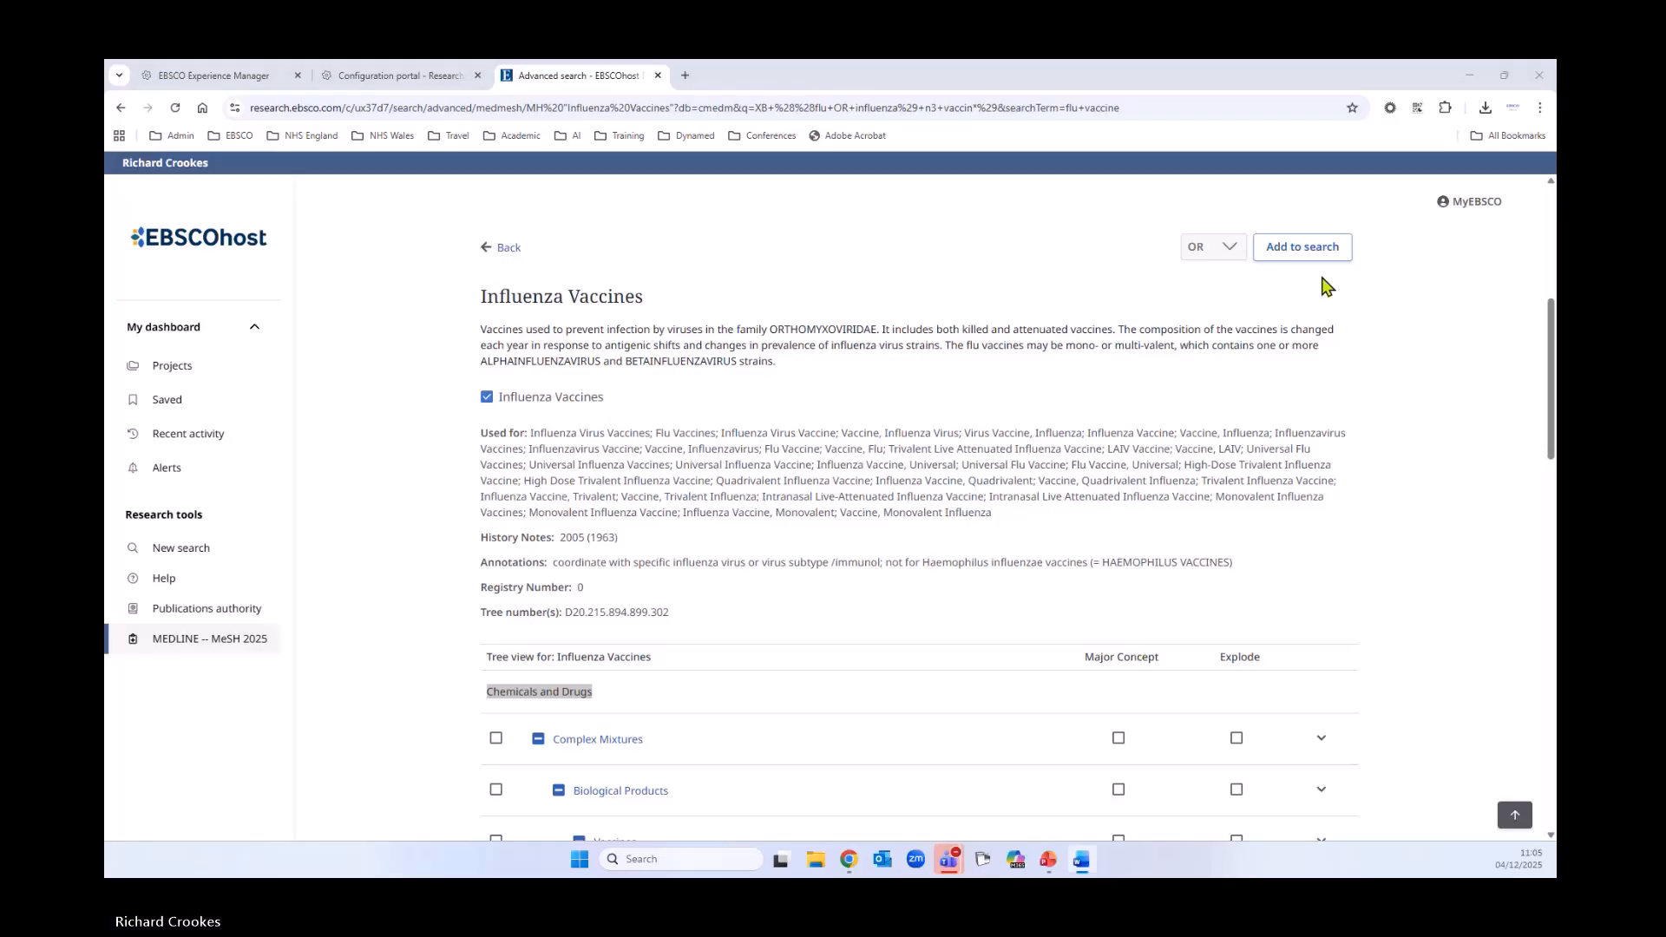
pyautogui.click(1309, 247)
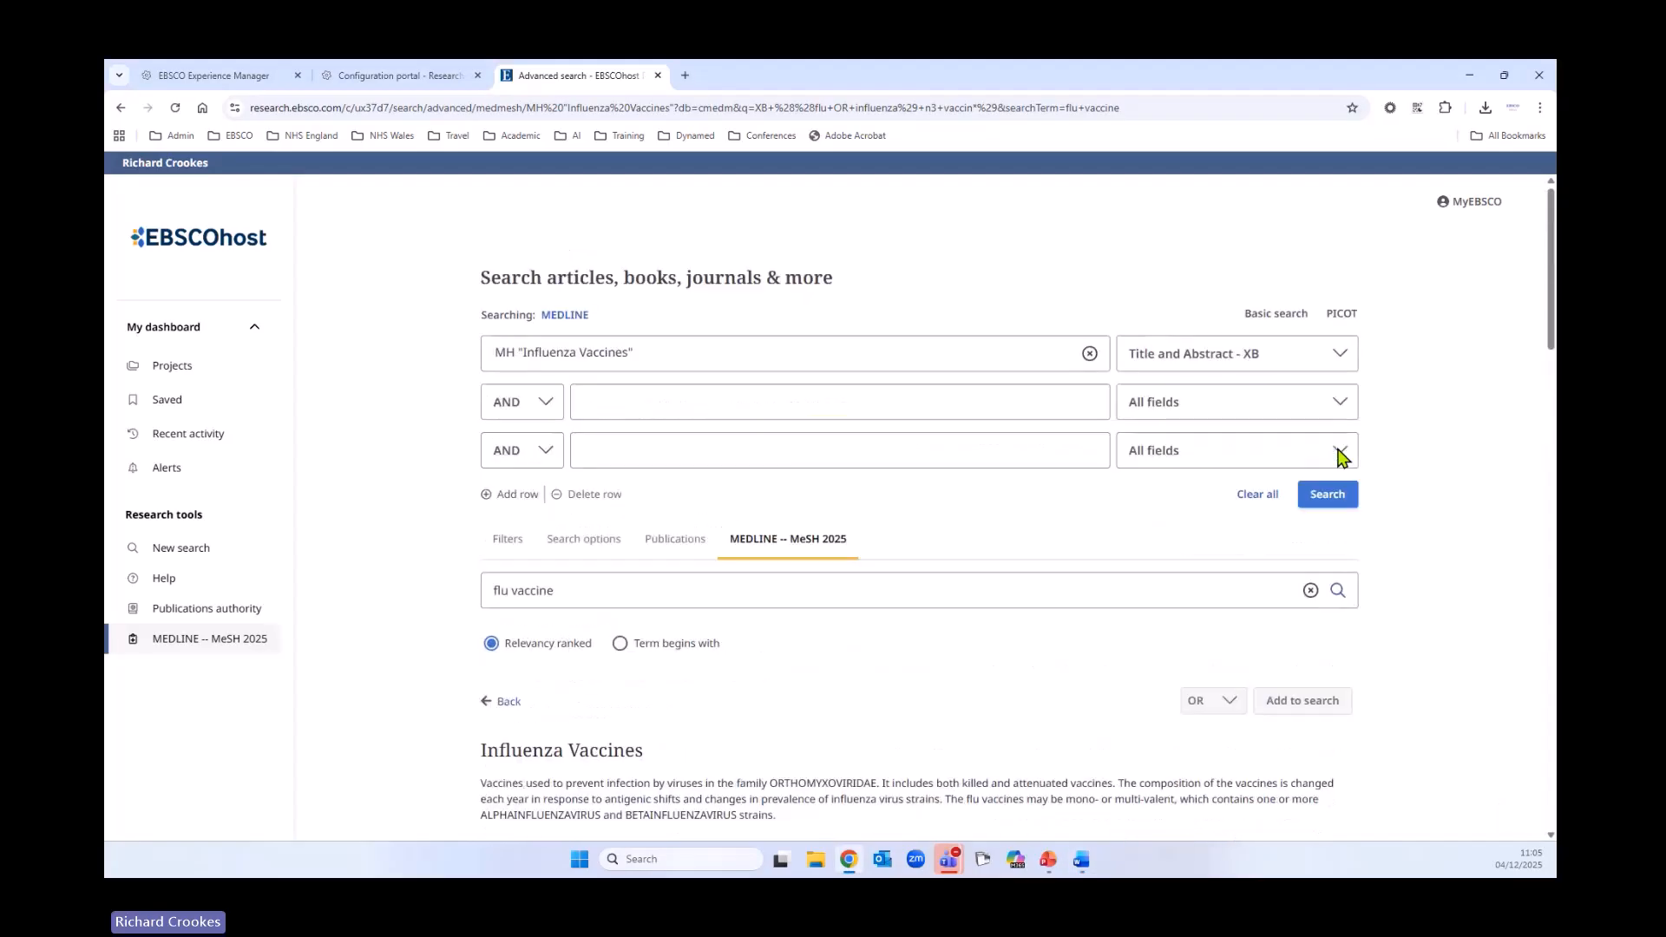
pyautogui.moveTo(662, 350); pyautogui.dragTo(490, 355)
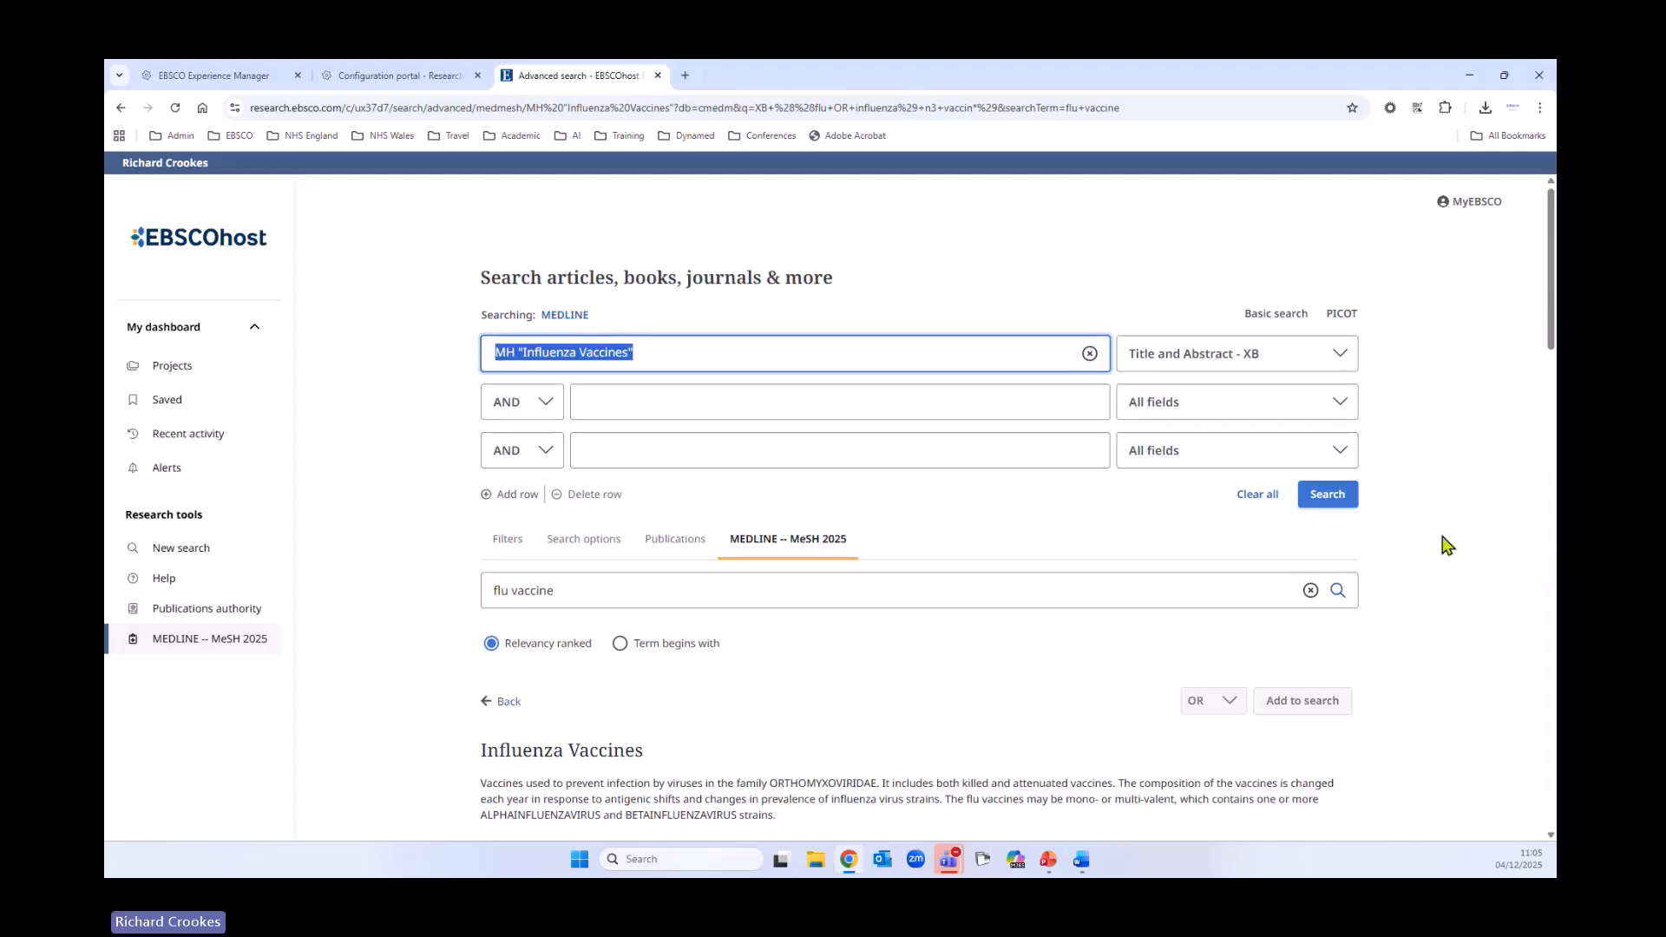
pyautogui.click(1327, 499)
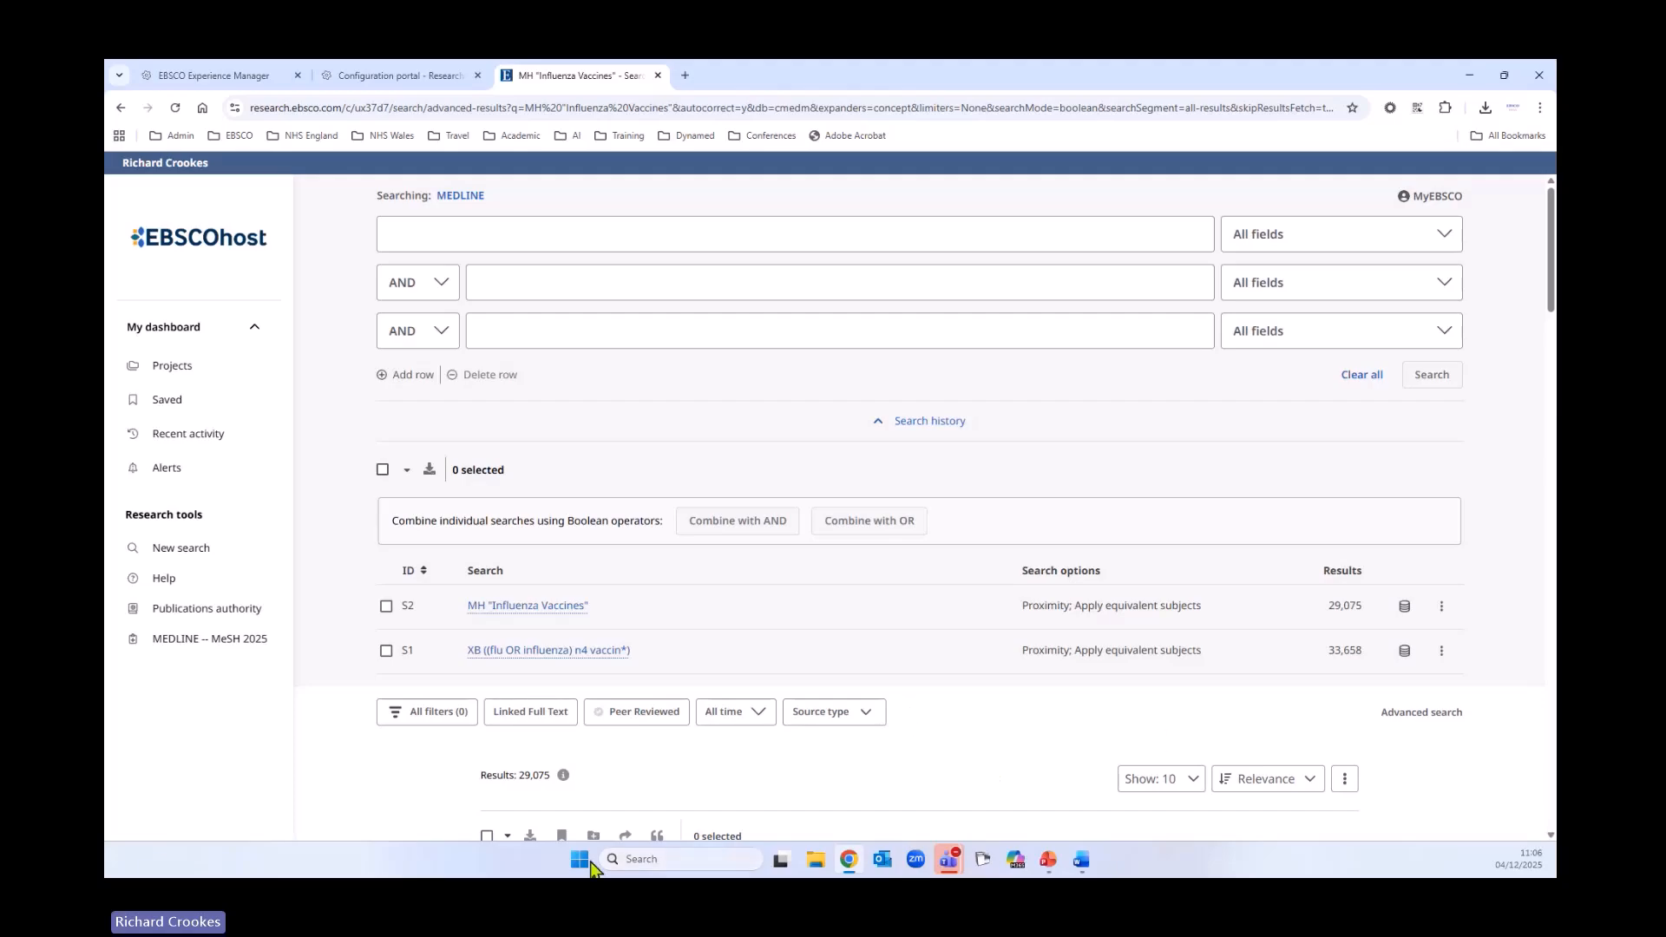
# Combine searches S1 and S2 from the search history with OR and run the combined search
pyautogui.click(381, 469)
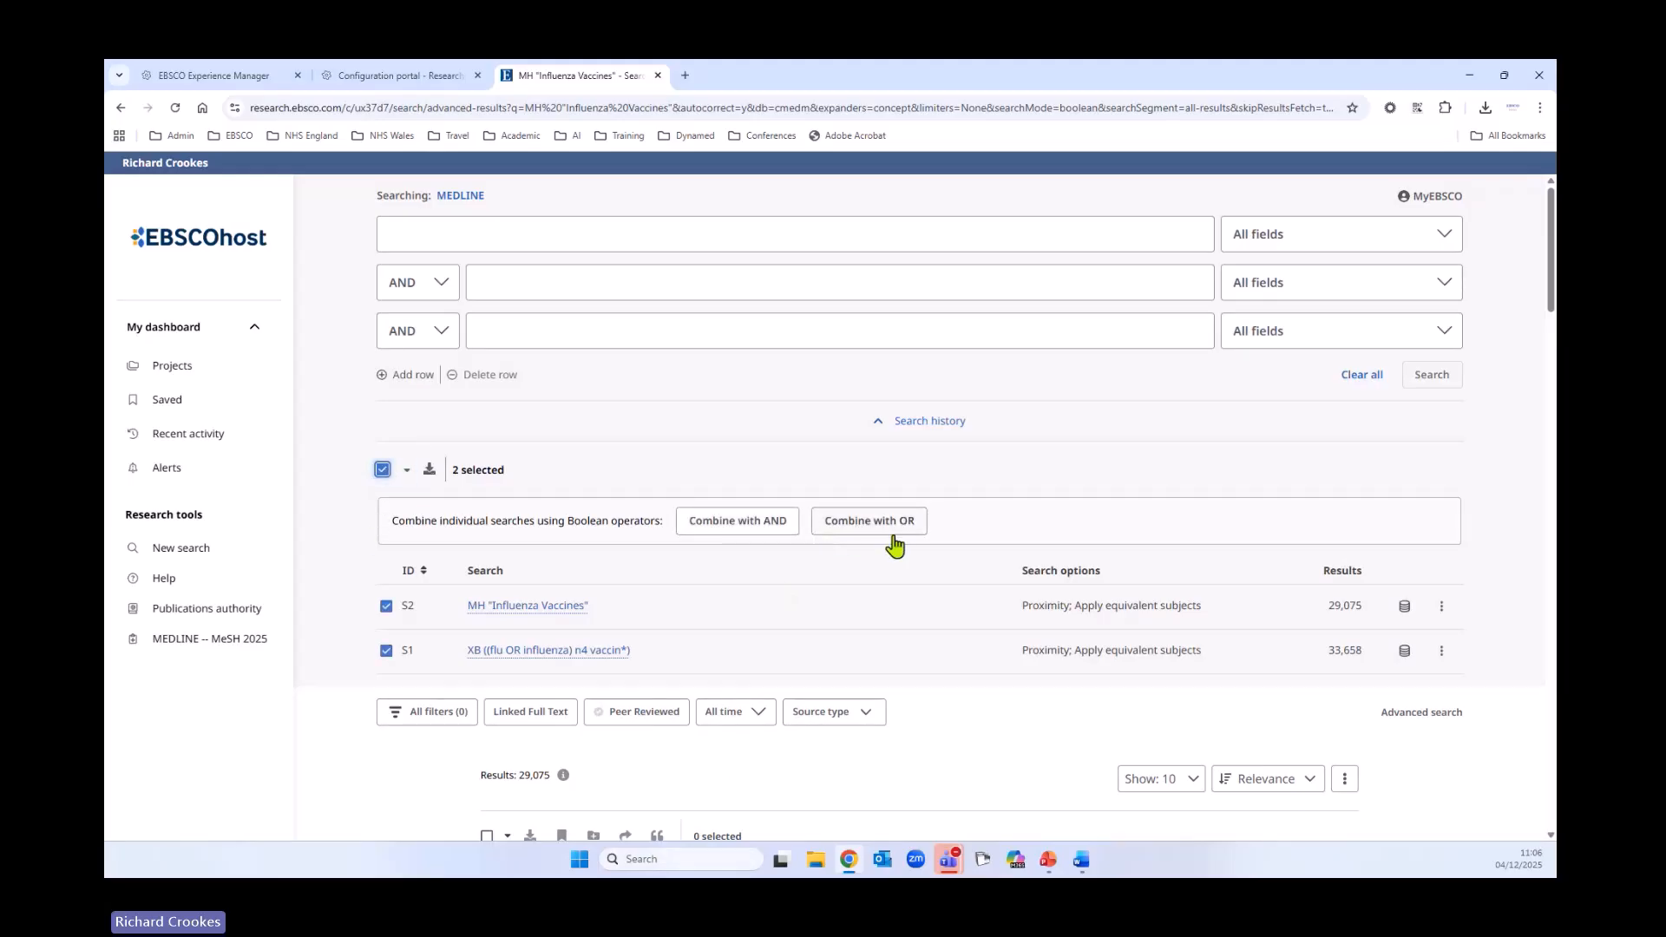
pyautogui.click(867, 525)
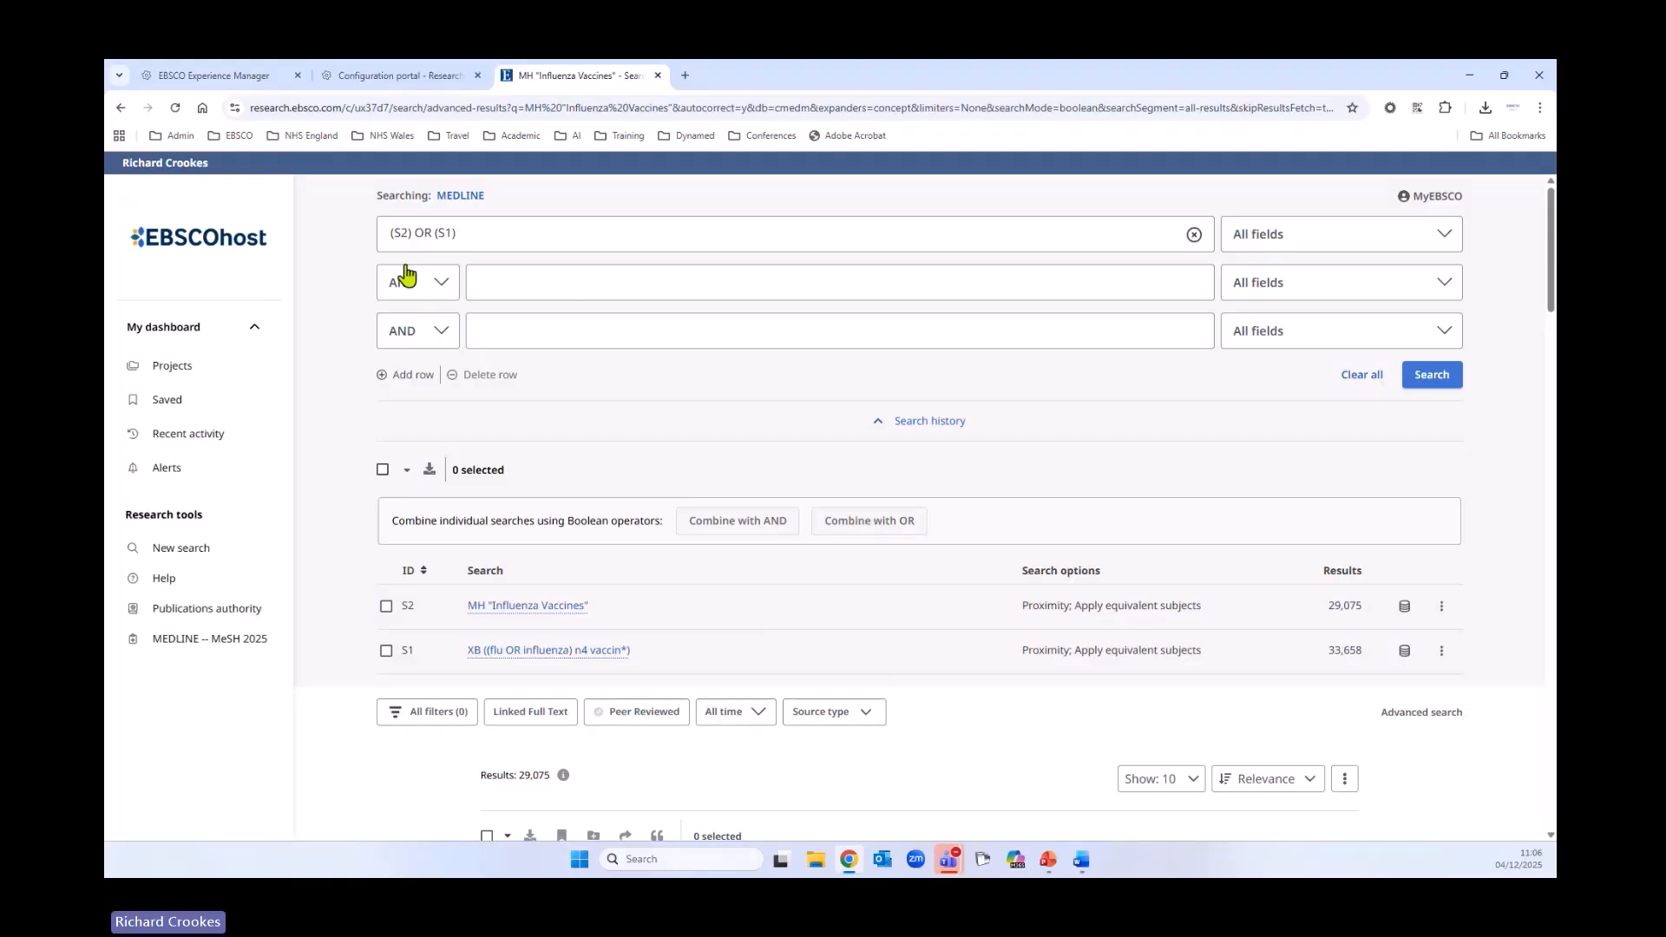
pyautogui.moveTo(496, 229); pyautogui.dragTo(375, 247)
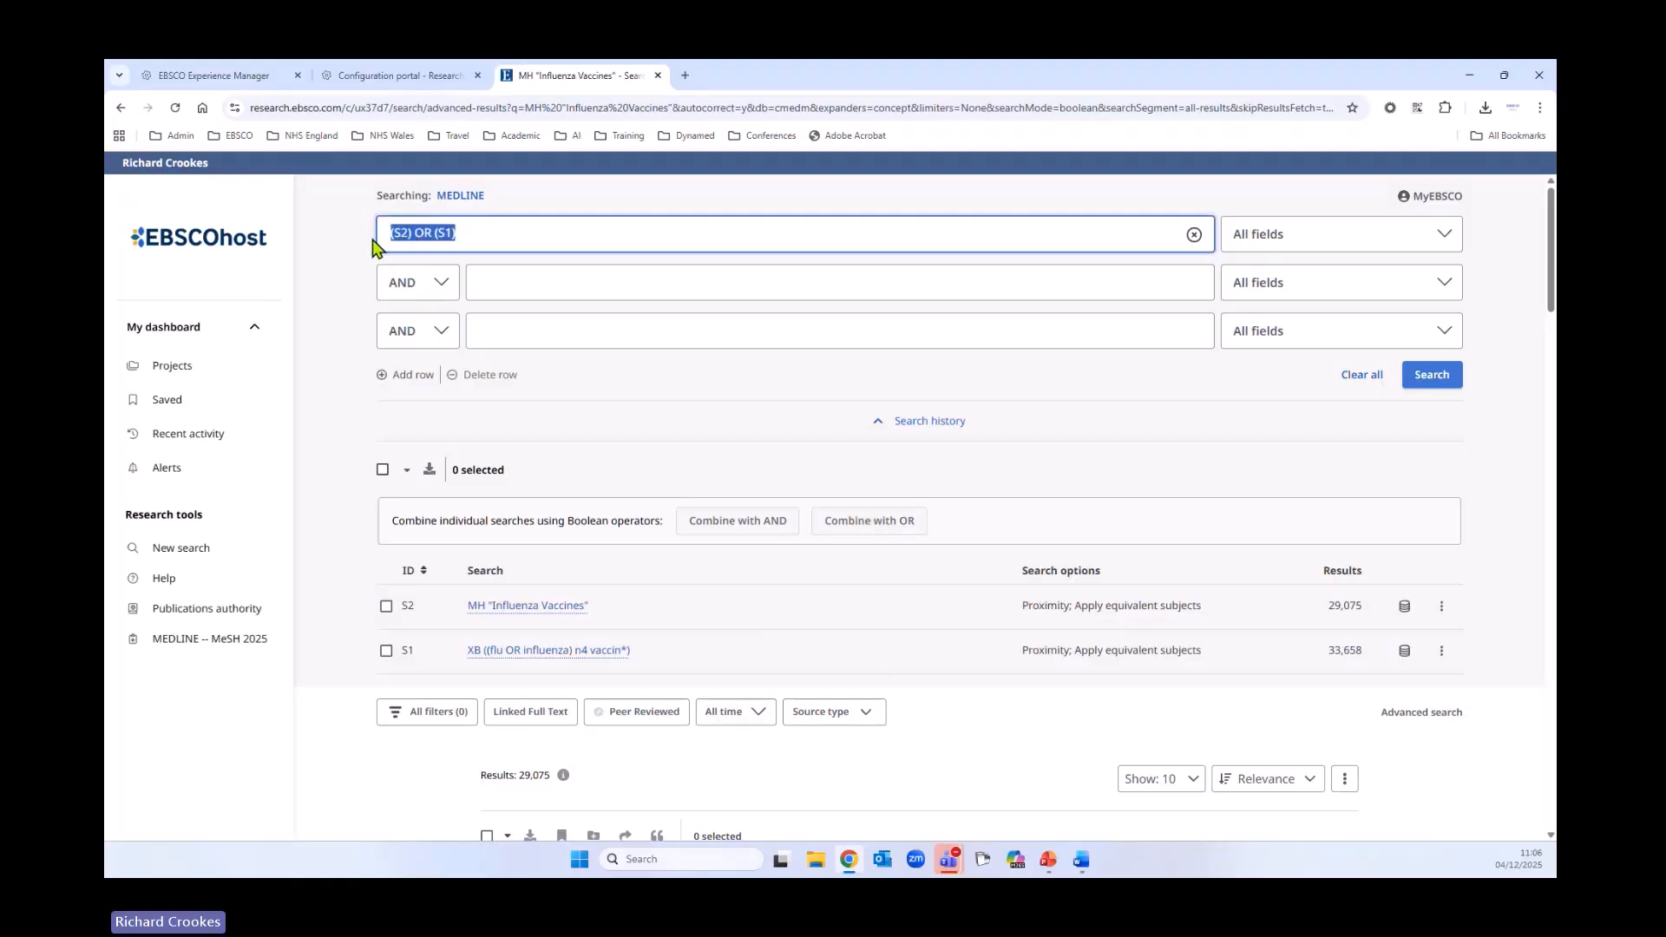
pyautogui.click(1423, 372)
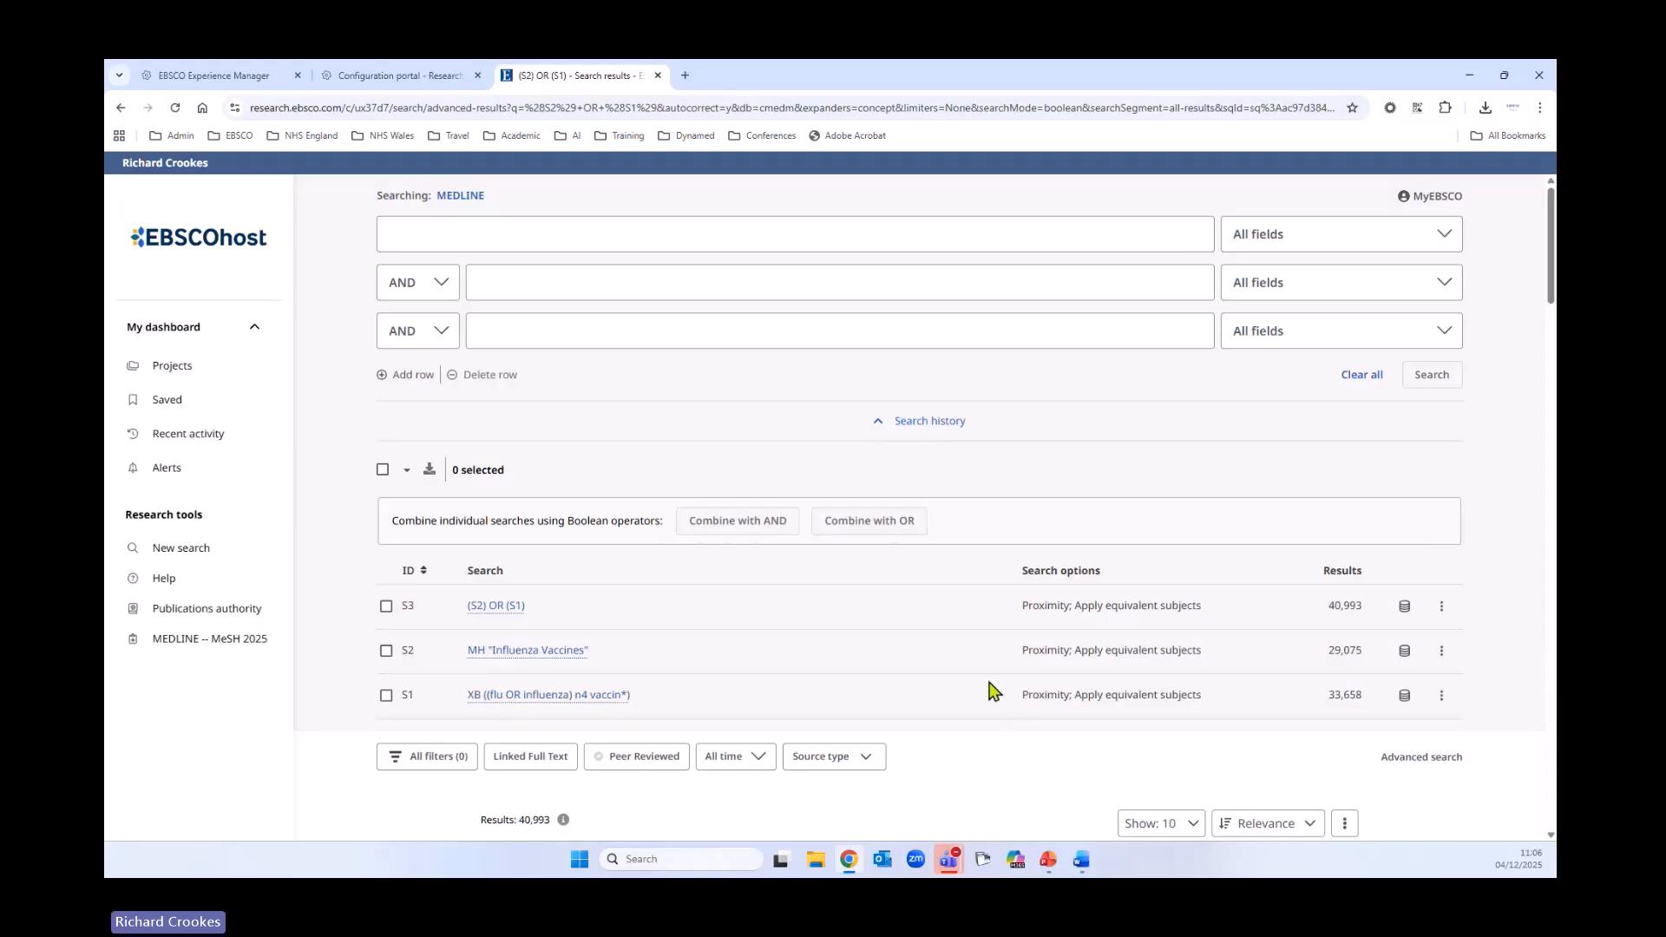
# Check the result count and the database used for the combined search S3 in the search history
pyautogui.scroll(-1, 996, 691)
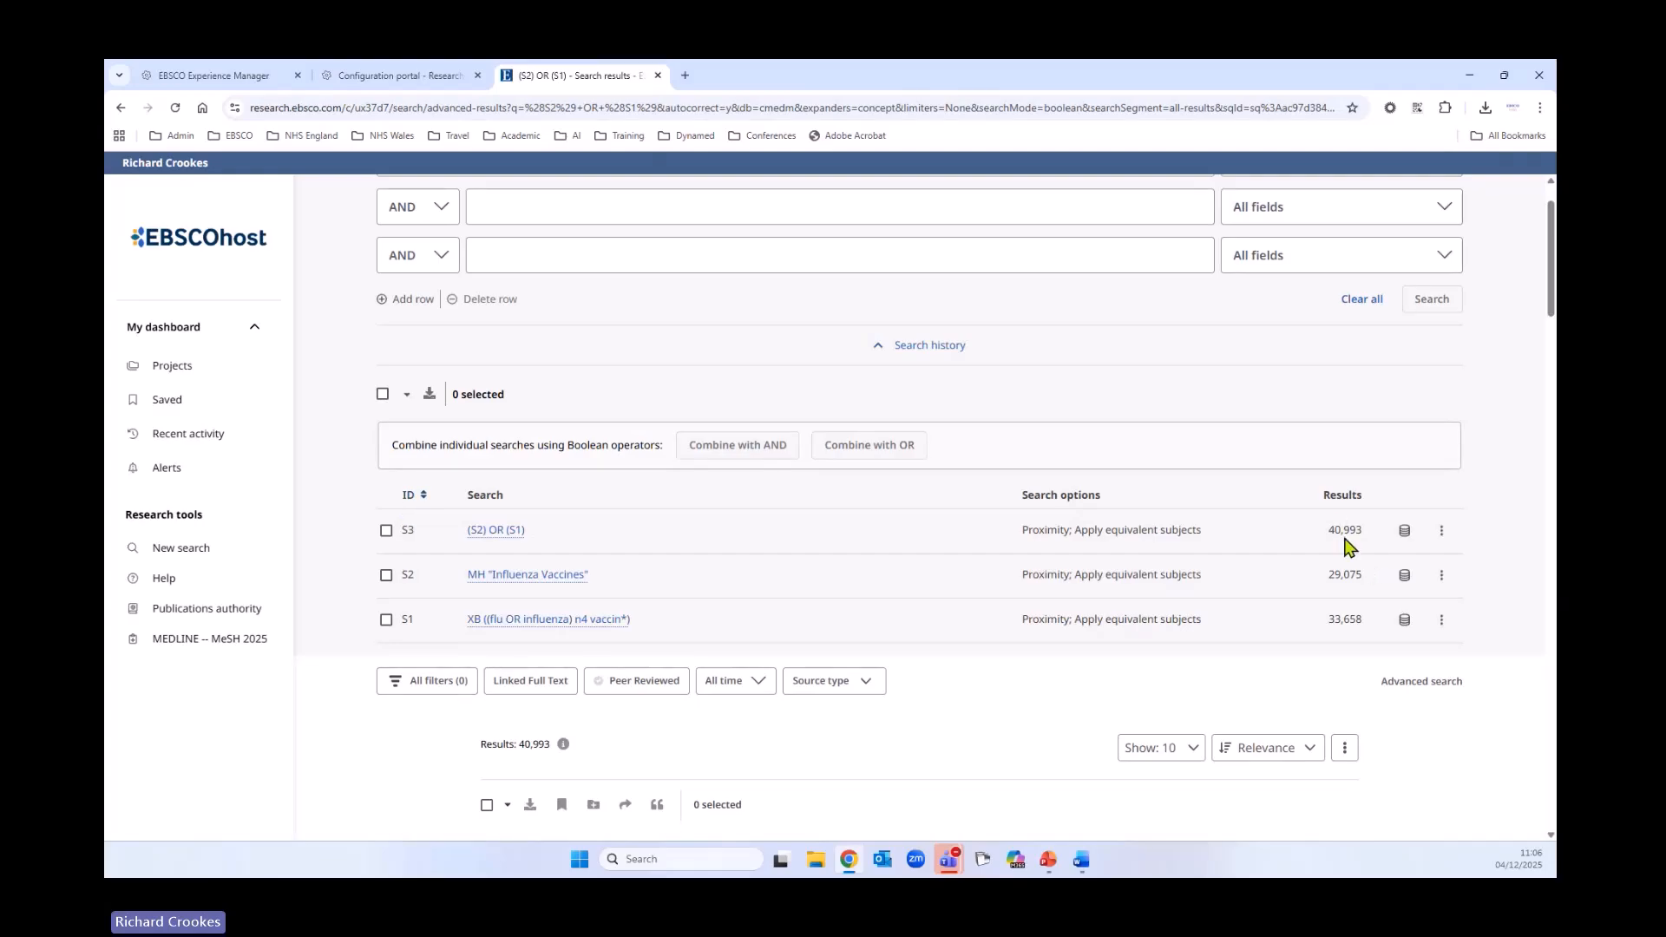
pyautogui.click(1403, 531)
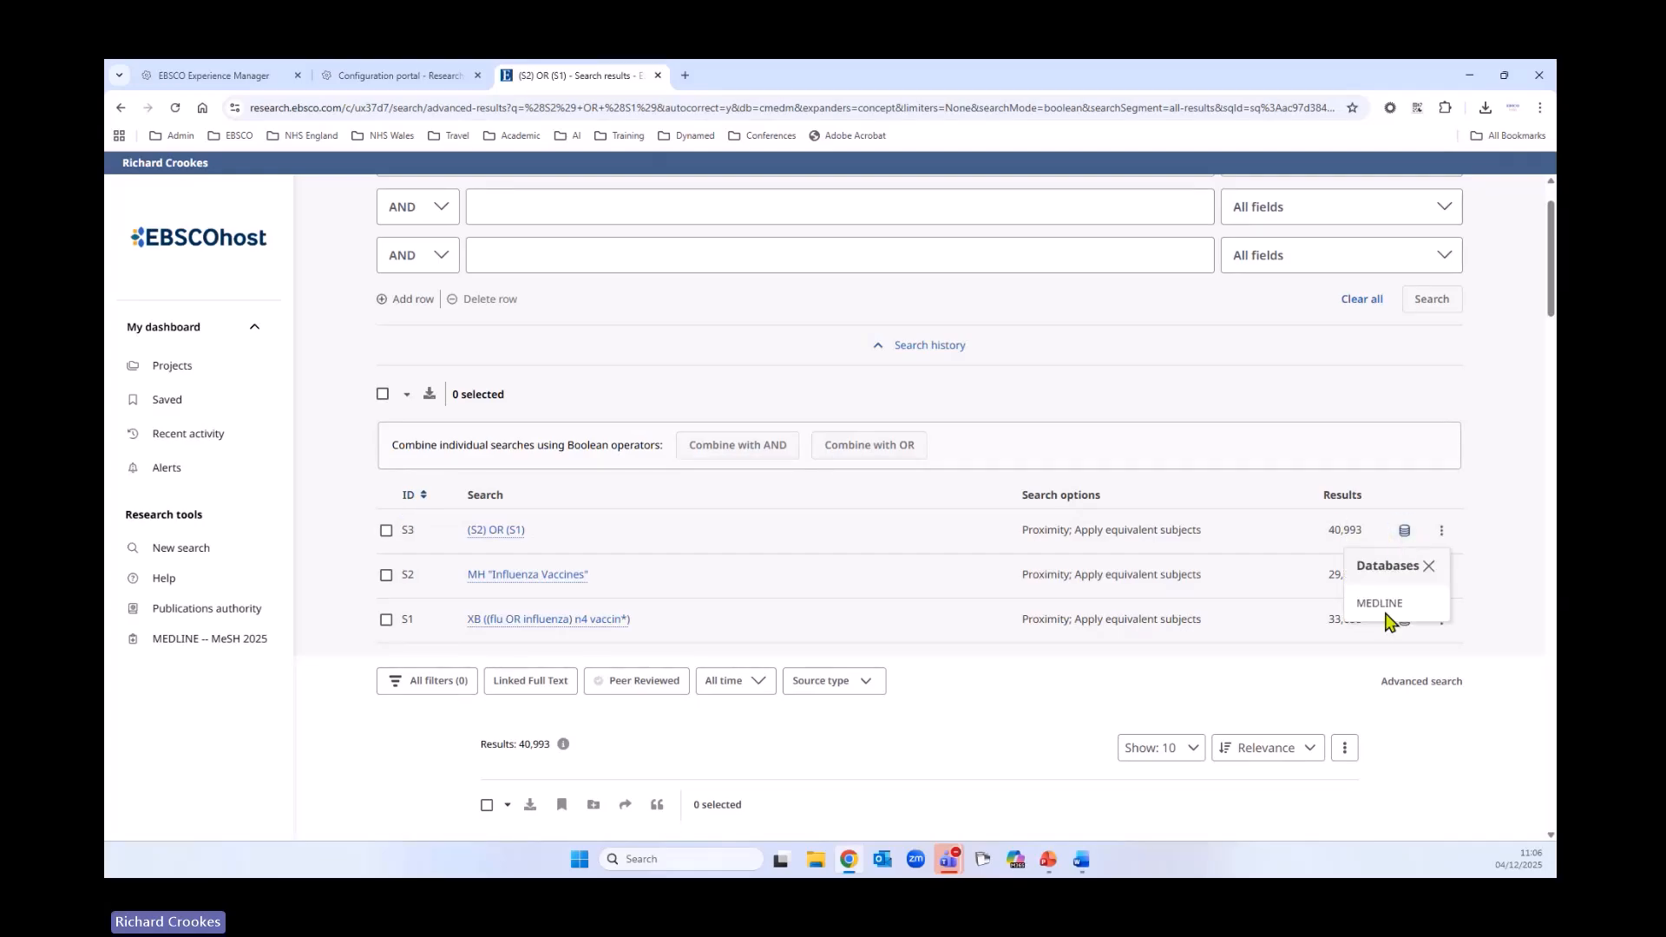
pyautogui.press('Escape')
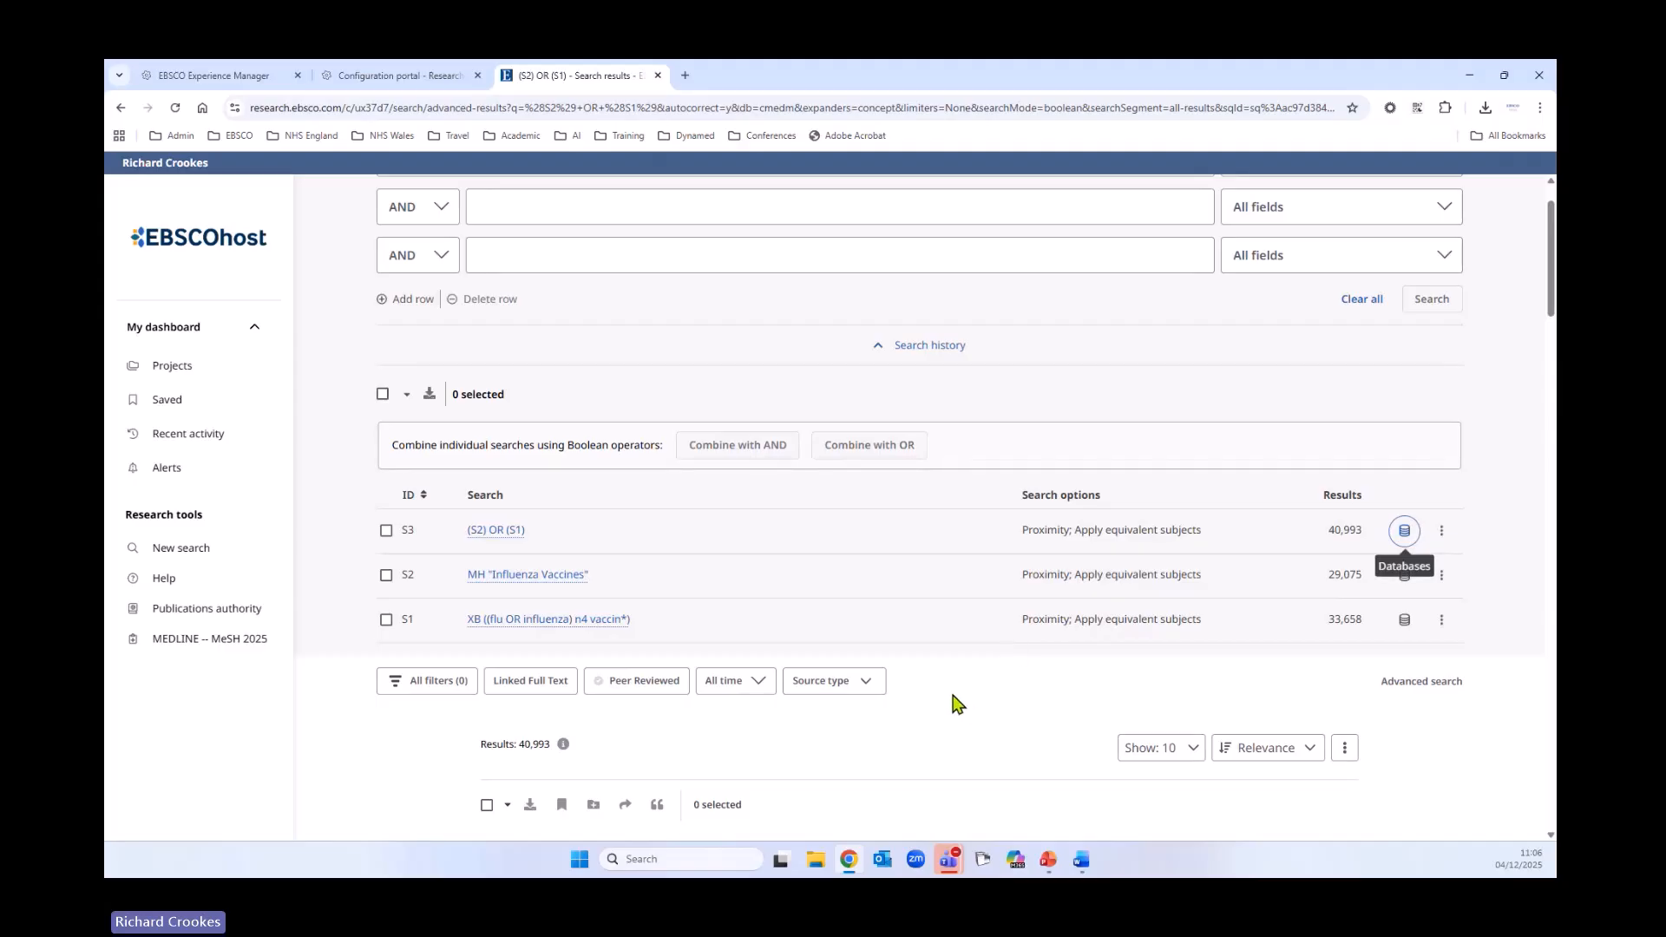
pyautogui.scroll(1, 987, 791)
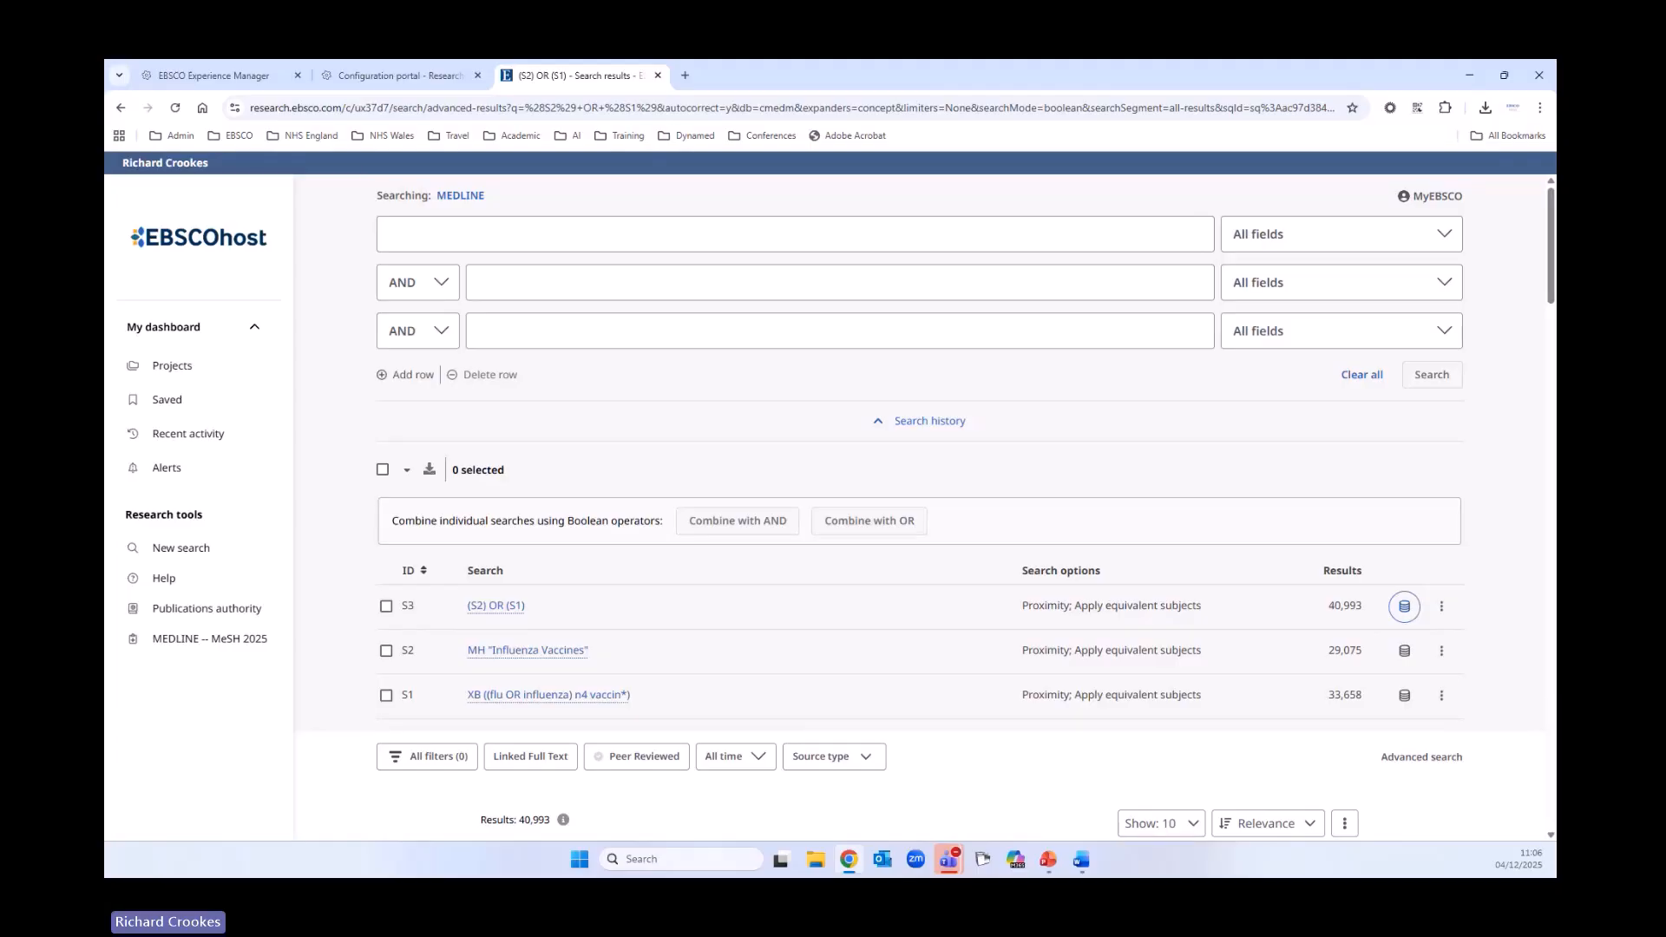
# Enter the truncated term pneumoni* in the first row of the advanced search
pyautogui.click(684, 236)
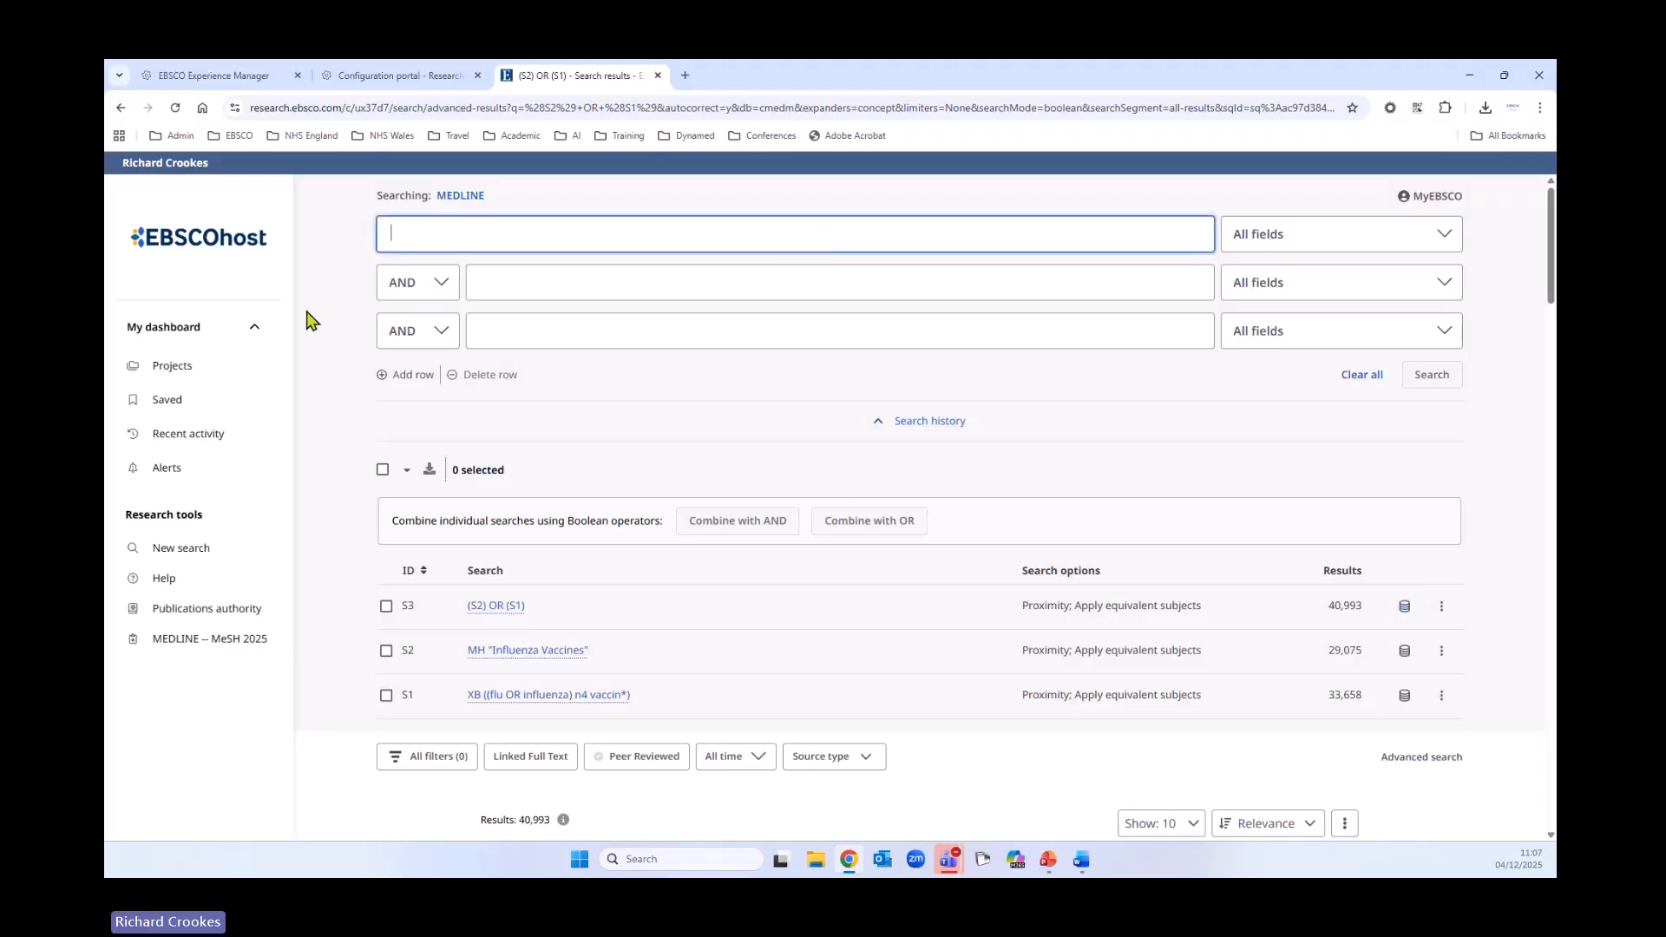
pyautogui.write('pne')
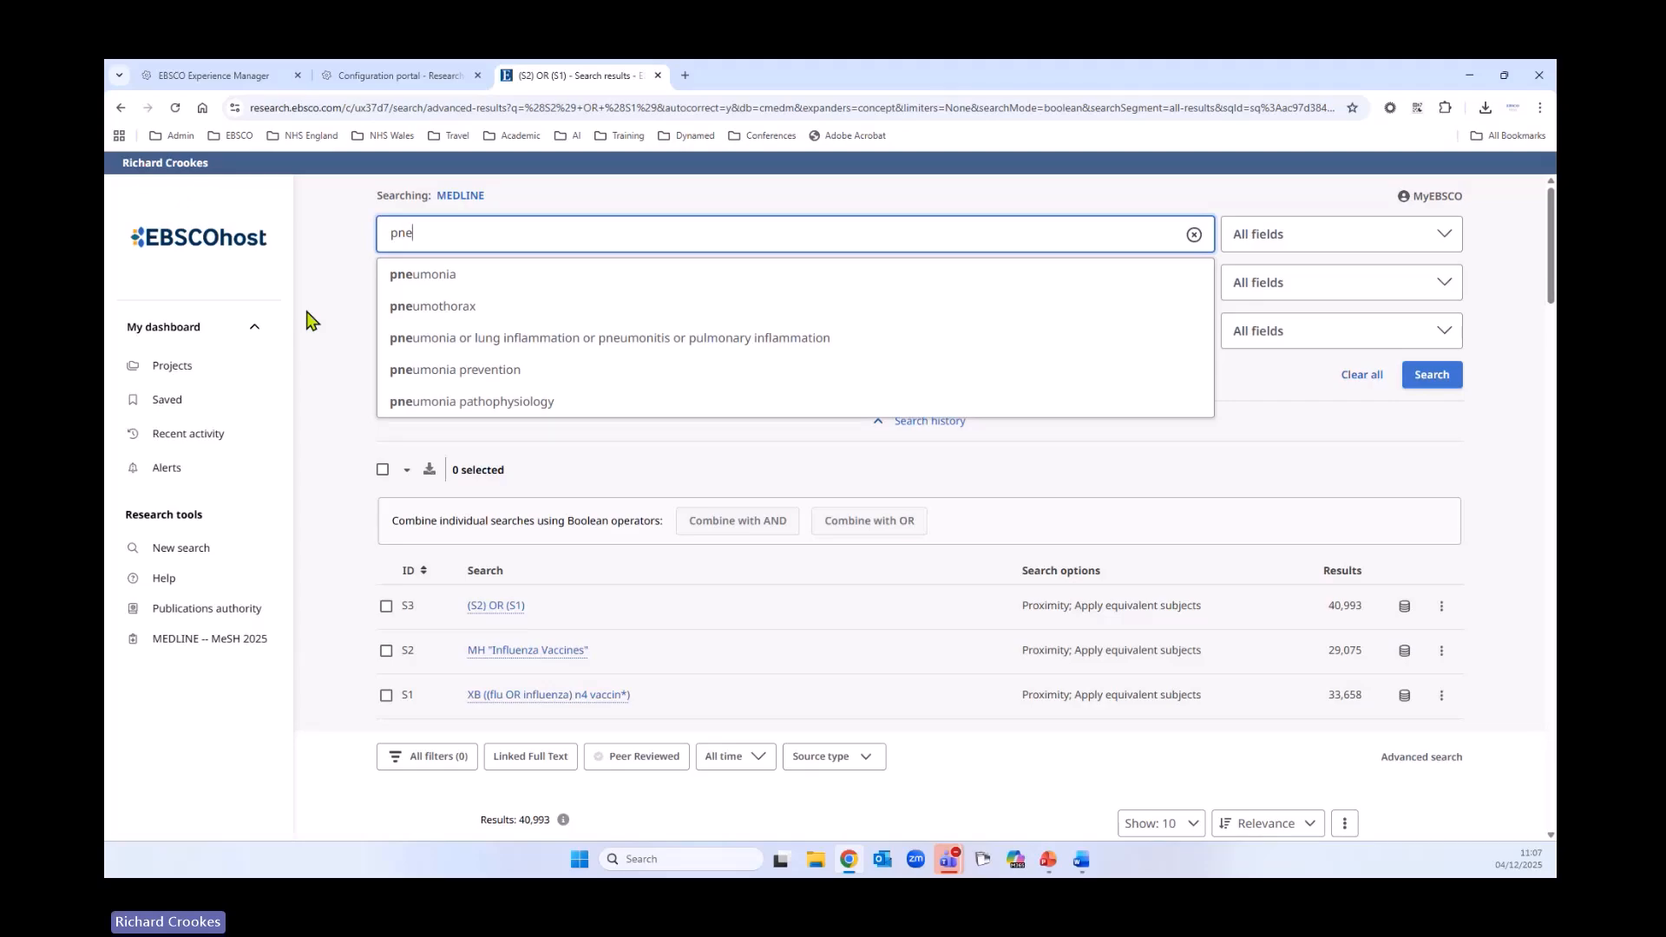
pyautogui.press('BackSpace')
pyautogui.press('BackSpace')
pyautogui.press('BackSpace')
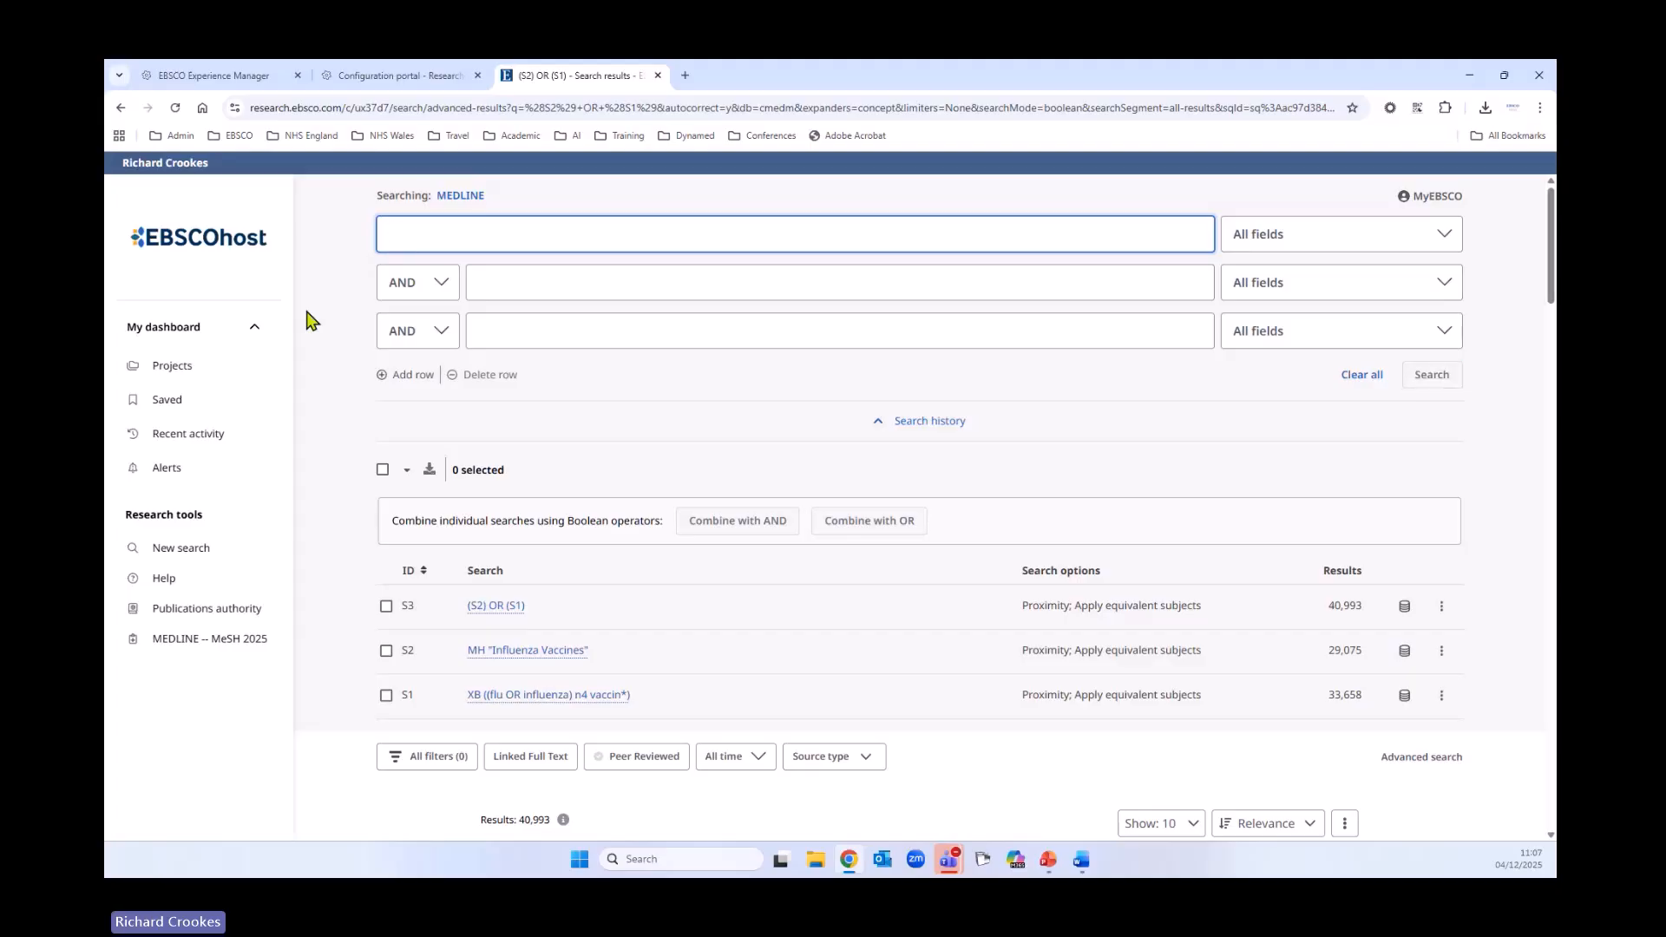
pyautogui.write('pne')
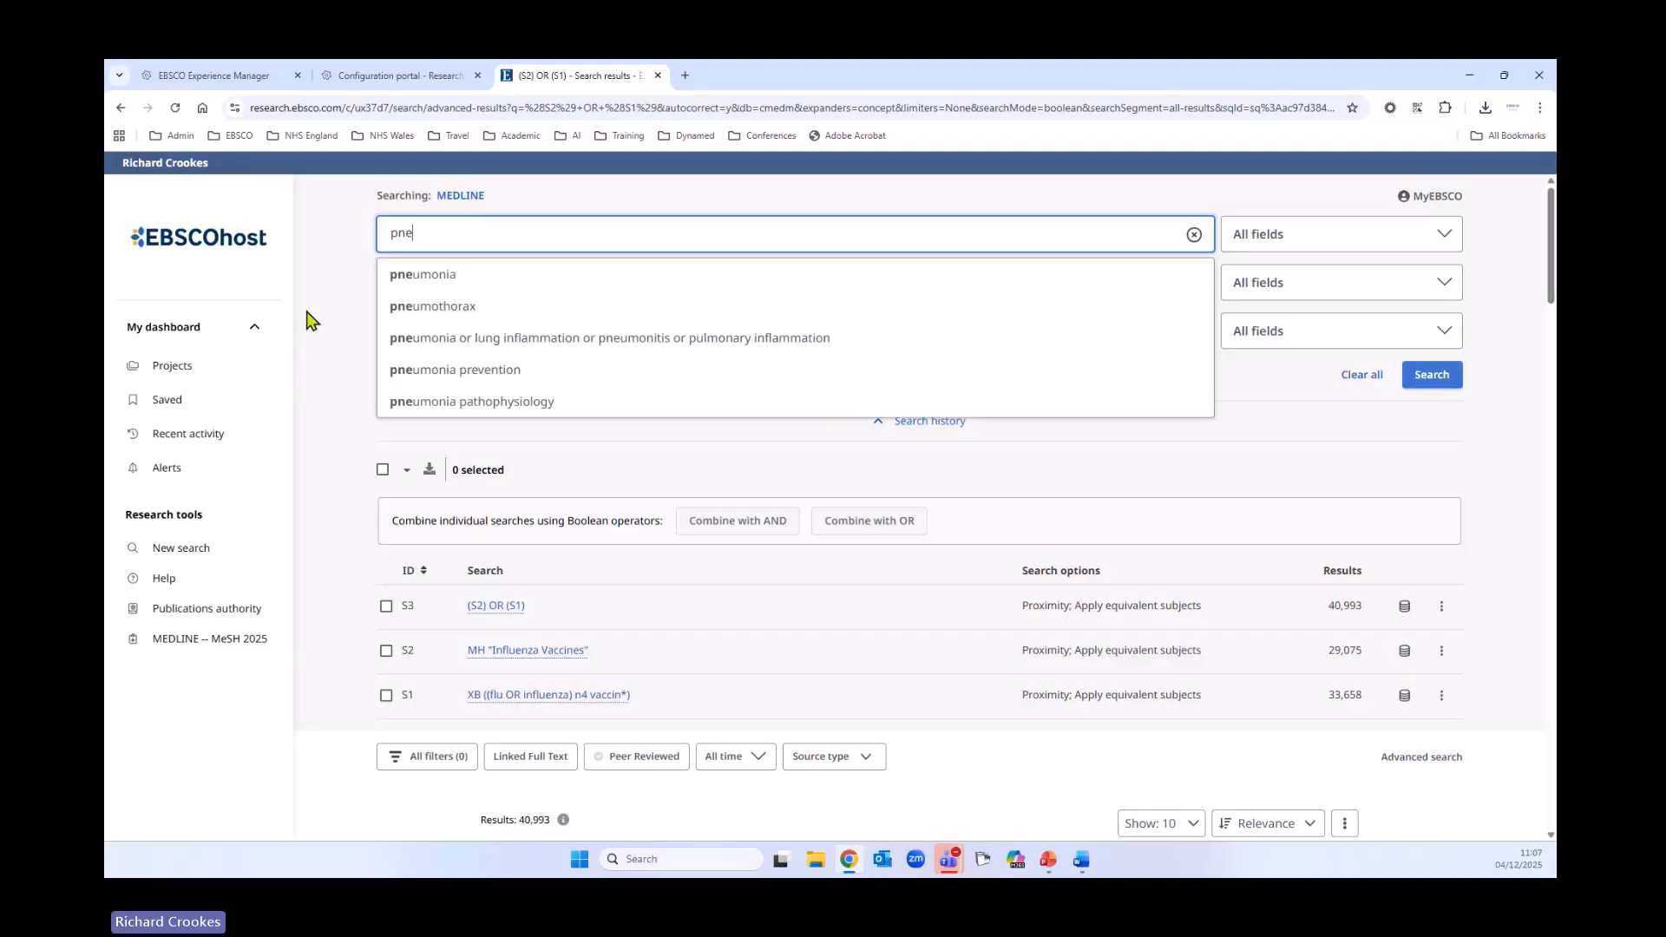
pyautogui.write('umonia')
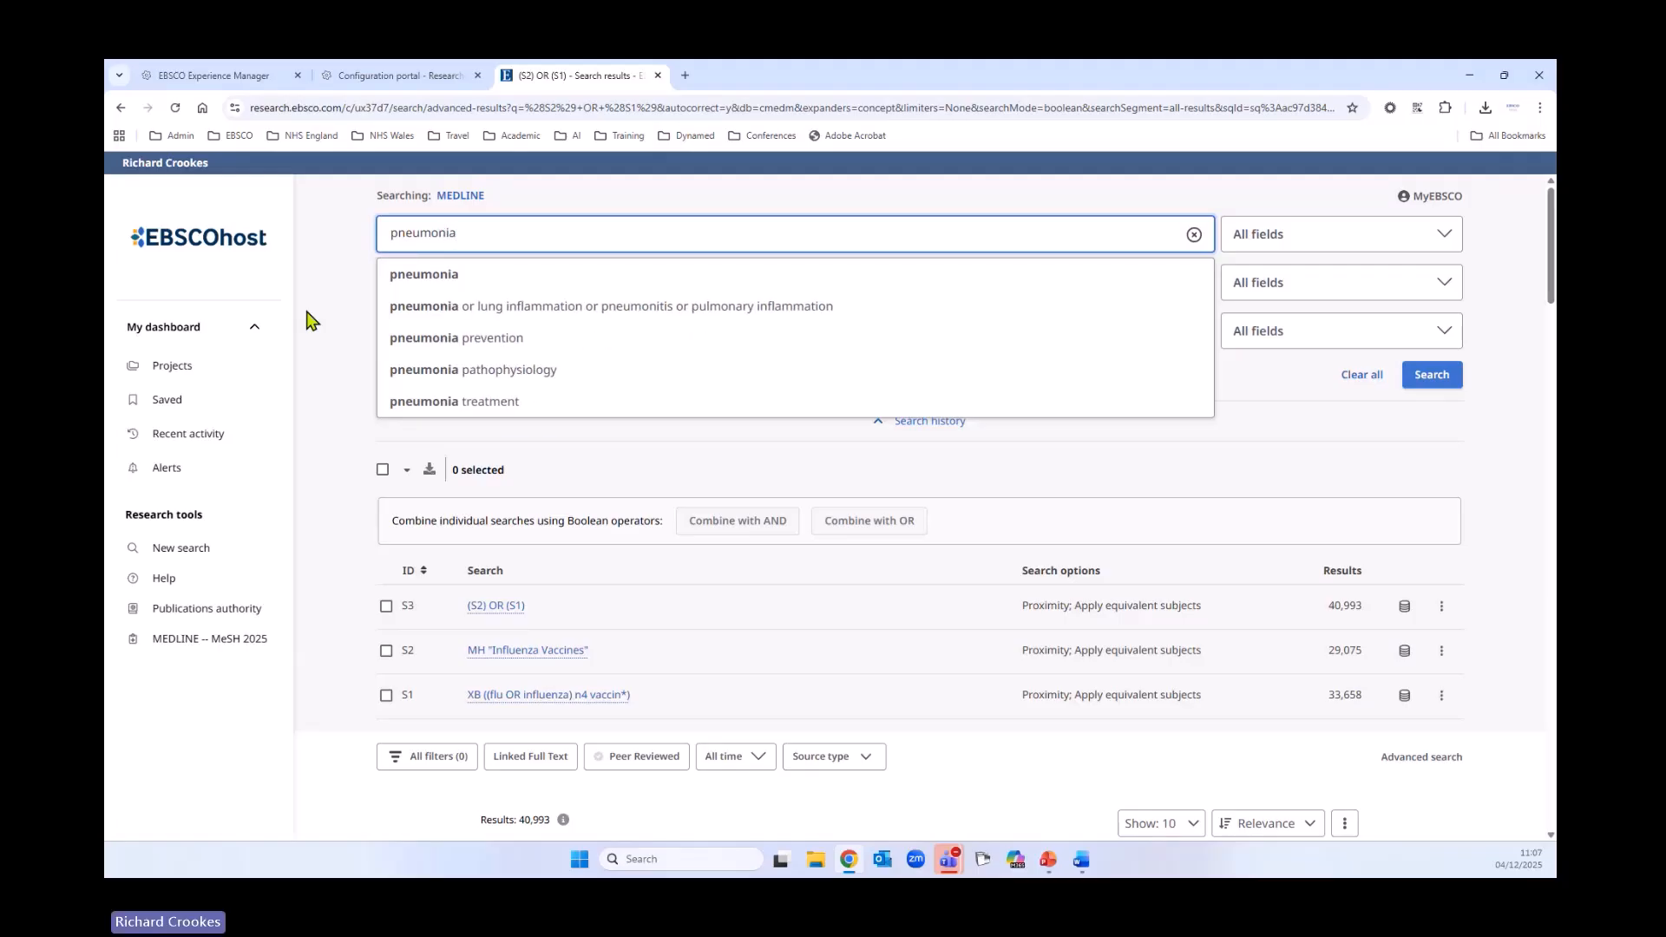
pyautogui.press('BackSpace')
pyautogui.write('*')
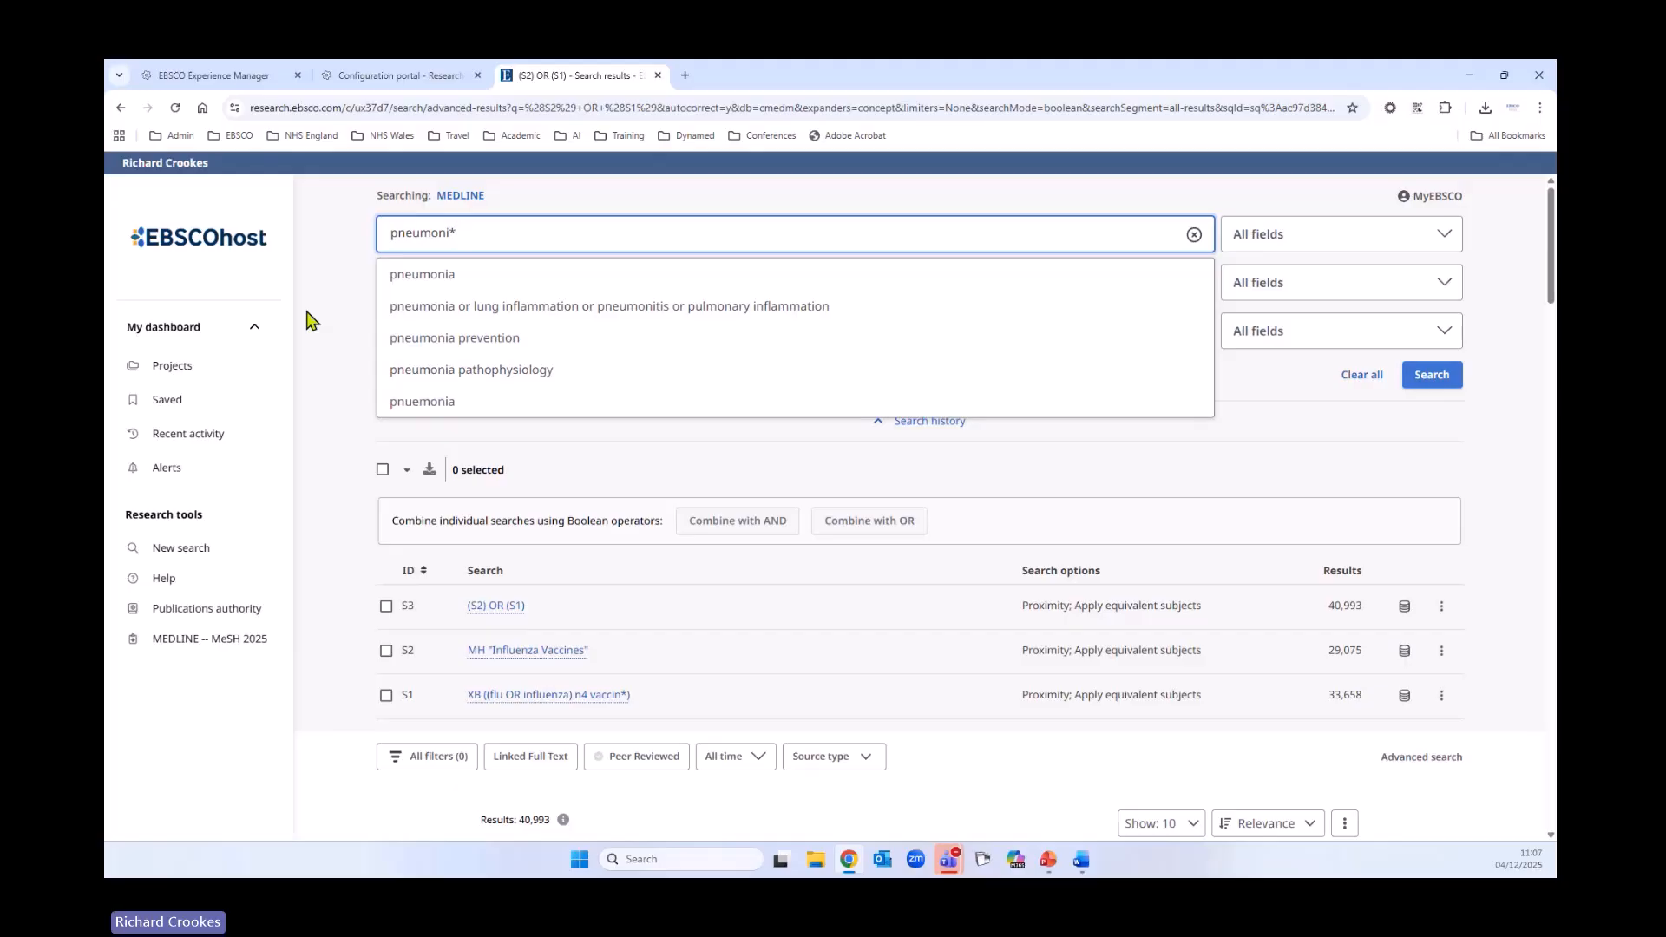
# Extend the query with the phrase synonyms OR "lung inflammation" OR "pulmonary inflammation"
pyautogui.write('OR')
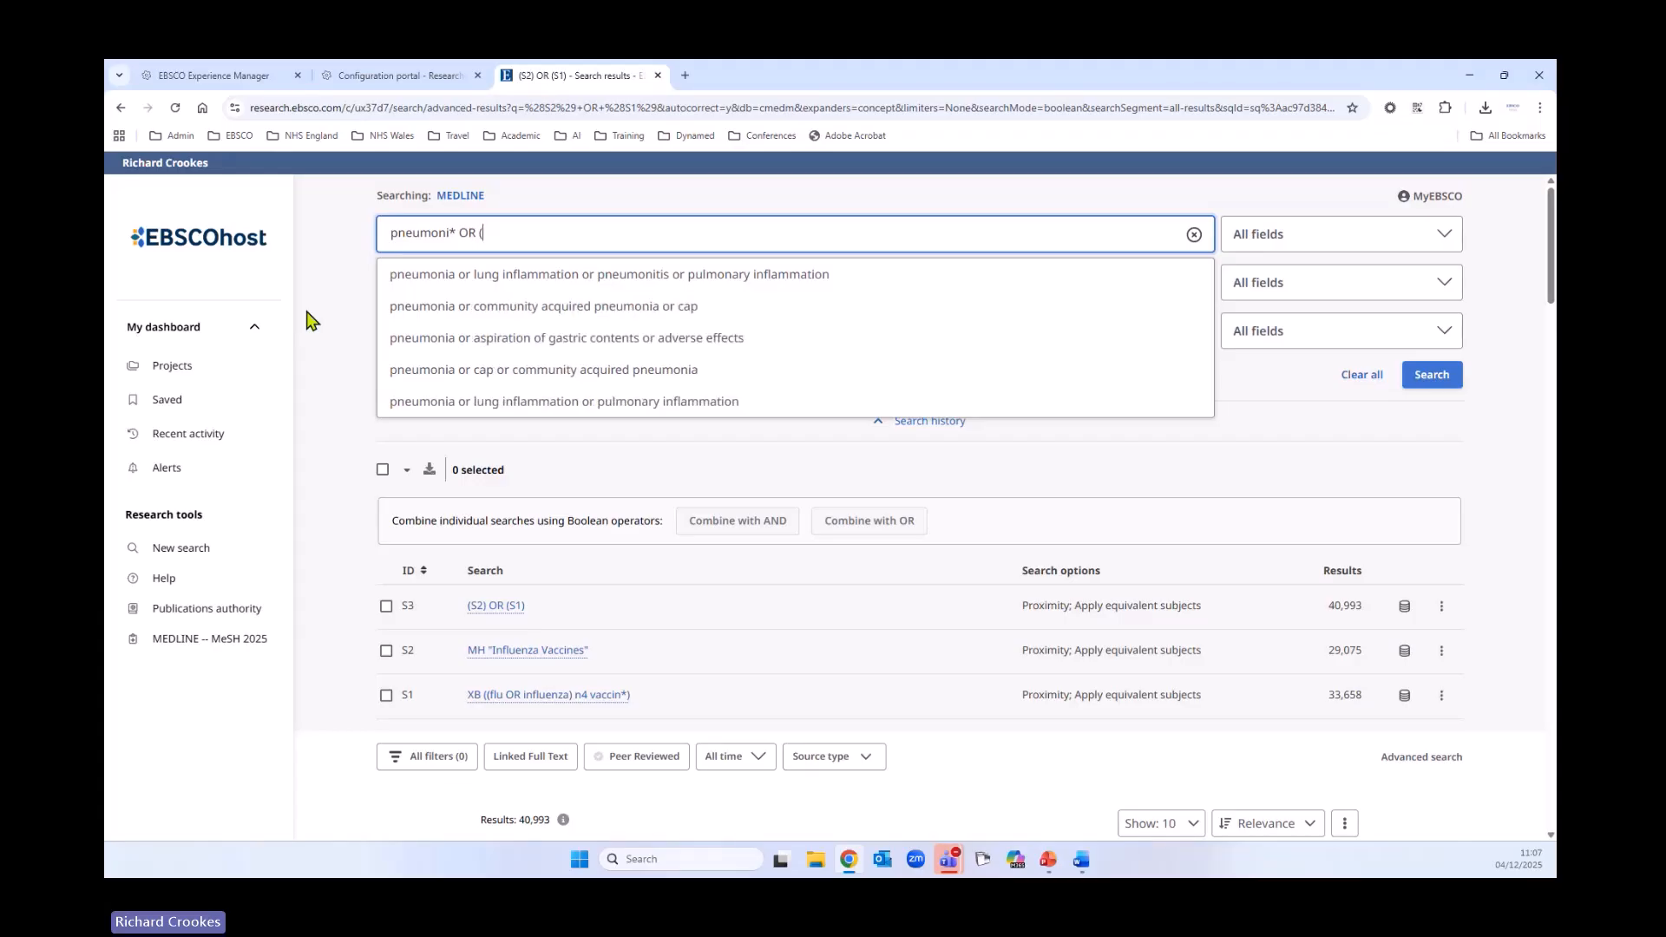
pyautogui.write('"lung inflm')
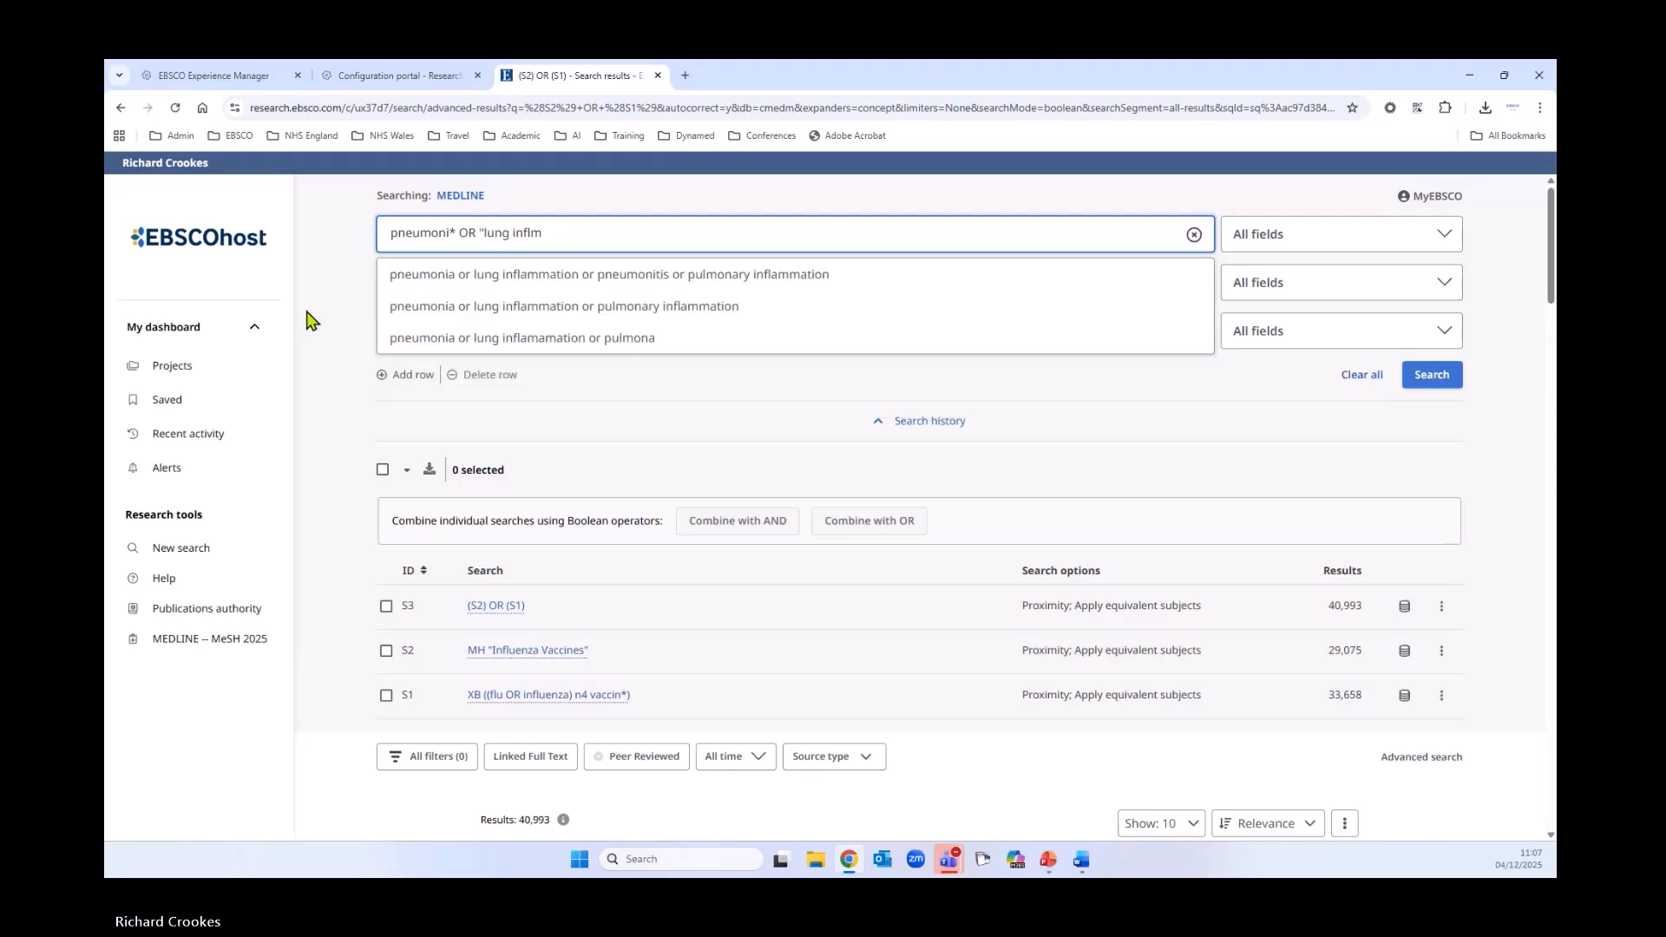
pyautogui.press('BackSpace')
pyautogui.write('ammation" OR ')
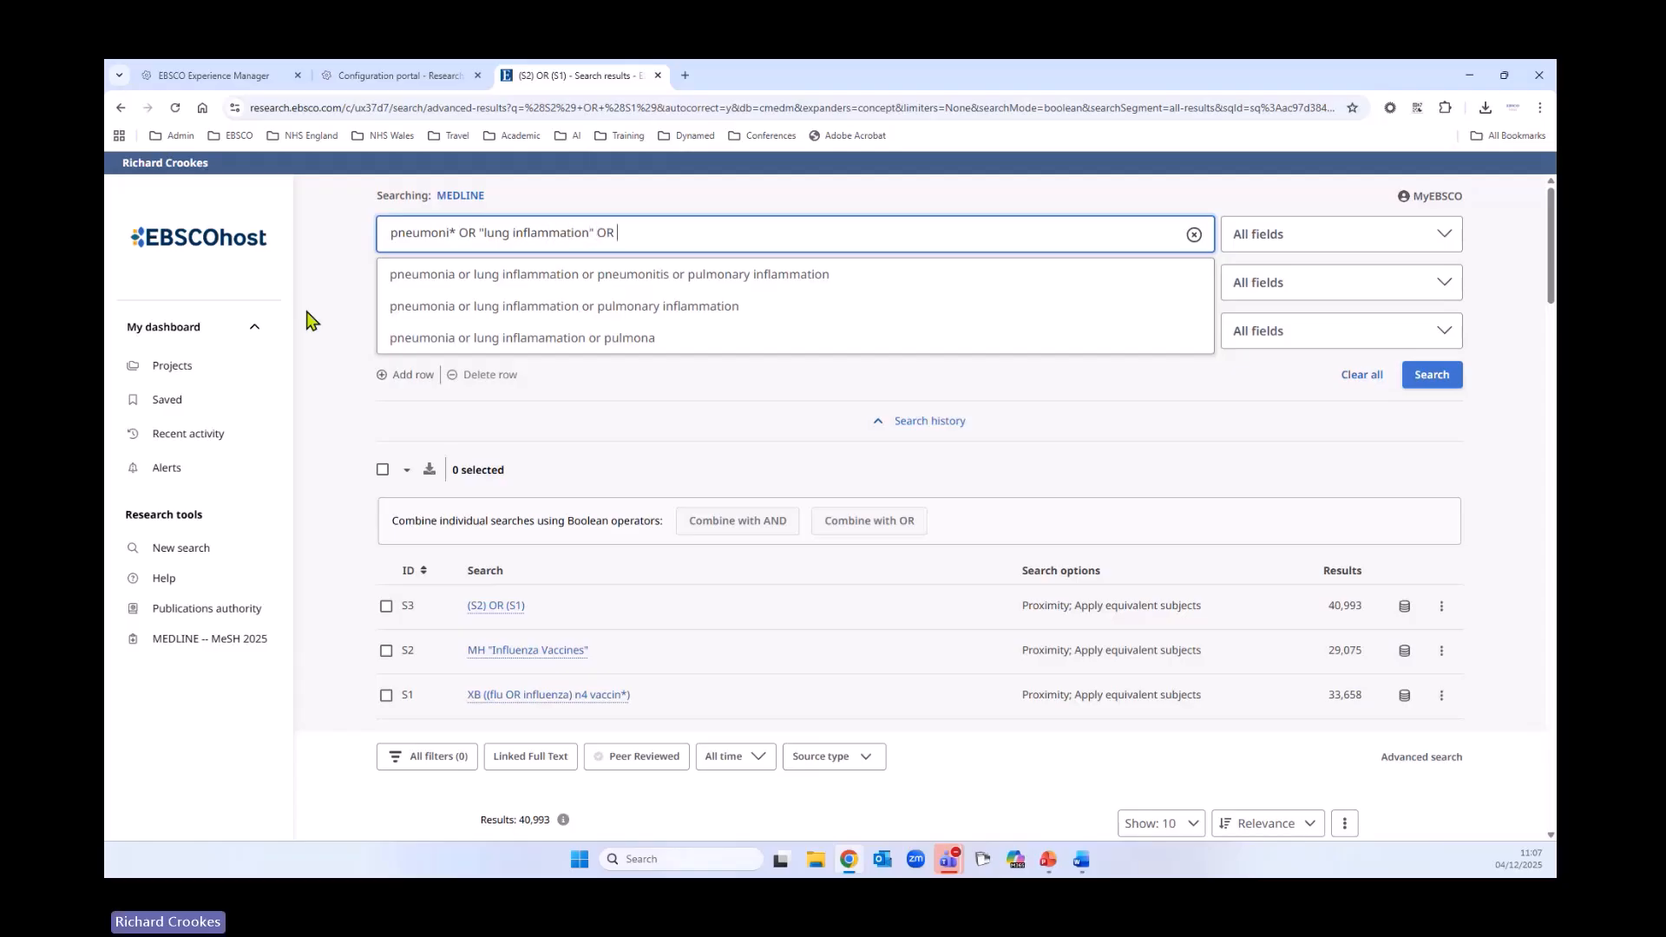
pyautogui.write('"P')
pyautogui.write('ulm')
pyautogui.write('on')
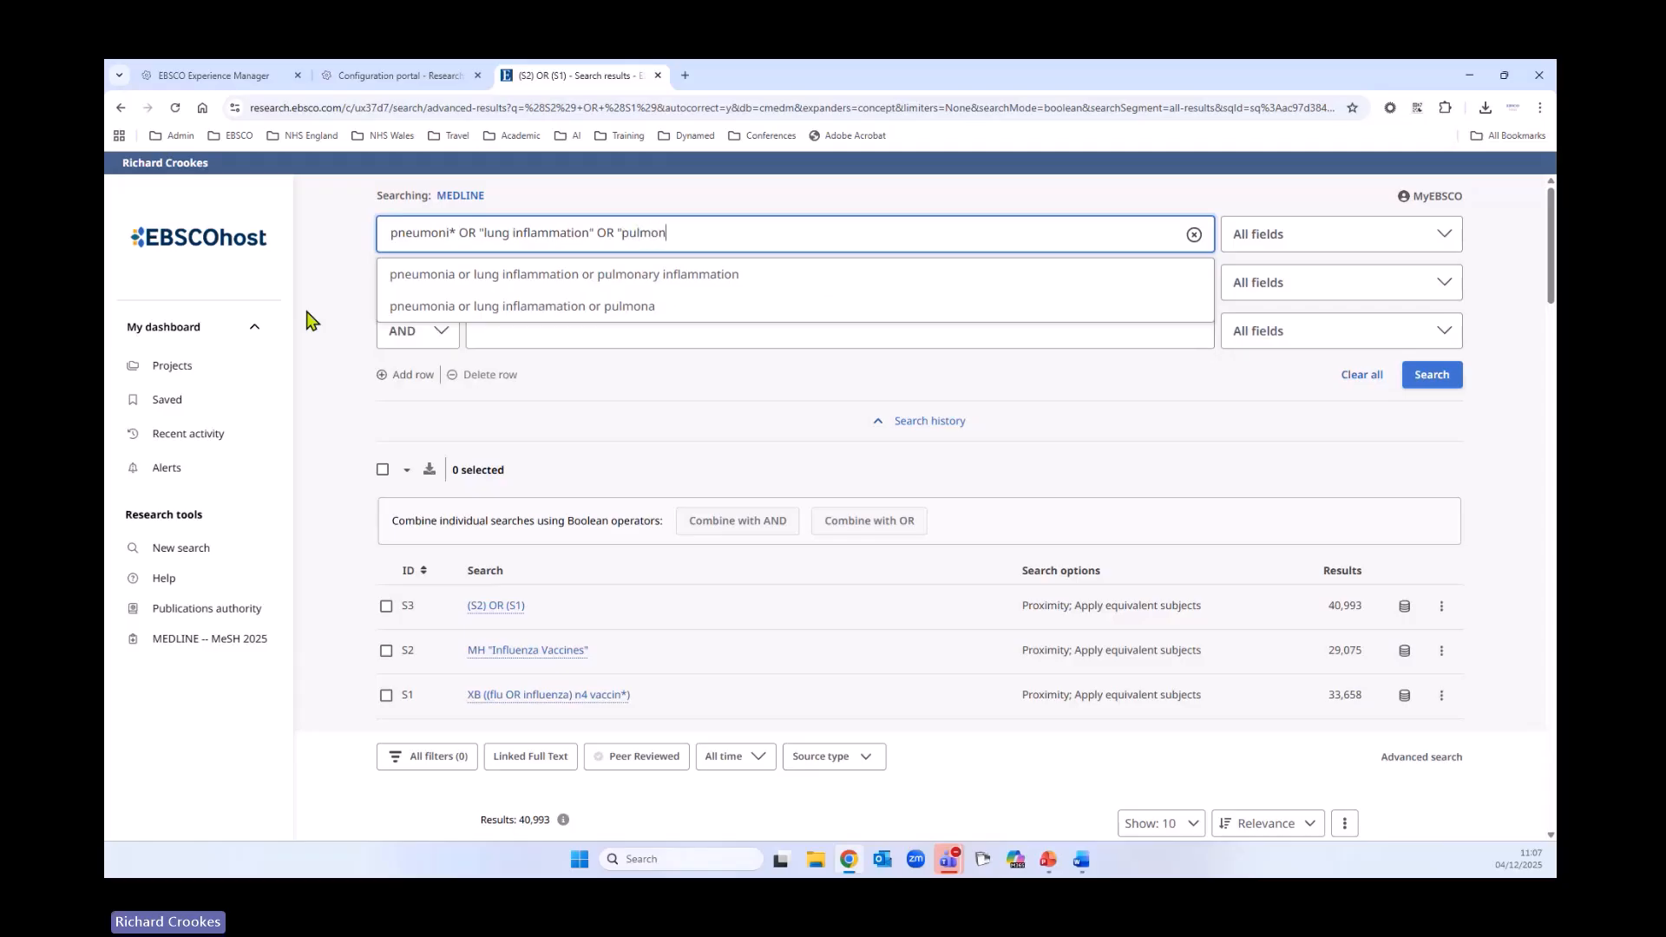
pyautogui.write('ary infl')
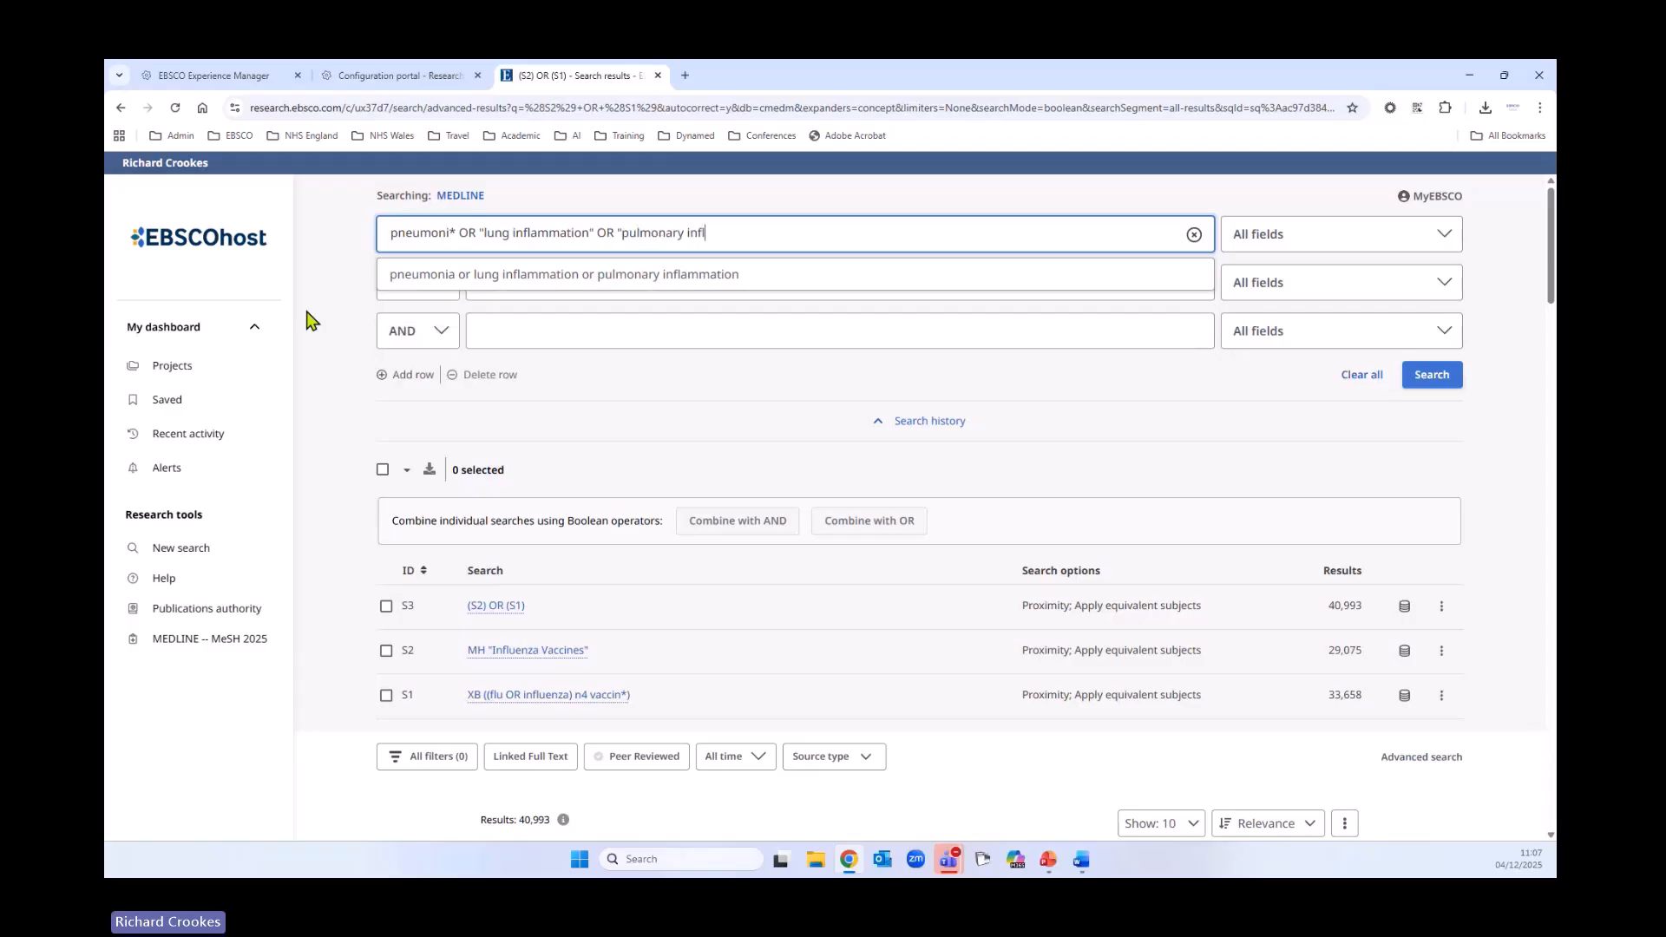
pyautogui.write('mammation"')
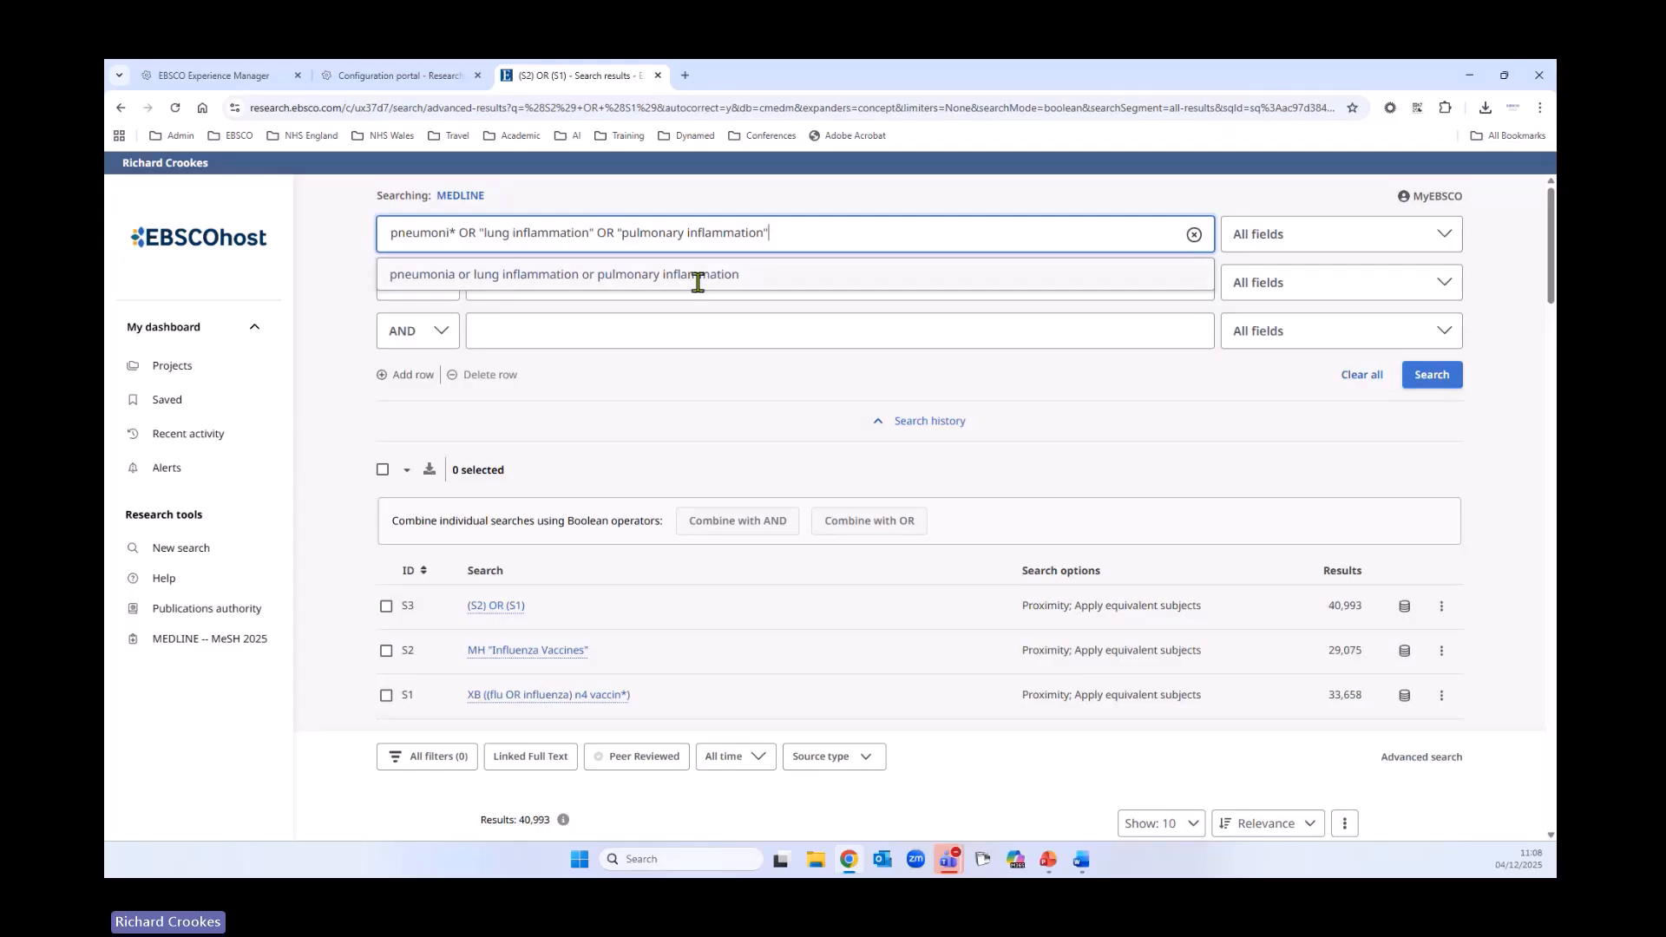
pyautogui.click(853, 202)
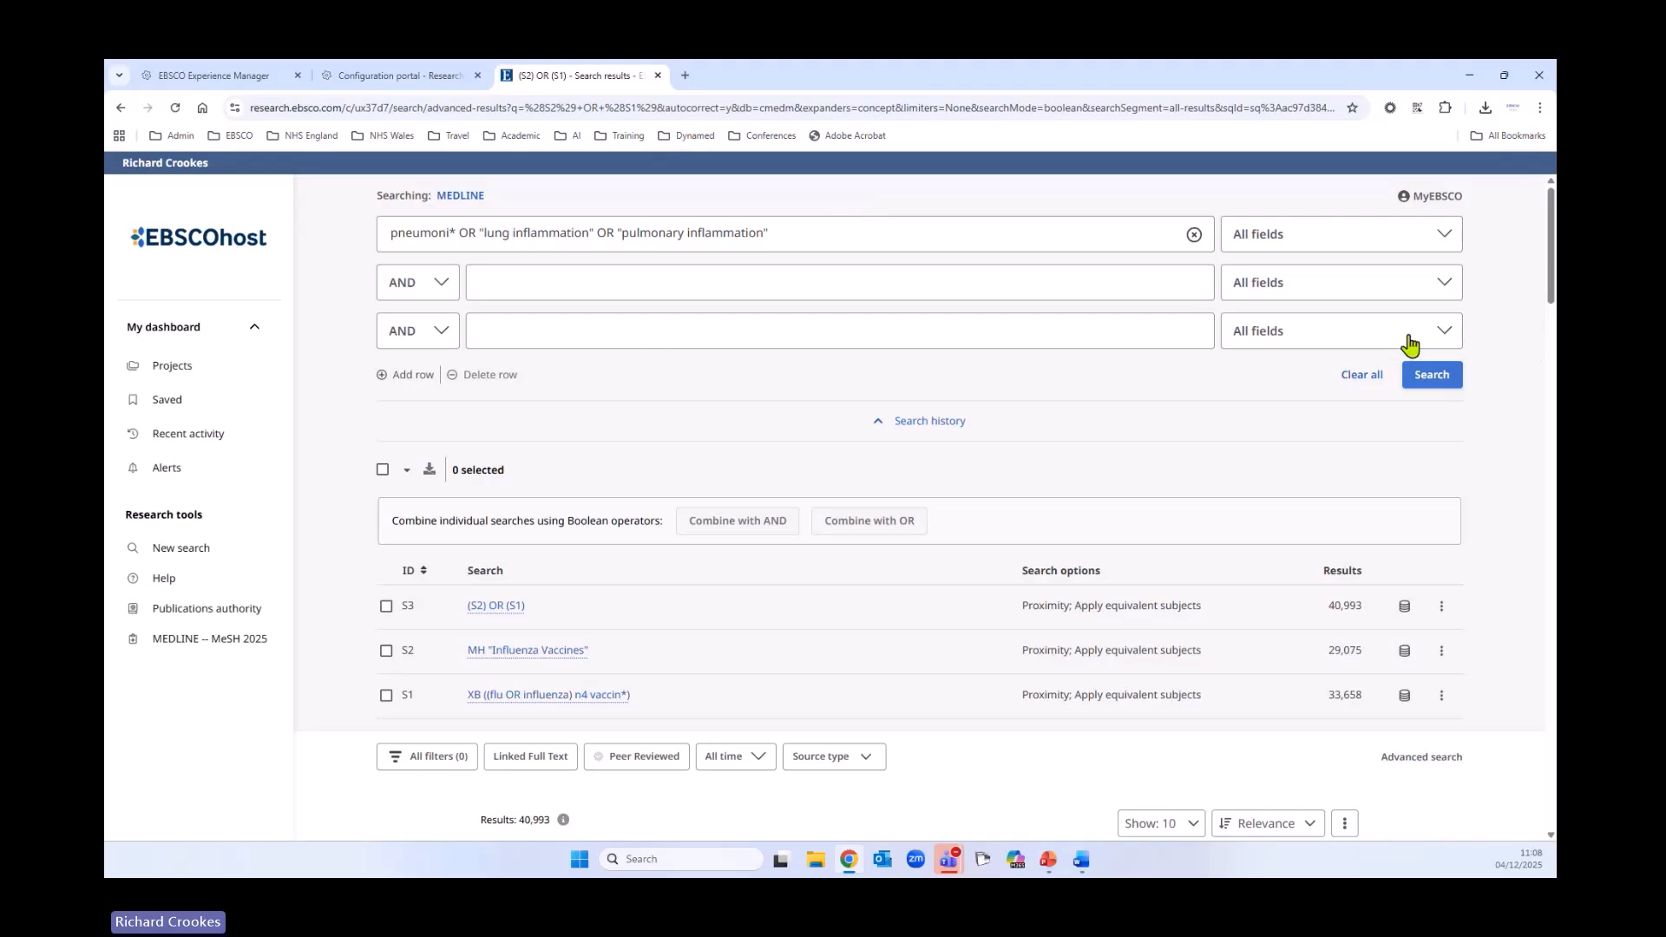
# Run the pneumonia query in the Title and Abstract - XB field and check which database search S4 used
pyautogui.click(1341, 250)
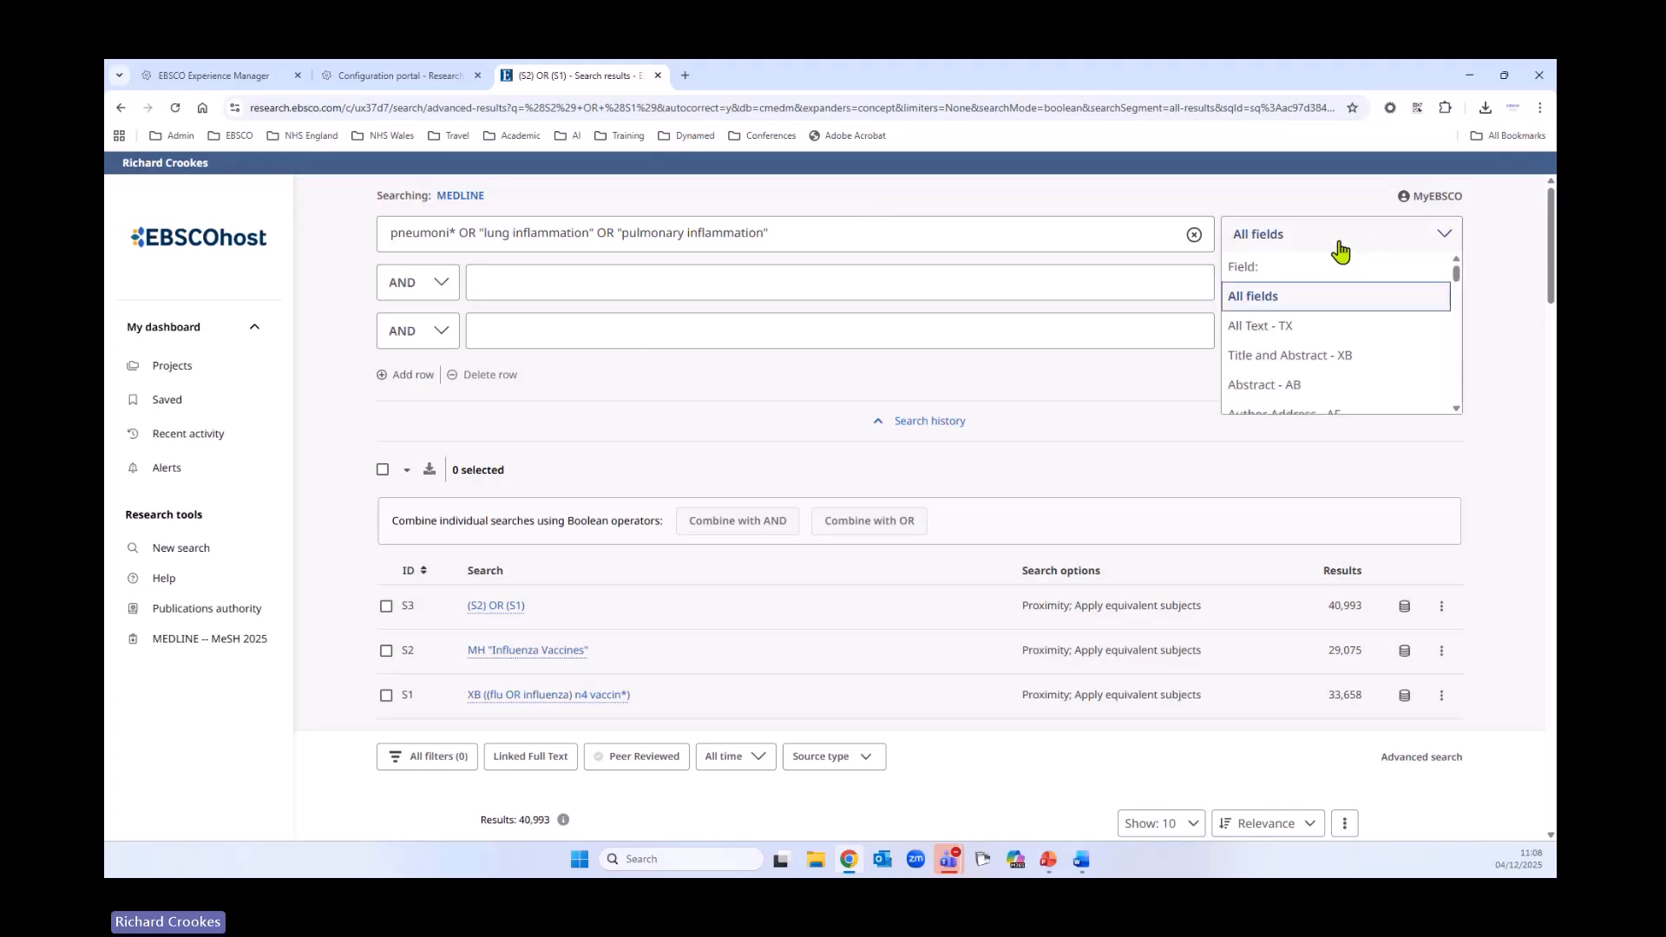
pyautogui.click(1355, 359)
pyautogui.click(1426, 380)
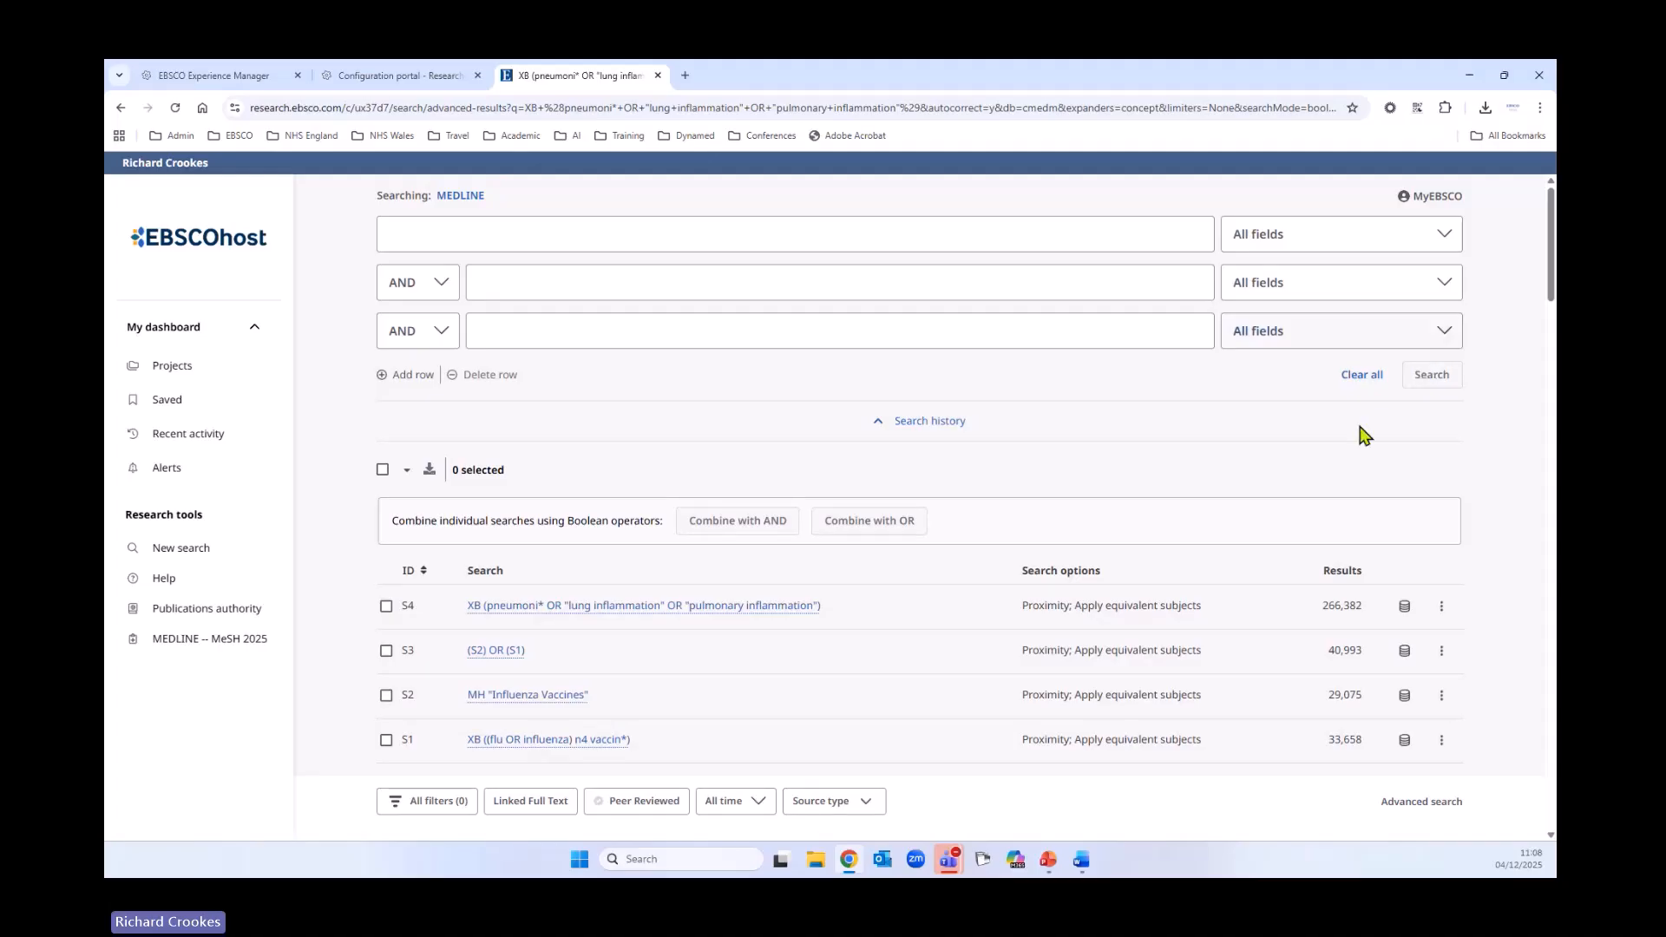
pyautogui.click(1406, 609)
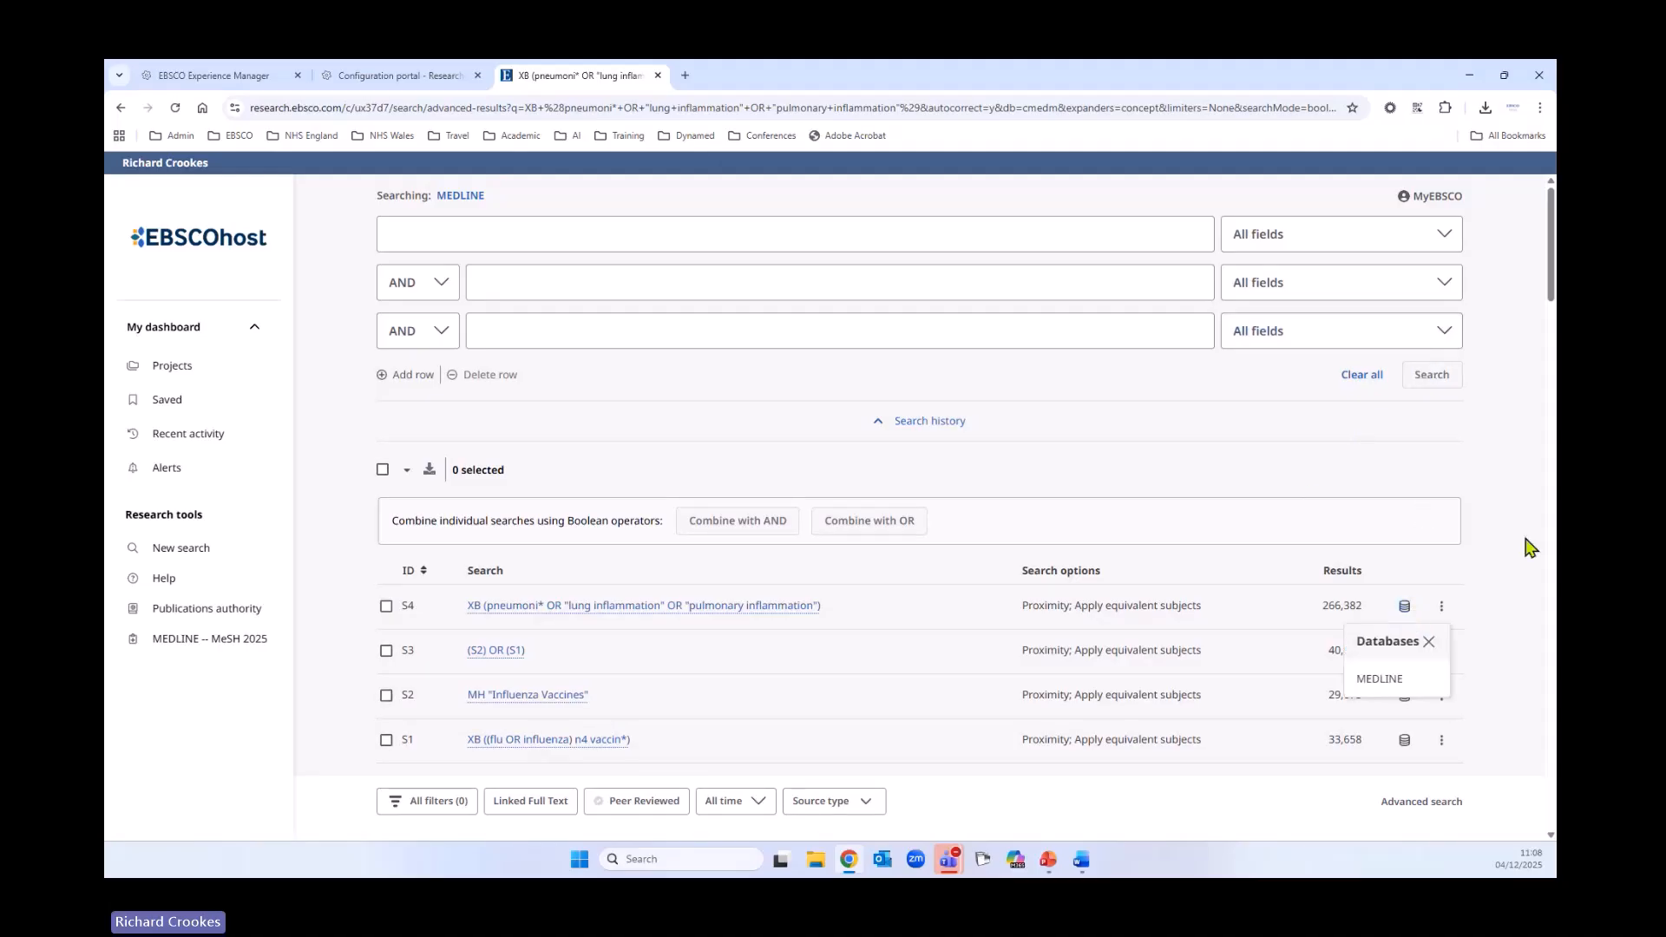
pyautogui.press('Escape')
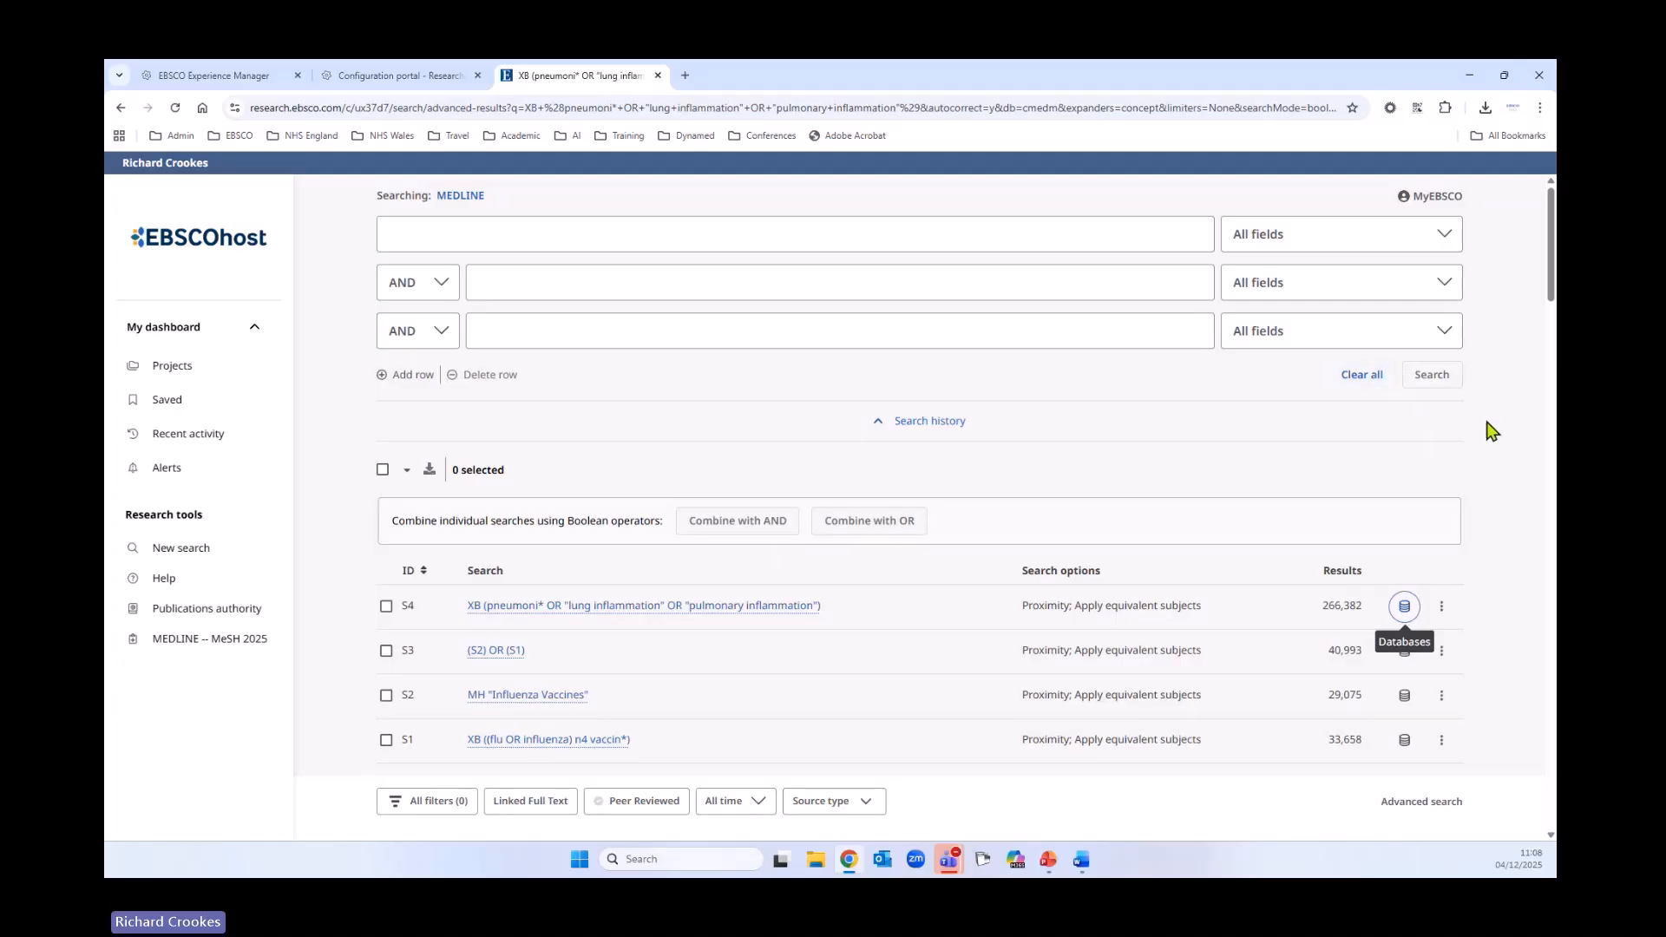
# Open the MEDLINE MeSH 2025 headings, clear the carried-over search terms and look up pneumonia
pyautogui.click(186, 642)
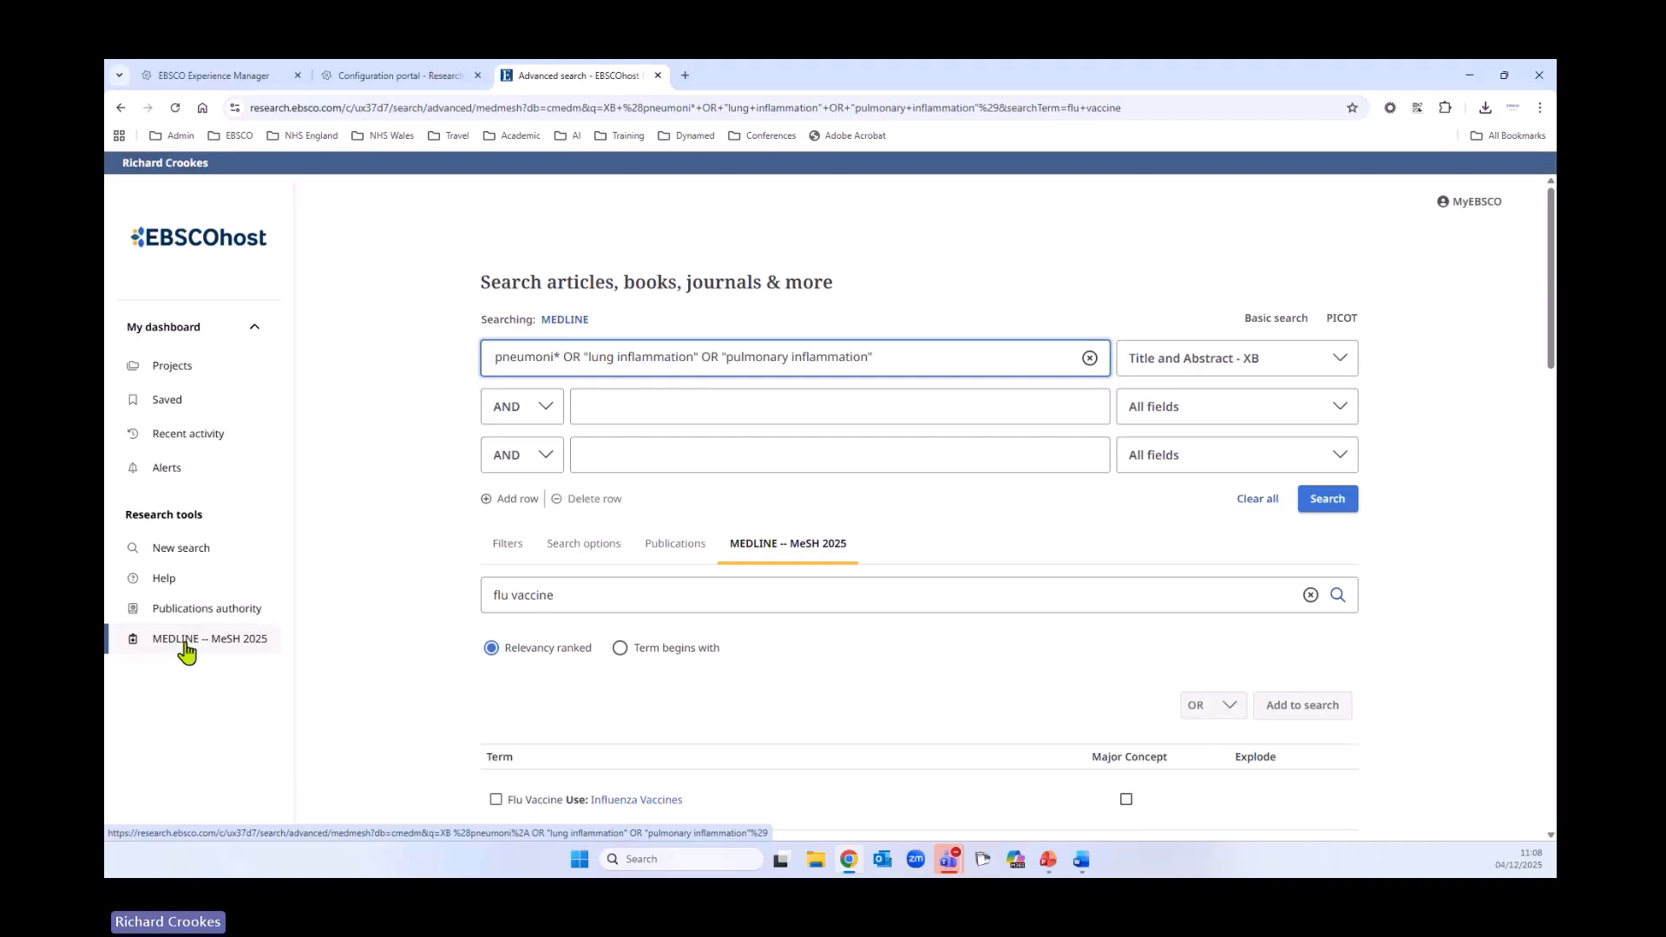
pyautogui.click(1243, 507)
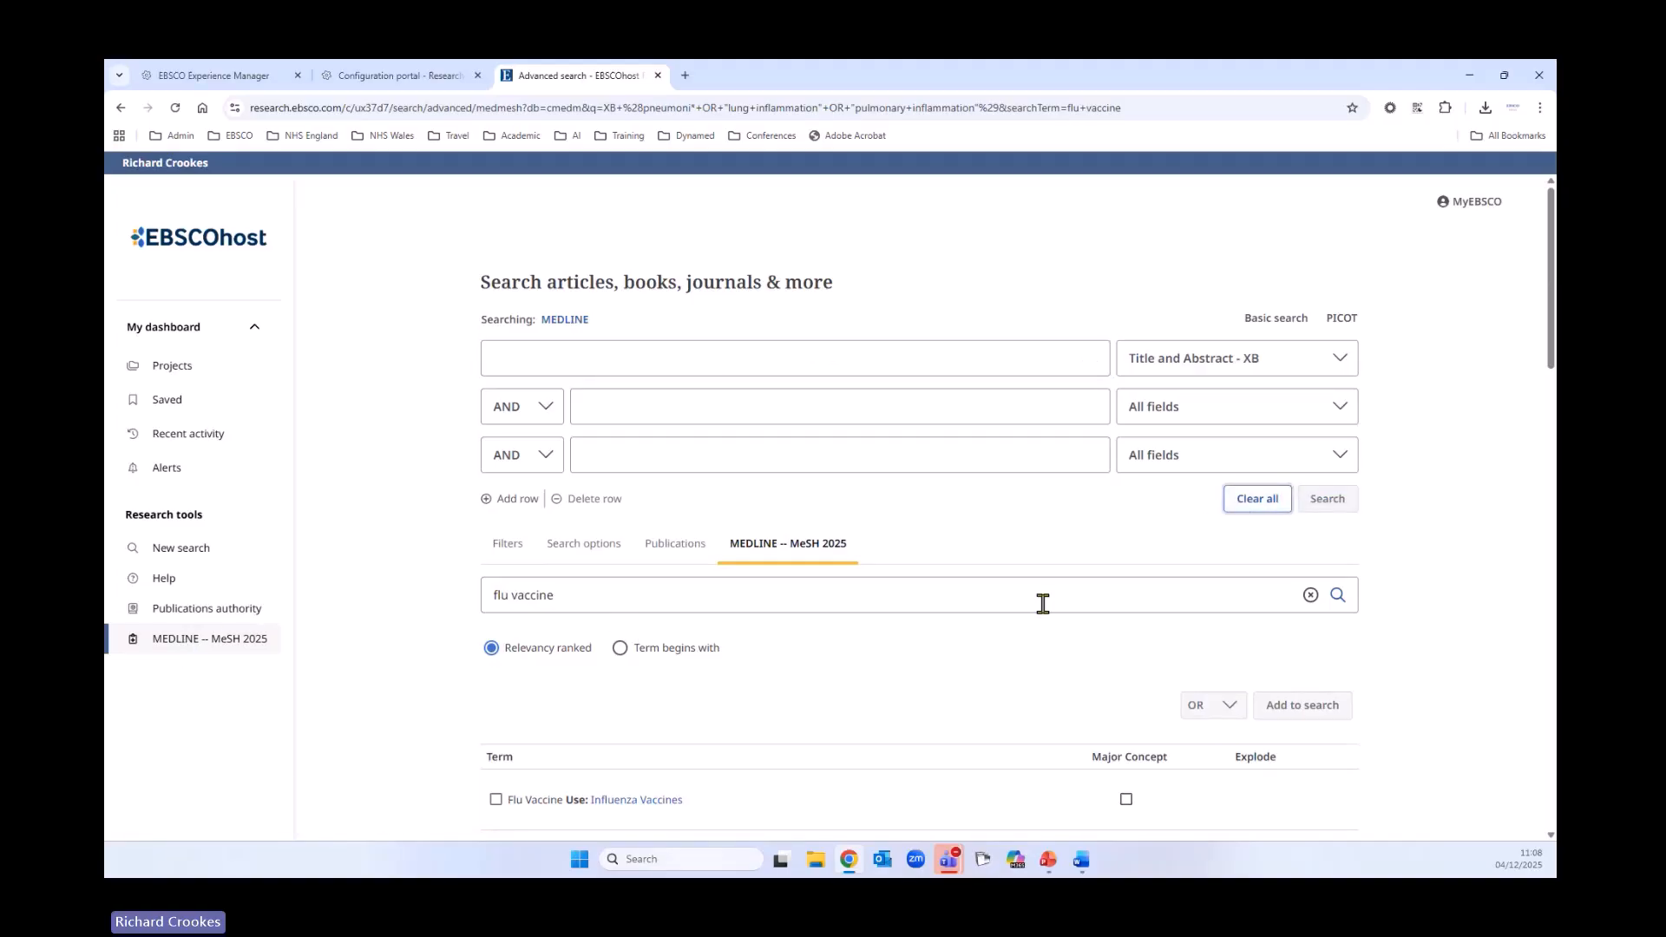
pyautogui.click(1310, 595)
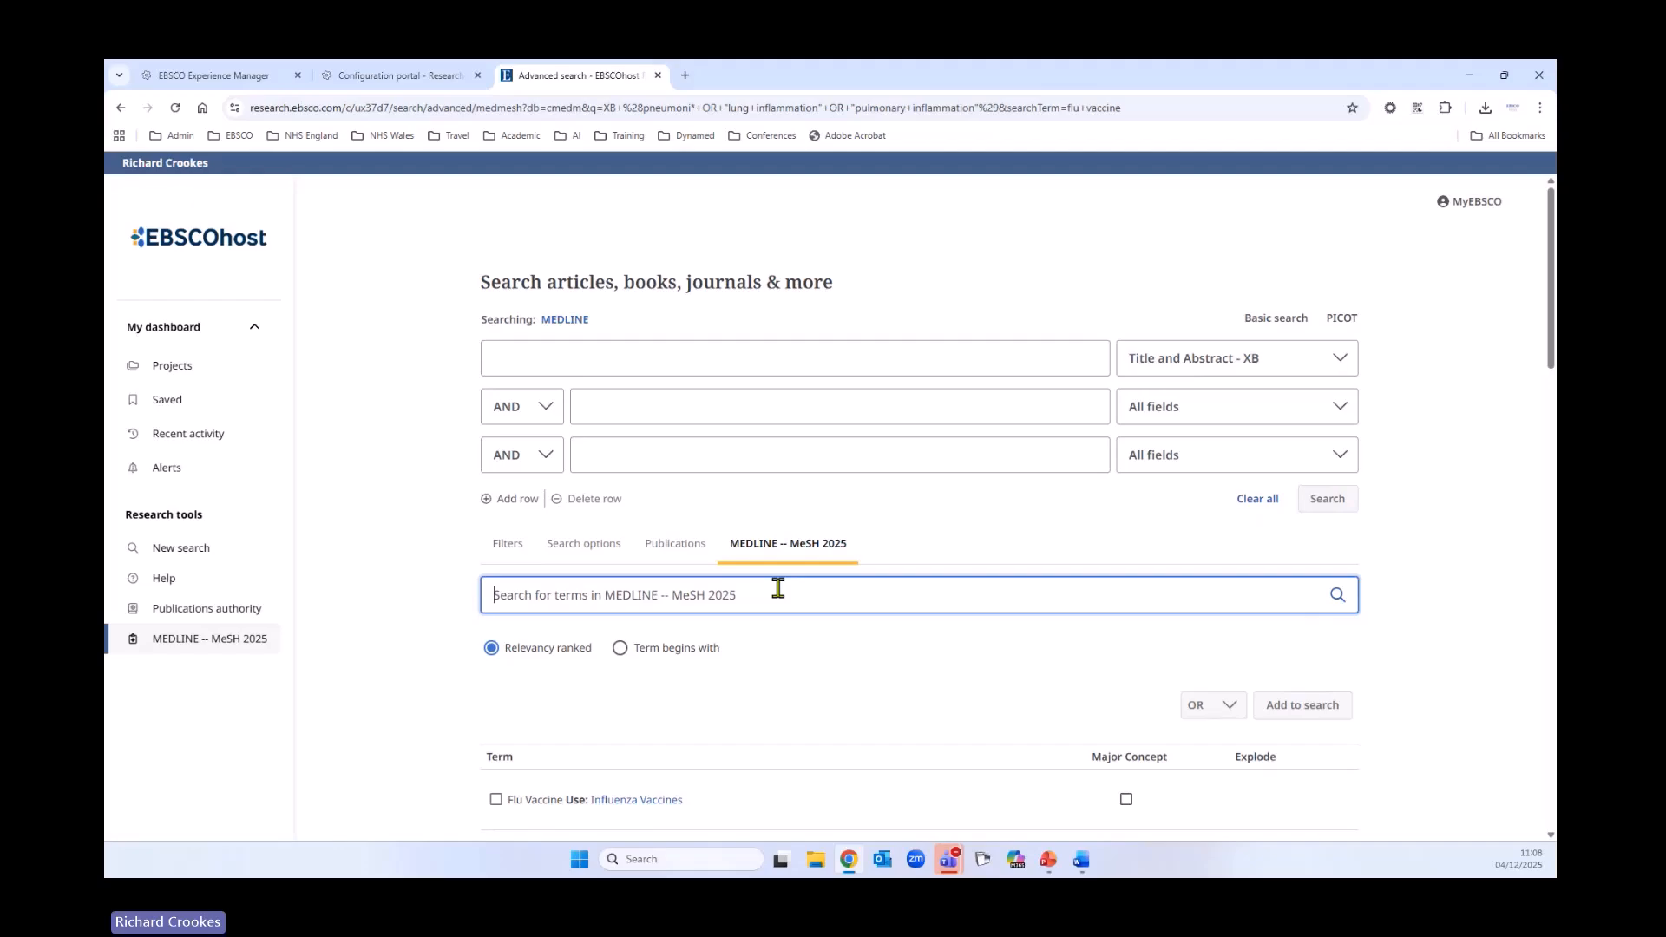
pyautogui.write('pneum')
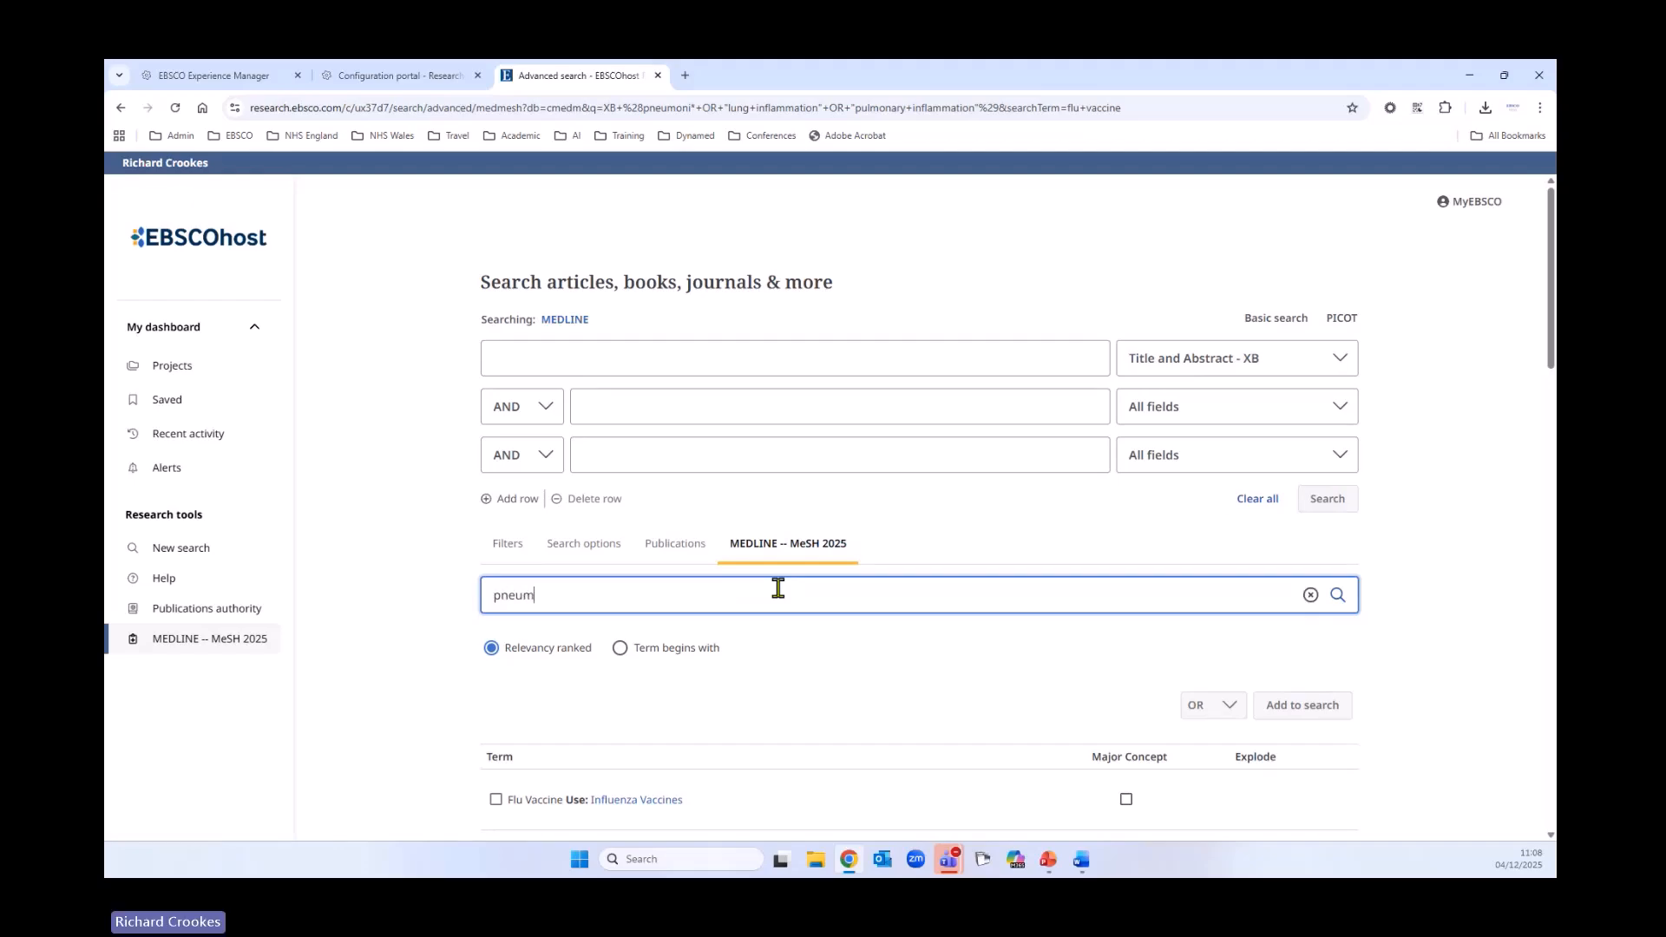
pyautogui.write('onia')
pyautogui.press('Return')
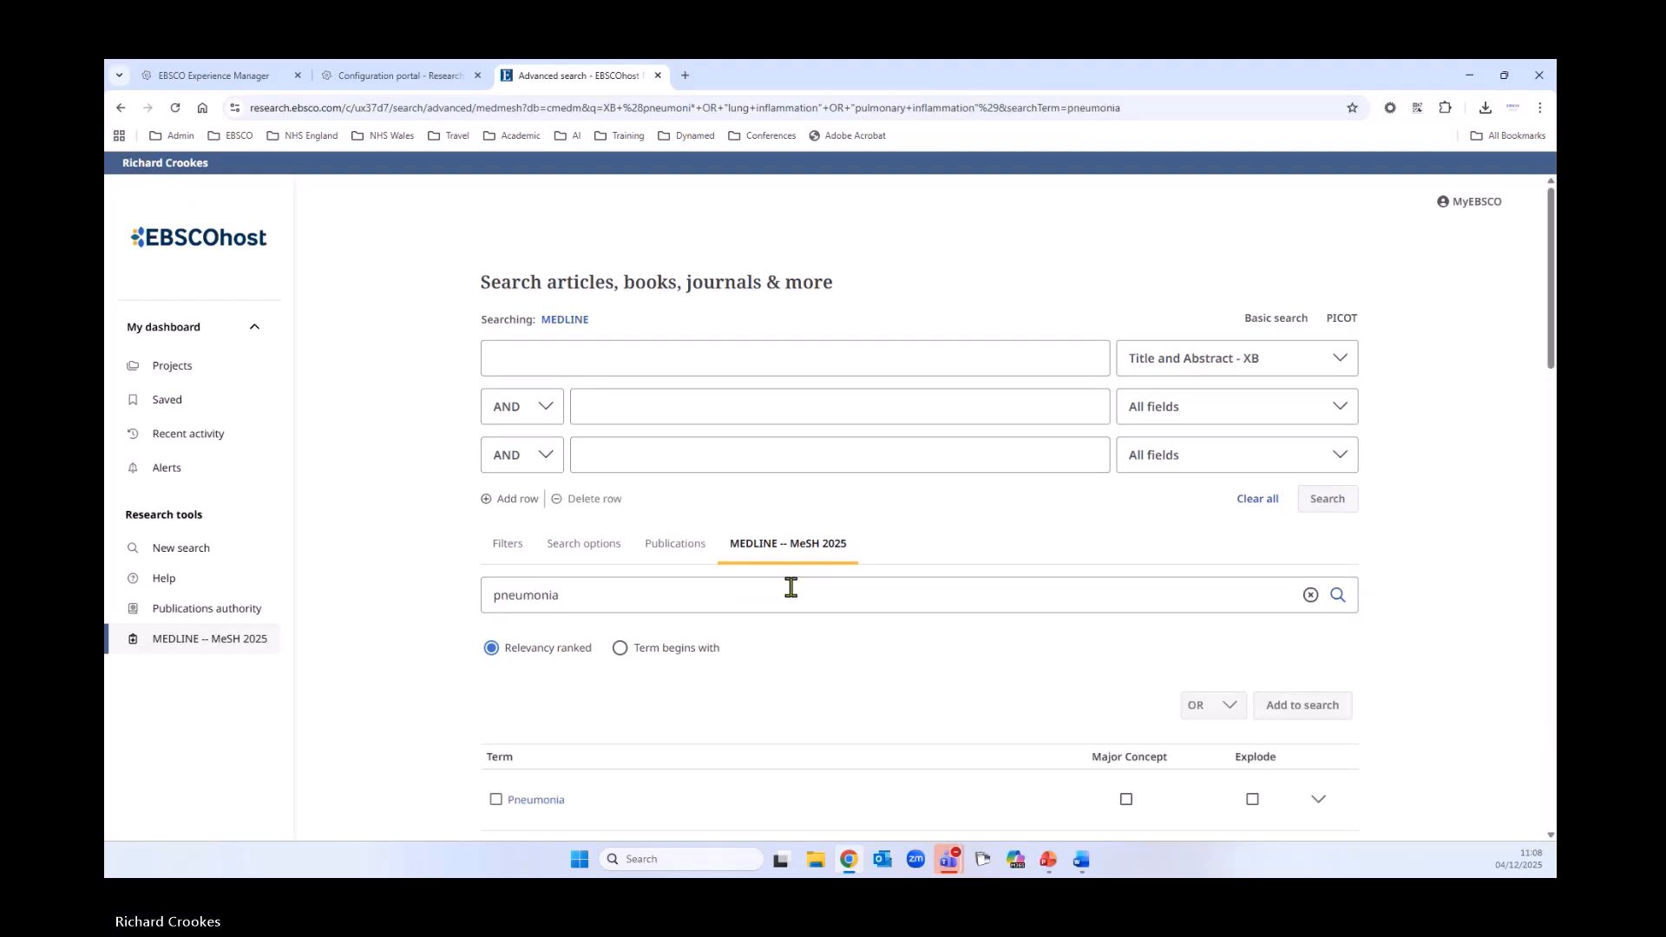
# Review the subheadings available for the Pneumonia heading and read the scope note for Epidemiology/EP
pyautogui.scroll(-3, 790, 587)
pyautogui.scroll(-2, 808, 594)
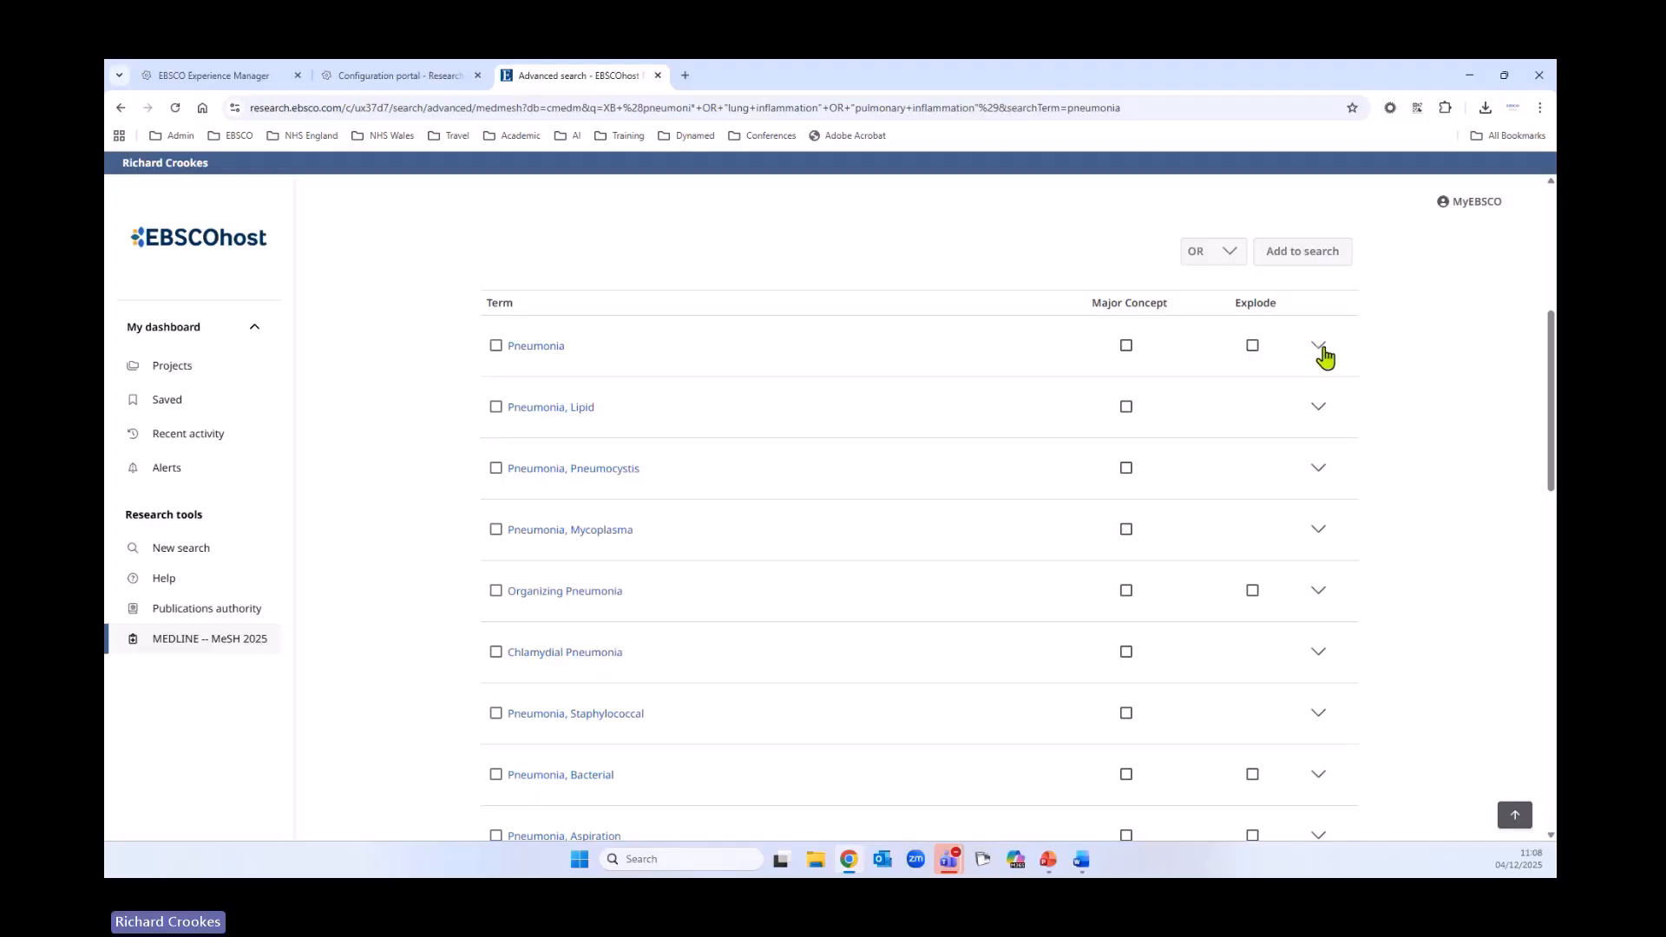
pyautogui.click(1320, 347)
pyautogui.scroll(-1, 350, 543)
pyautogui.scroll(-3, 349, 545)
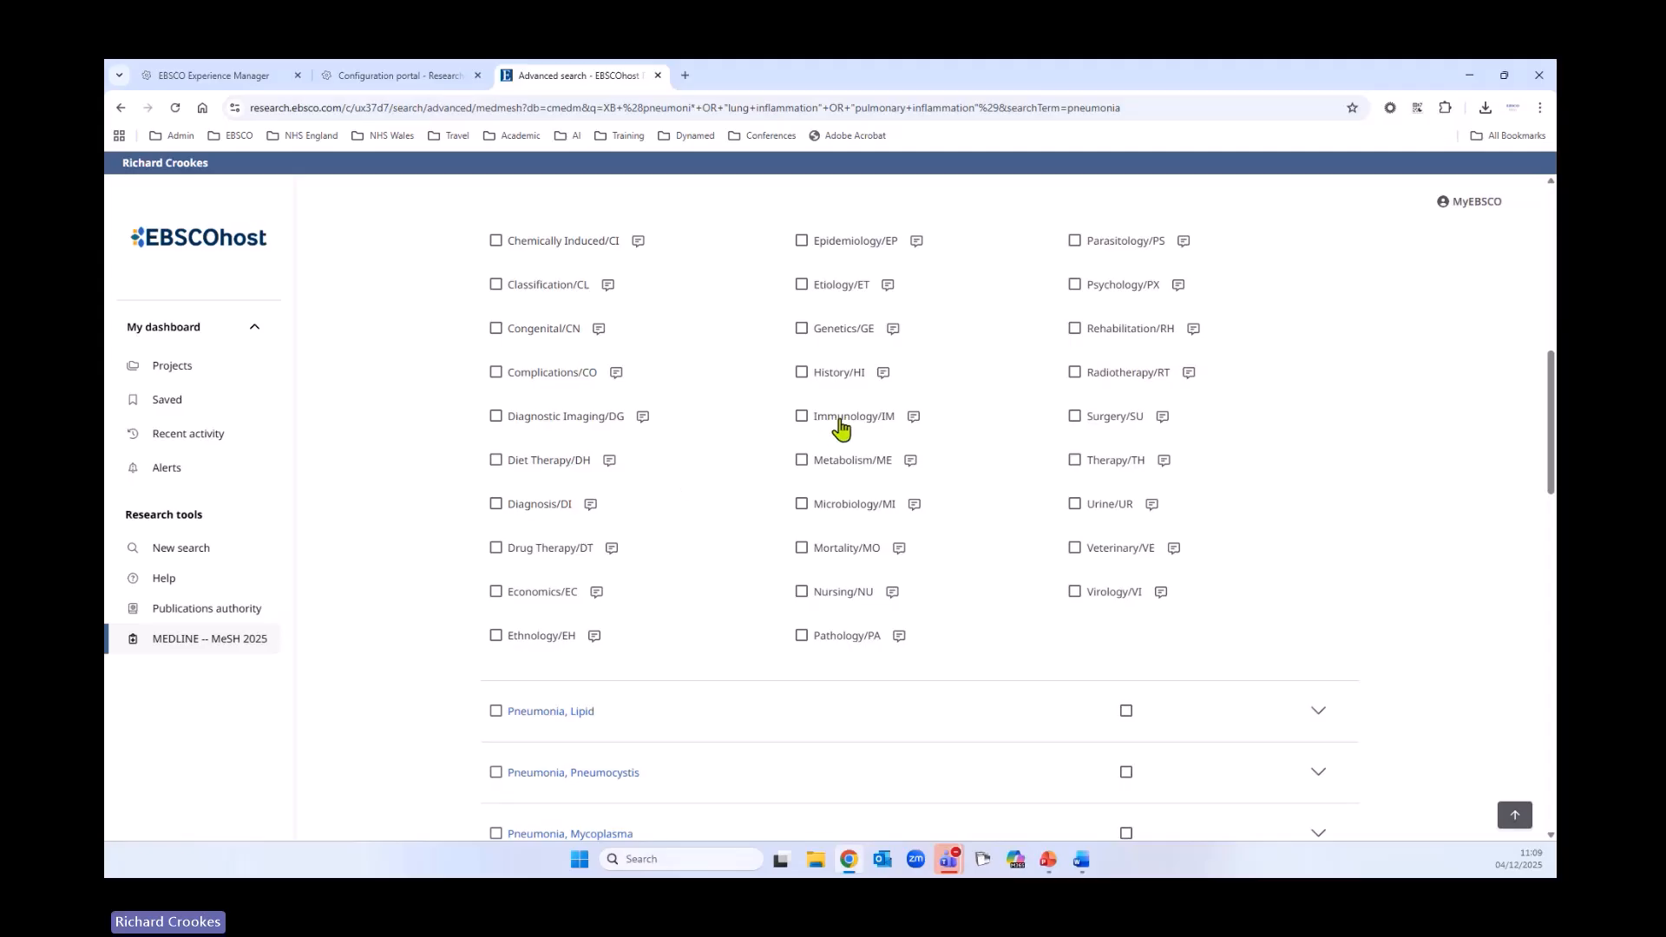
pyautogui.scroll(3, 373, 533)
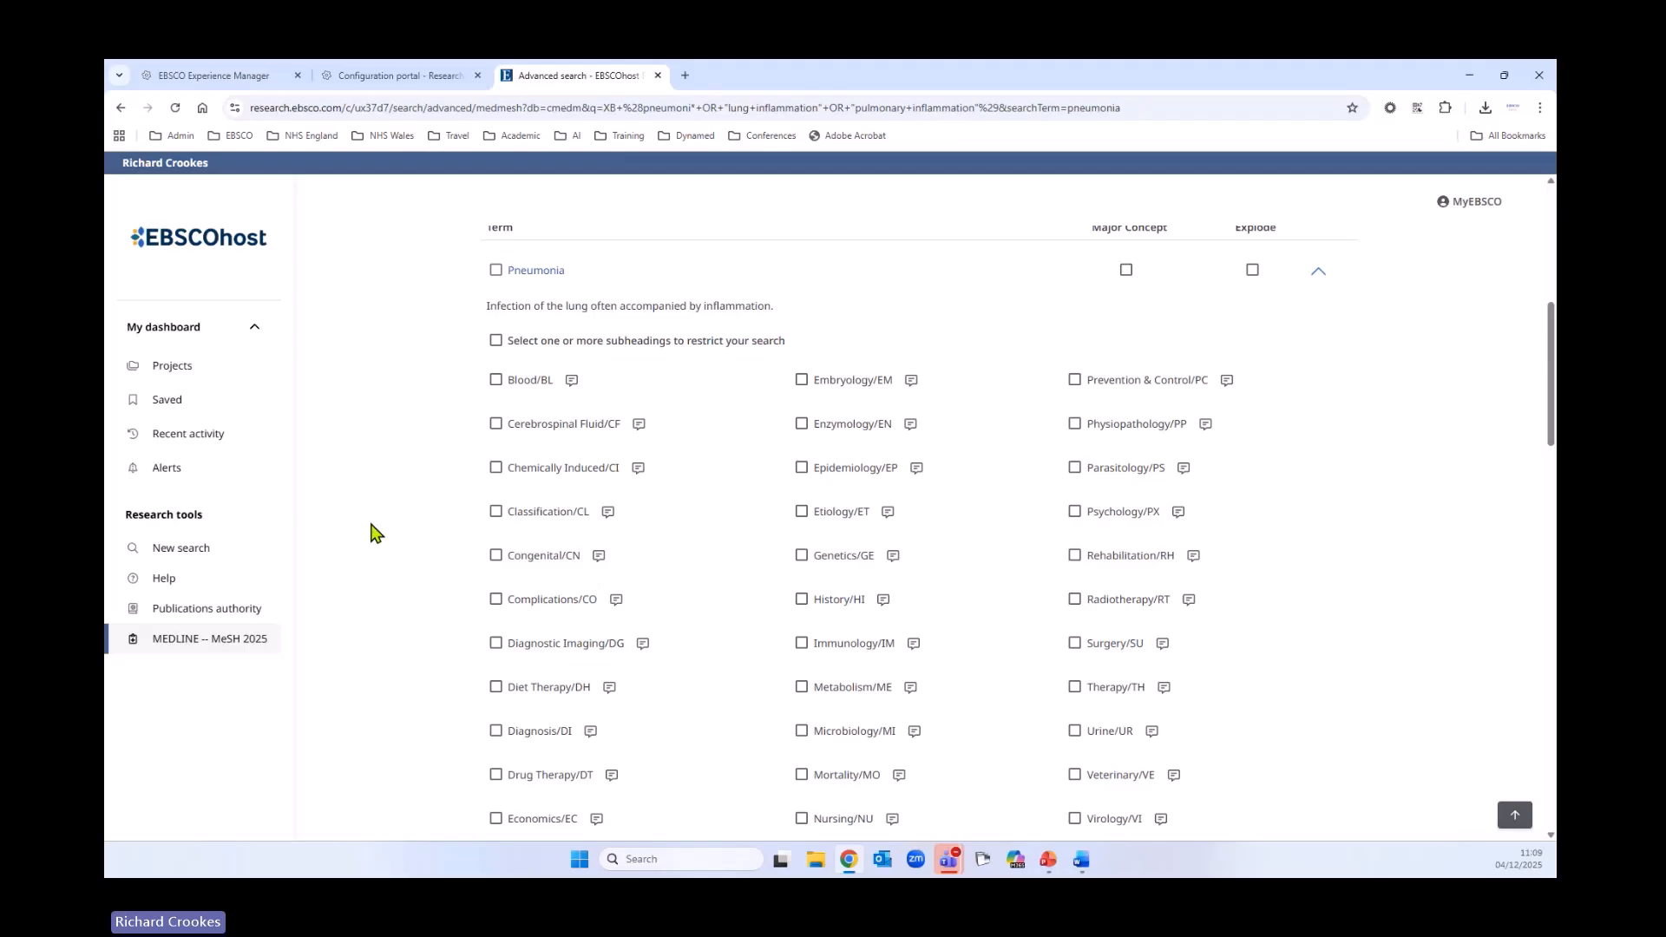
pyautogui.scroll(-1, 373, 534)
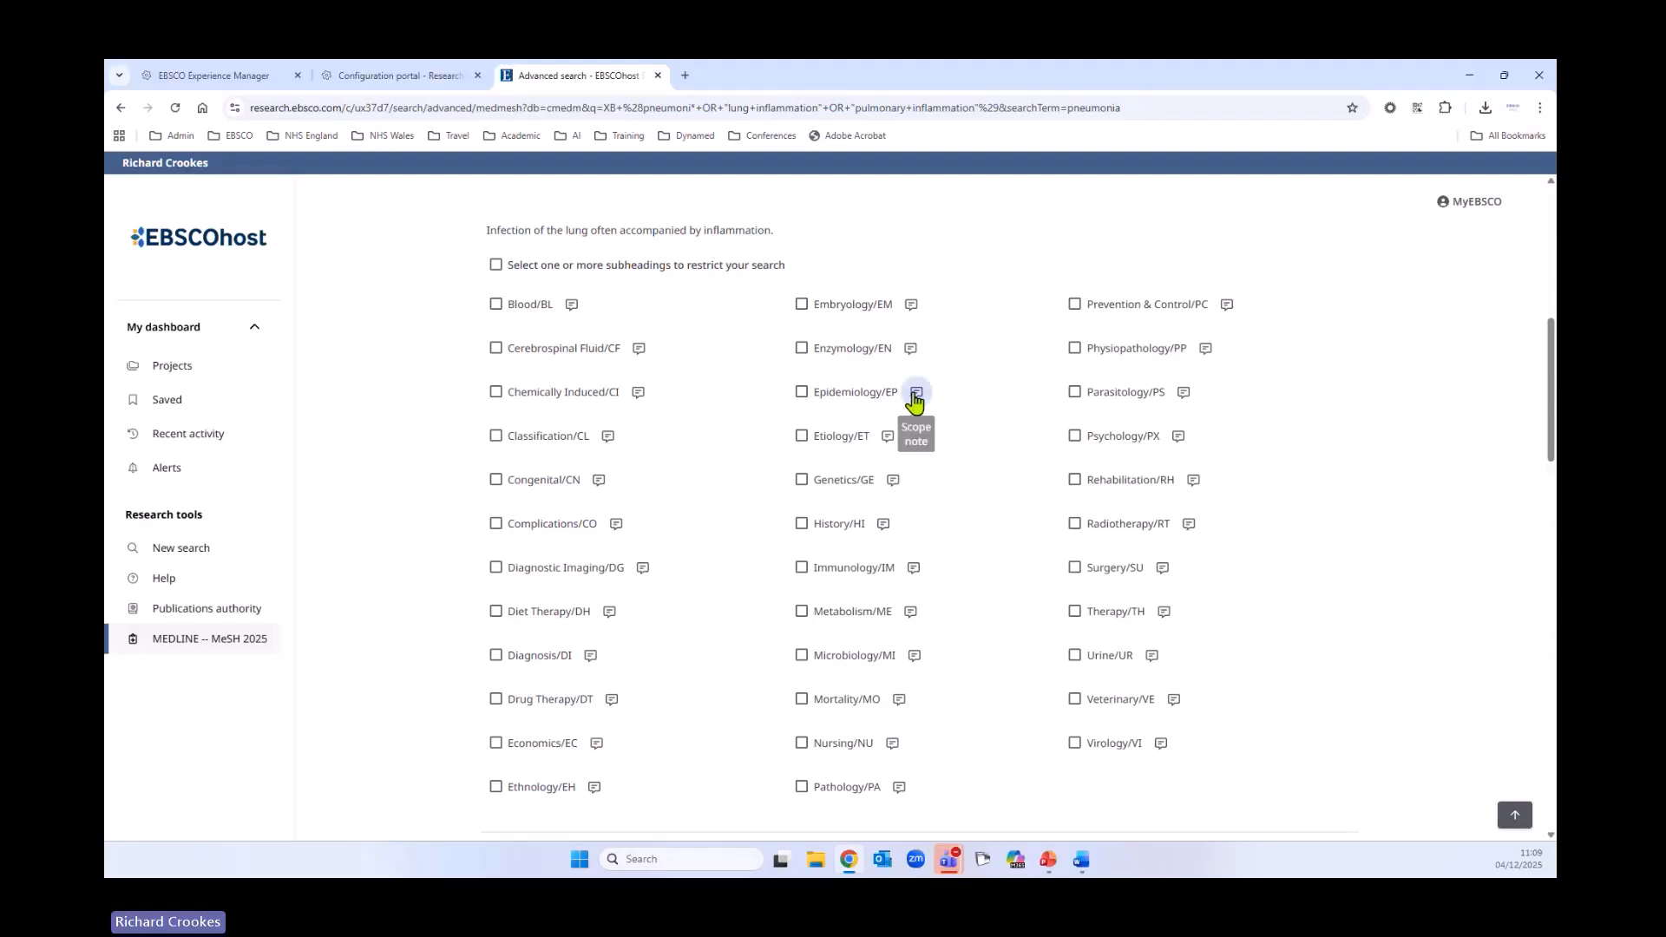
pyautogui.click(916, 392)
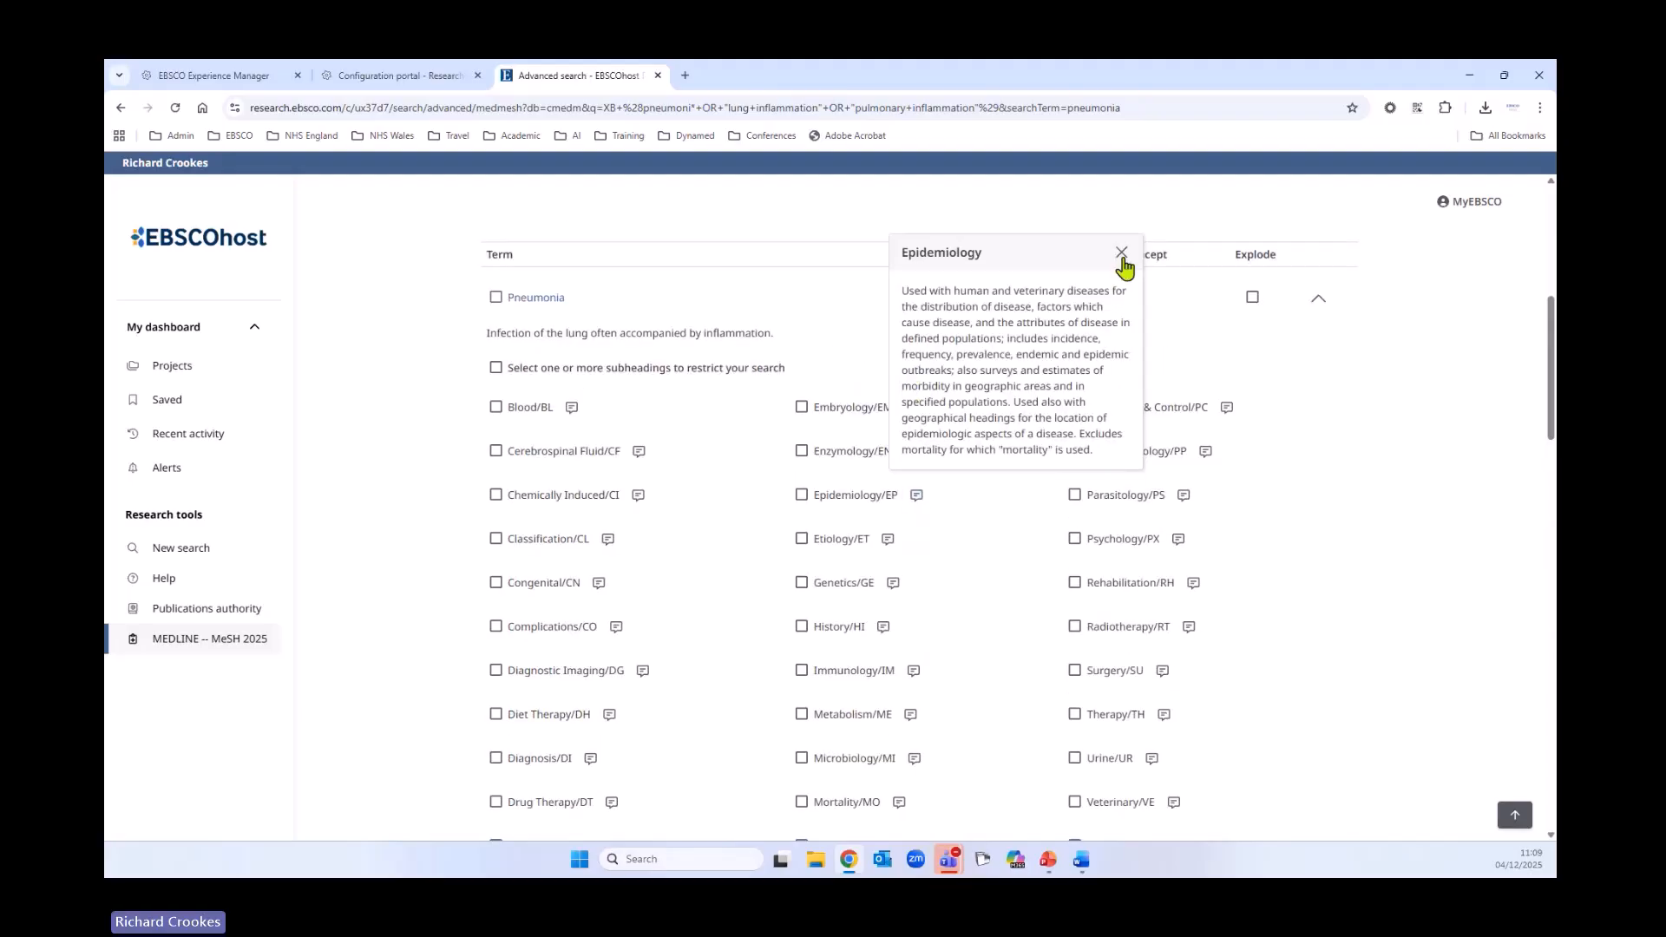
pyautogui.click(1122, 253)
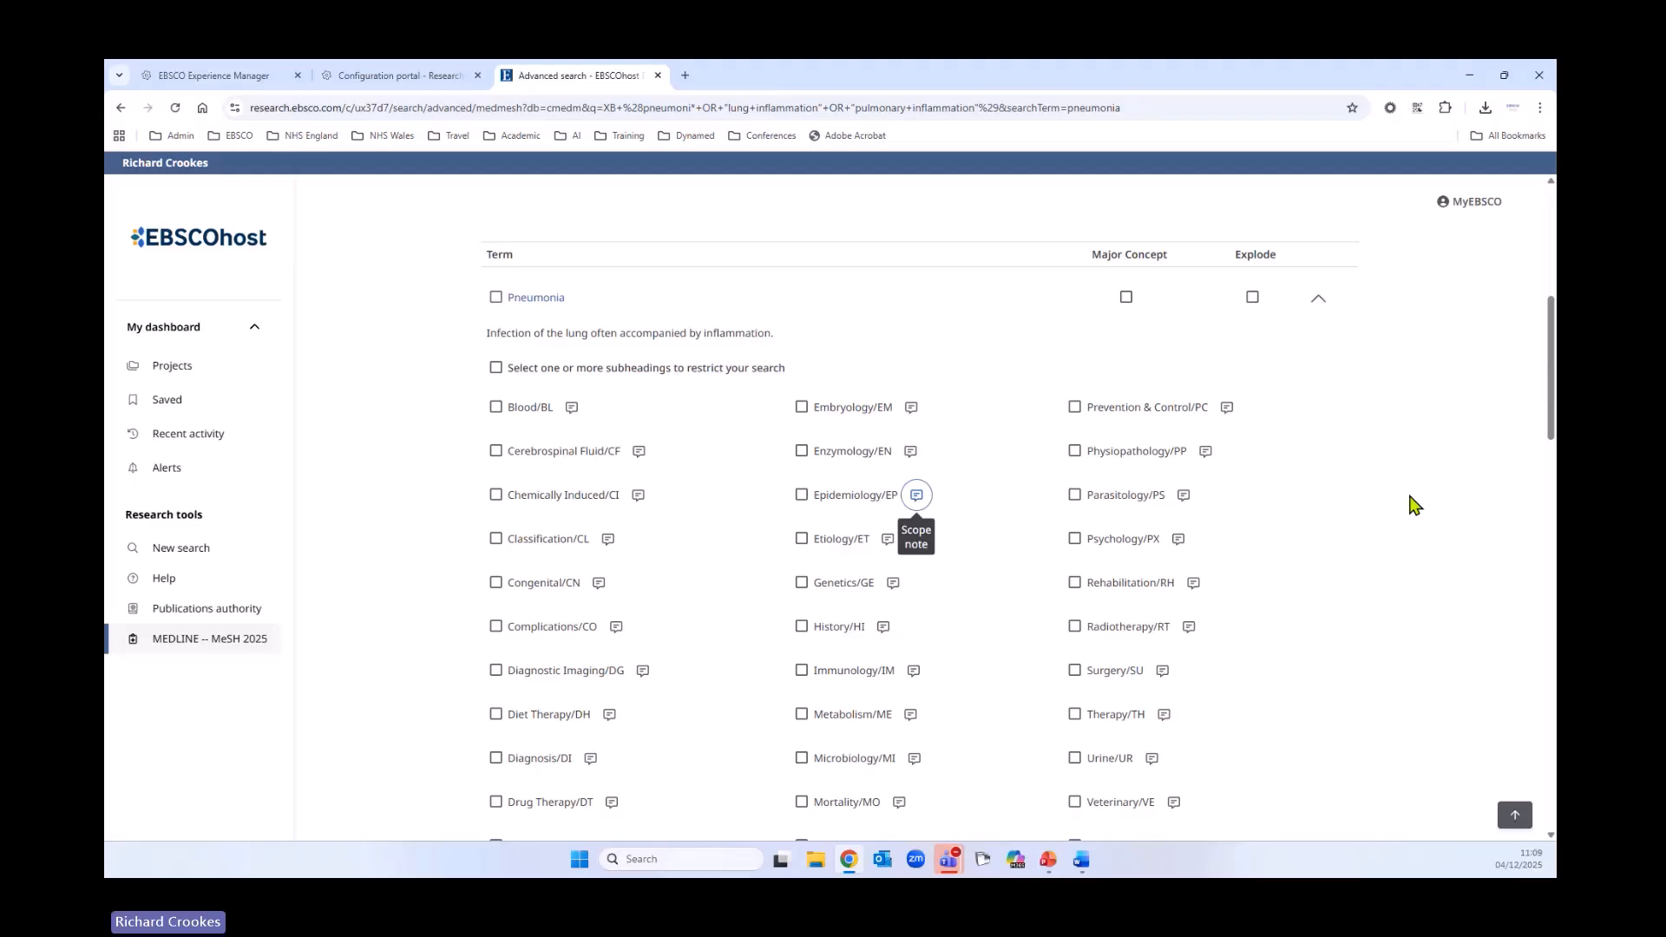
# Open the full record of the Pneumonia heading and examine its definition, used-for terms, notes and tree view
pyautogui.scroll(-1, 1412, 500)
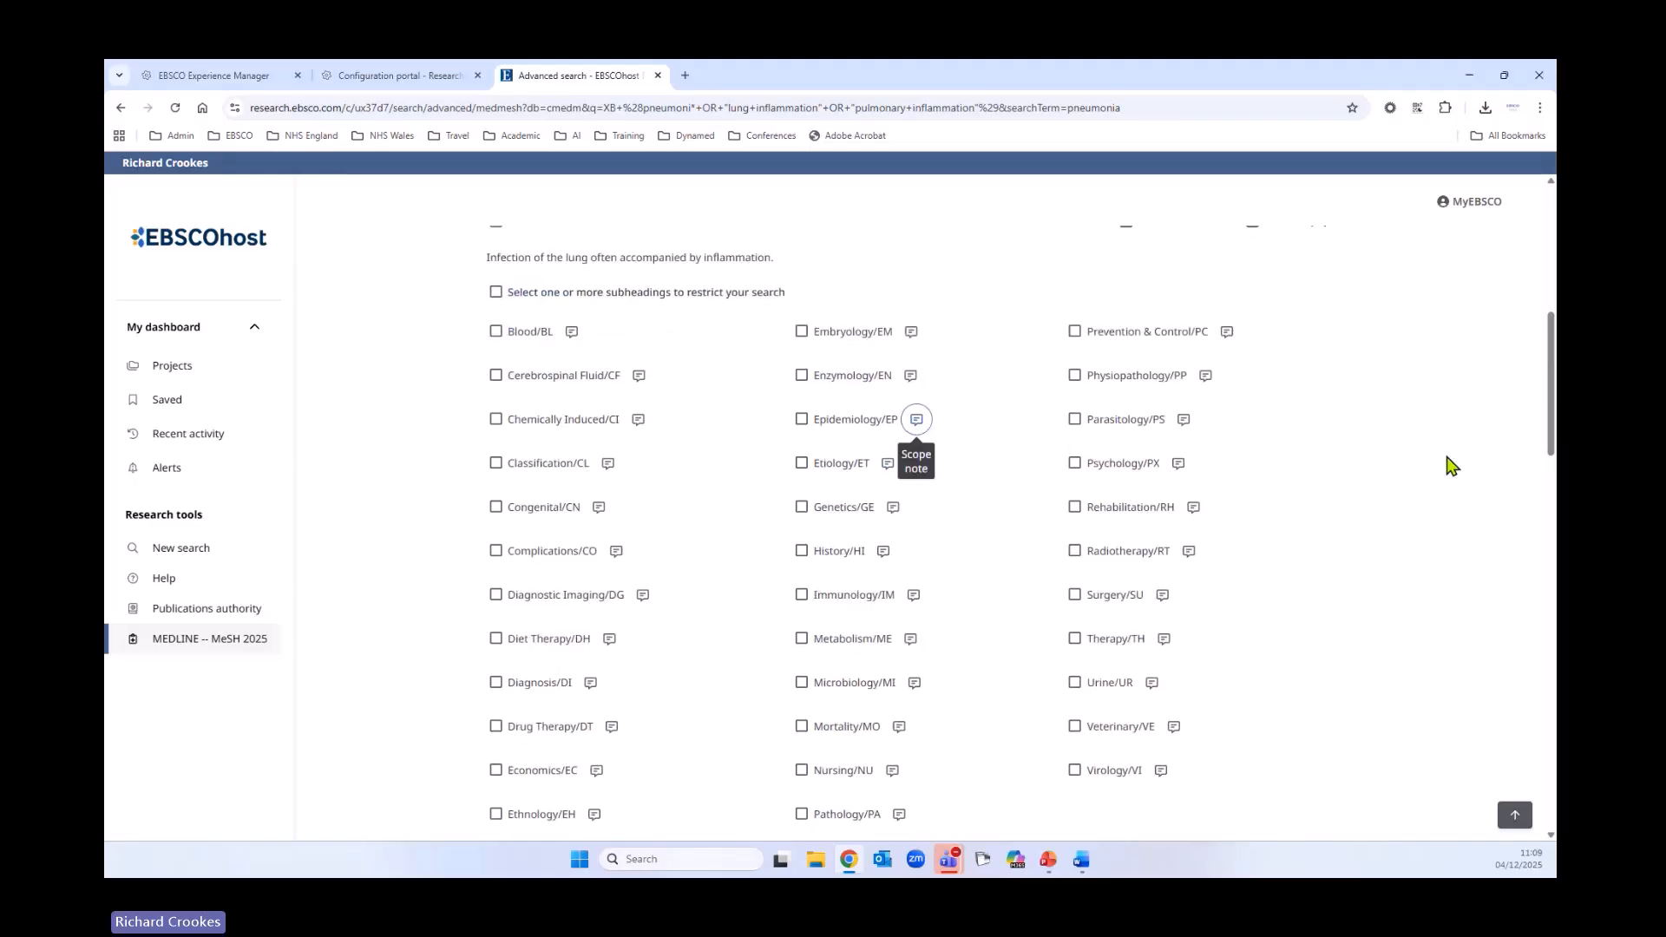
pyautogui.scroll(1, 1447, 465)
pyautogui.scroll(1, 538, 394)
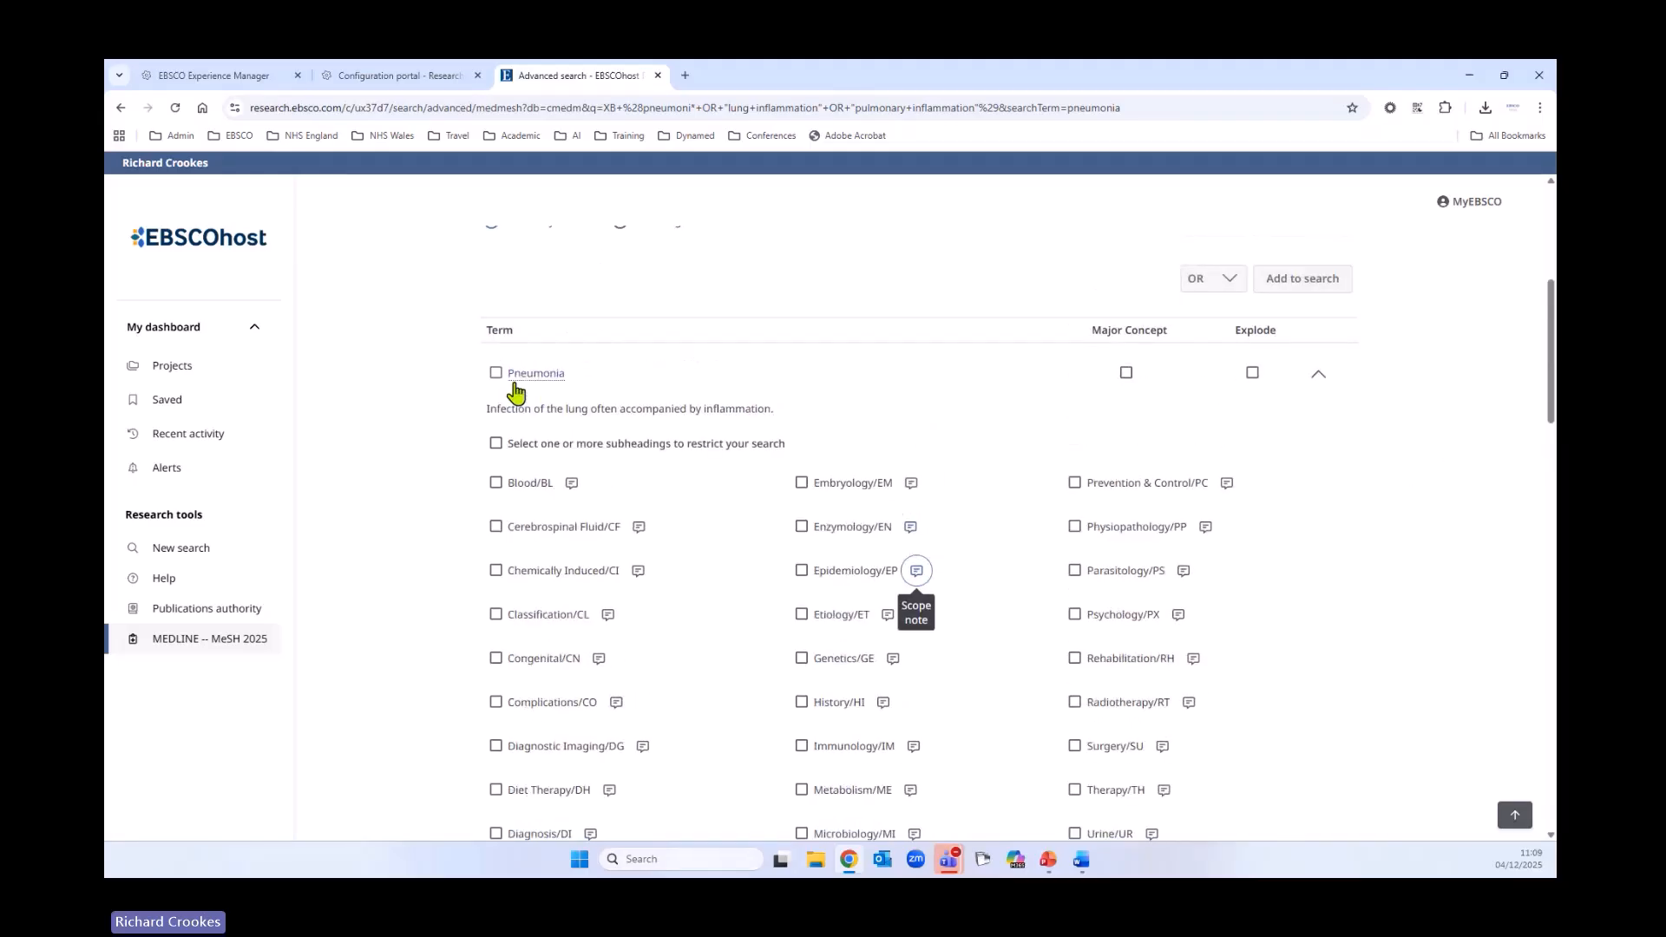
pyautogui.click(533, 380)
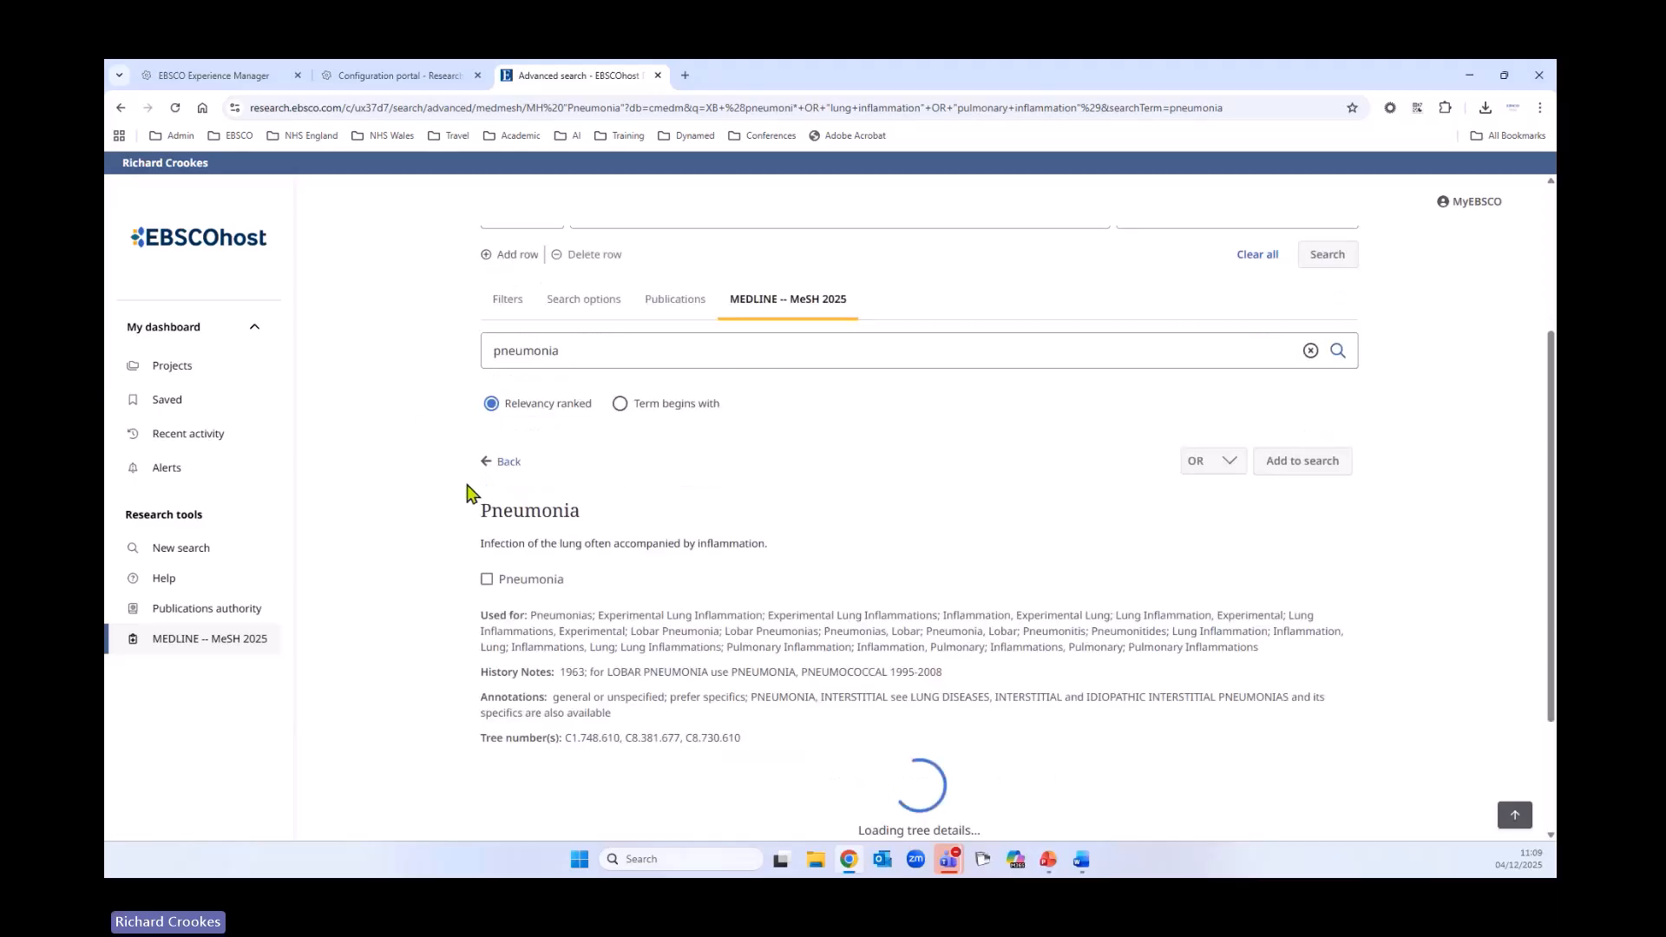
pyautogui.scroll(-3, 383, 506)
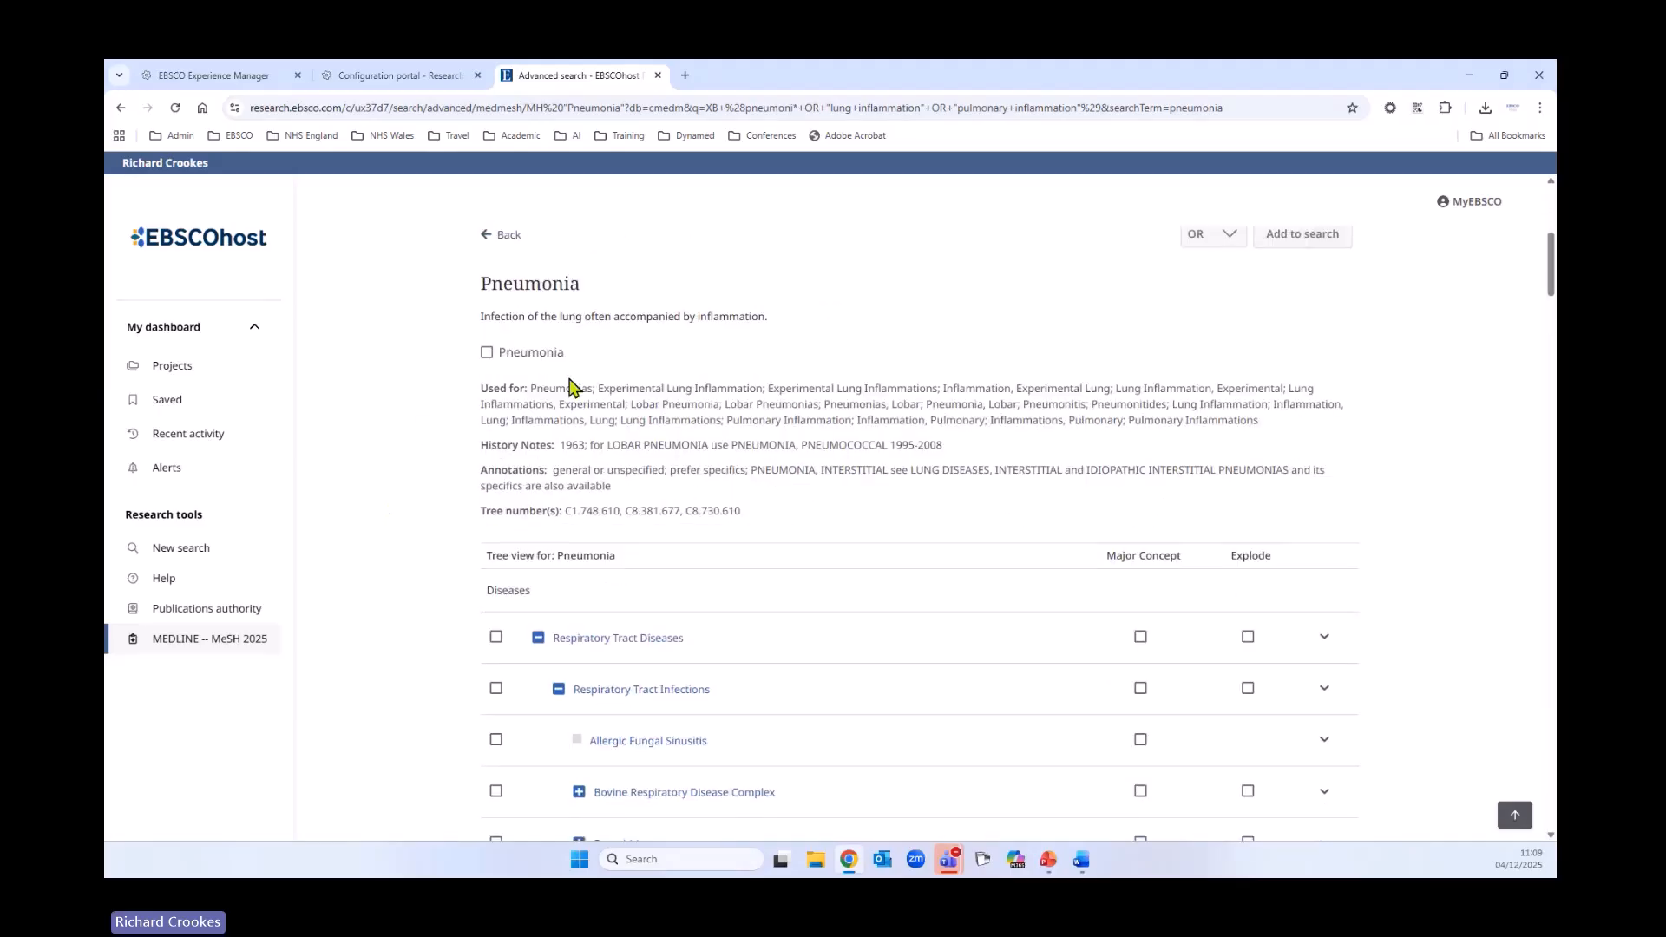
pyautogui.moveTo(480, 316); pyautogui.dragTo(769, 328)
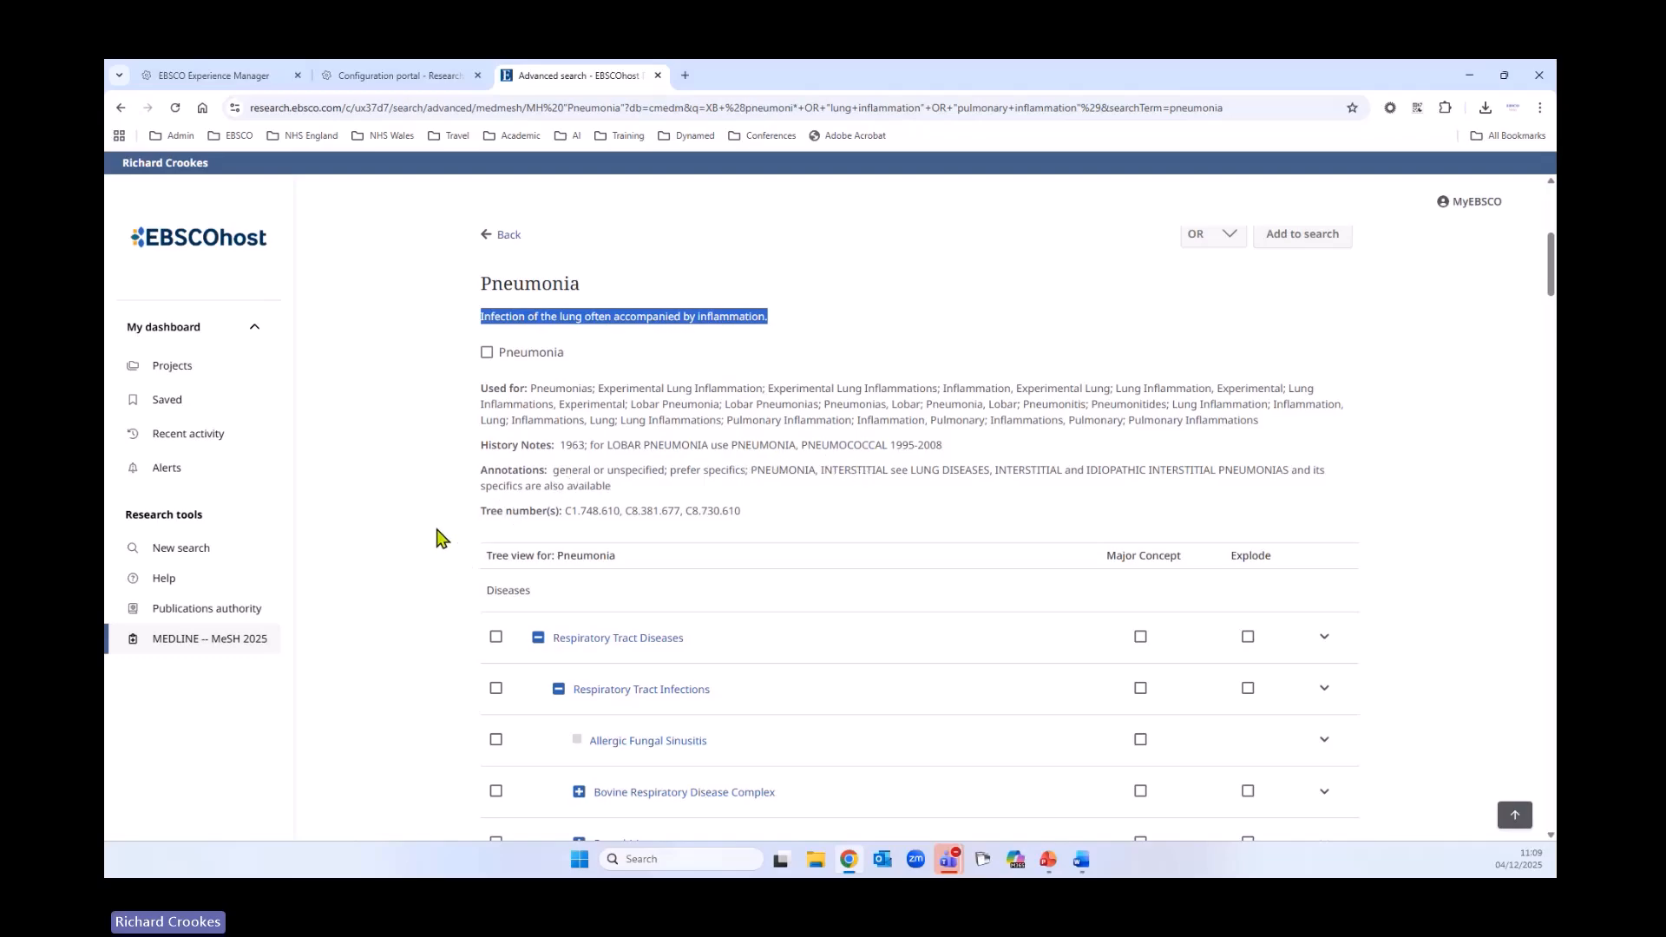
pyautogui.scroll(-2, 740, 465)
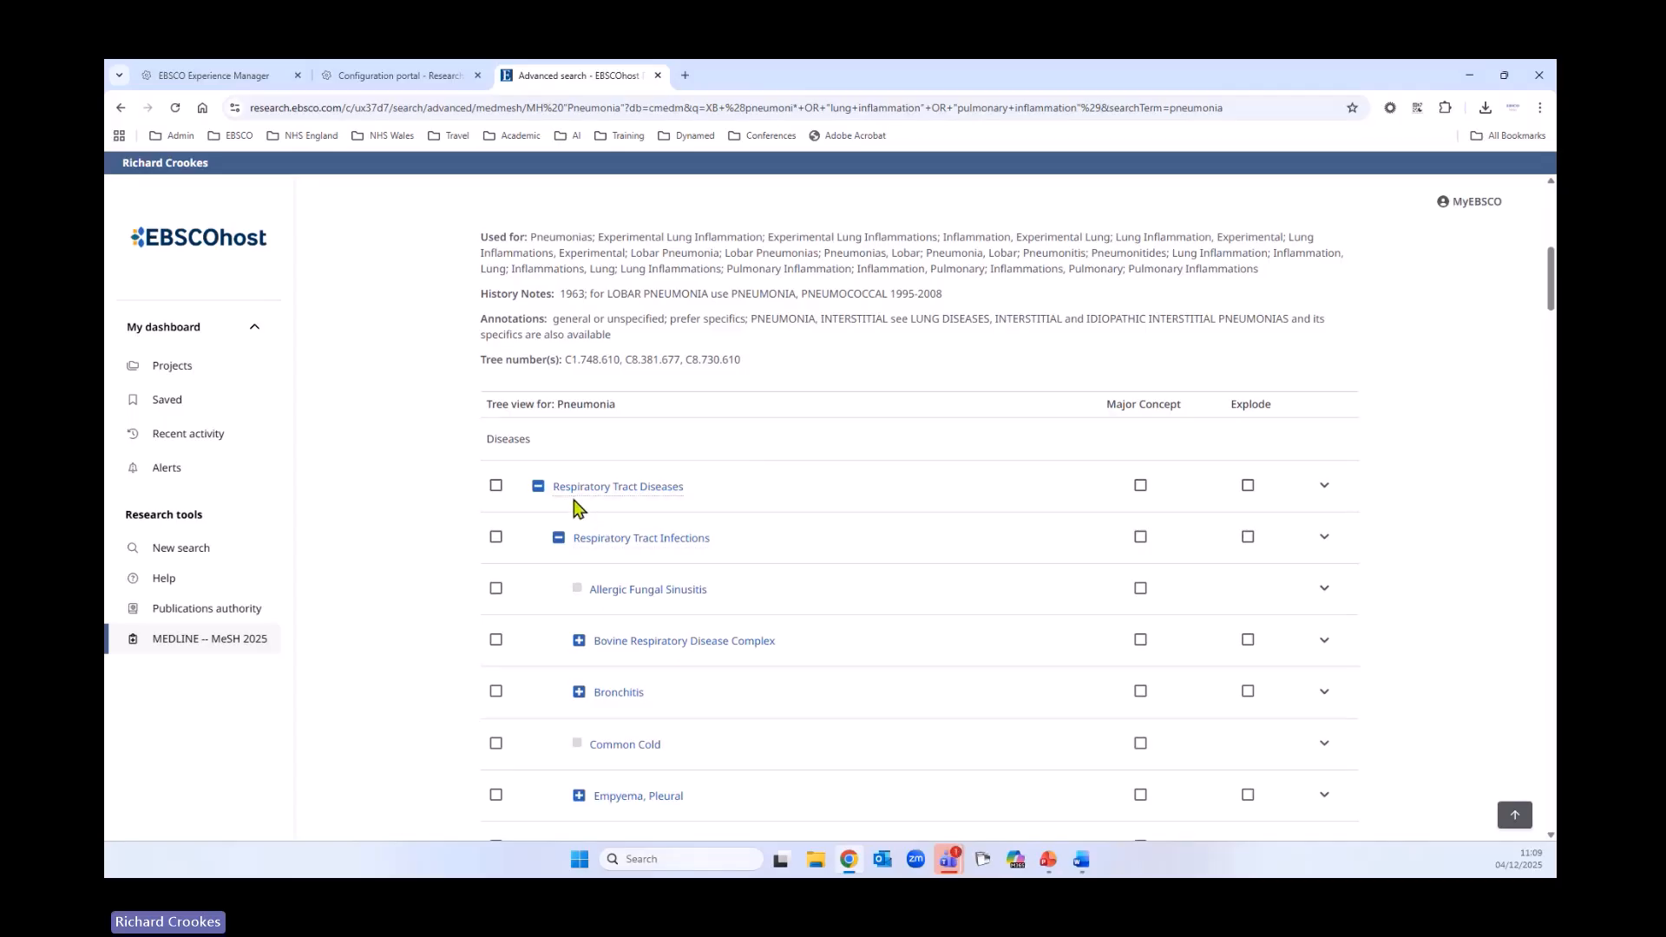
pyautogui.scroll(-5, 448, 611)
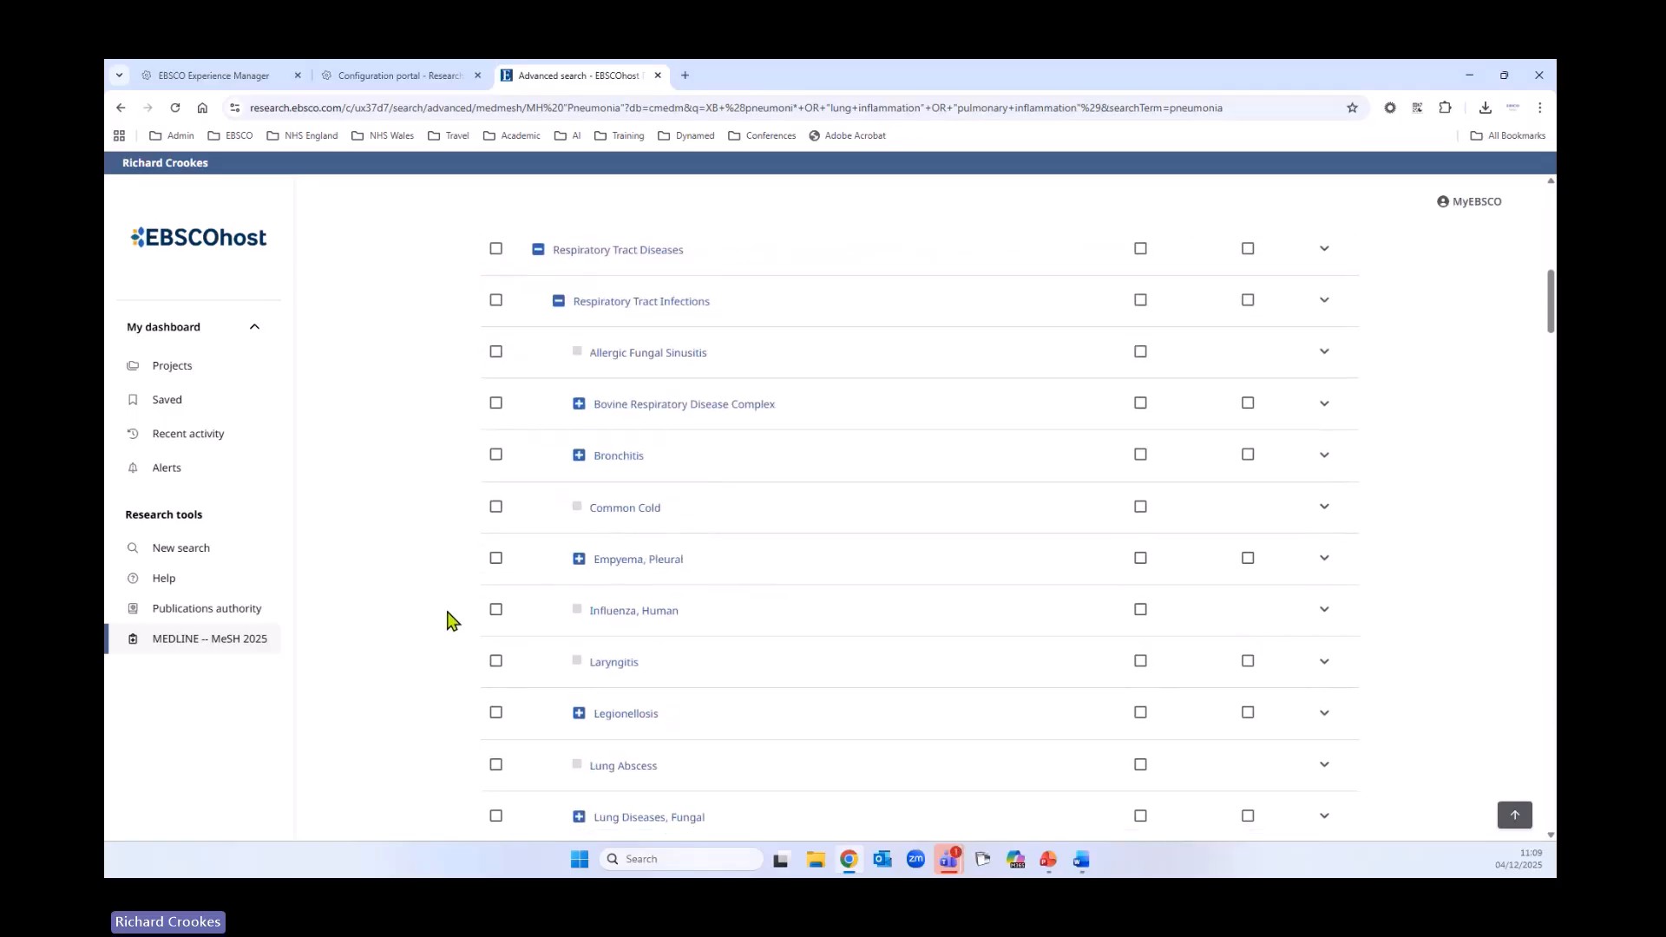
pyautogui.scroll(-3, 448, 617)
# Select the Pneumonia heading in its record for use in the search
pyautogui.scroll(8, 451, 629)
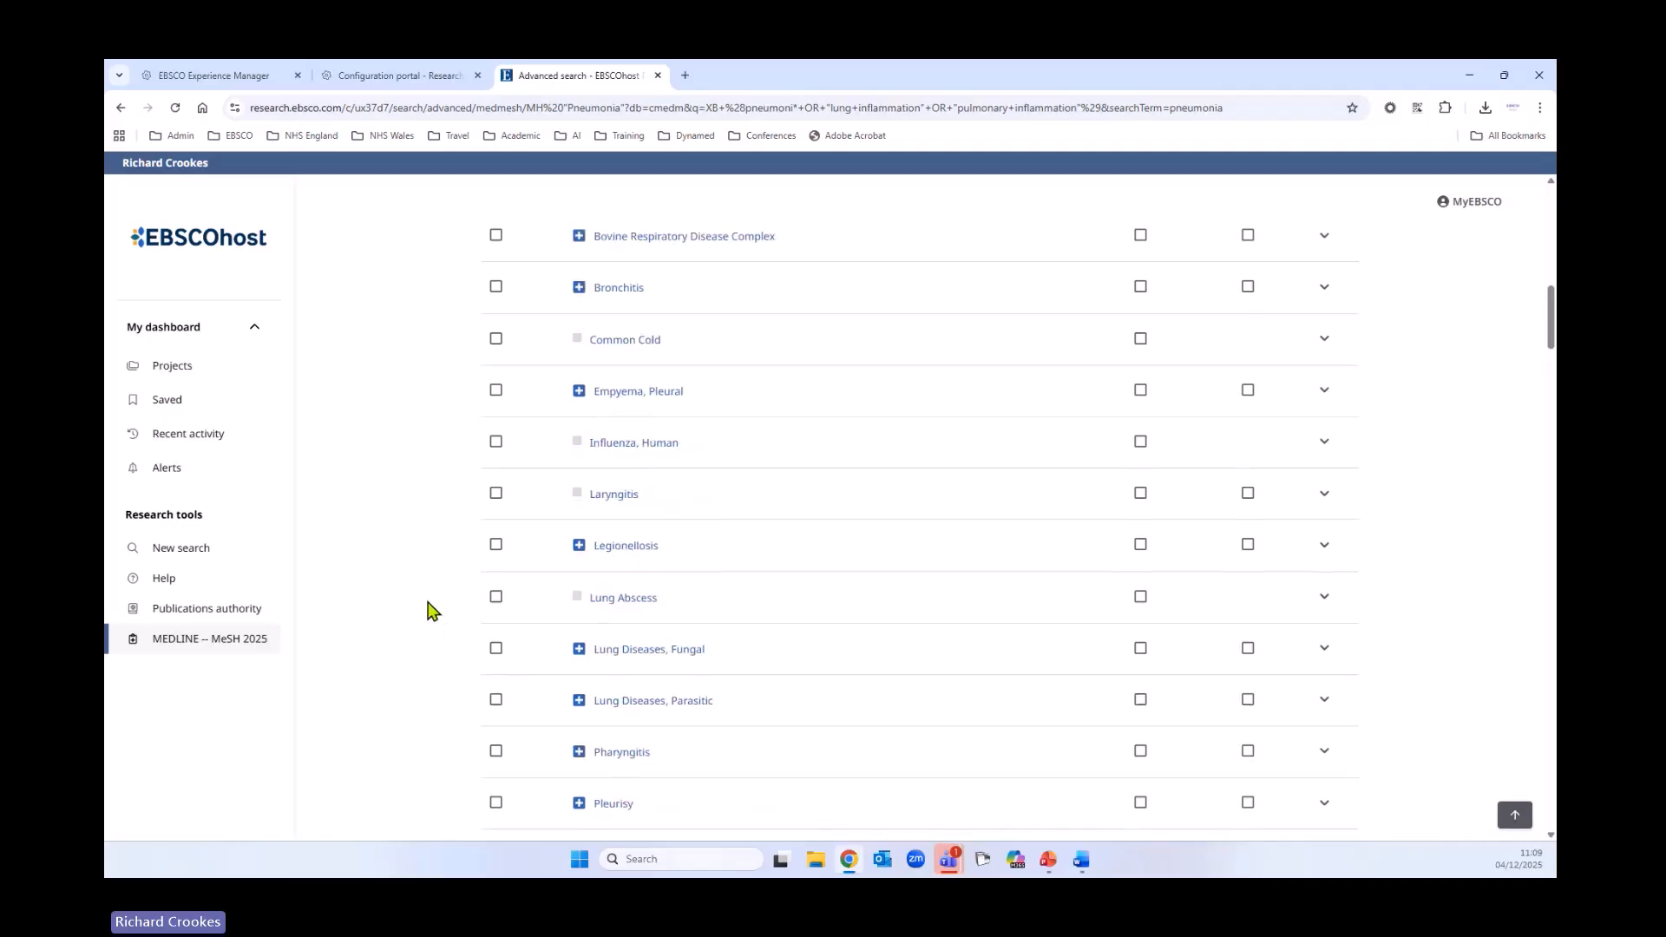
pyautogui.scroll(3, 426, 605)
pyautogui.click(487, 503)
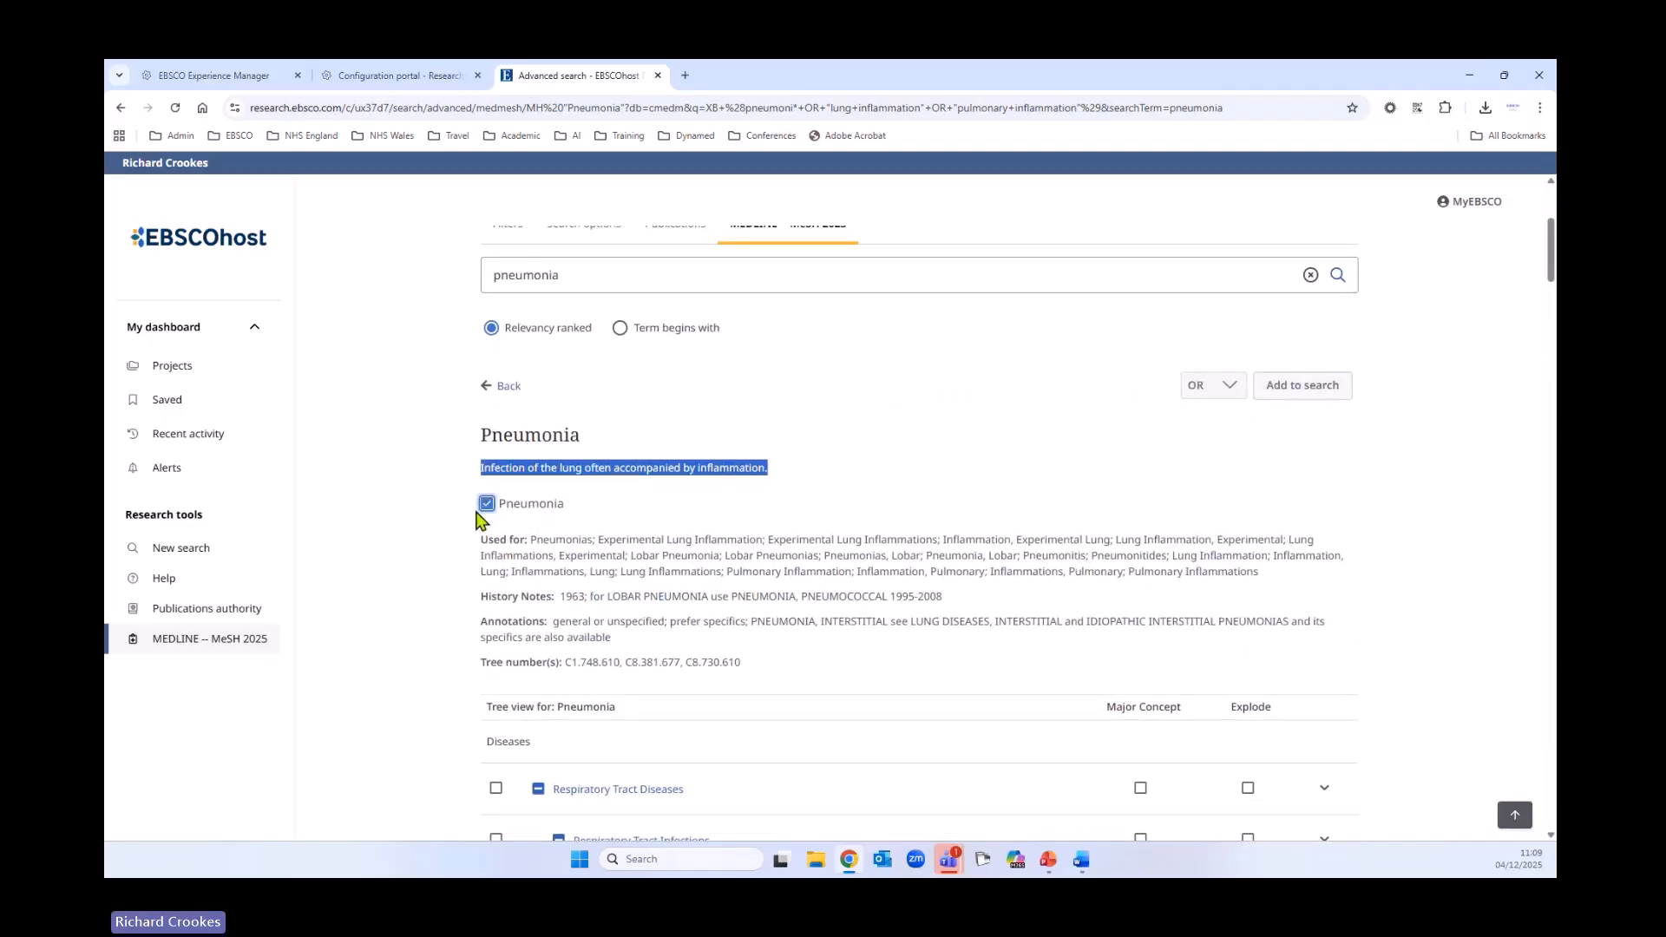
# Examine both Diseases branches of the tree view to see which narrower headings the exploded Pneumonia term covers
pyautogui.scroll(-12, 443, 548)
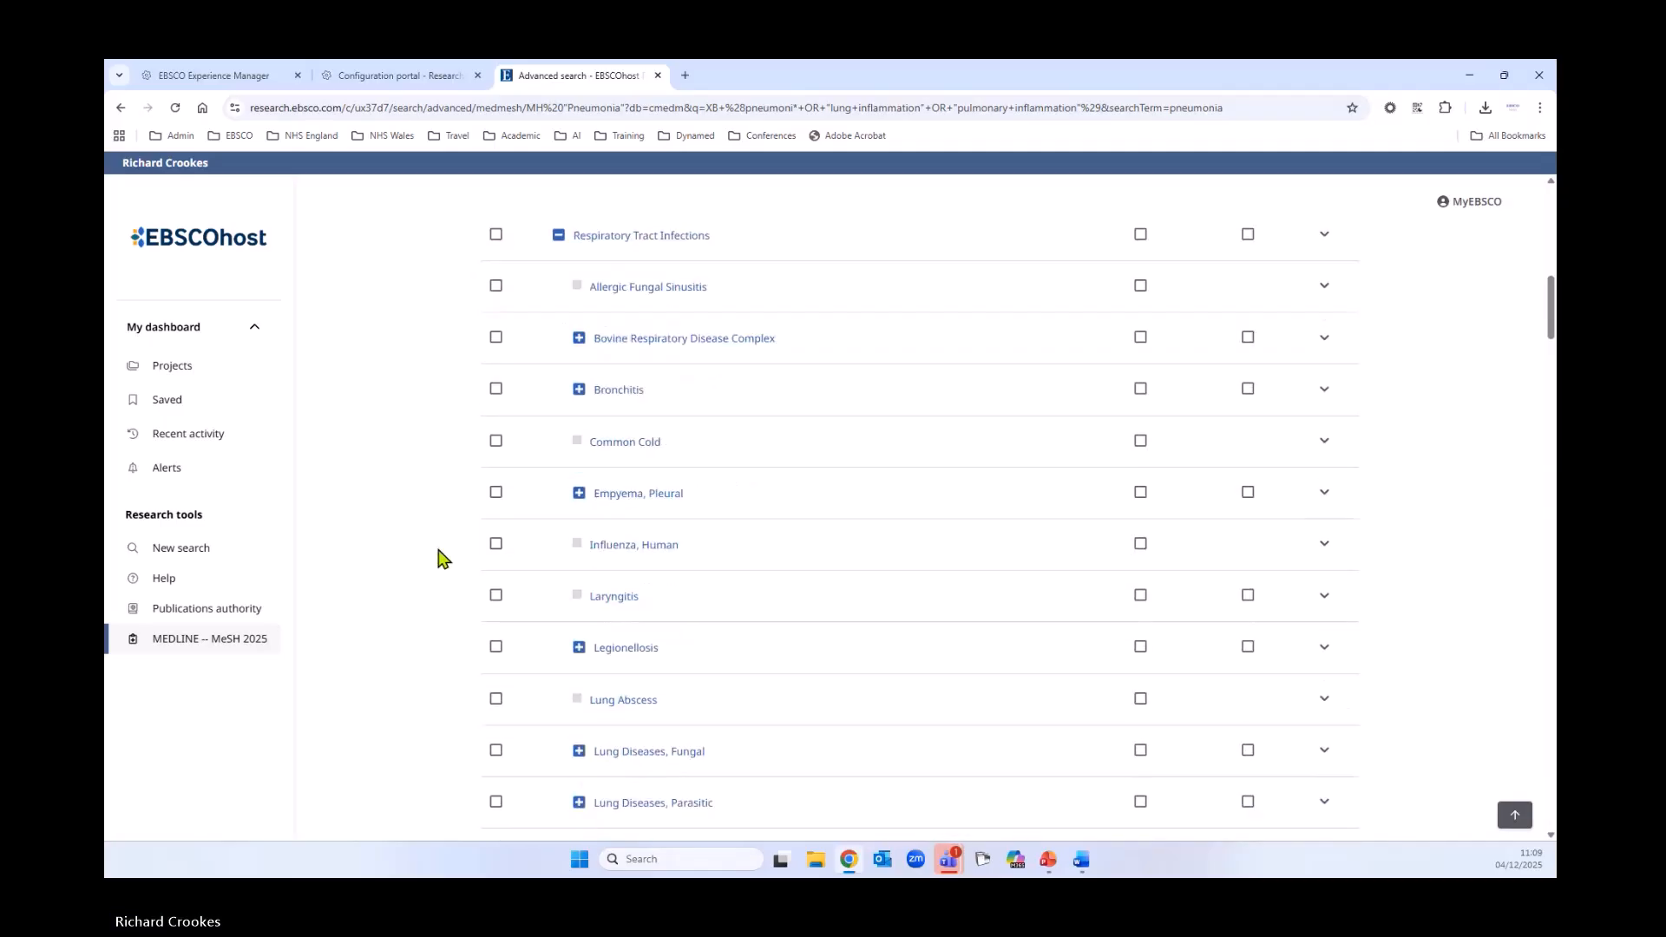
pyautogui.scroll(-2, 440, 558)
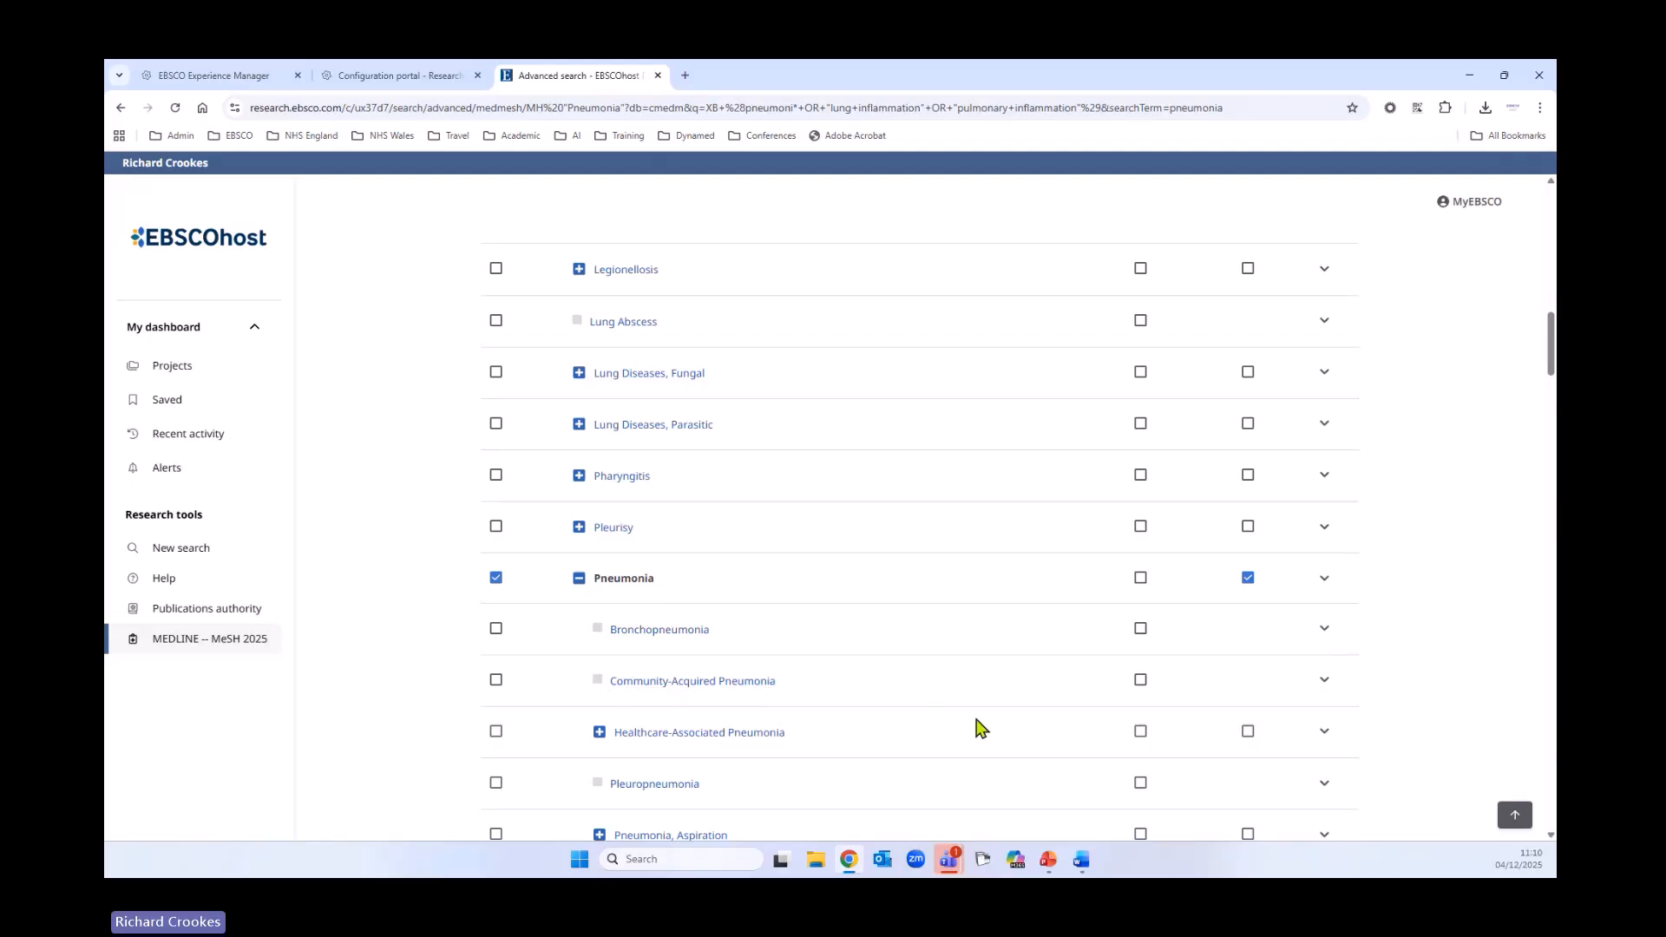
pyautogui.scroll(-6, 1503, 576)
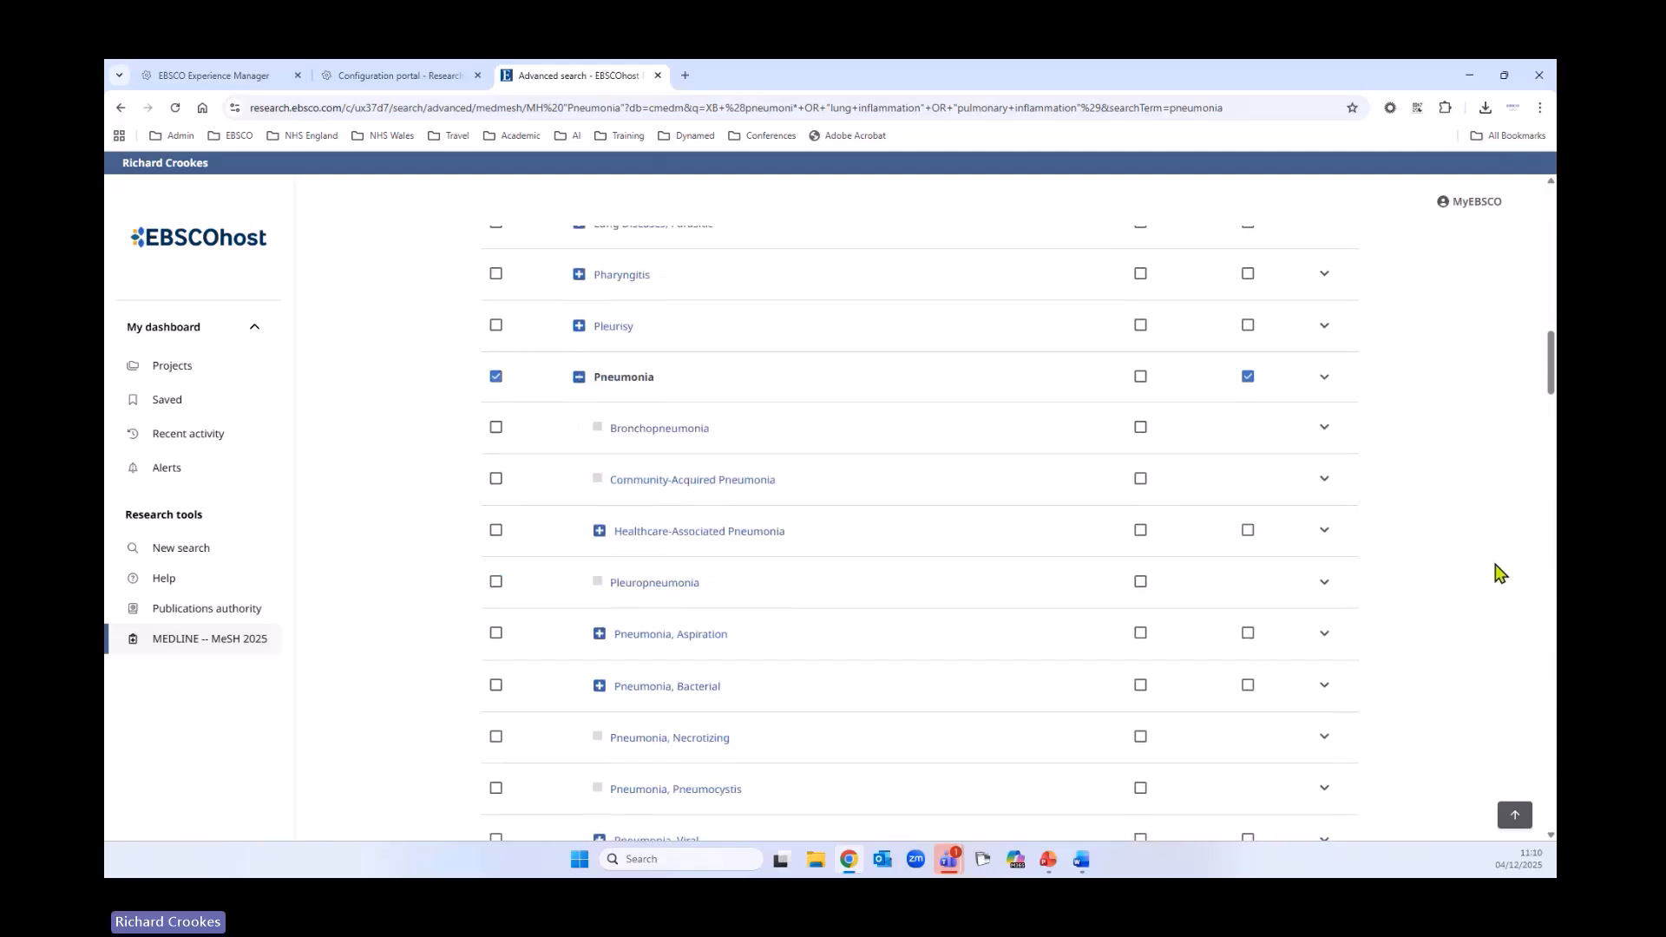
pyautogui.scroll(-5, 1497, 576)
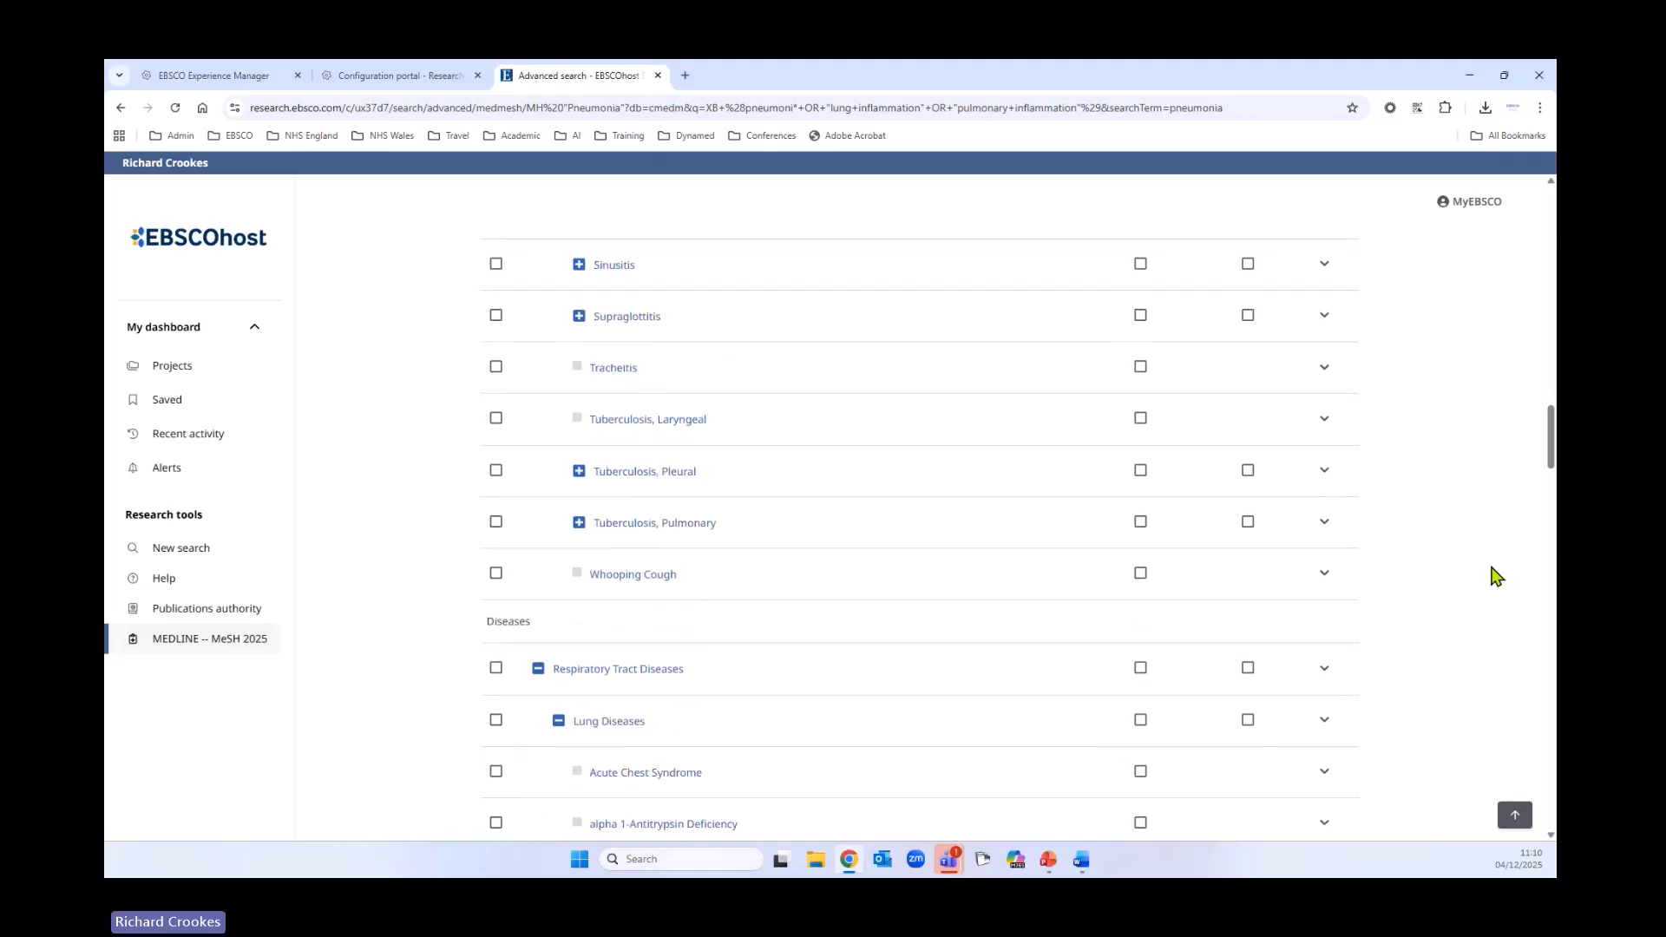
pyautogui.scroll(-4, 1497, 576)
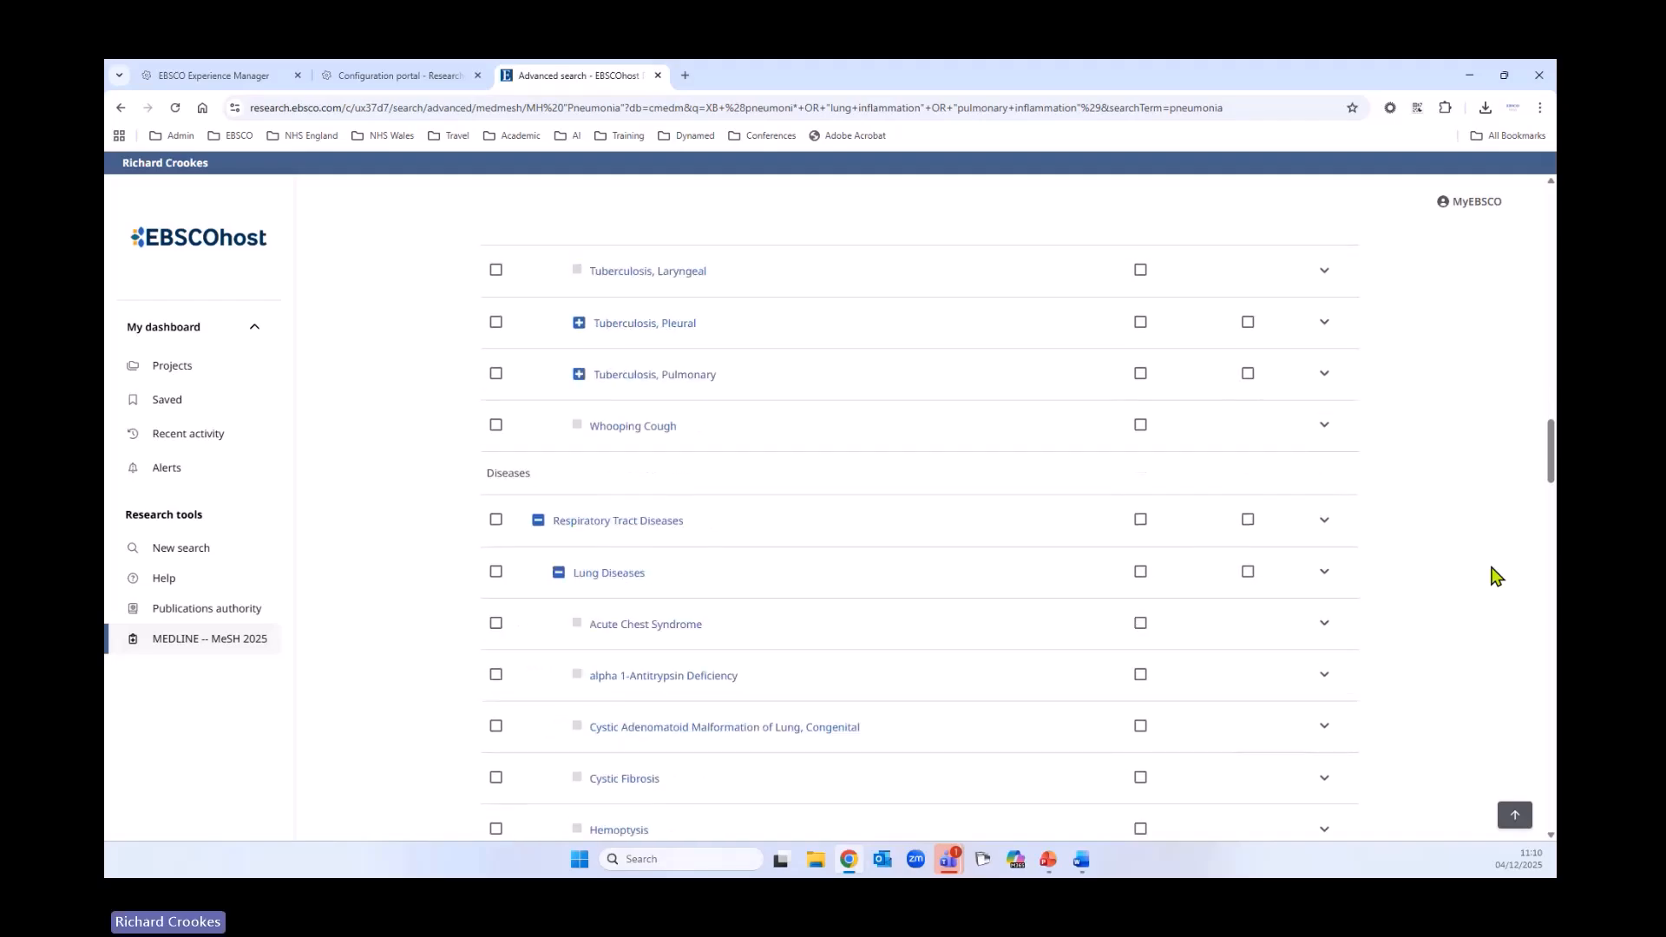
pyautogui.scroll(-3, 1496, 576)
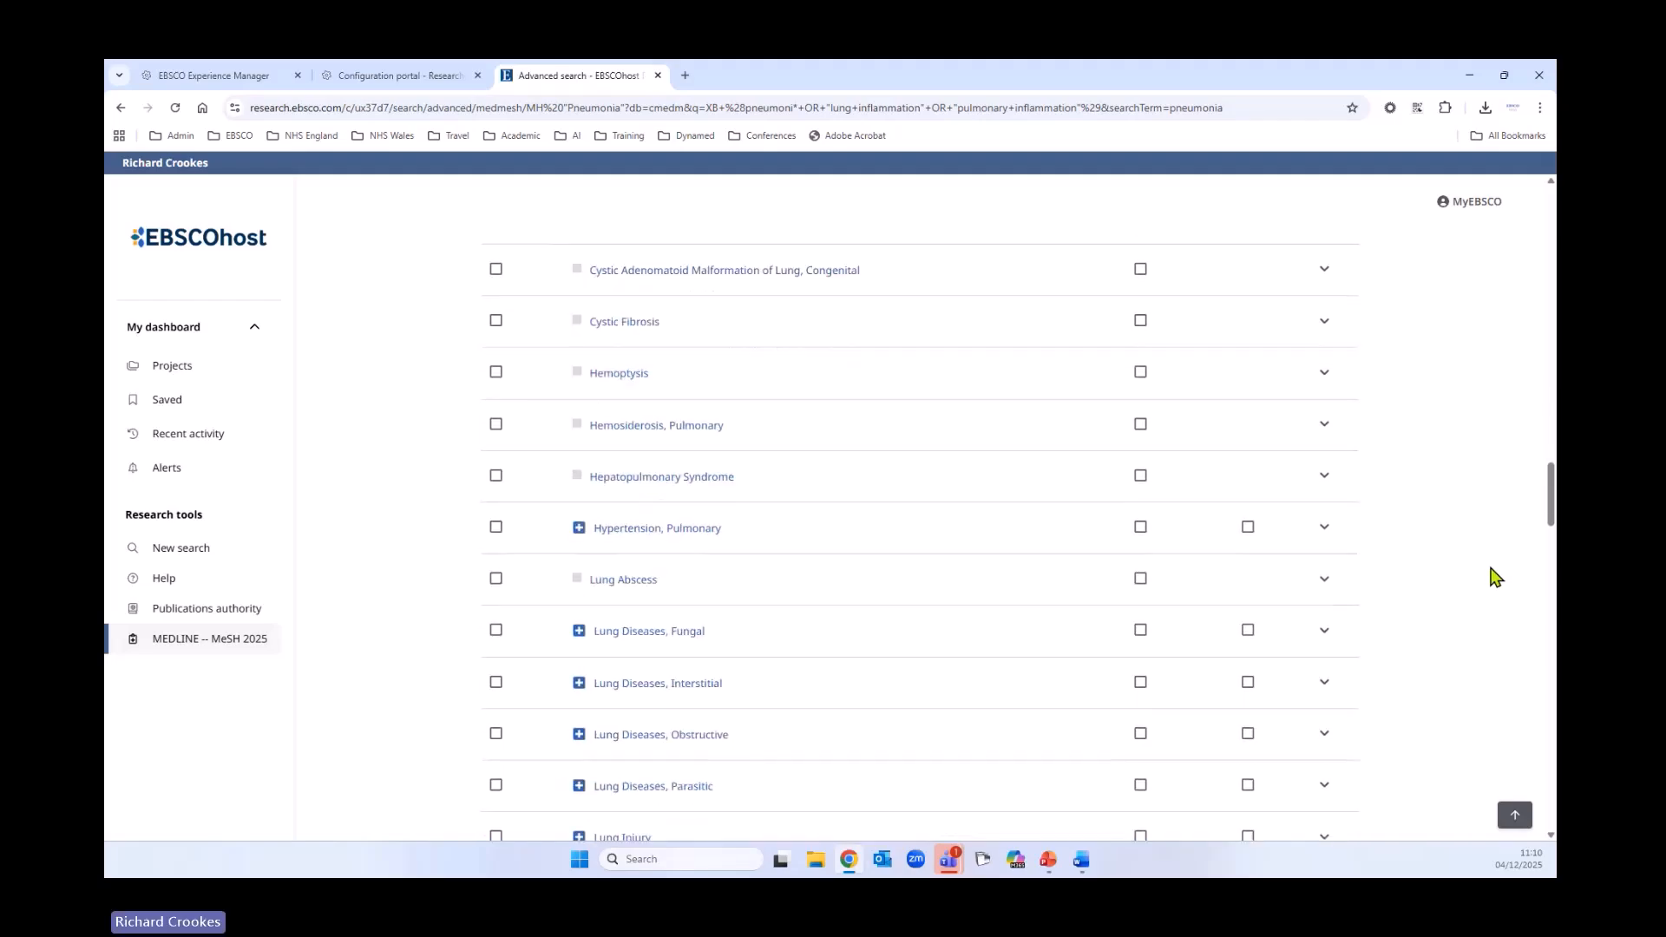
pyautogui.scroll(-4, 1496, 576)
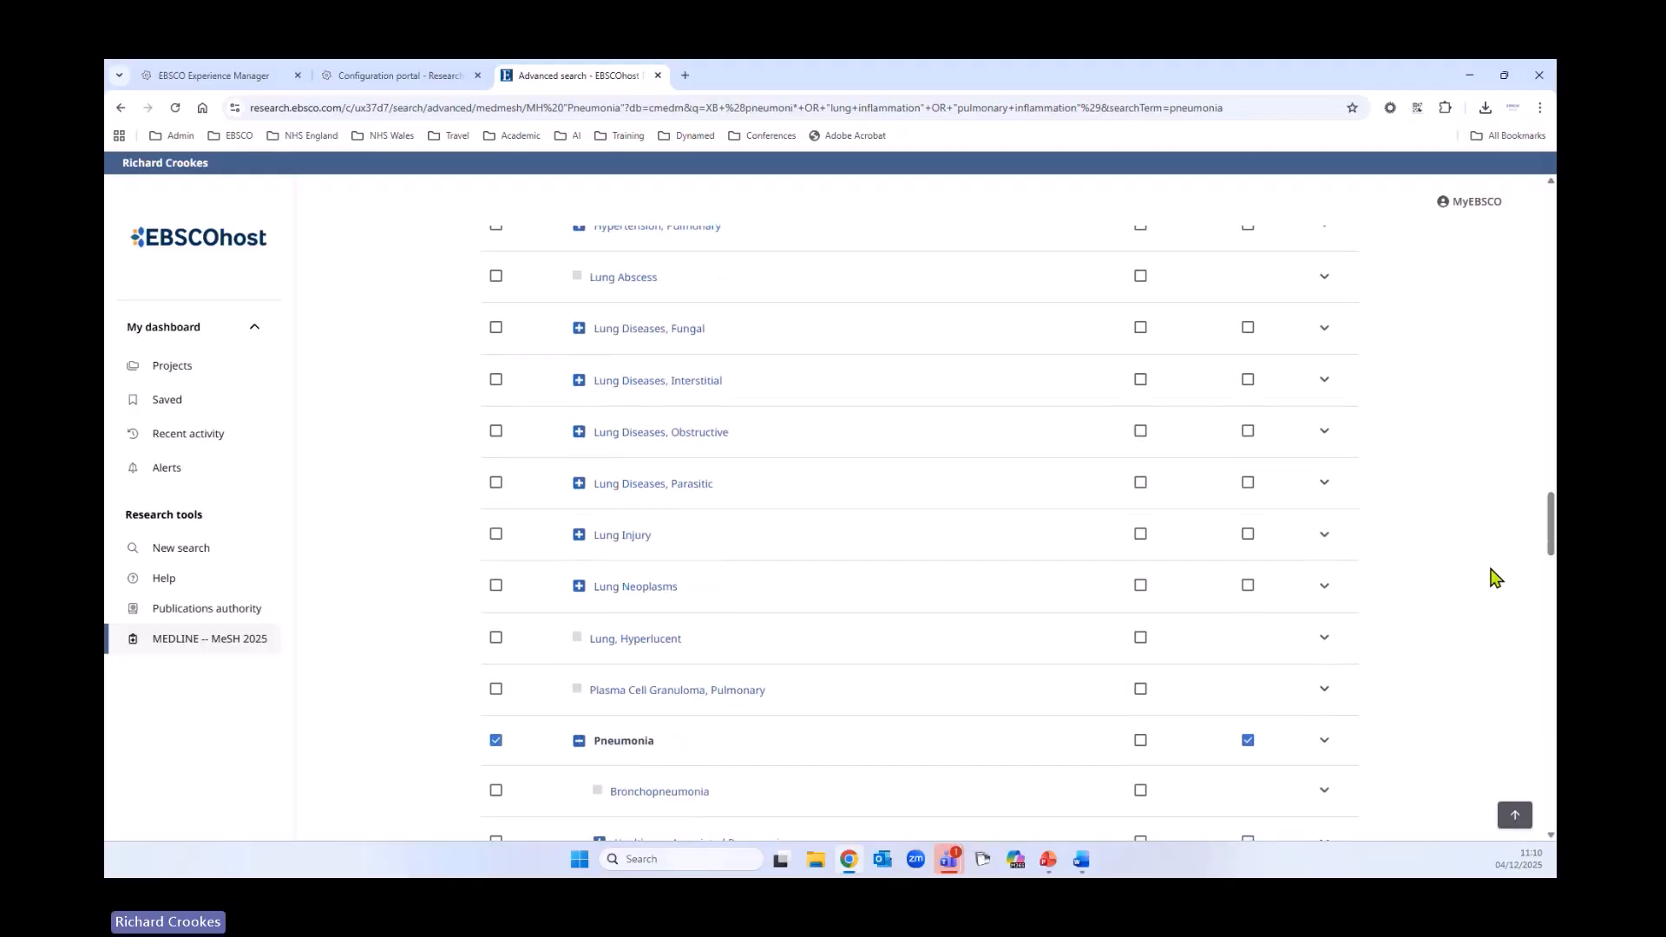
pyautogui.scroll(-3, 1494, 576)
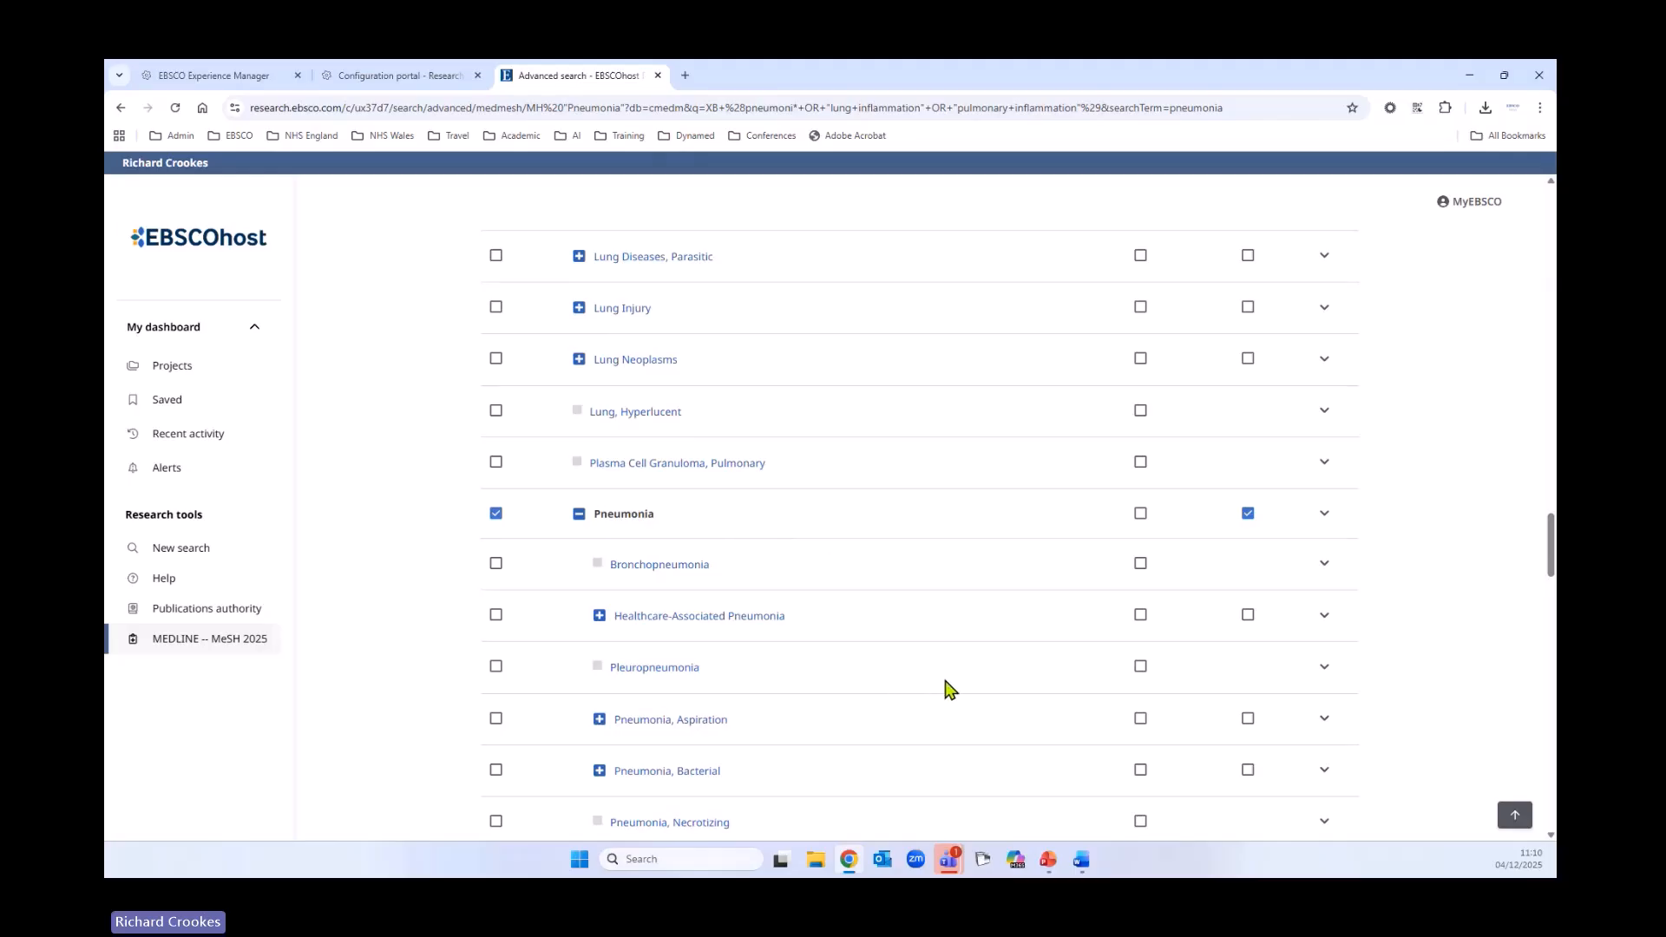
pyautogui.scroll(-2, 950, 690)
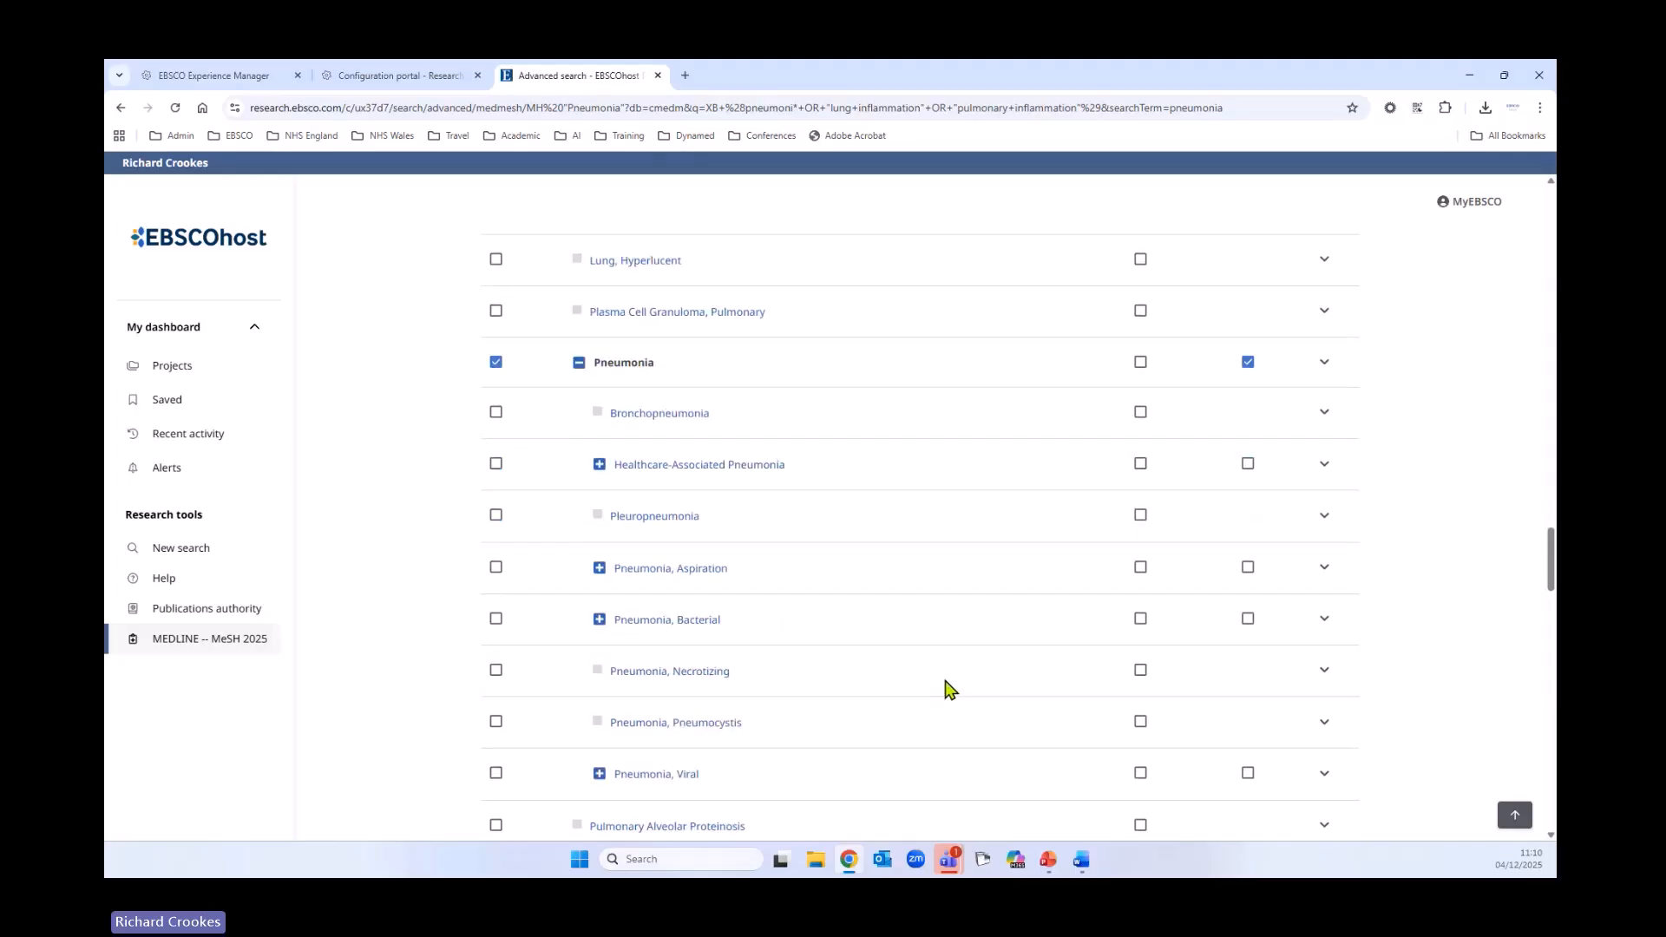
pyautogui.scroll(-4, 945, 676)
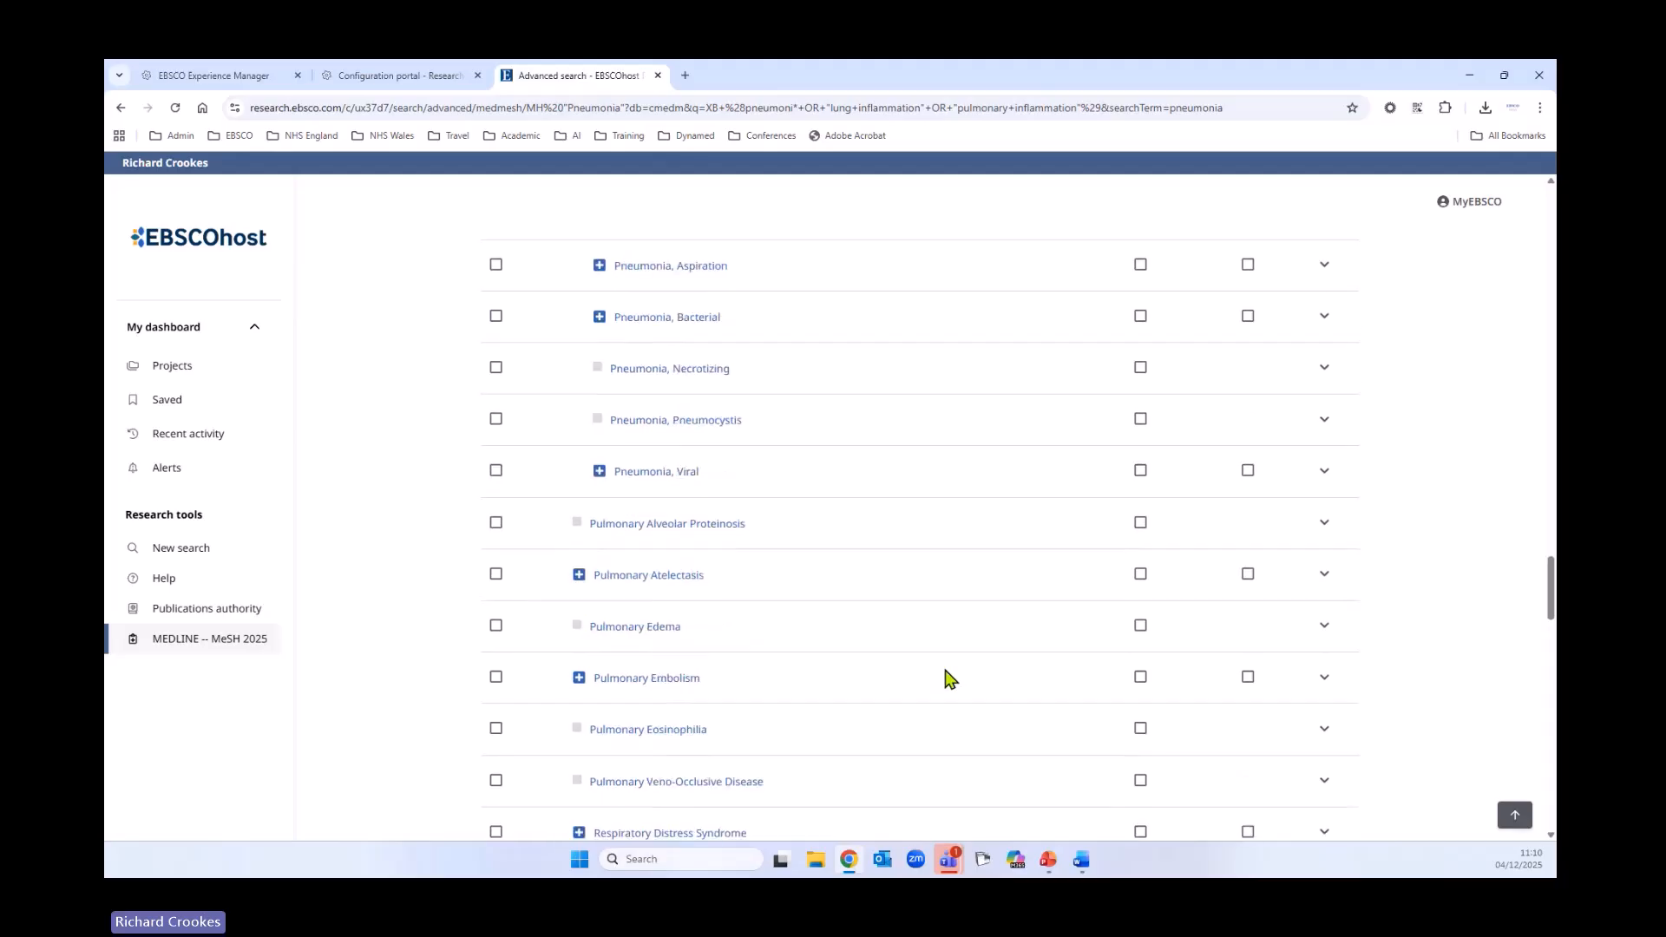
pyautogui.scroll(-2, 945, 677)
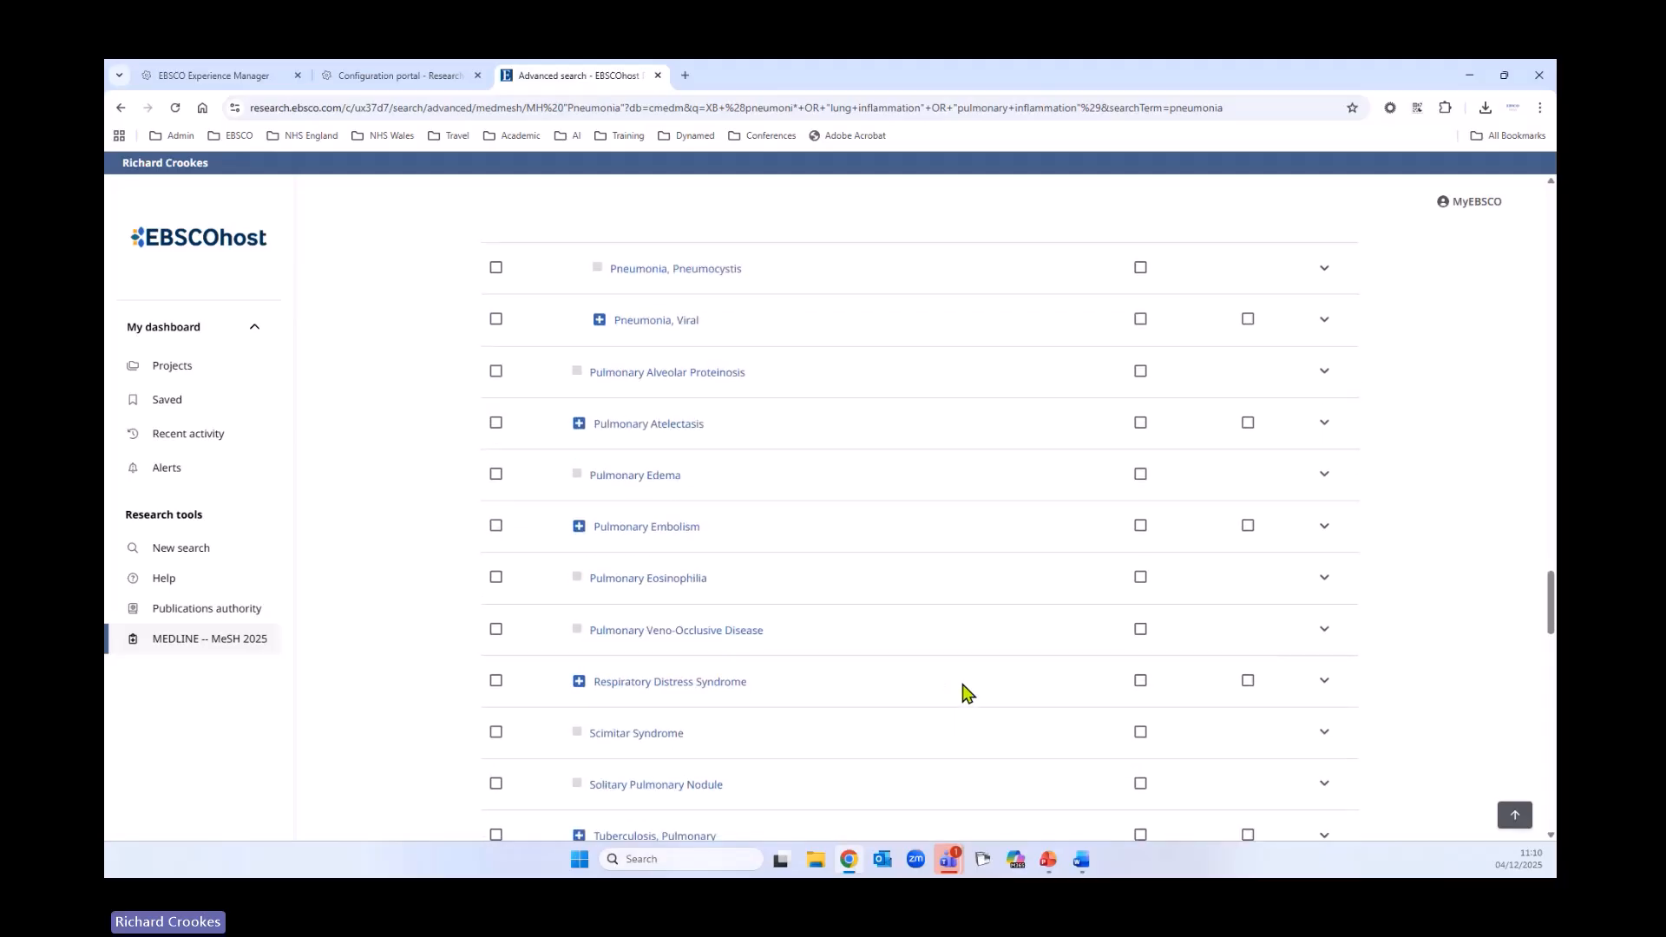
# Add the exploded heading to the search as MH "Pneumonia+" and run it
pyautogui.click(1517, 816)
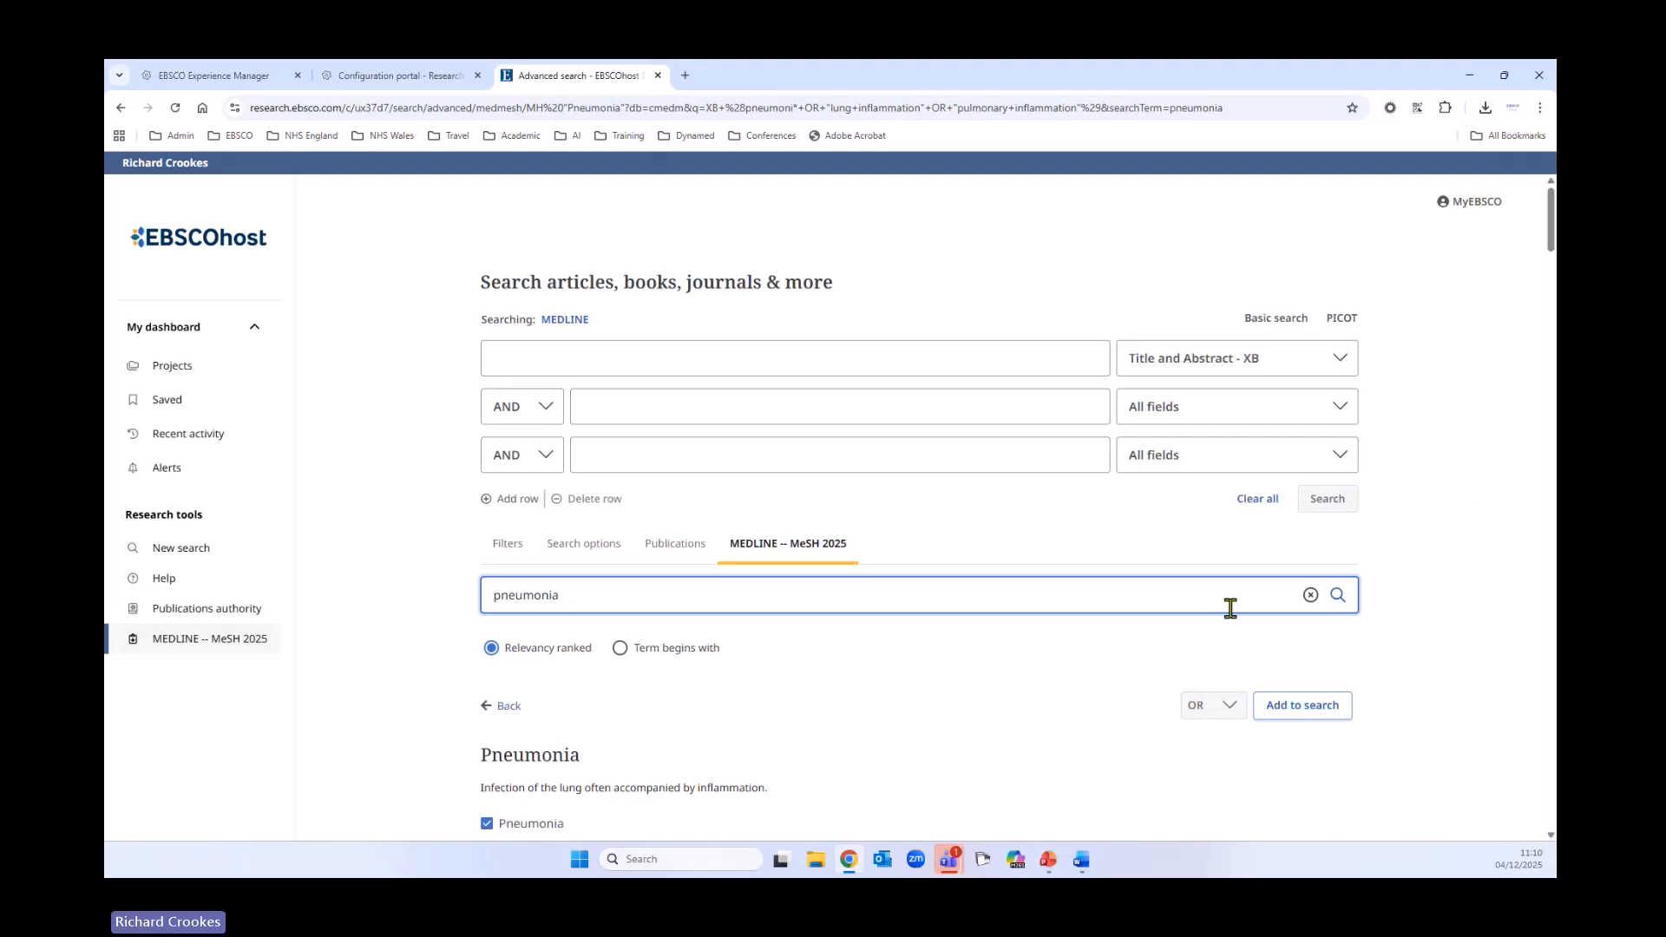
pyautogui.click(1283, 703)
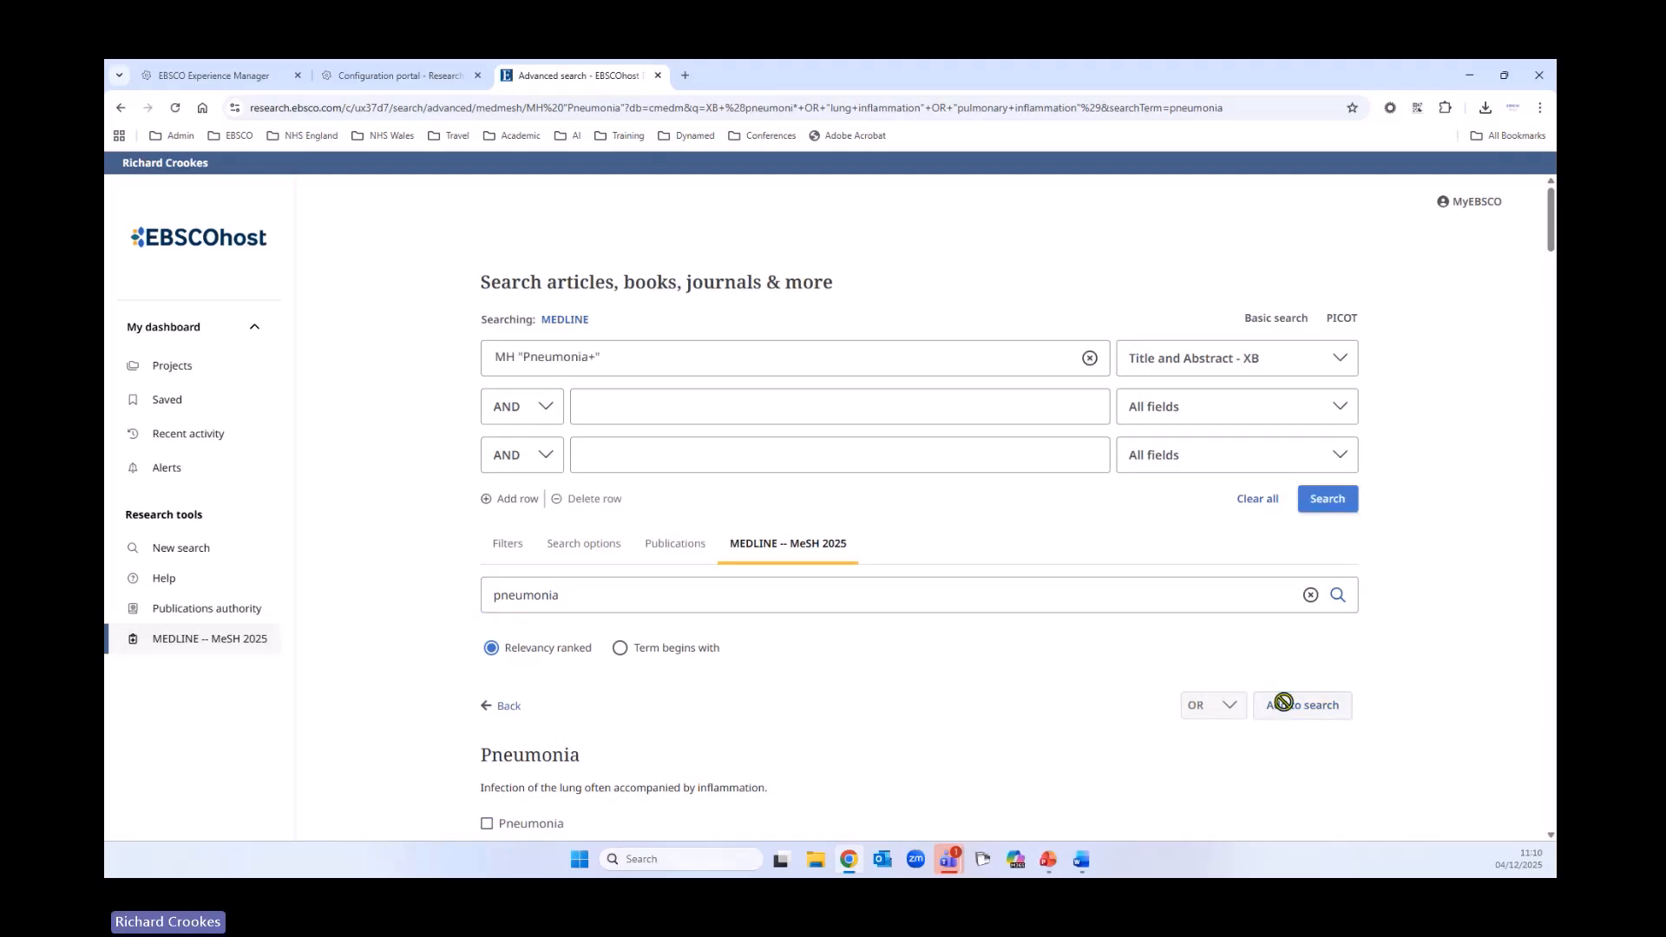
pyautogui.click(1324, 500)
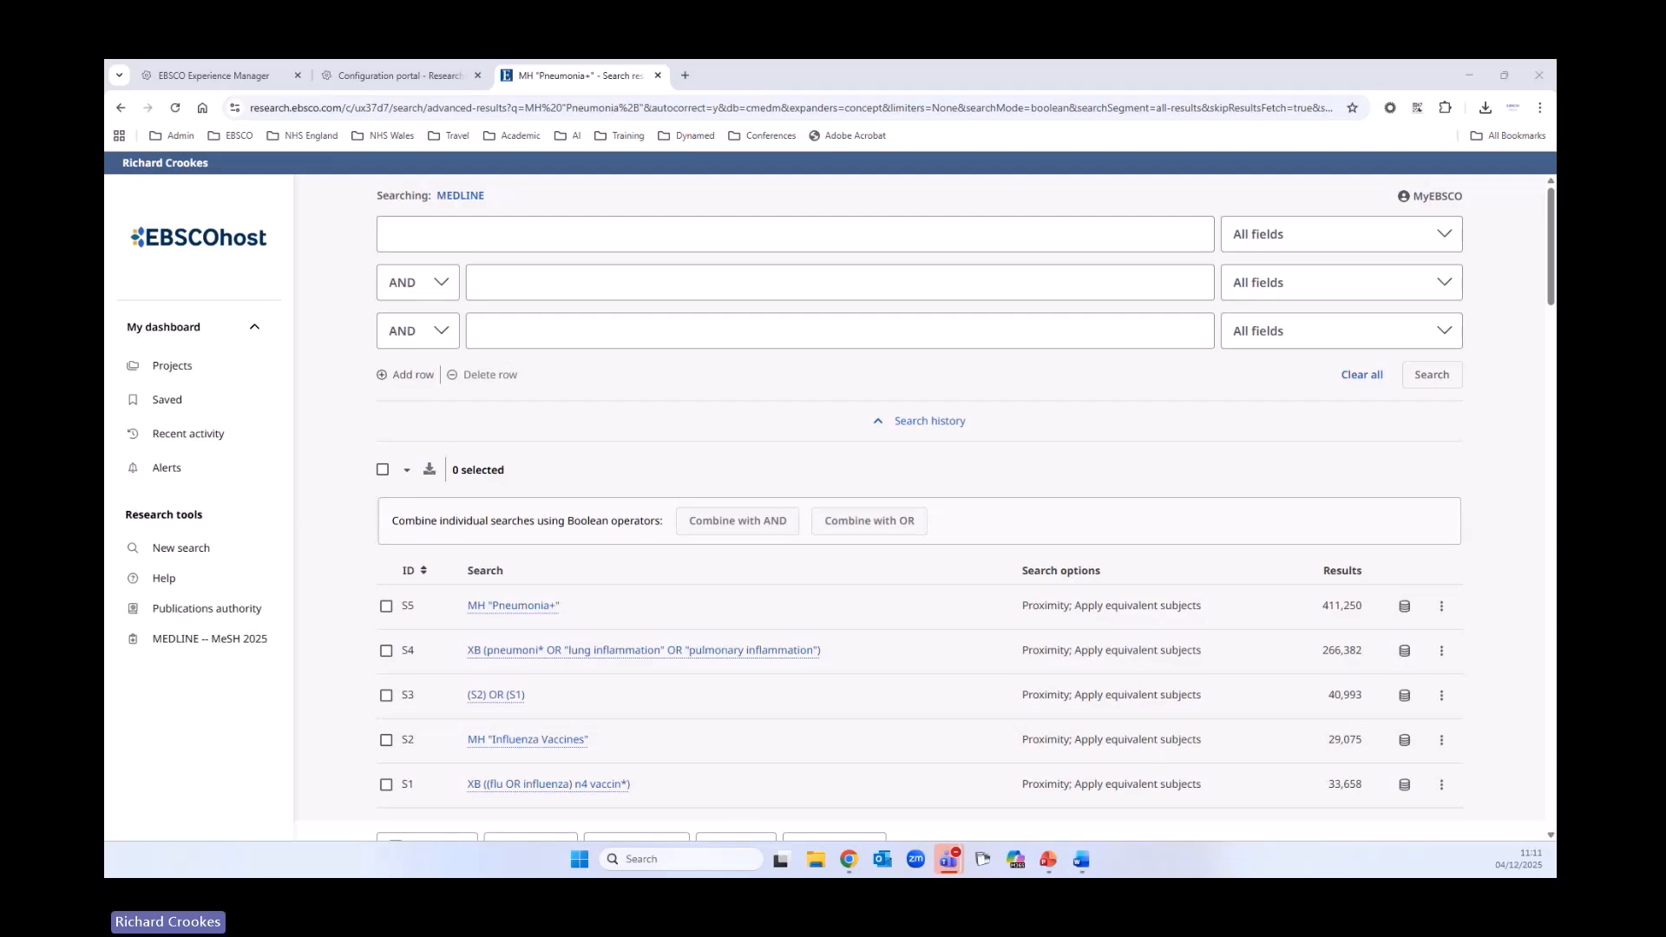
# Combine searches S4 and S5 from the search history with OR and run the combined search
pyautogui.scroll(-2, 733, 564)
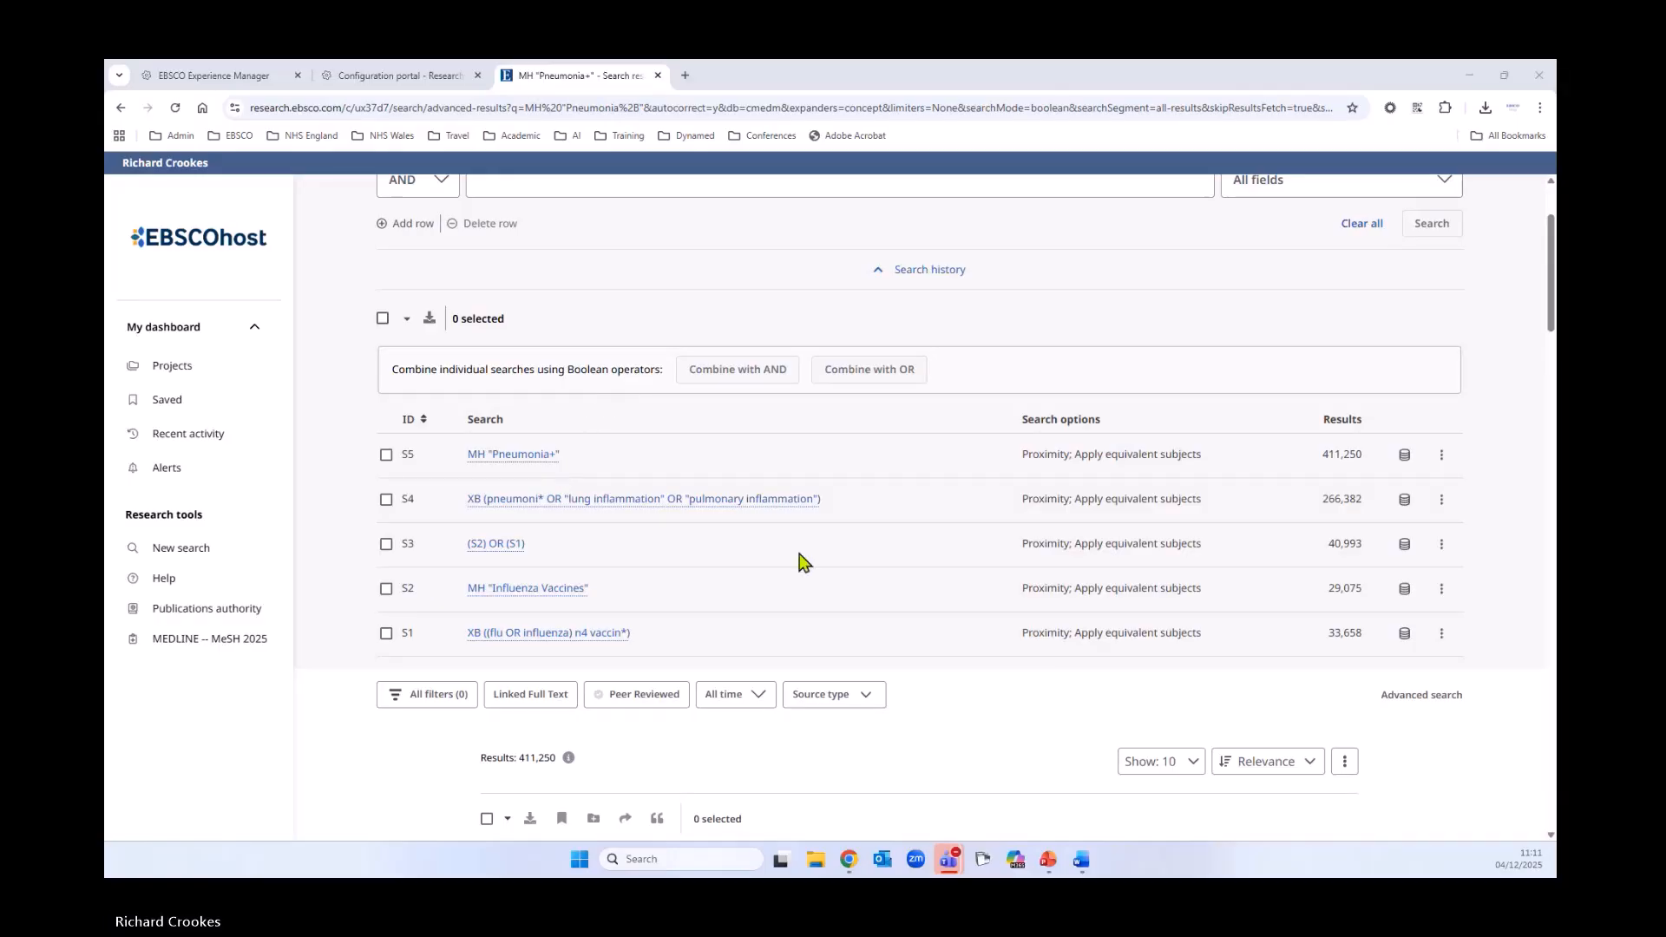
pyautogui.scroll(2, 799, 558)
pyautogui.scroll(-3, 846, 524)
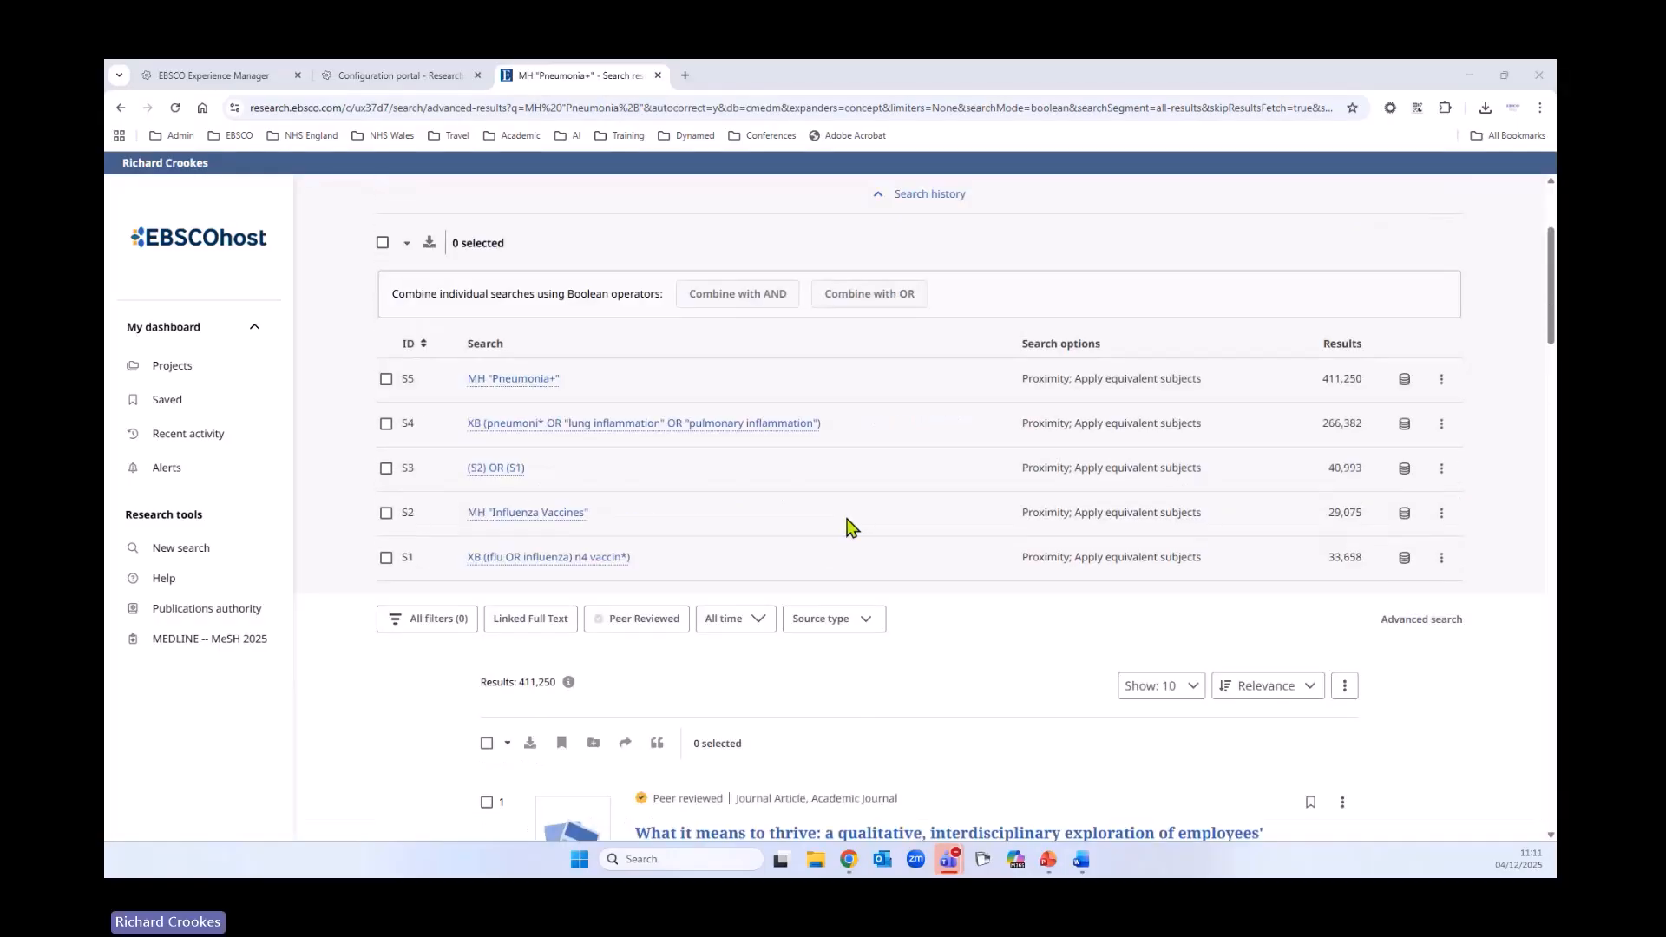
pyautogui.click(386, 423)
pyautogui.click(386, 379)
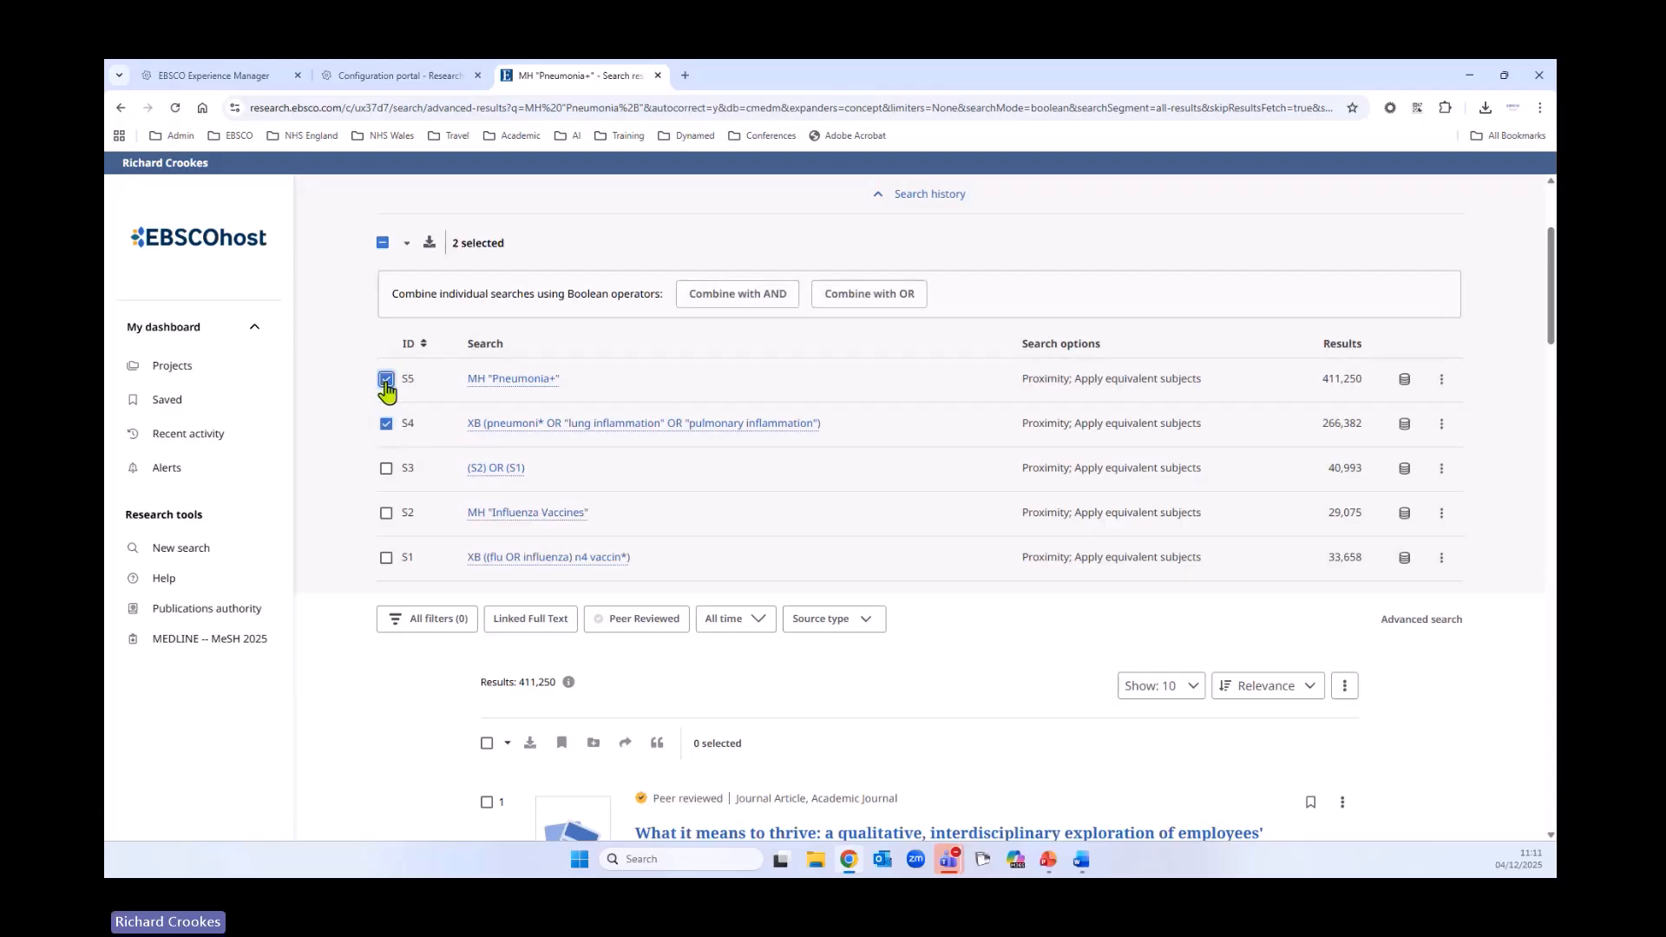
pyautogui.click(854, 299)
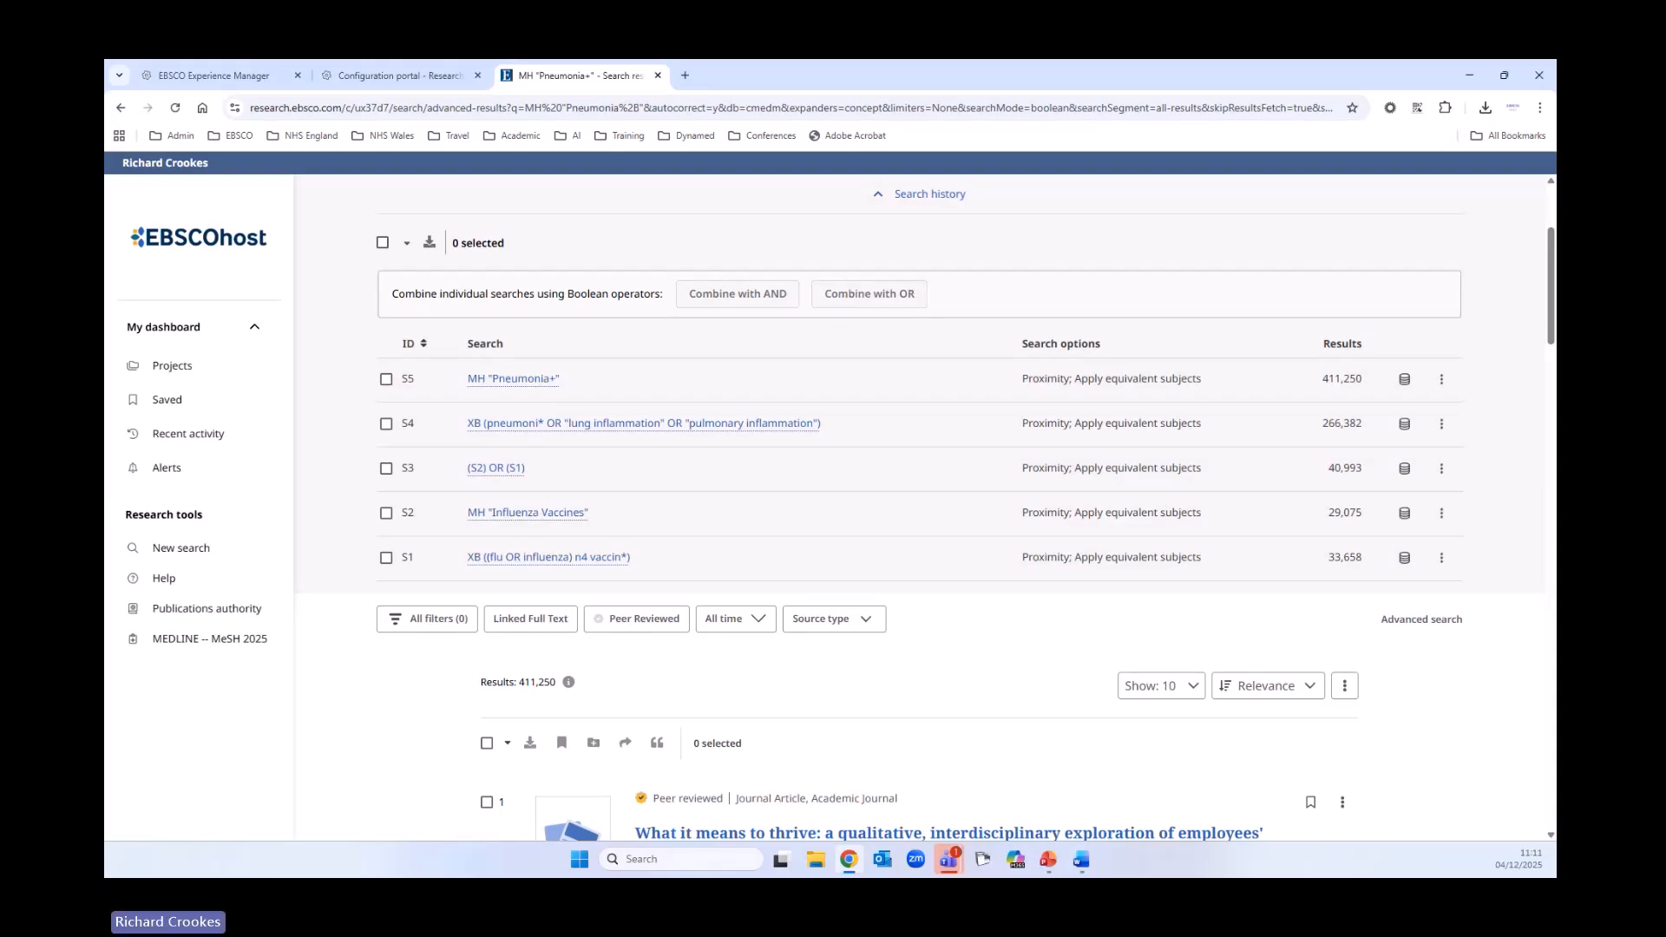
pyautogui.hotkey('alt', 'Tab')
pyautogui.scroll(1, 800, 549)
pyautogui.scroll(2, 800, 549)
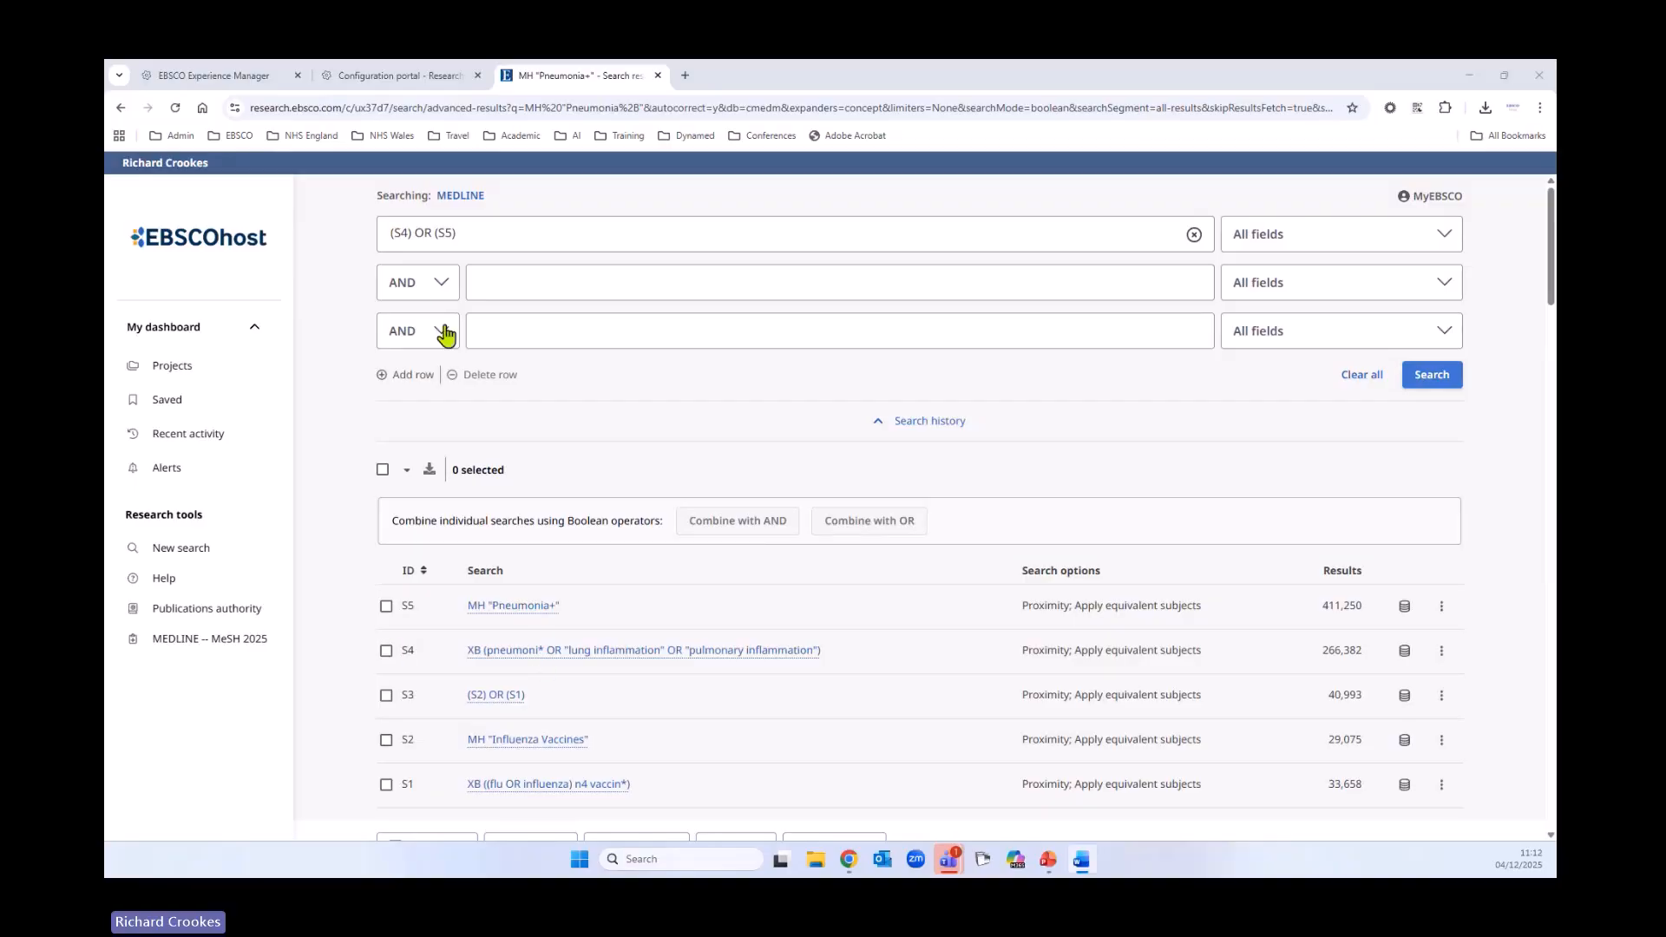
pyautogui.click(1432, 375)
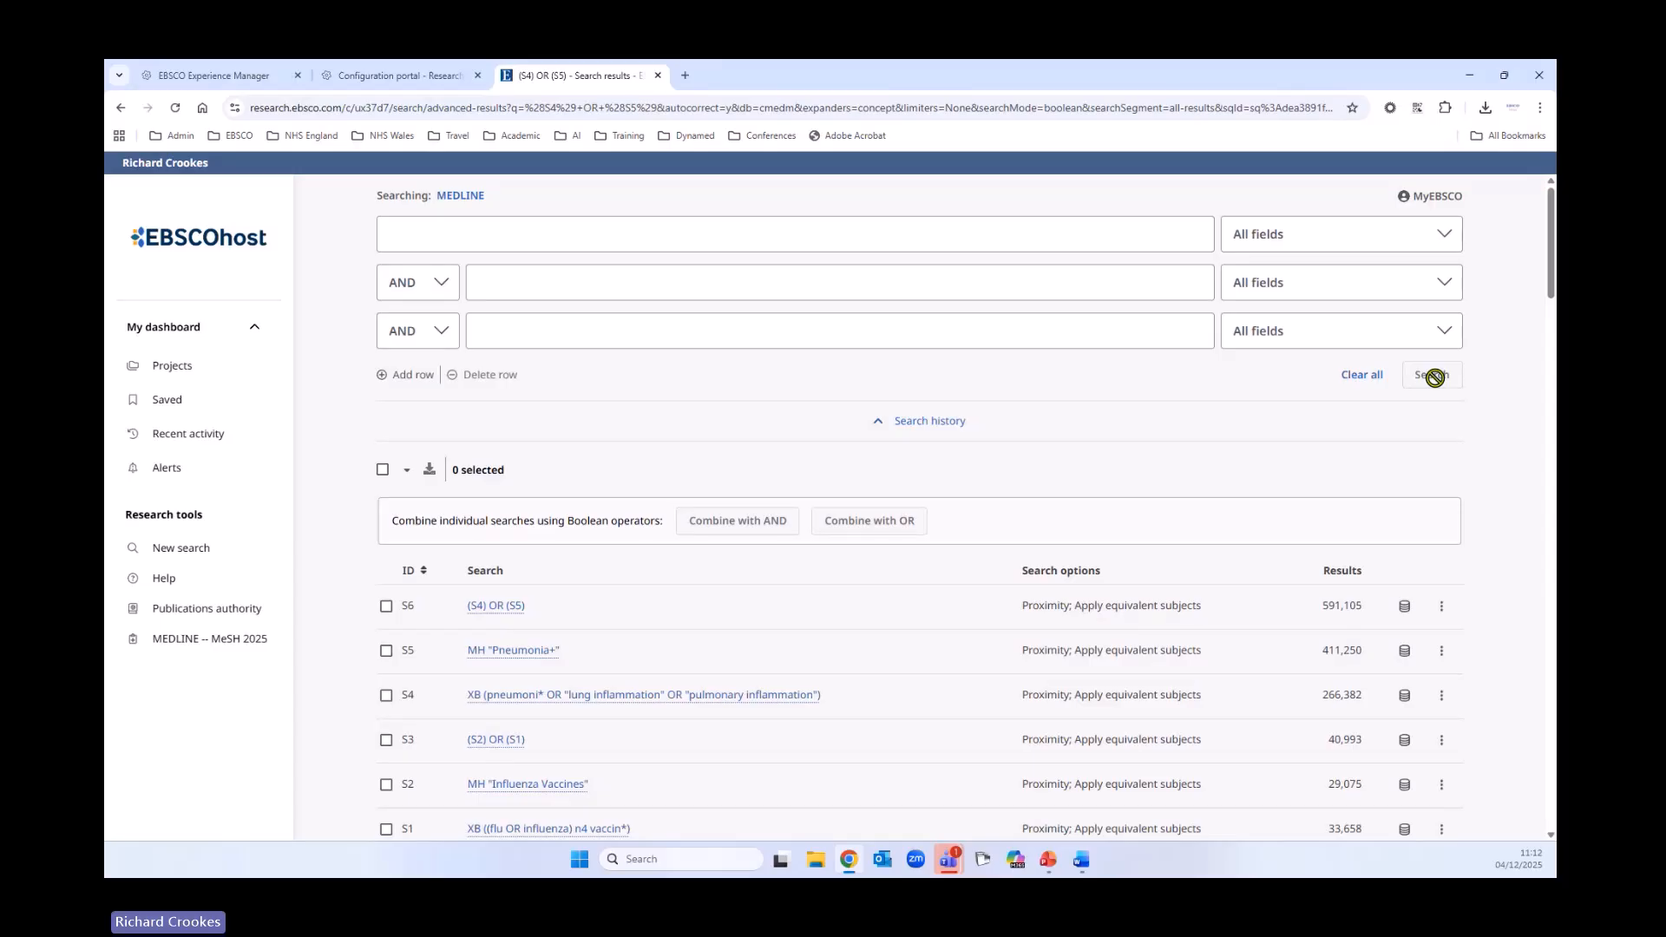
# Sort the search history by ascending ID, combine searches S3 and S6 with AND, and run the combined search
pyautogui.scroll(-3, 1117, 461)
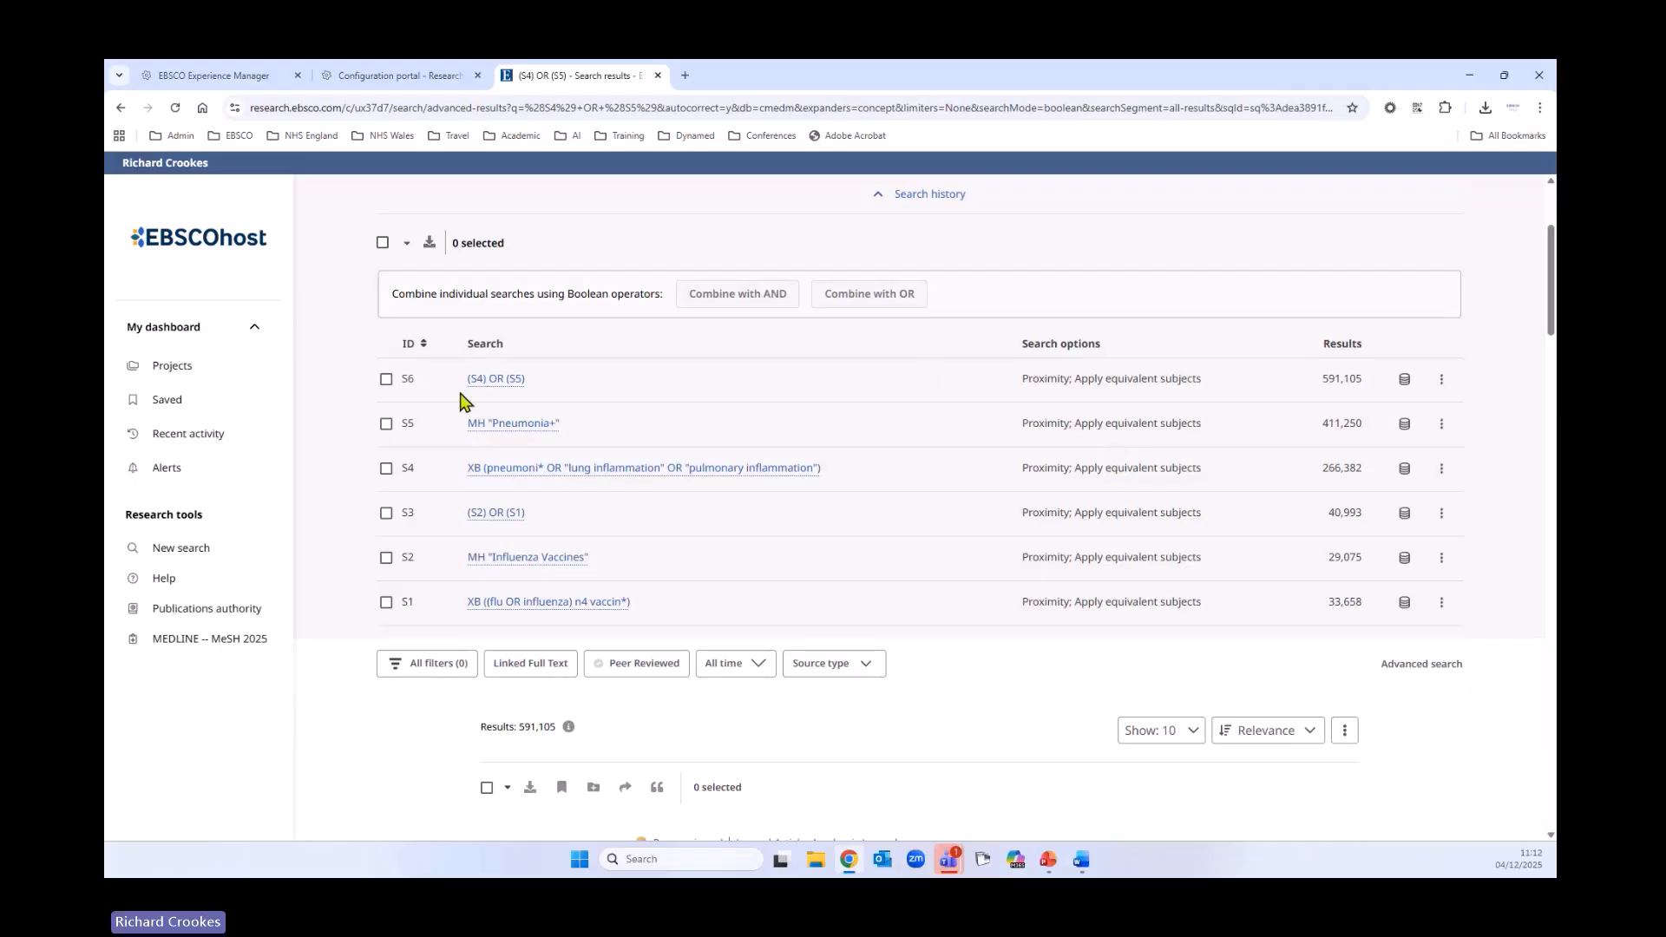
pyautogui.click(408, 347)
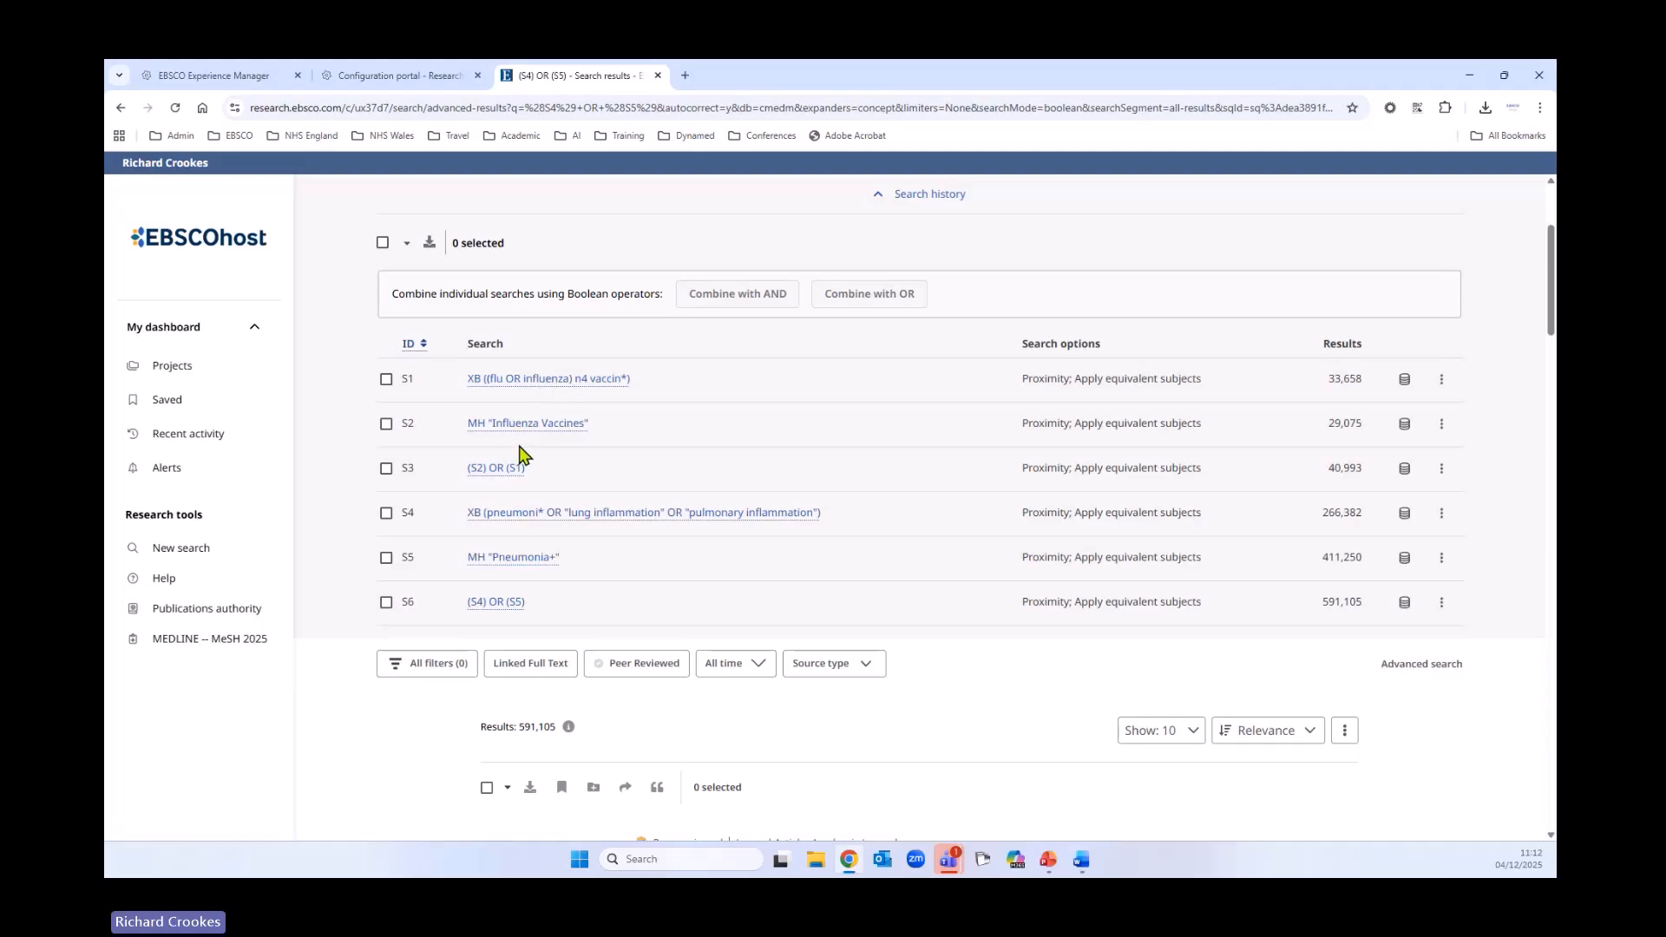
pyautogui.click(387, 469)
pyautogui.scroll(-1, 1015, 560)
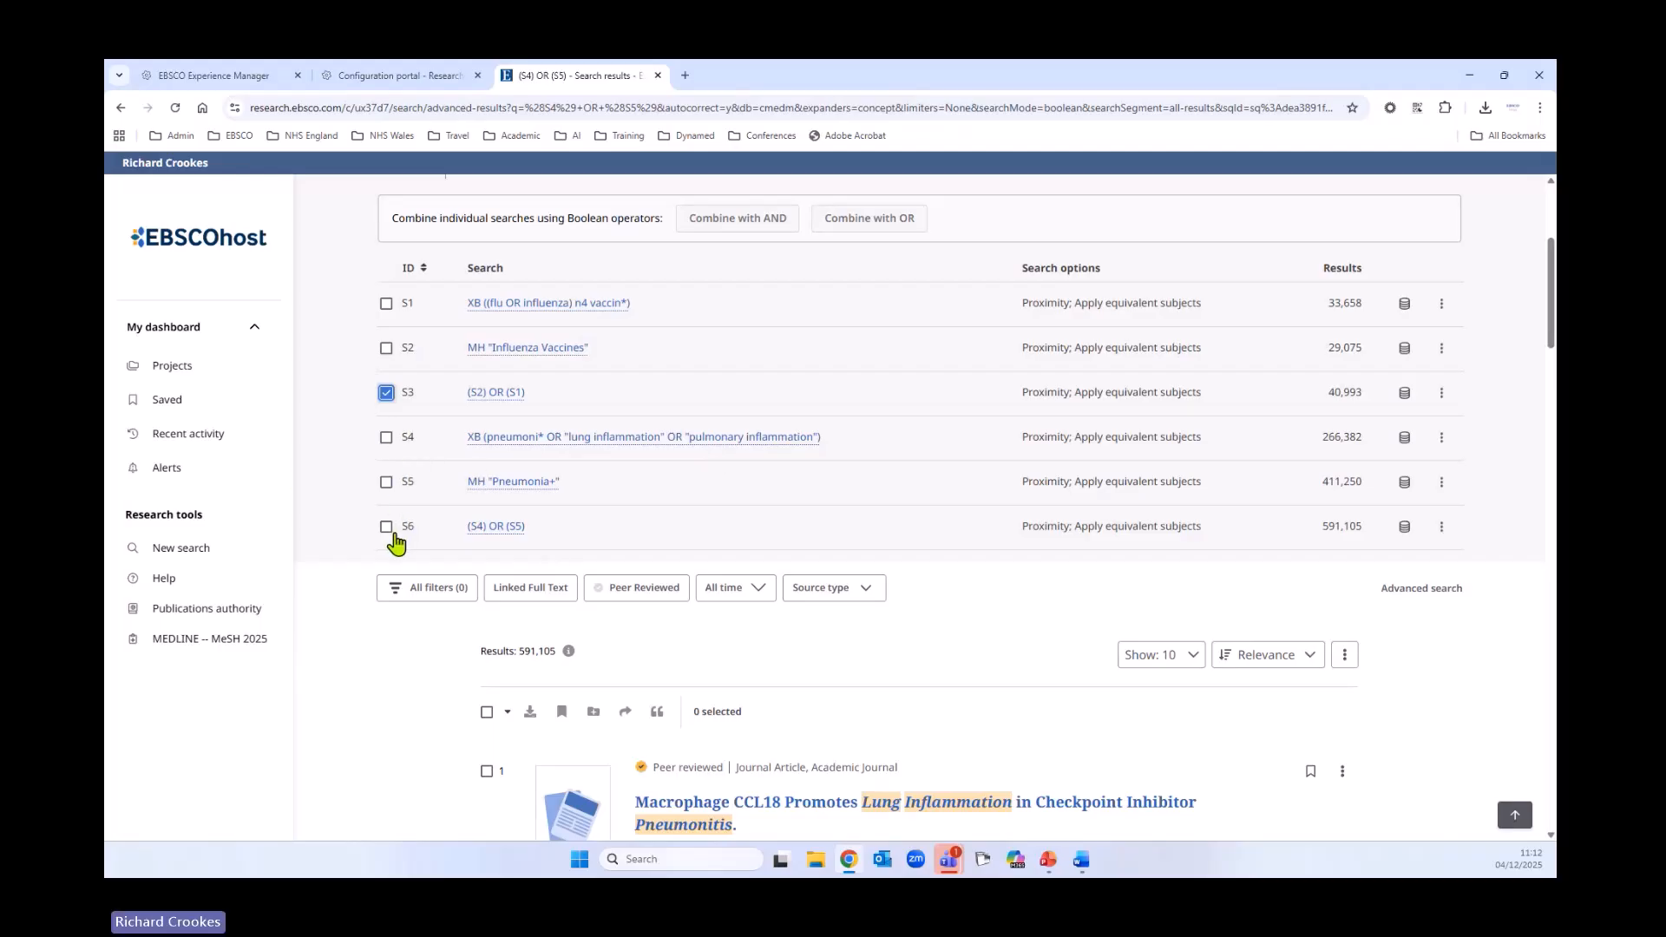
pyautogui.click(388, 529)
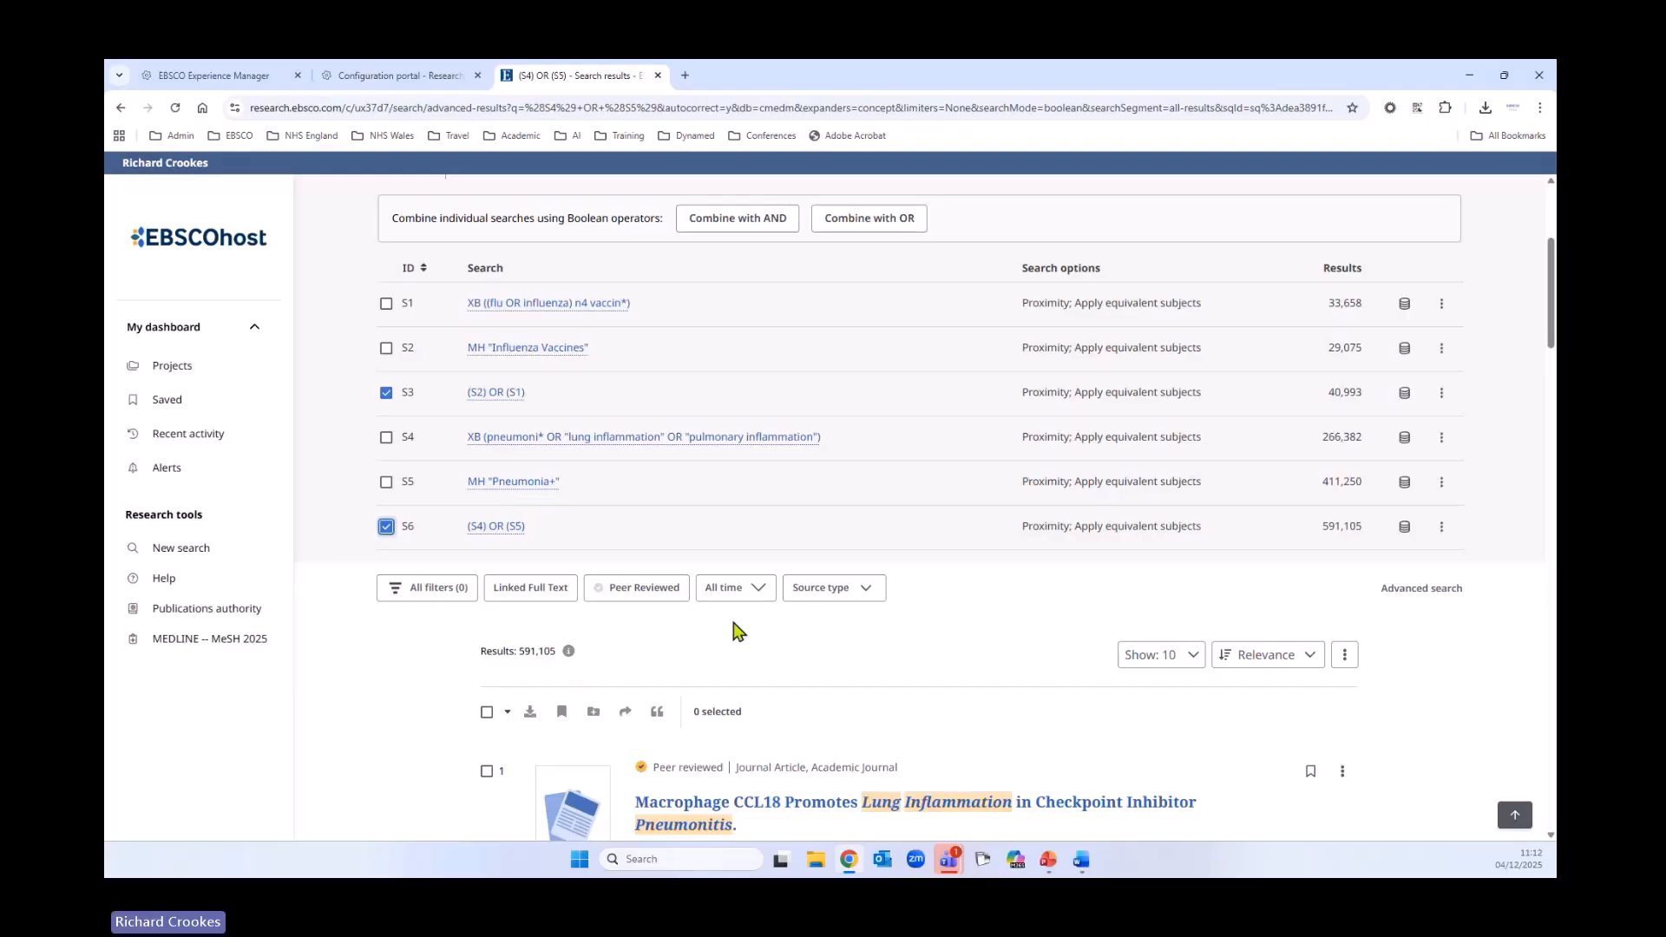
pyautogui.scroll(1, 737, 632)
pyautogui.scroll(3, 737, 632)
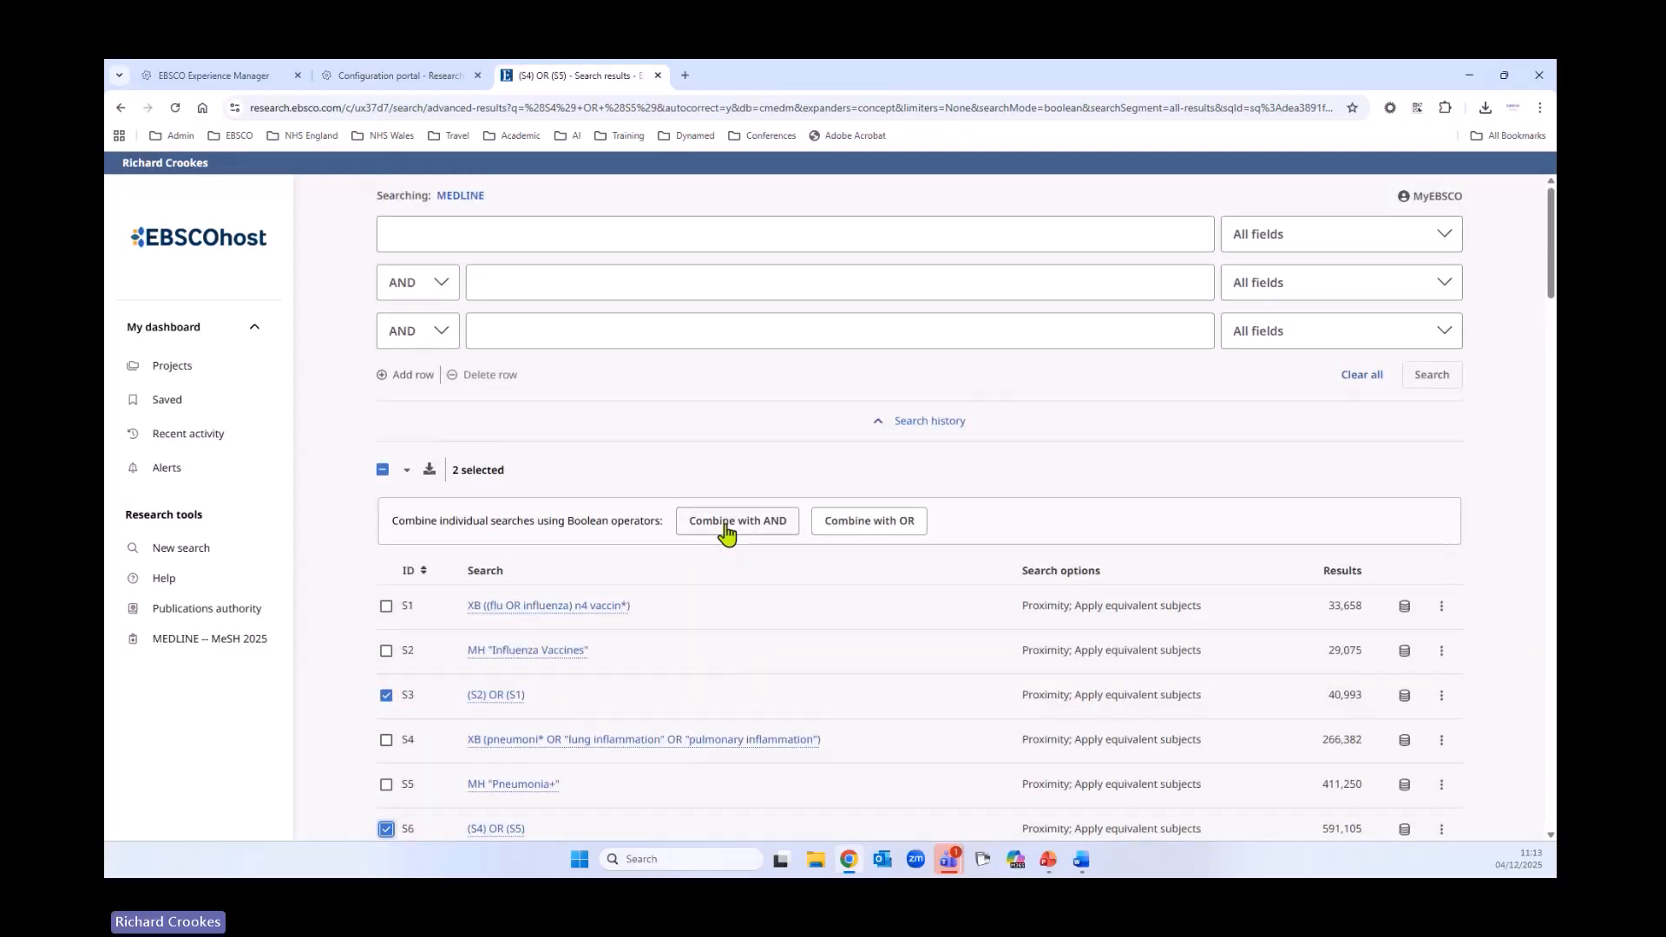
pyautogui.click(725, 522)
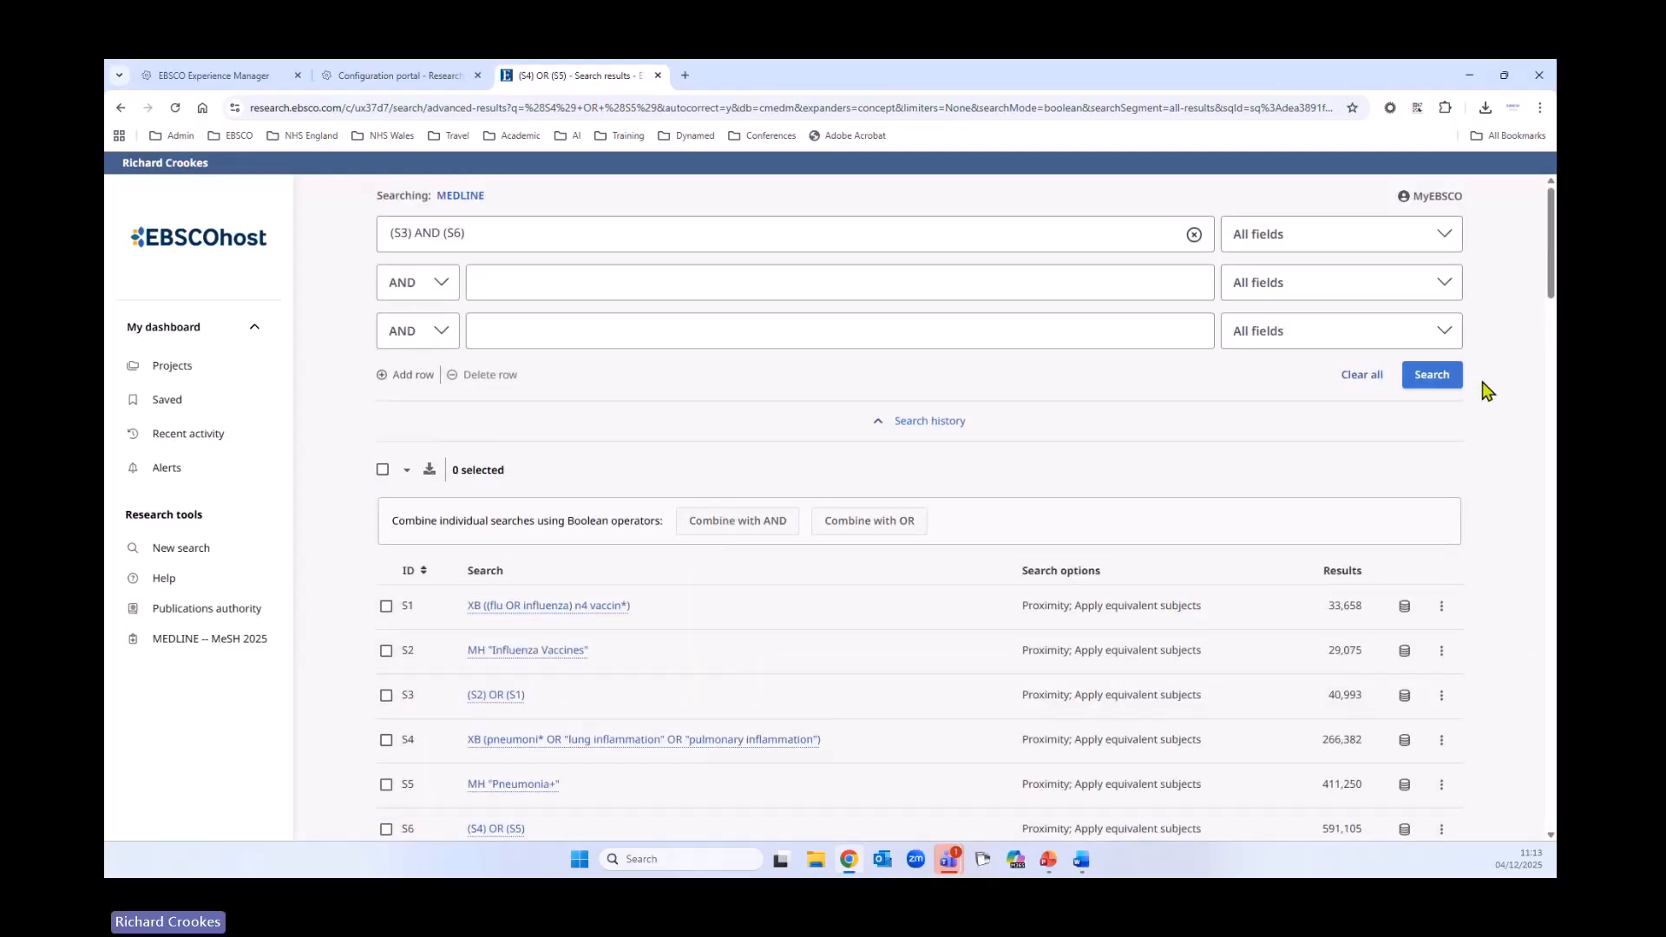
pyautogui.click(1429, 383)
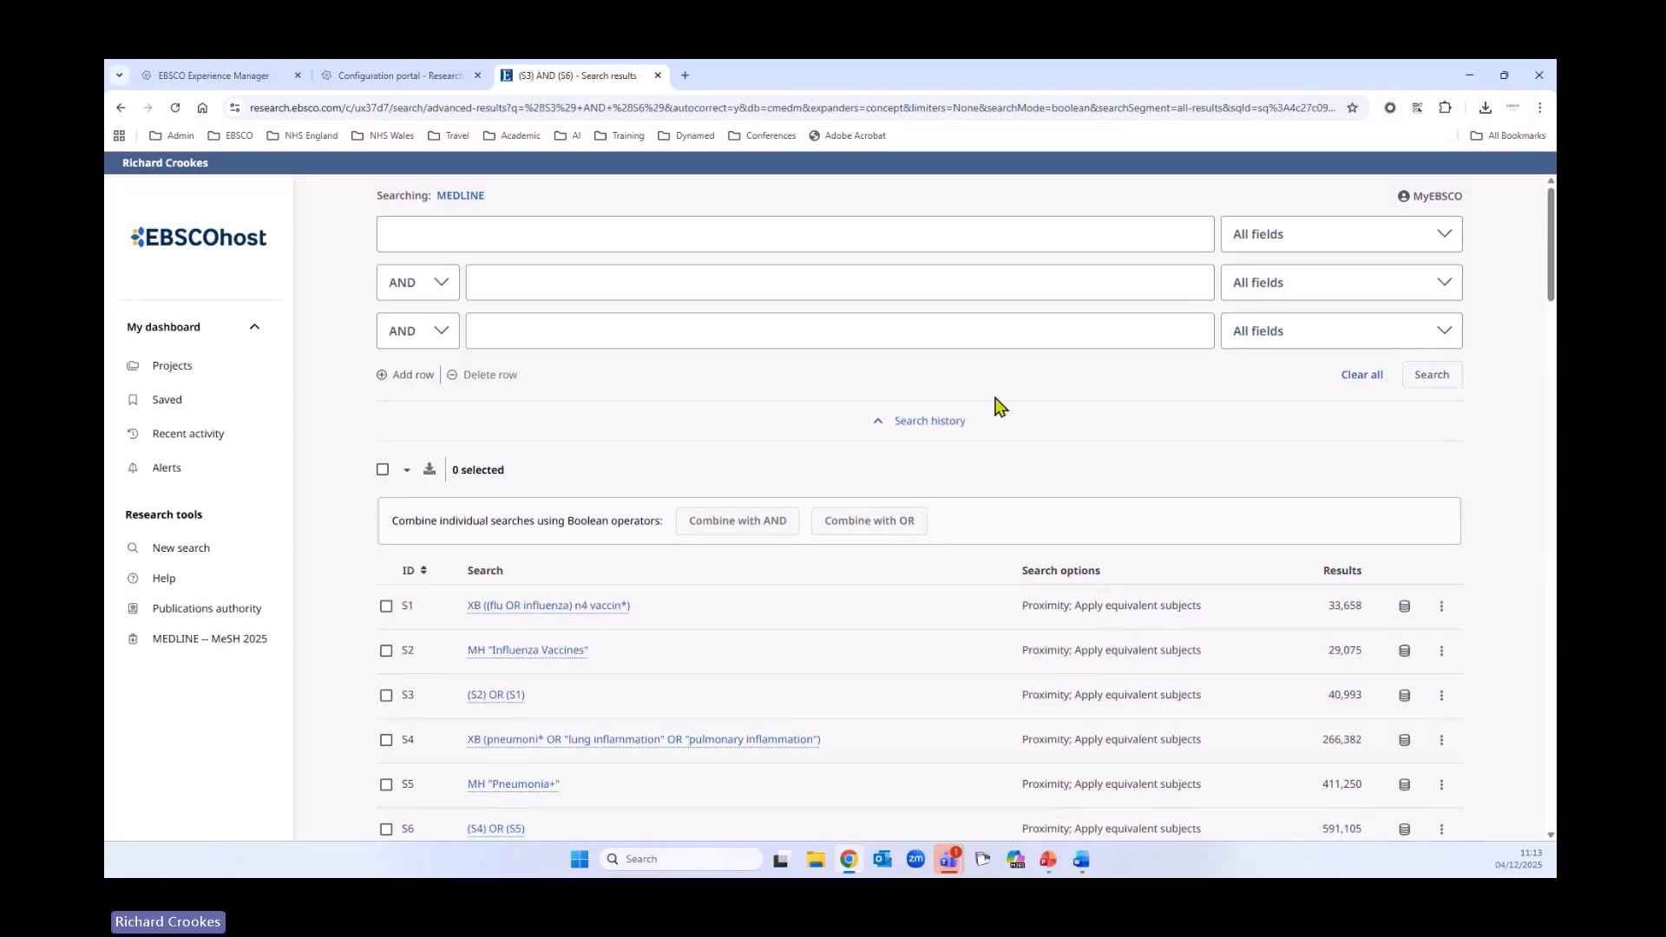
# Open the full filter options for the combined results and sort the Age values by Name (A-Z)
pyautogui.scroll(-2, 818, 452)
pyautogui.scroll(-3, 815, 448)
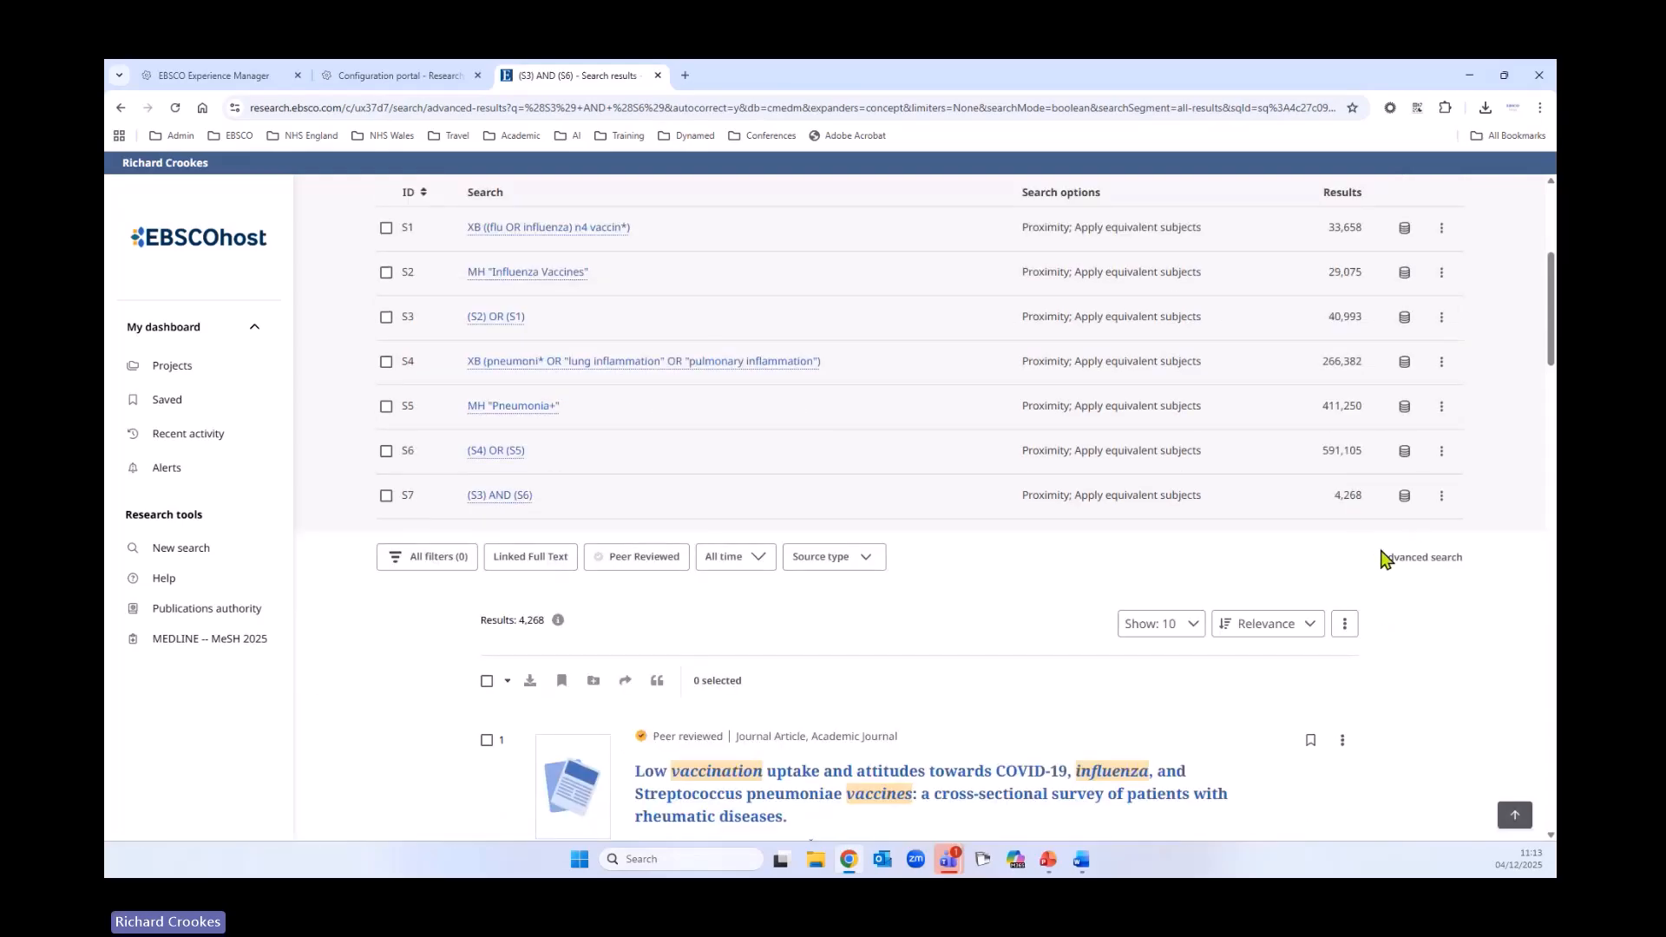
pyautogui.scroll(-1, 1218, 518)
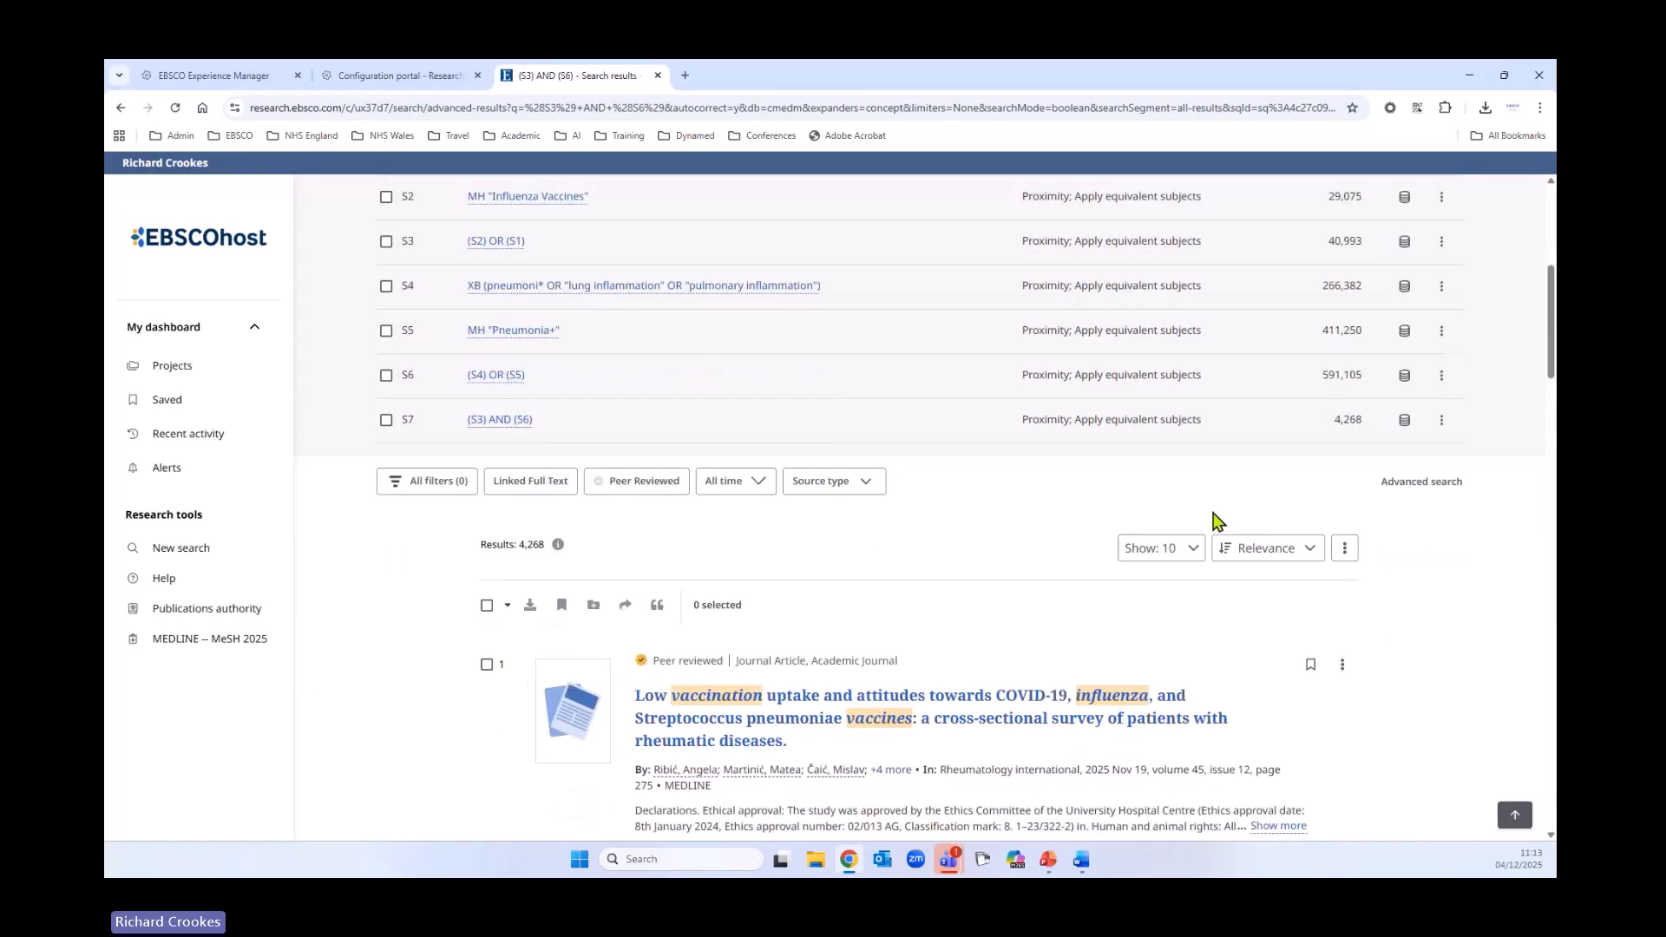
pyautogui.click(438, 482)
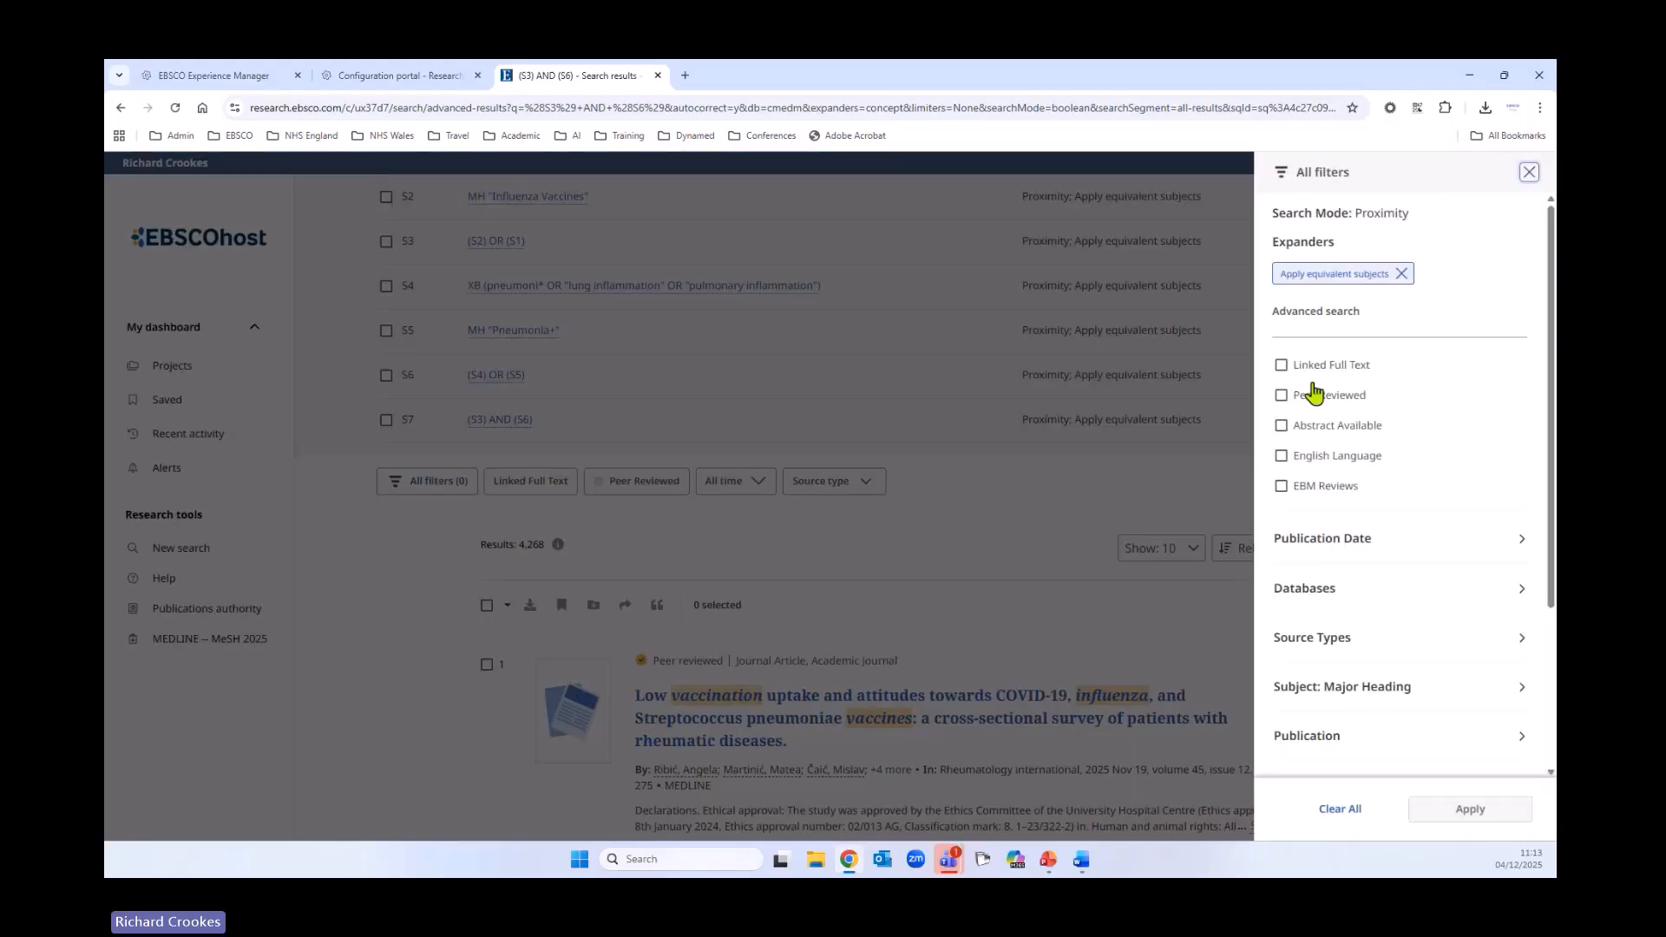
pyautogui.scroll(-3, 1460, 500)
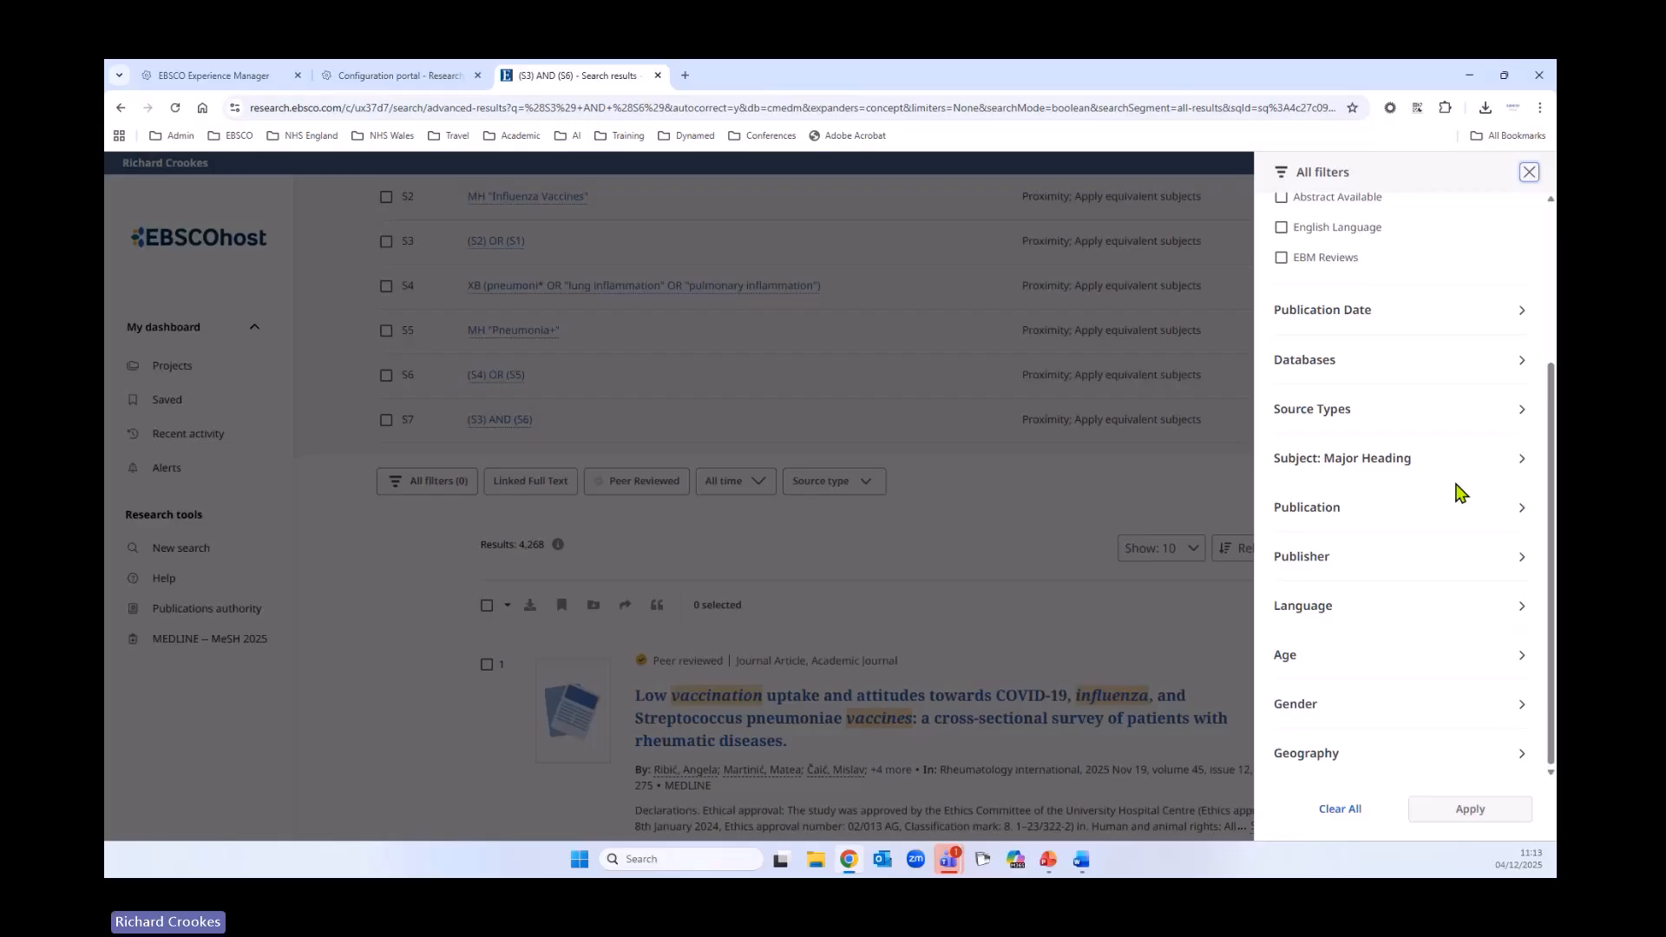
pyautogui.click(1475, 670)
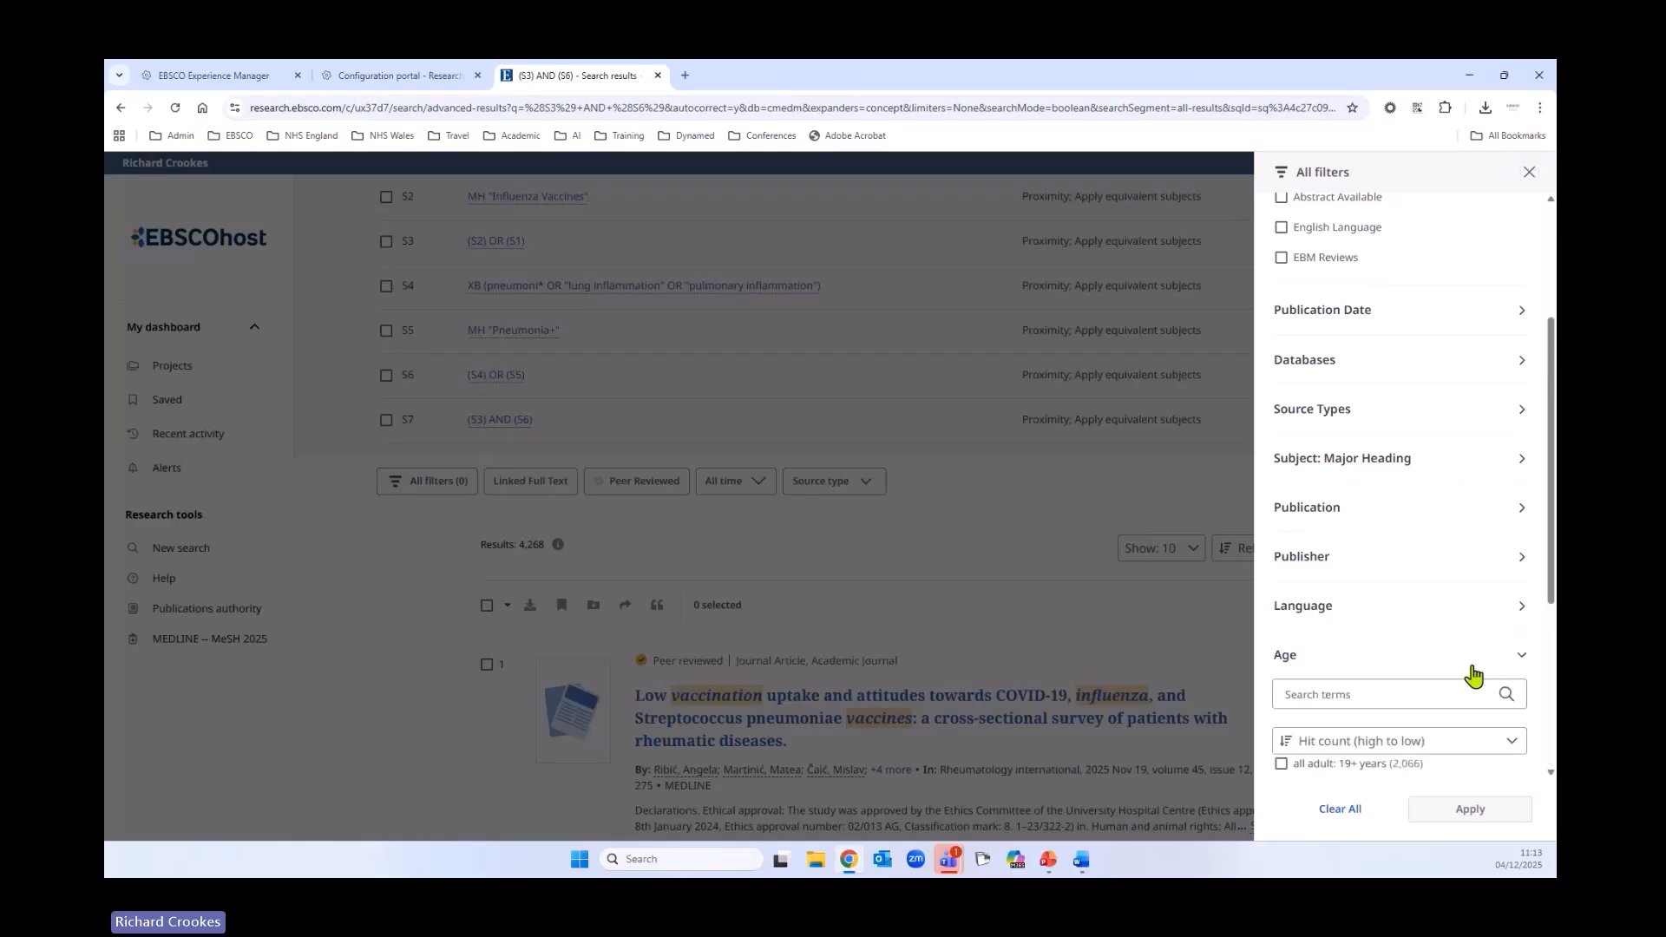
pyautogui.scroll(-4, 1467, 660)
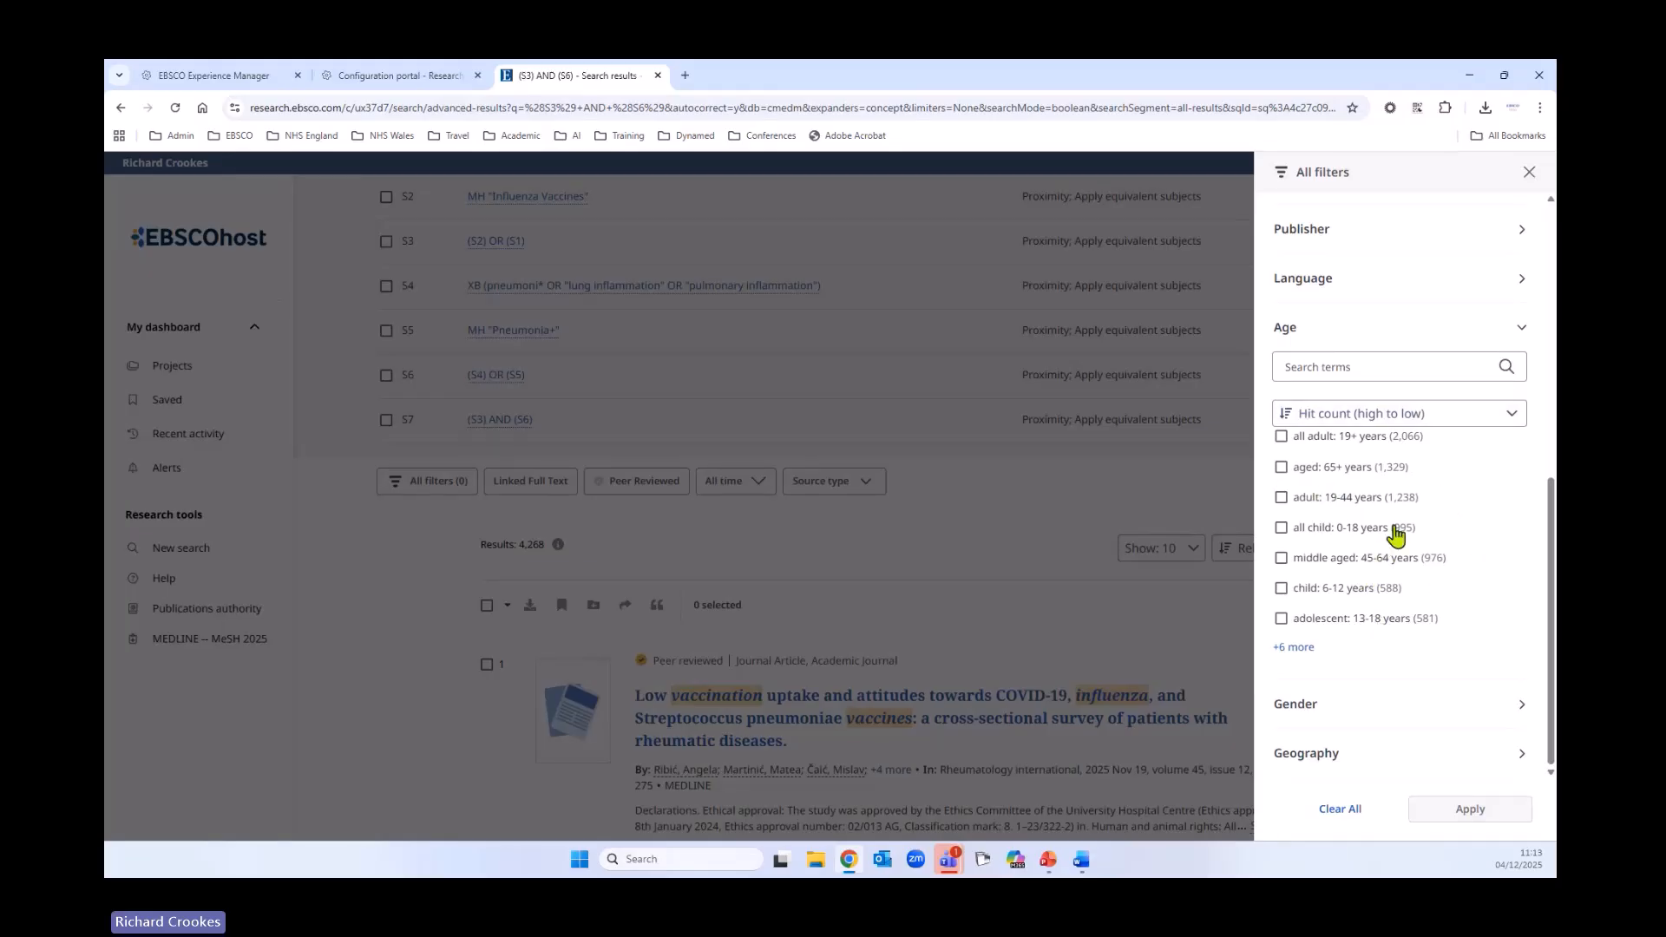
pyautogui.click(1364, 415)
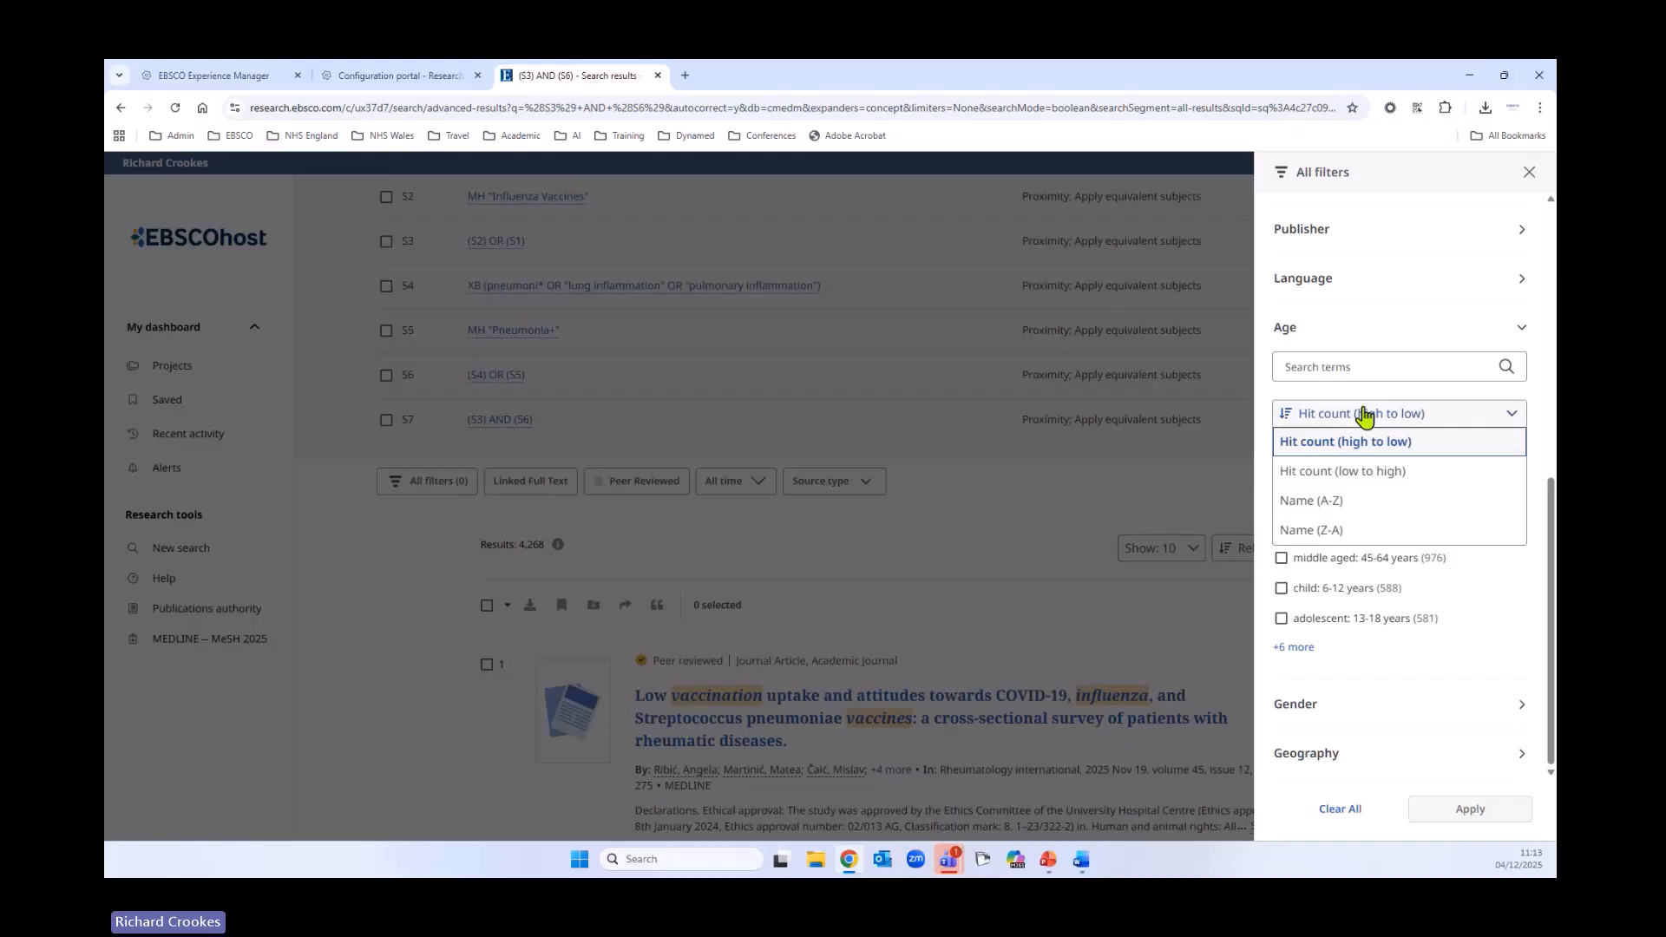
pyautogui.click(1335, 512)
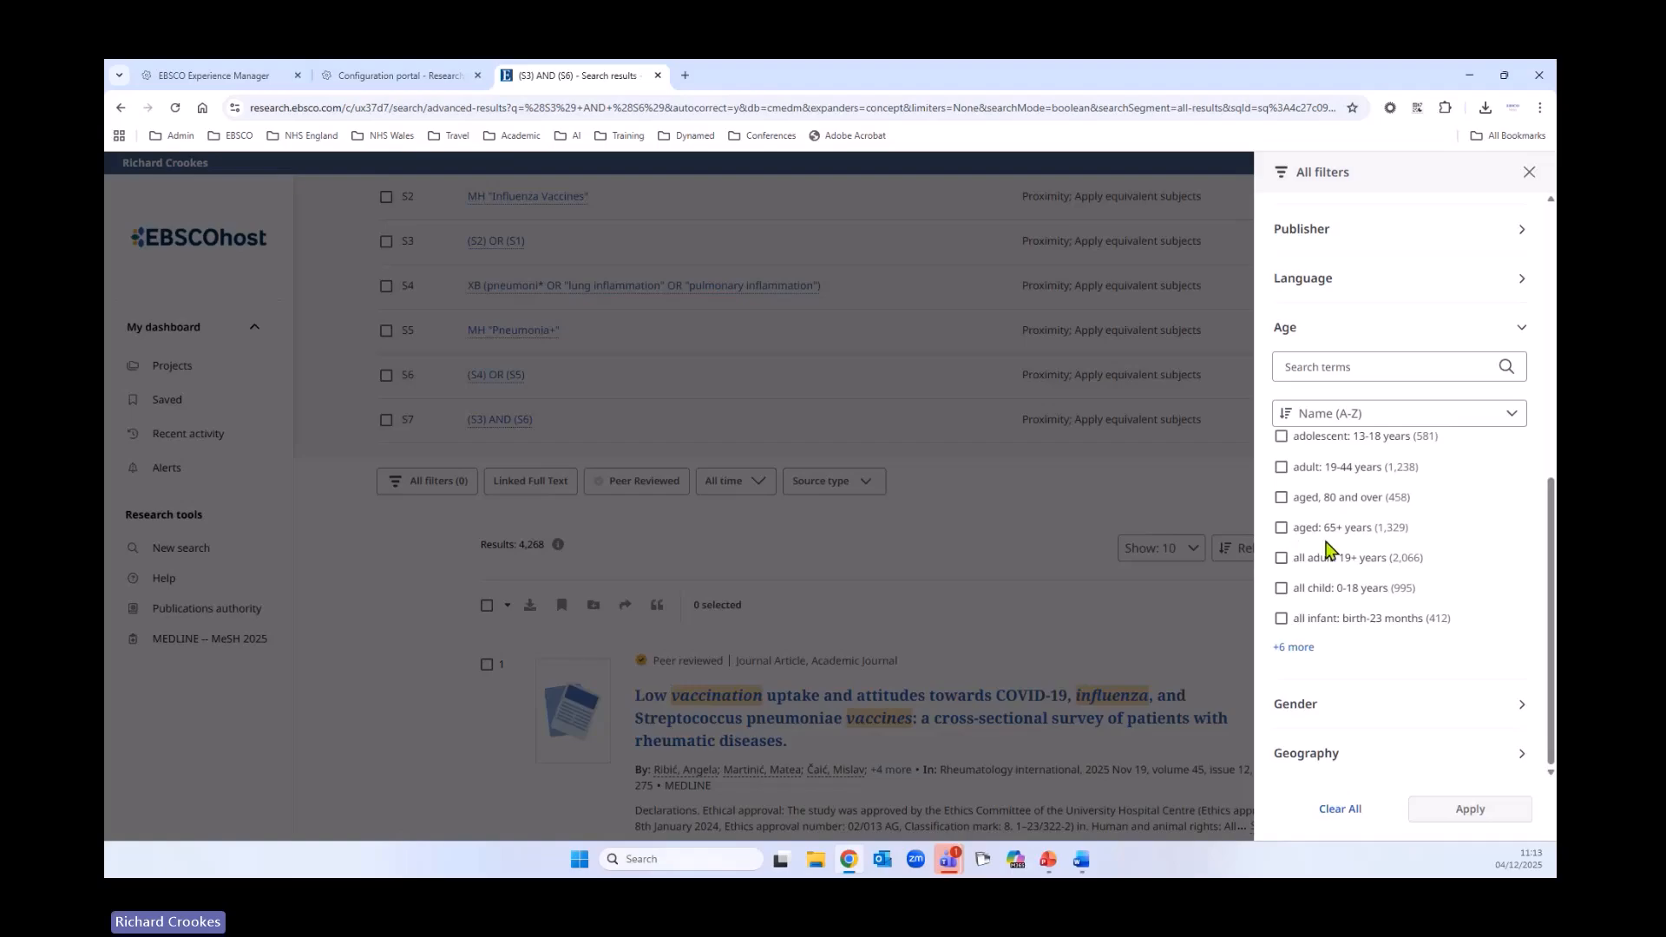
# Limit the results to the age group "aged: 65+ years" and apply the filter
pyautogui.click(1281, 528)
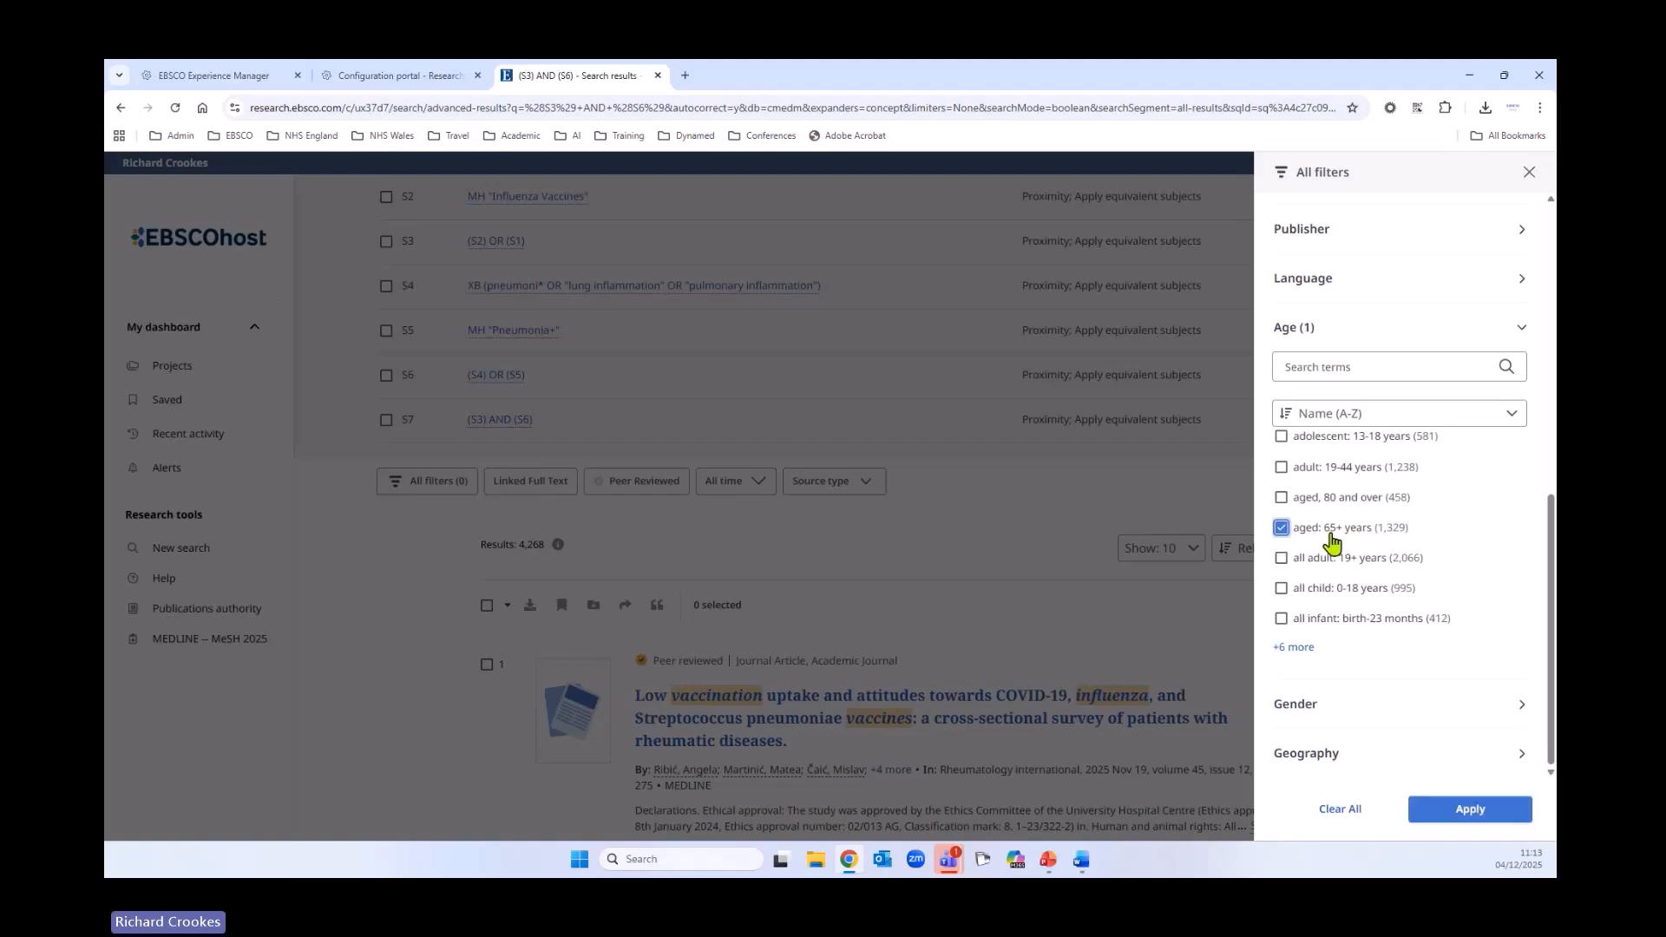
pyautogui.click(1281, 498)
pyautogui.click(1281, 499)
pyautogui.click(1470, 810)
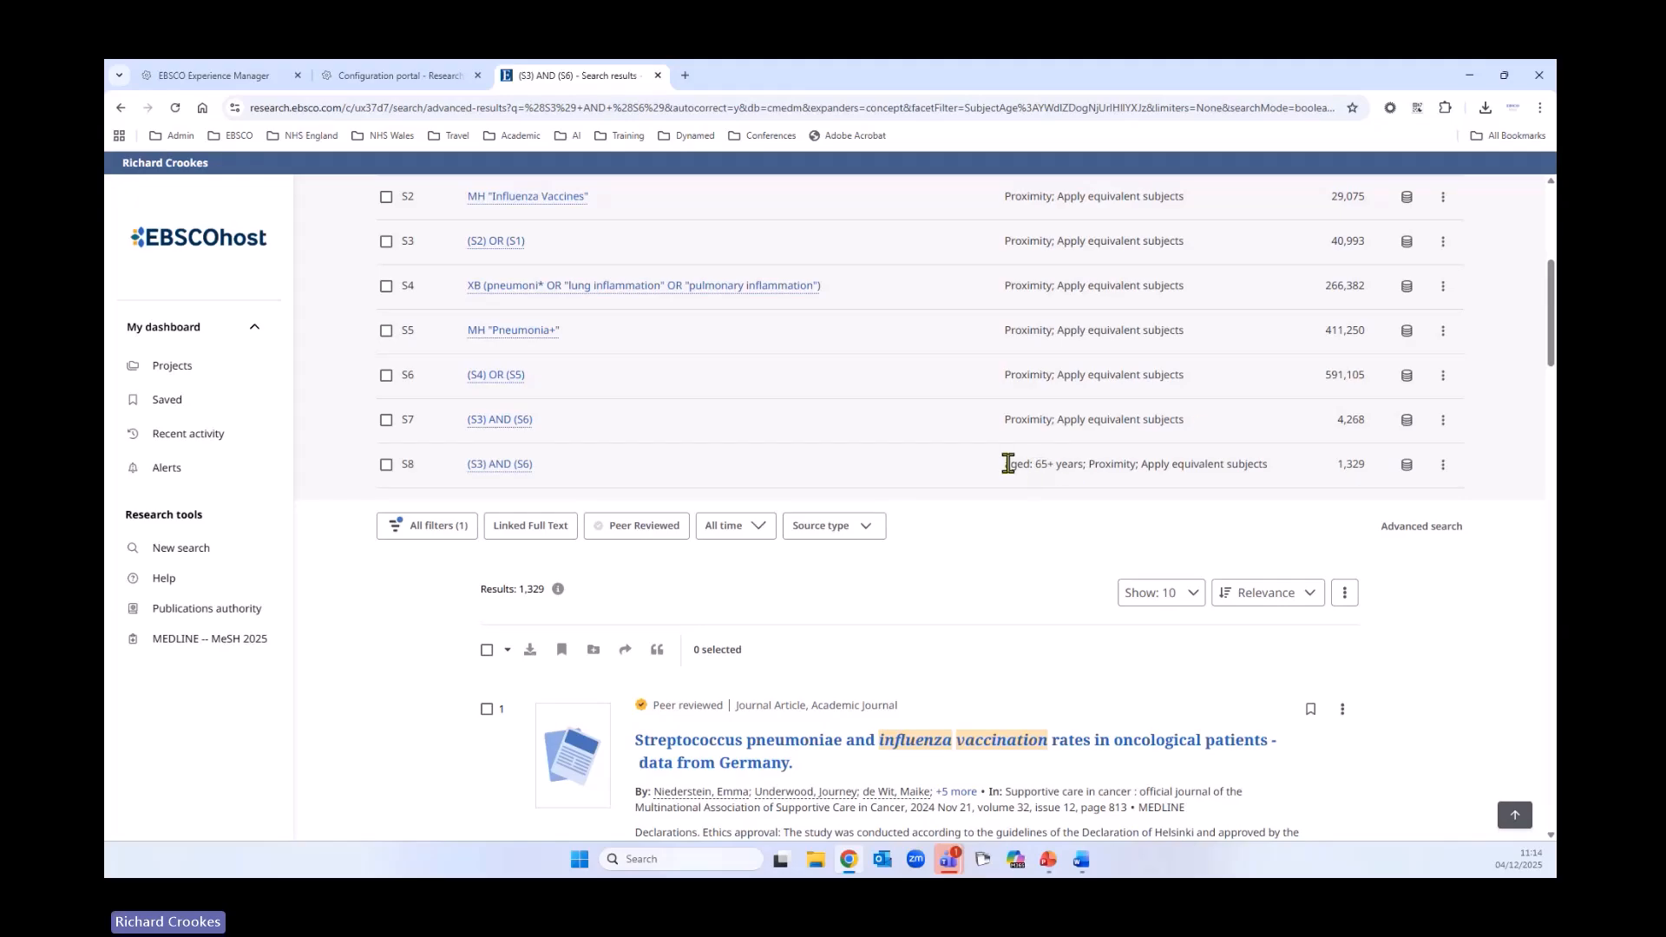
# Check how the age limit is recorded in the search options of search S8 and review the search history
pyautogui.moveTo(1004, 466); pyautogui.dragTo(1080, 465)
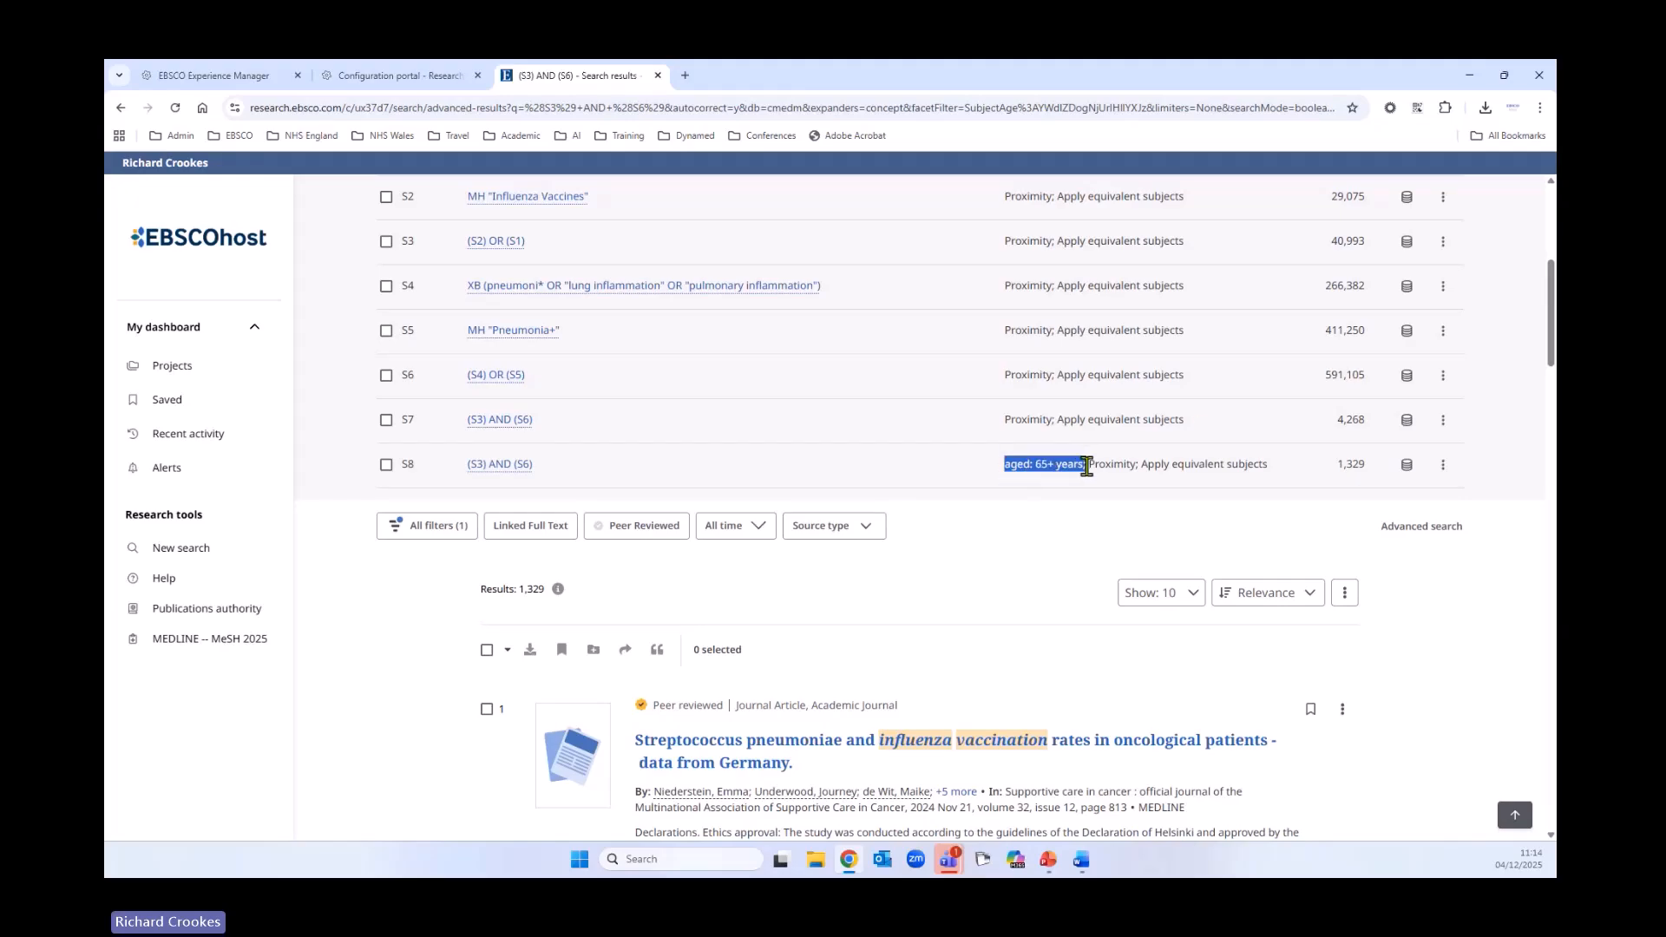
pyautogui.scroll(3, 1159, 521)
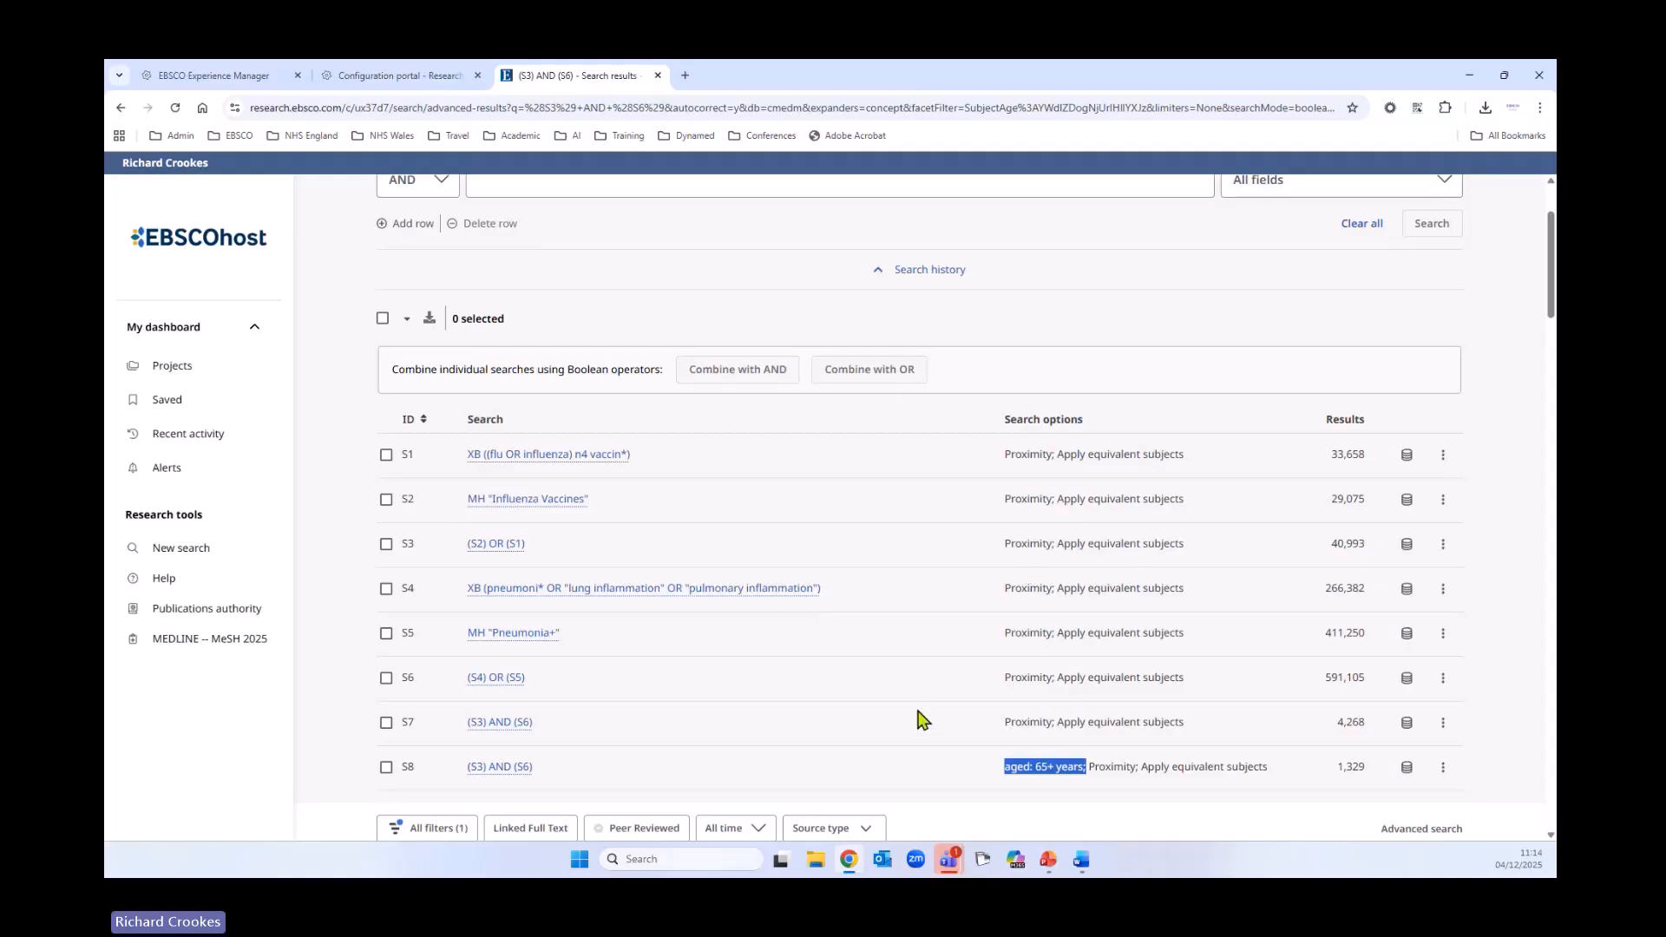
pyautogui.scroll(-1, 921, 718)
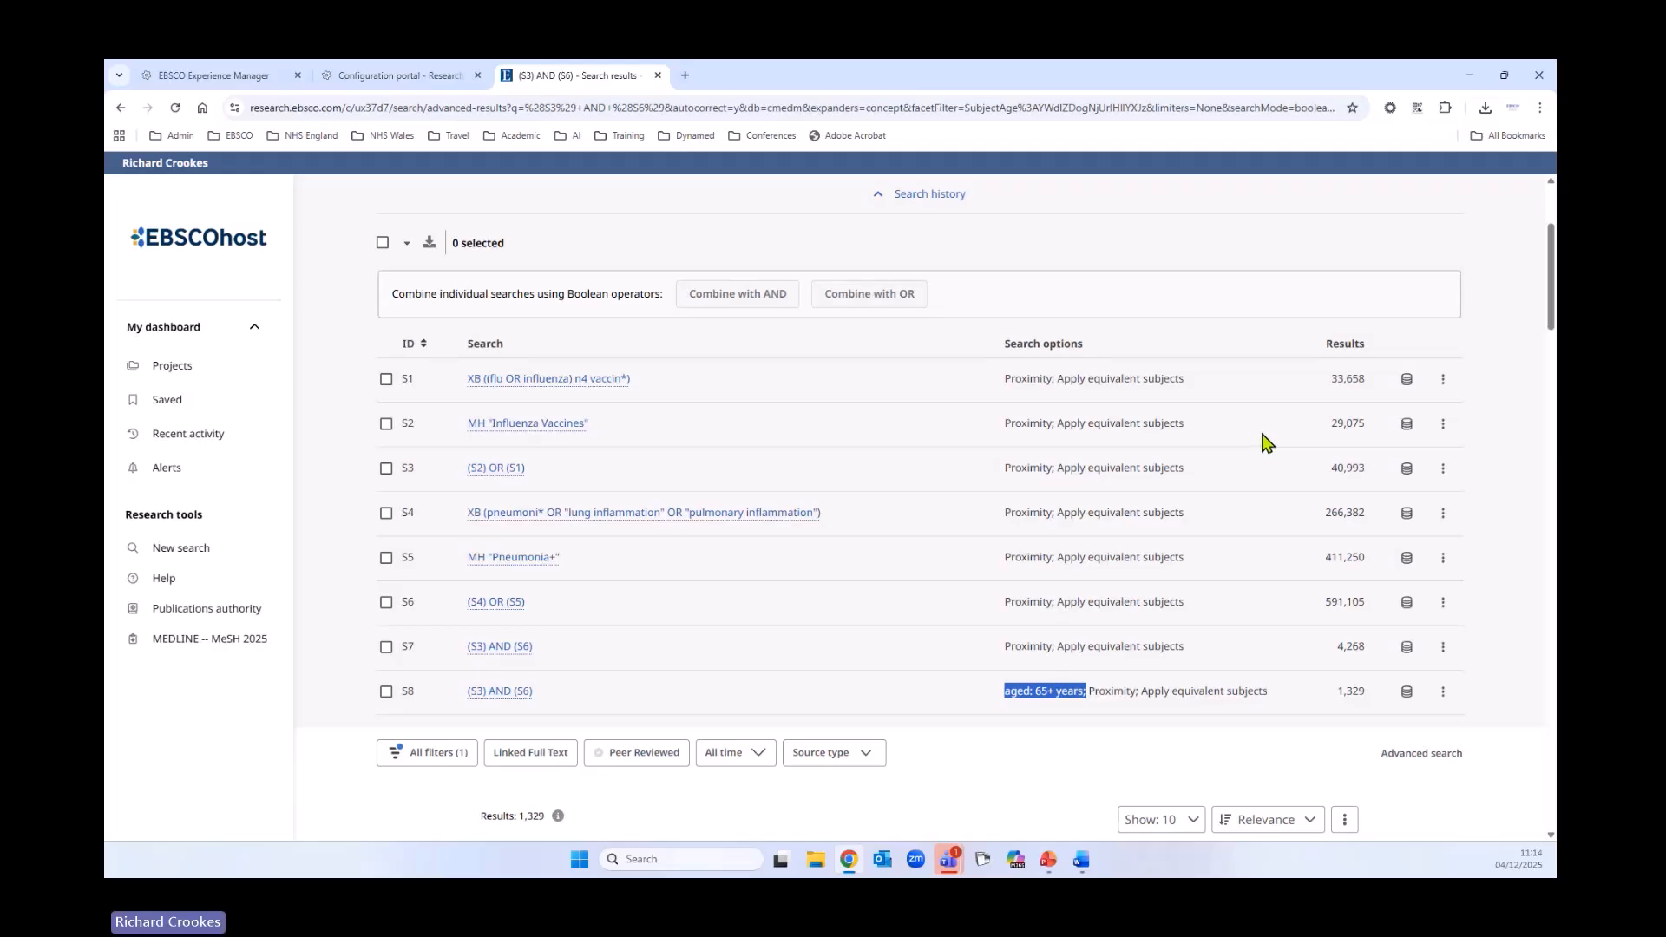
pyautogui.scroll(-1, 1258, 442)
pyautogui.scroll(-1, 1250, 446)
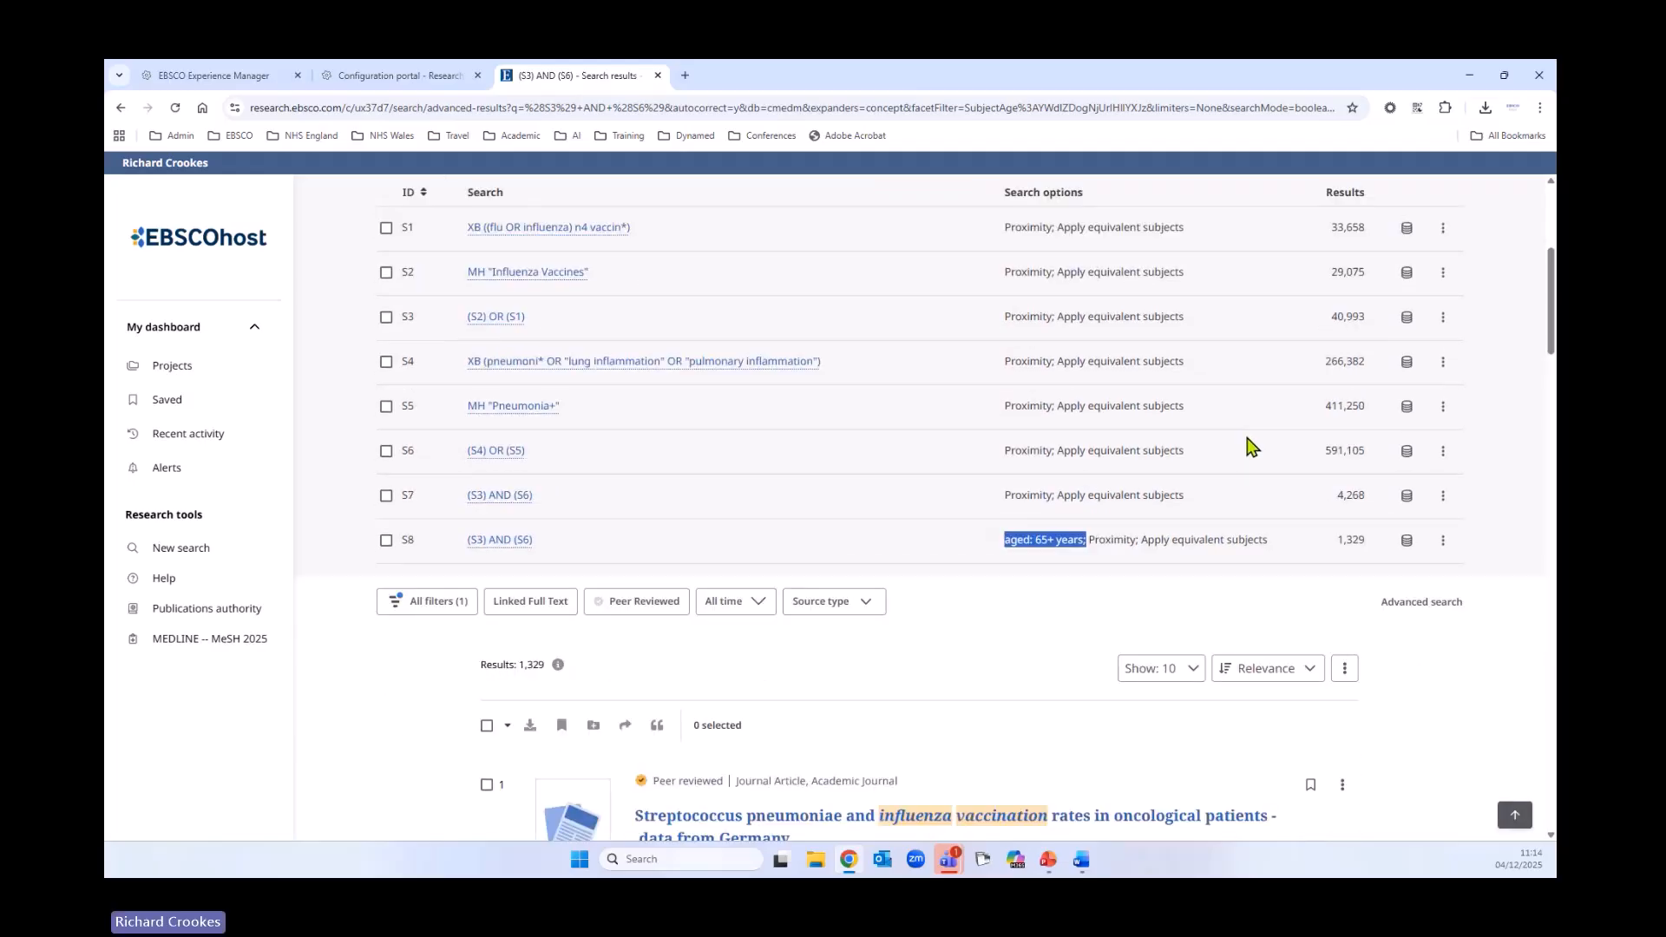
# Set the publication date filter to Past 10 years and apply it to the age-limited results
pyautogui.scroll(-2, 1254, 449)
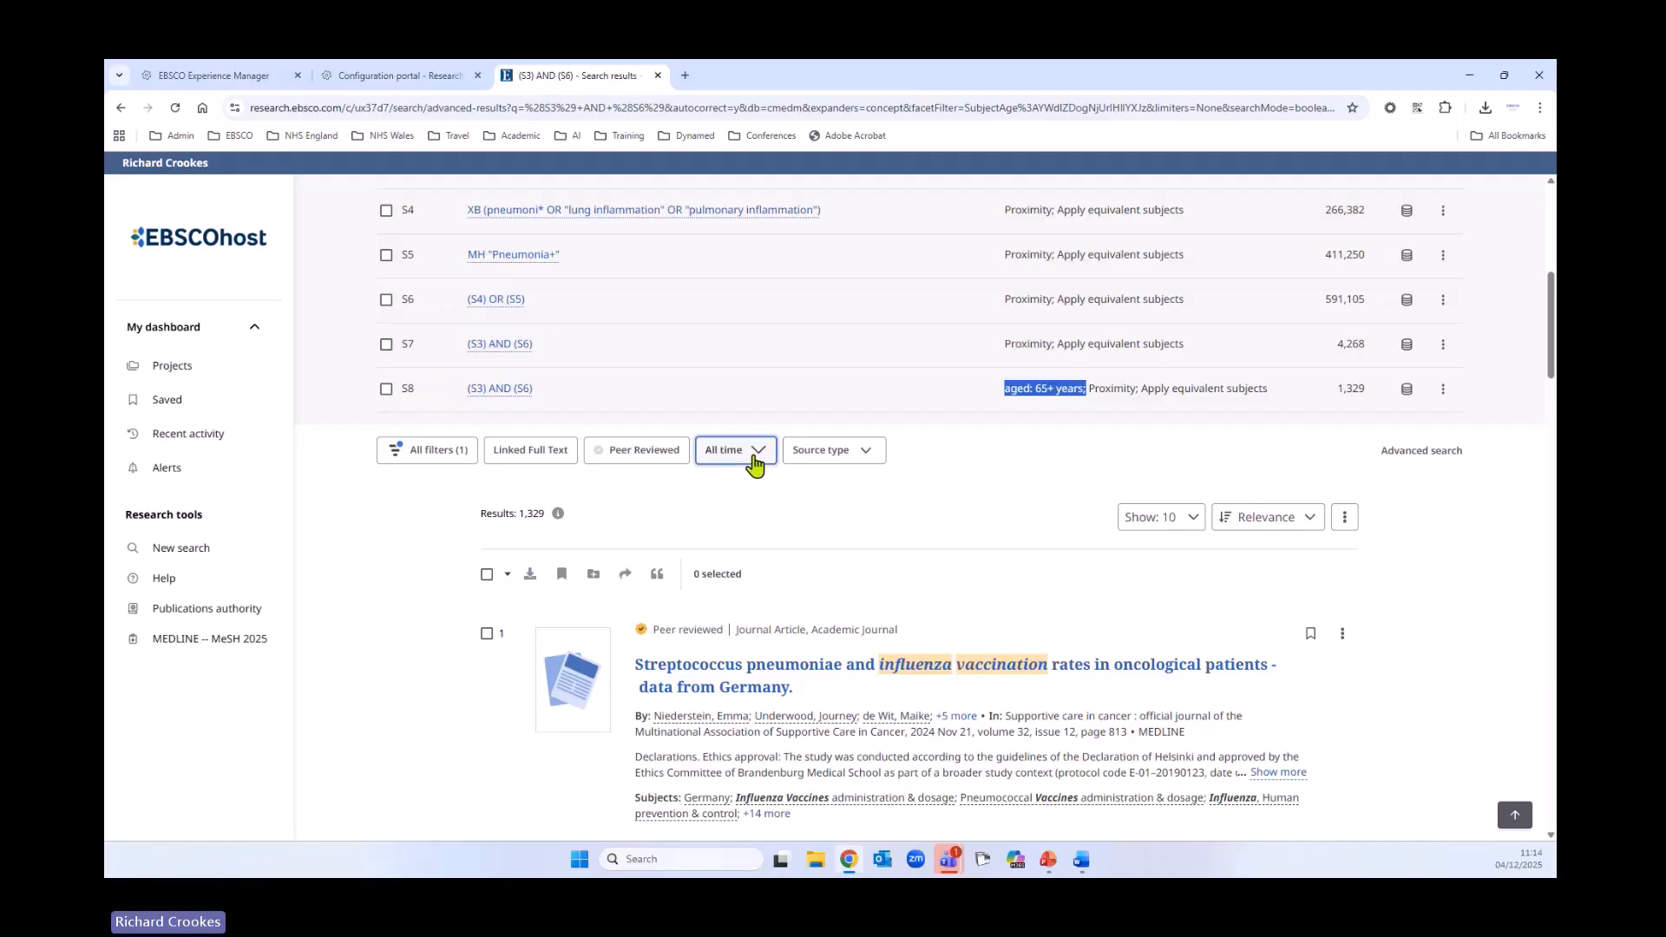
pyautogui.click(754, 466)
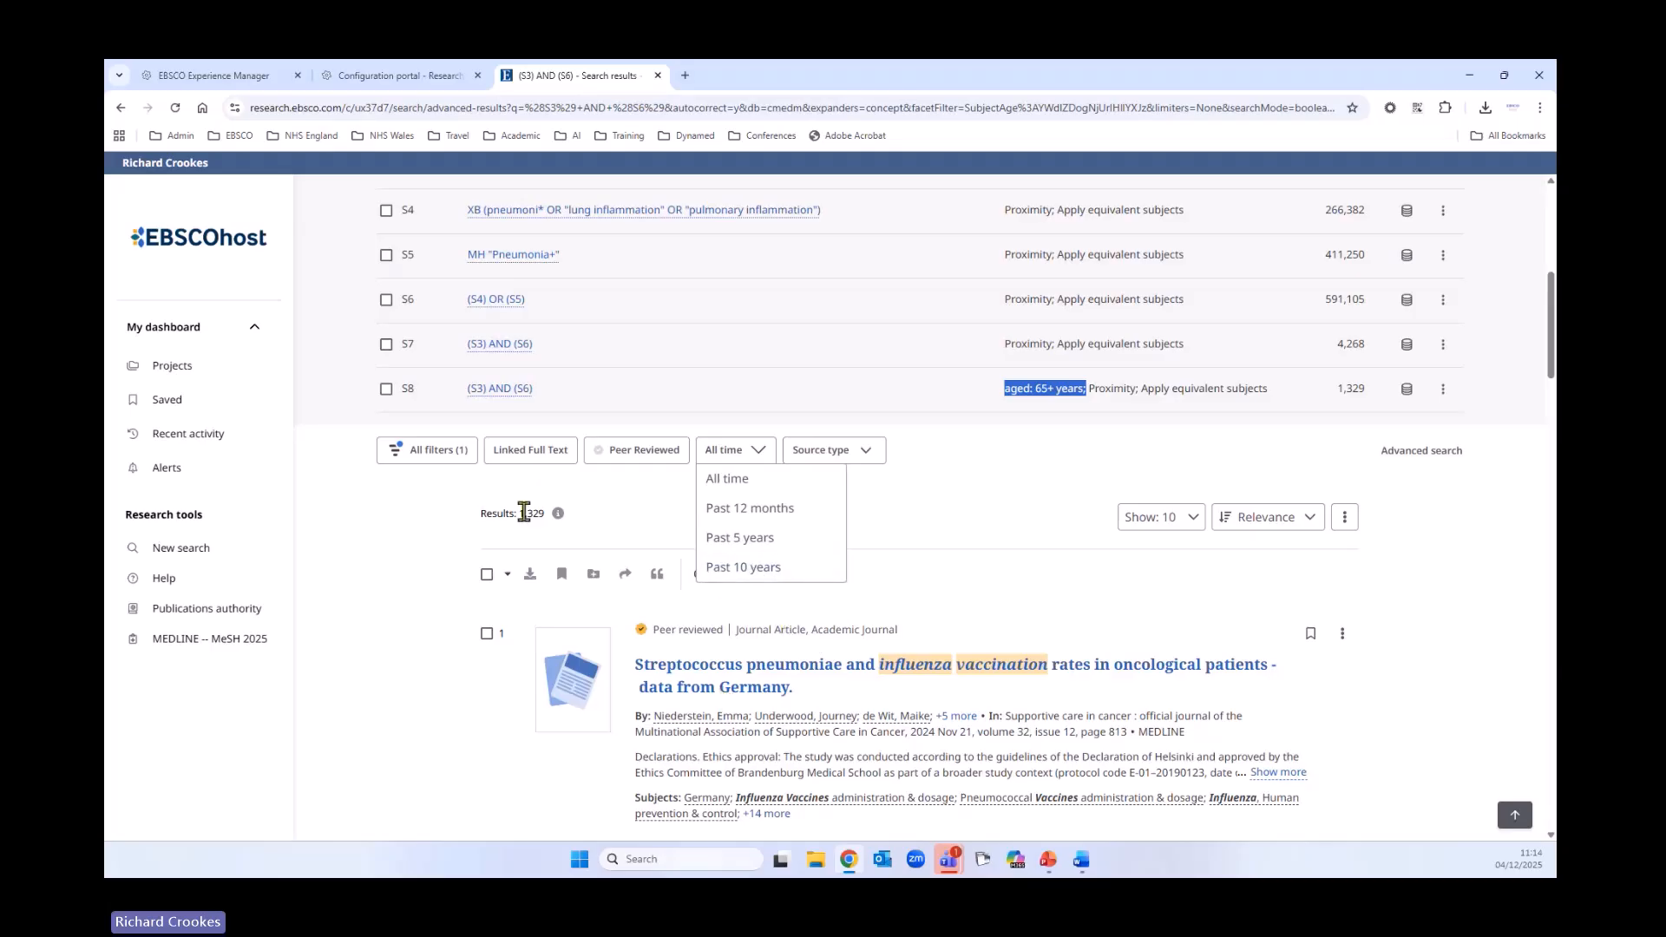
pyautogui.click(446, 460)
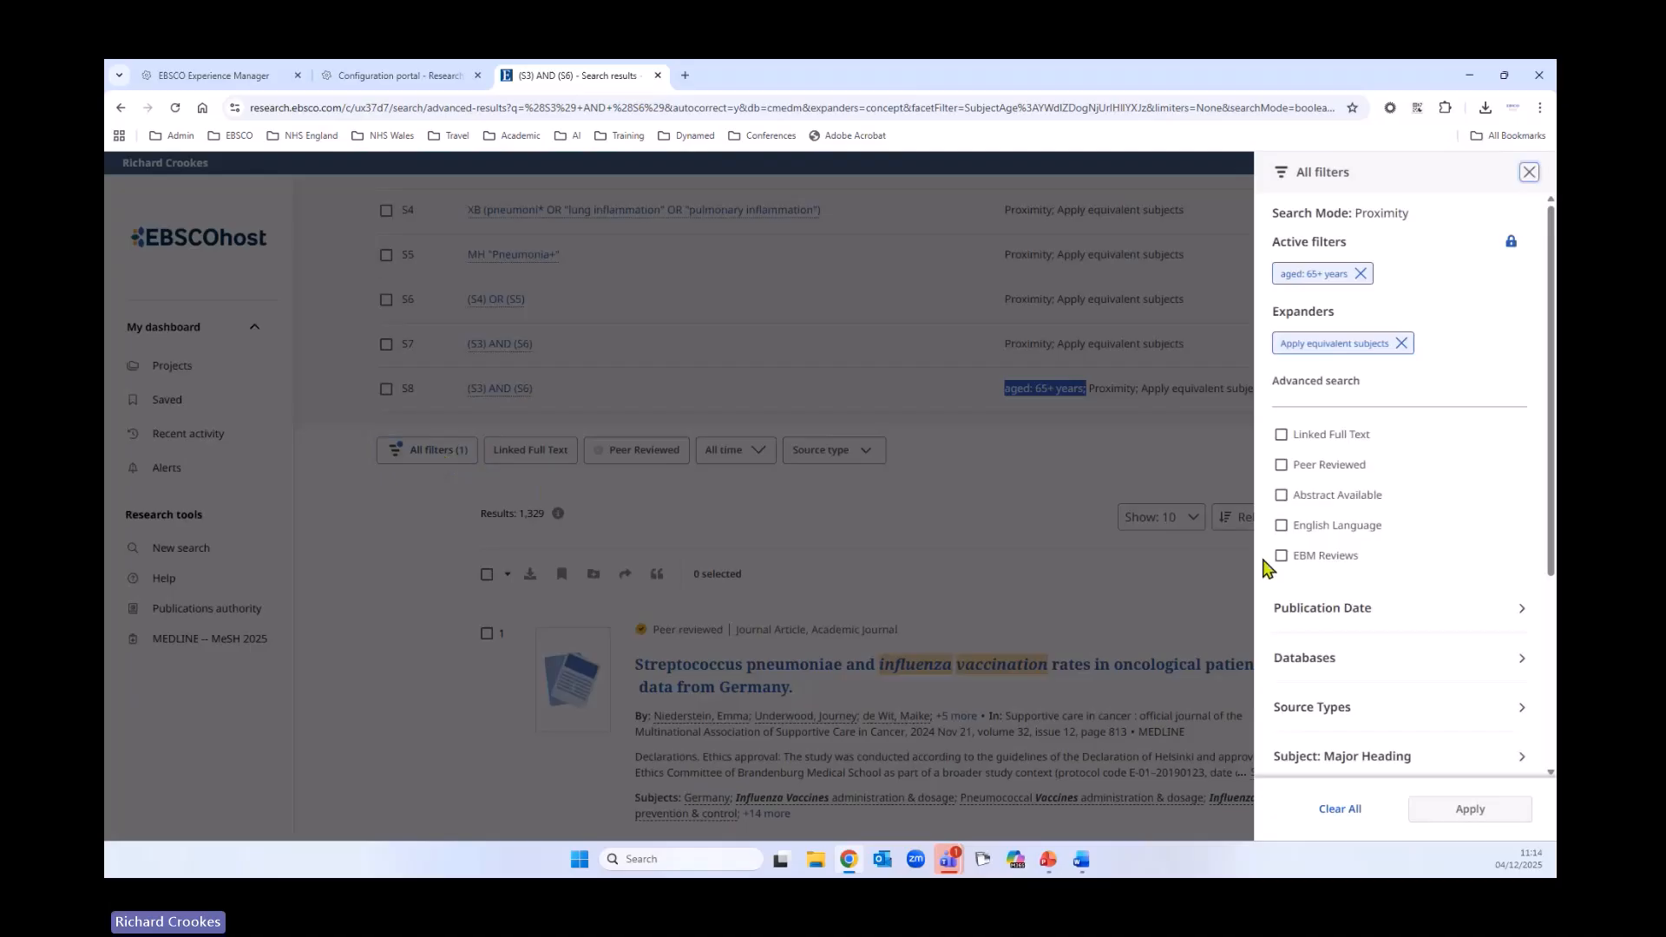
pyautogui.click(1494, 609)
pyautogui.scroll(-3, 1492, 608)
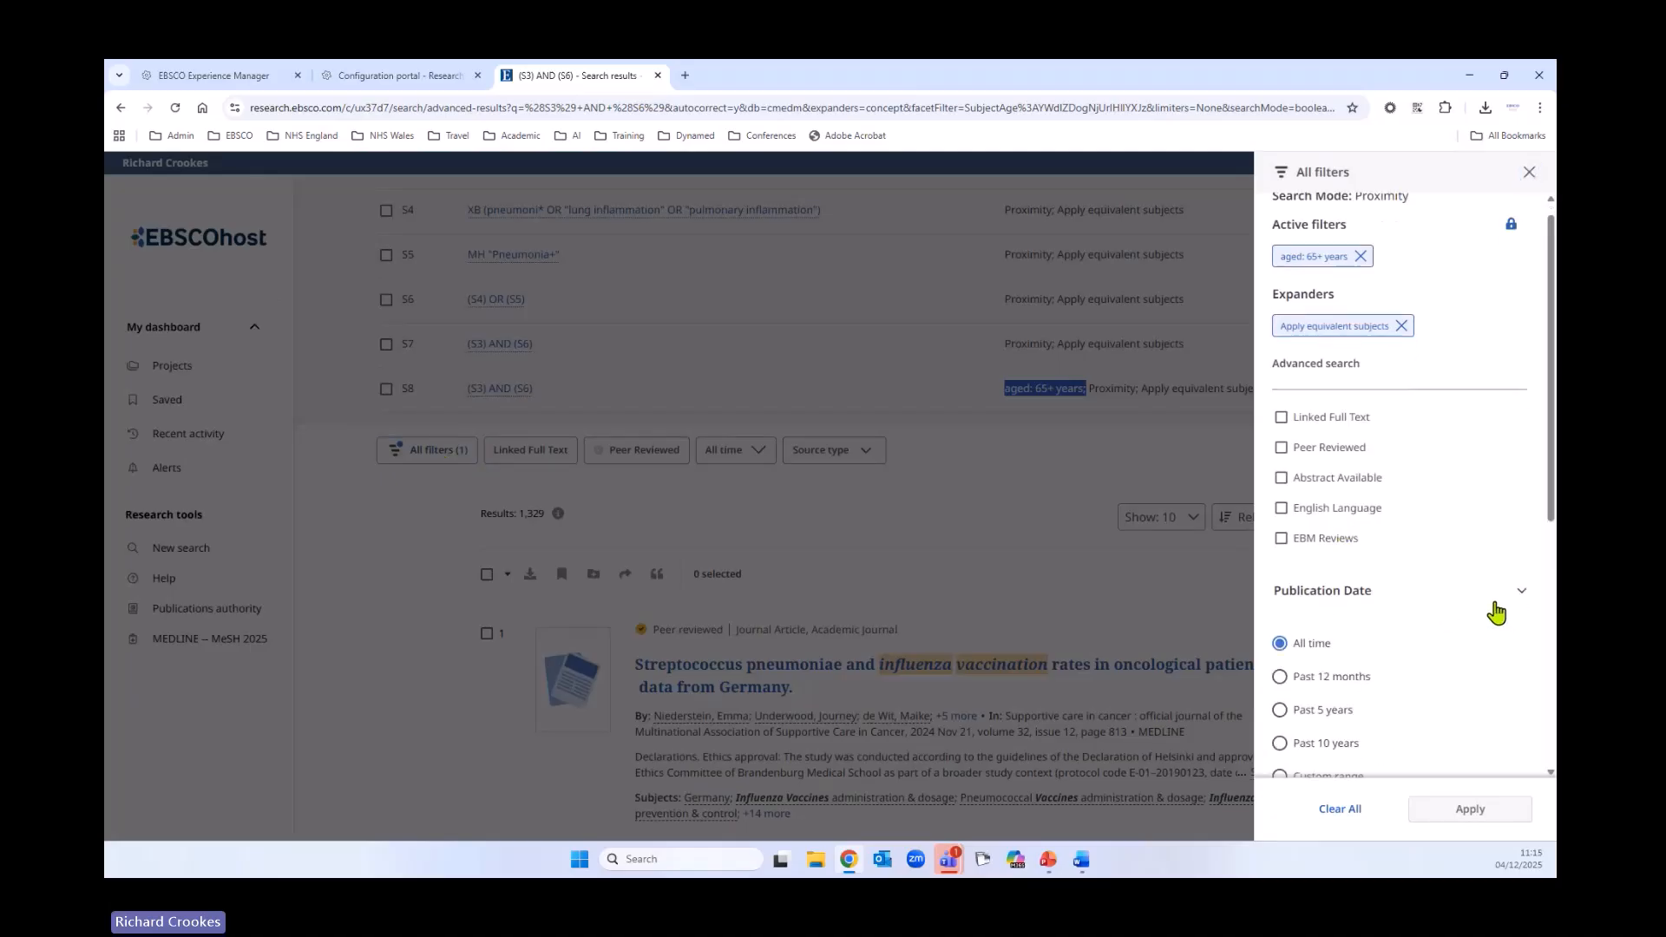
pyautogui.click(1280, 492)
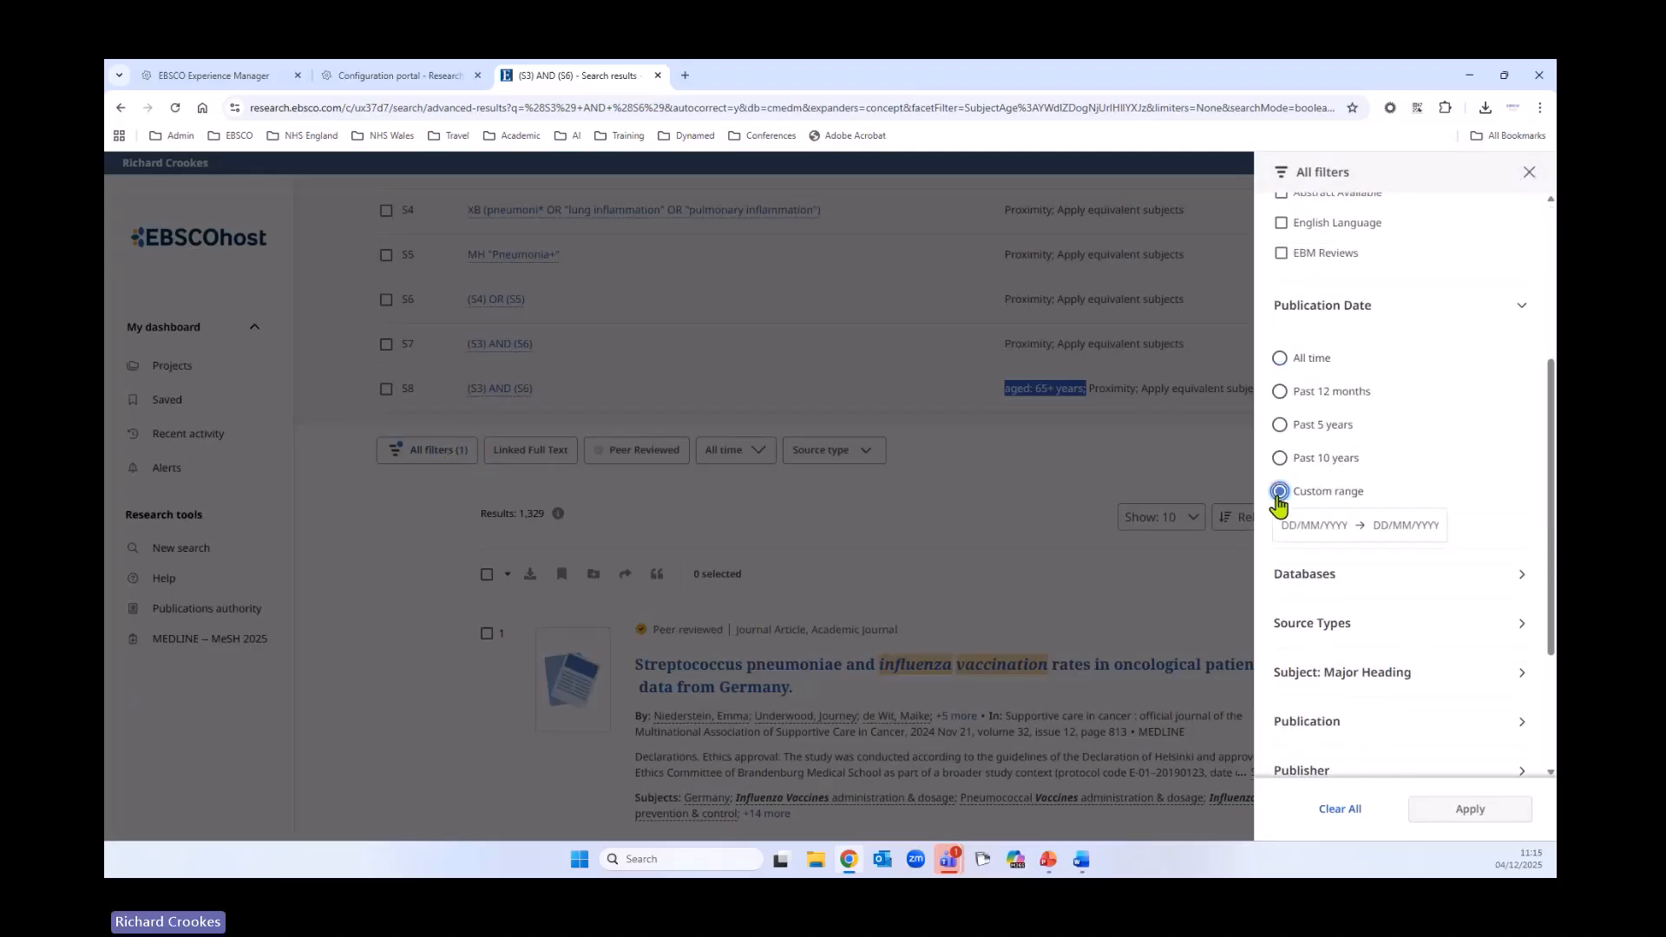
pyautogui.click(1309, 529)
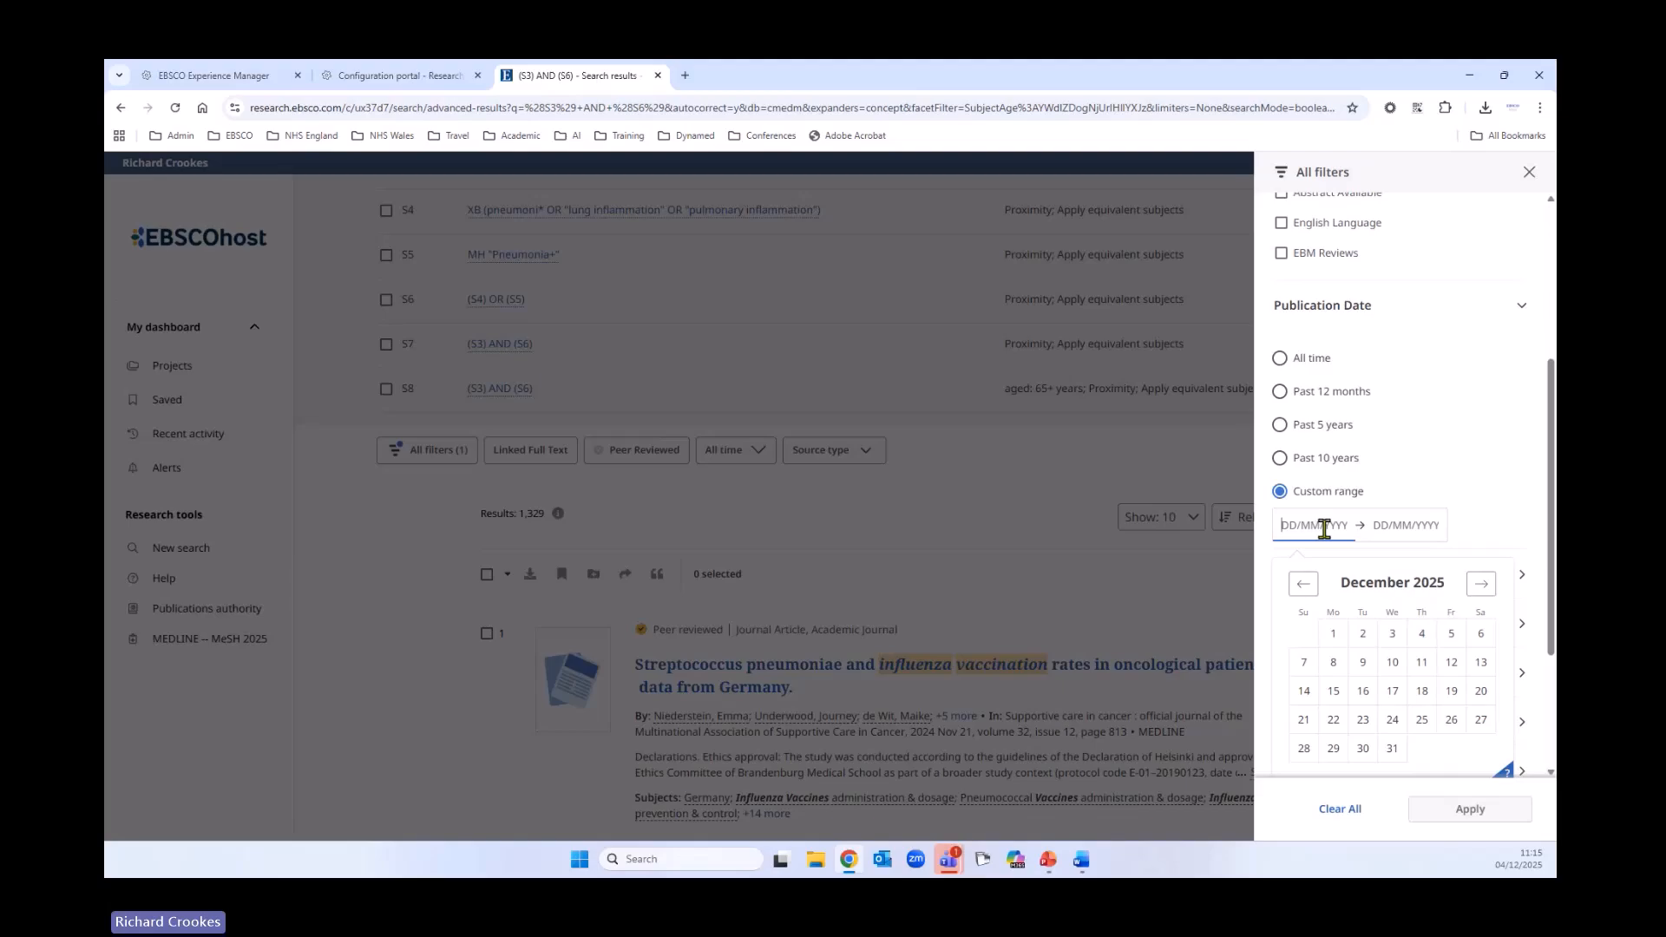
pyautogui.click(1280, 458)
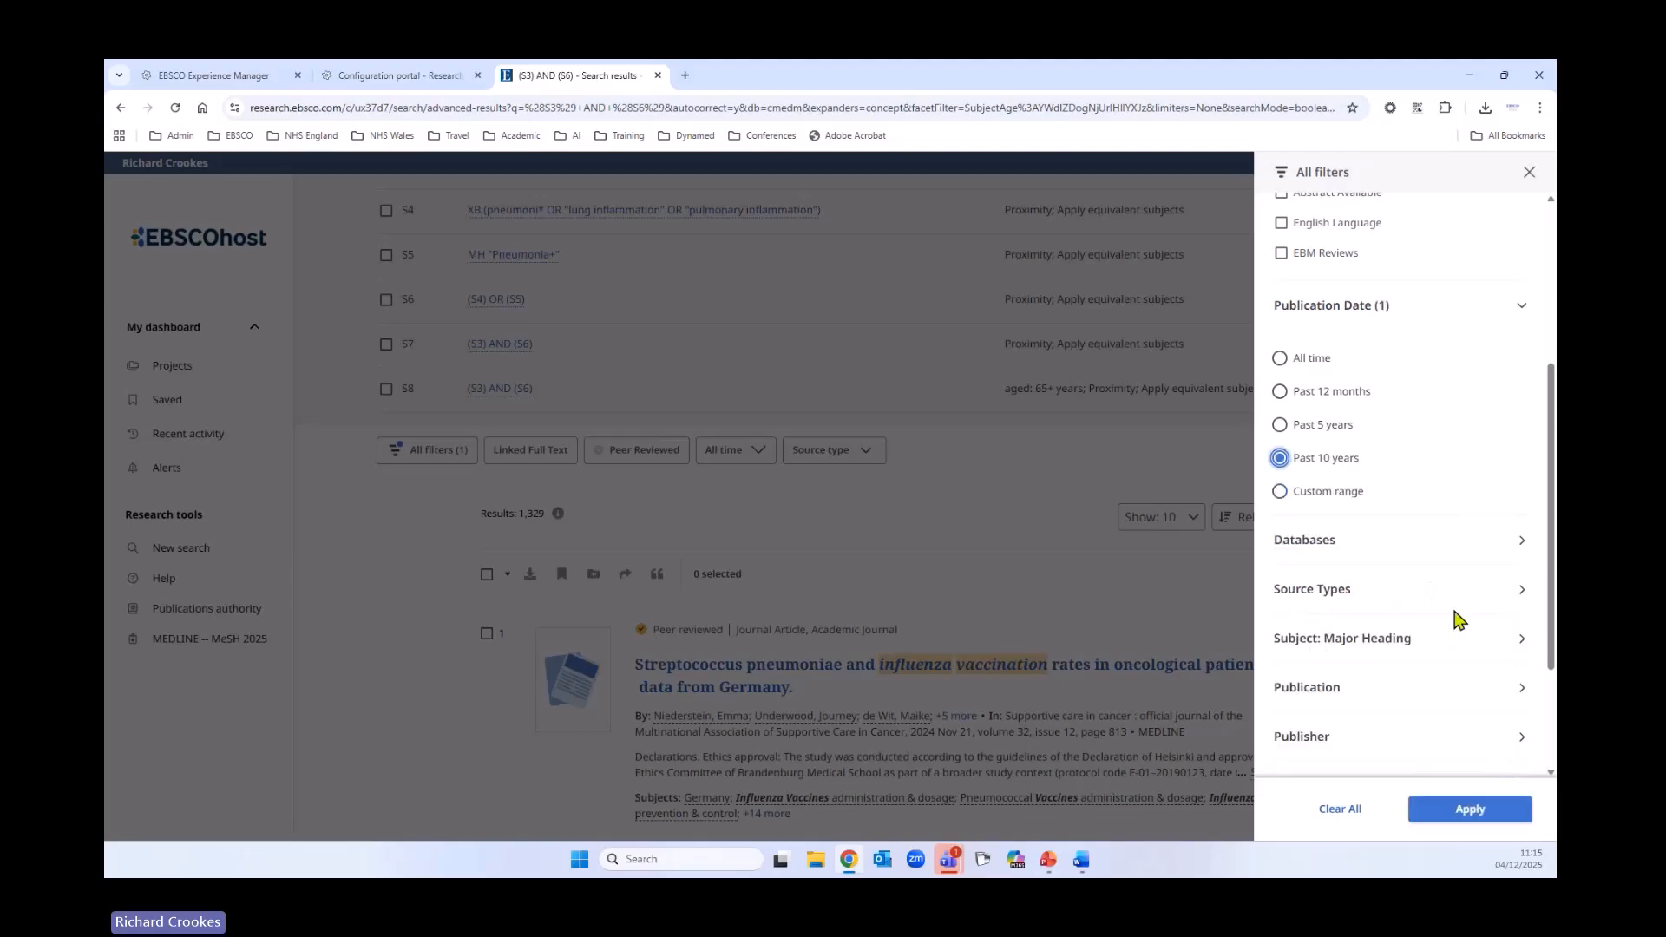
pyautogui.click(1481, 811)
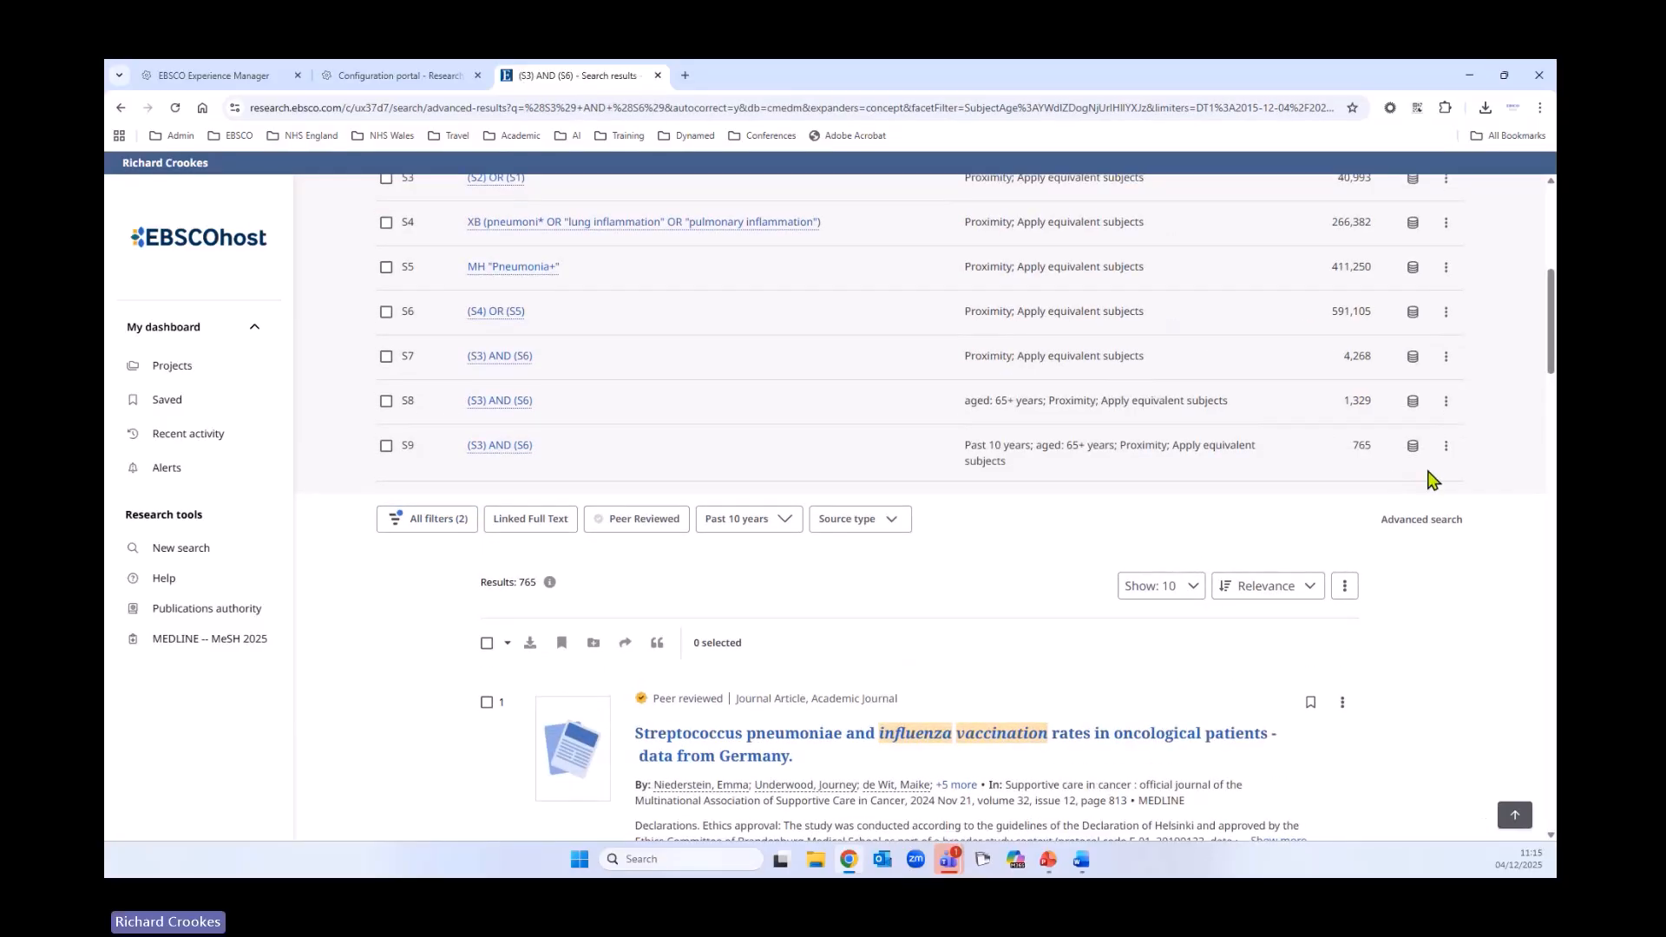
# View the details and query editor of search S4 from the search history, and return to the results without updating it
pyautogui.scroll(-2, 1353, 555)
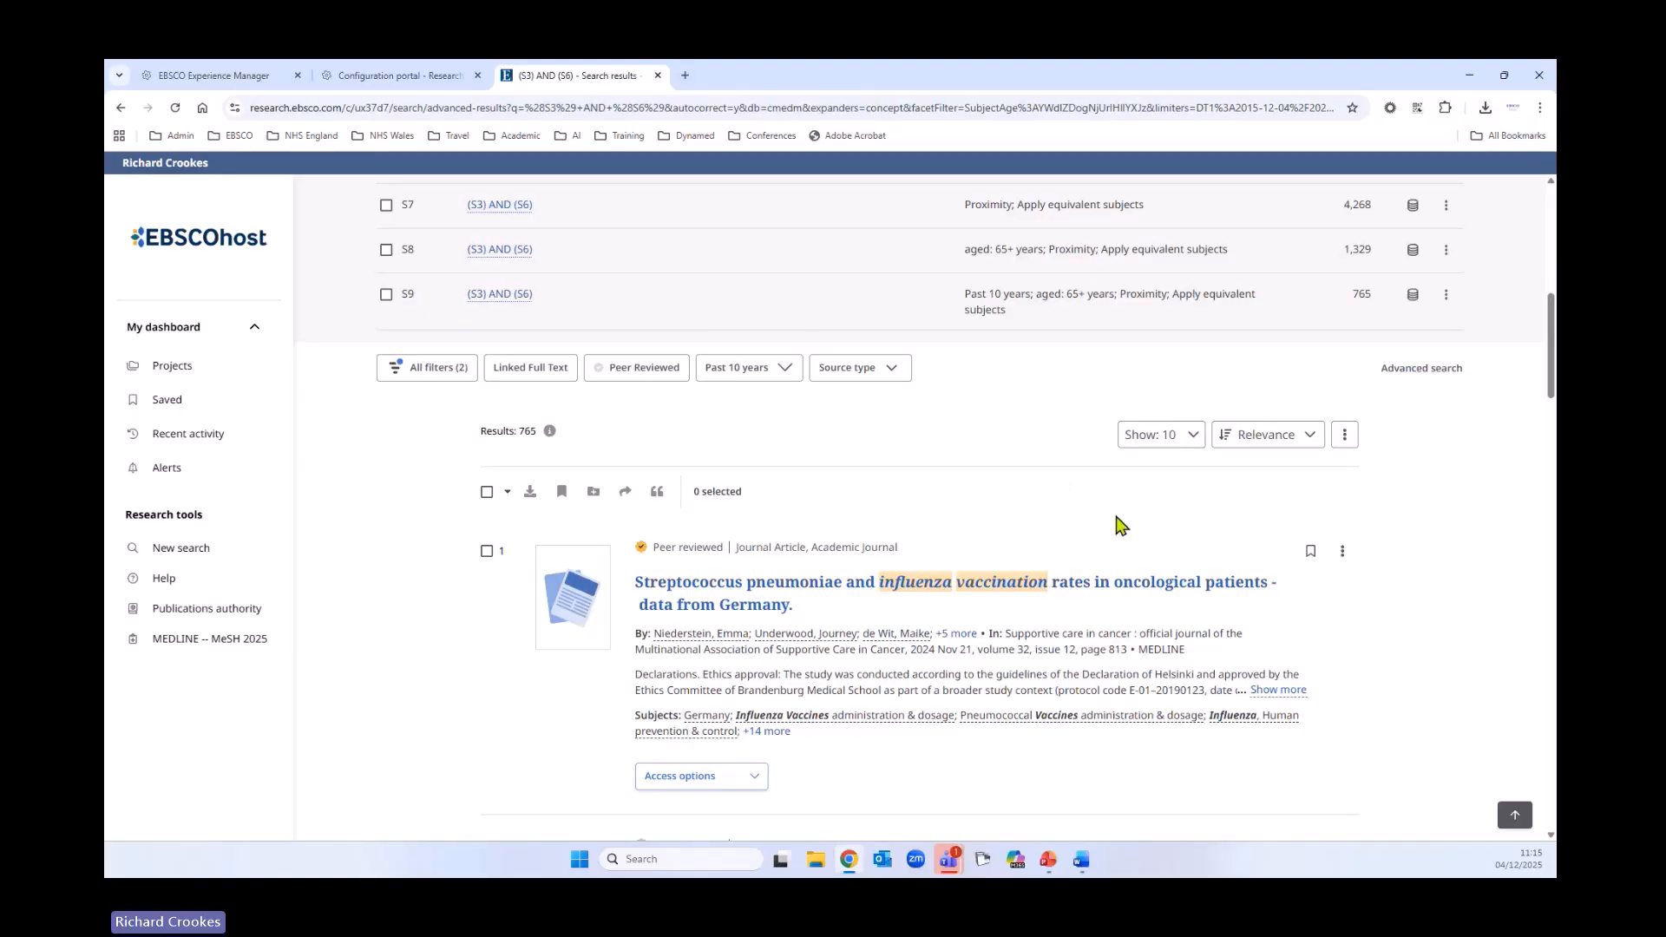
pyautogui.scroll(5, 1127, 524)
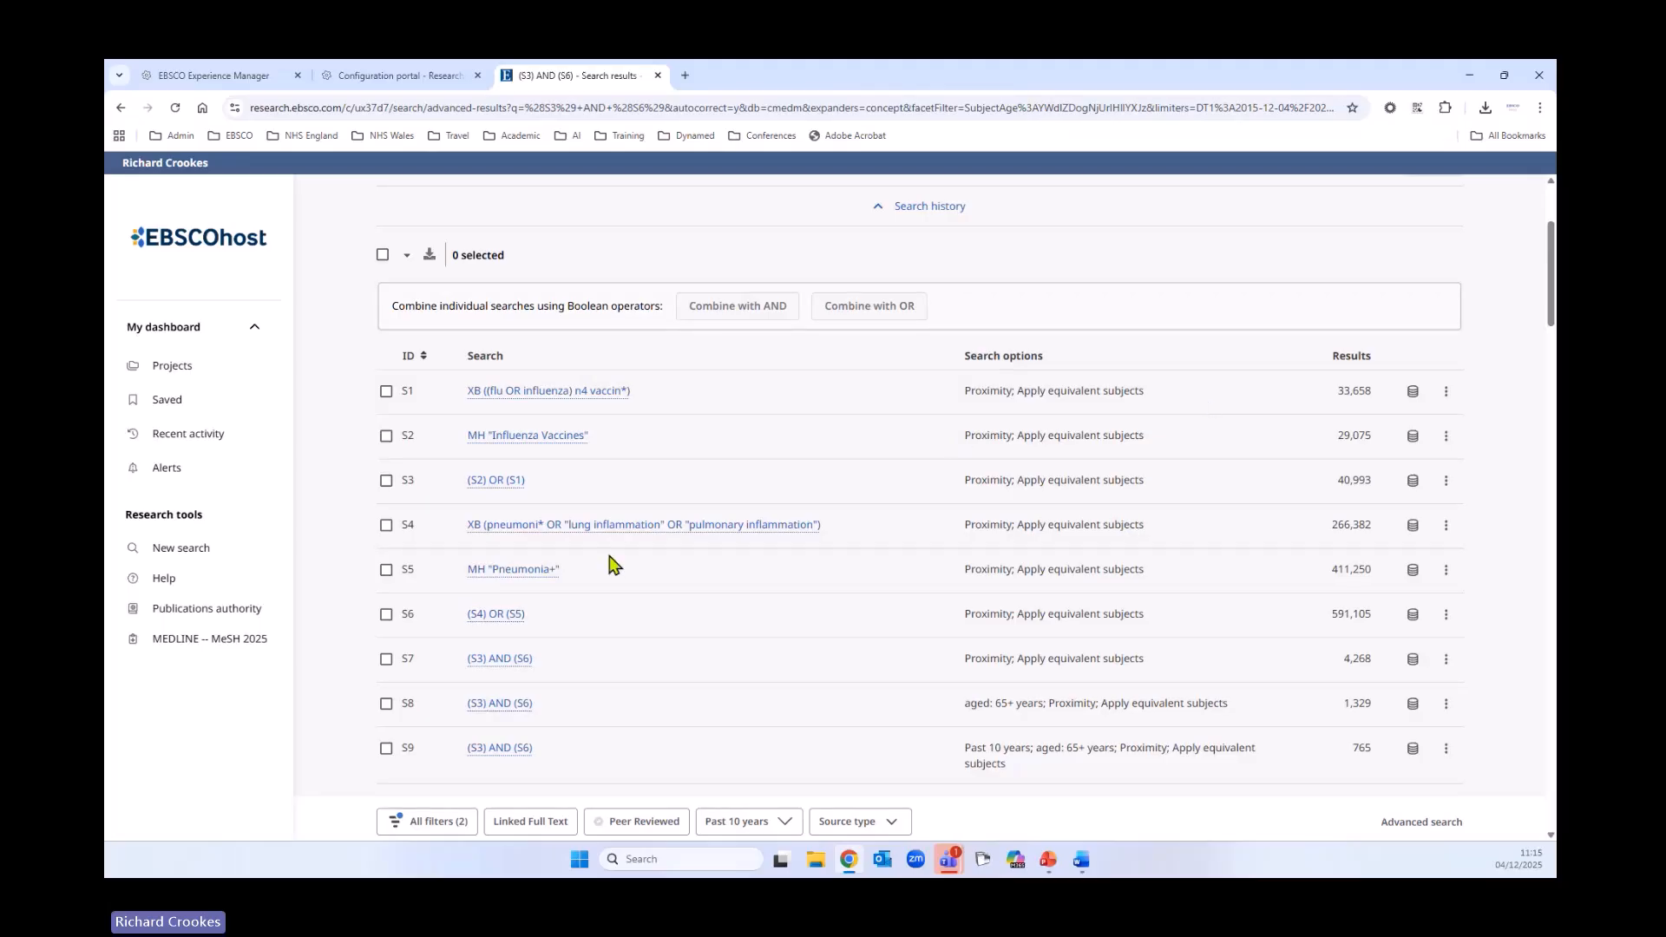
pyautogui.click(1446, 525)
pyautogui.click(1386, 572)
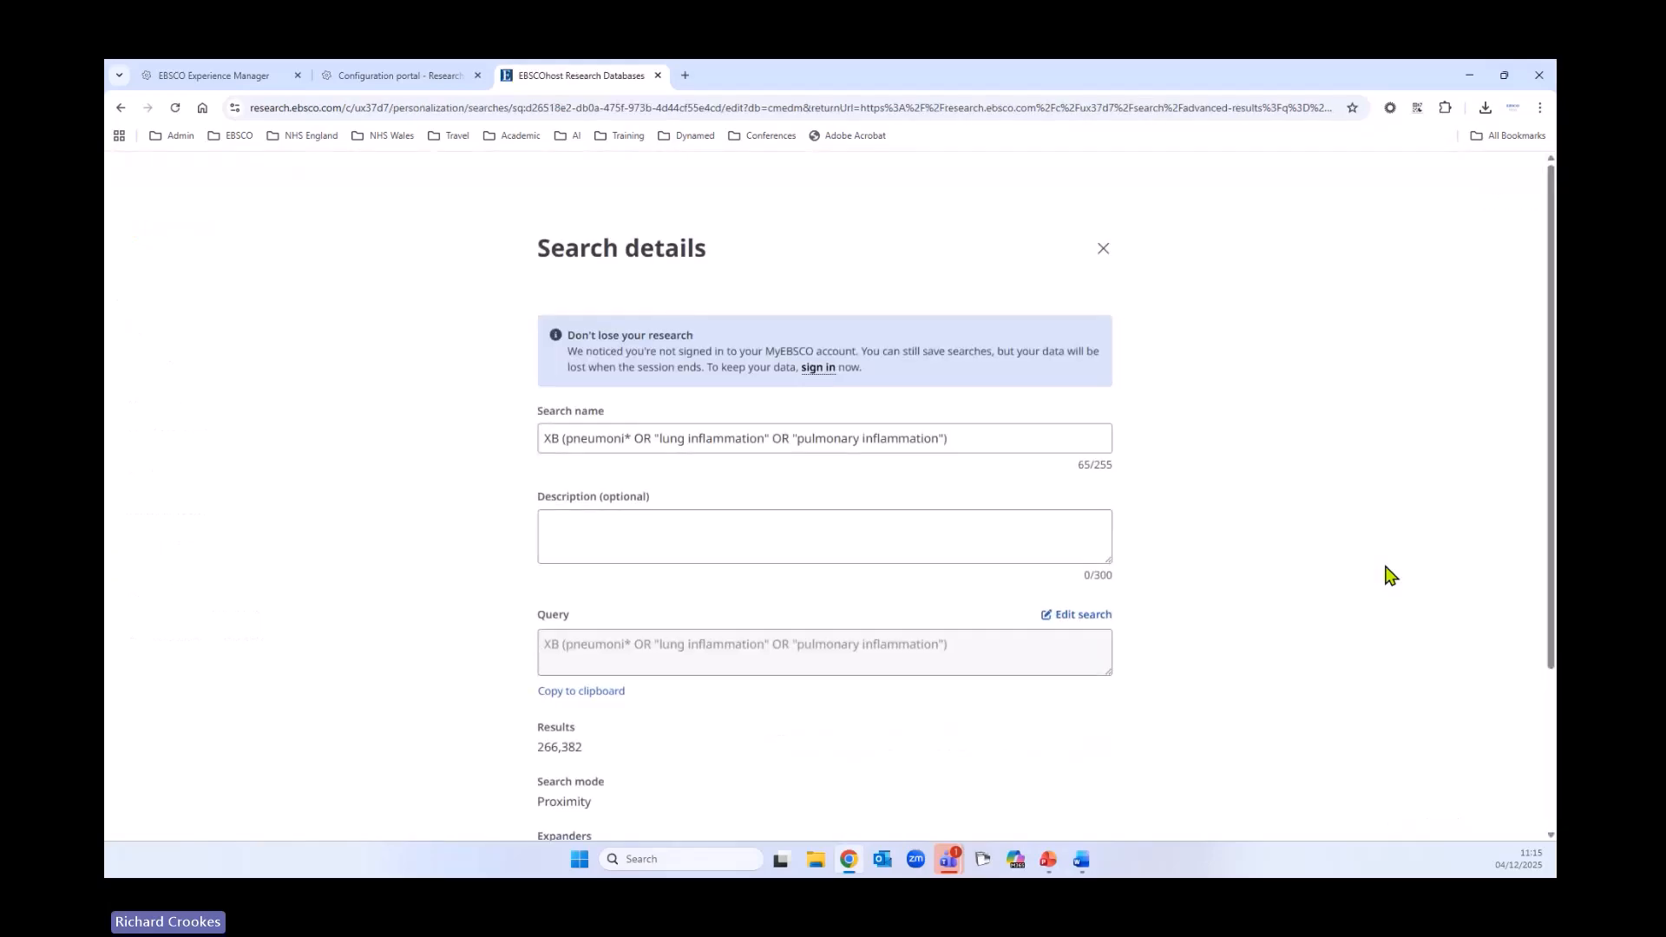
pyautogui.click(1084, 623)
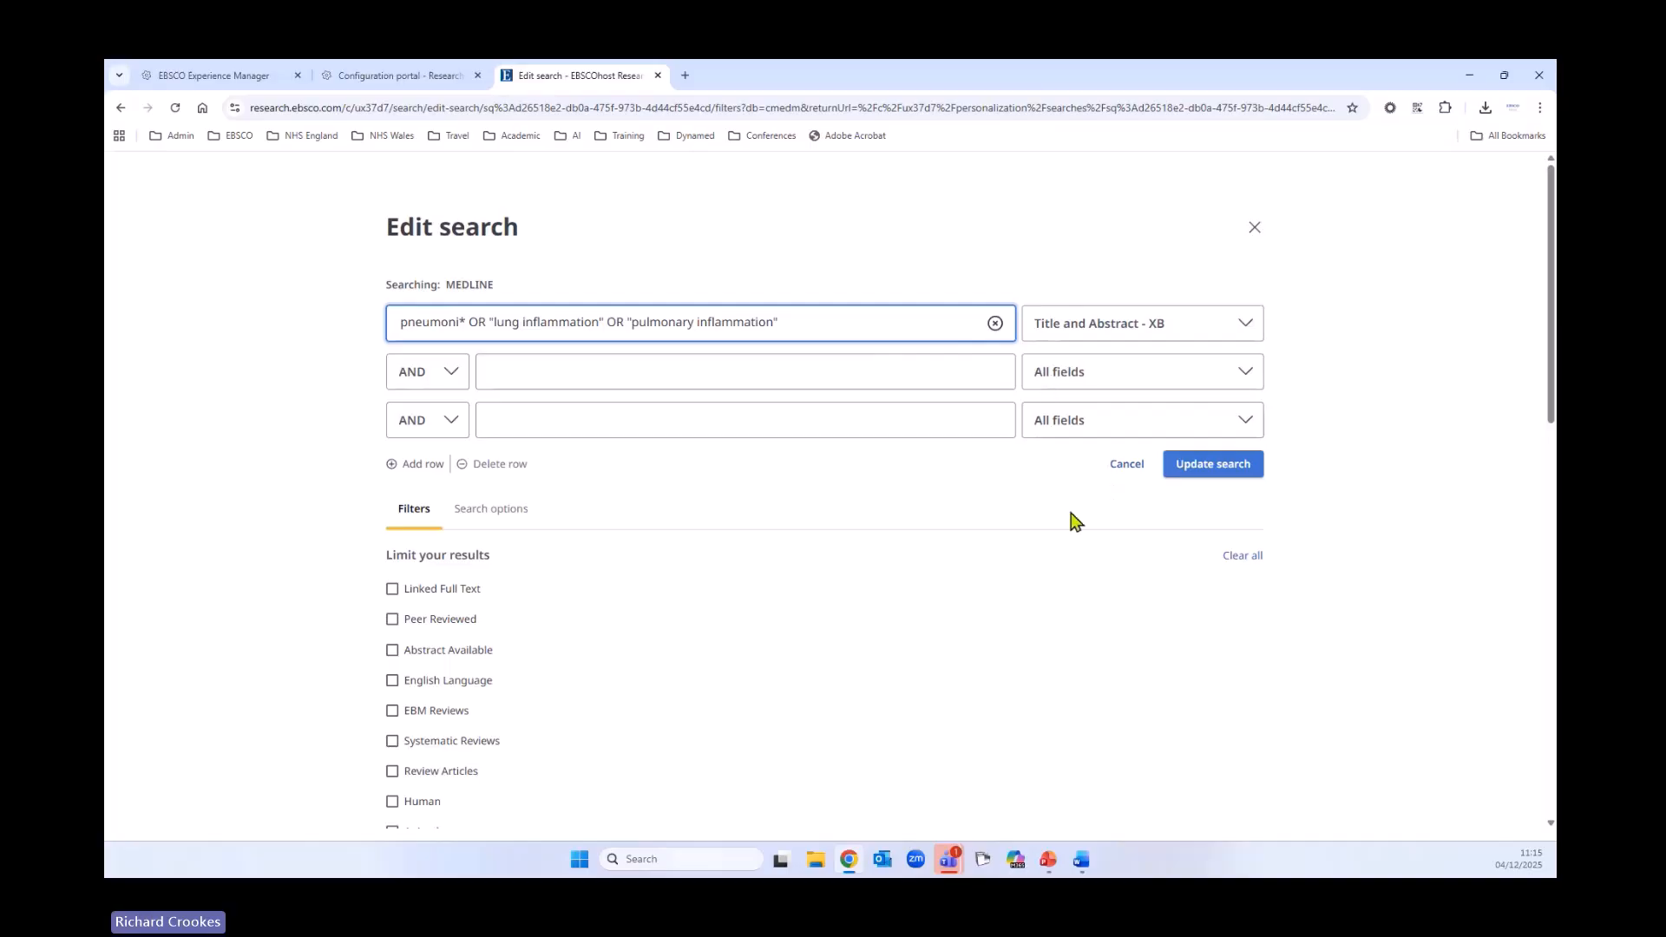
pyautogui.click(1128, 469)
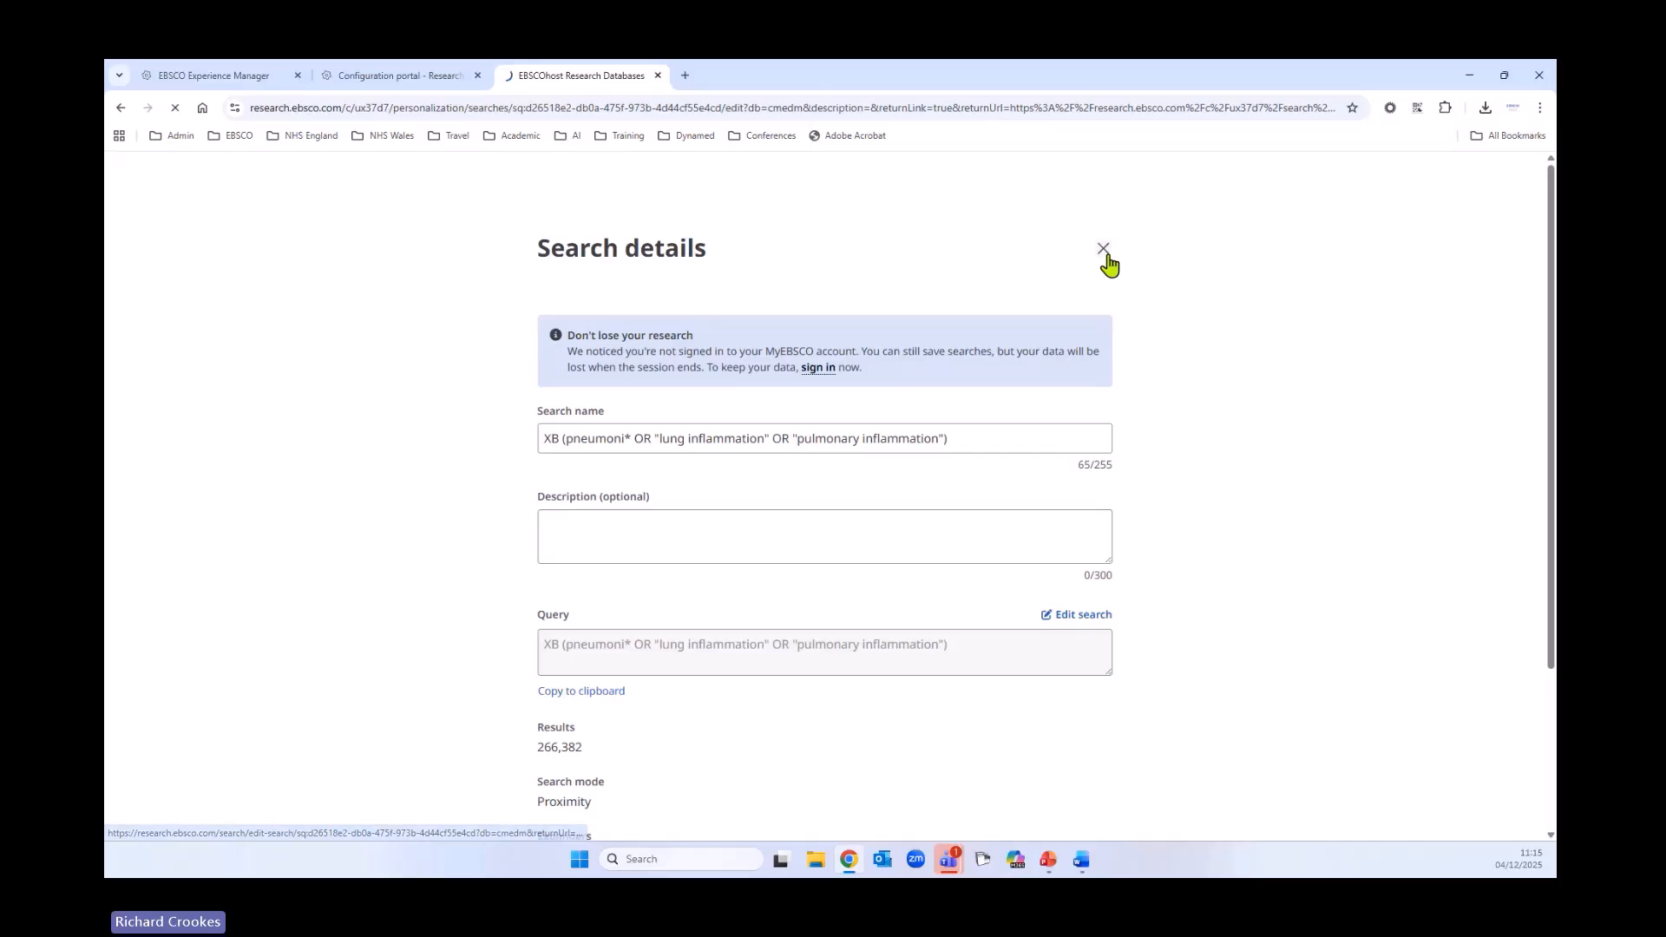
pyautogui.click(1103, 249)
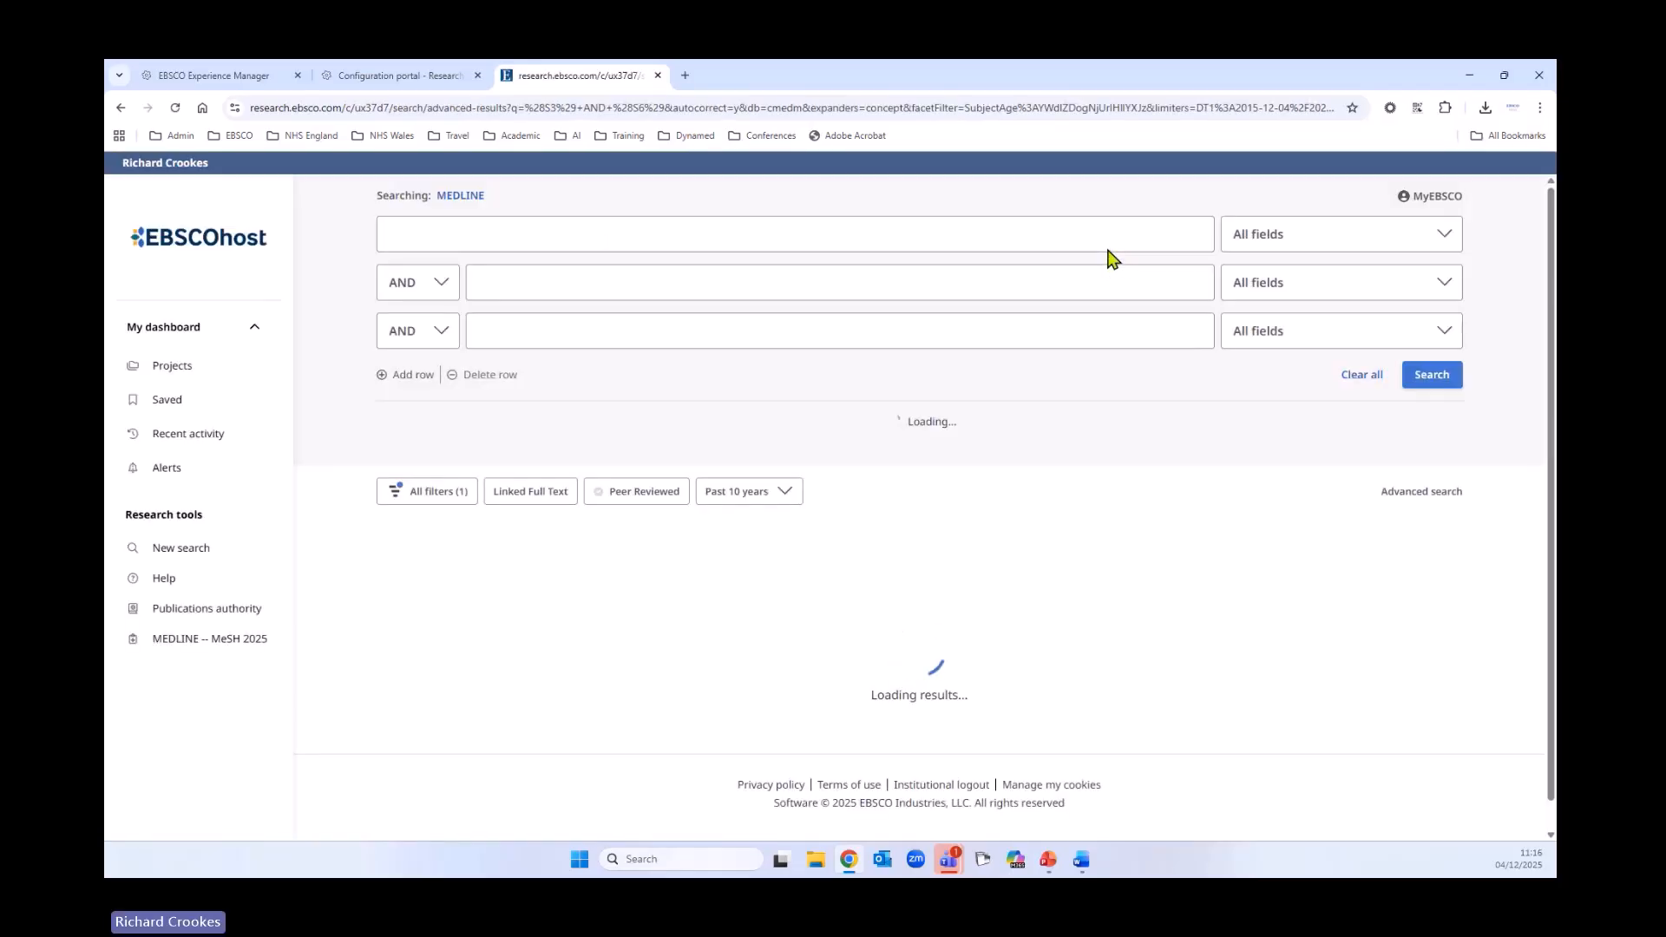
# Sort the search history by ID in ascending order and look over the list from S1 to S9
pyautogui.scroll(-2, 1039, 533)
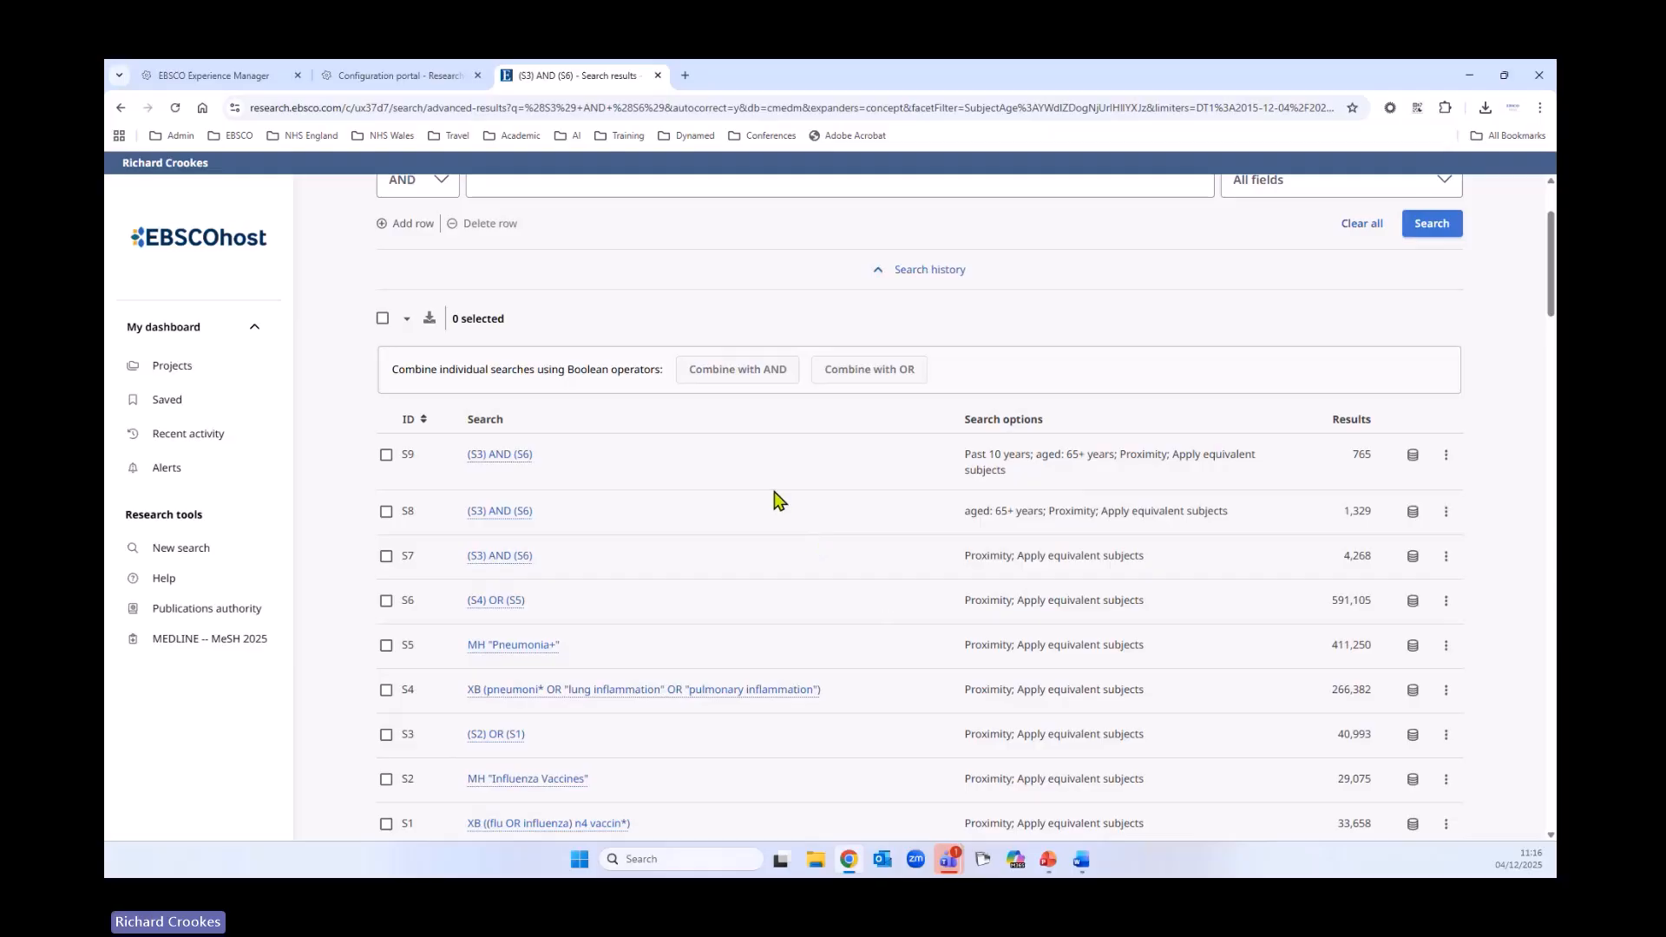
pyautogui.click(410, 423)
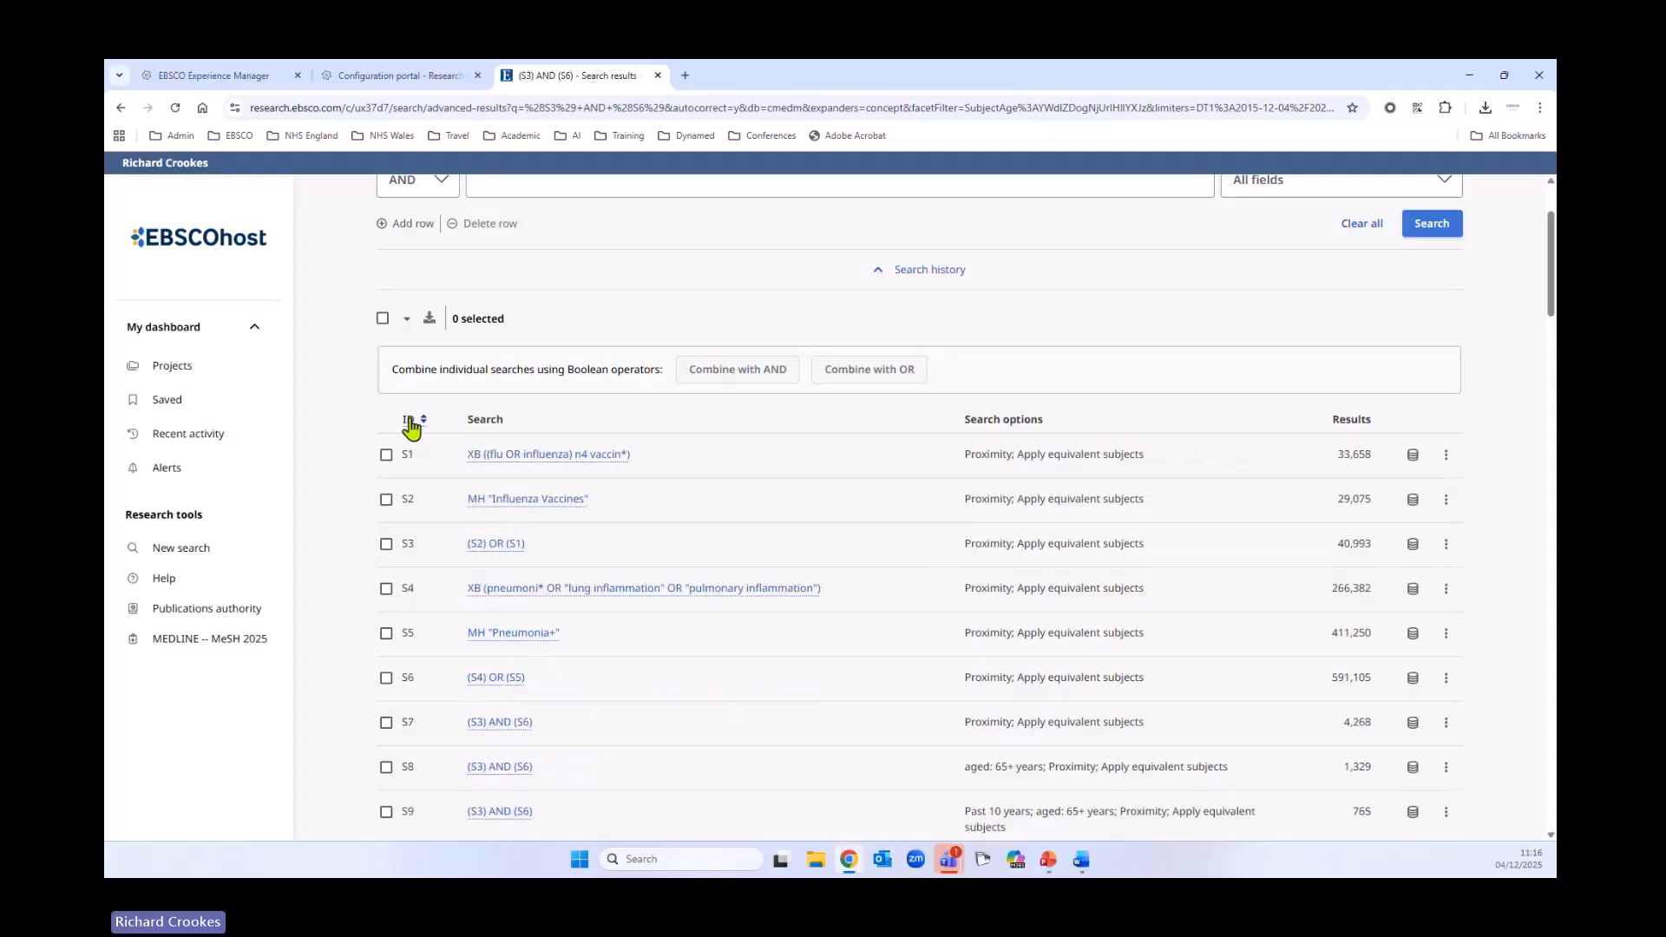
pyautogui.scroll(-3, 877, 583)
pyautogui.scroll(2, 867, 583)
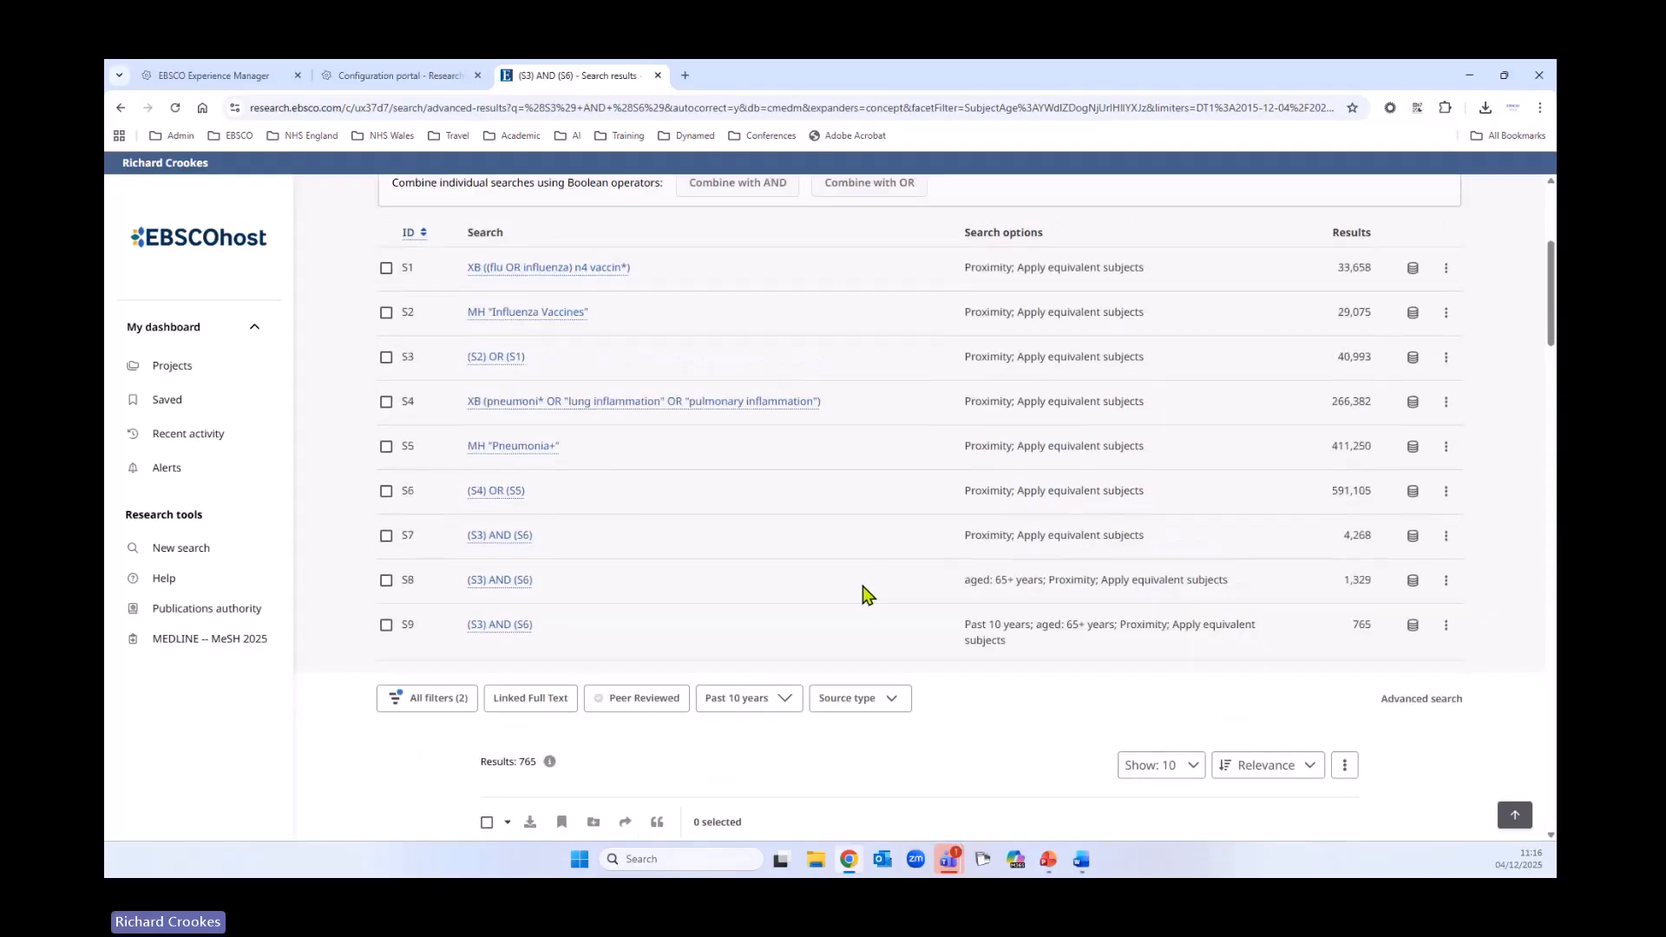
pyautogui.scroll(1, 864, 594)
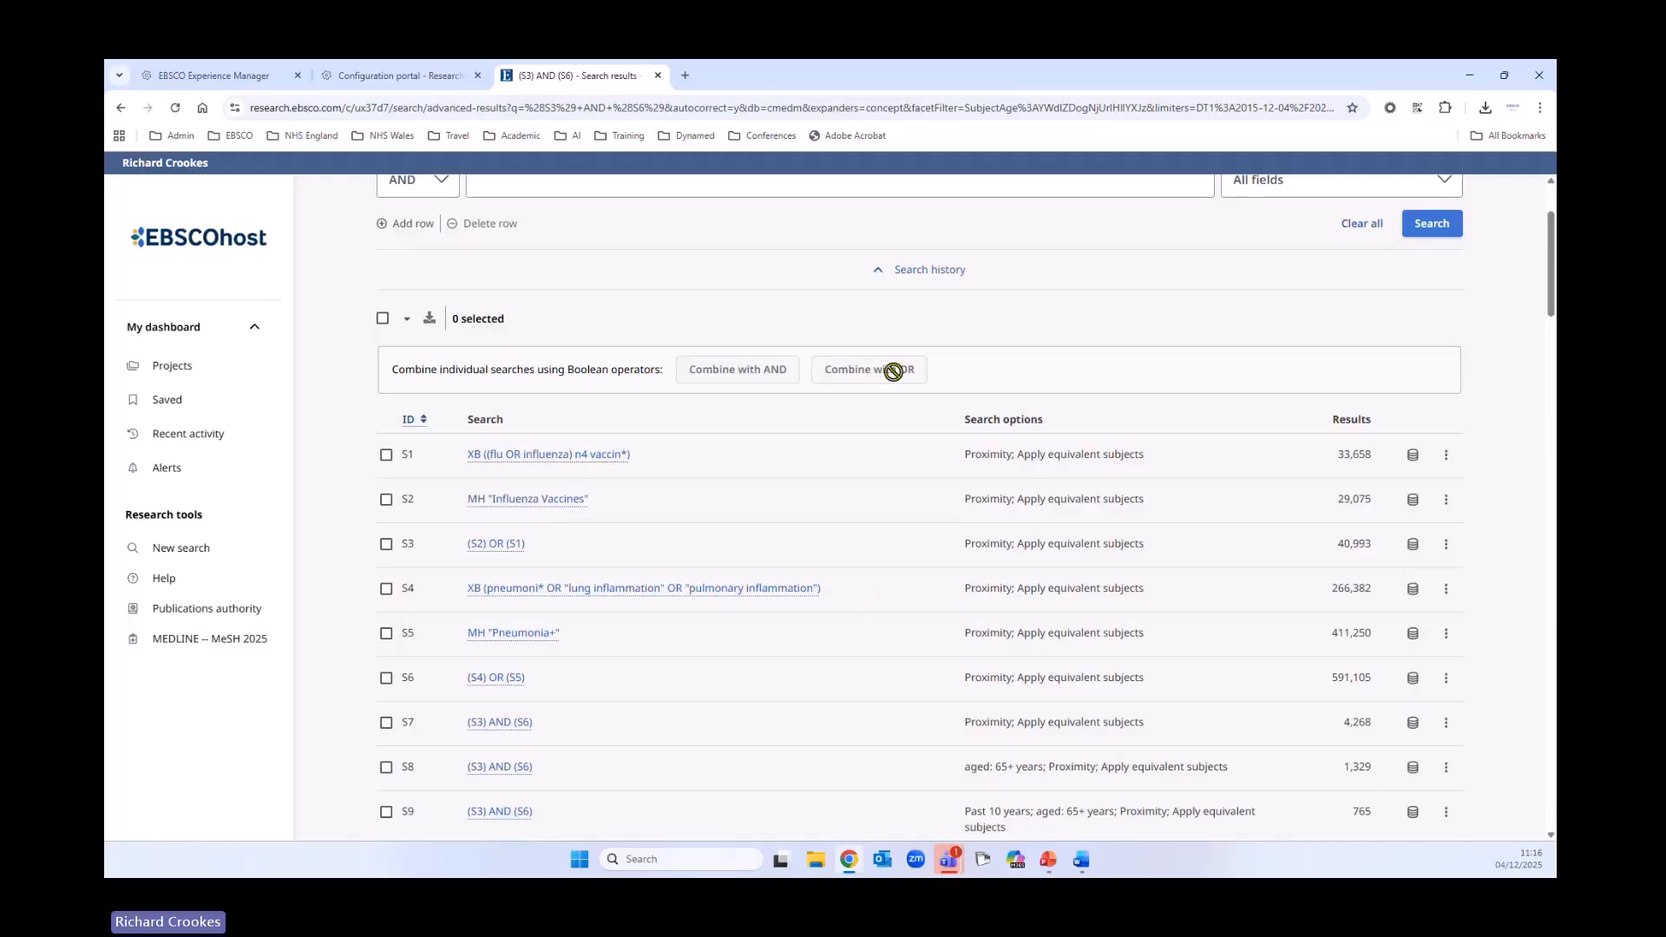
# Select all searches in the search history, download their metadata in CSV format and save the file
pyautogui.click(382, 318)
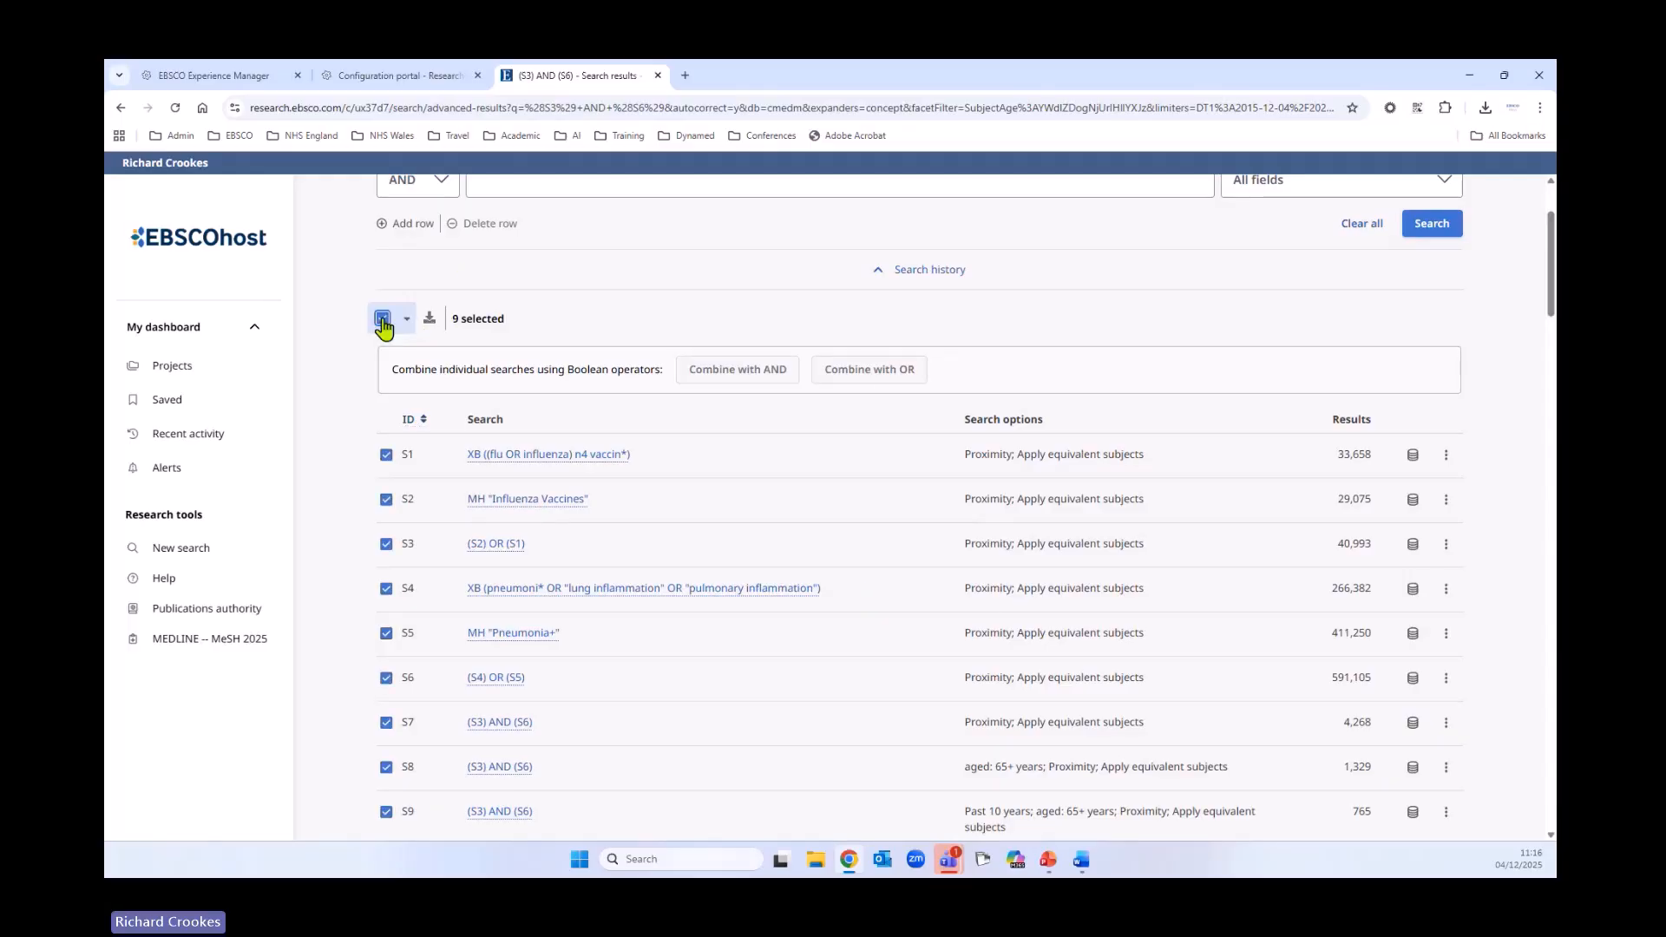
pyautogui.click(429, 320)
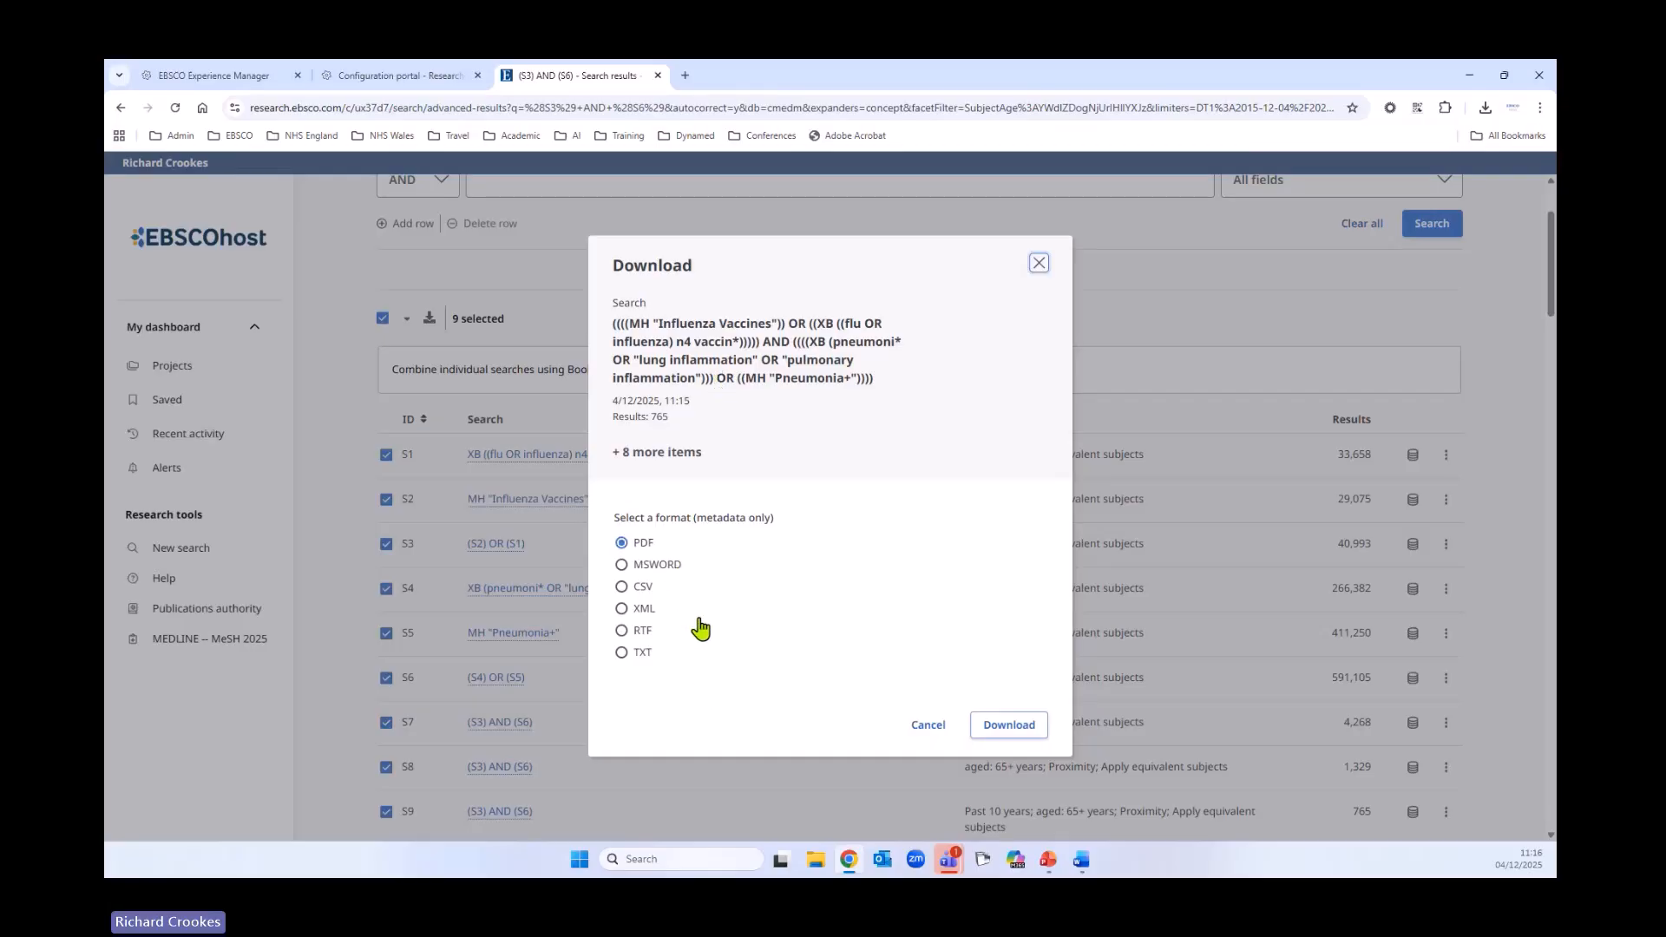
pyautogui.click(628, 590)
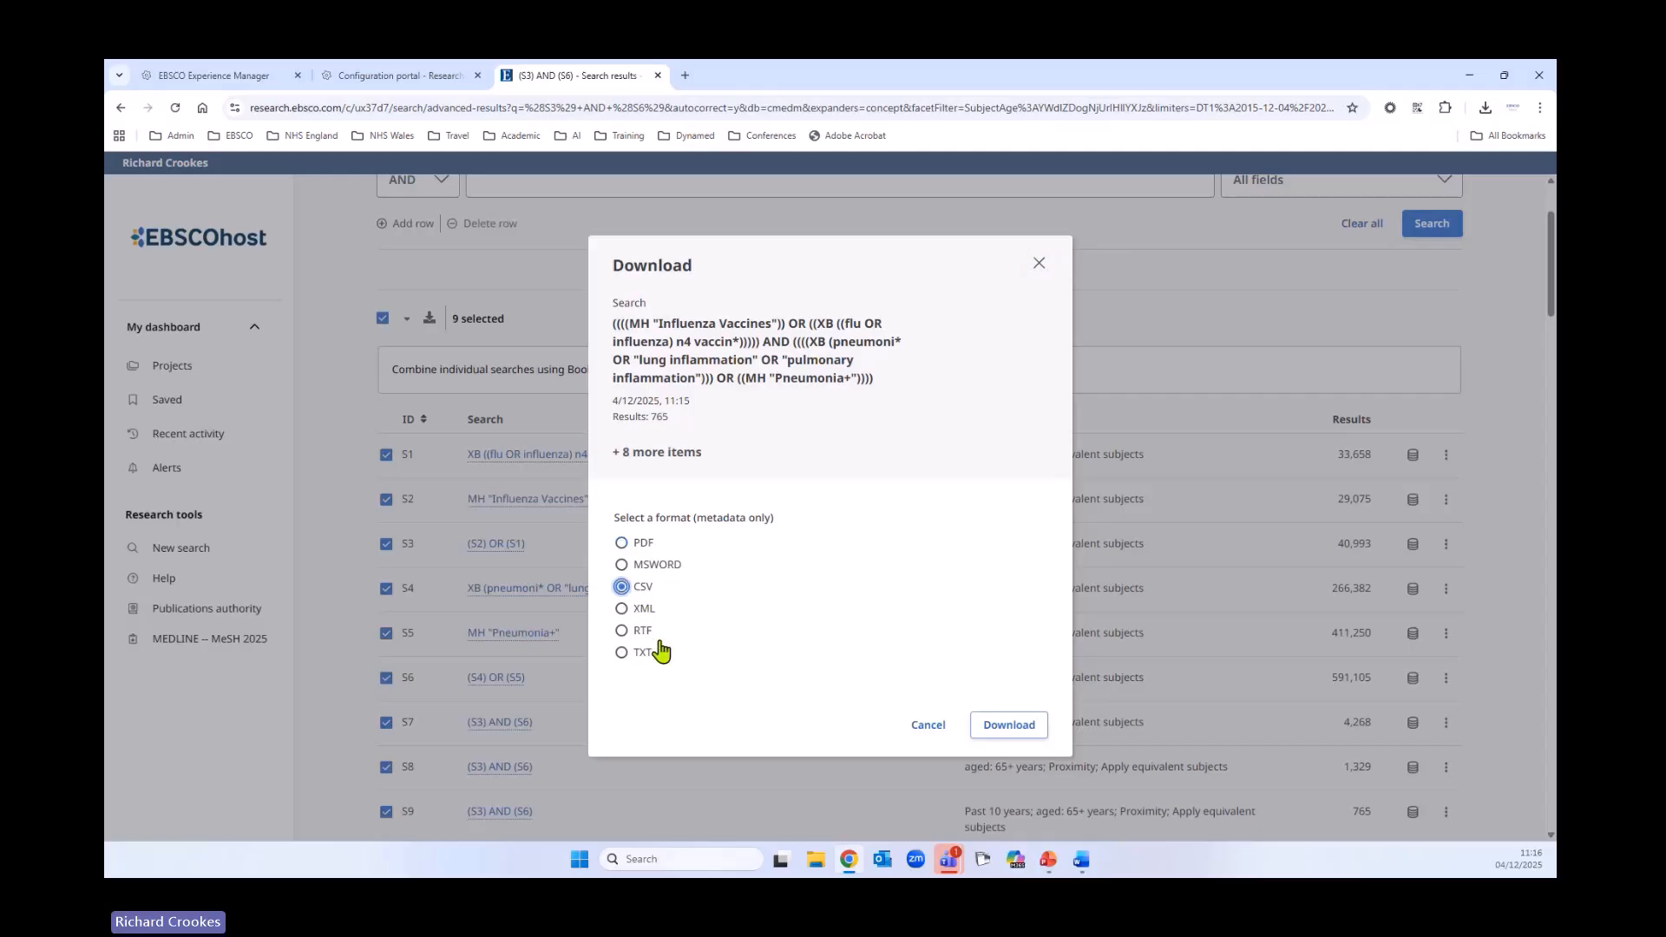
pyautogui.click(1028, 728)
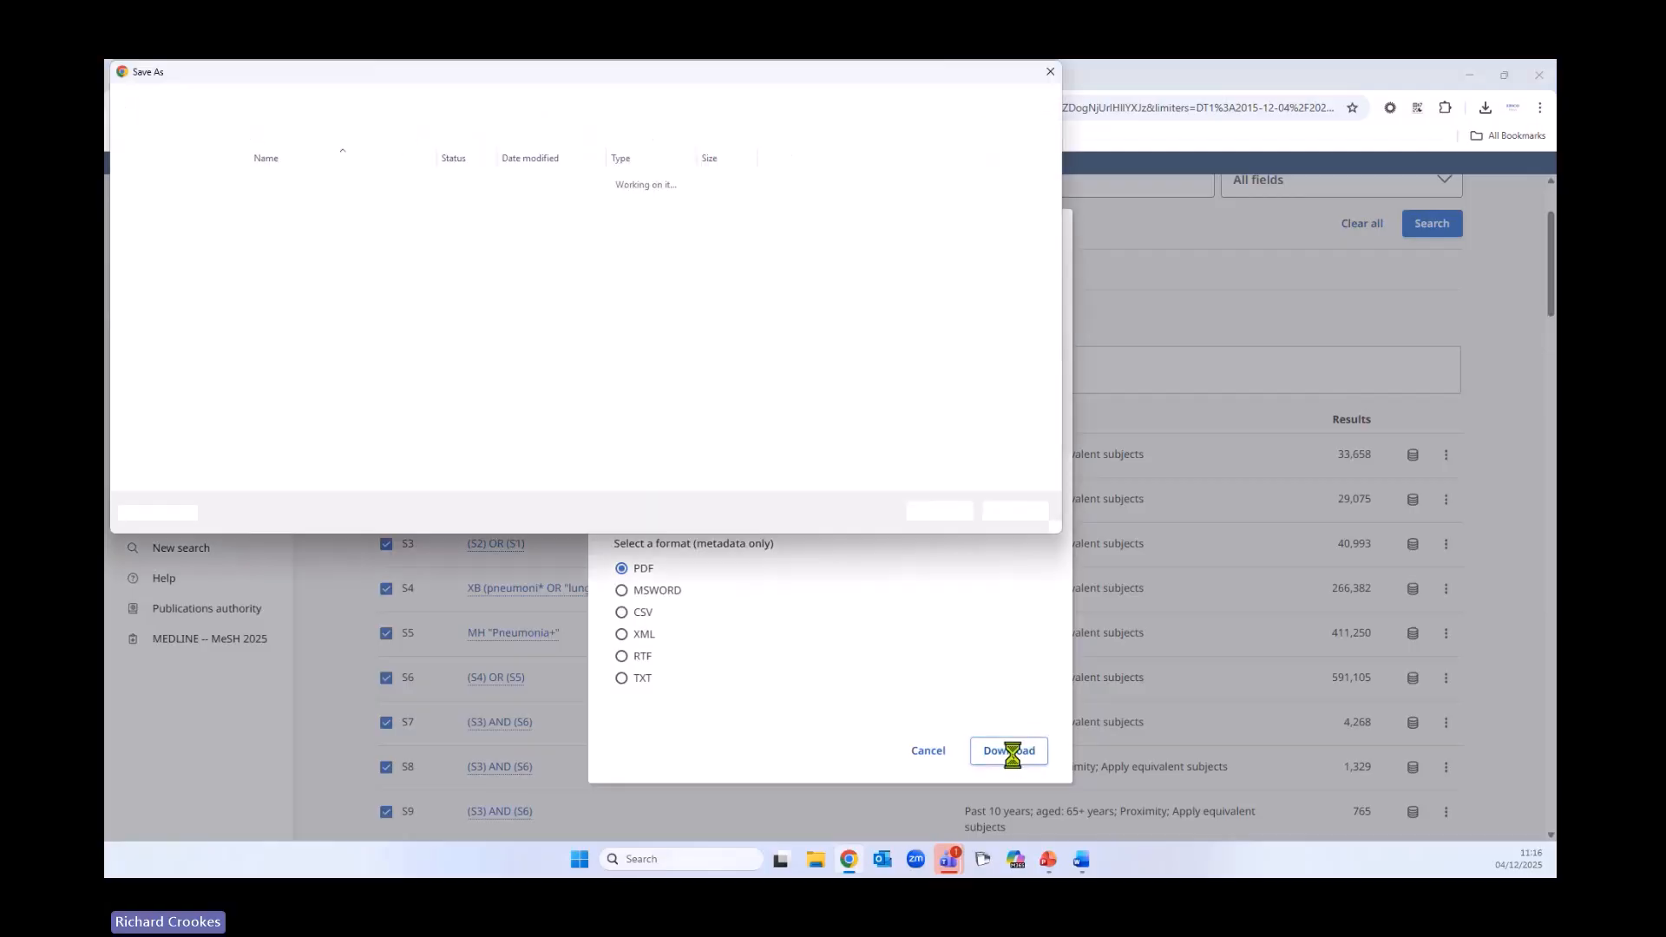
pyautogui.click(938, 514)
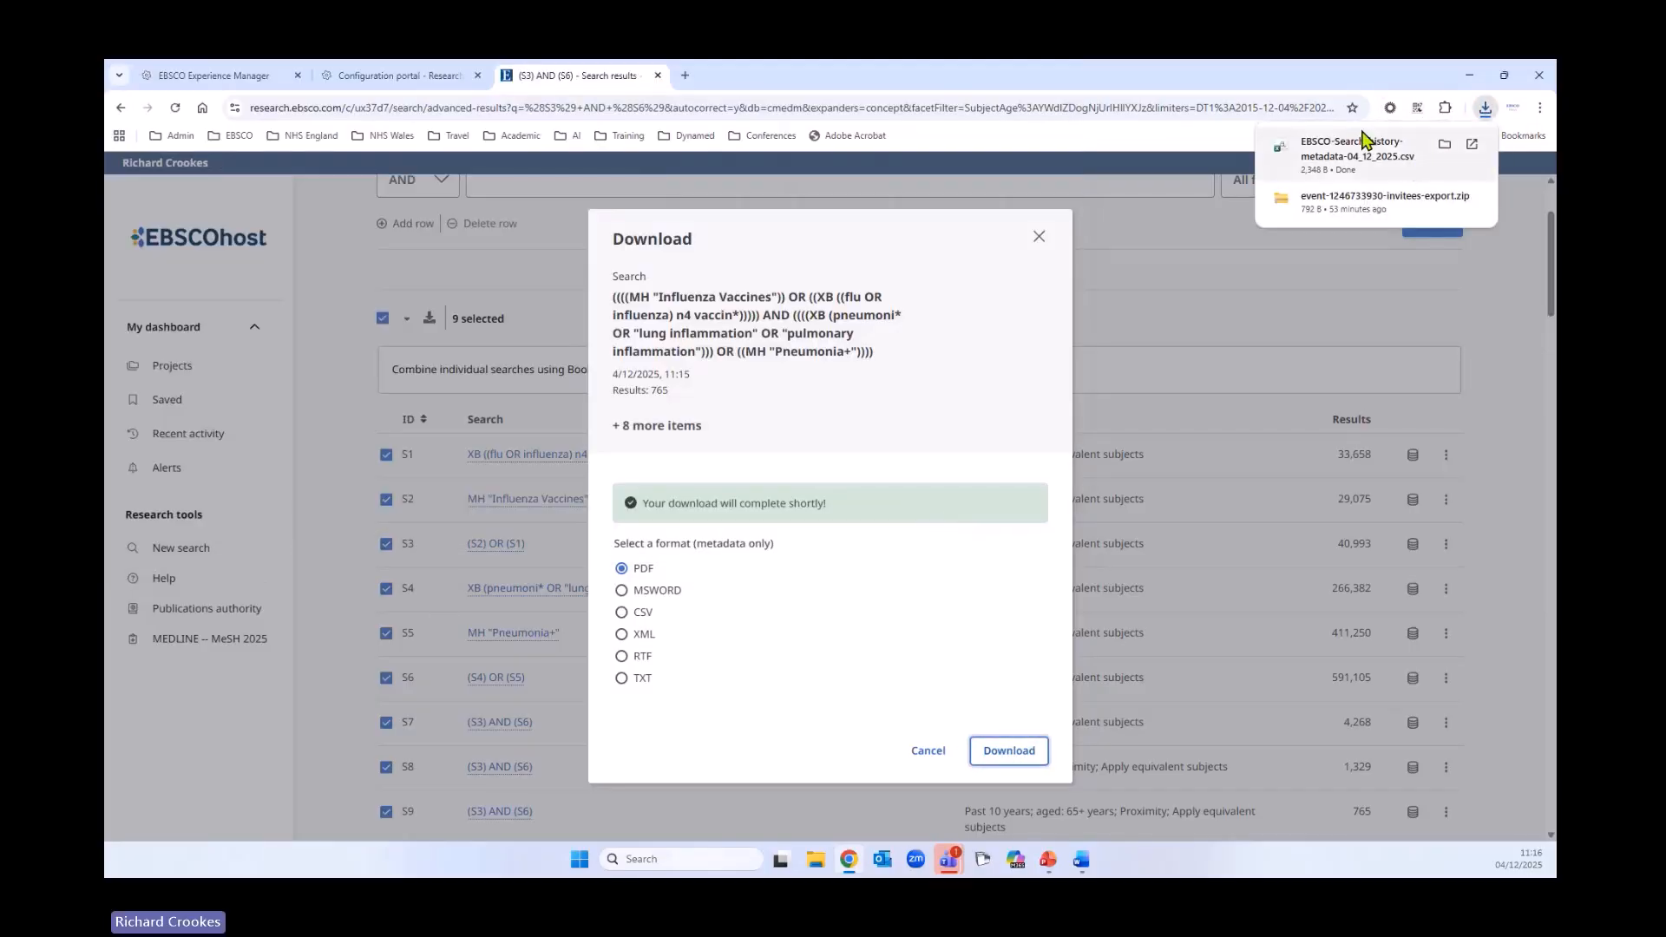
# Open the downloaded search history CSV file in Excel, maximize it and examine the user-entered and expanded query columns
pyautogui.click(1383, 167)
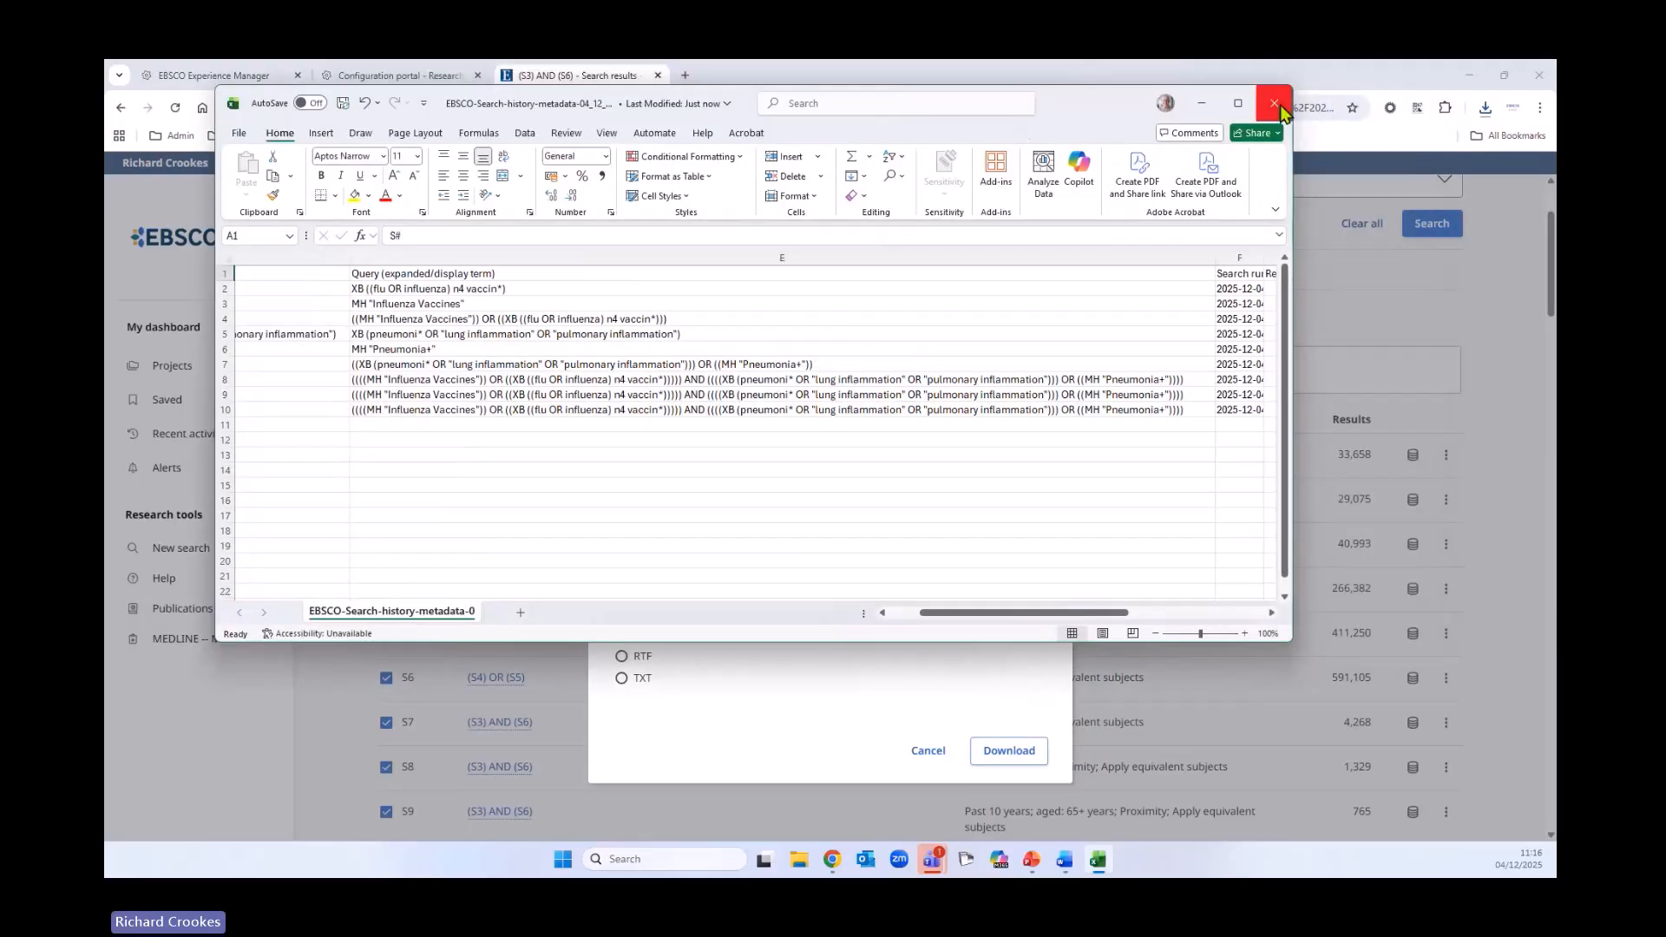
pyautogui.click(1237, 111)
pyautogui.moveTo(1104, 812); pyautogui.dragTo(1060, 813)
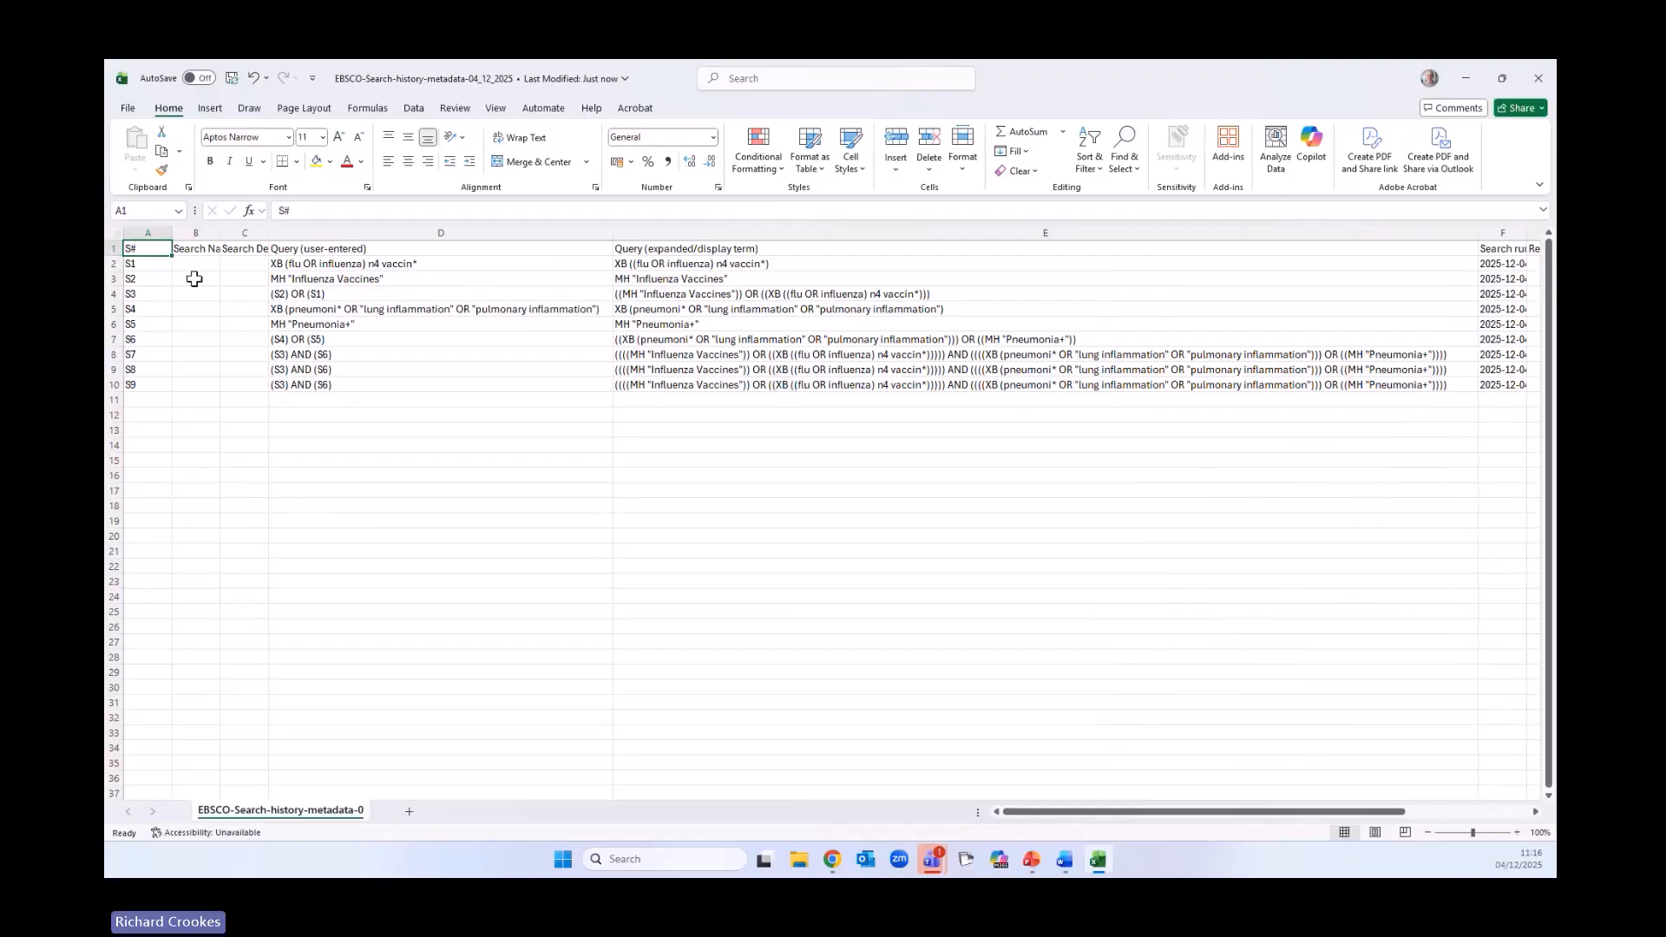
pyautogui.click(312, 232)
# Fit the search run date and publication start and end date columns to their contents, review the export and return to EBSCOhost
pyautogui.moveTo(1162, 813); pyautogui.dragTo(1288, 813)
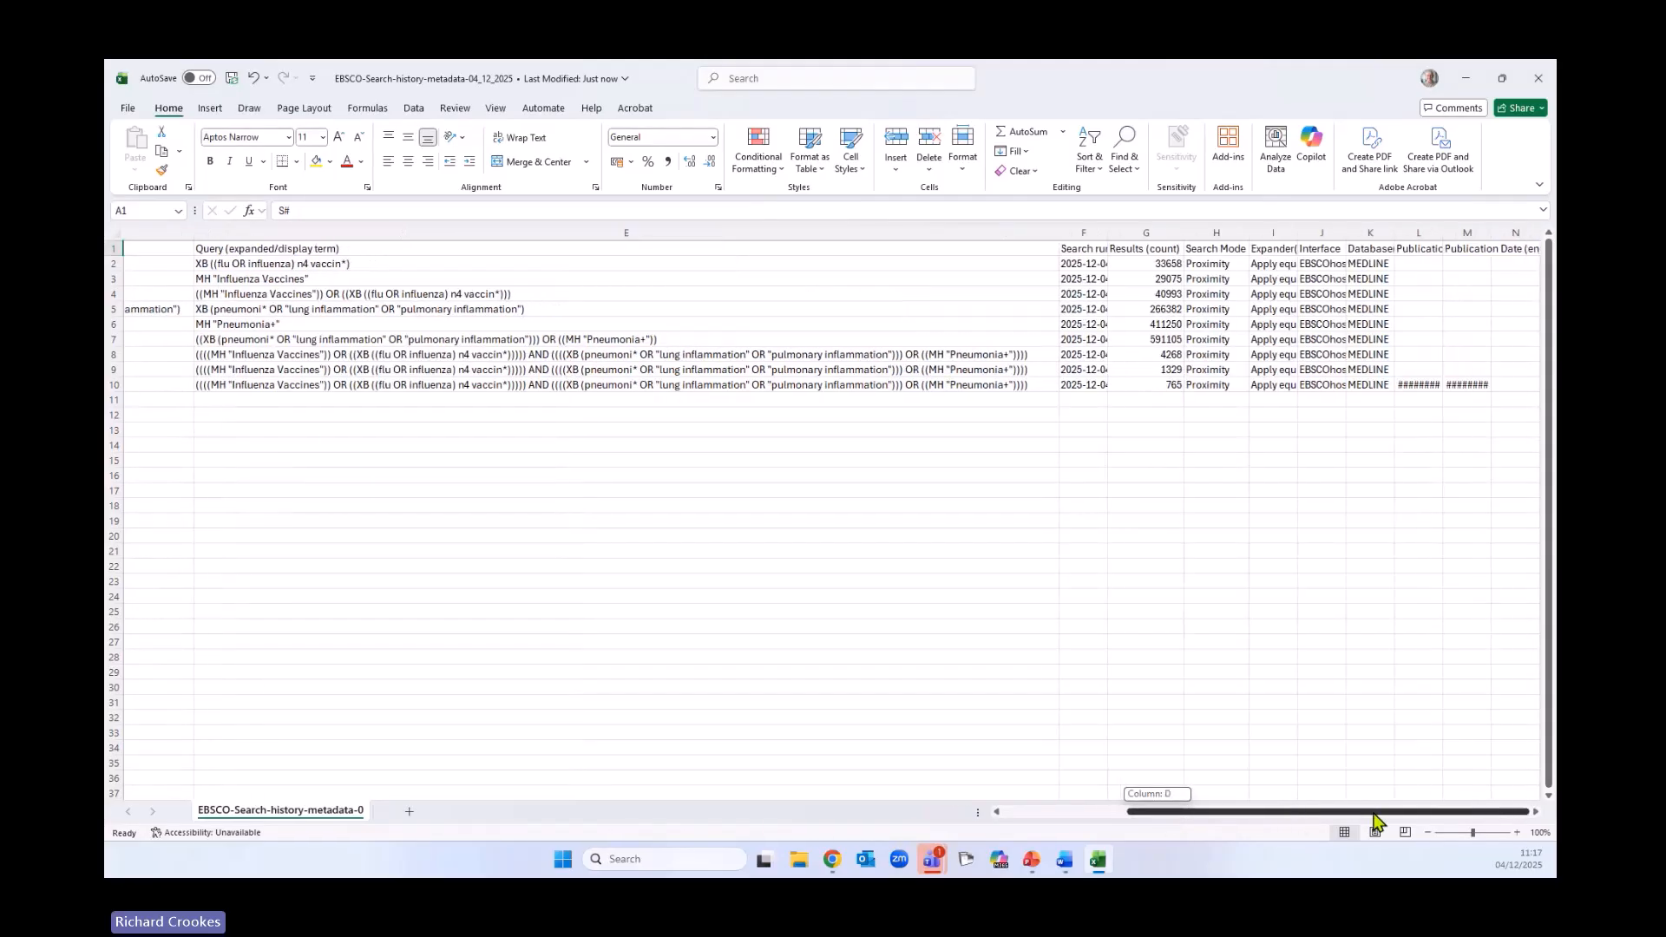
pyautogui.doubleClick(1107, 232)
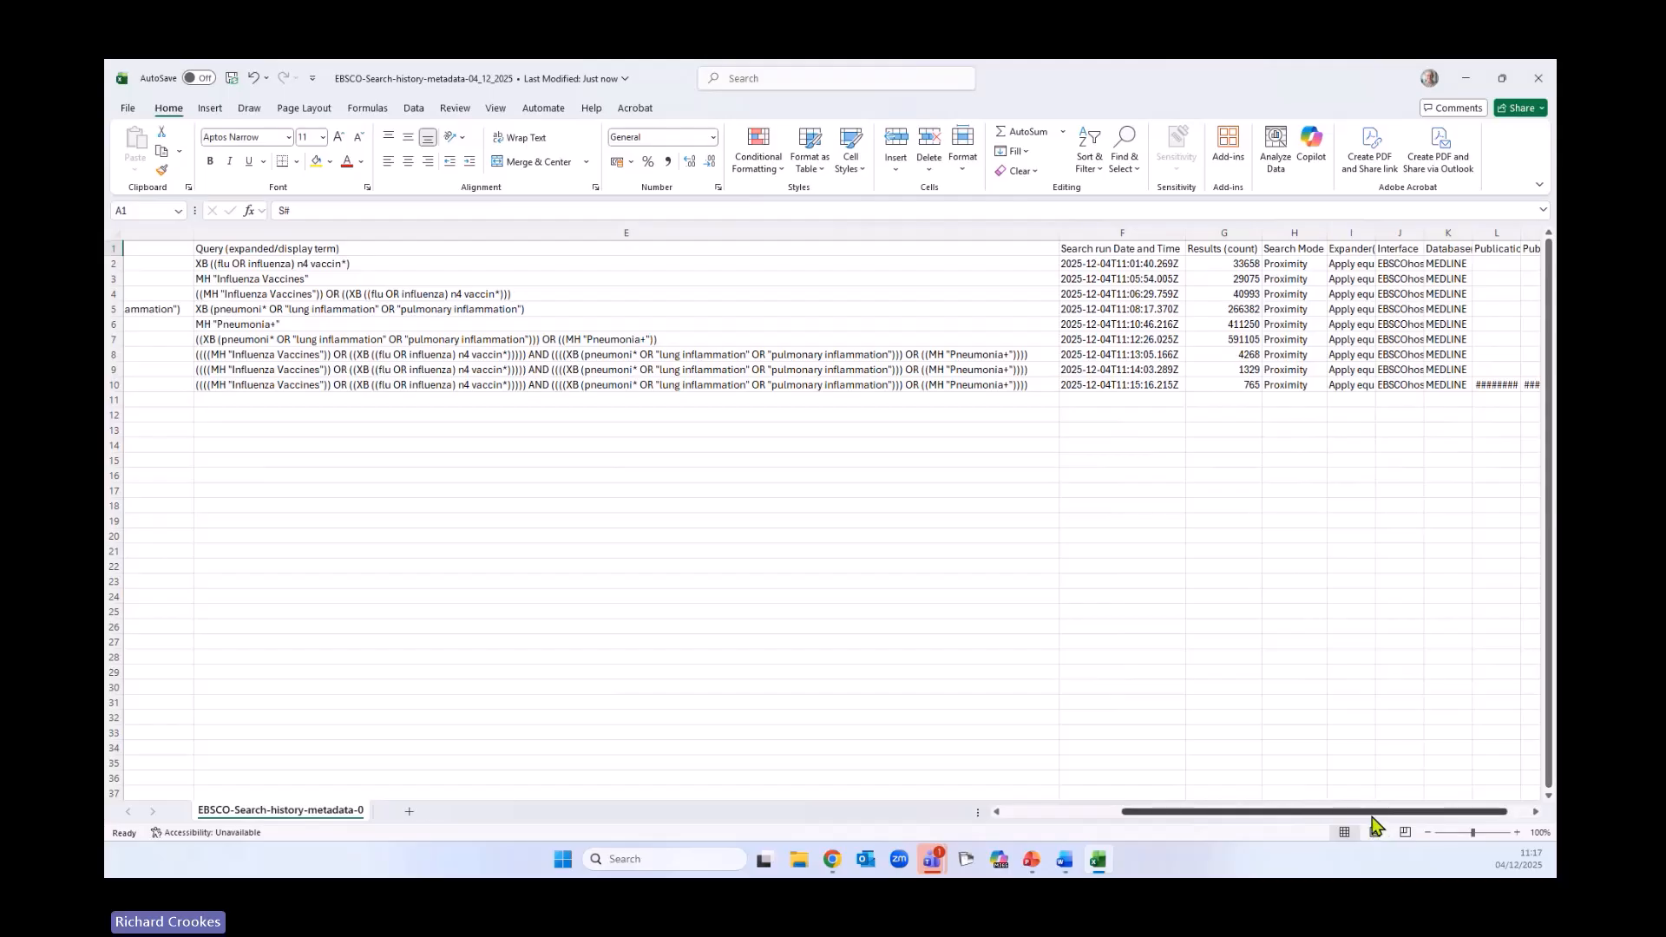
pyautogui.moveTo(1381, 813); pyautogui.dragTo(1403, 813)
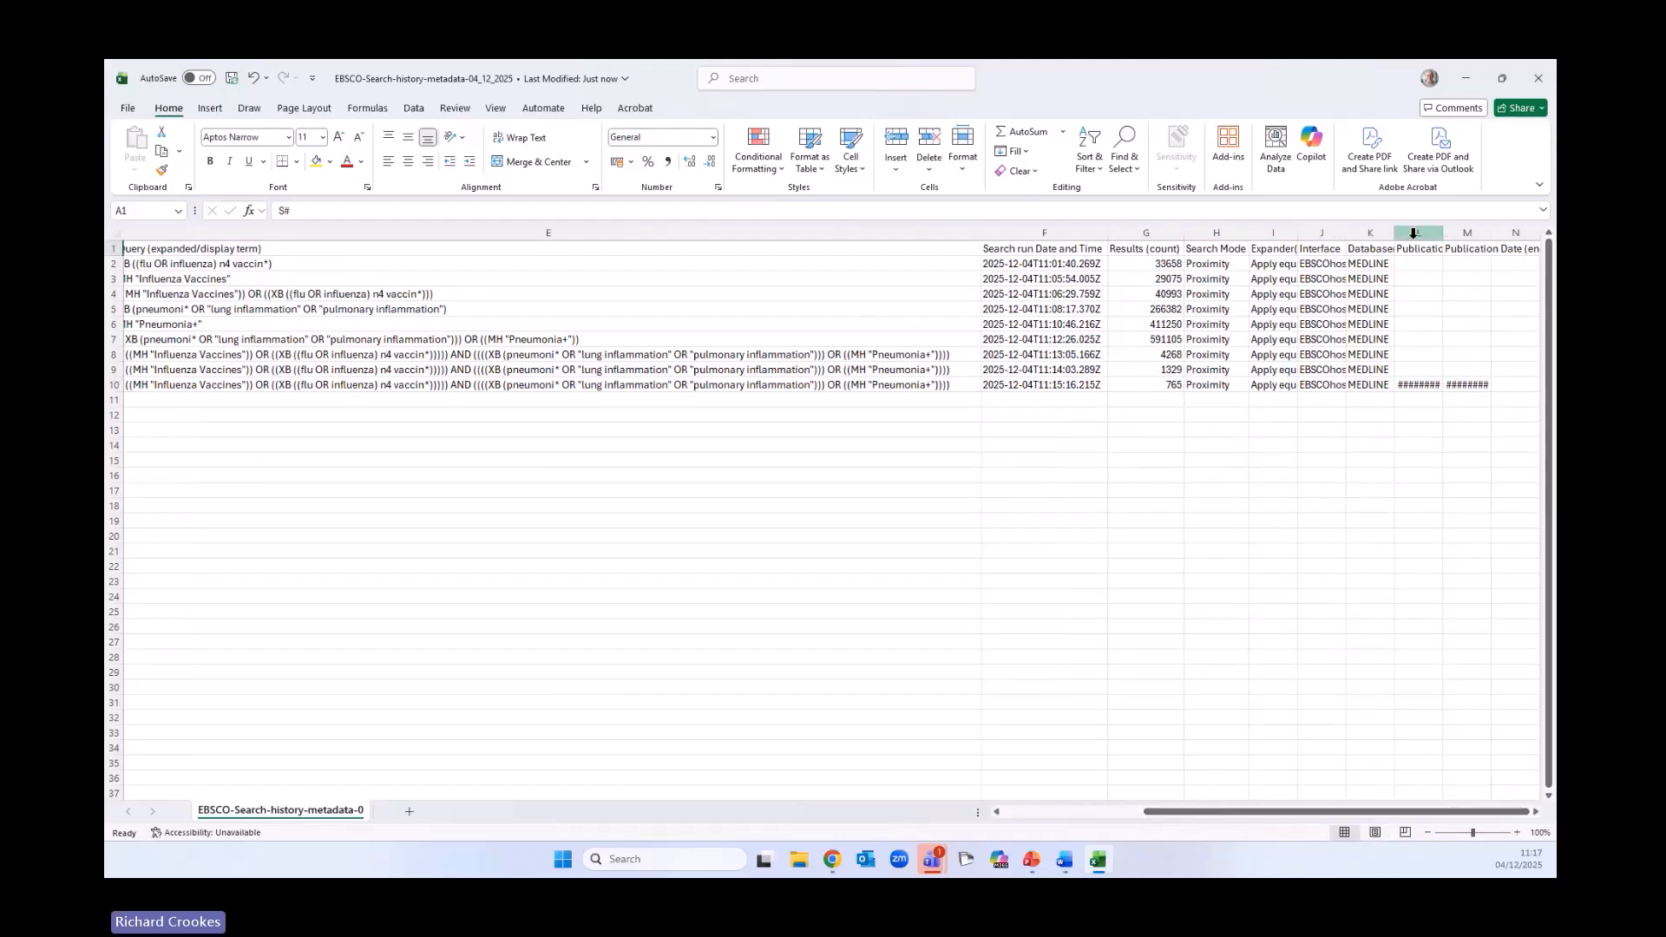
pyautogui.doubleClick(1447, 235)
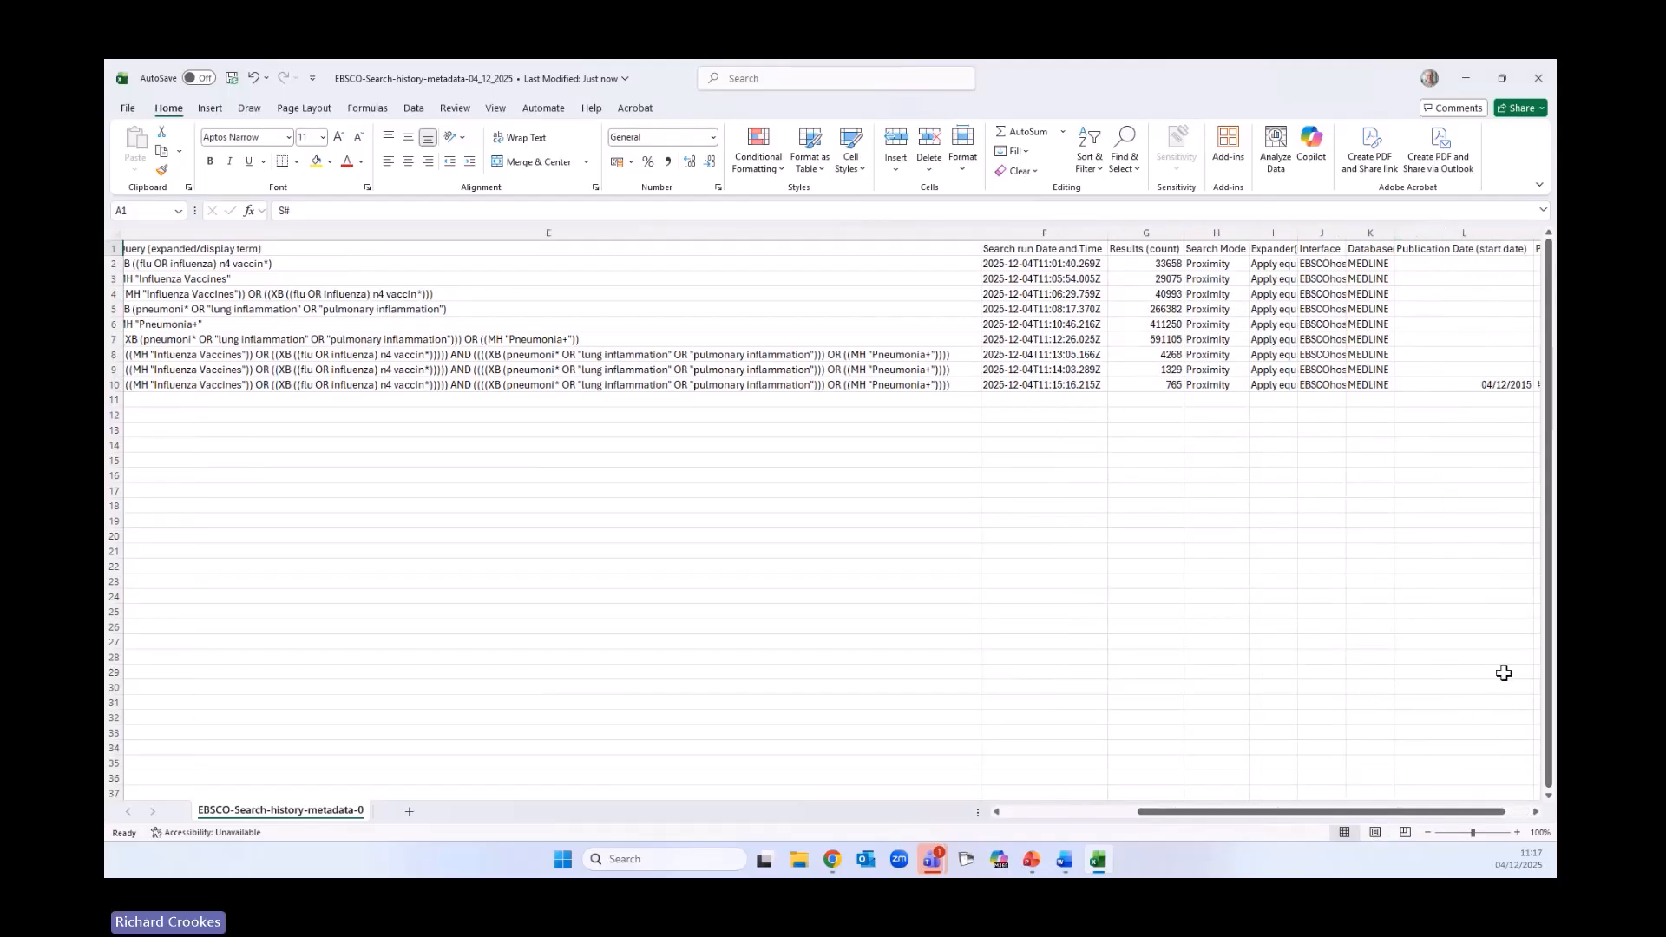
pyautogui.moveTo(1345, 811); pyautogui.dragTo(1369, 813)
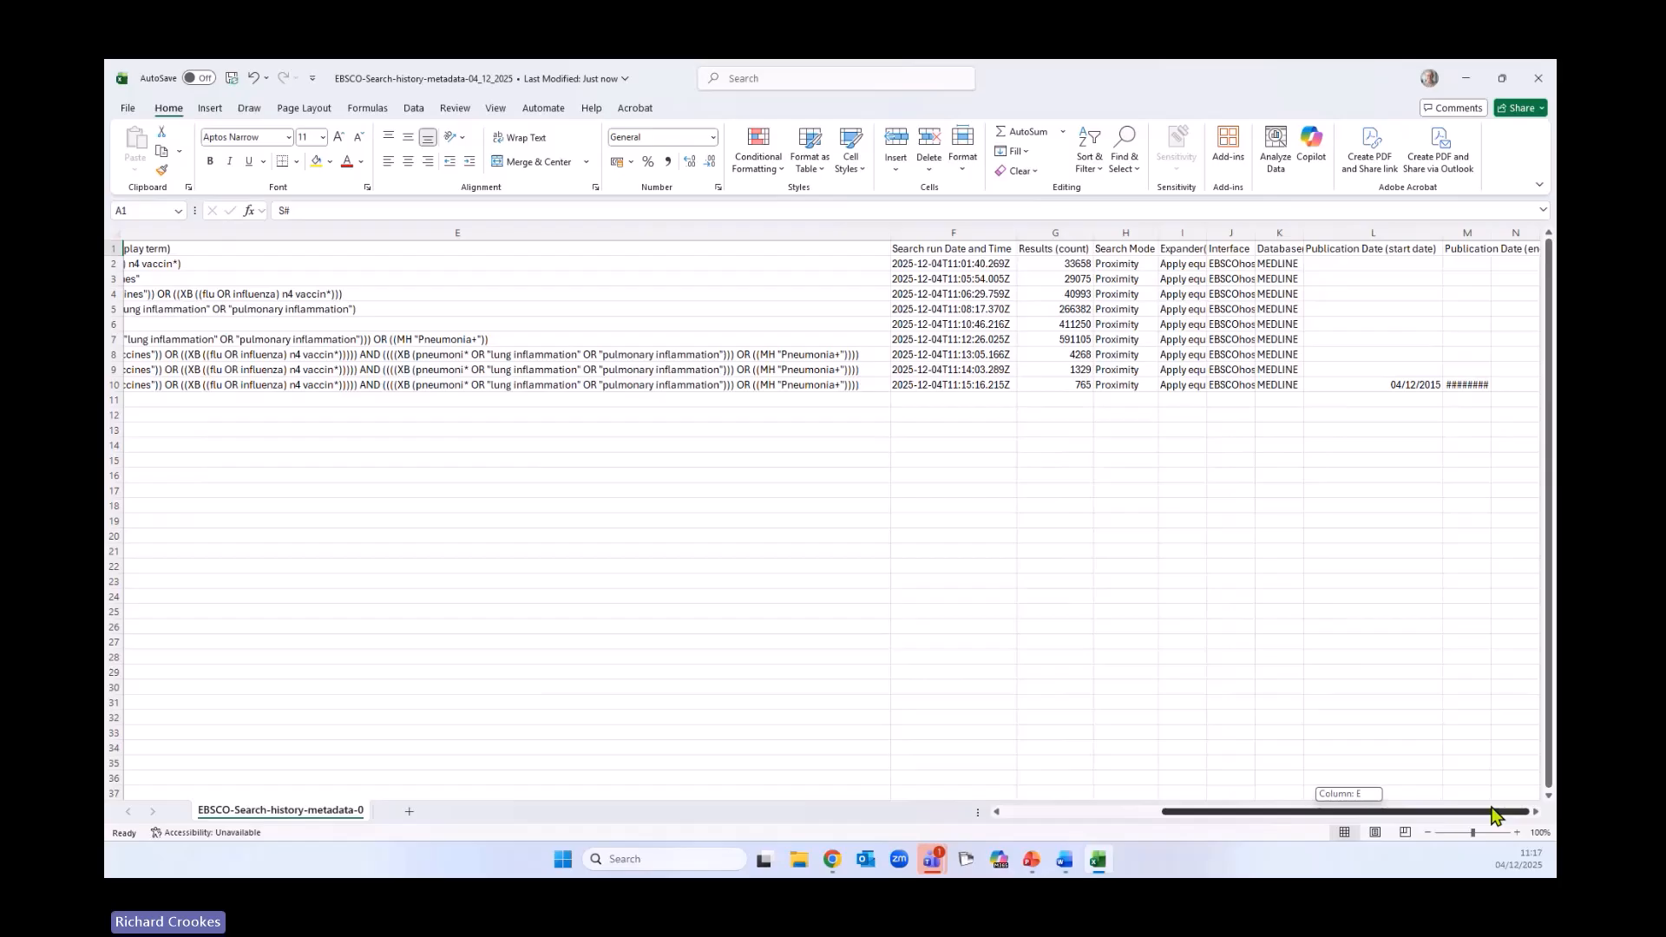
pyautogui.doubleClick(1493, 232)
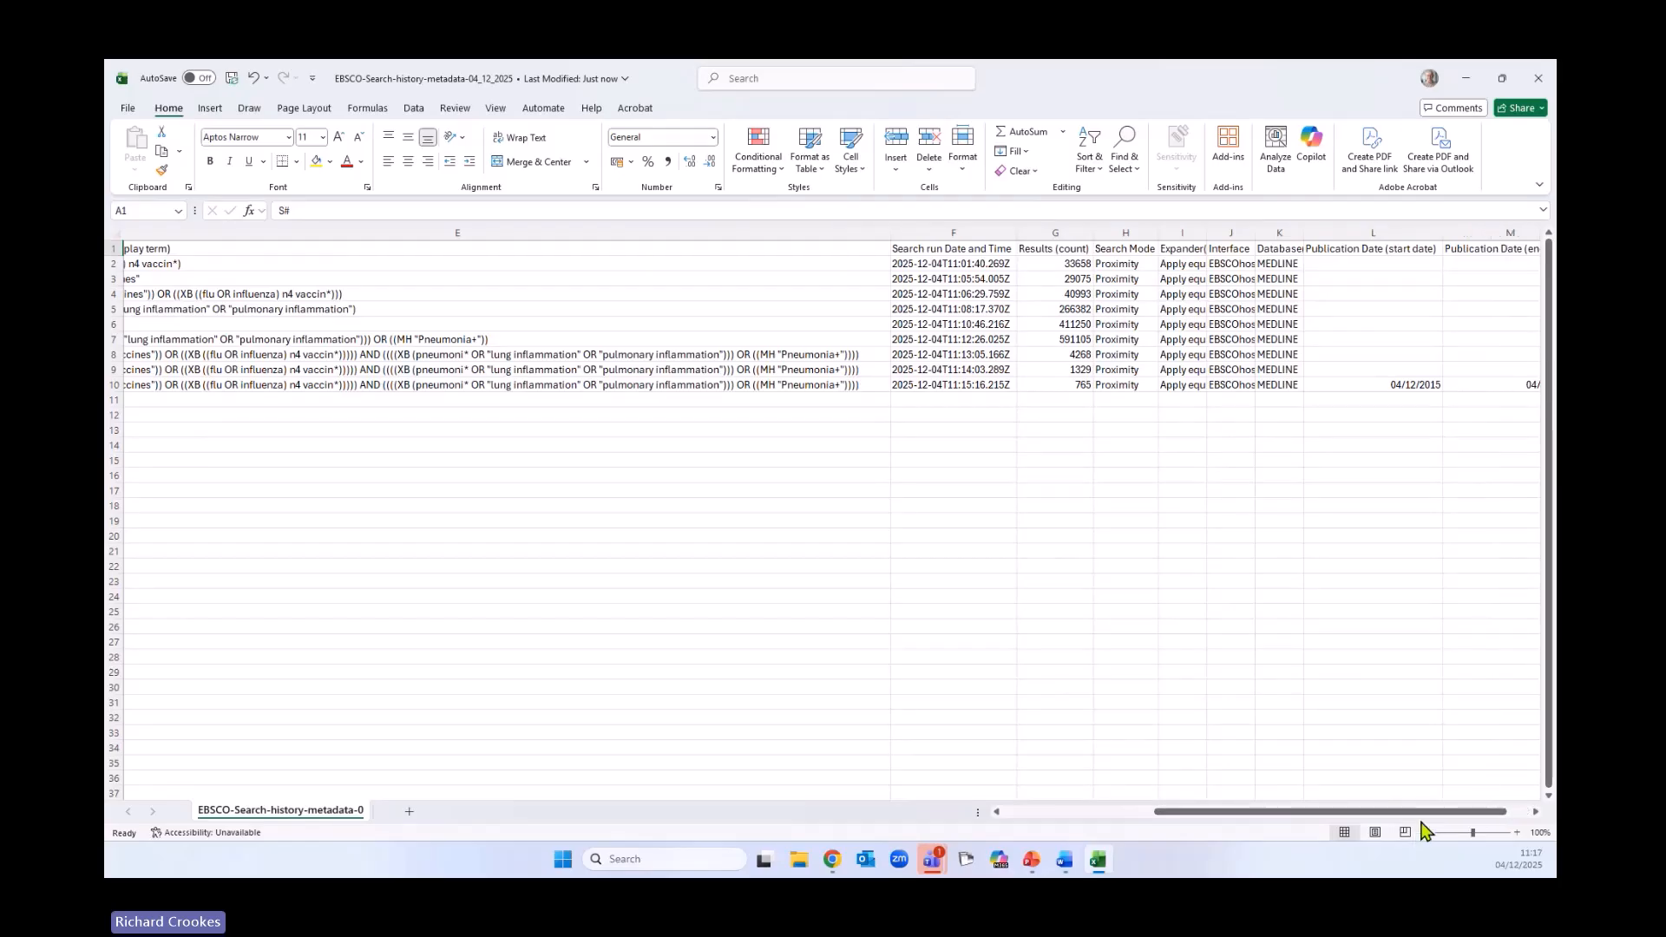
pyautogui.moveTo(1488, 812); pyautogui.dragTo(1511, 815)
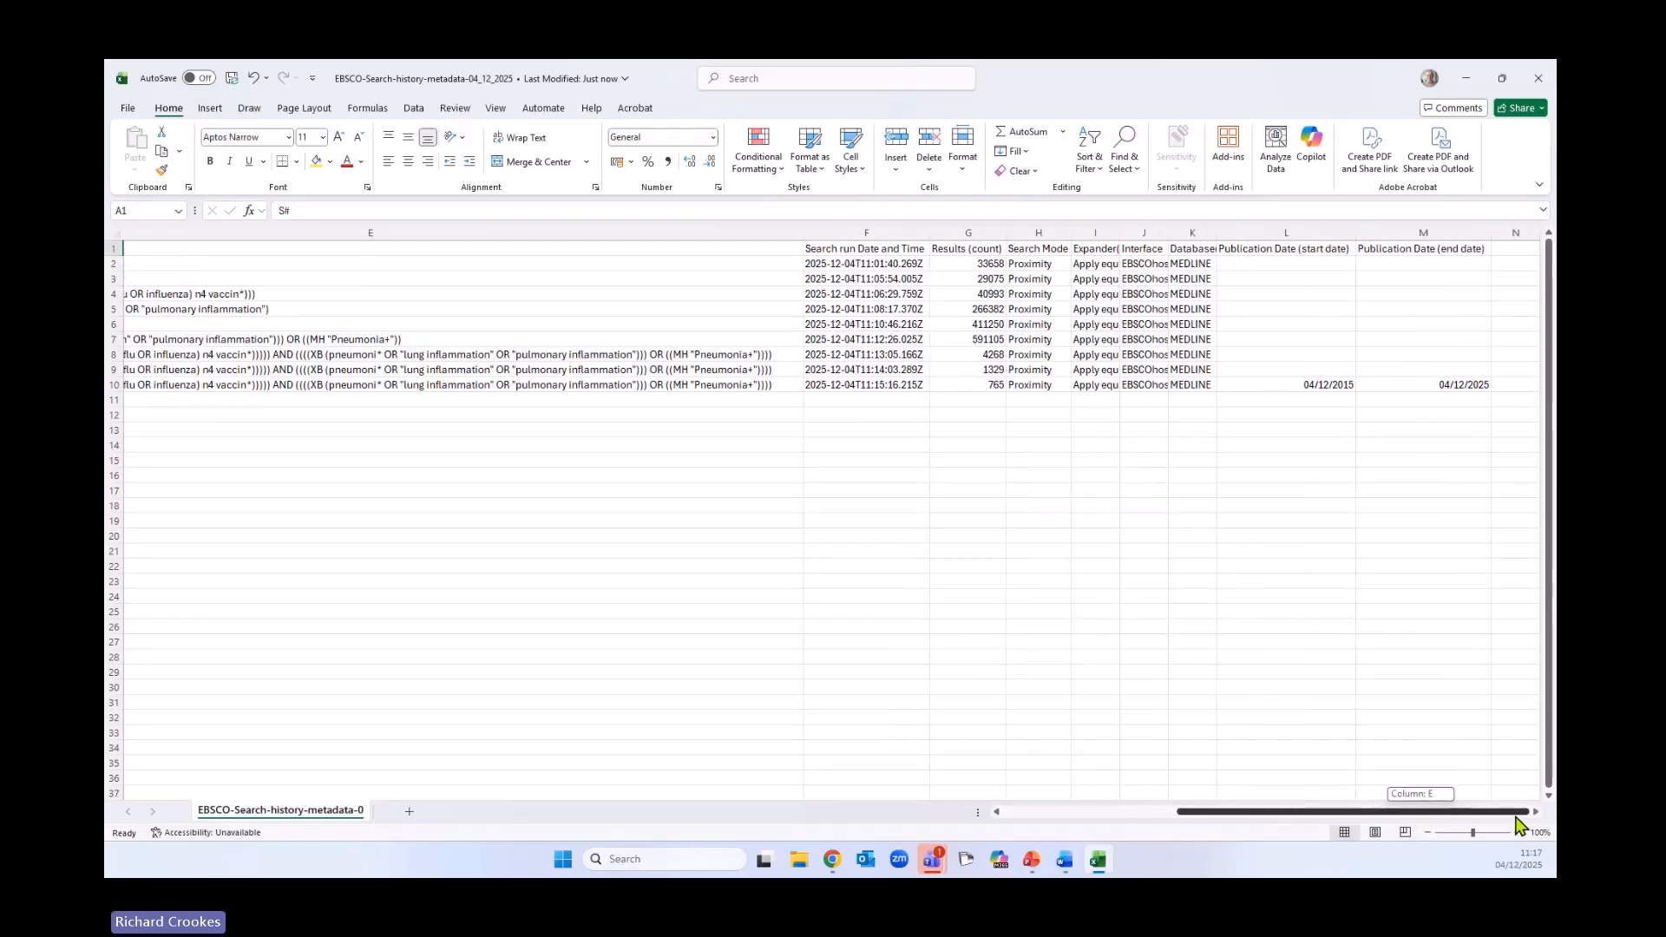
pyautogui.moveTo(1518, 822); pyautogui.dragTo(1518, 821)
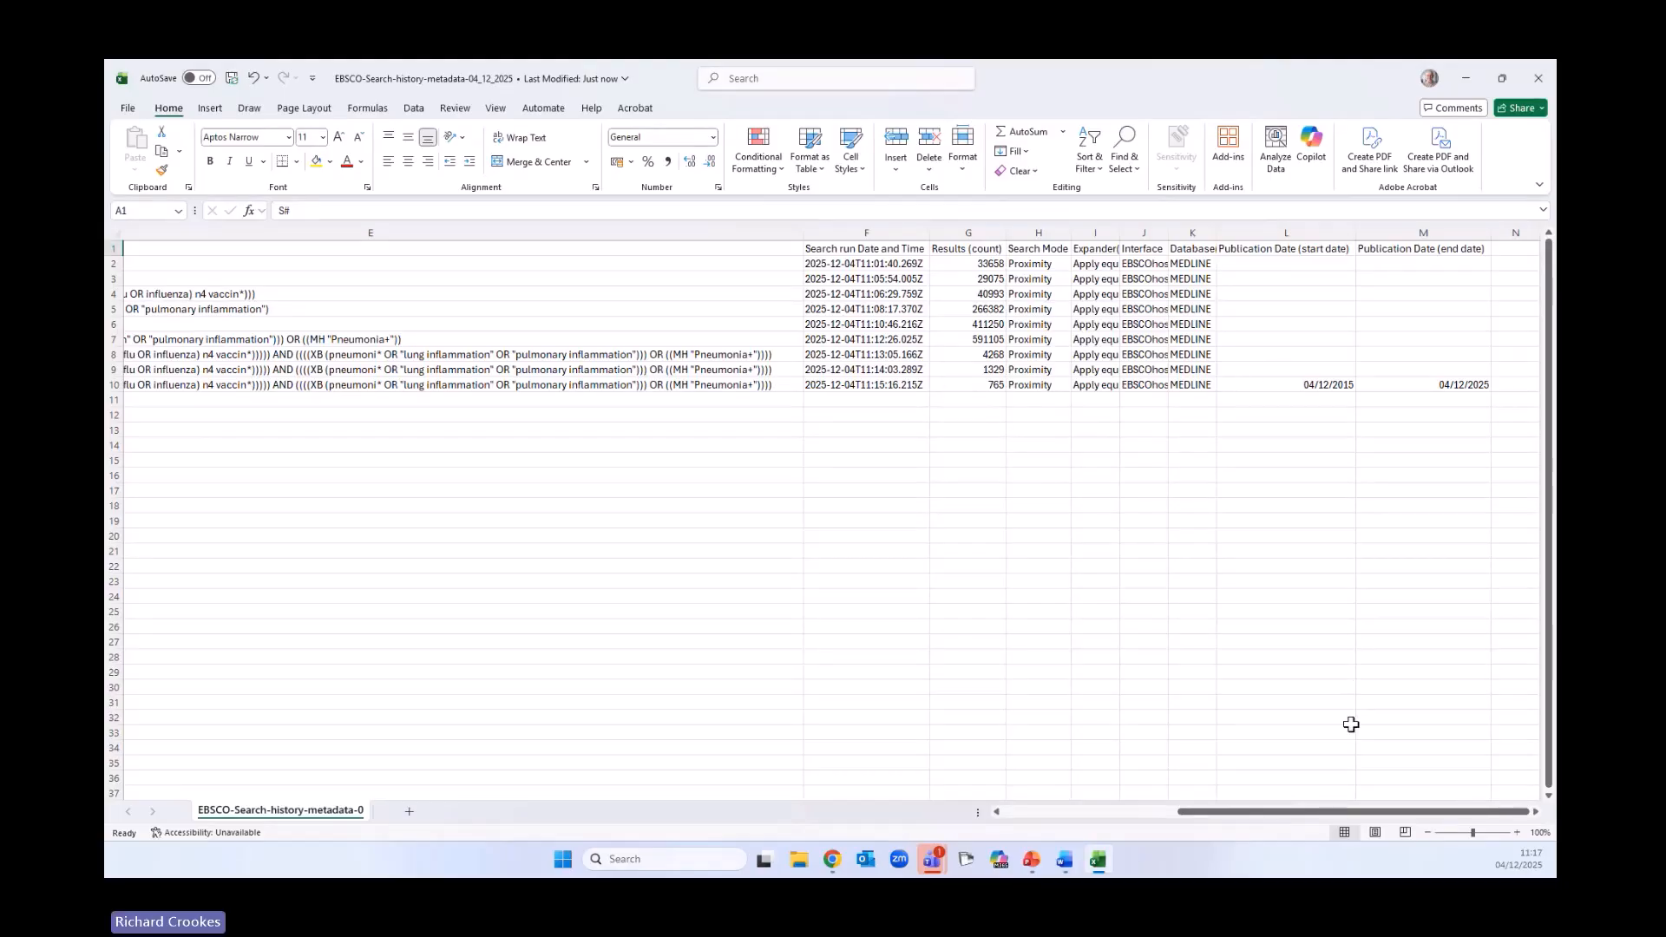
pyautogui.moveTo(1310, 820); pyautogui.dragTo(1116, 818)
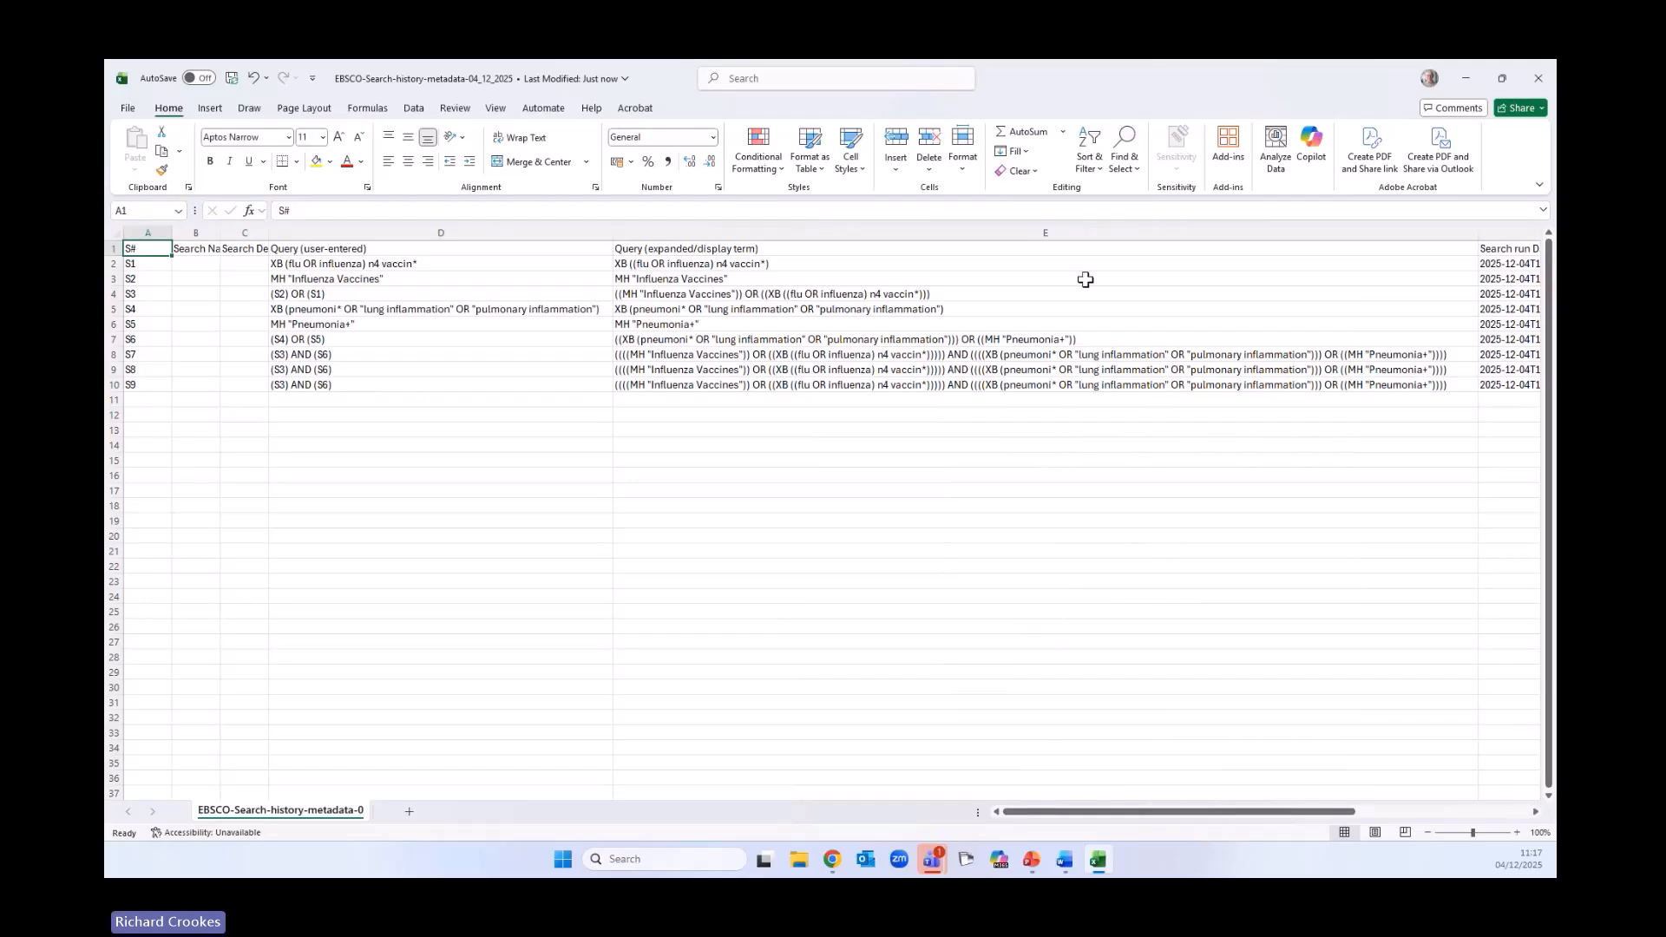
pyautogui.click(1461, 82)
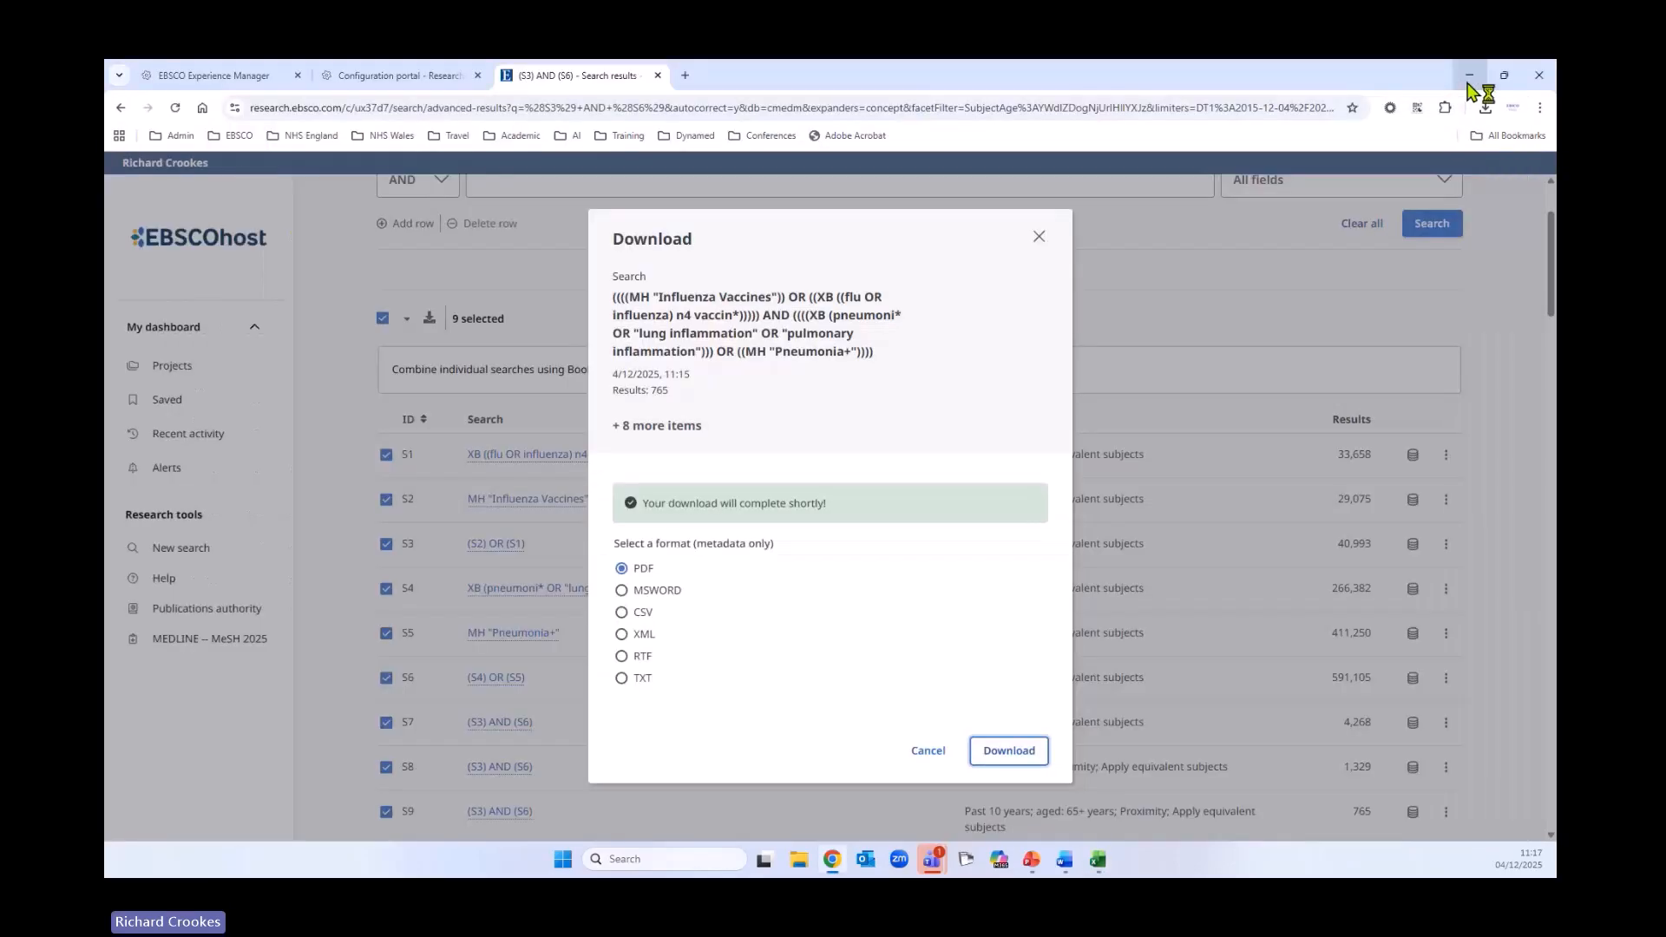
# Download the metadata of the selected searches again in RTF format and save the file
pyautogui.click(623, 658)
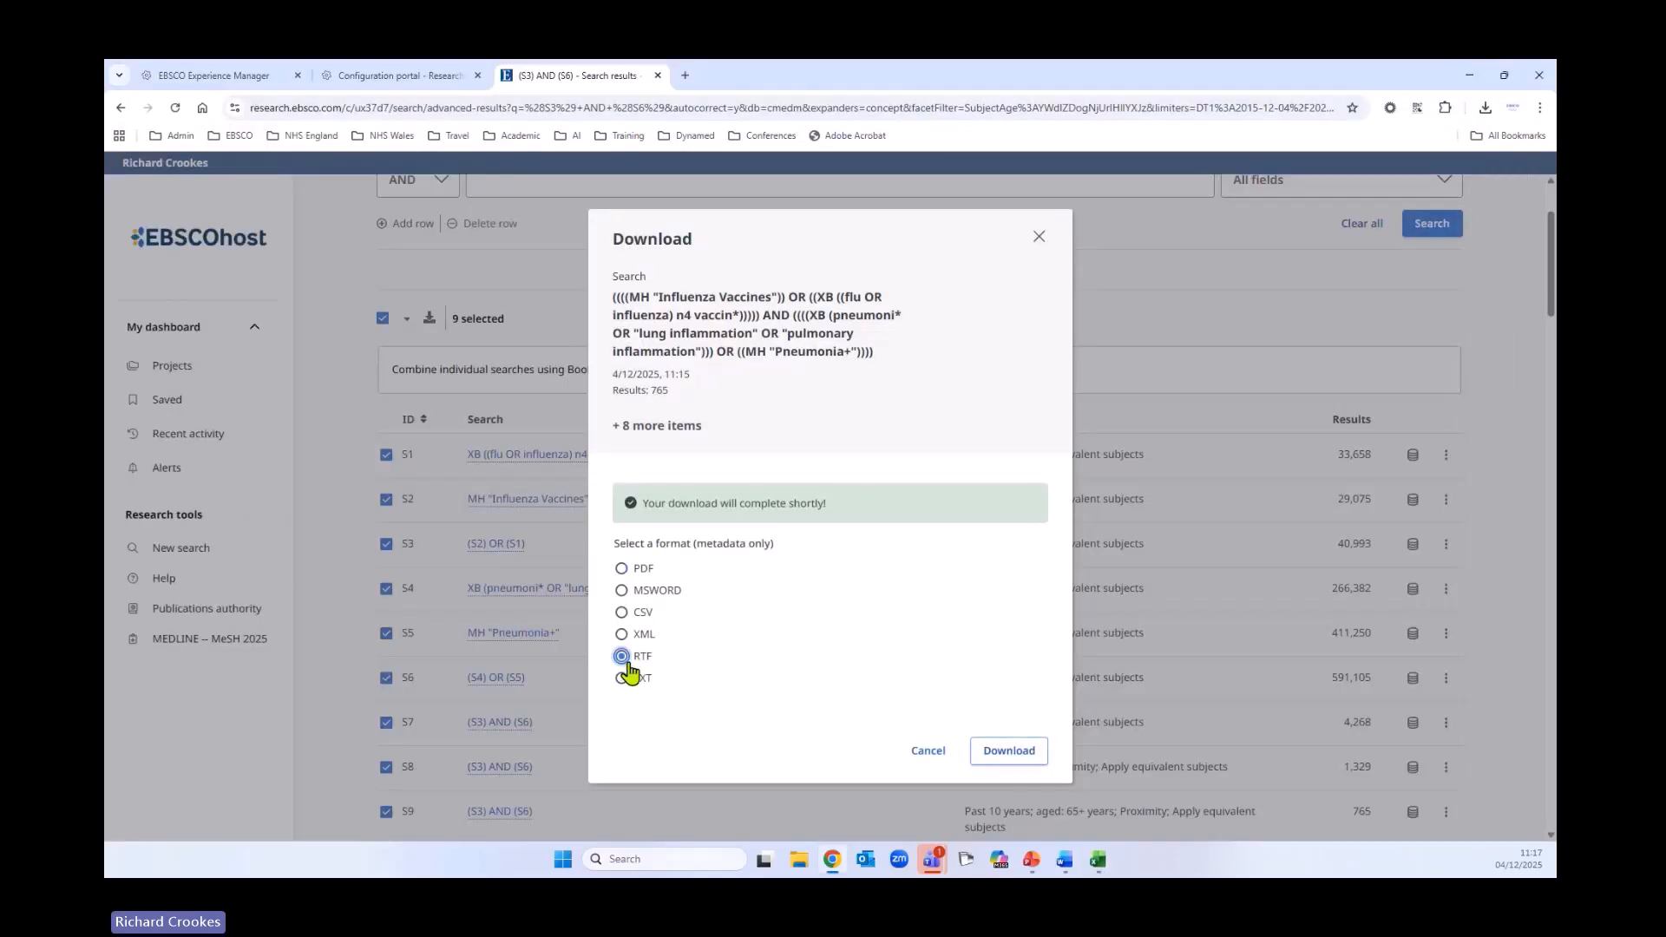
pyautogui.click(1024, 762)
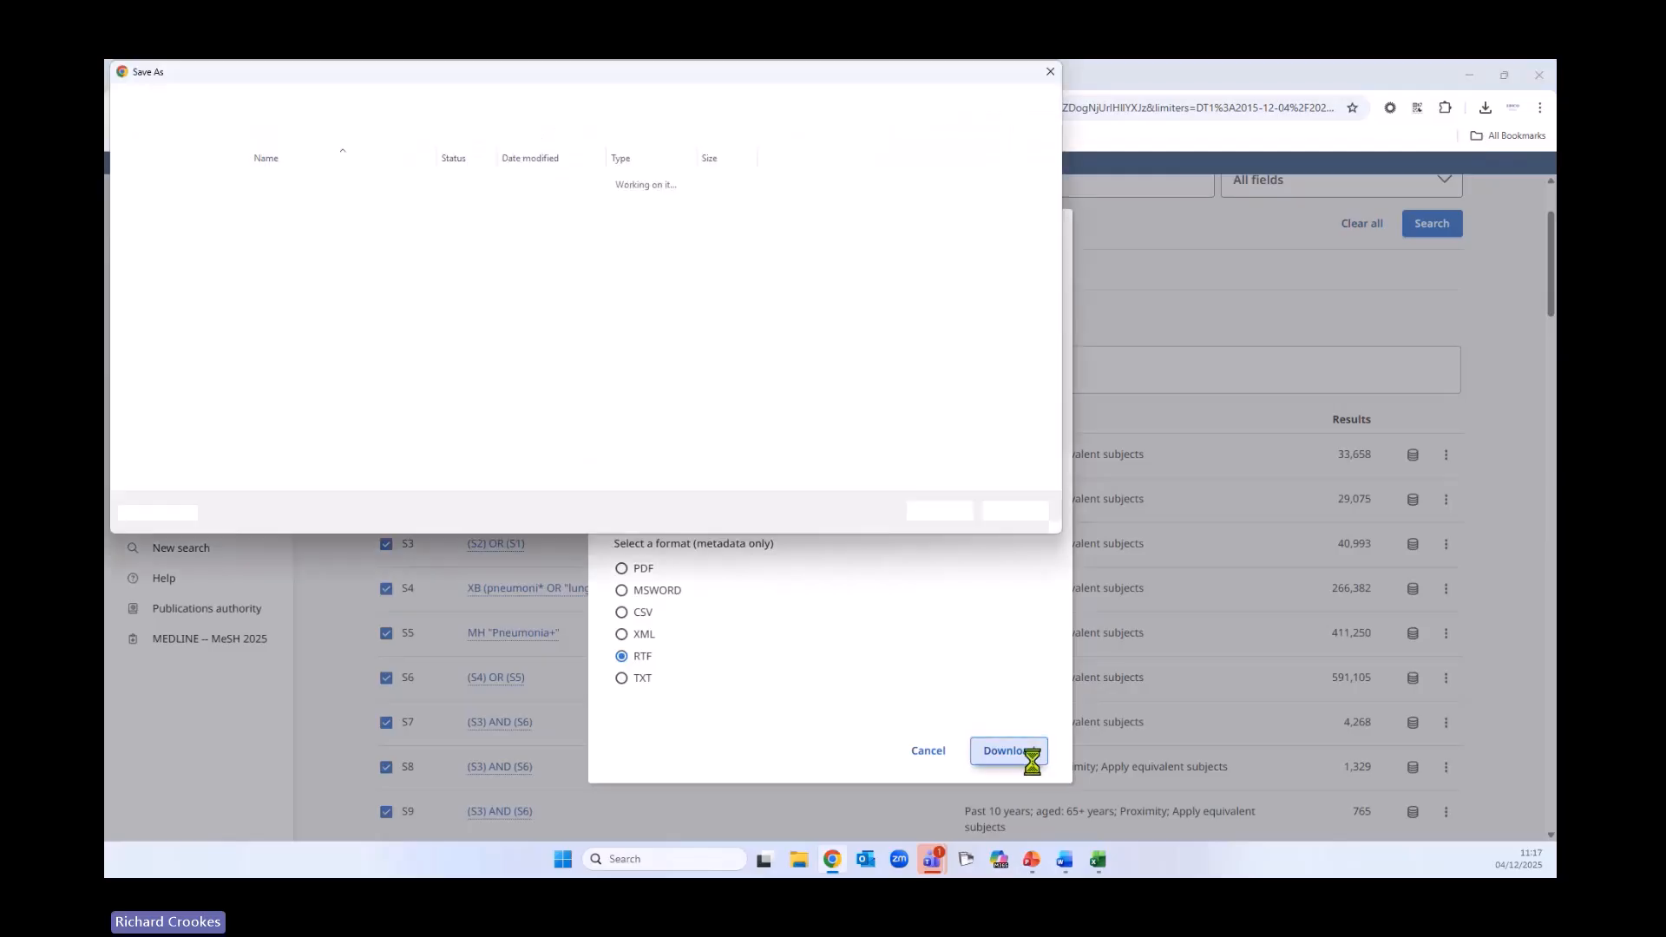
pyautogui.click(939, 511)
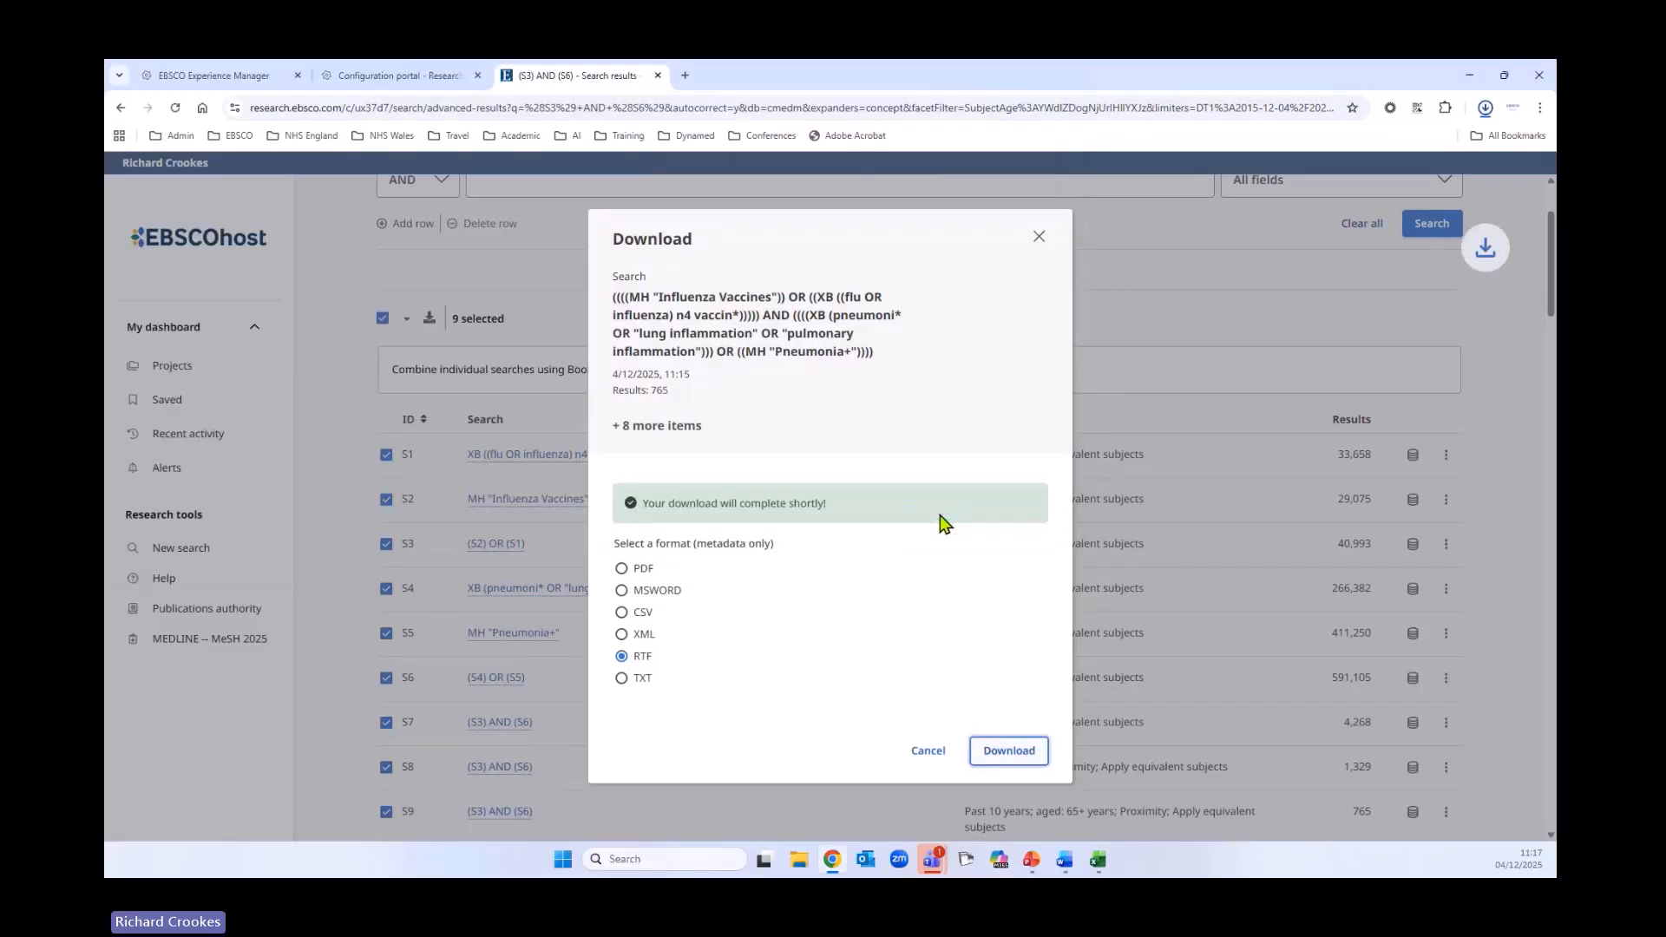
# Open the downloaded RTF file in Word, maximize it and review the exported details of searches S1 to S9, including the filters
pyautogui.click(1340, 154)
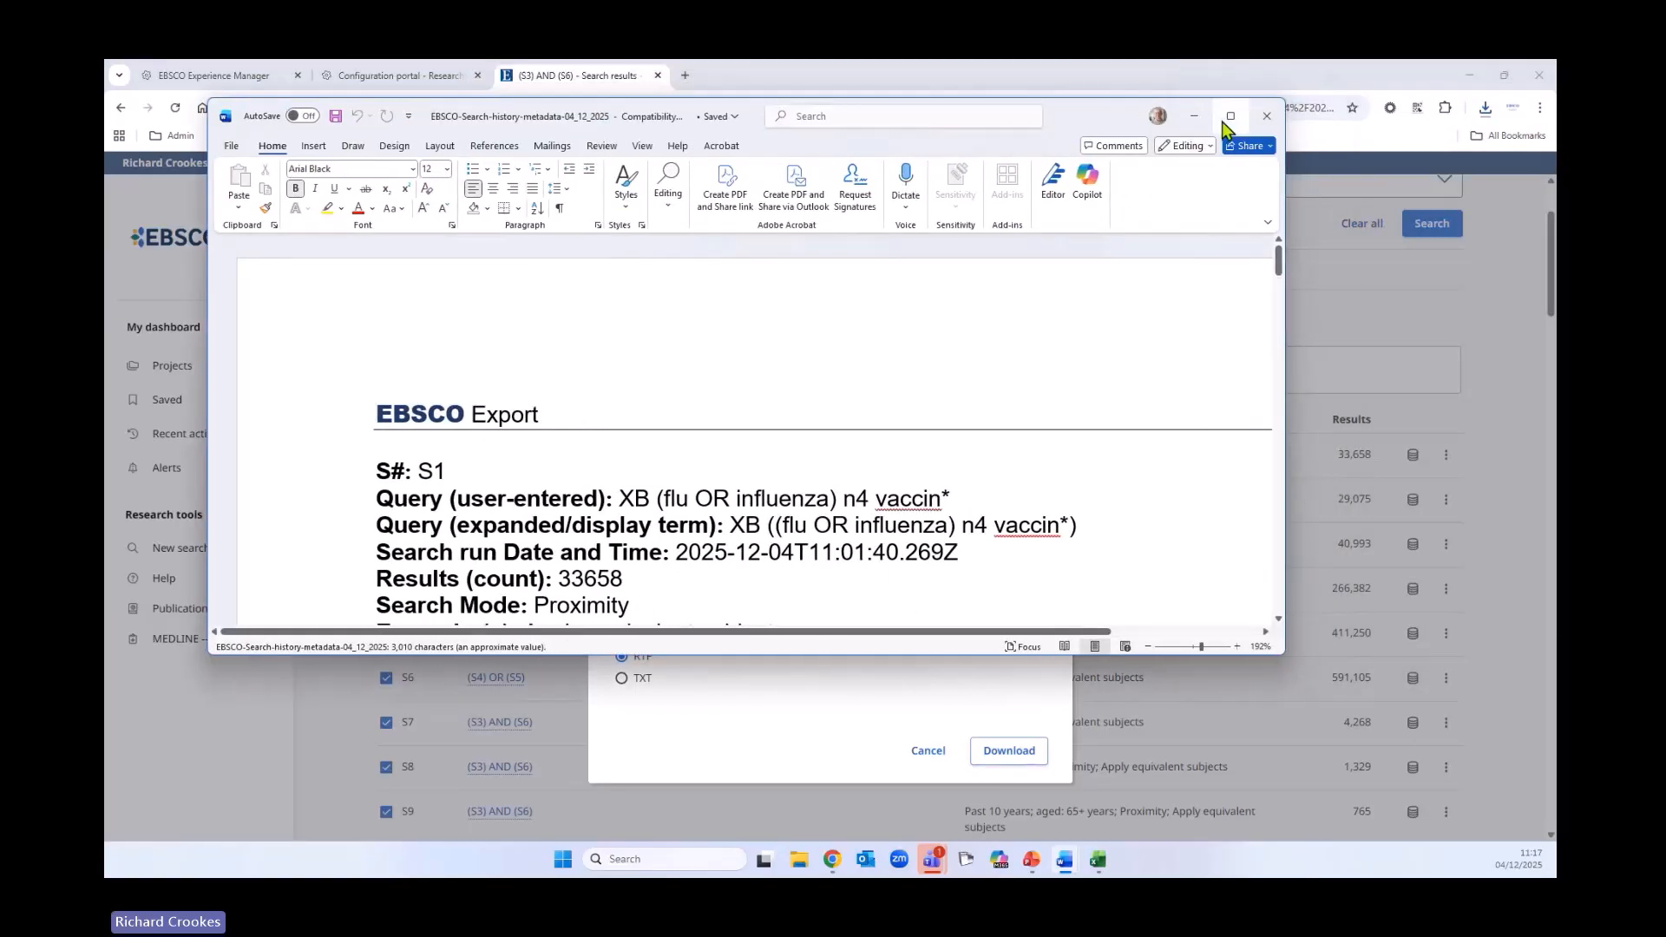
pyautogui.click(1225, 121)
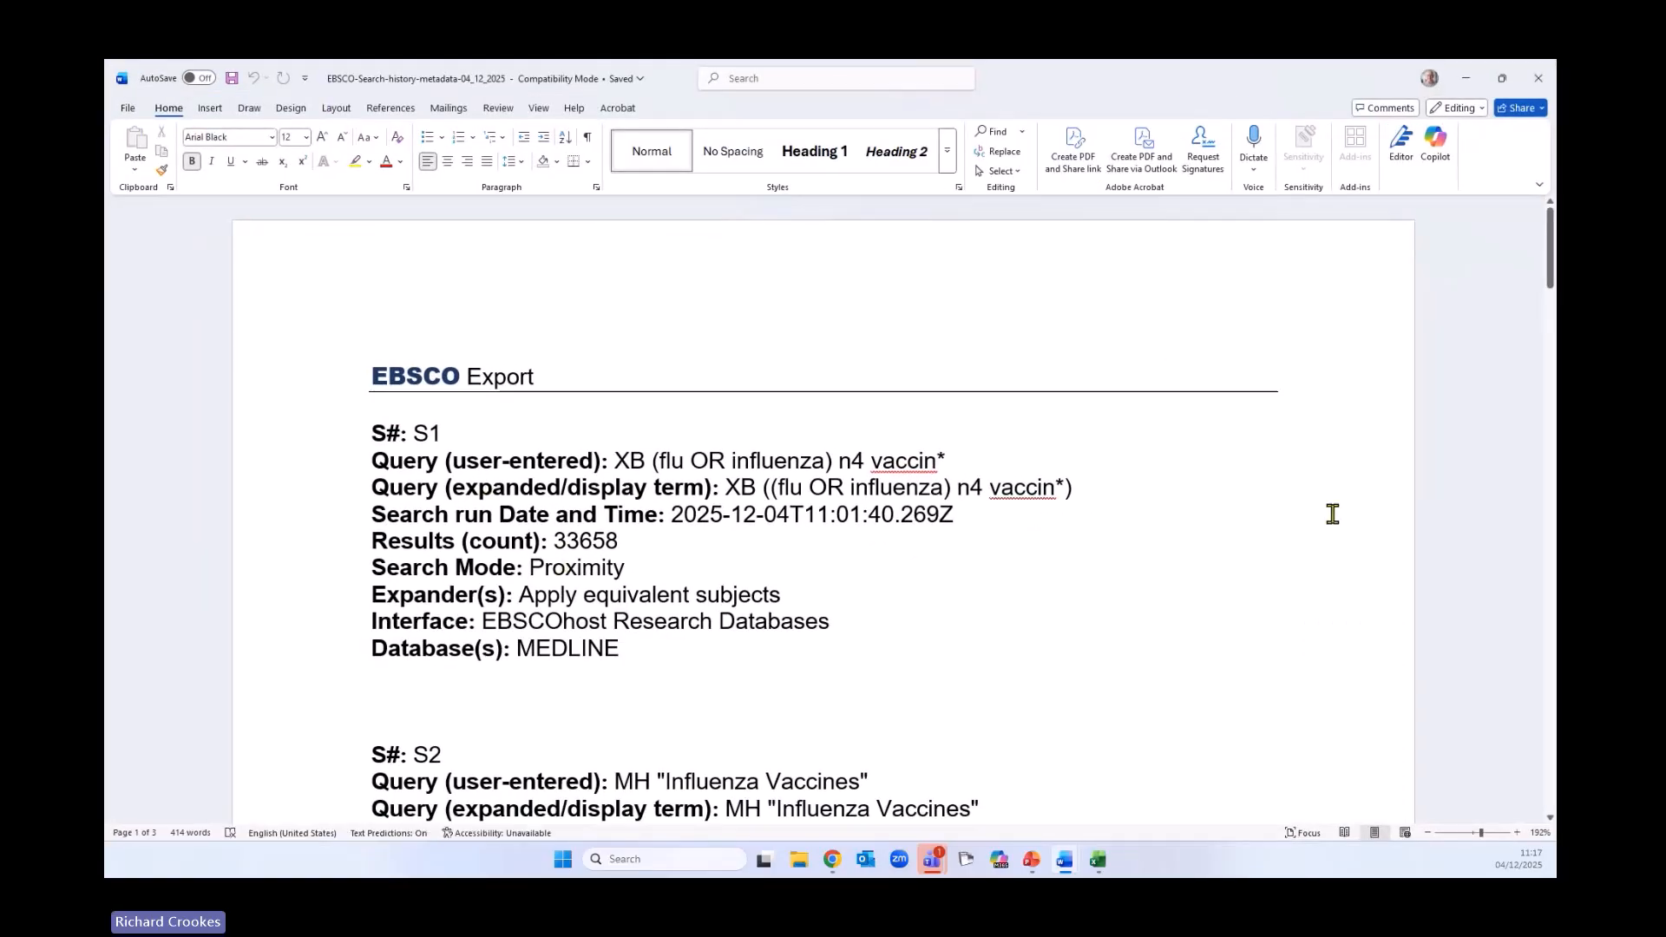
pyautogui.scroll(-1, 1332, 514)
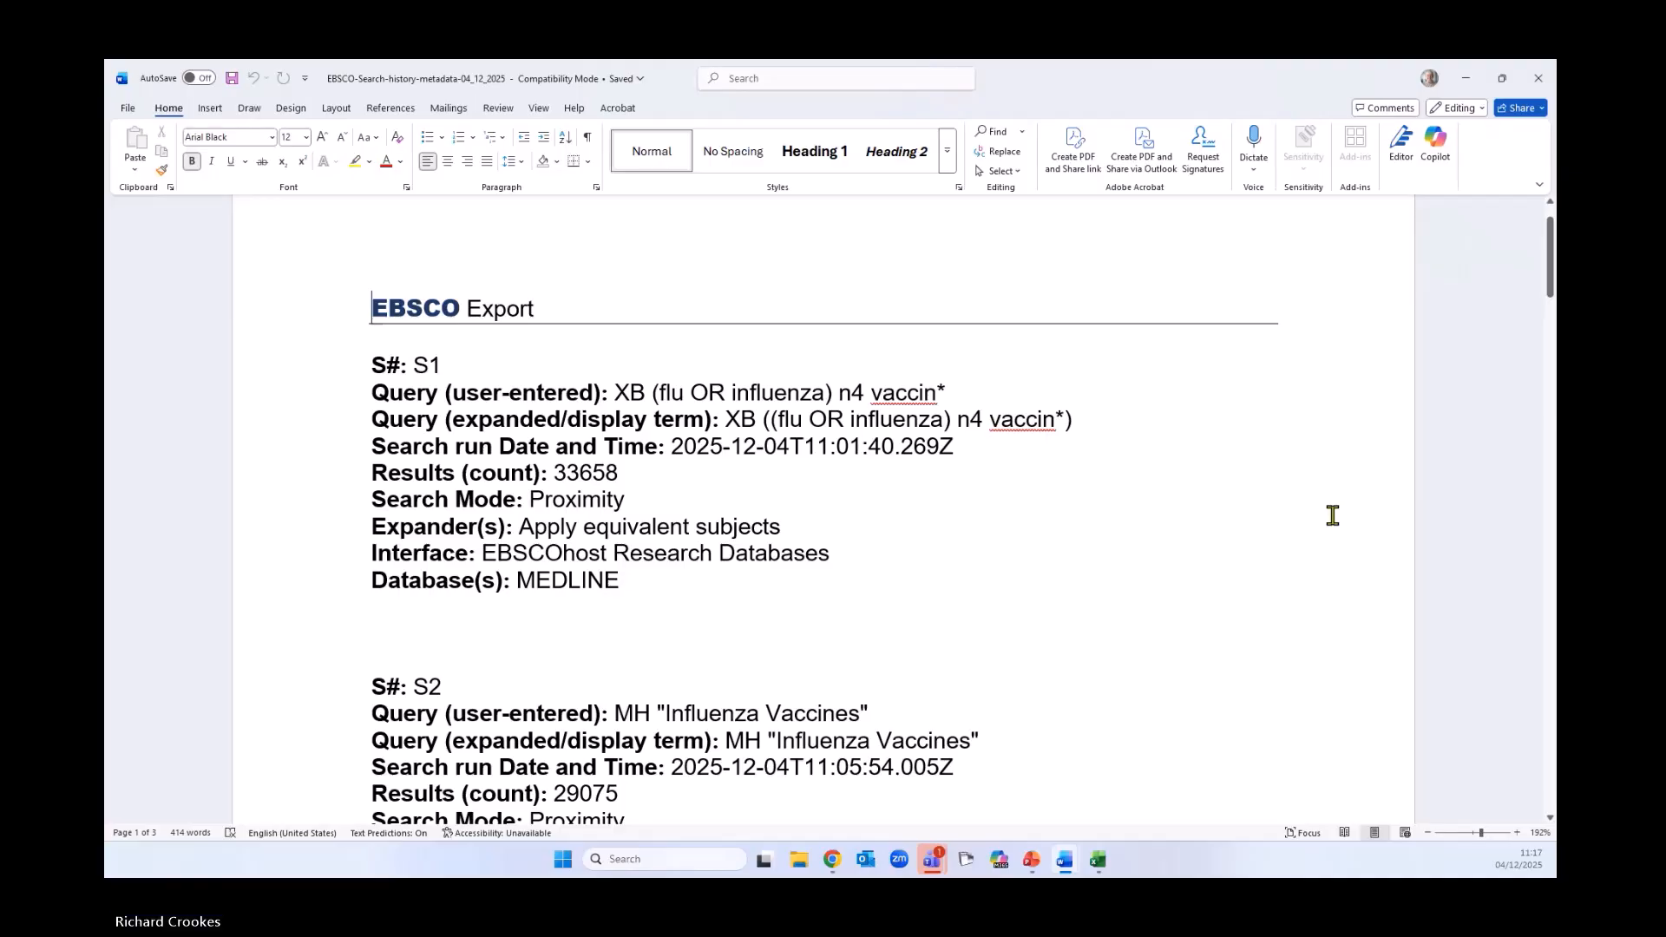
pyautogui.scroll(-4, 1037, 535)
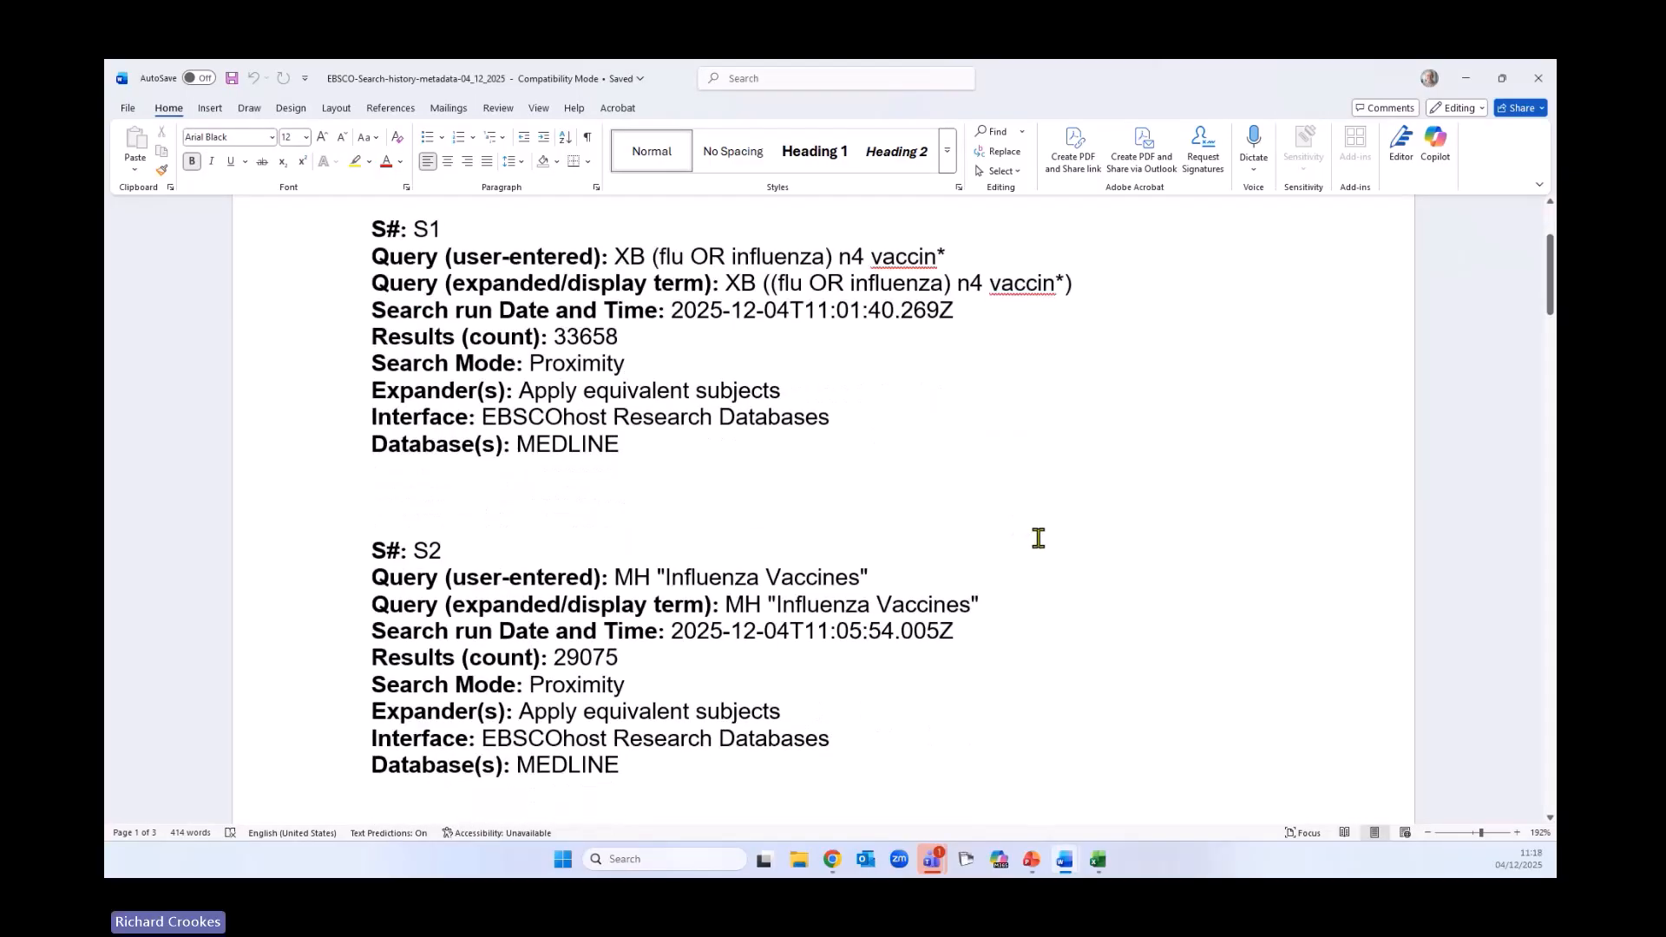
pyautogui.scroll(-9, 1043, 537)
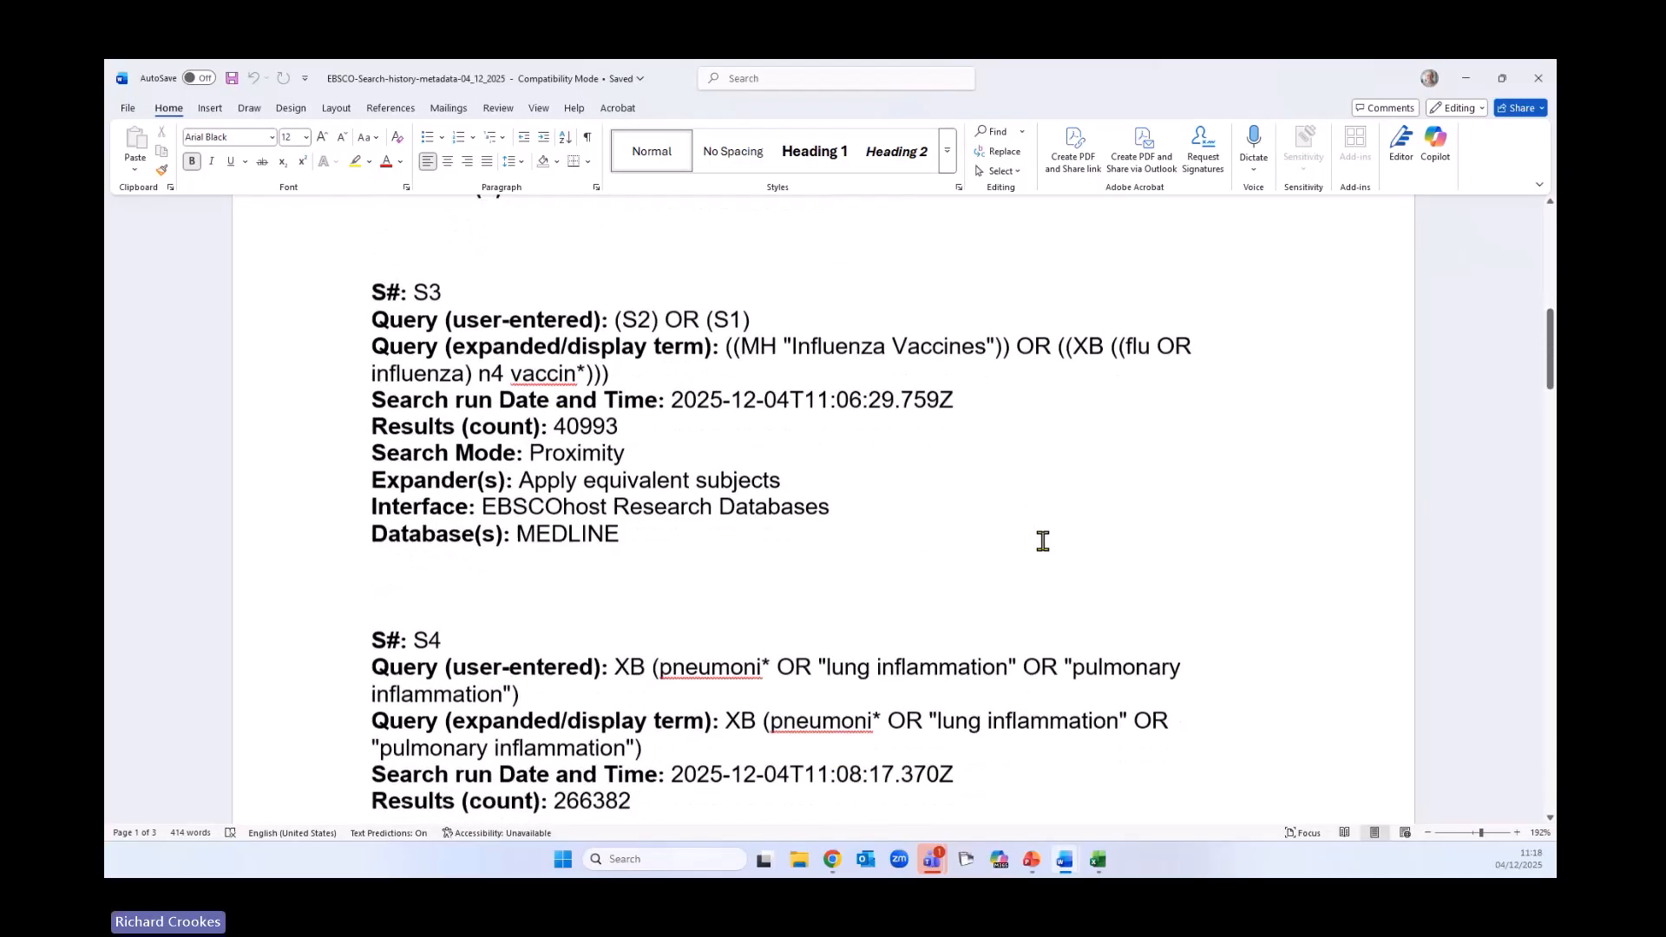
pyautogui.scroll(-4, 1043, 541)
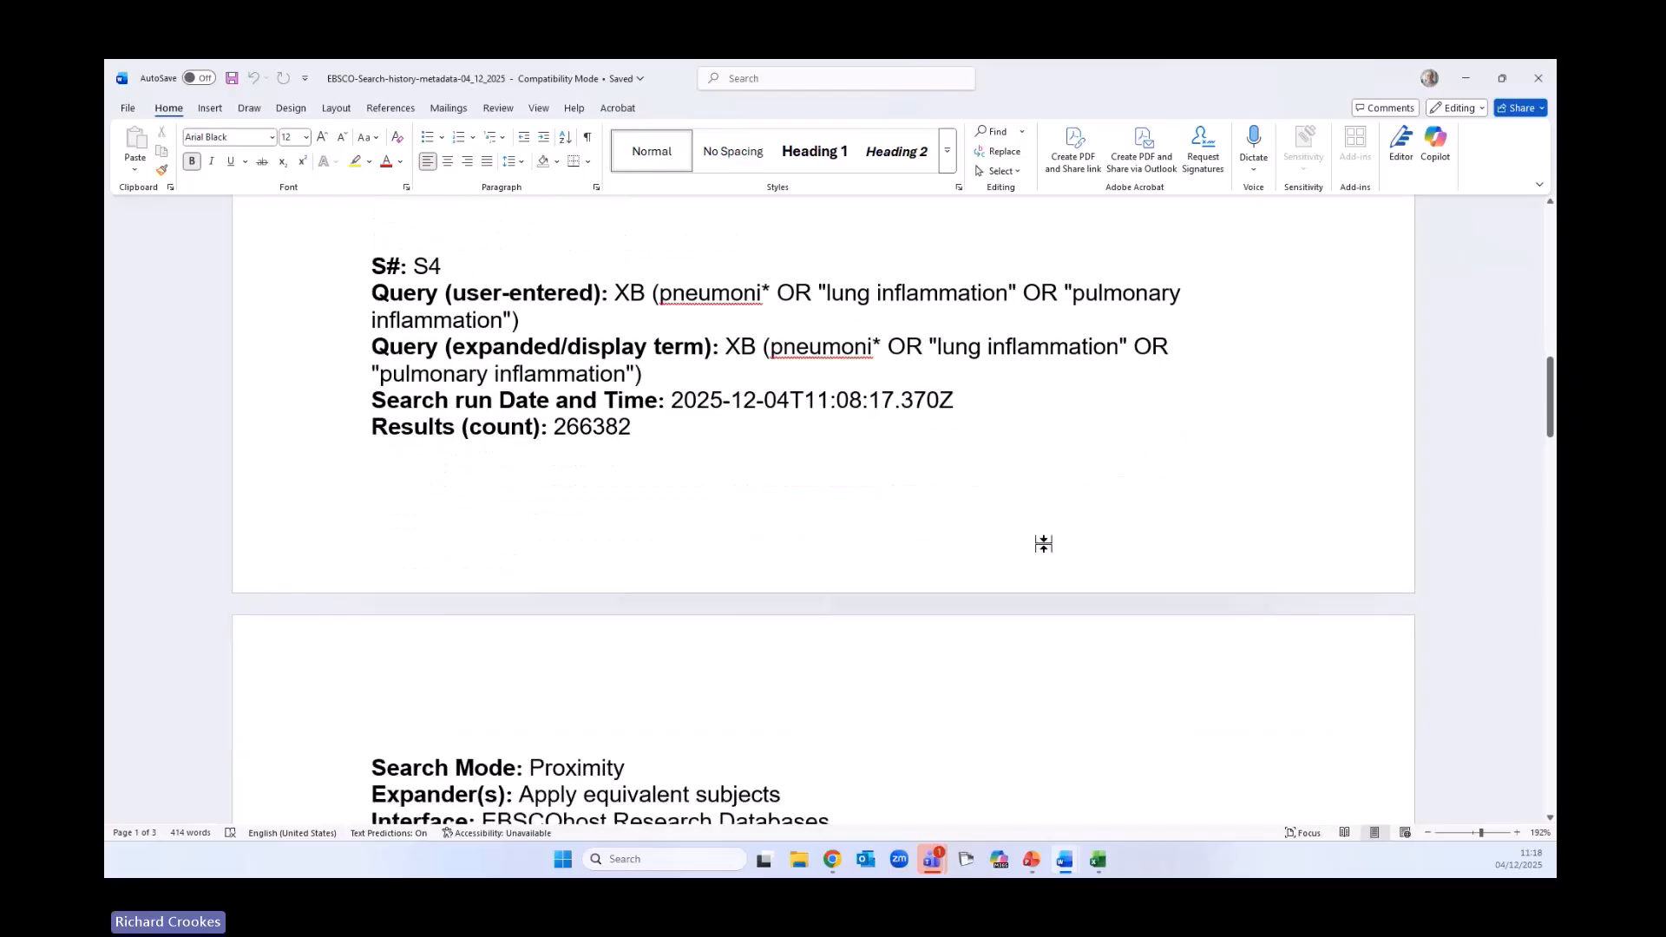
pyautogui.scroll(-14, 1044, 547)
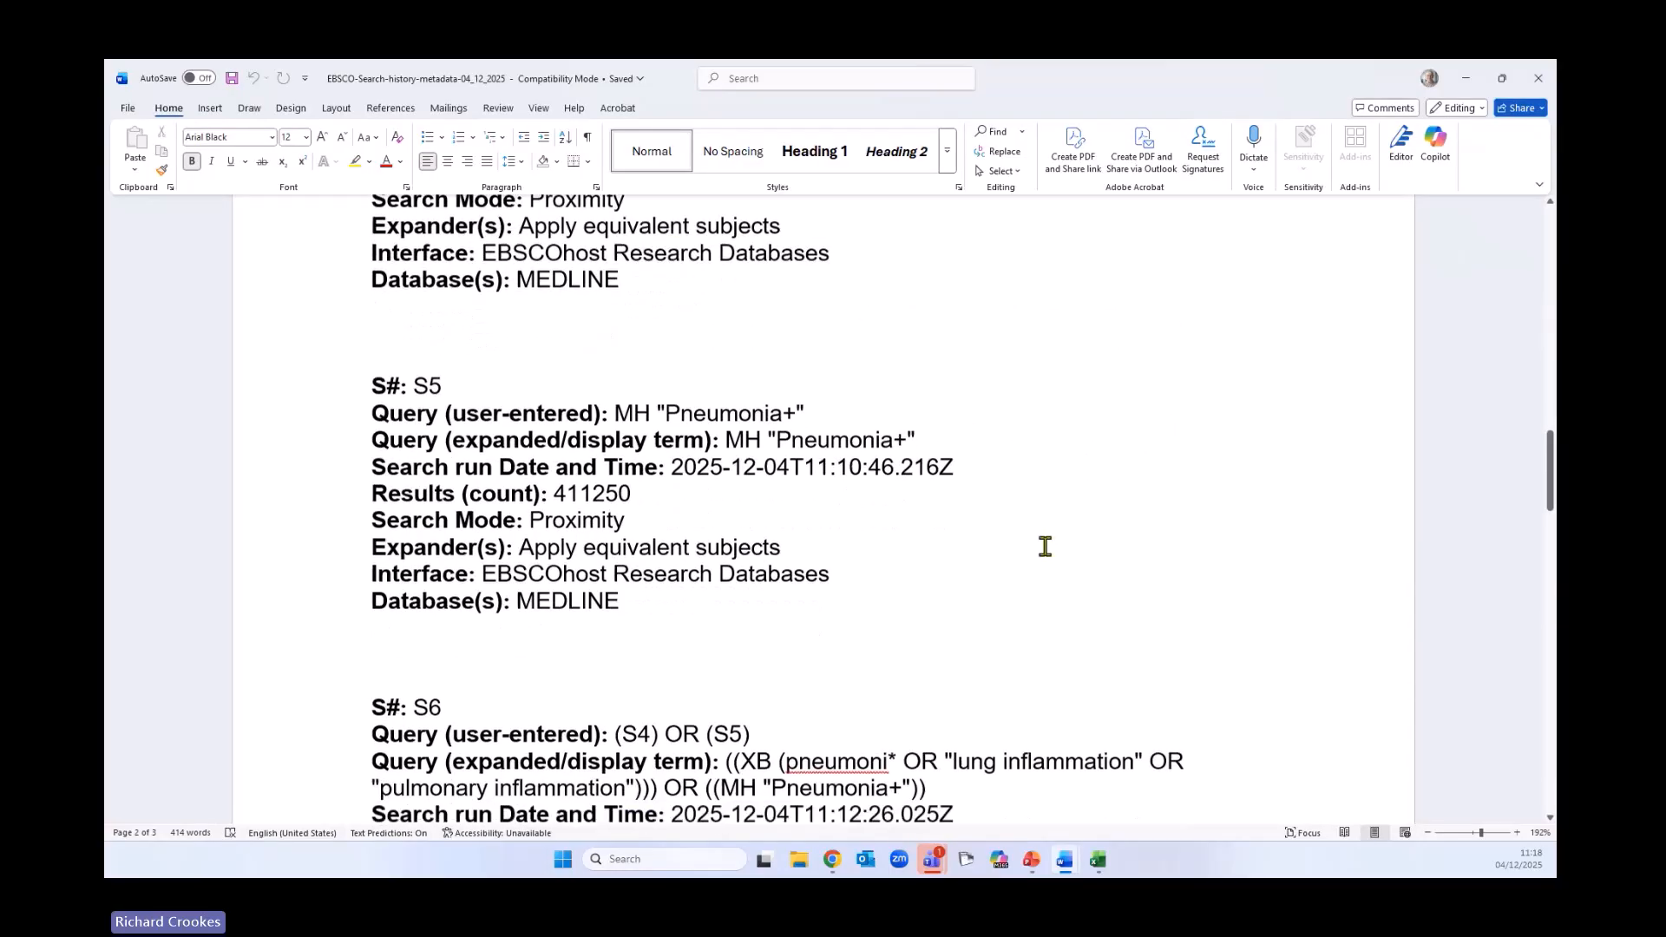
pyautogui.scroll(-15, 1046, 553)
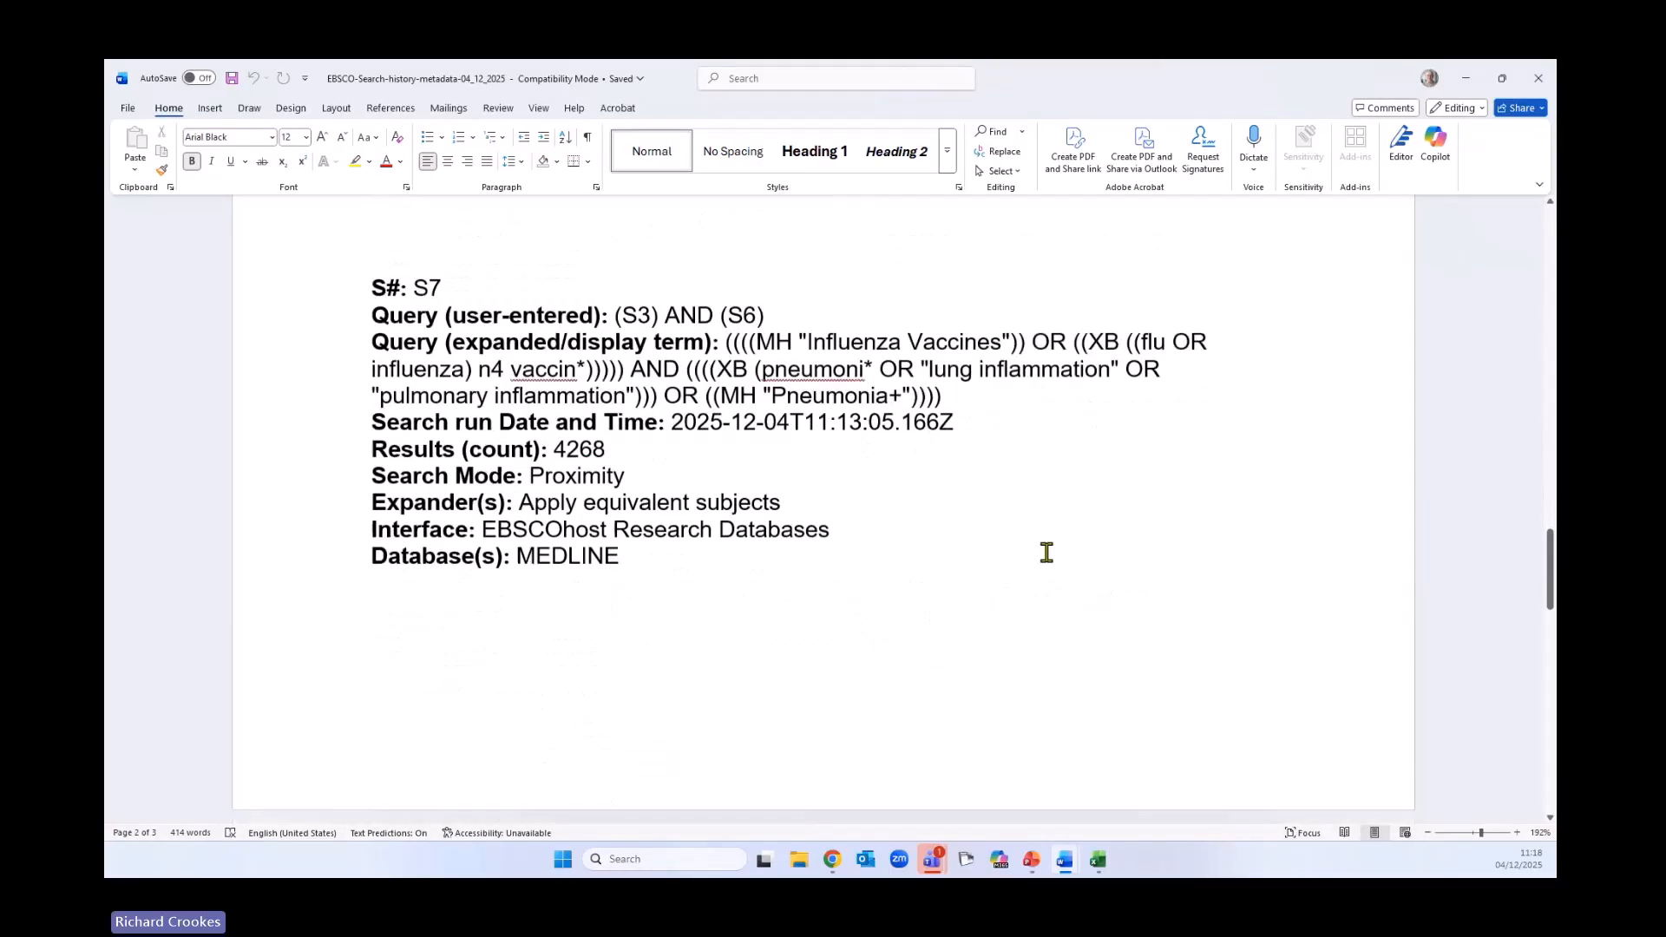
pyautogui.scroll(-10, 1047, 553)
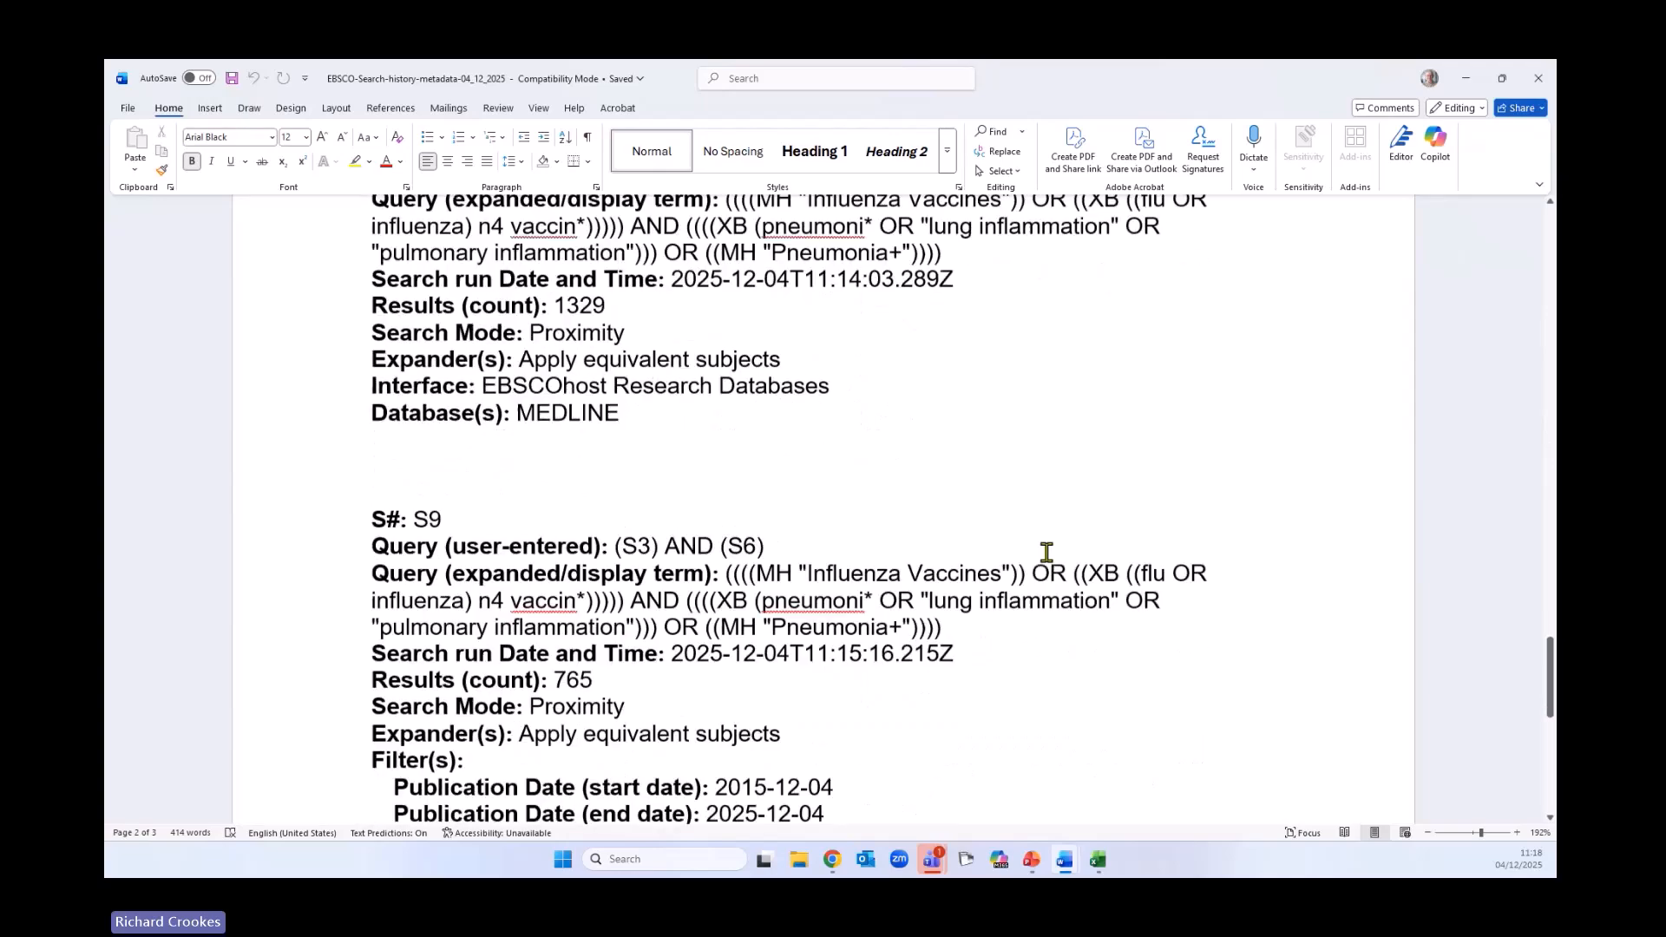
pyautogui.scroll(-2, 1032, 549)
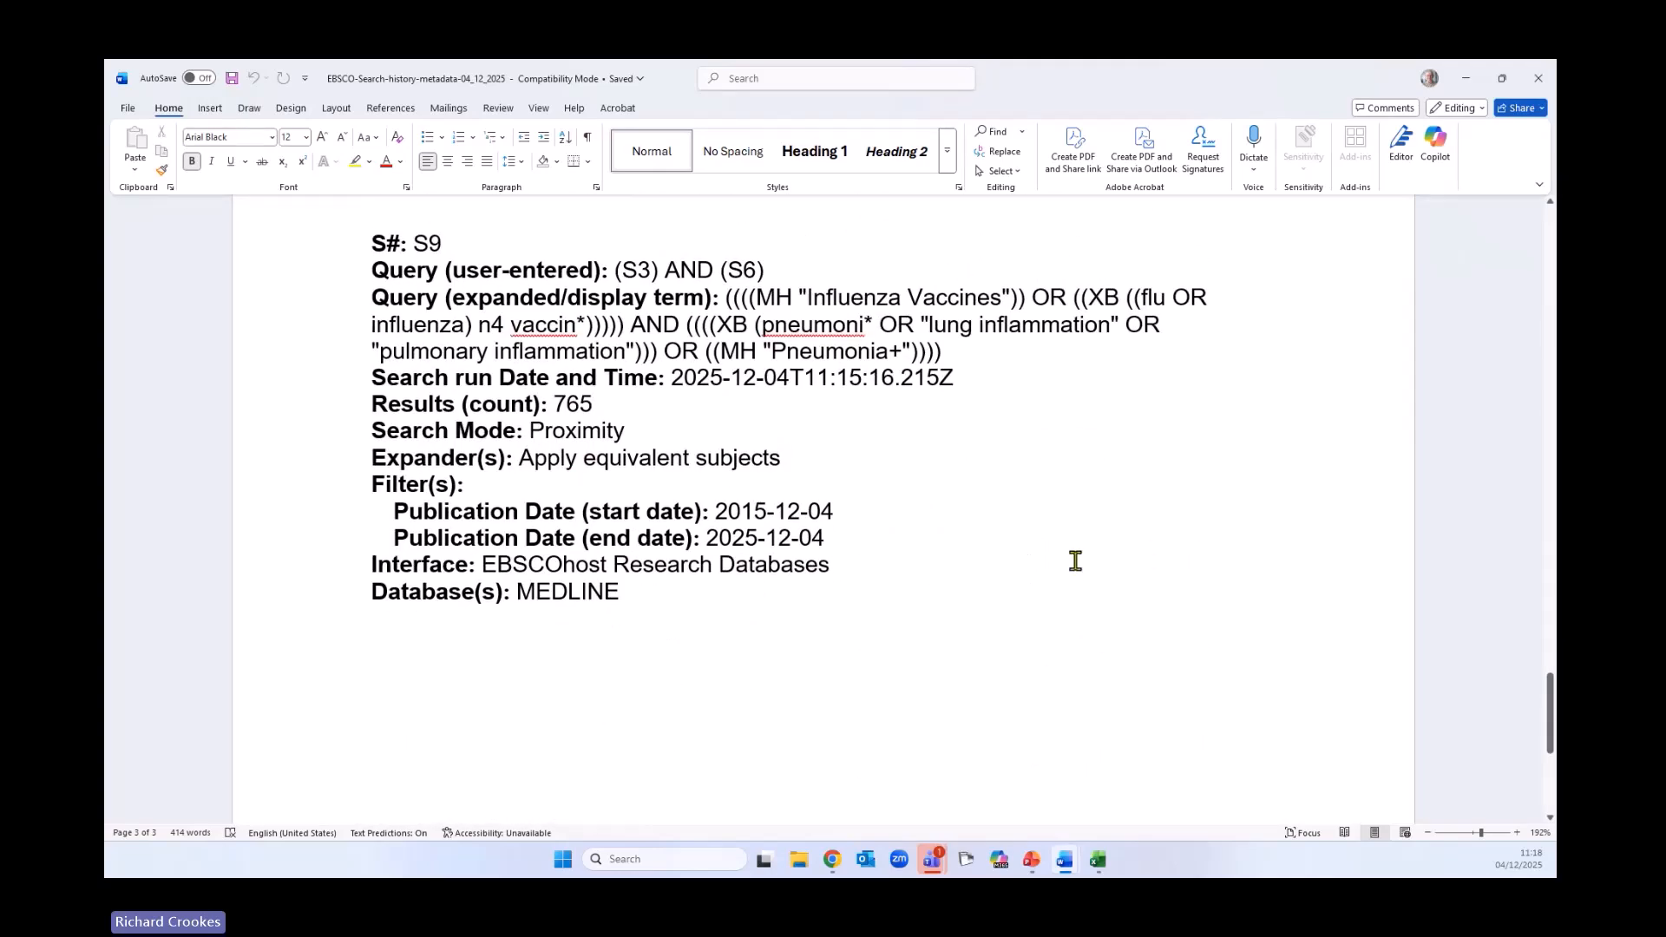
pyautogui.scroll(-7, 1124, 536)
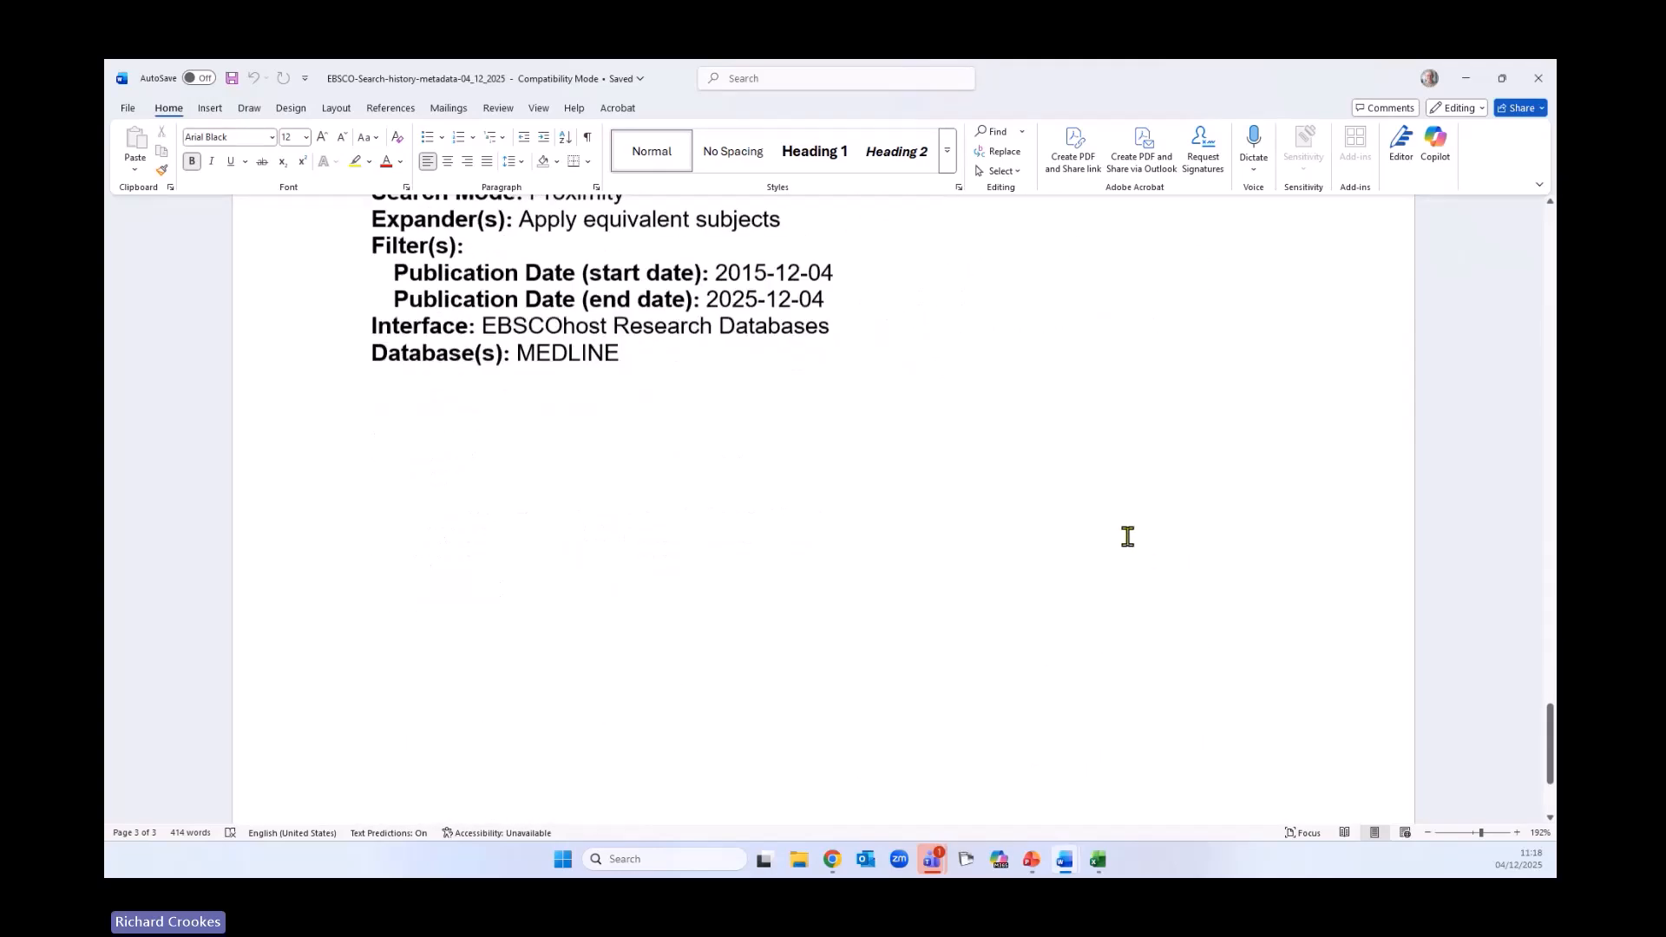
# Recheck the S9 entry, close the RTF document without saving changes, and dismiss the Download dialog in EBSCOhost
pyautogui.scroll(5, 1125, 538)
pyautogui.scroll(2, 1127, 539)
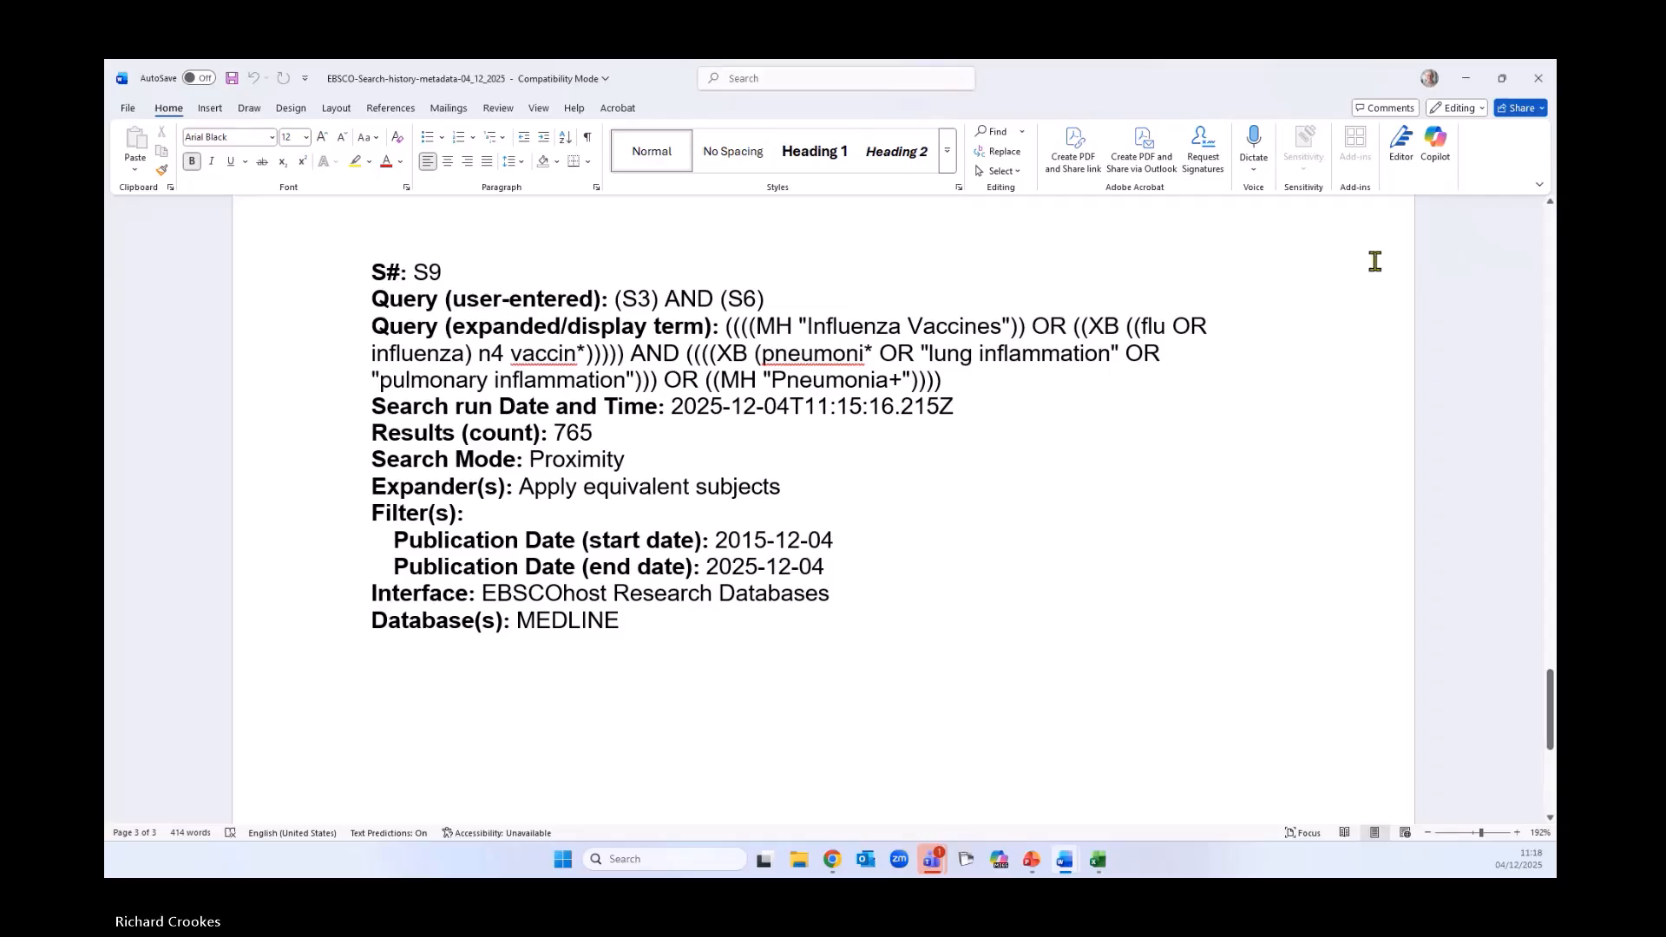
pyautogui.click(1538, 78)
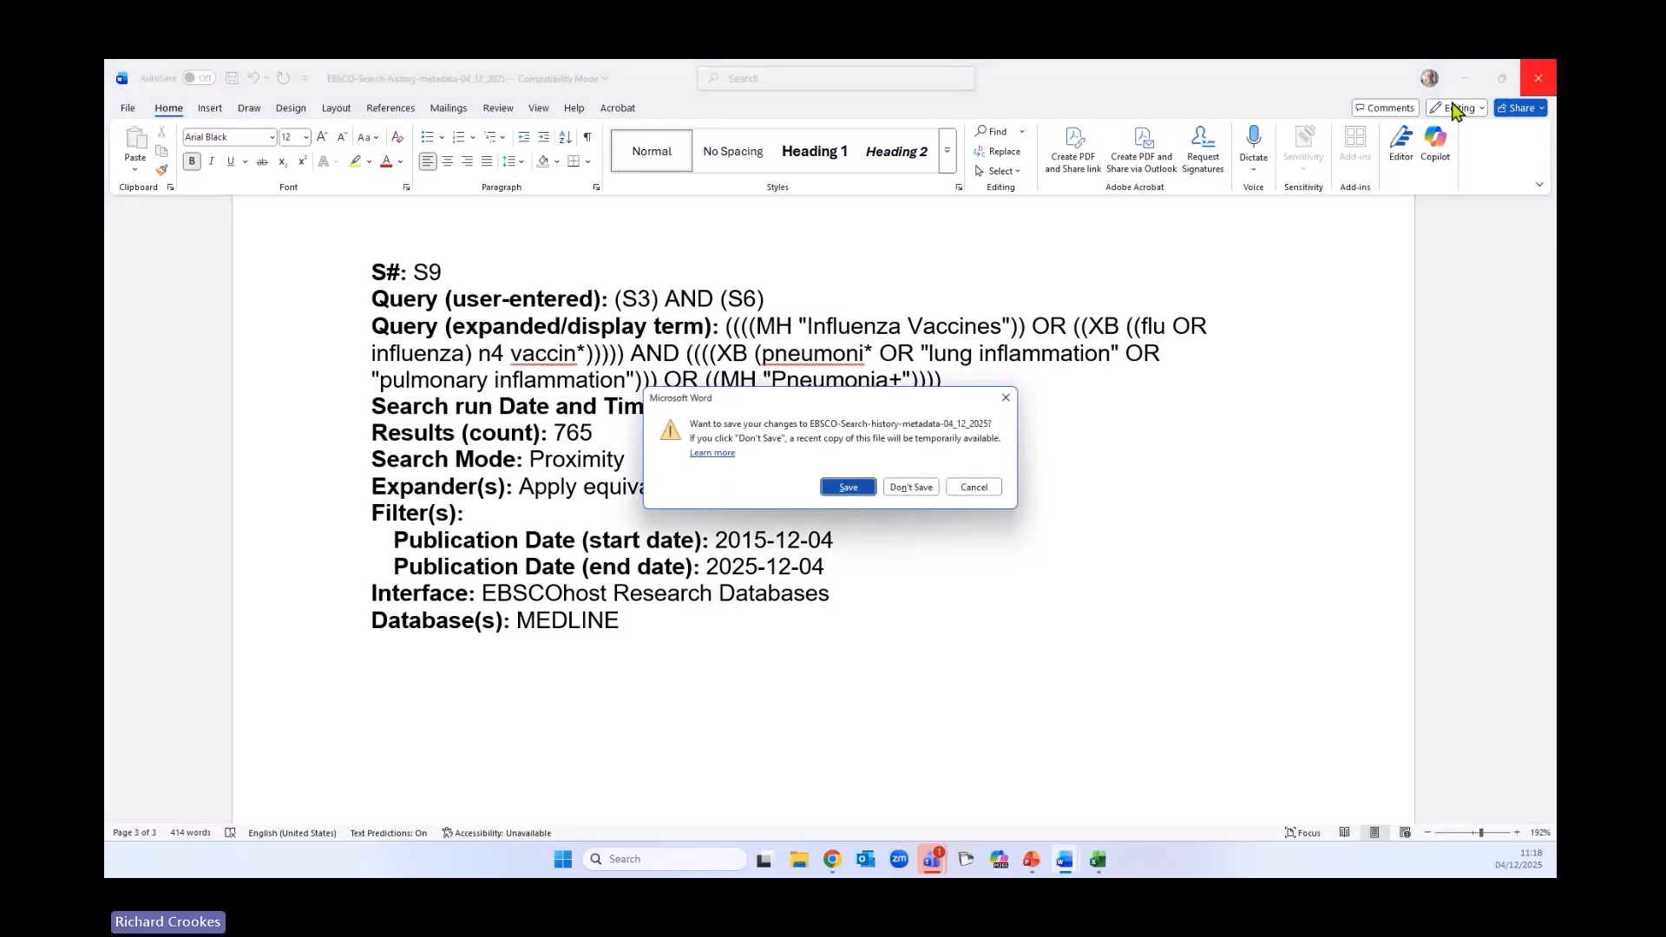
pyautogui.click(911, 487)
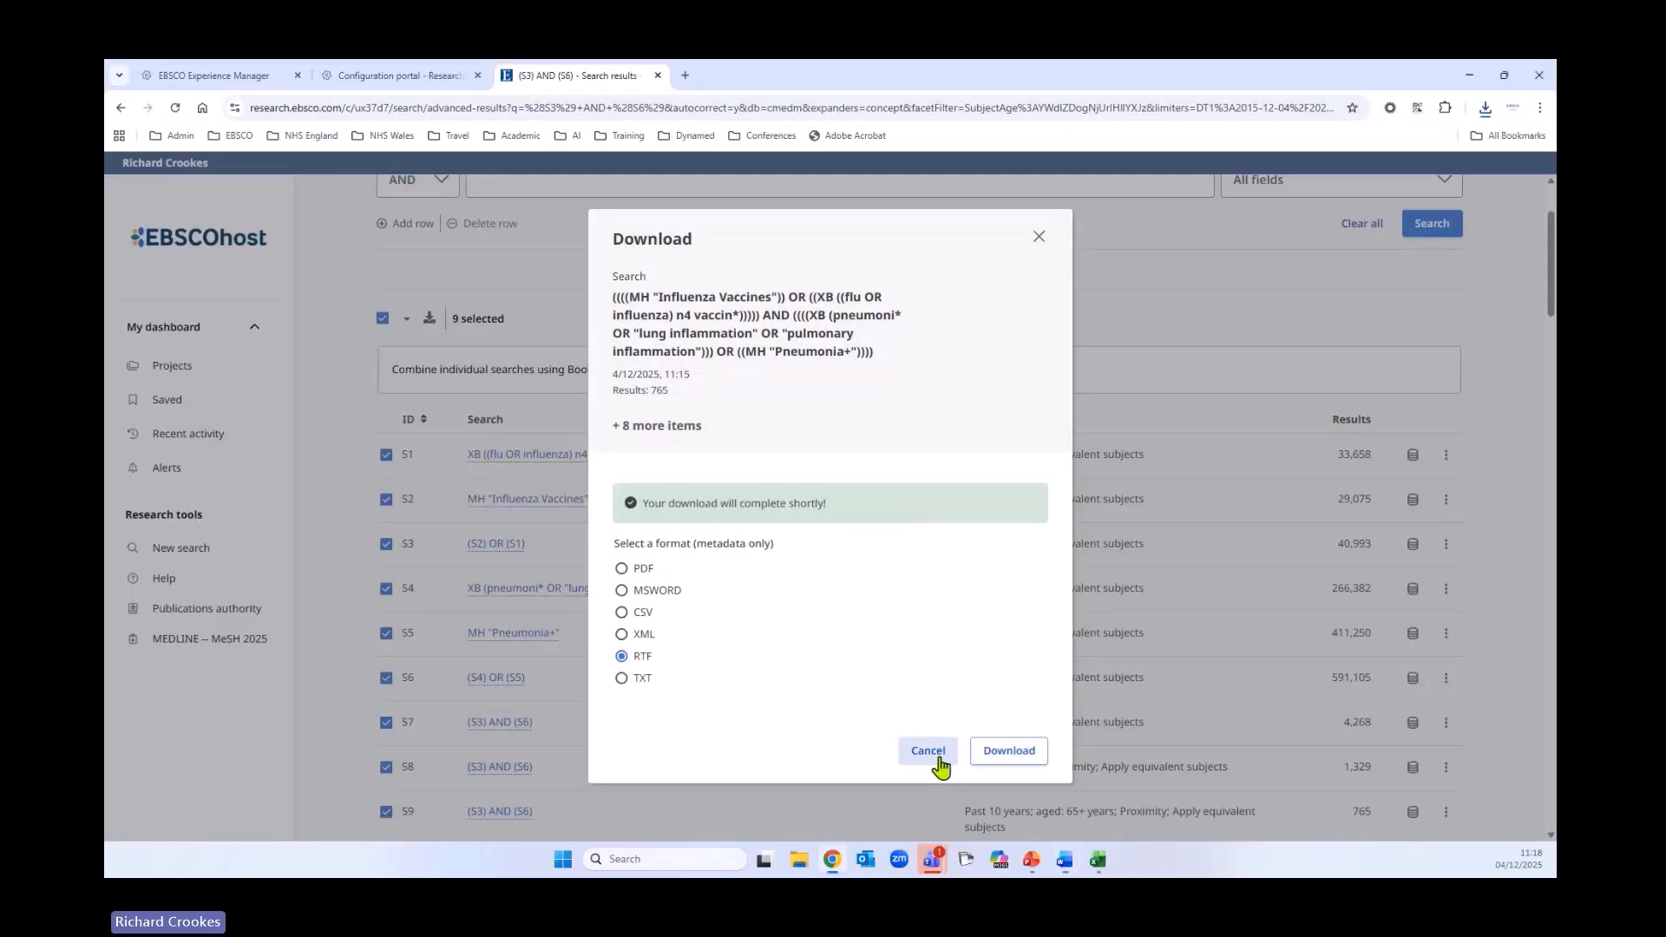
pyautogui.click(927, 750)
# Start saving the current MEDLINE search from the results list and review its query, search mode, expander and filter details
pyautogui.scroll(-3, 935, 592)
pyautogui.scroll(-2, 932, 591)
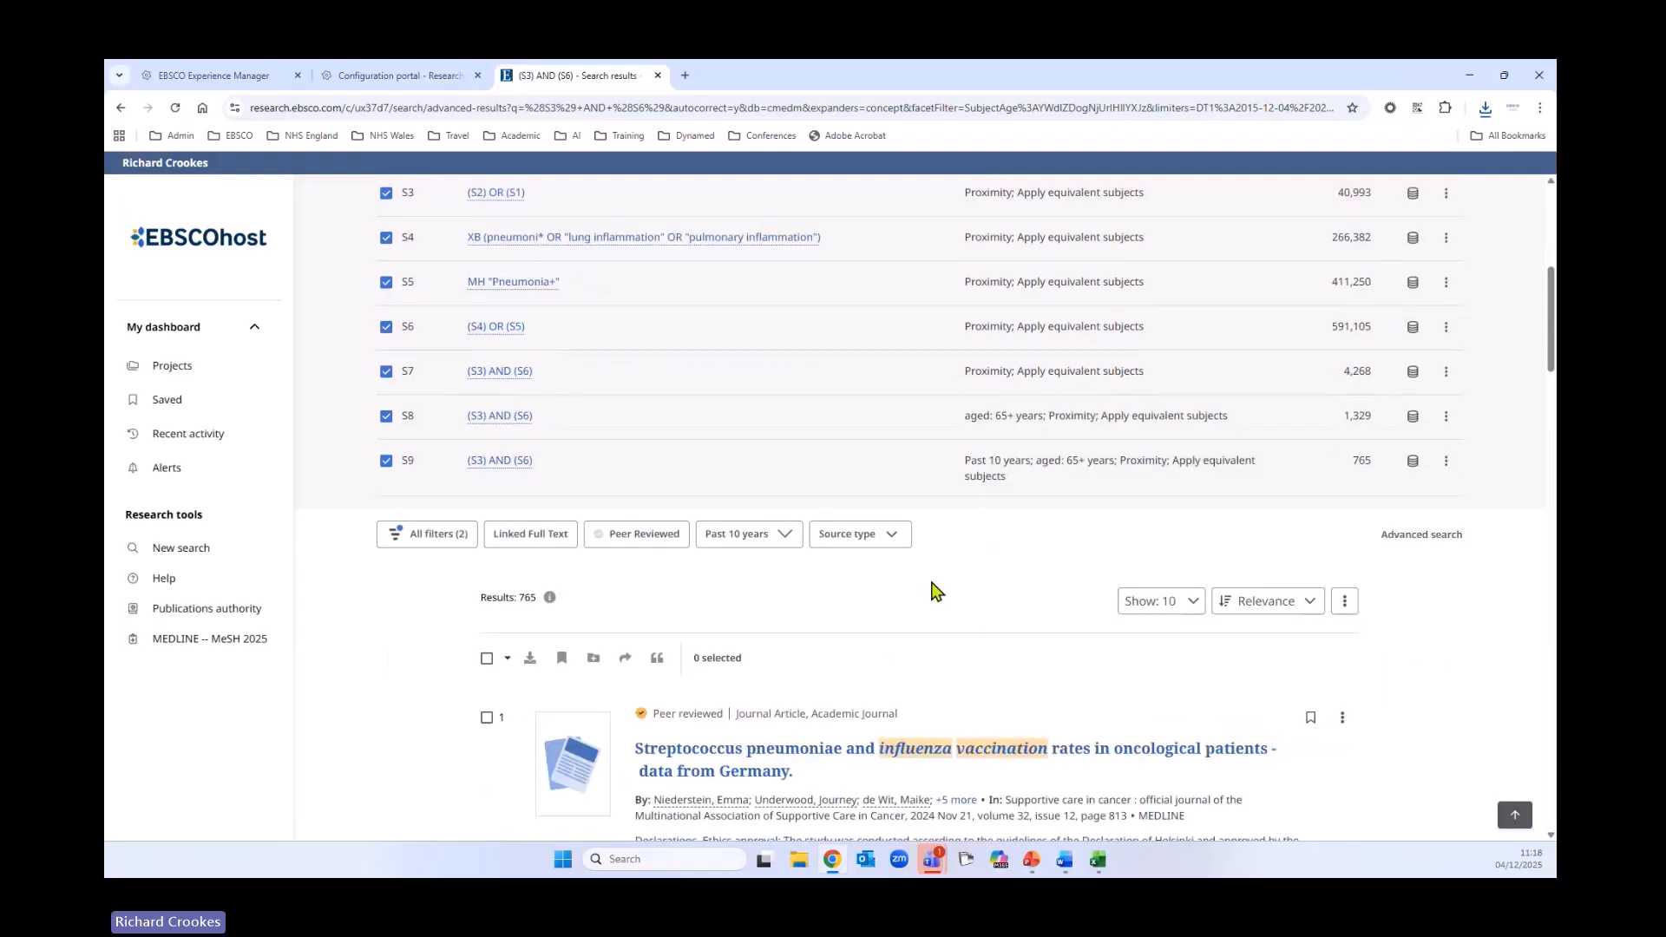
pyautogui.scroll(-3, 892, 496)
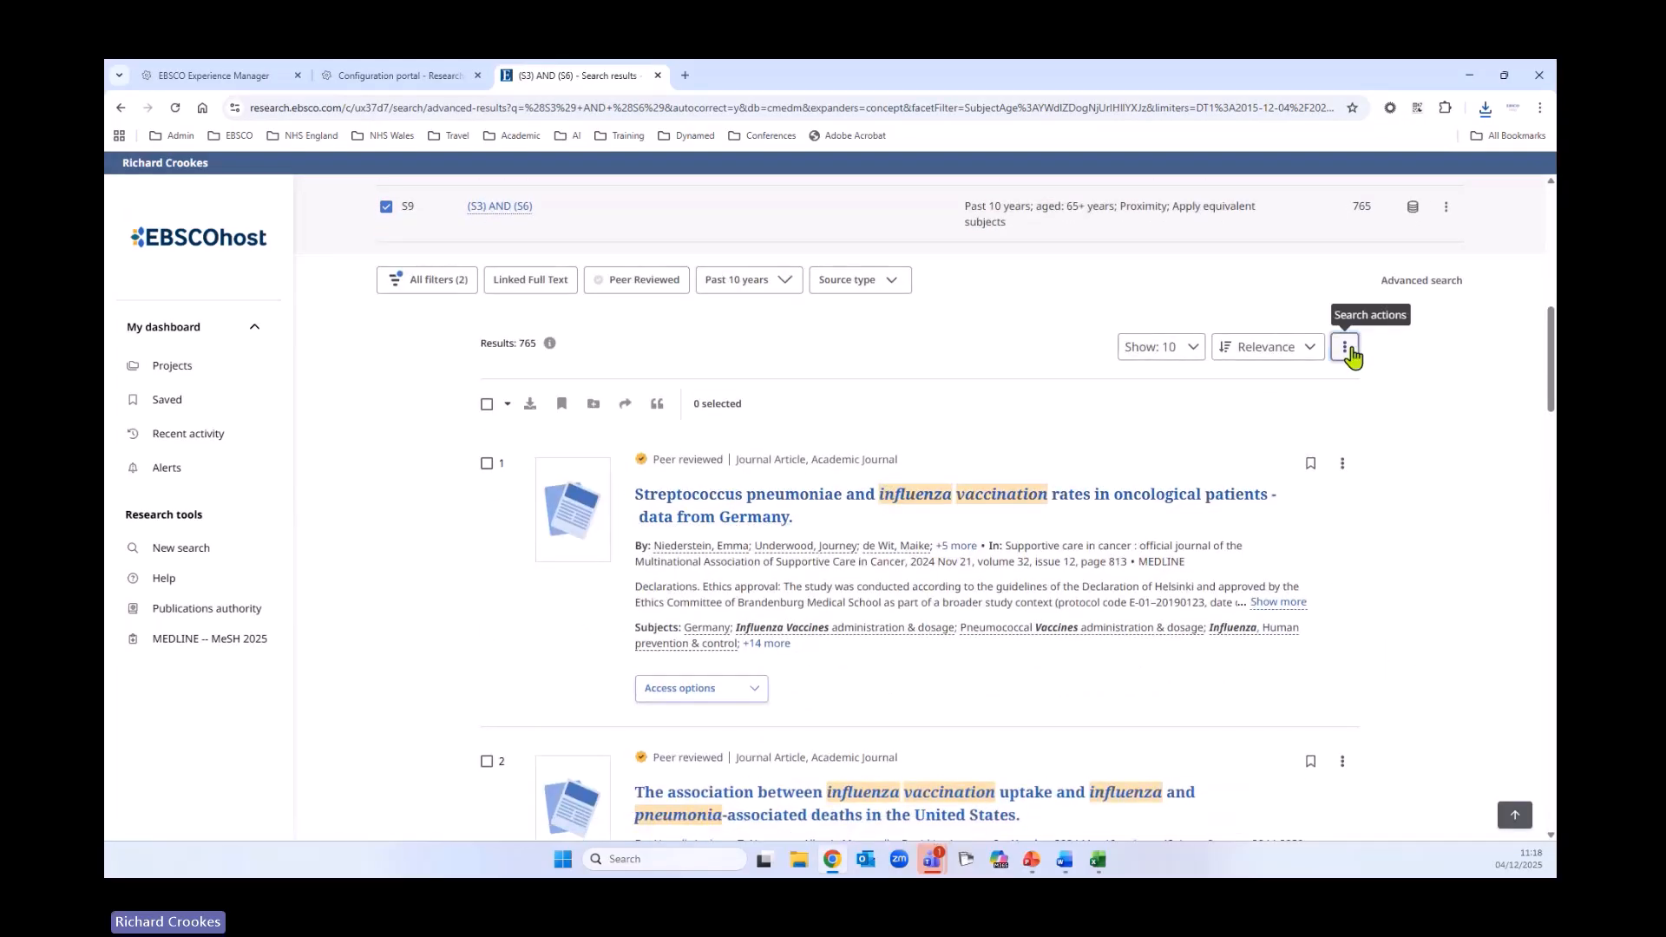
pyautogui.click(1346, 347)
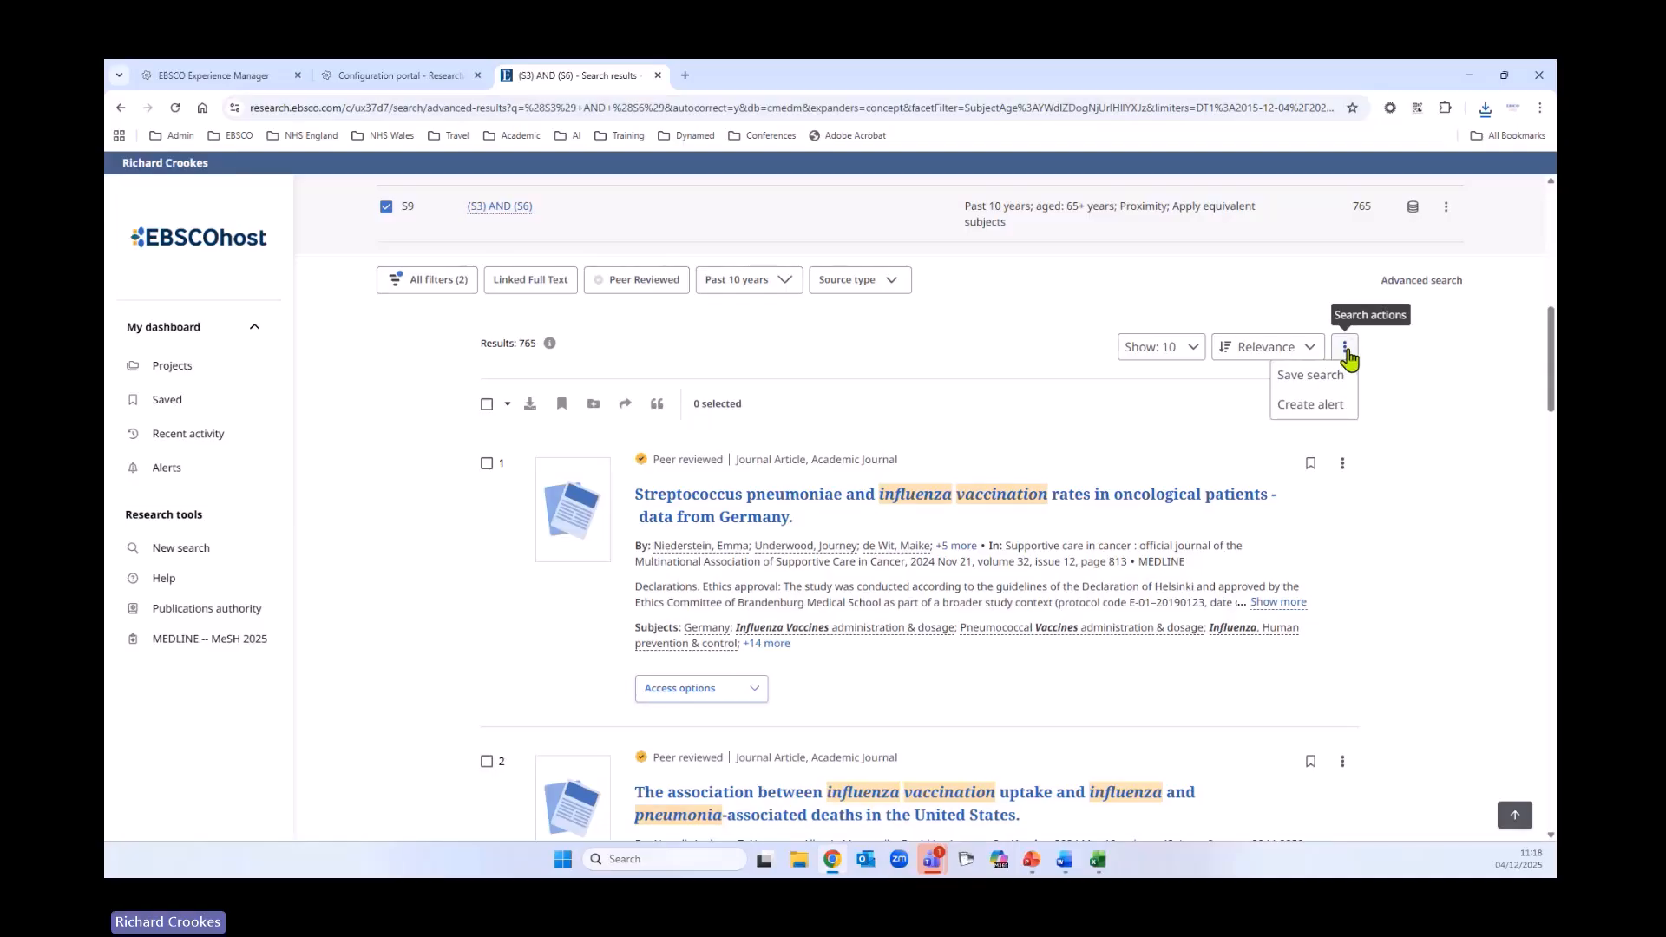
pyautogui.click(1321, 375)
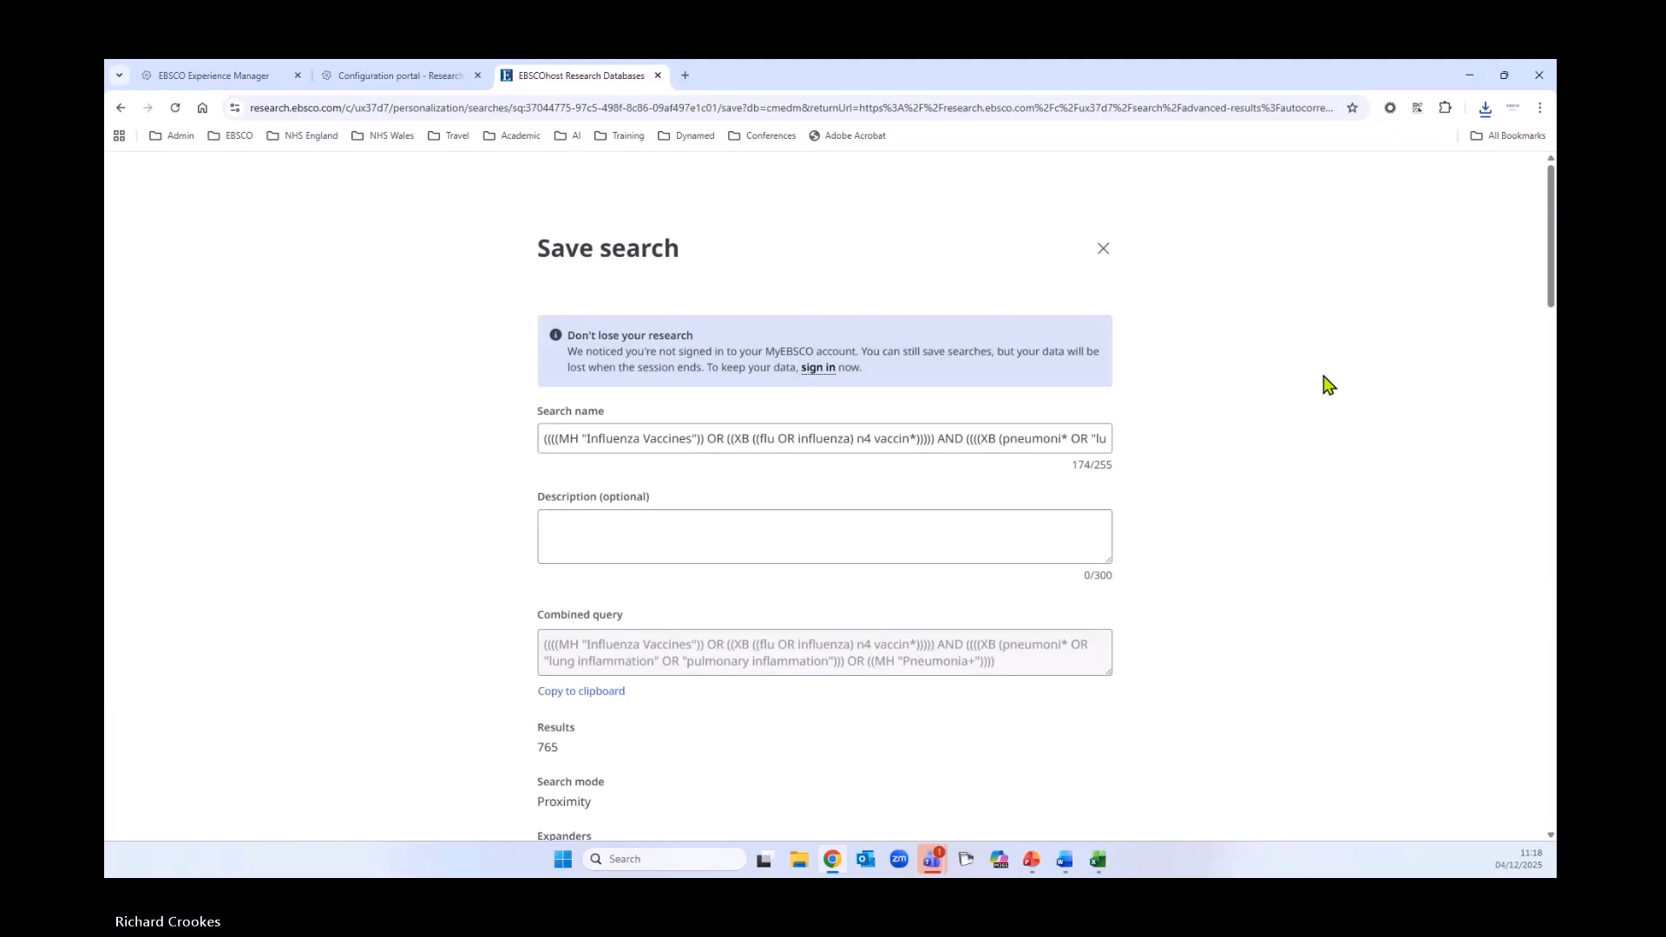
pyautogui.scroll(-2, 458, 651)
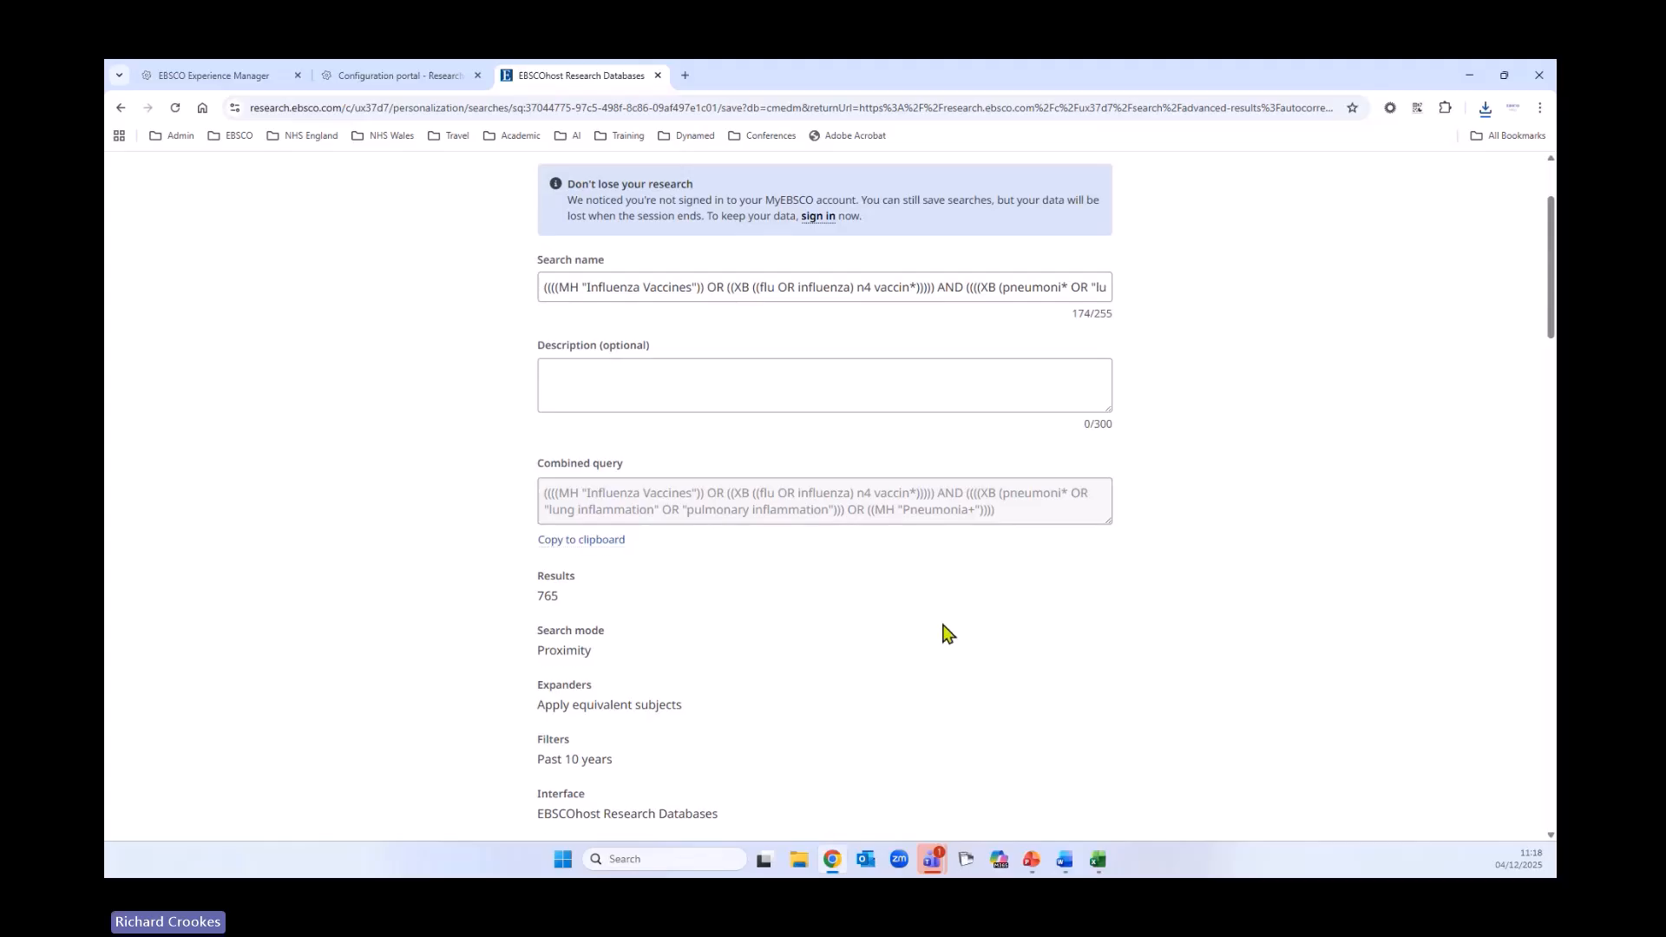
pyautogui.scroll(2, 944, 632)
# Name the search "Over 65s and Influenza Vaccine", leave the description empty, save it and return to the search results
pyautogui.tripleClick(664, 439)
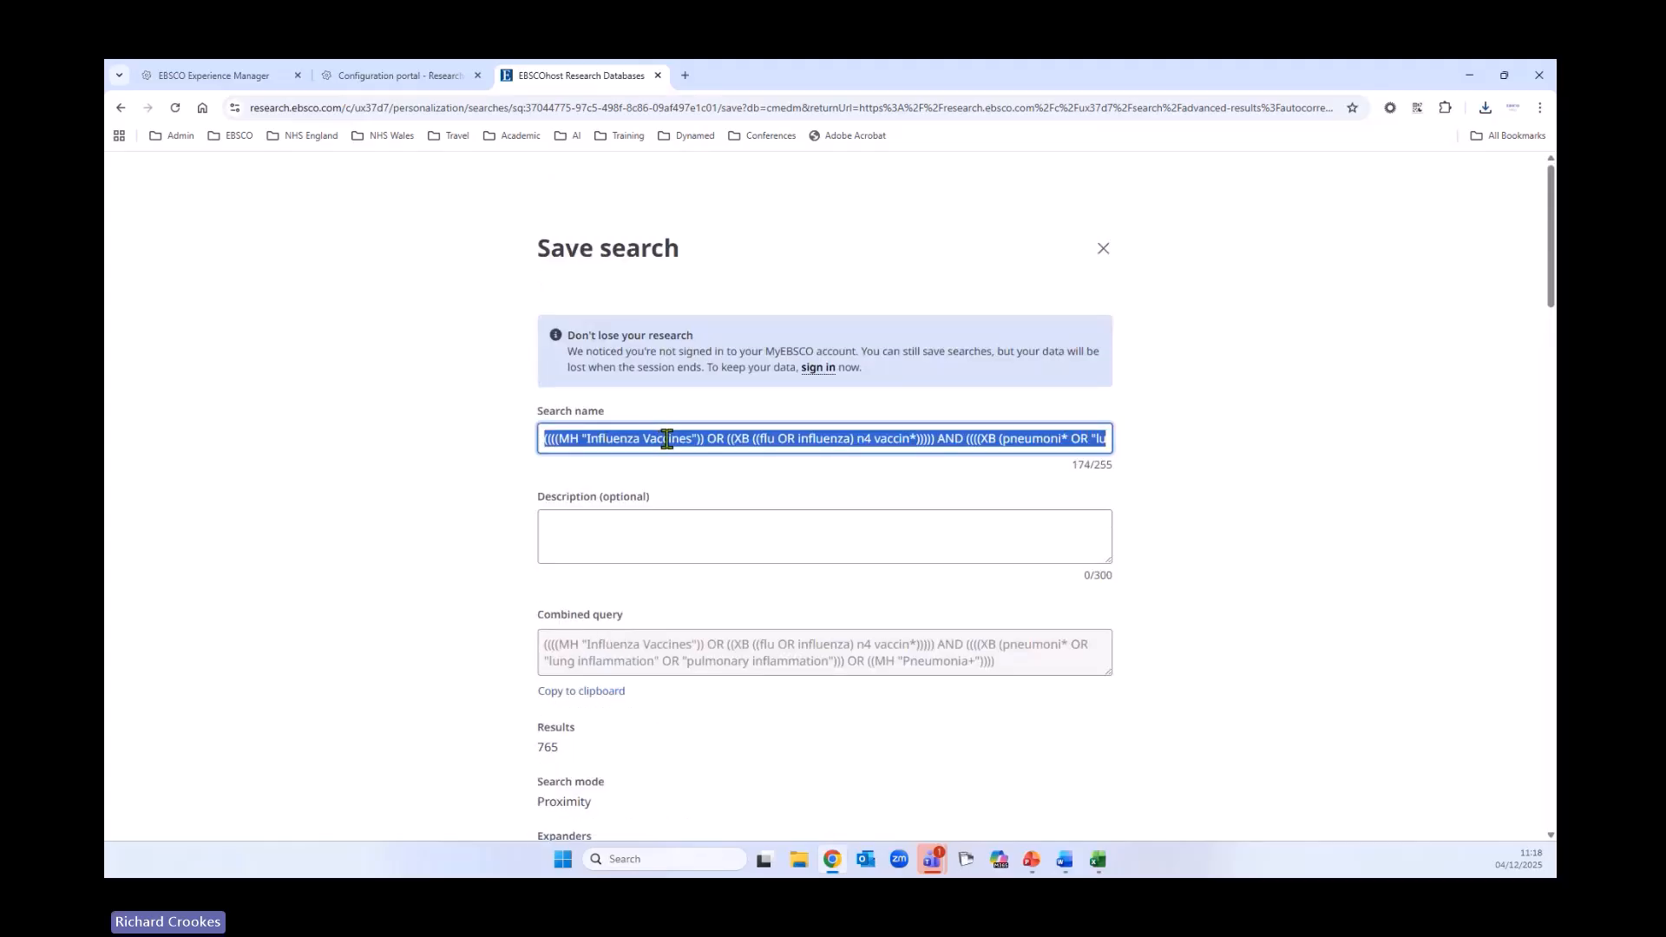
pyautogui.write('Over 65s and')
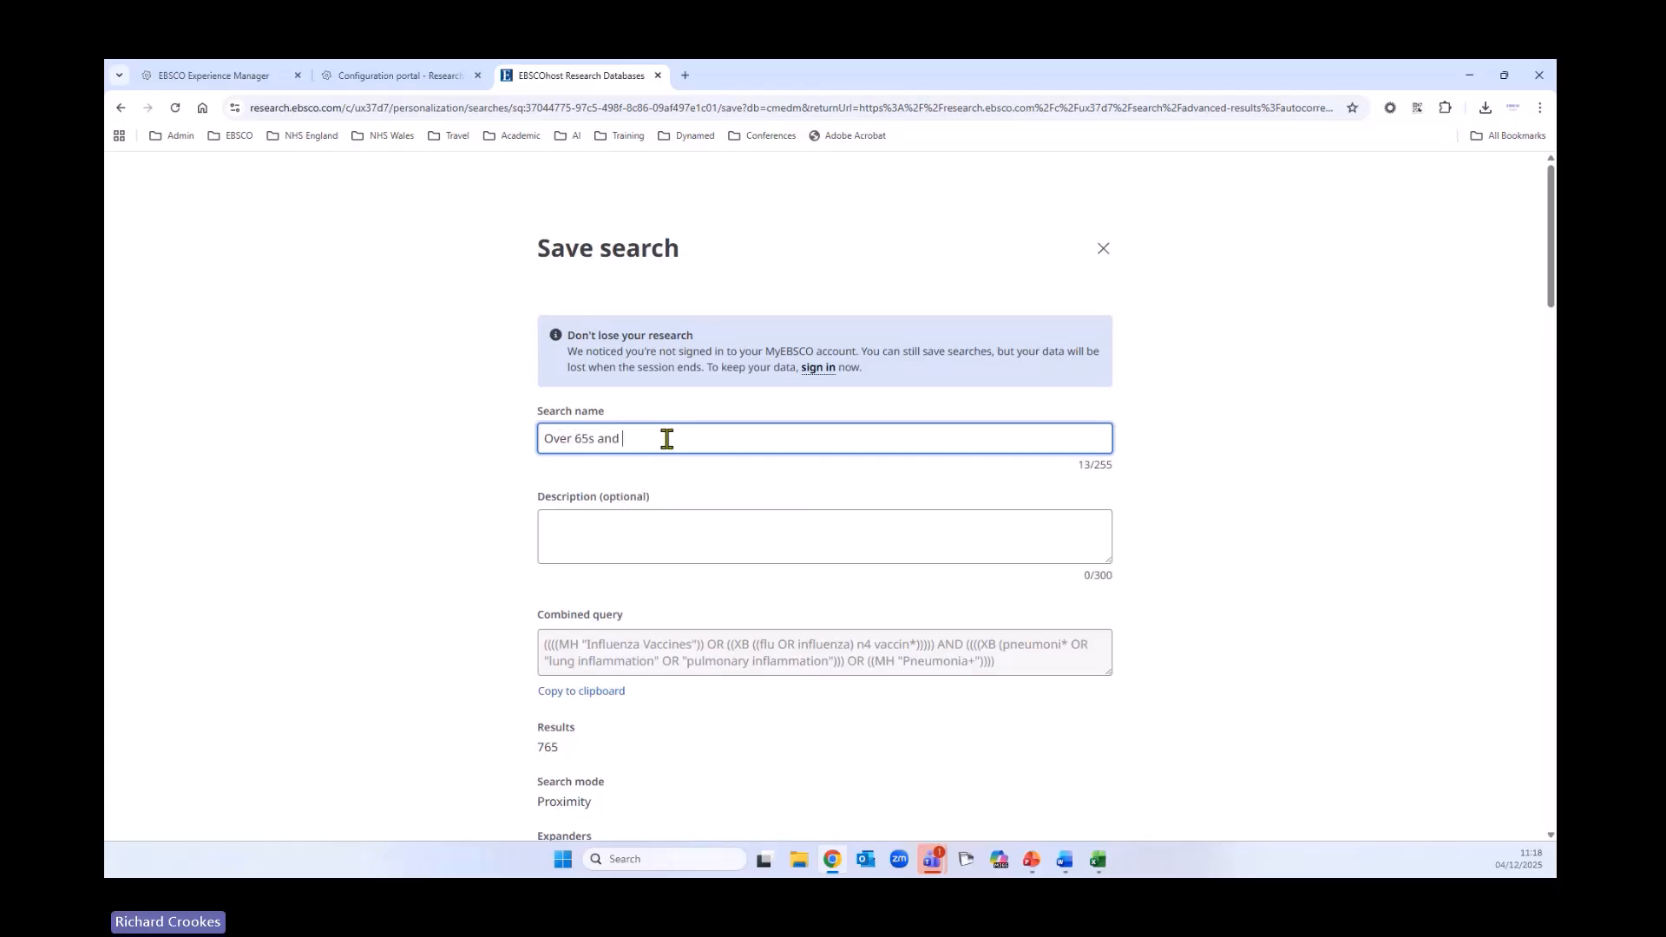
pyautogui.write(' Influenza Vaccine')
pyautogui.click(695, 534)
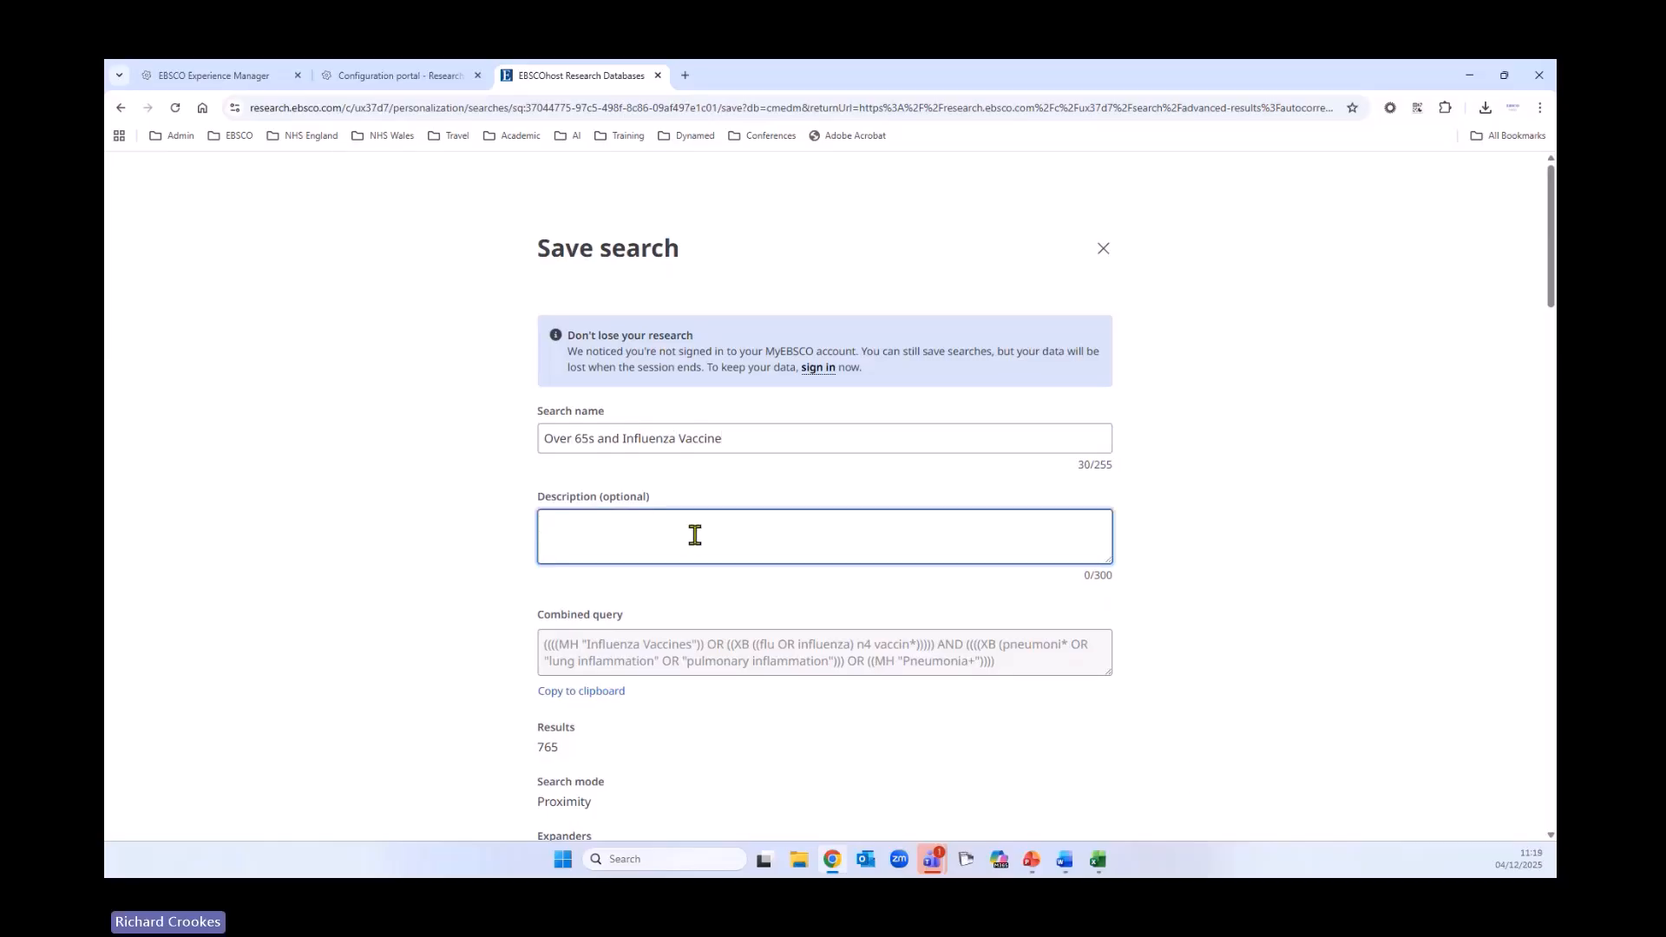
pyautogui.scroll(-1, 693, 535)
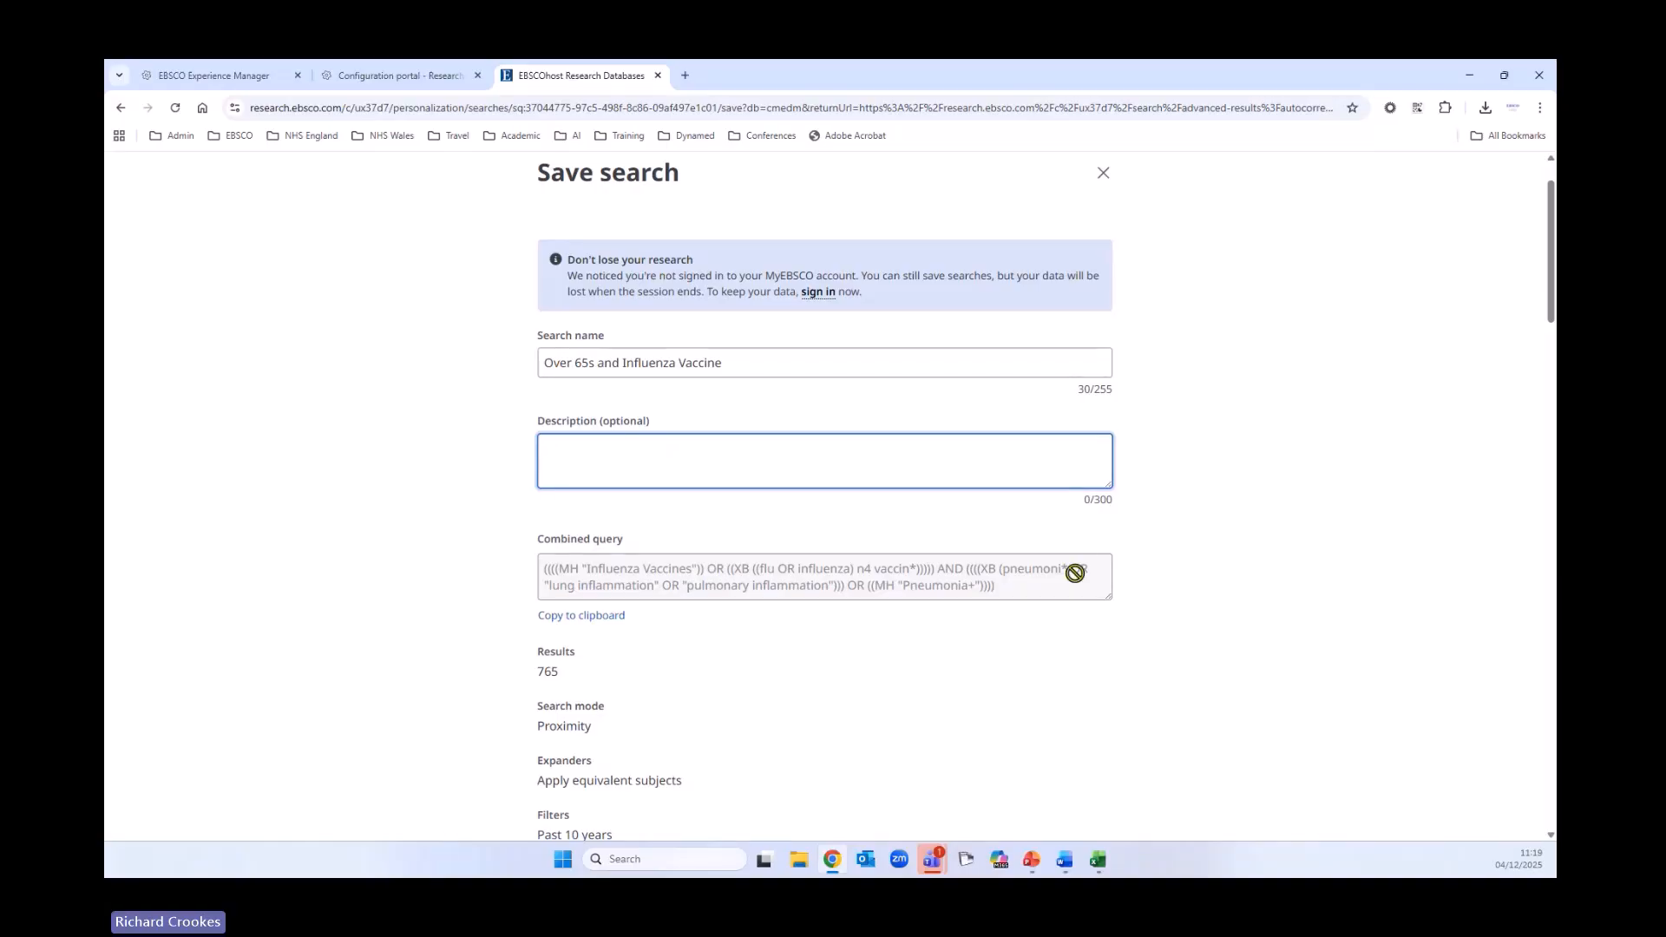
pyautogui.scroll(-10, 1122, 613)
pyautogui.scroll(-15, 1119, 617)
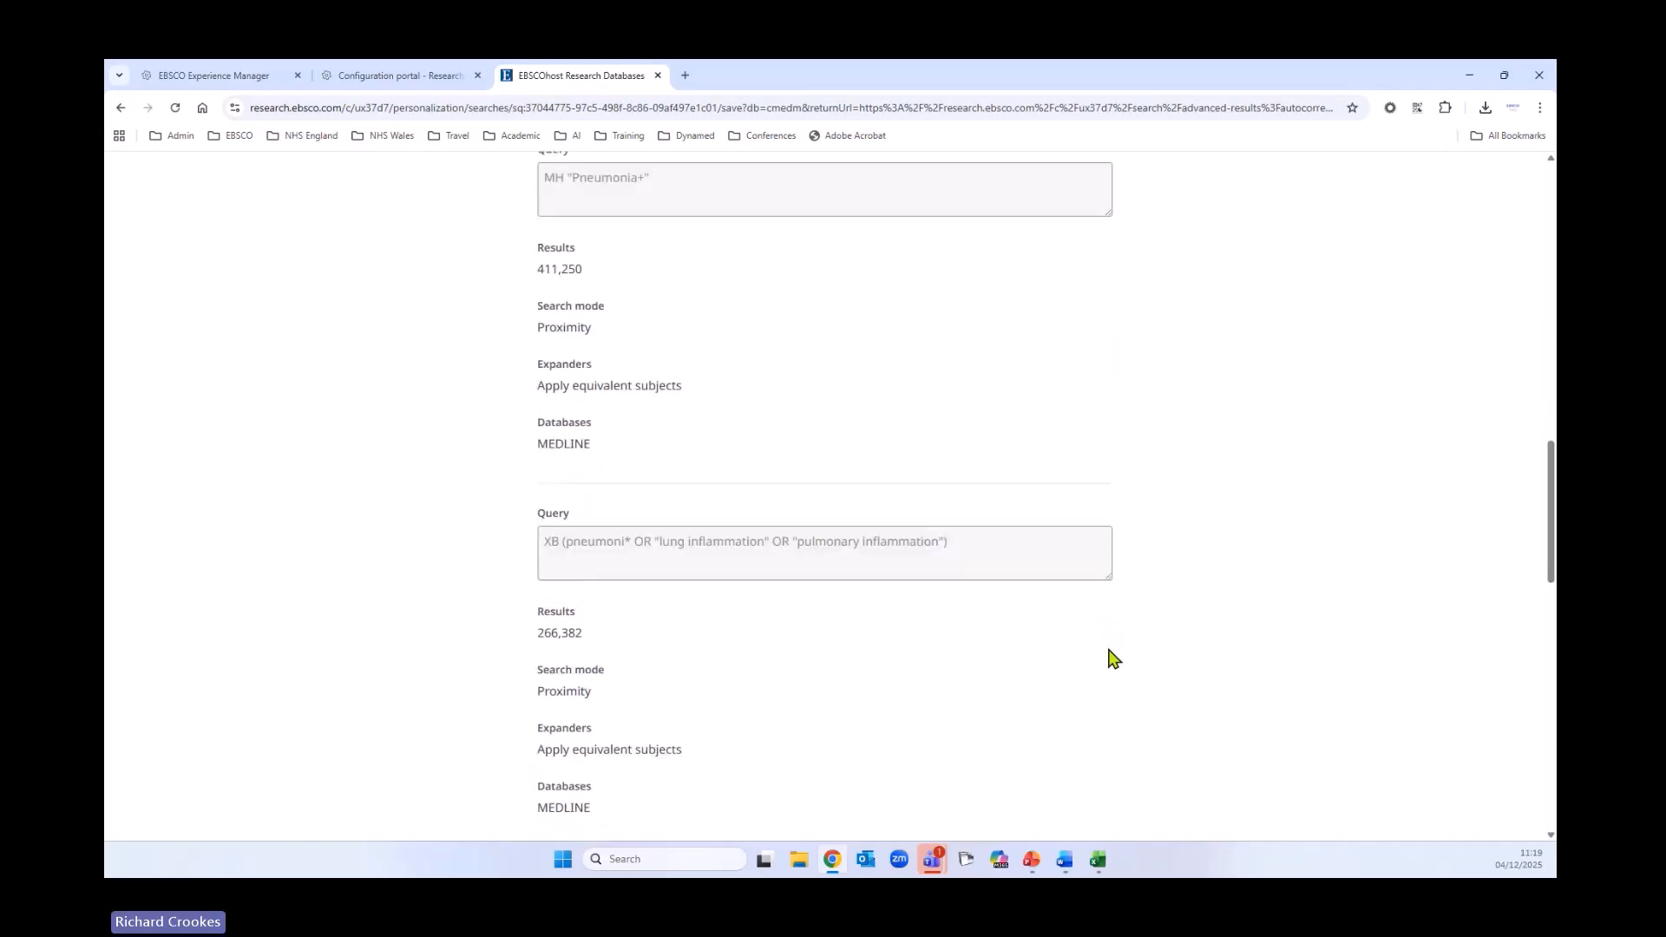
pyautogui.click(1092, 811)
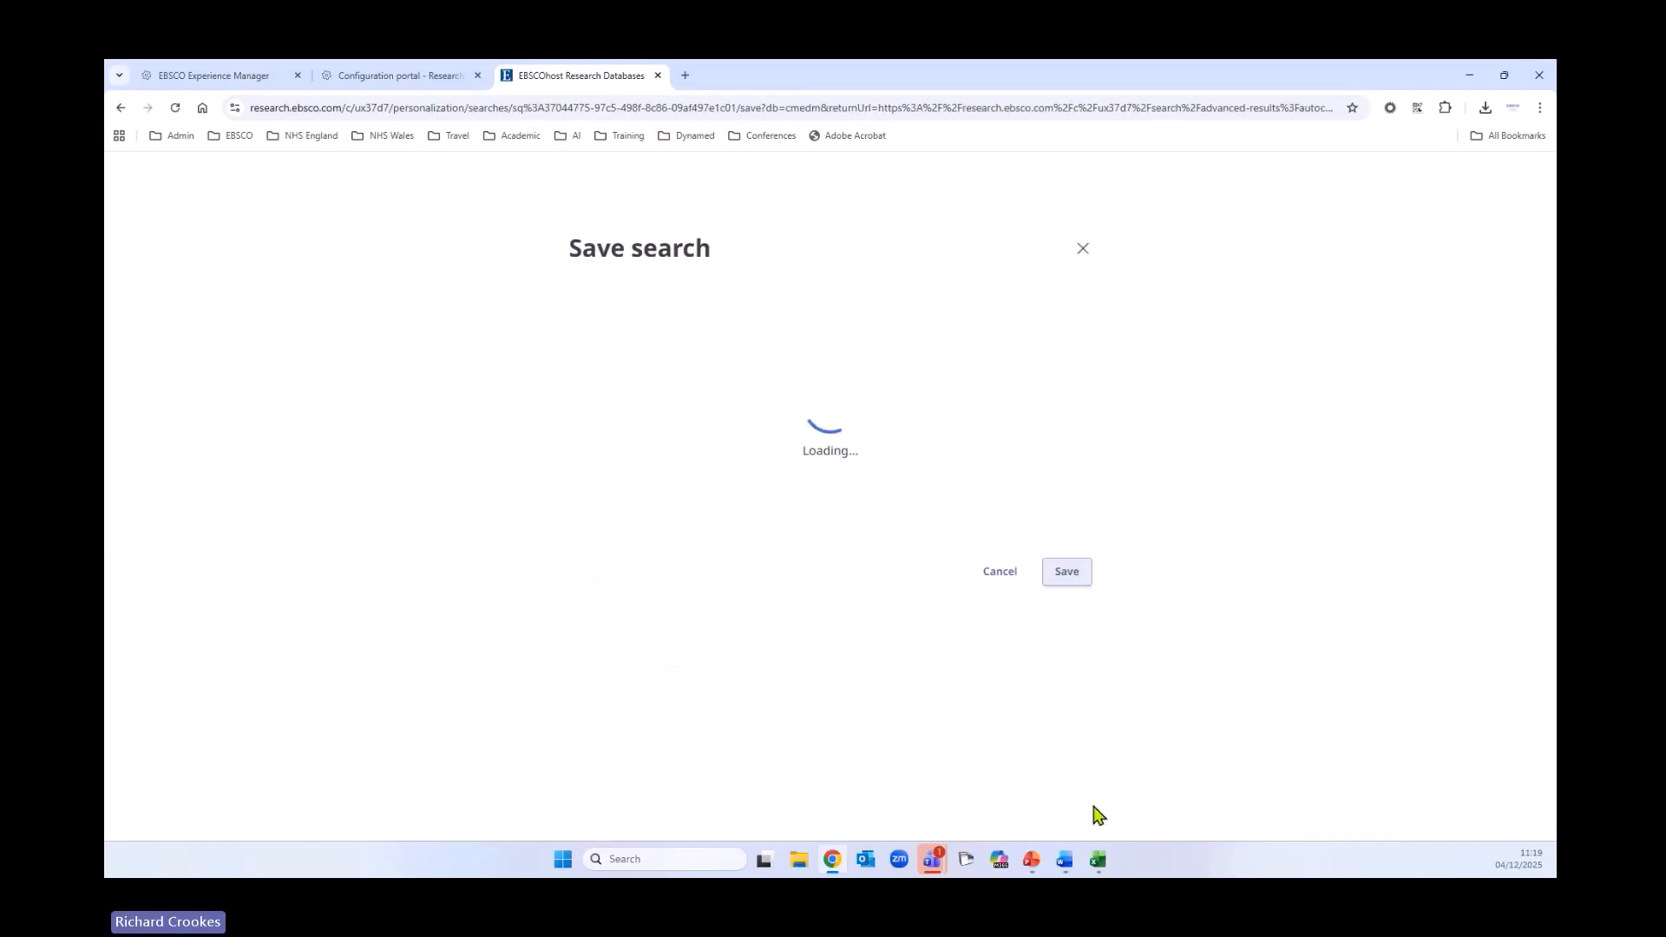
pyautogui.click(838, 510)
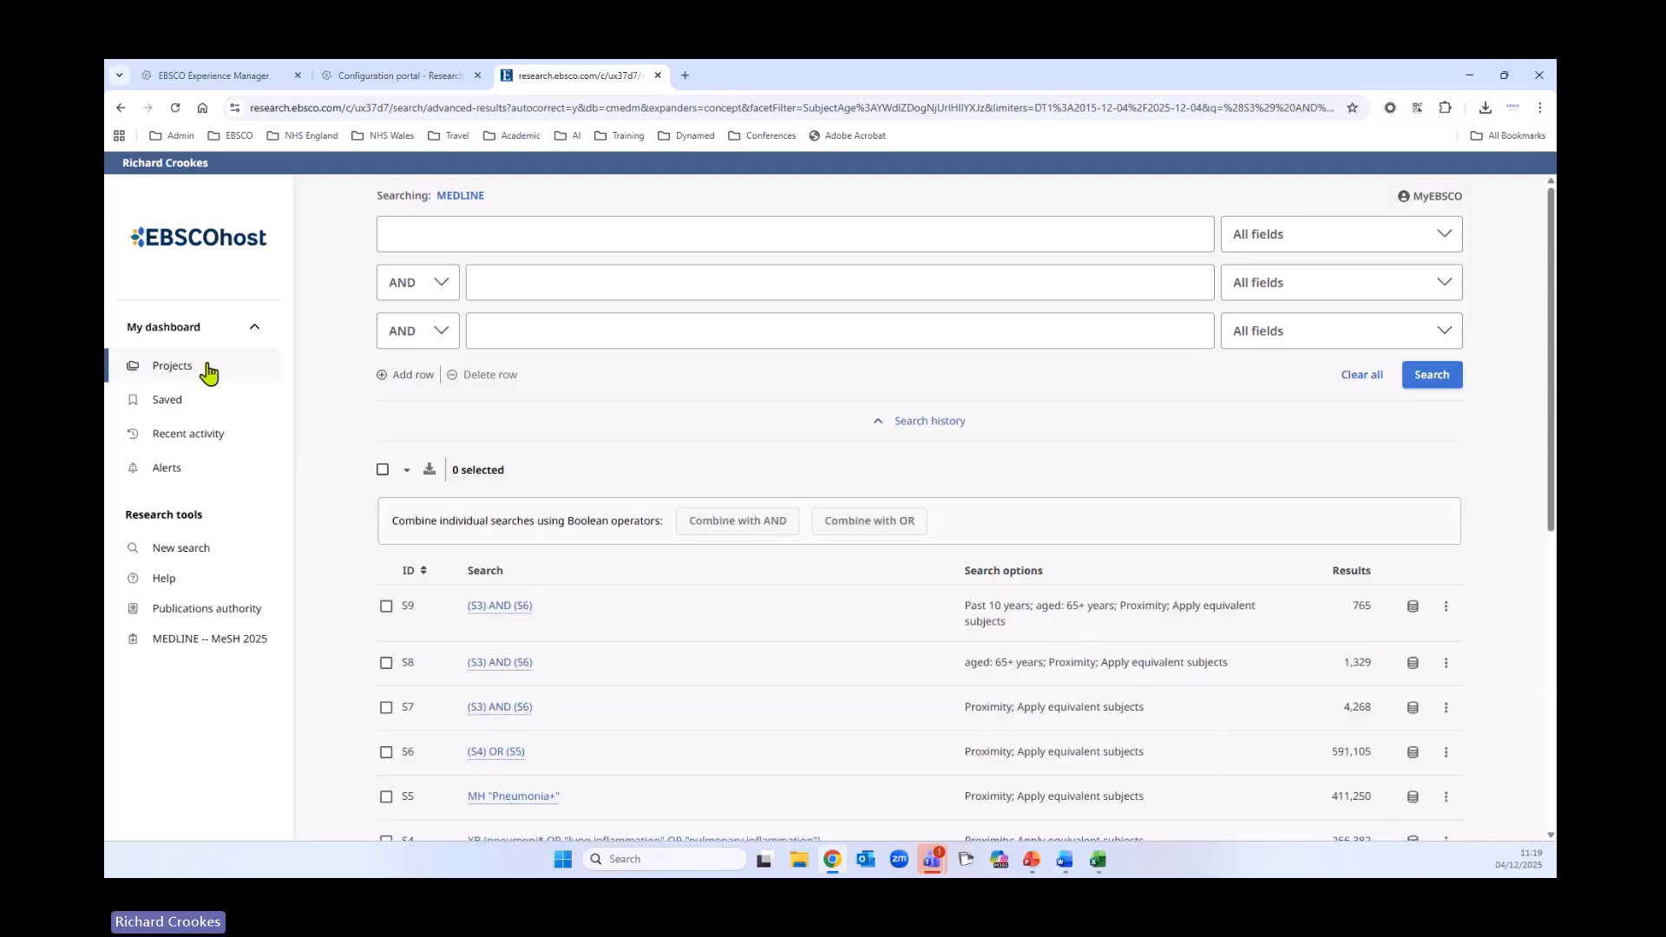
# Open the list of saved searches and check the actions available for "Over 65s and Influenza Vaccine"
pyautogui.click(168, 408)
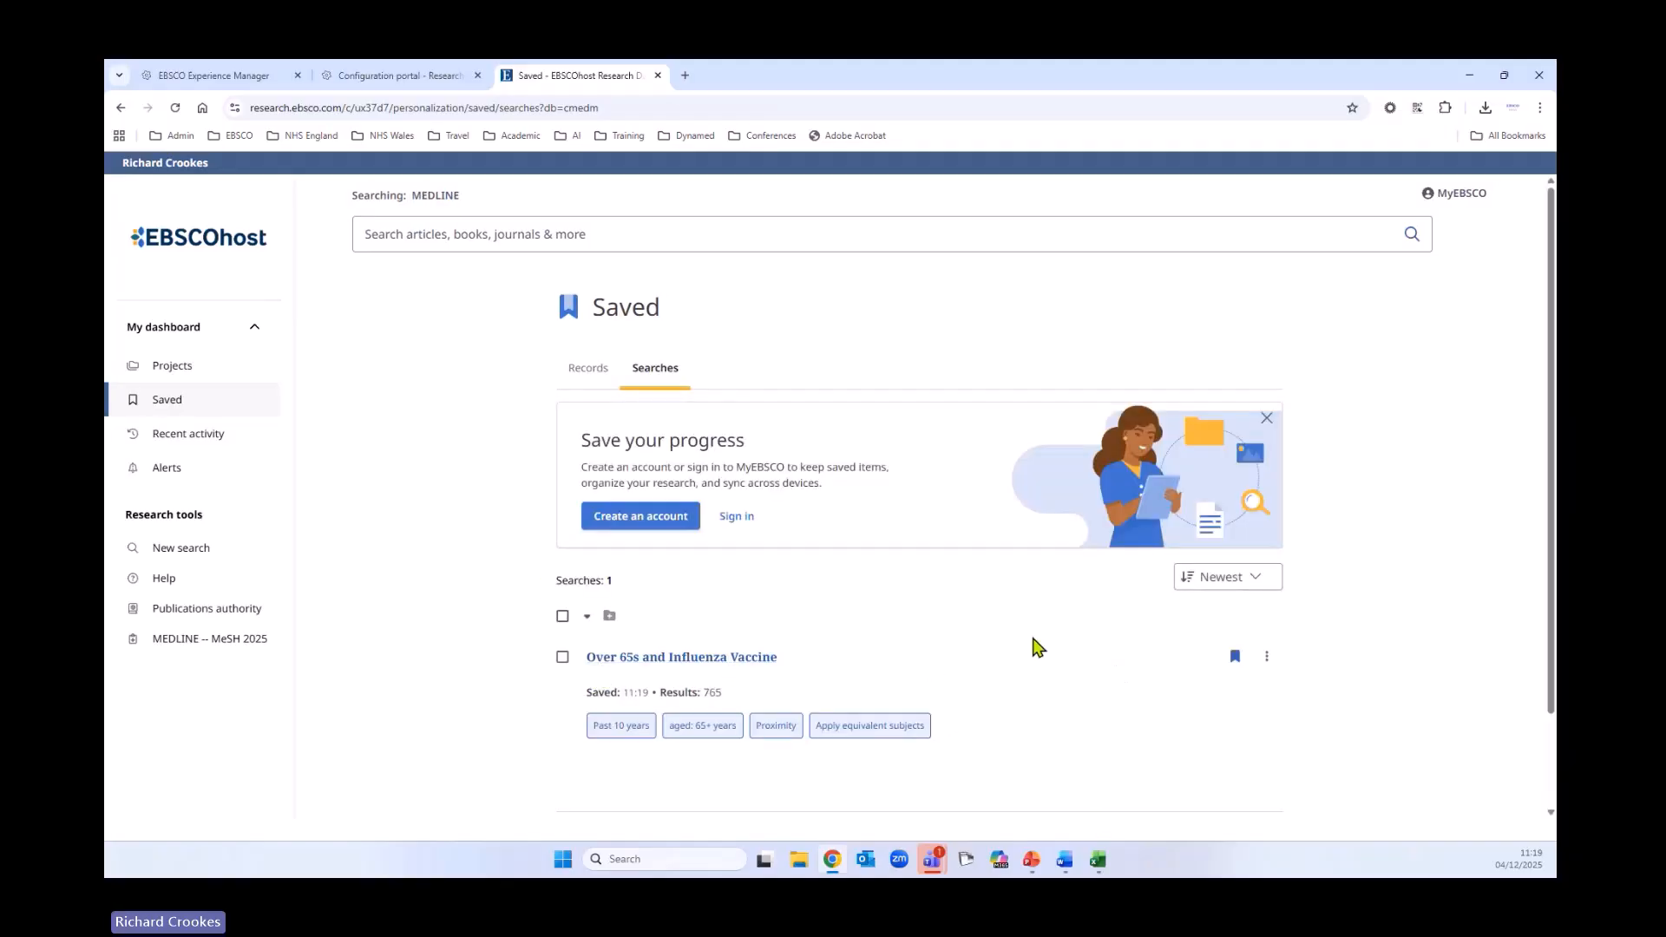
pyautogui.scroll(-2, 1037, 649)
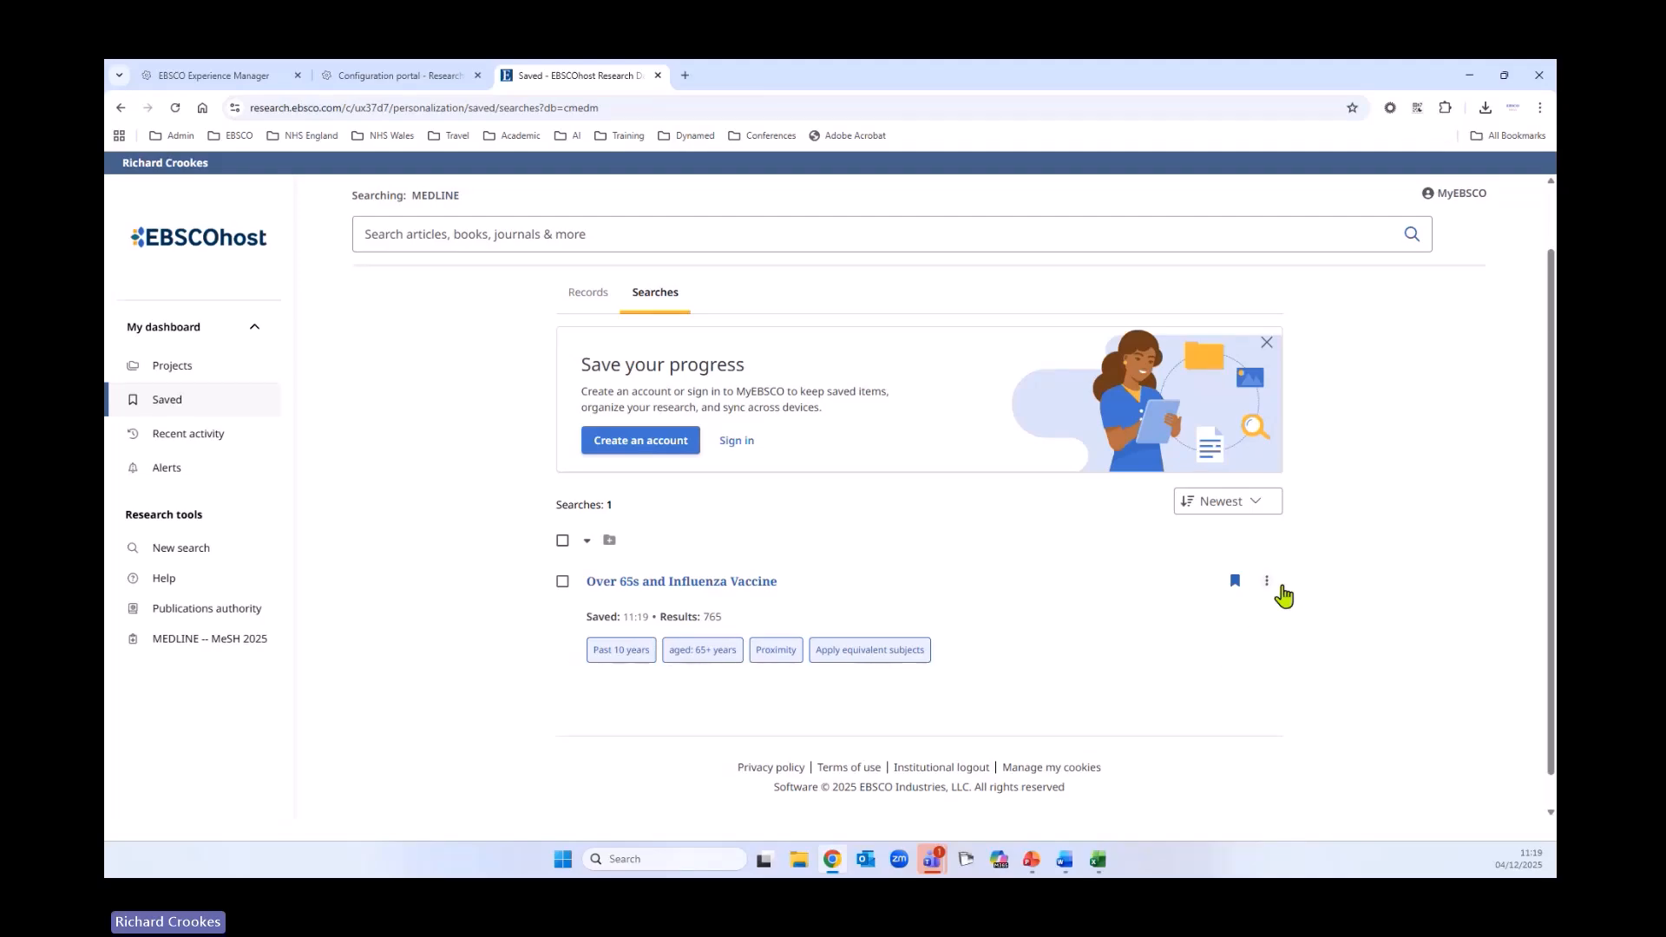
pyautogui.click(1268, 581)
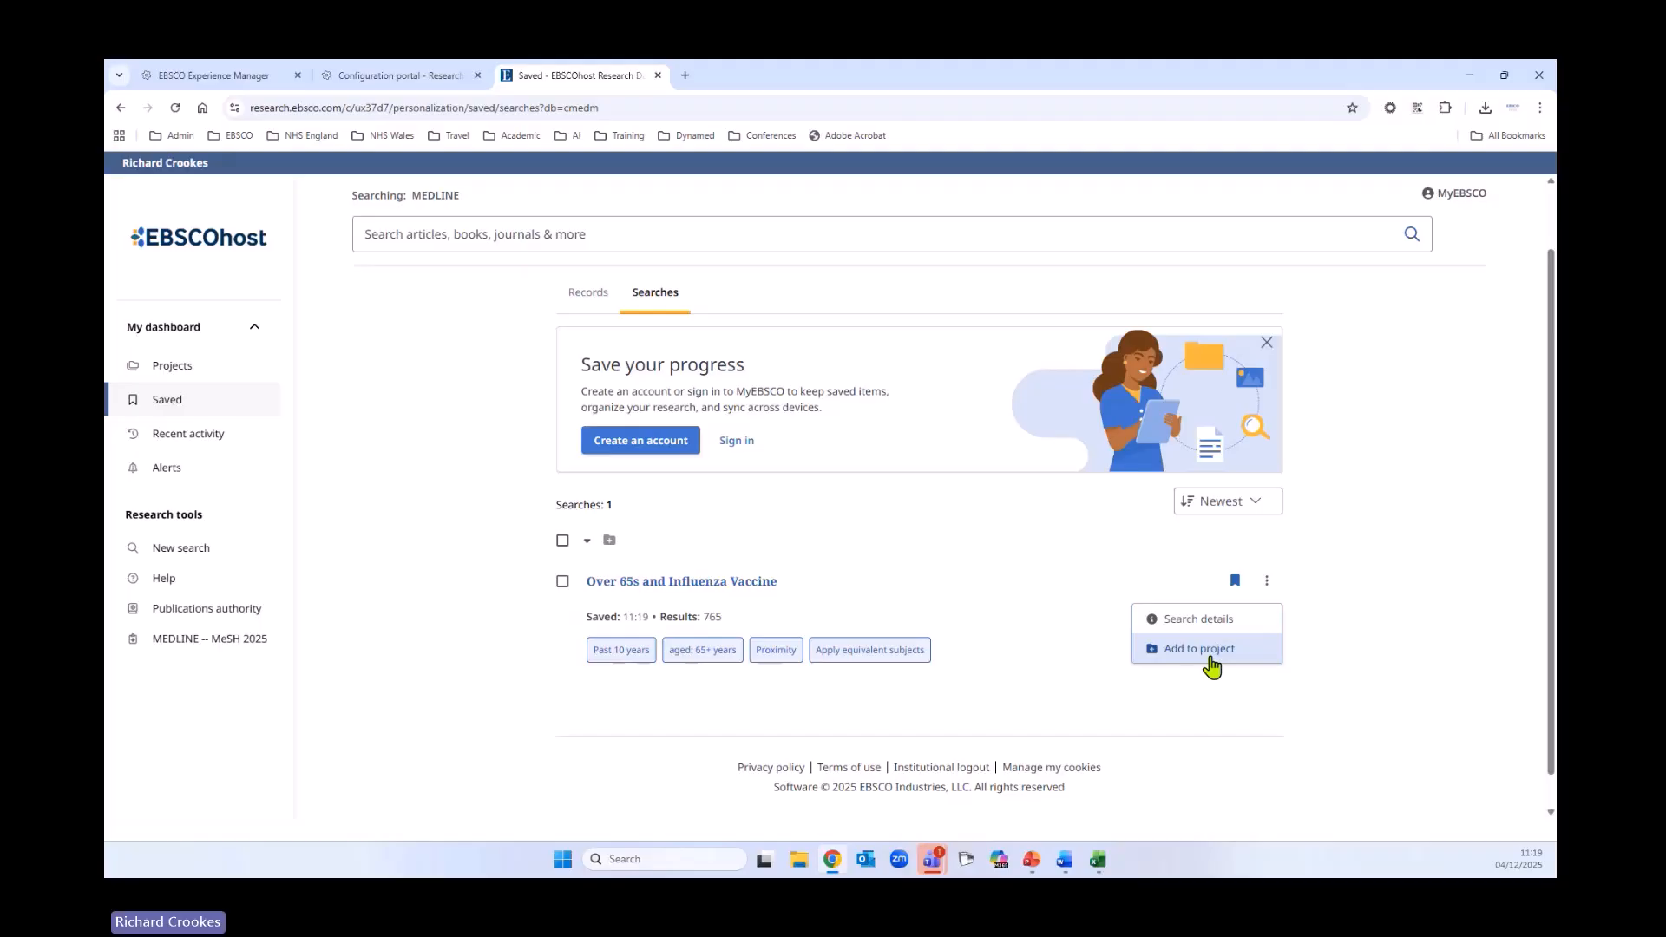
pyautogui.scroll(1, 1033, 577)
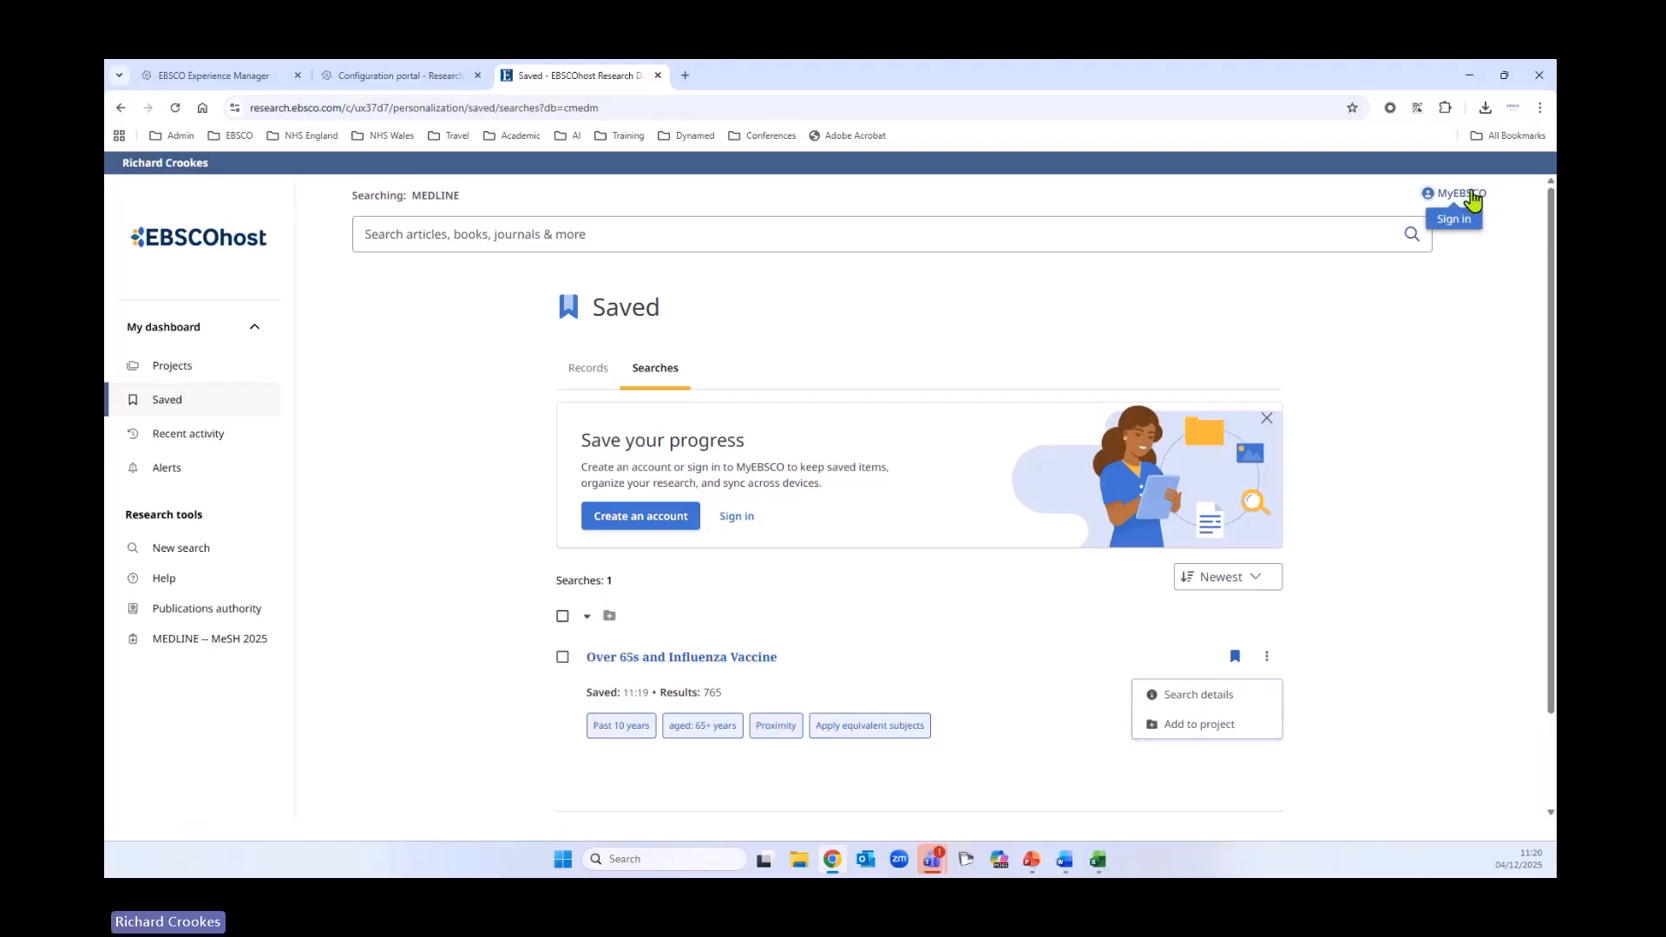
# Open the MyEBSCO account creation form and examine its name, email, password and consent fields
pyautogui.click(1472, 198)
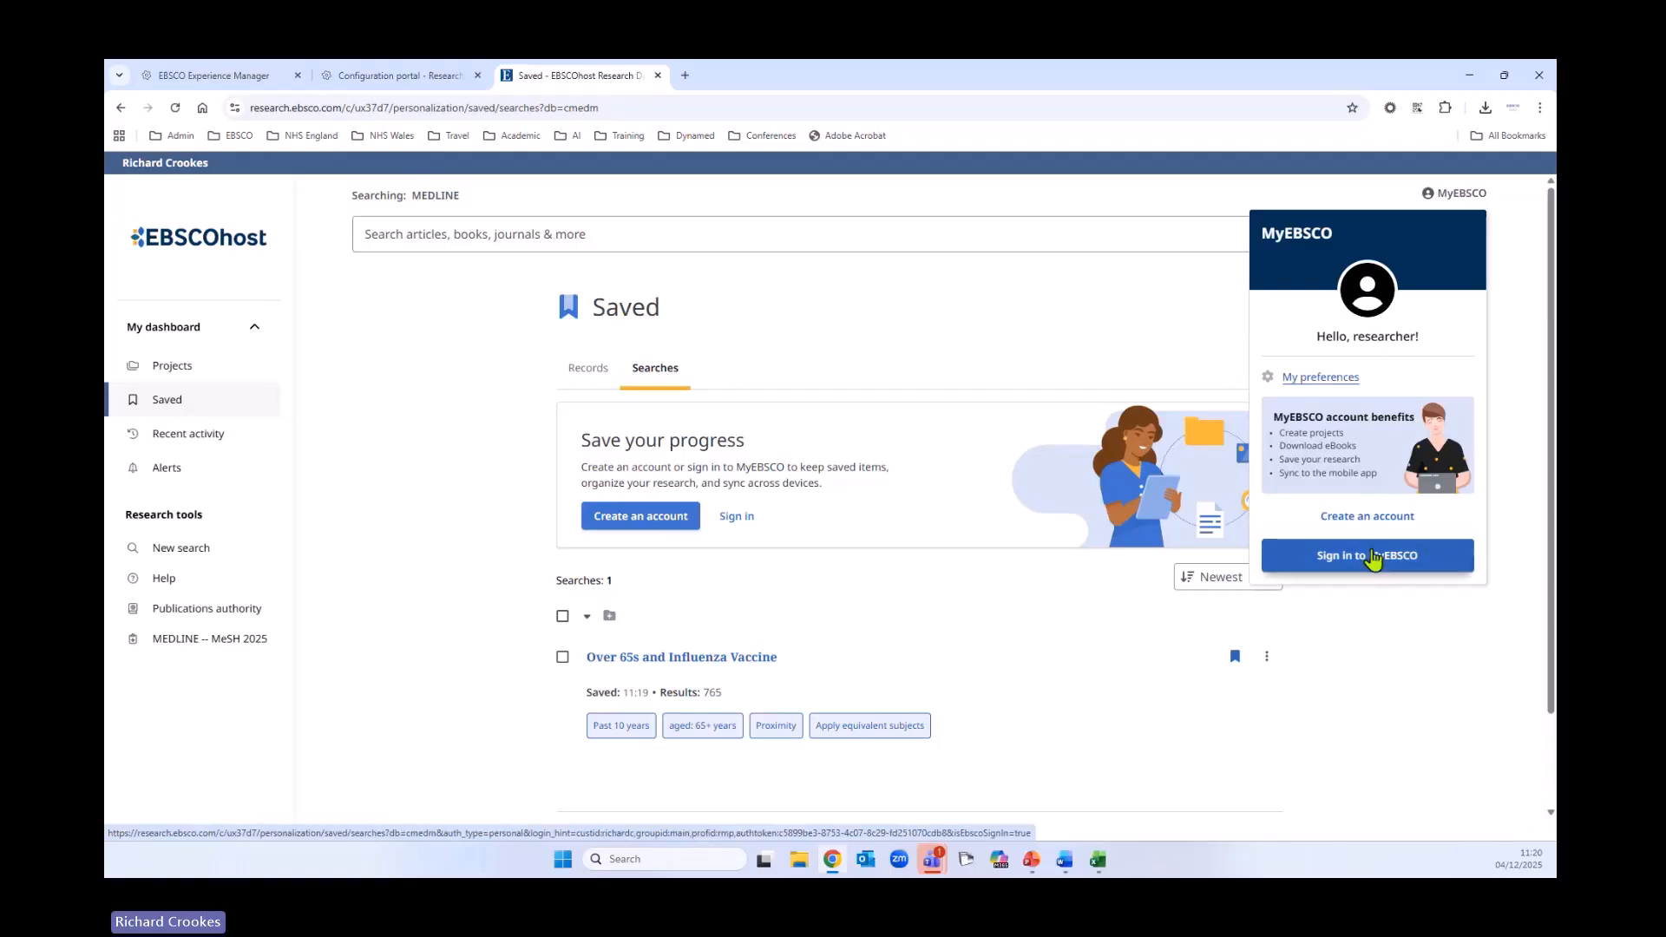
pyautogui.click(1377, 521)
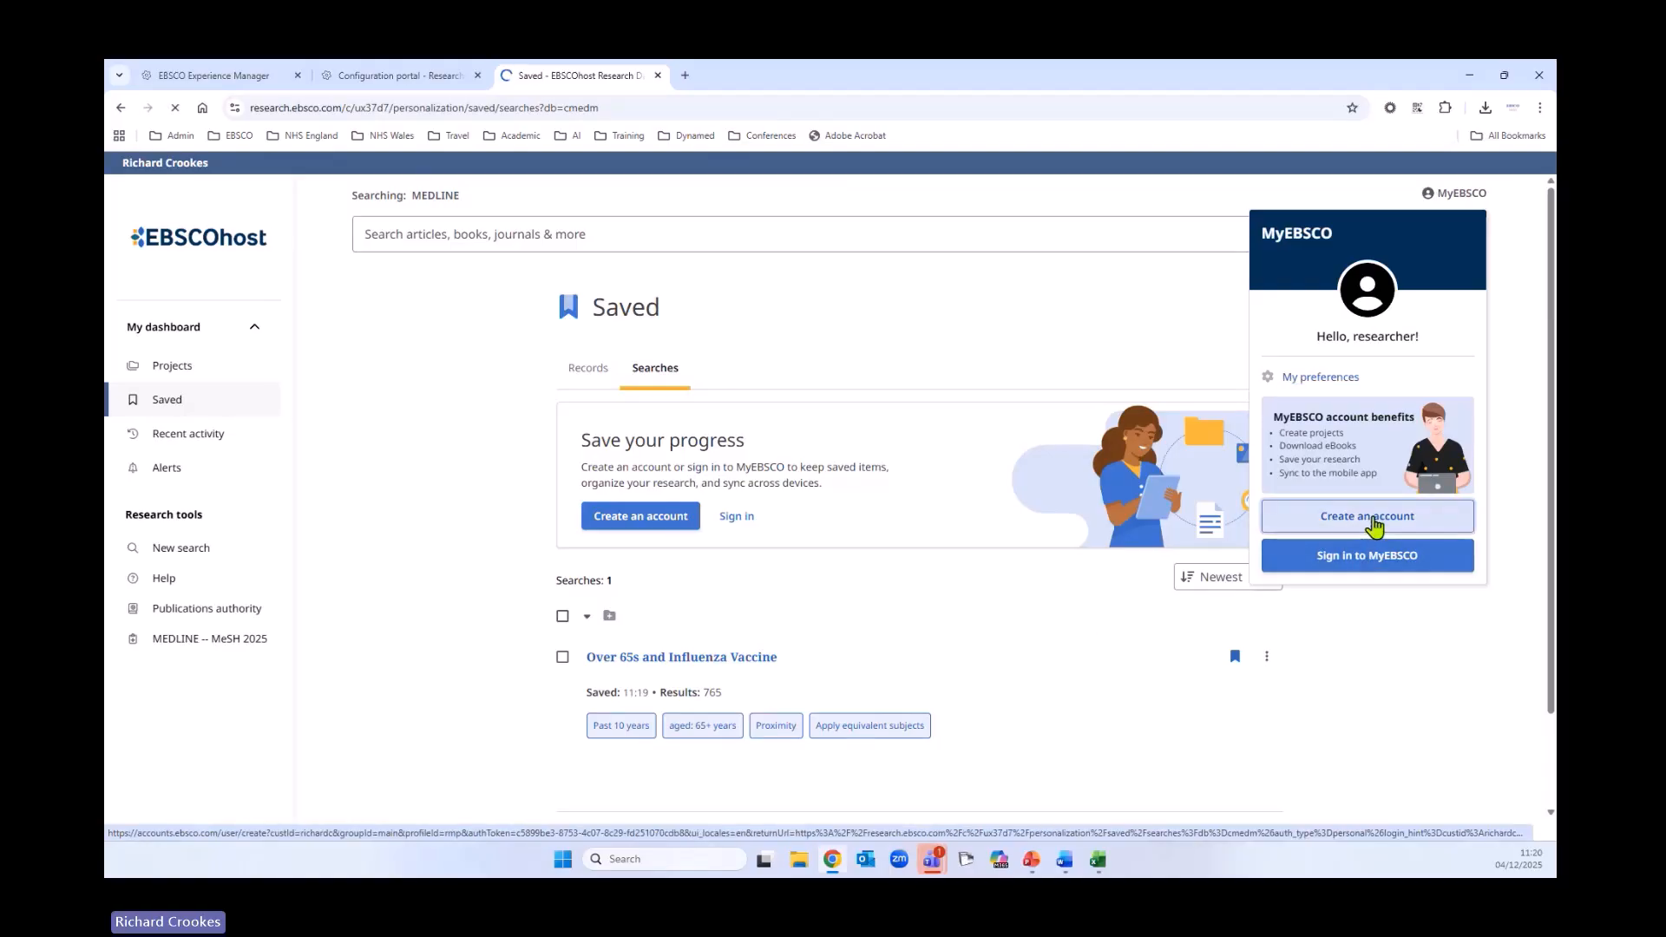
pyautogui.scroll(-2, 327, 473)
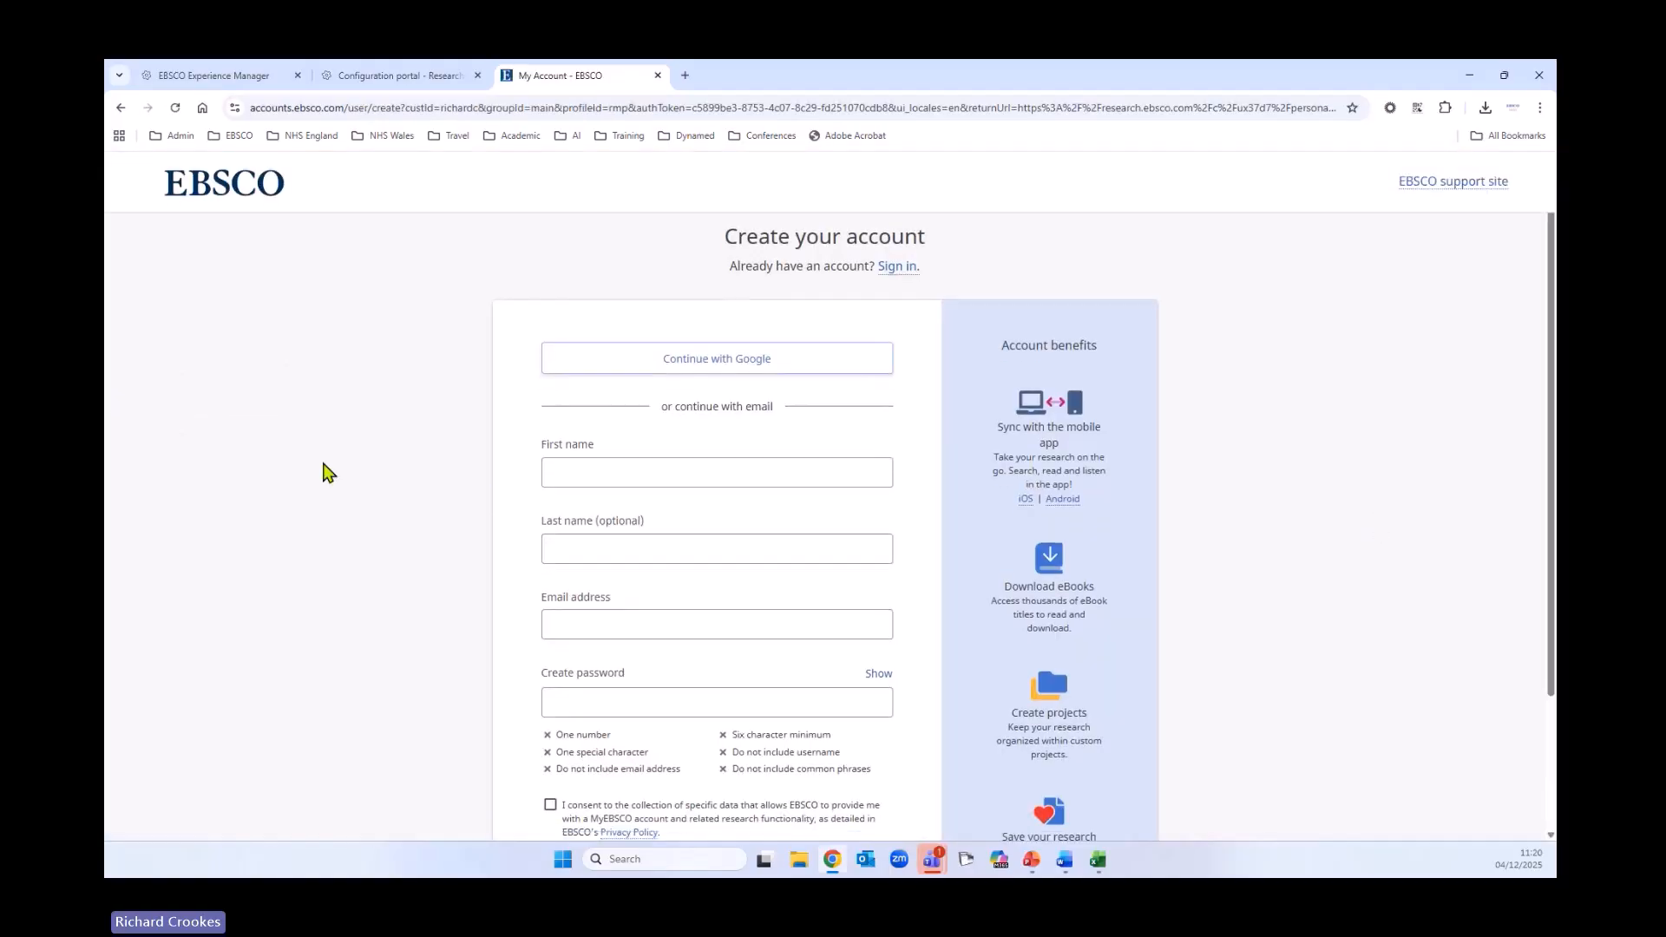
pyautogui.scroll(1, 333, 486)
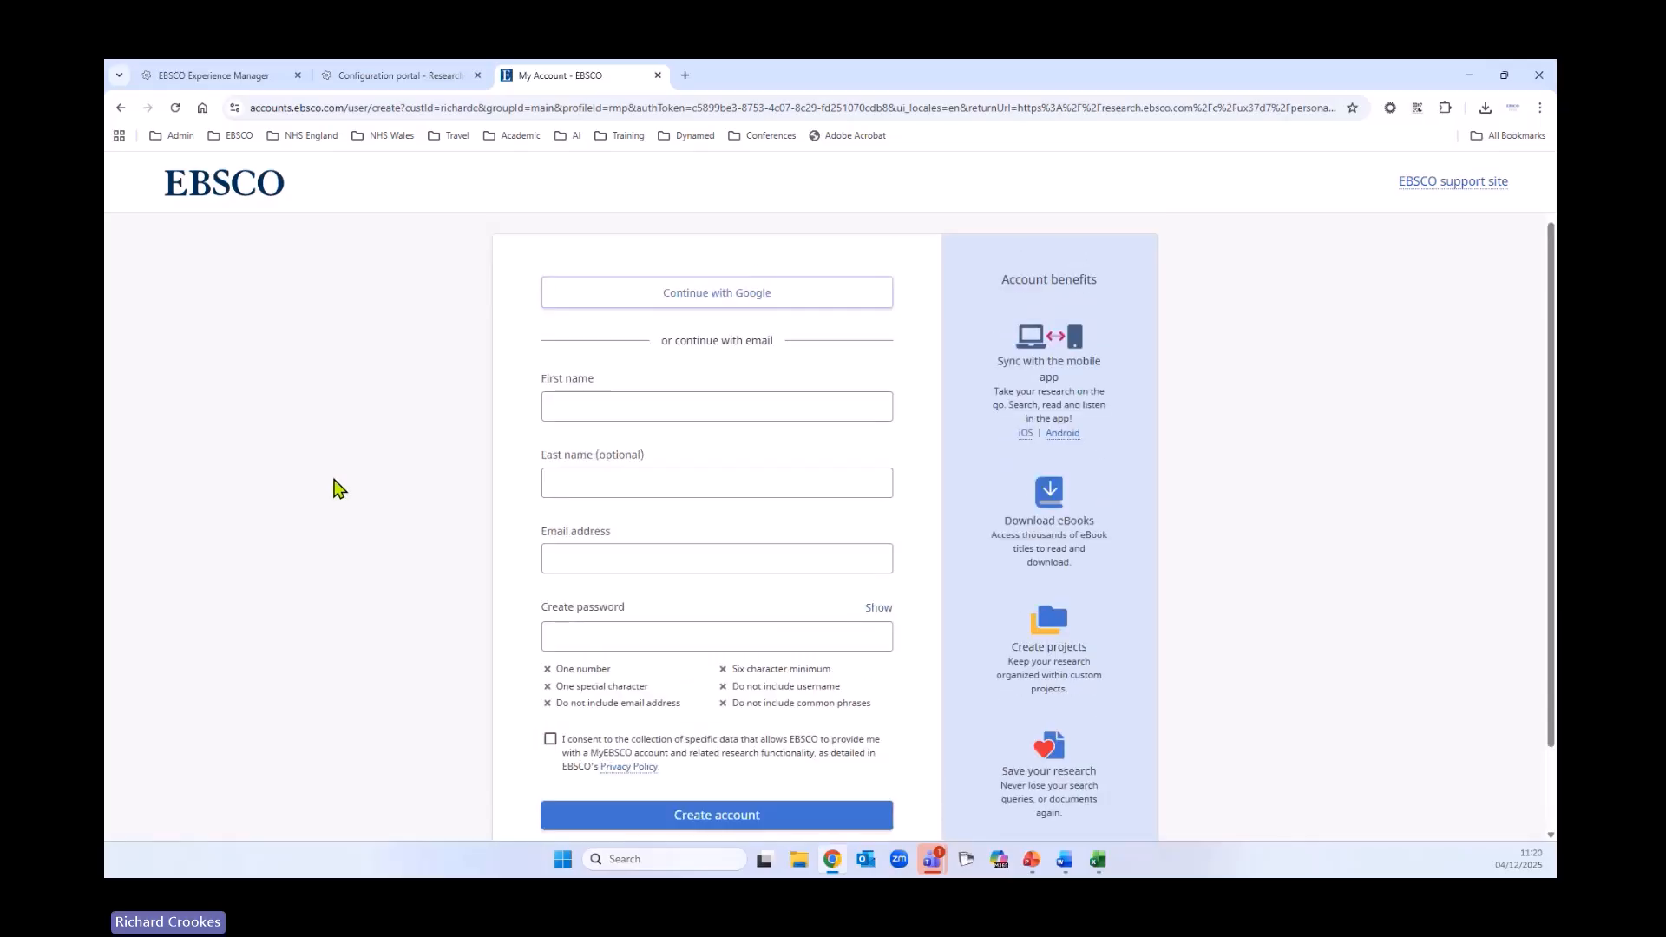
pyautogui.scroll(-2, 457, 377)
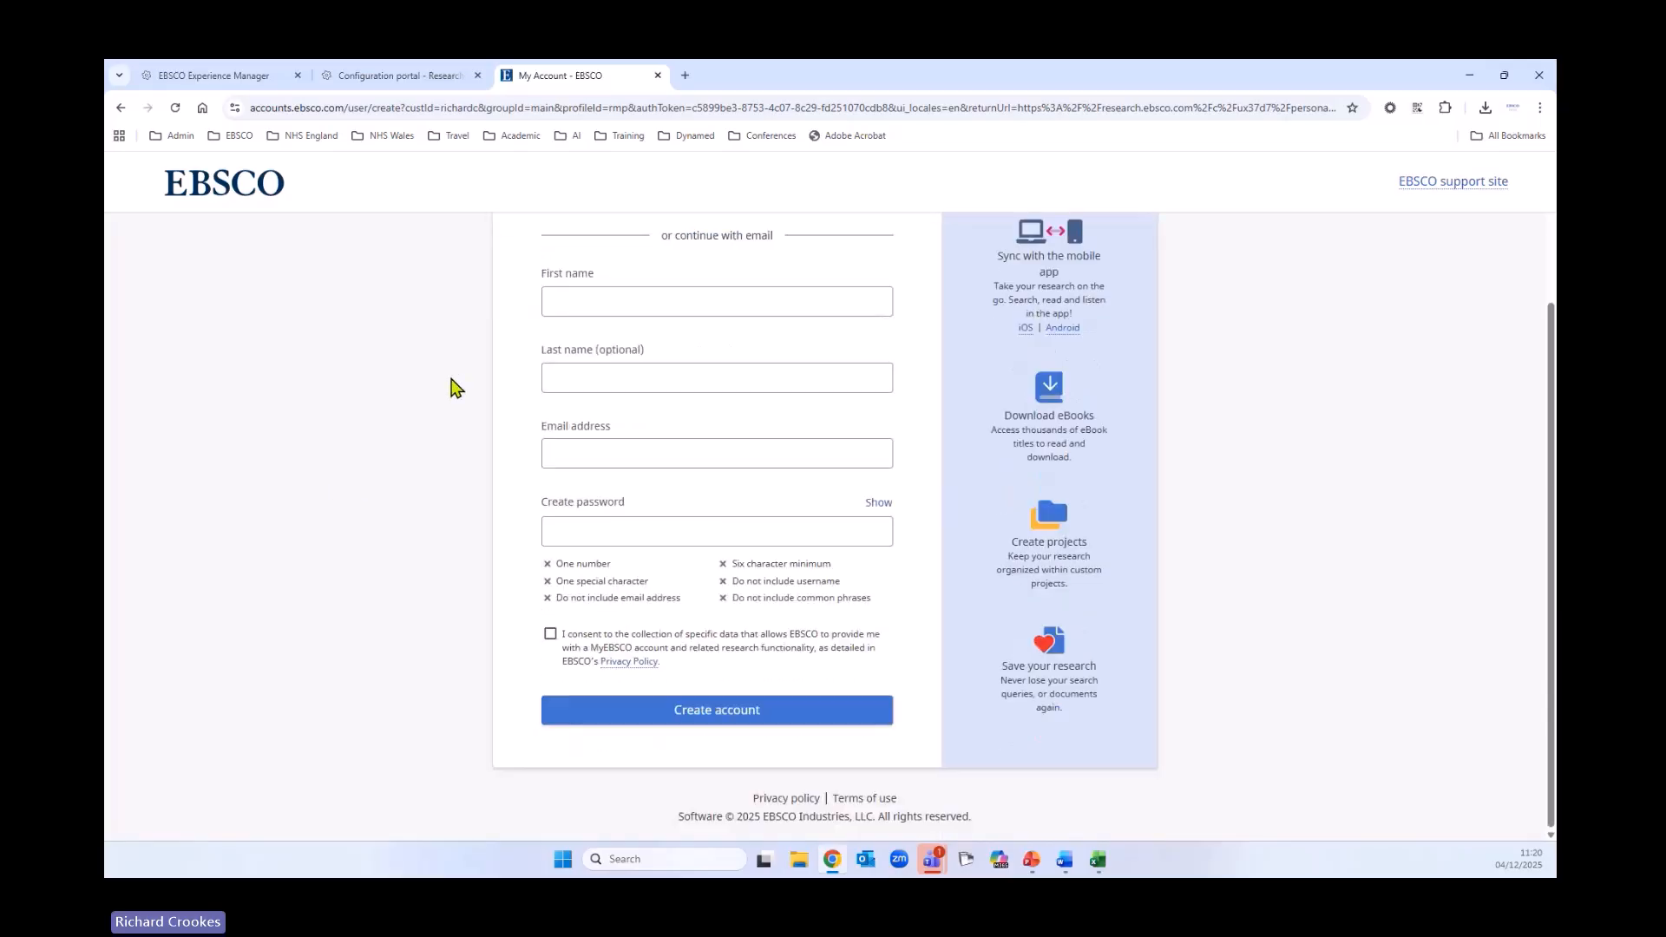
pyautogui.scroll(2, 450, 388)
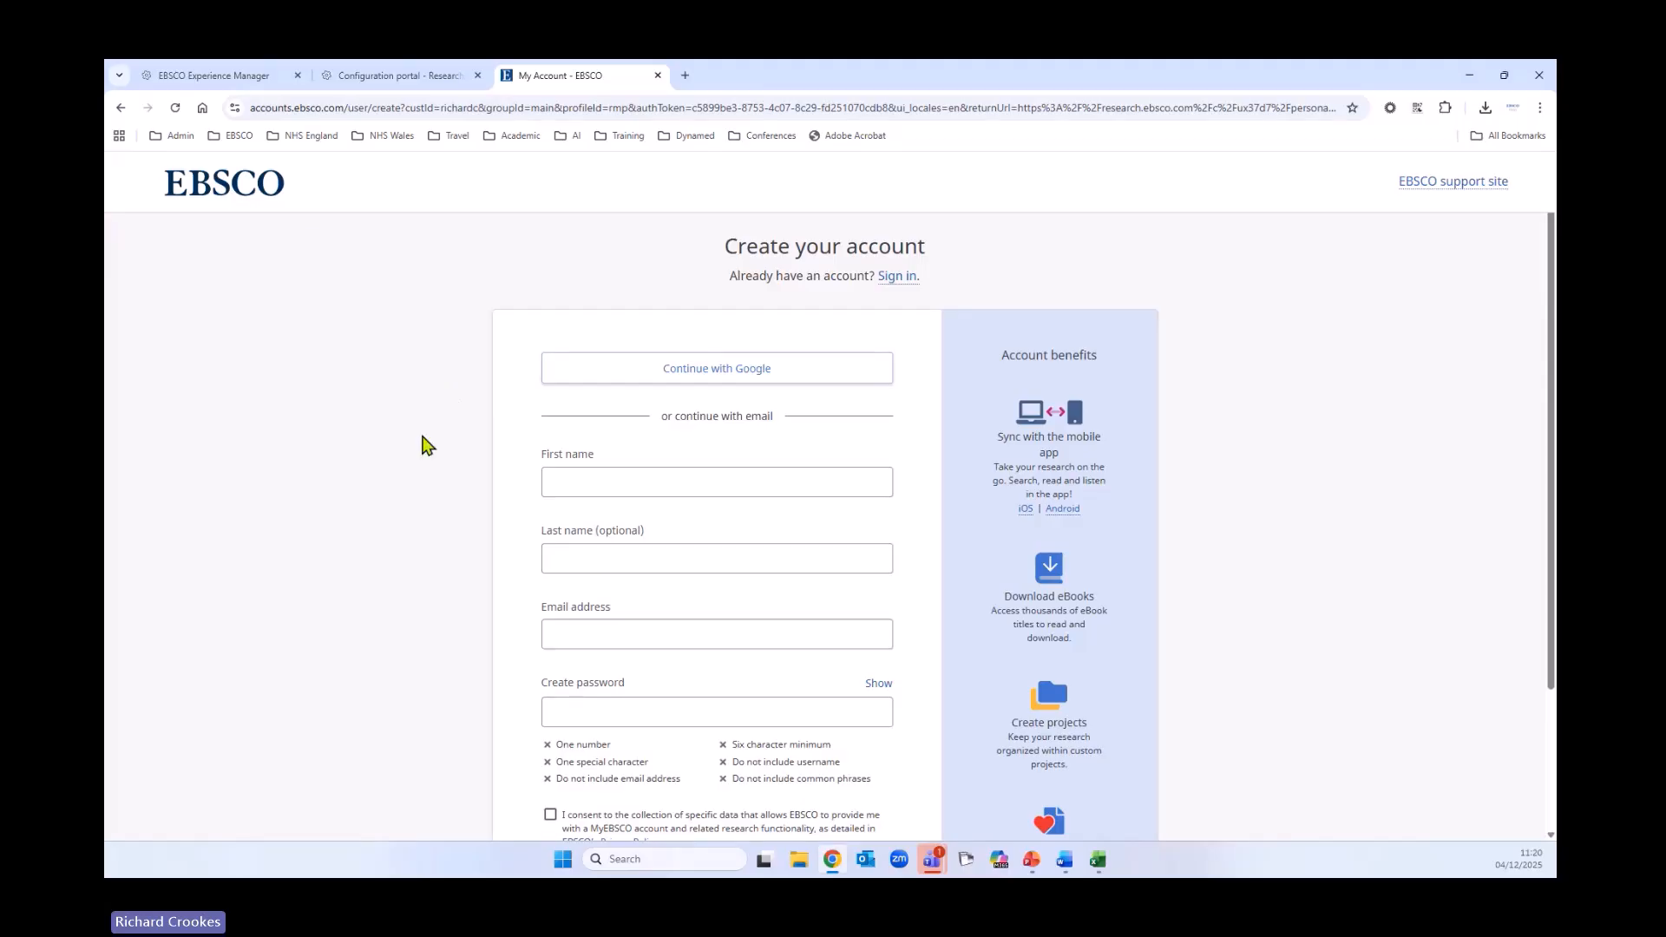
# Switch to signing in with an existing MyEBSCO account, fill in the stored account e-mail and sign in
pyautogui.click(891, 278)
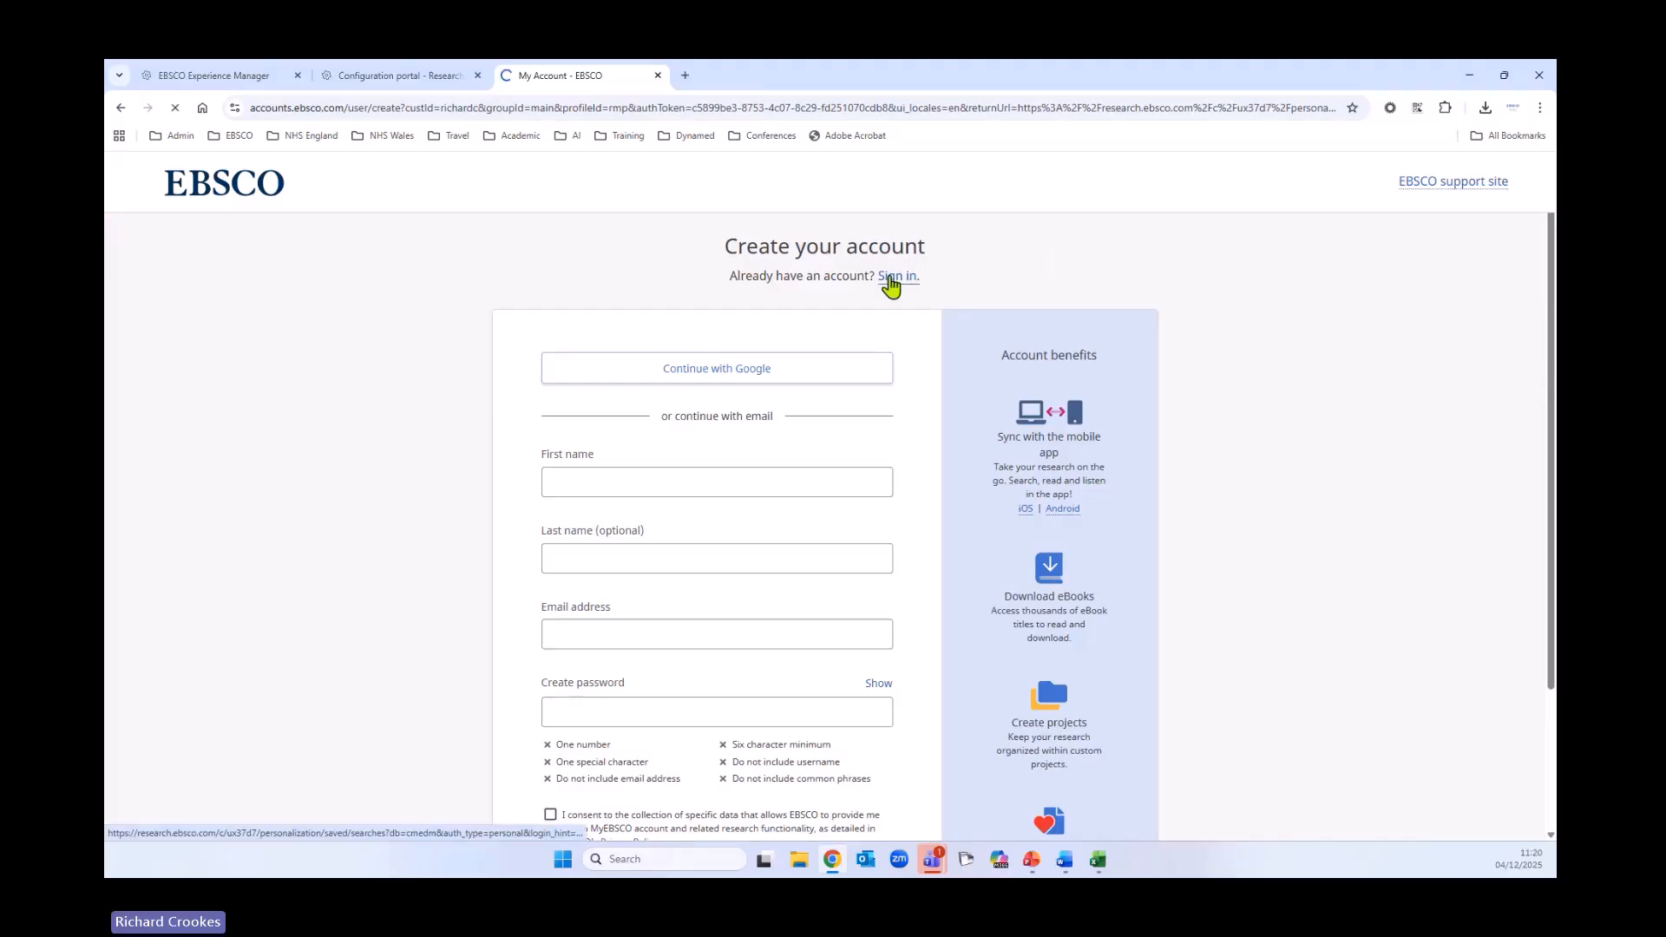
pyautogui.click(758, 384)
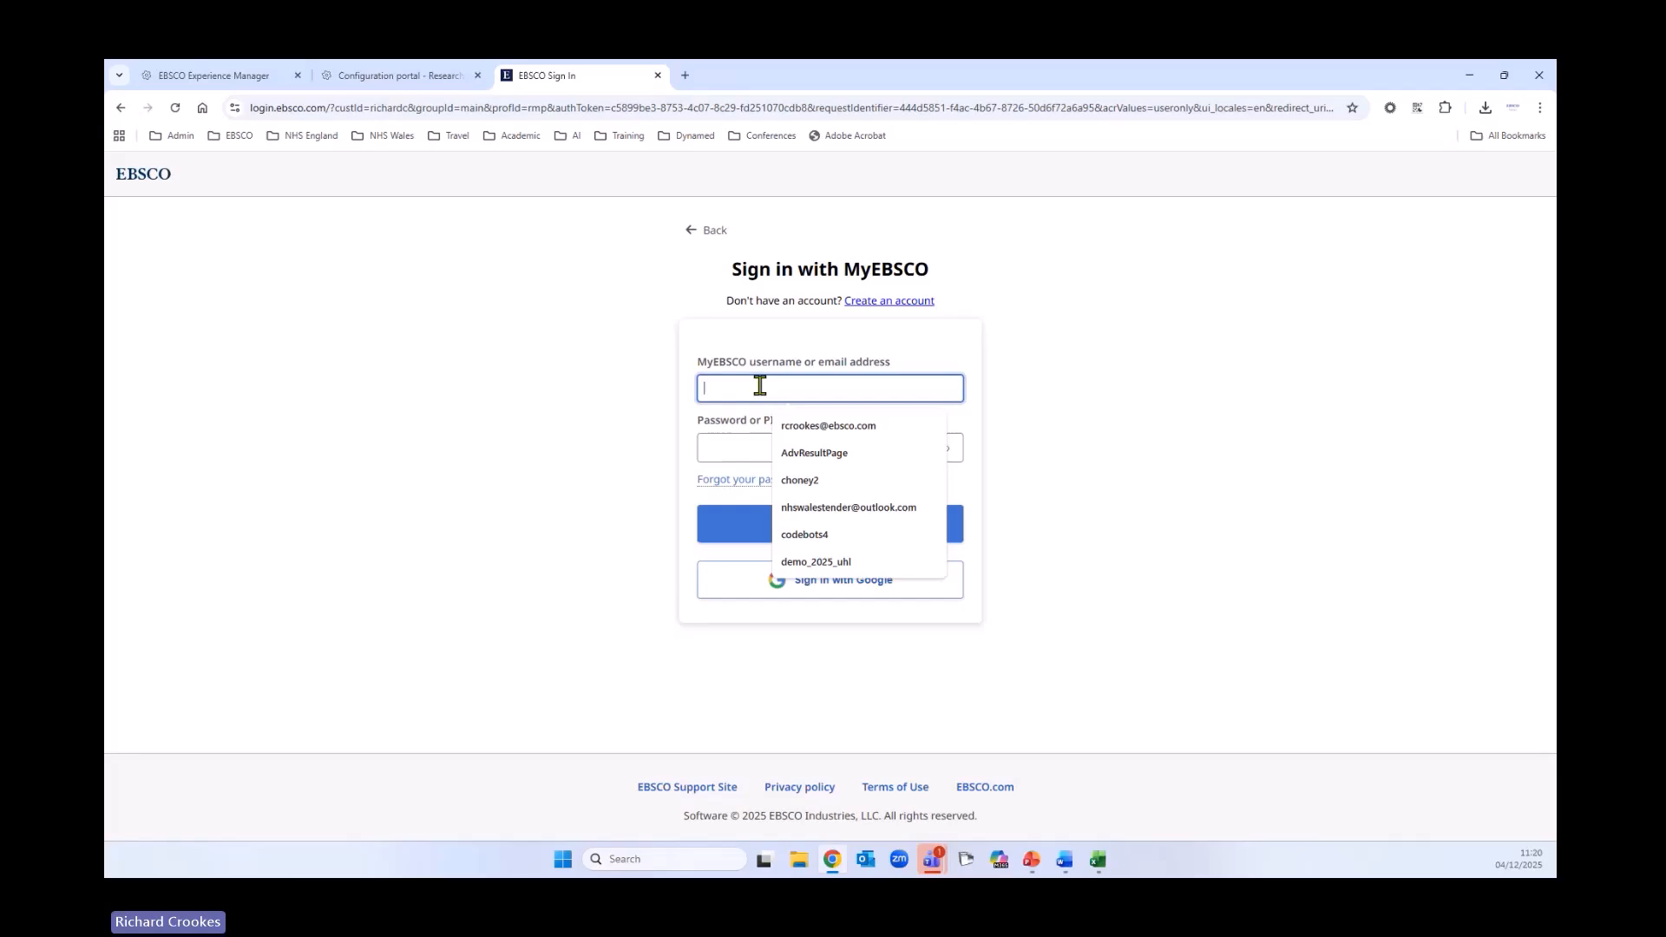
pyautogui.click(783, 428)
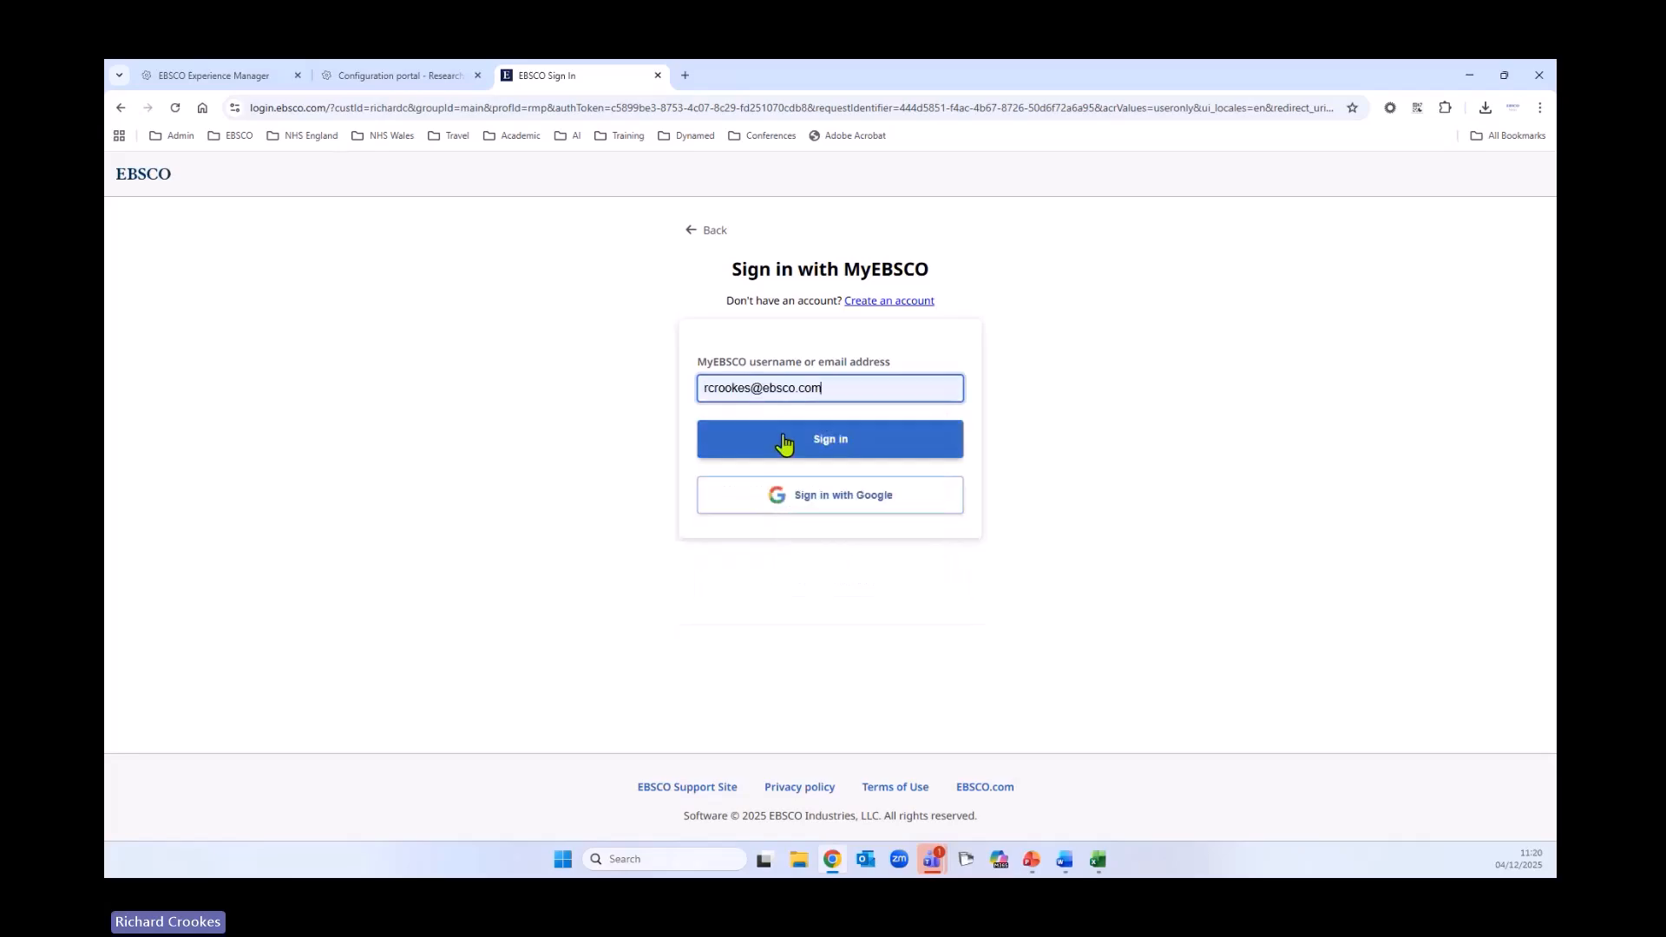
pyautogui.click(835, 453)
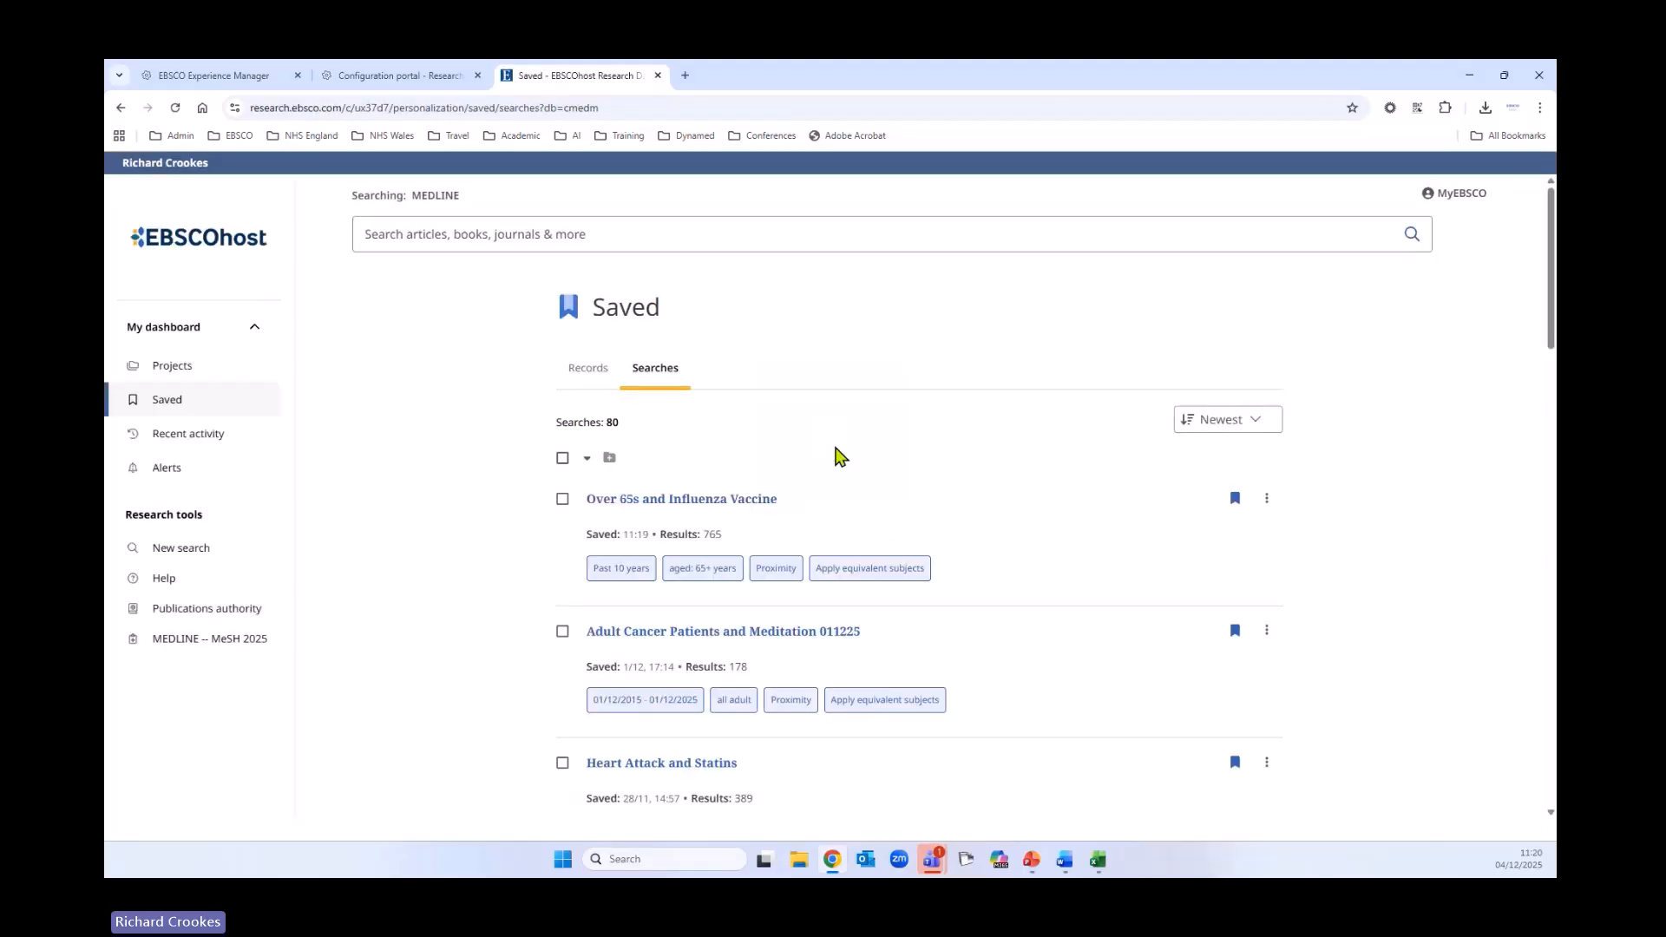
# Select the saved search "Over 65s and Influenza Vaccine" and choose to add it to a new project
pyautogui.scroll(-4, 475, 518)
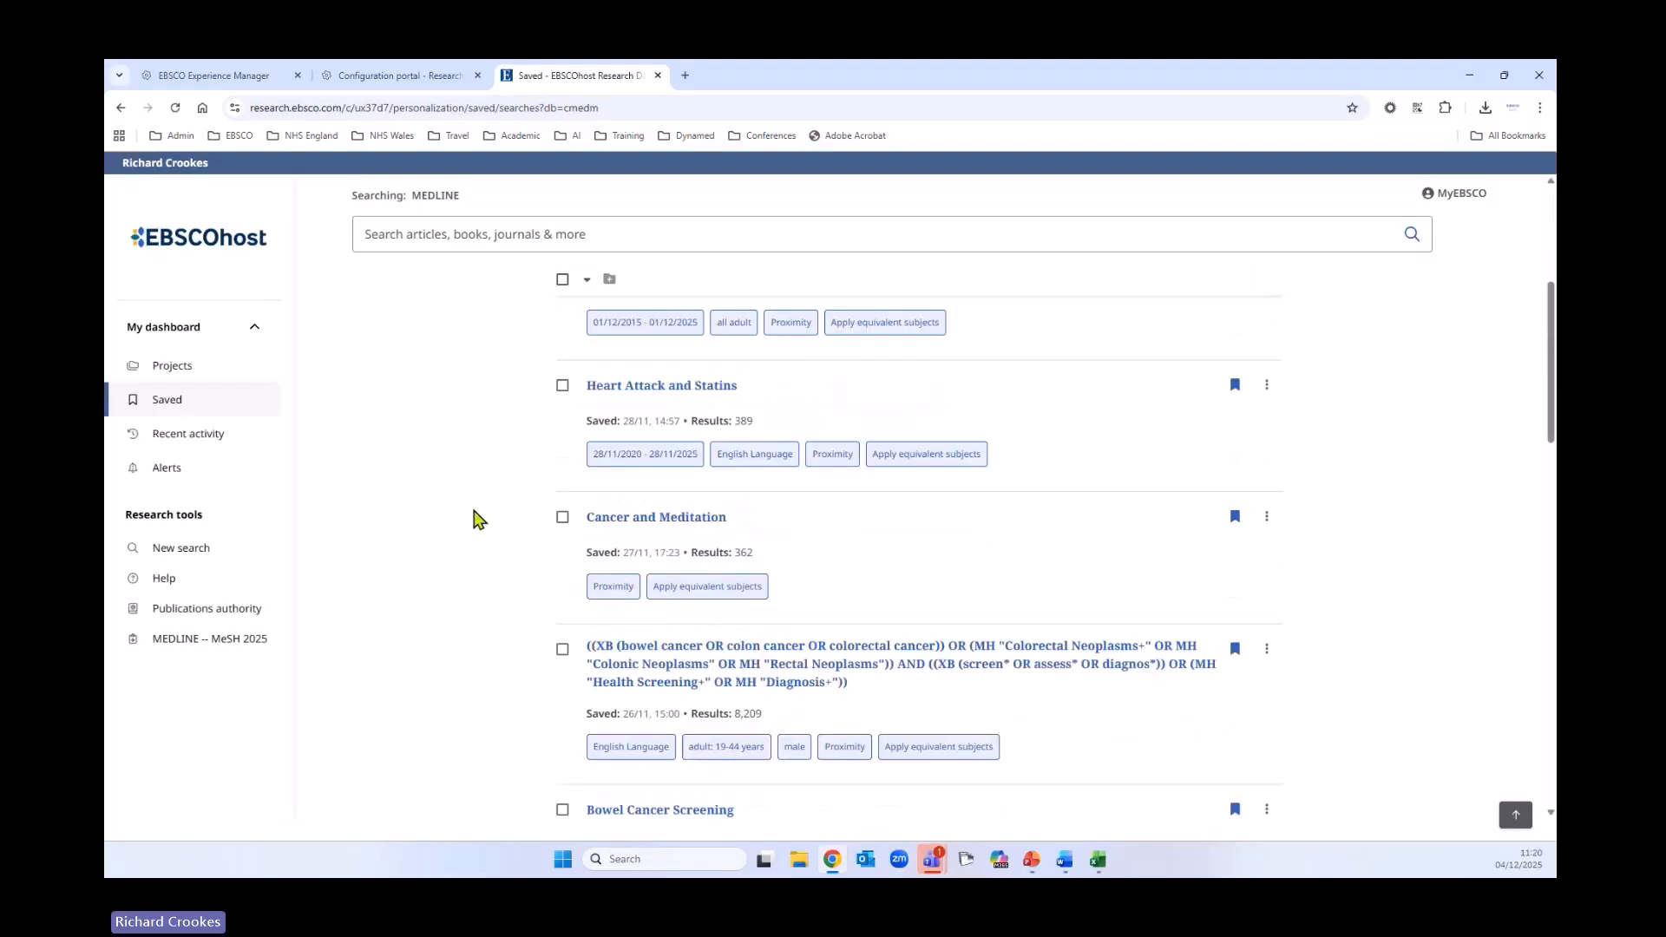
pyautogui.scroll(4, 906, 612)
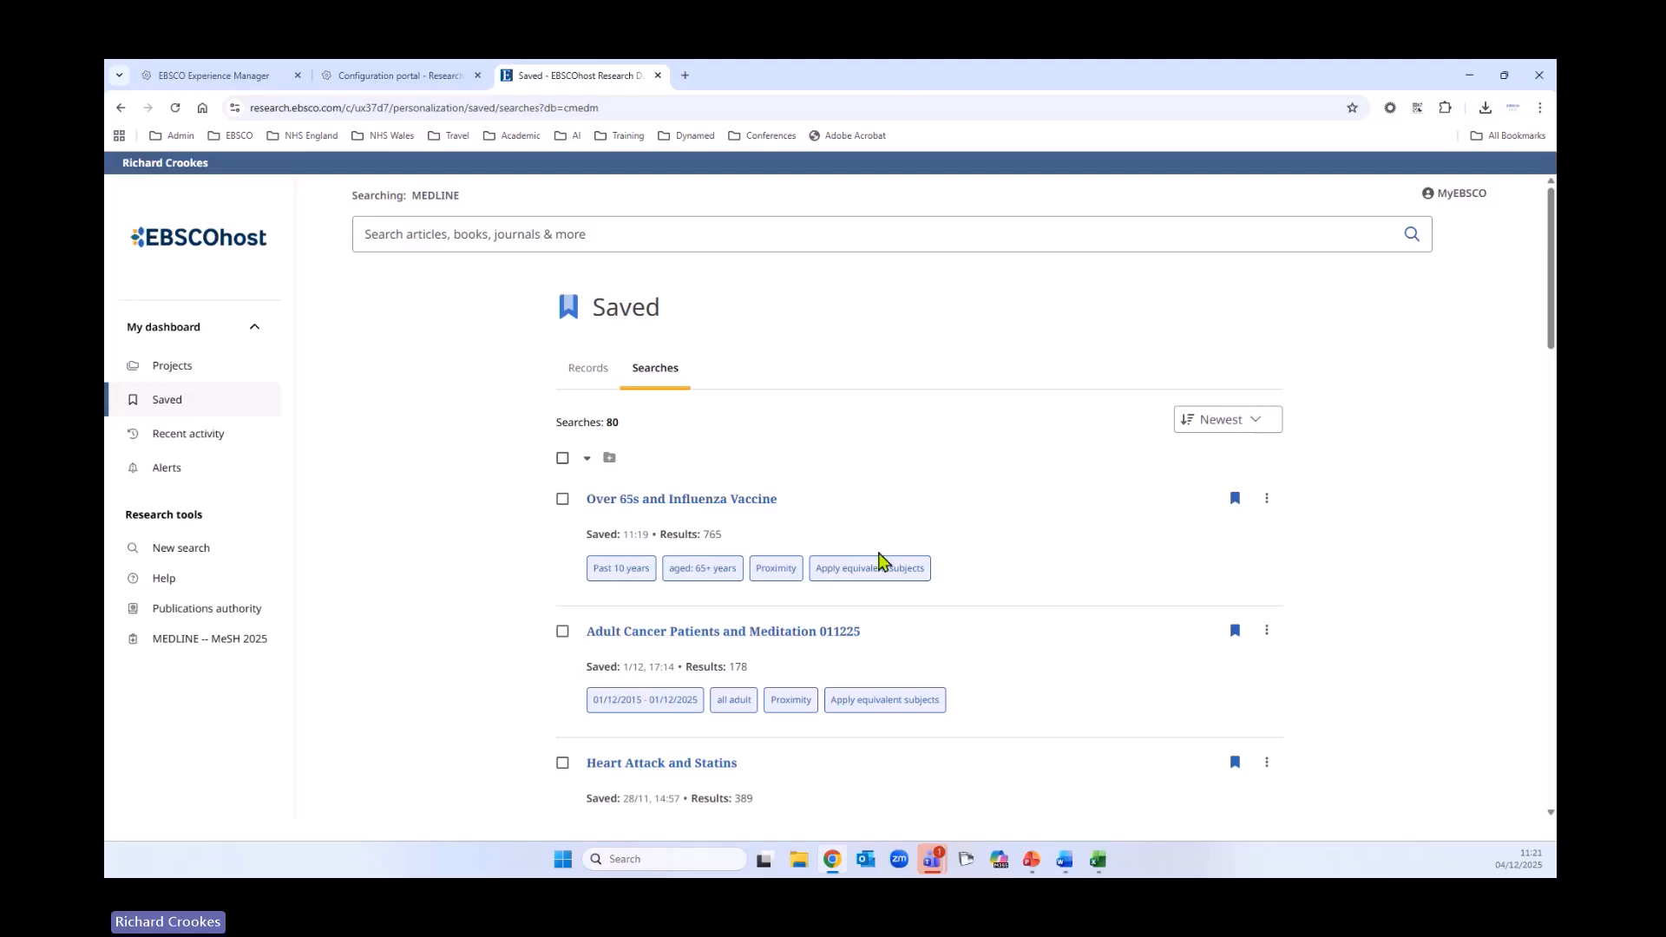
pyautogui.click(562, 499)
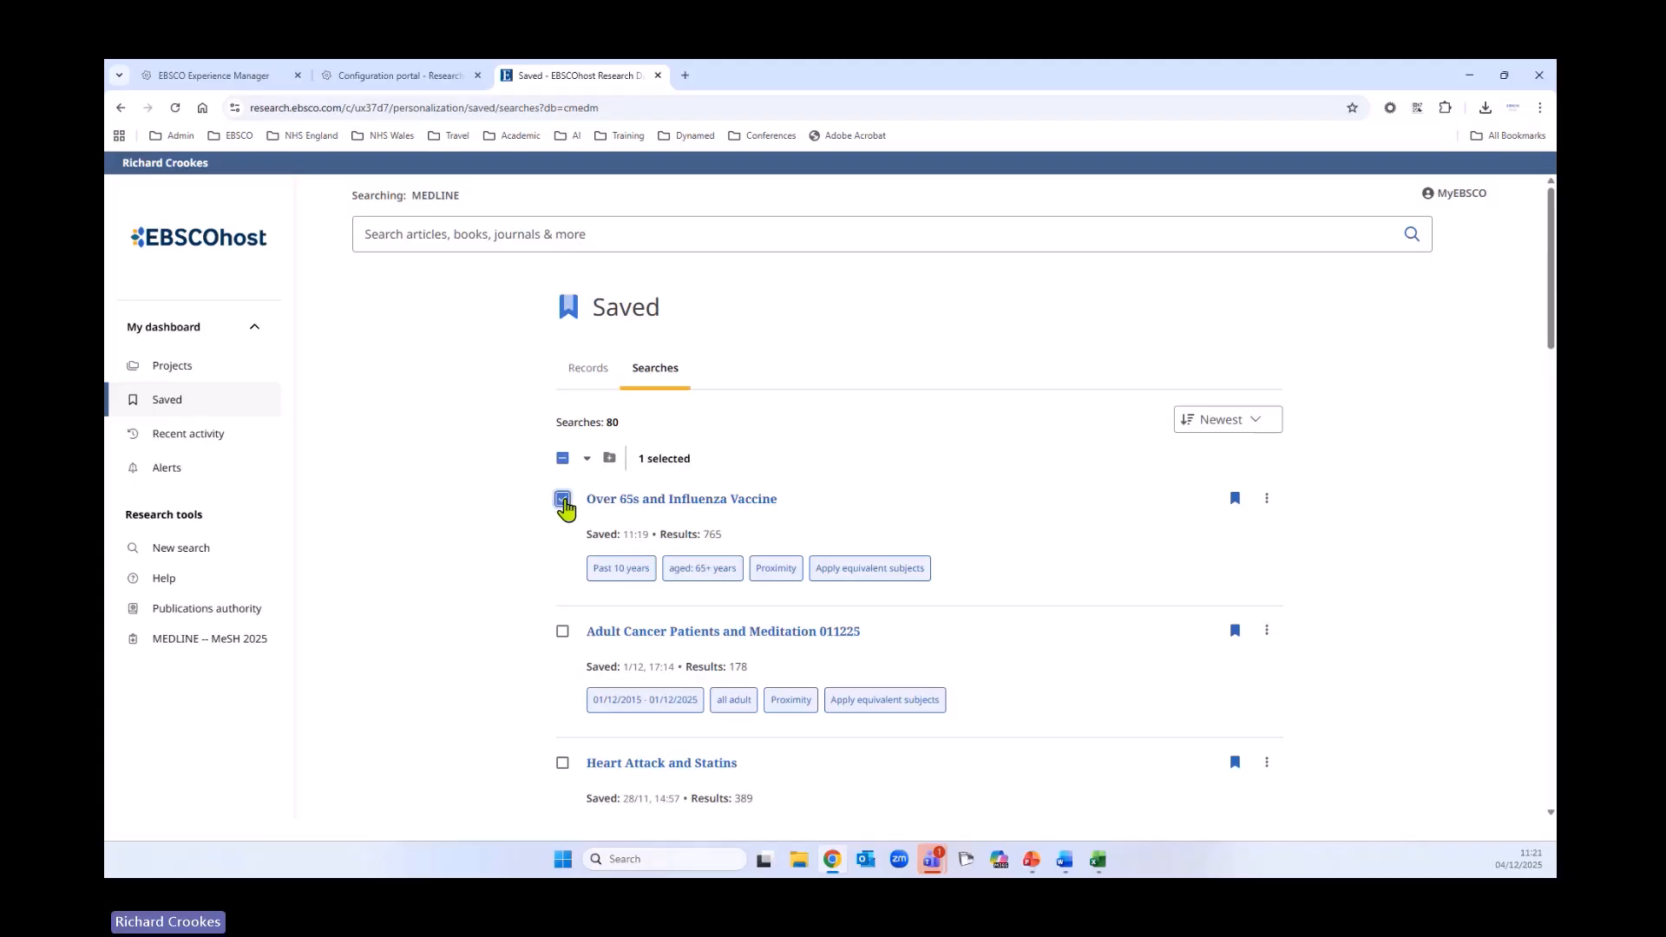
pyautogui.click(1269, 503)
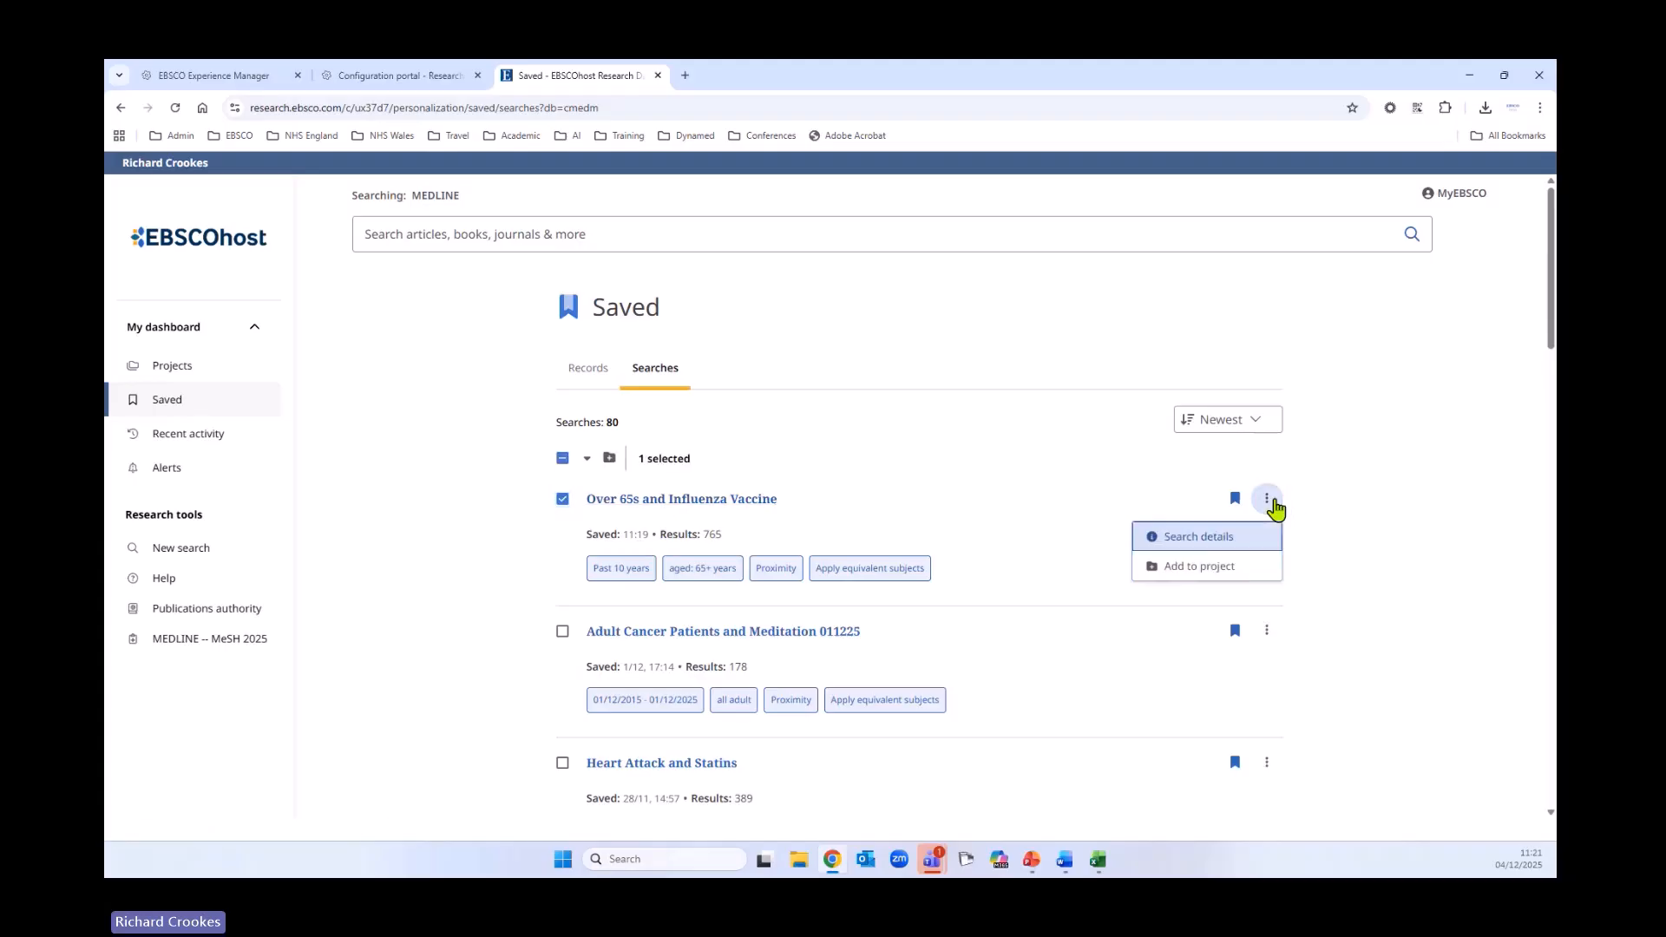
pyautogui.click(1193, 568)
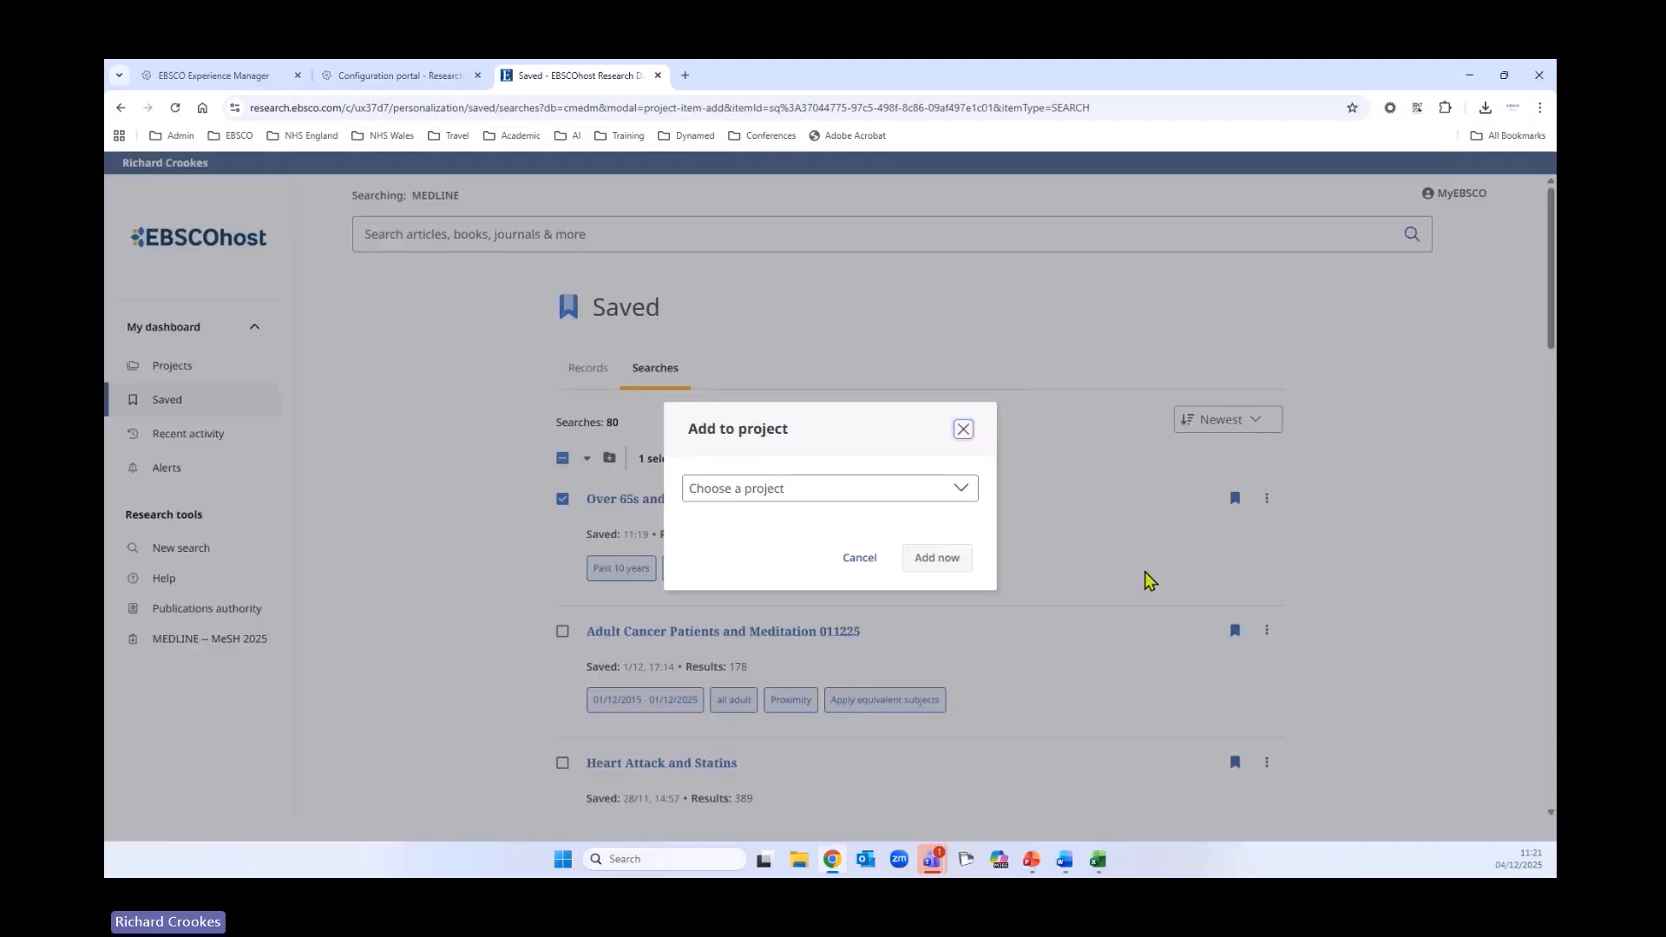
pyautogui.click(797, 490)
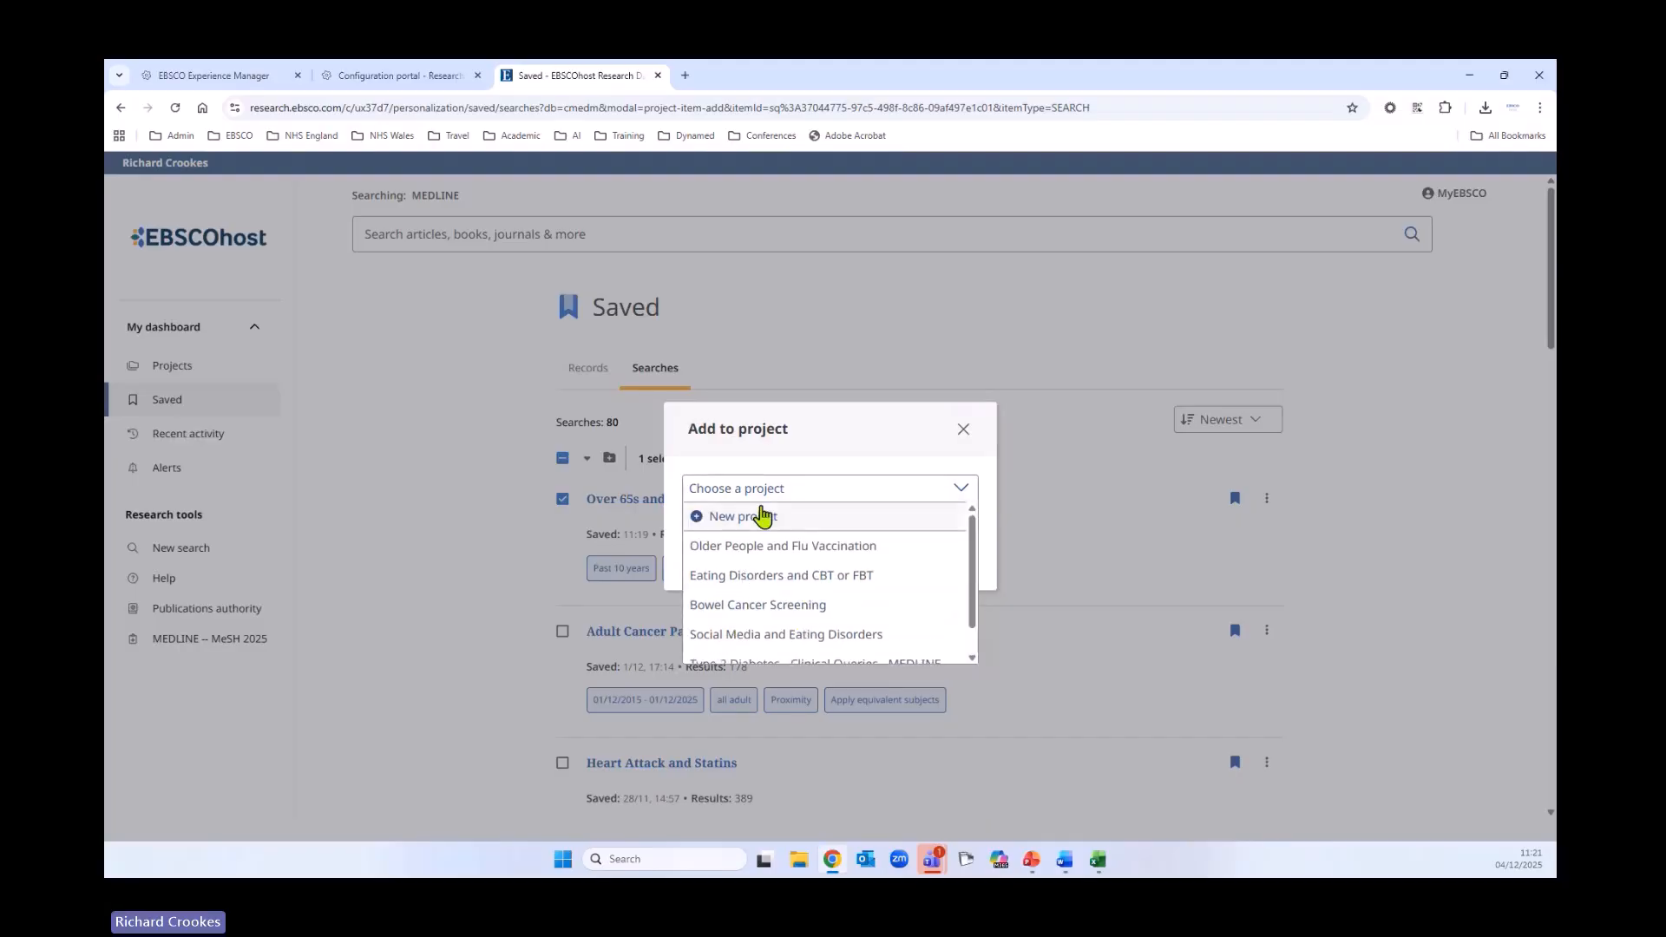
pyautogui.click(738, 518)
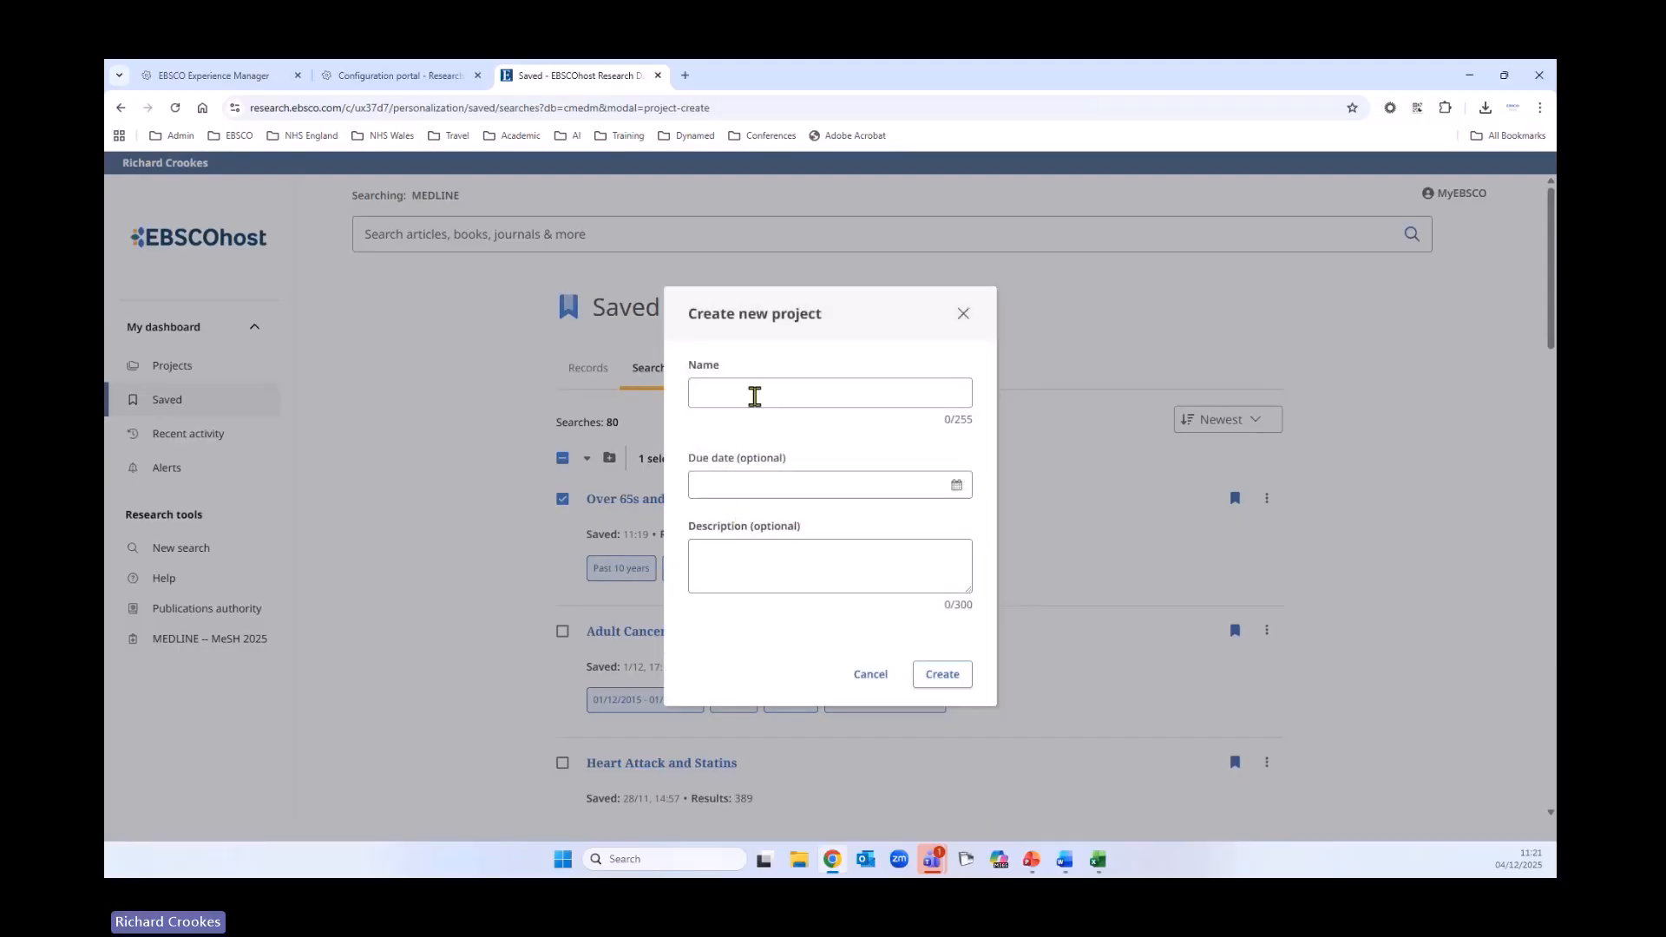
# Create the project "Over 65s and Influenza Vaccine" with due date 02/01/2026 and no description
pyautogui.click(754, 397)
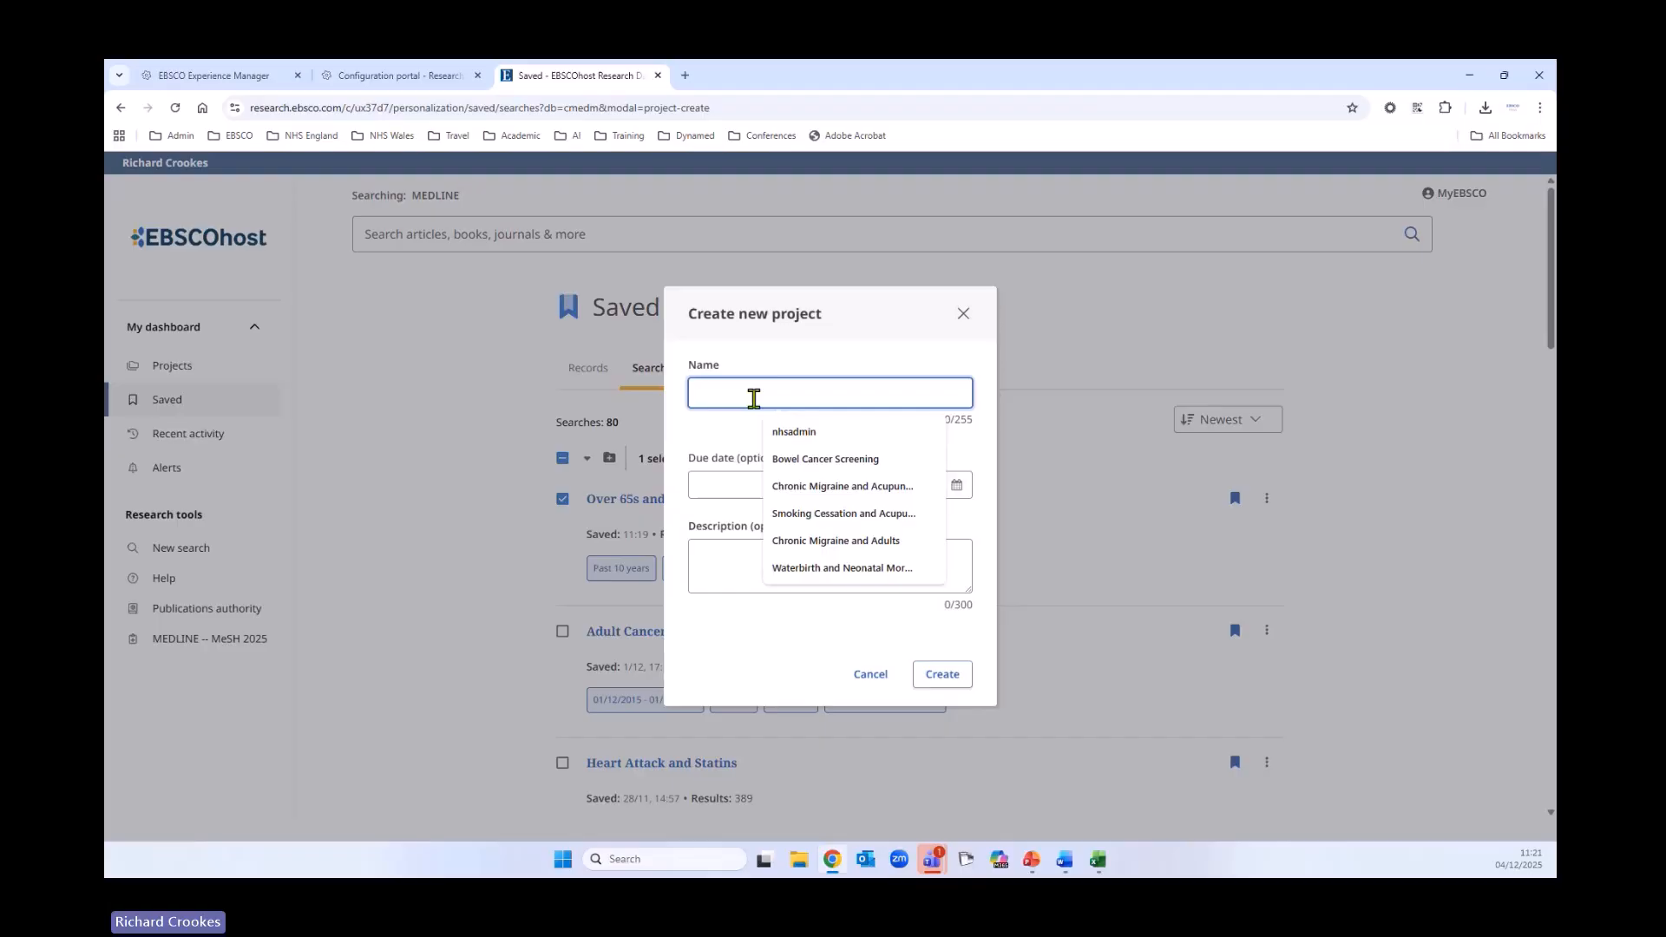
pyautogui.write('Over 6')
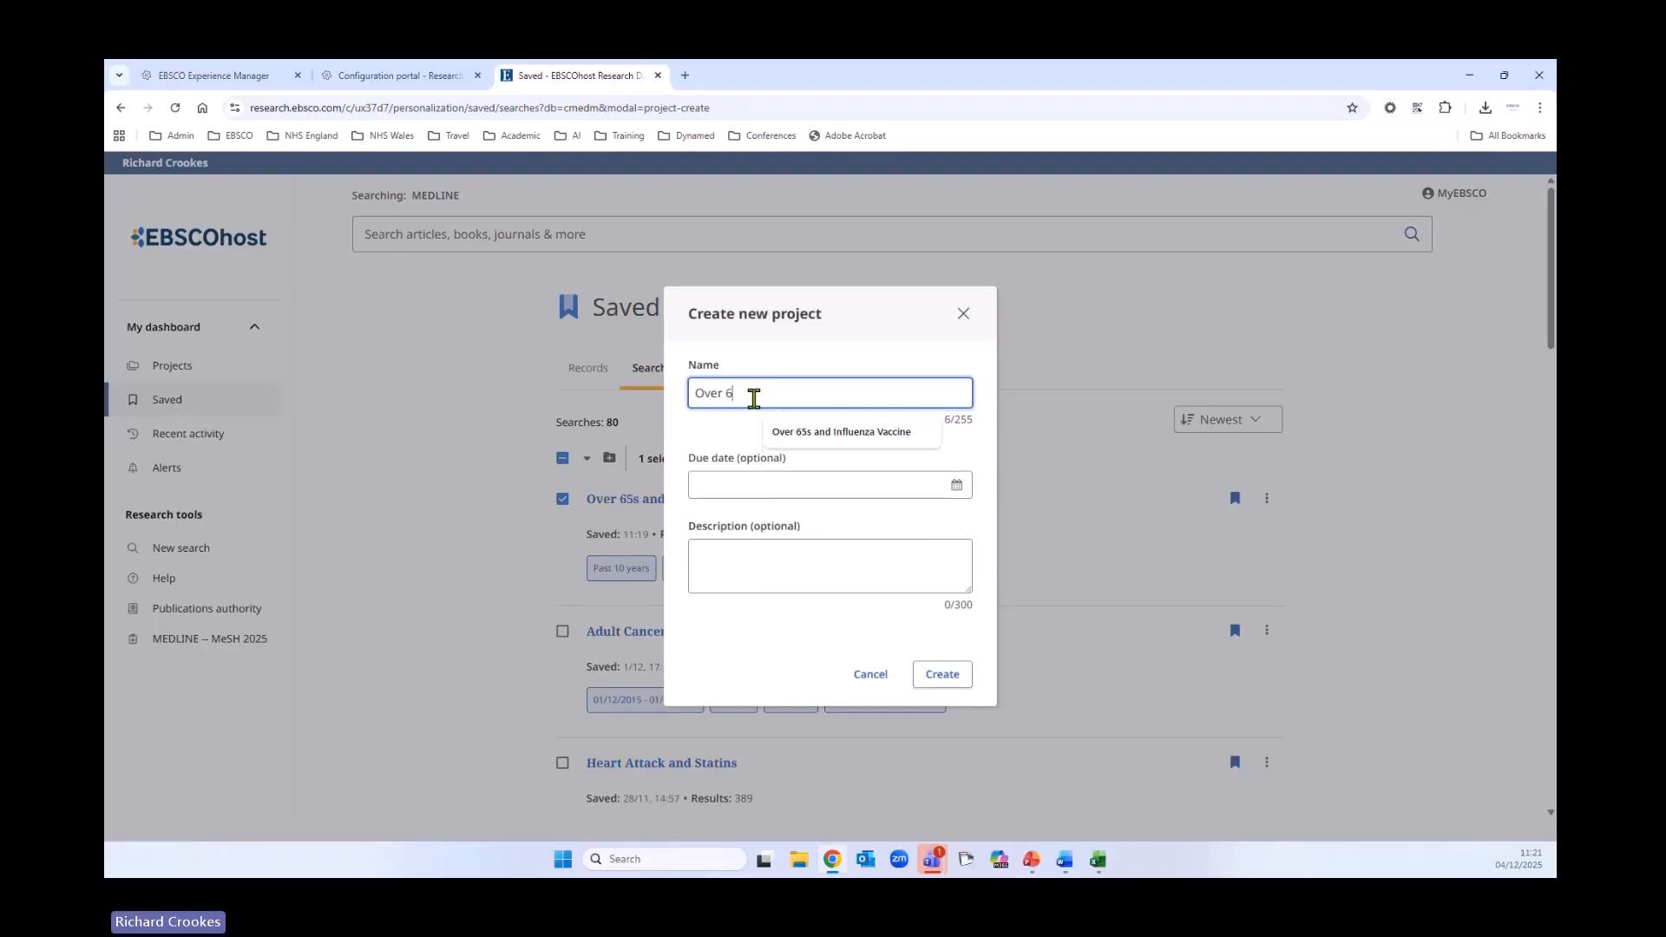
pyautogui.click(802, 431)
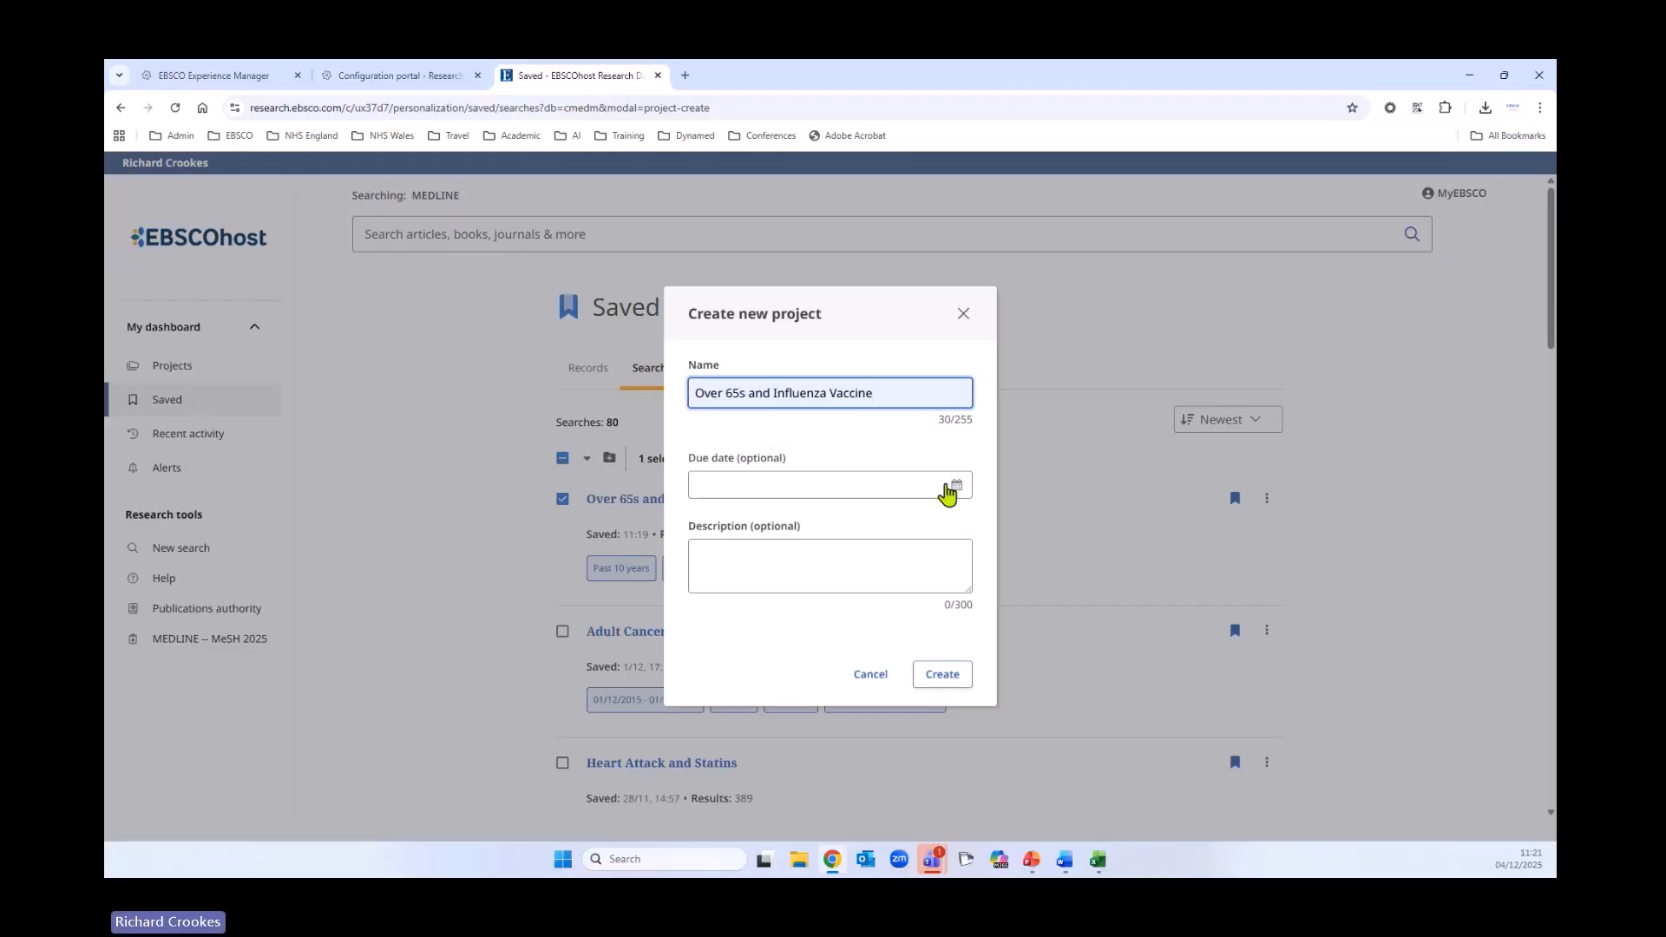
pyautogui.click(954, 488)
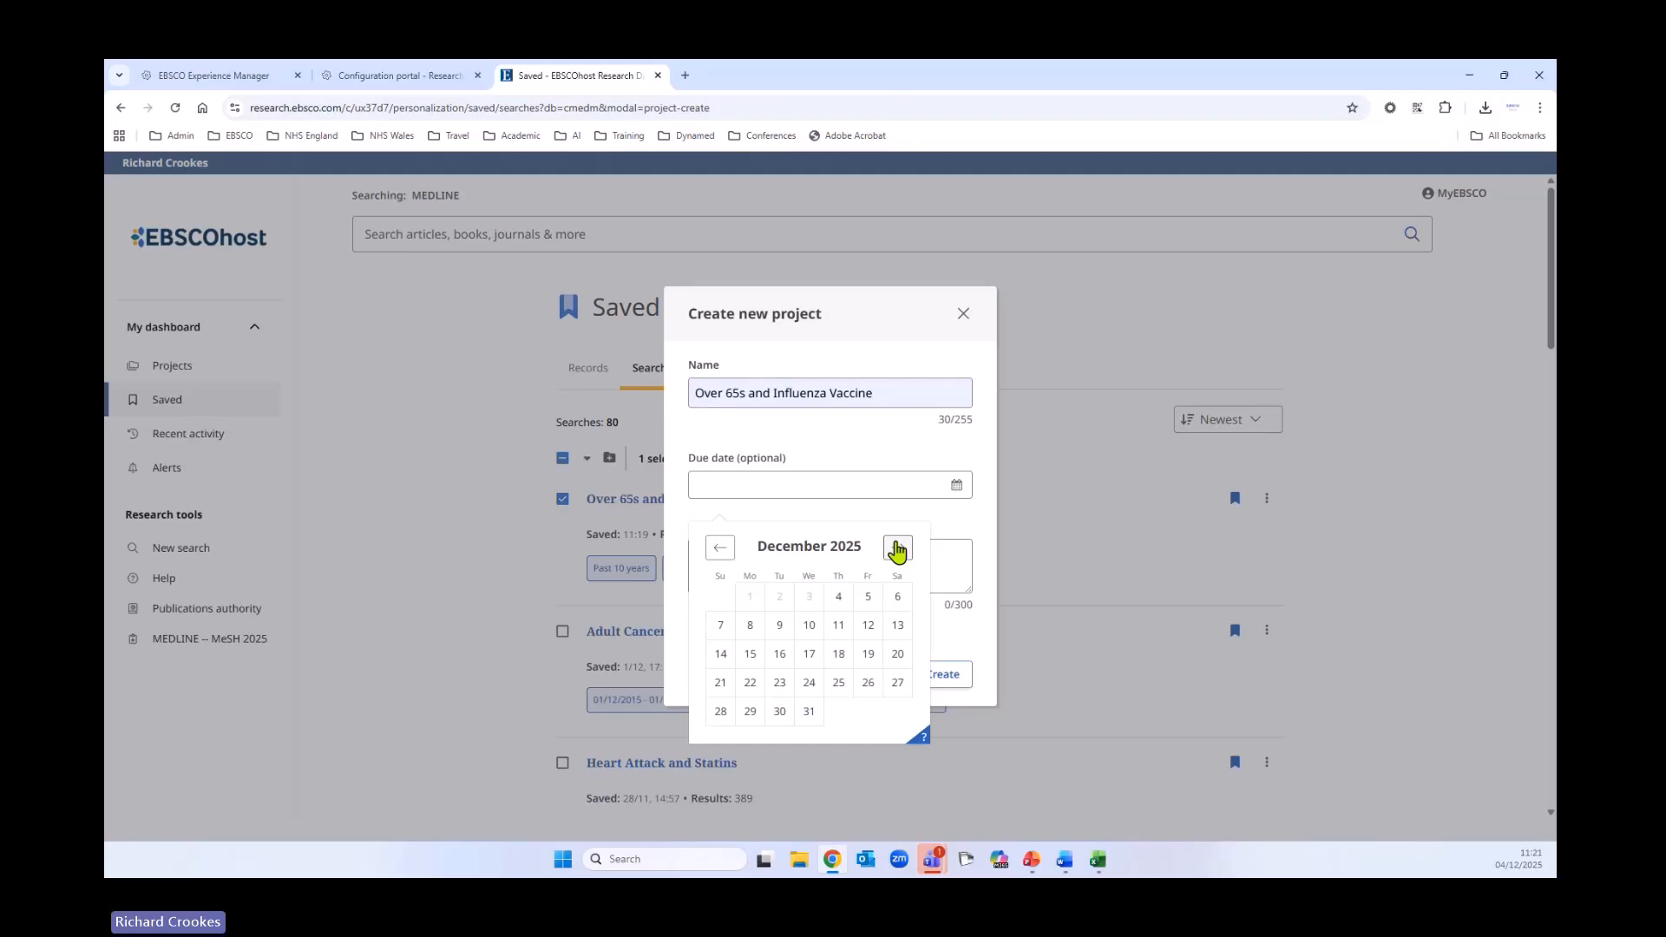
pyautogui.click(896, 547)
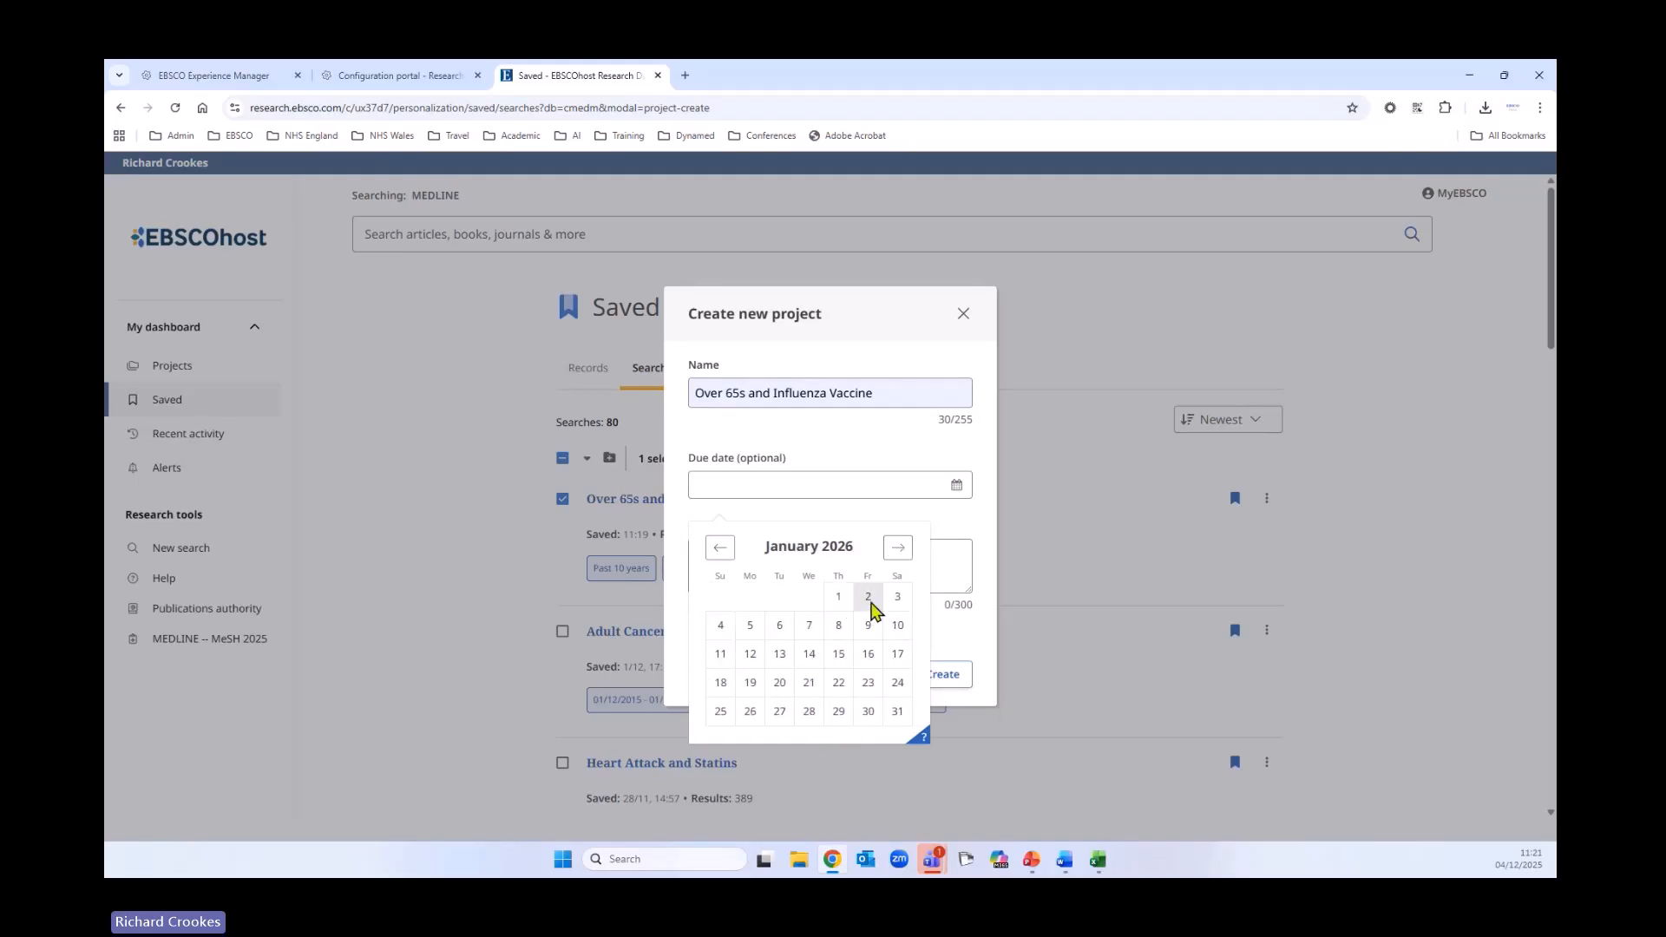
pyautogui.click(868, 601)
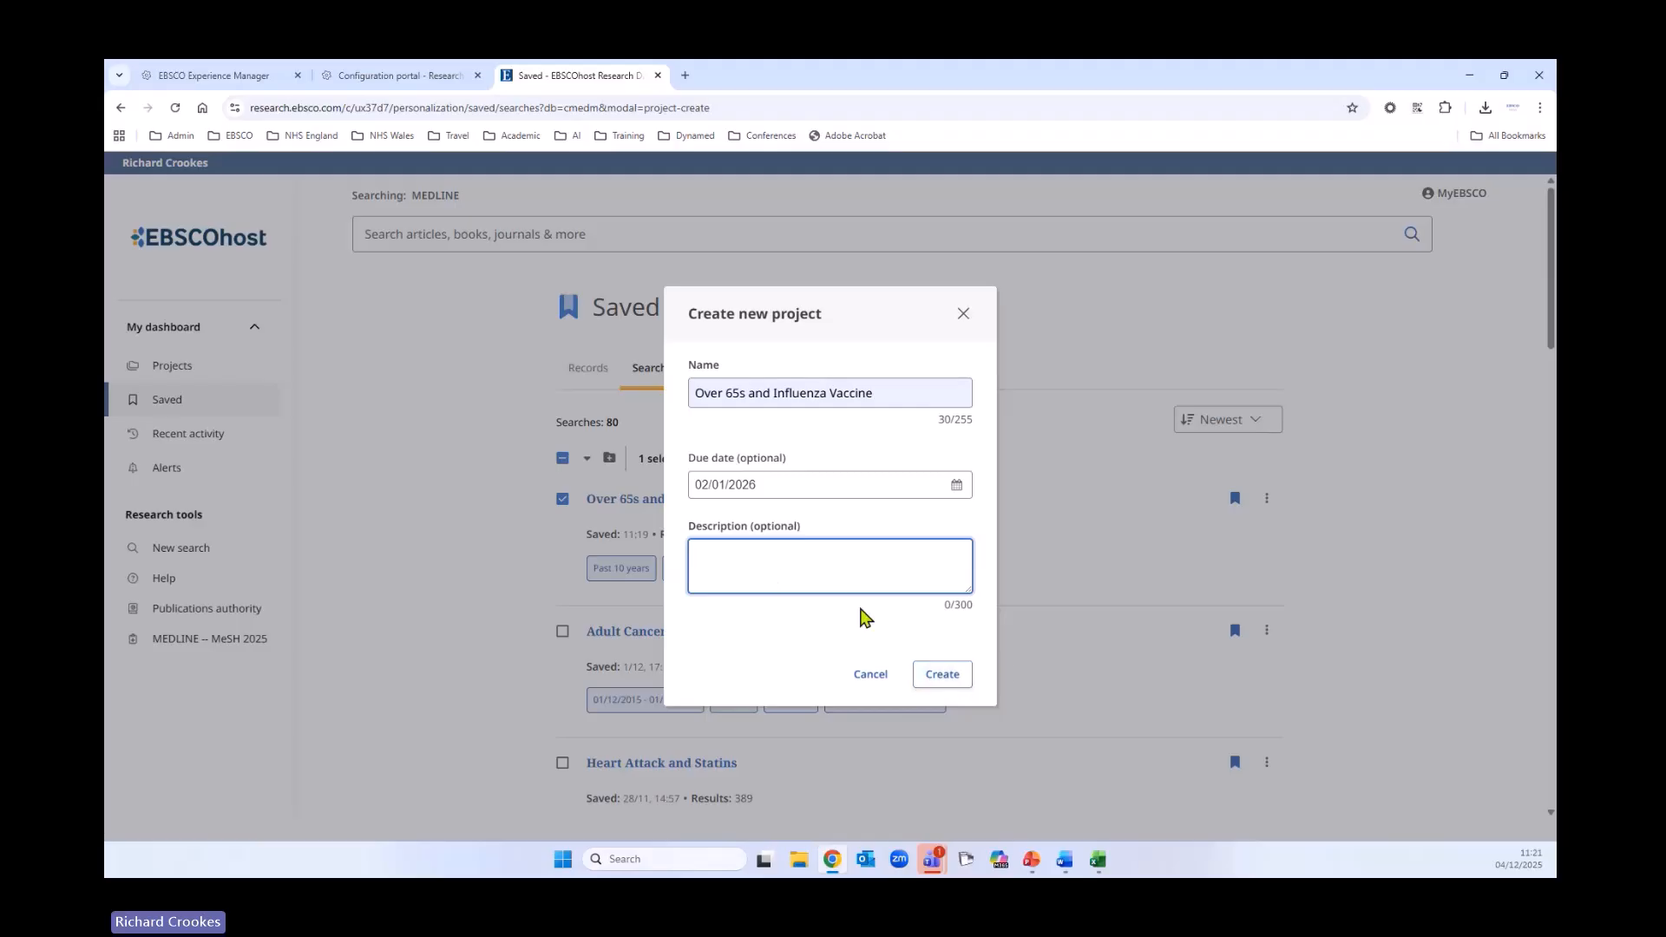
pyautogui.click(943, 675)
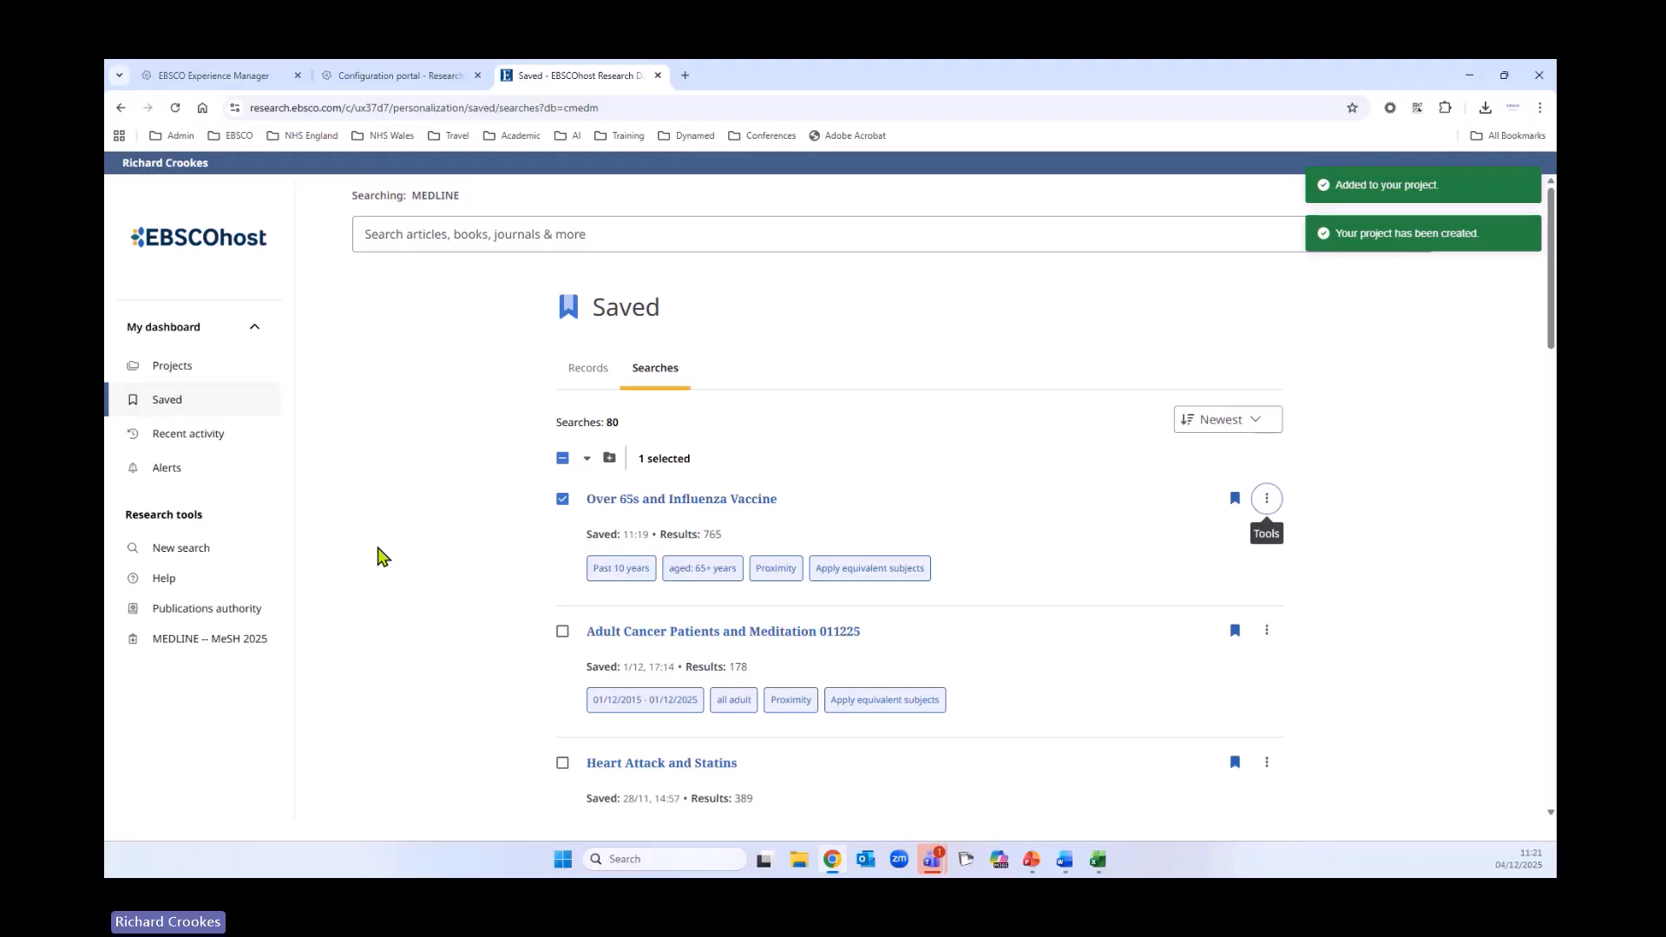
# Check the searches stored in the "Over 65s and Influenza Vaccine" project and return to the project list
pyautogui.click(176, 364)
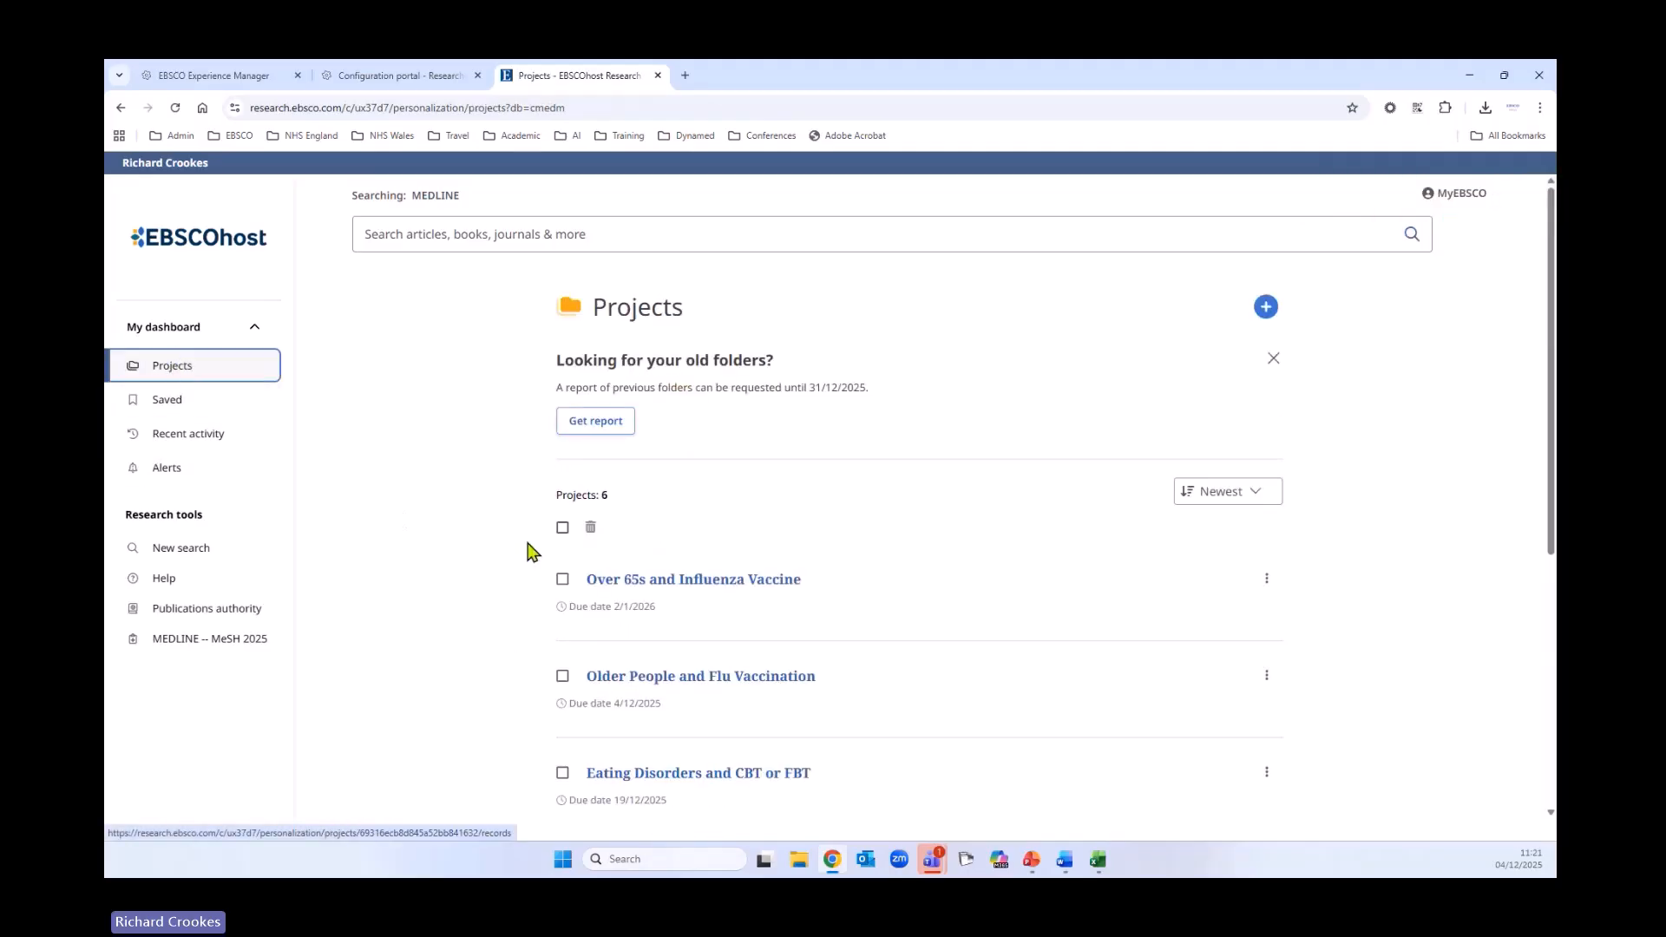
pyautogui.scroll(-1, 564, 546)
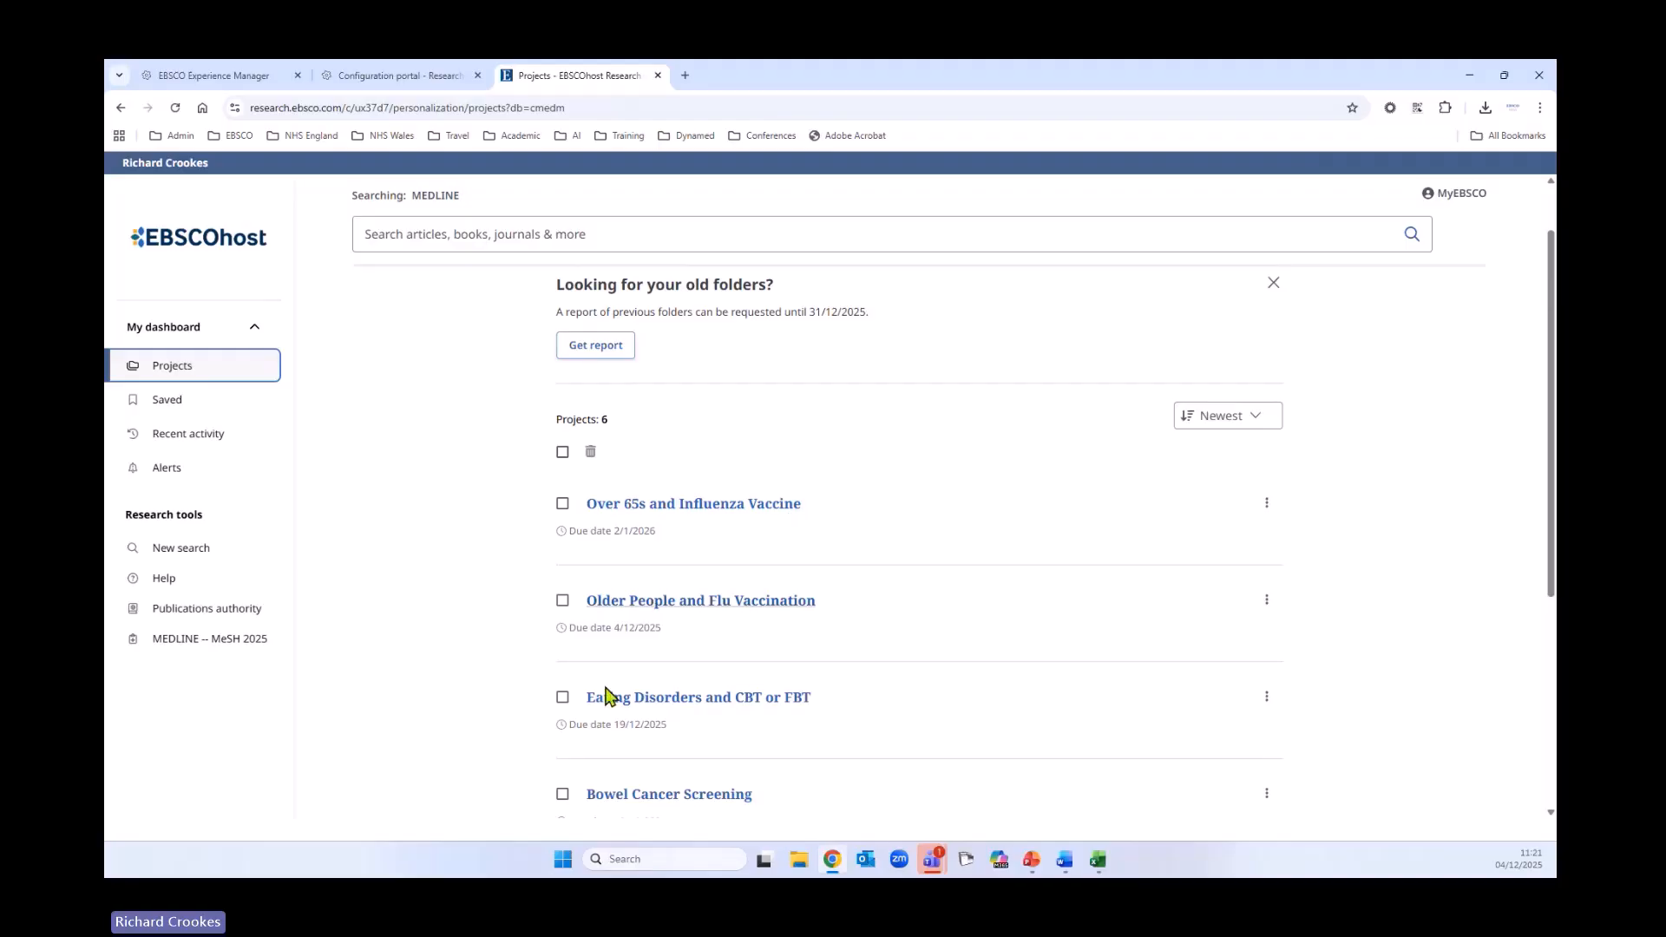
pyautogui.scroll(-1, 391, 545)
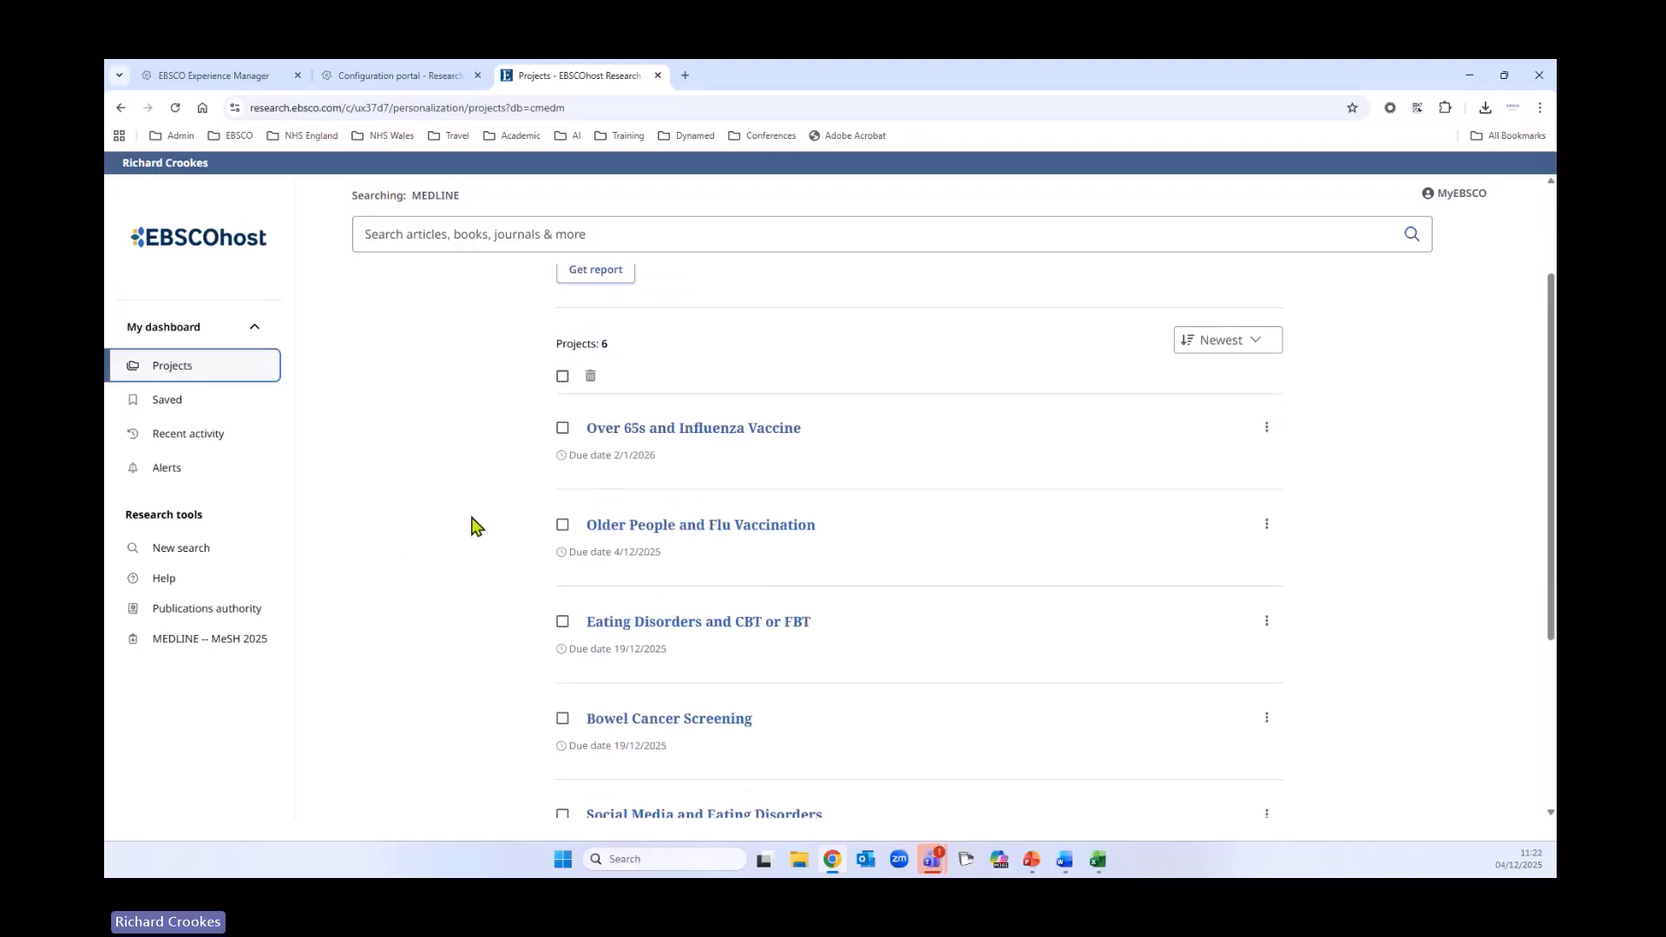
pyautogui.scroll(2, 460, 566)
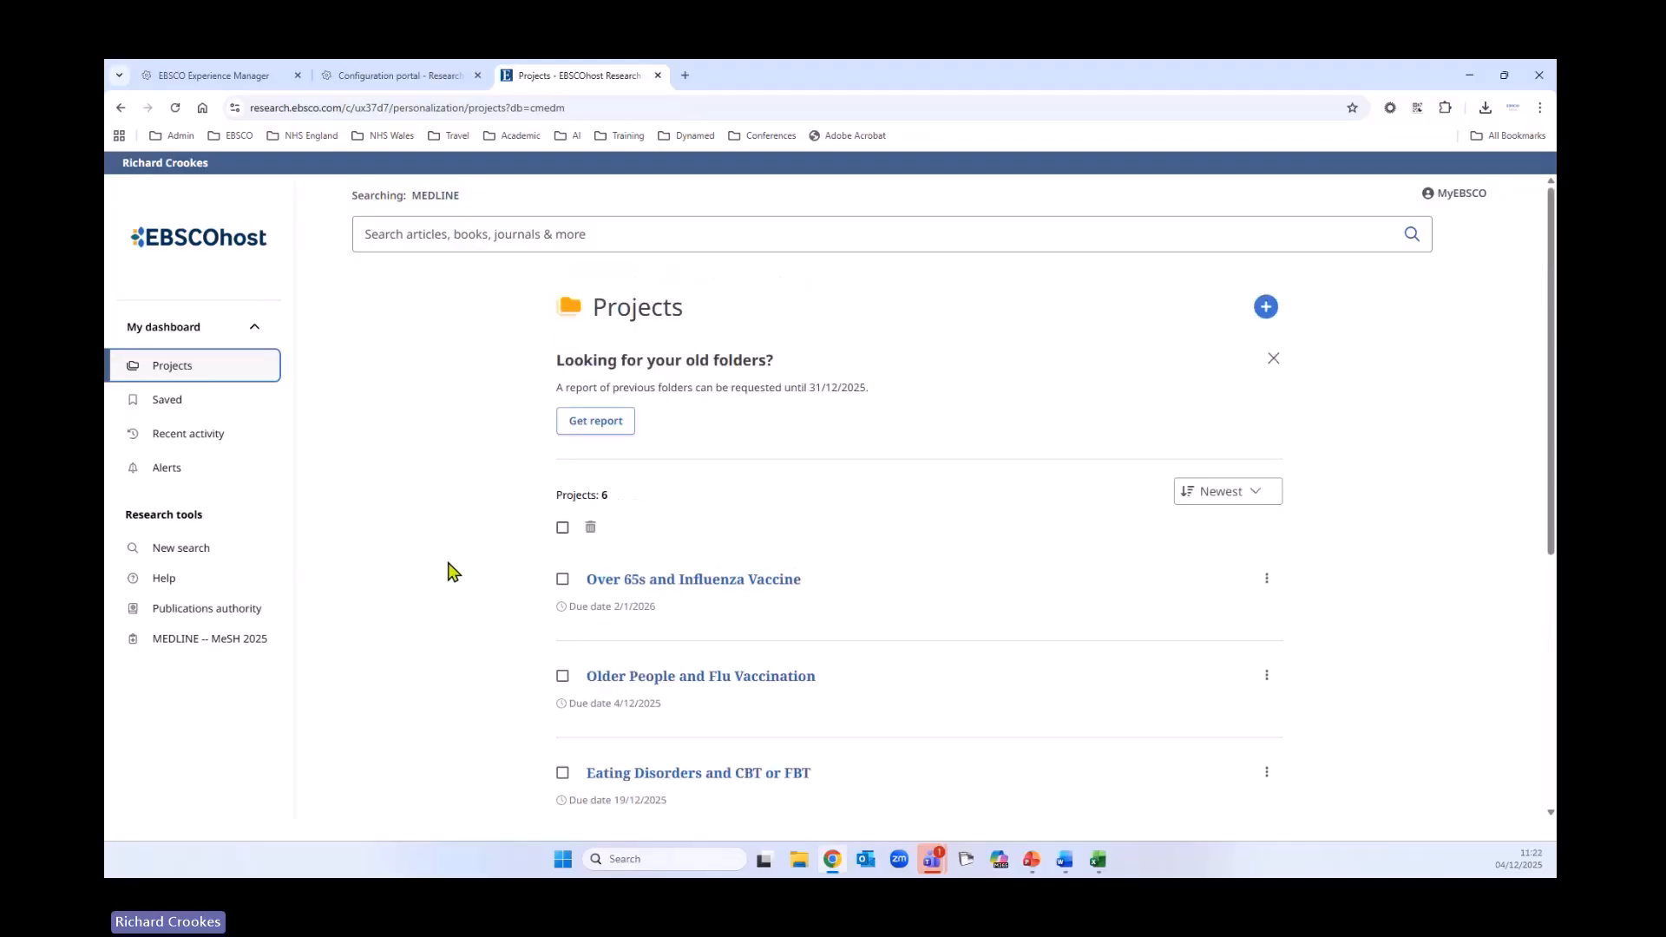
pyautogui.click(681, 589)
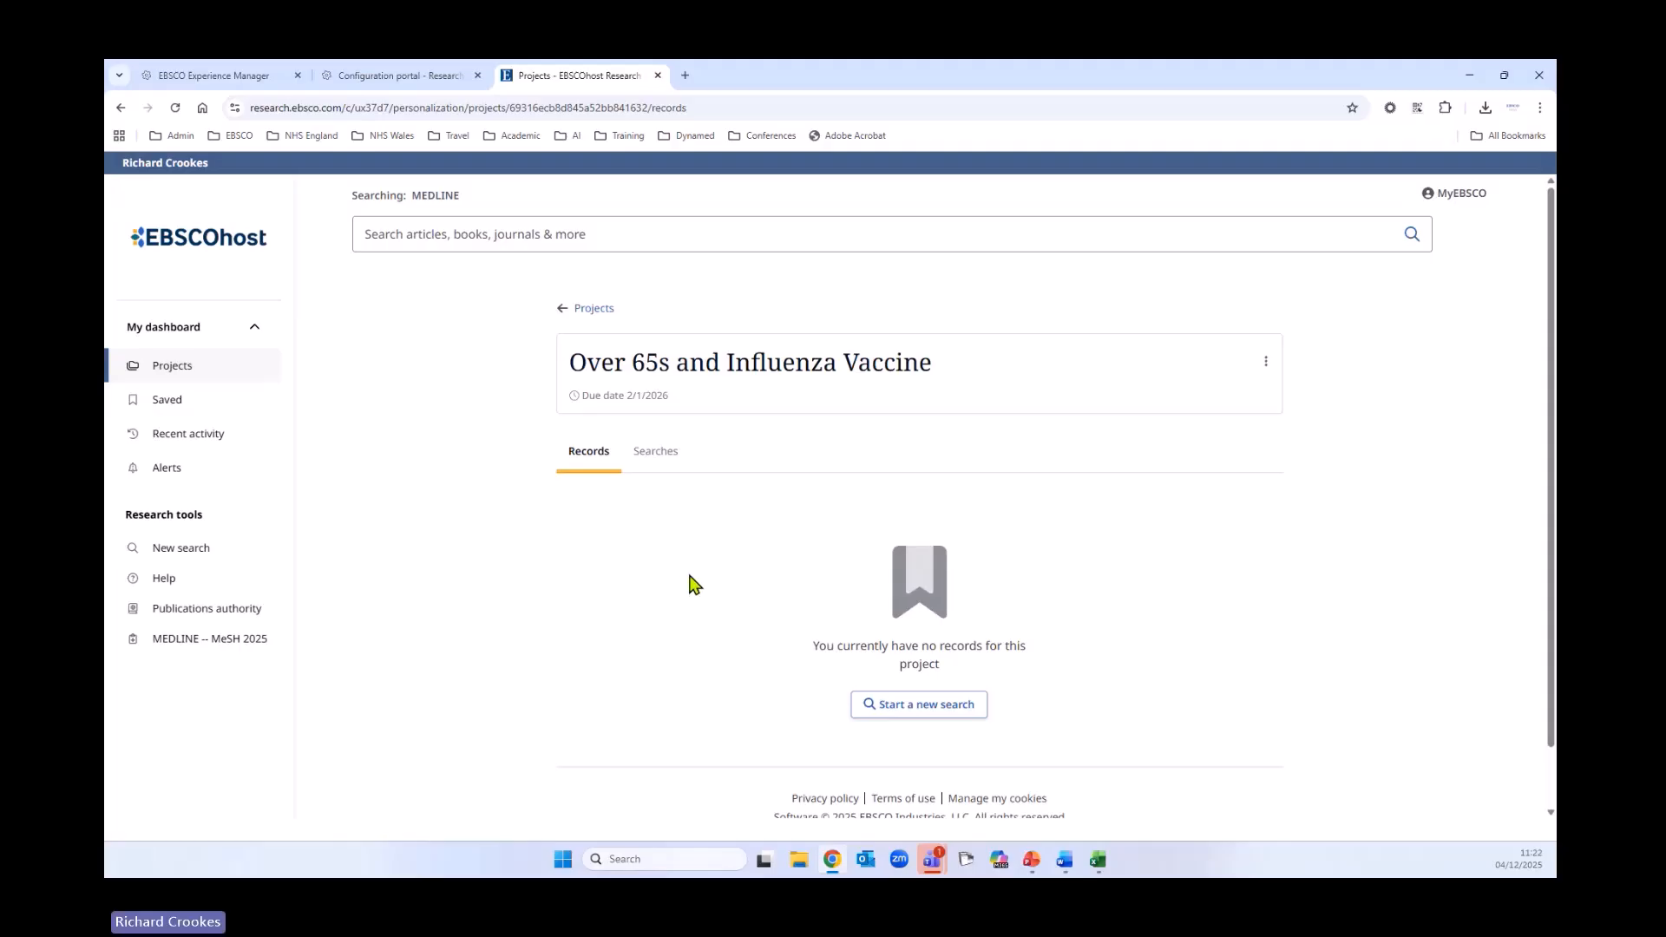
pyautogui.click(667, 460)
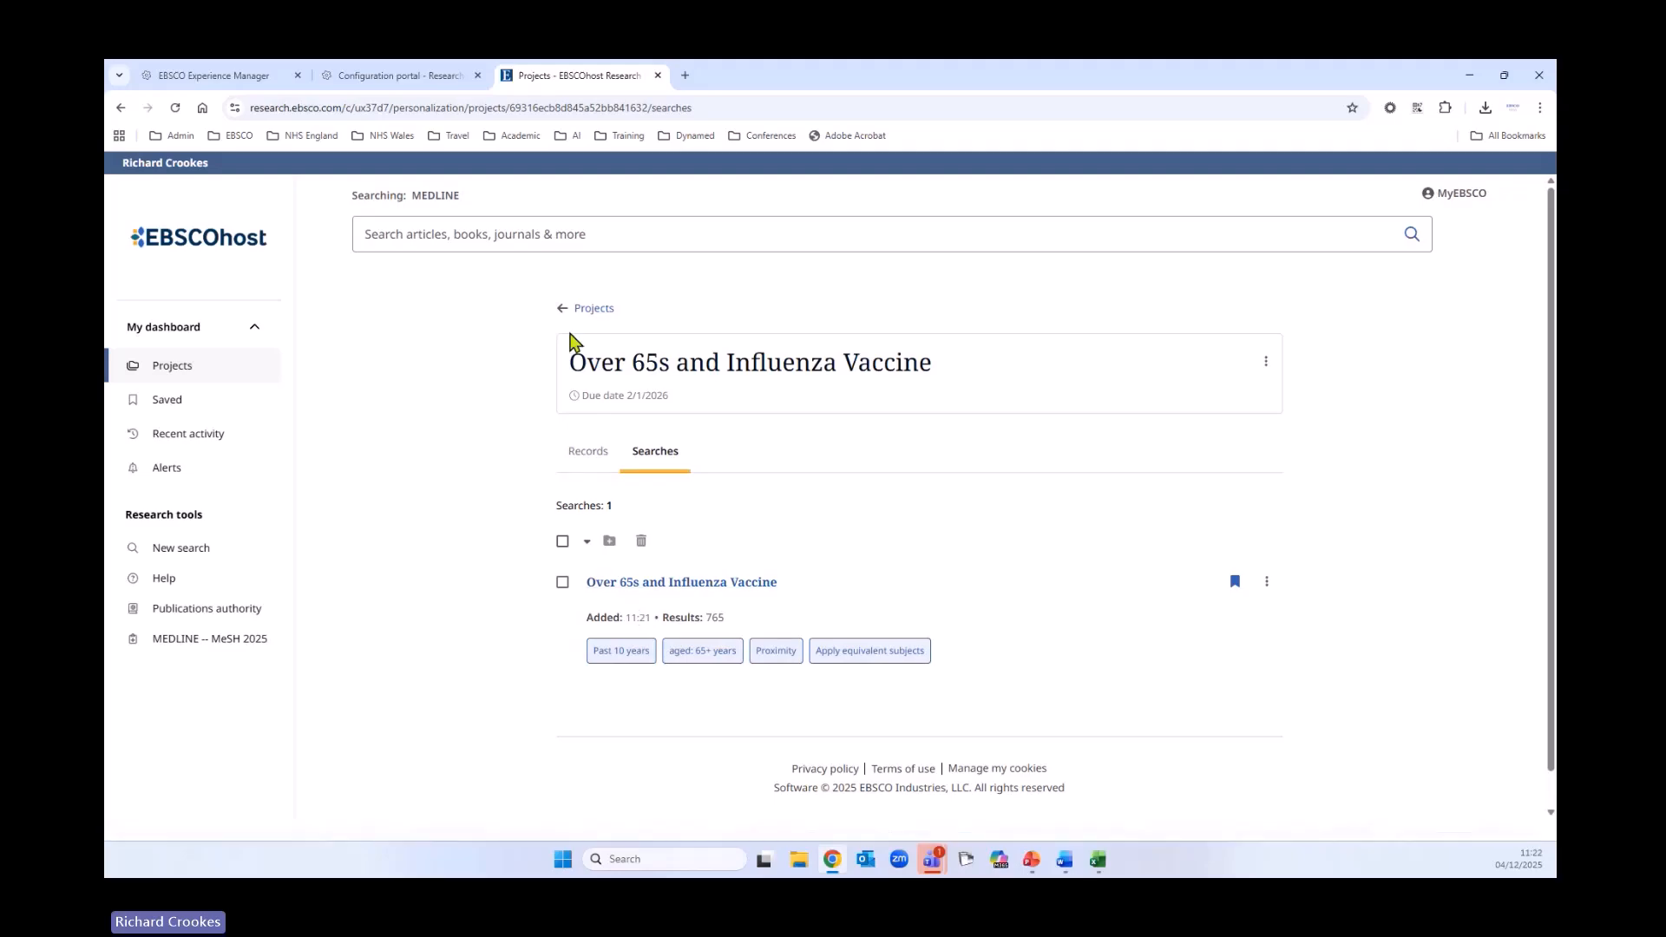
pyautogui.click(595, 312)
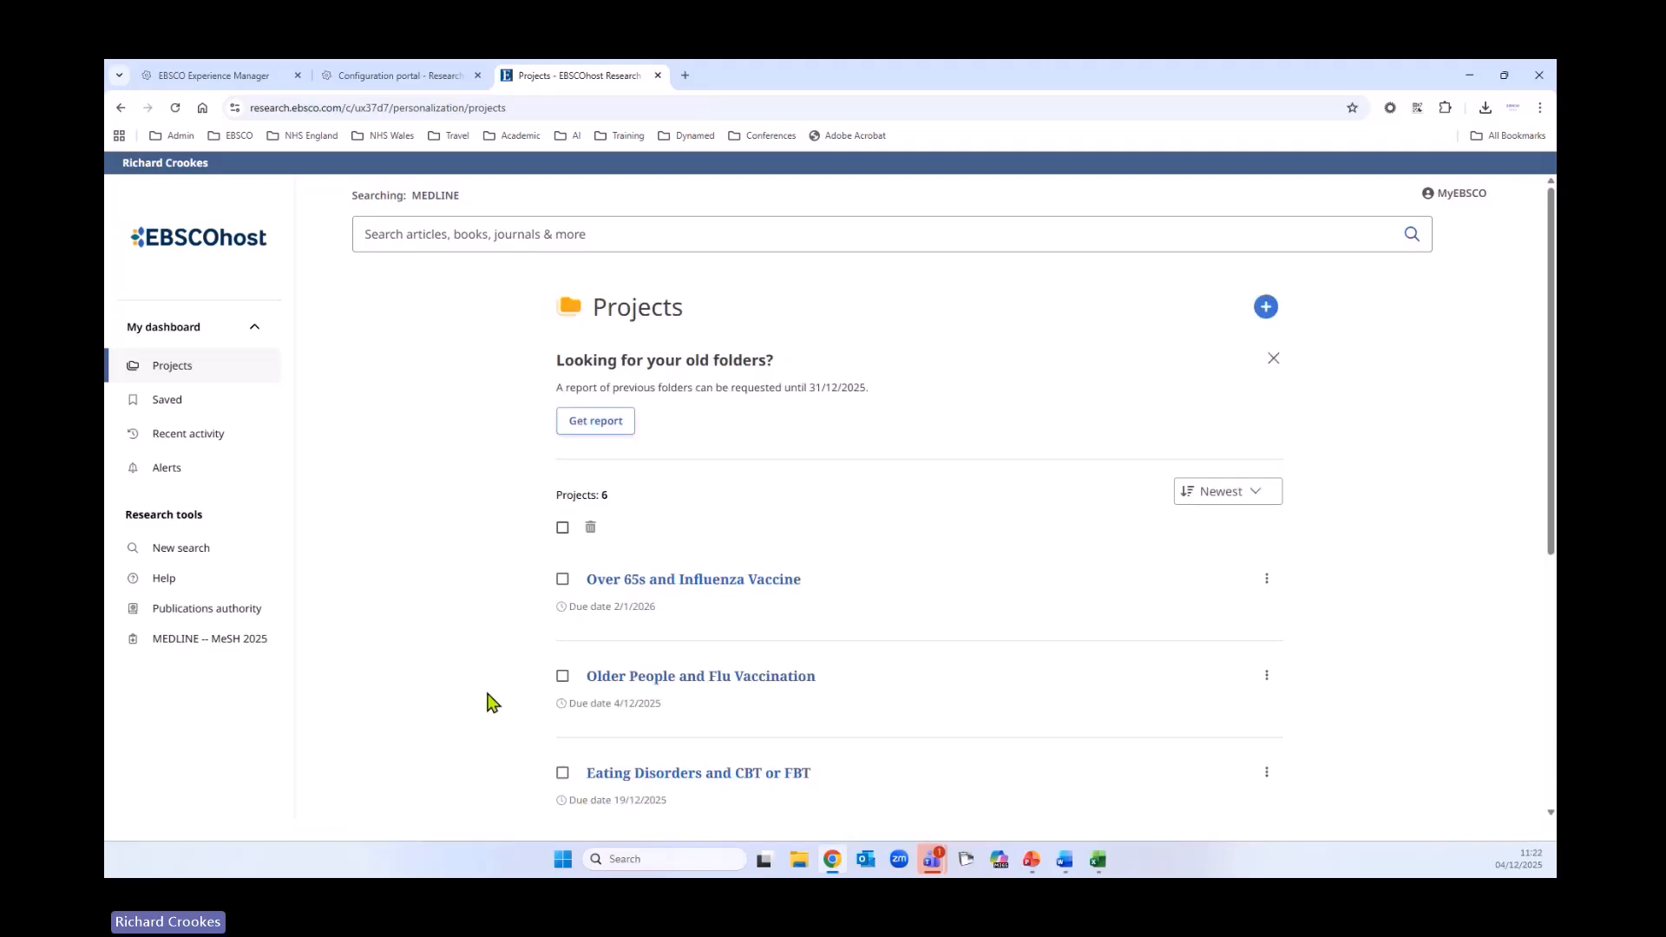
# Delete the project "Older People and Flu Vaccination" from the project list
pyautogui.scroll(-2, 446, 565)
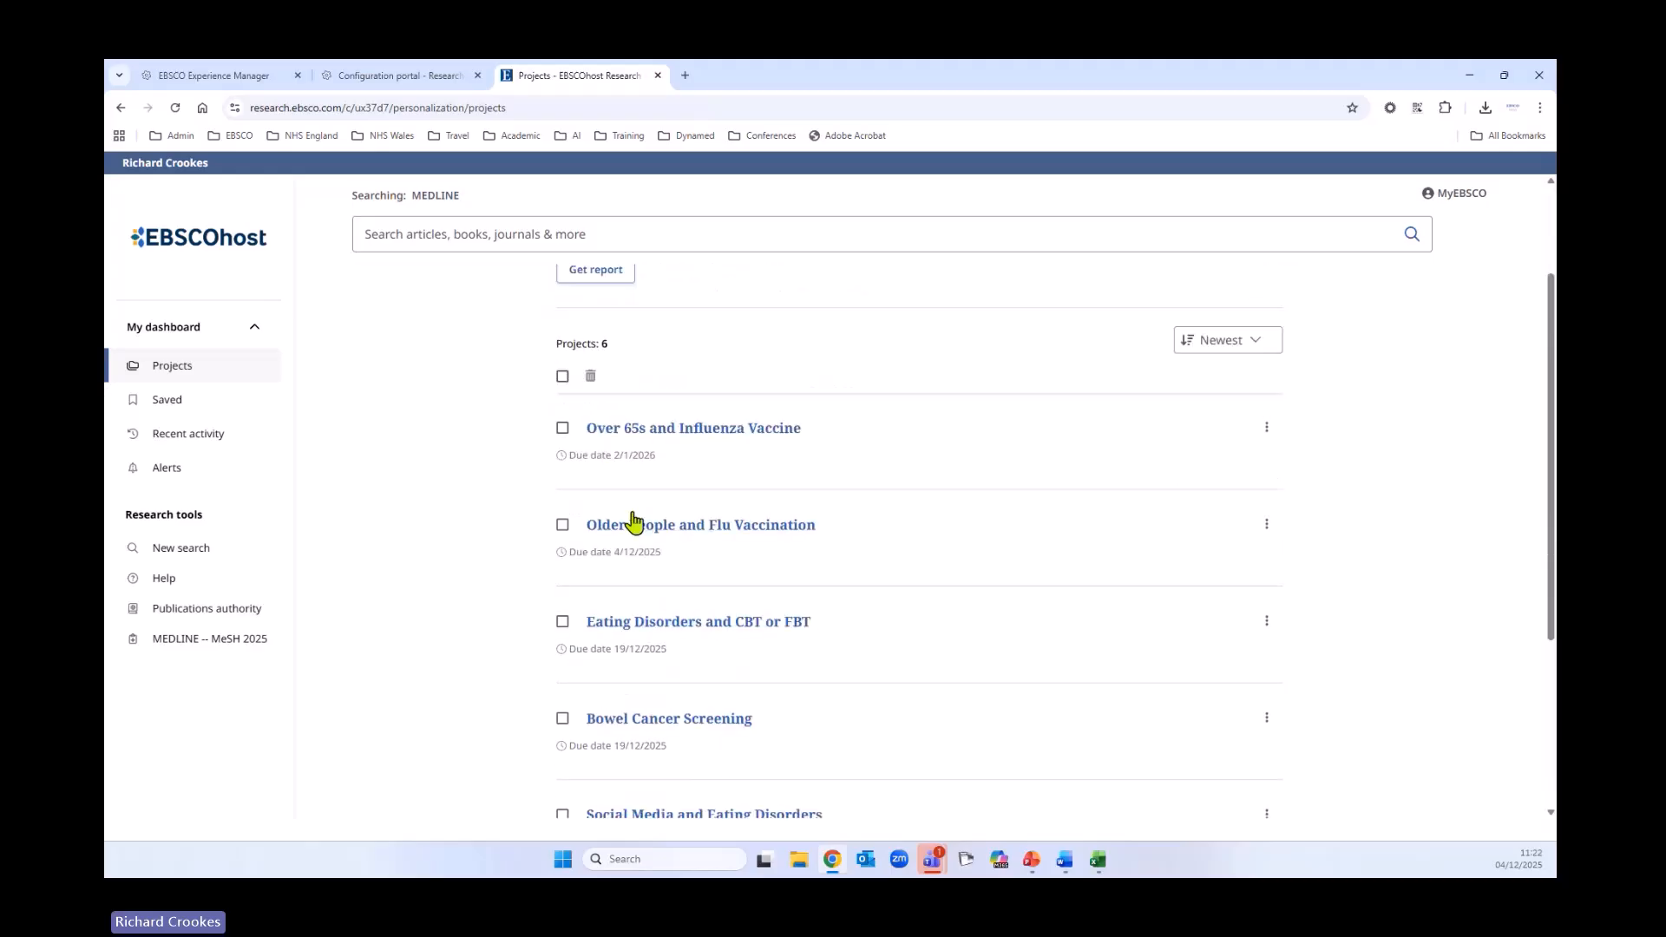
pyautogui.click(562, 526)
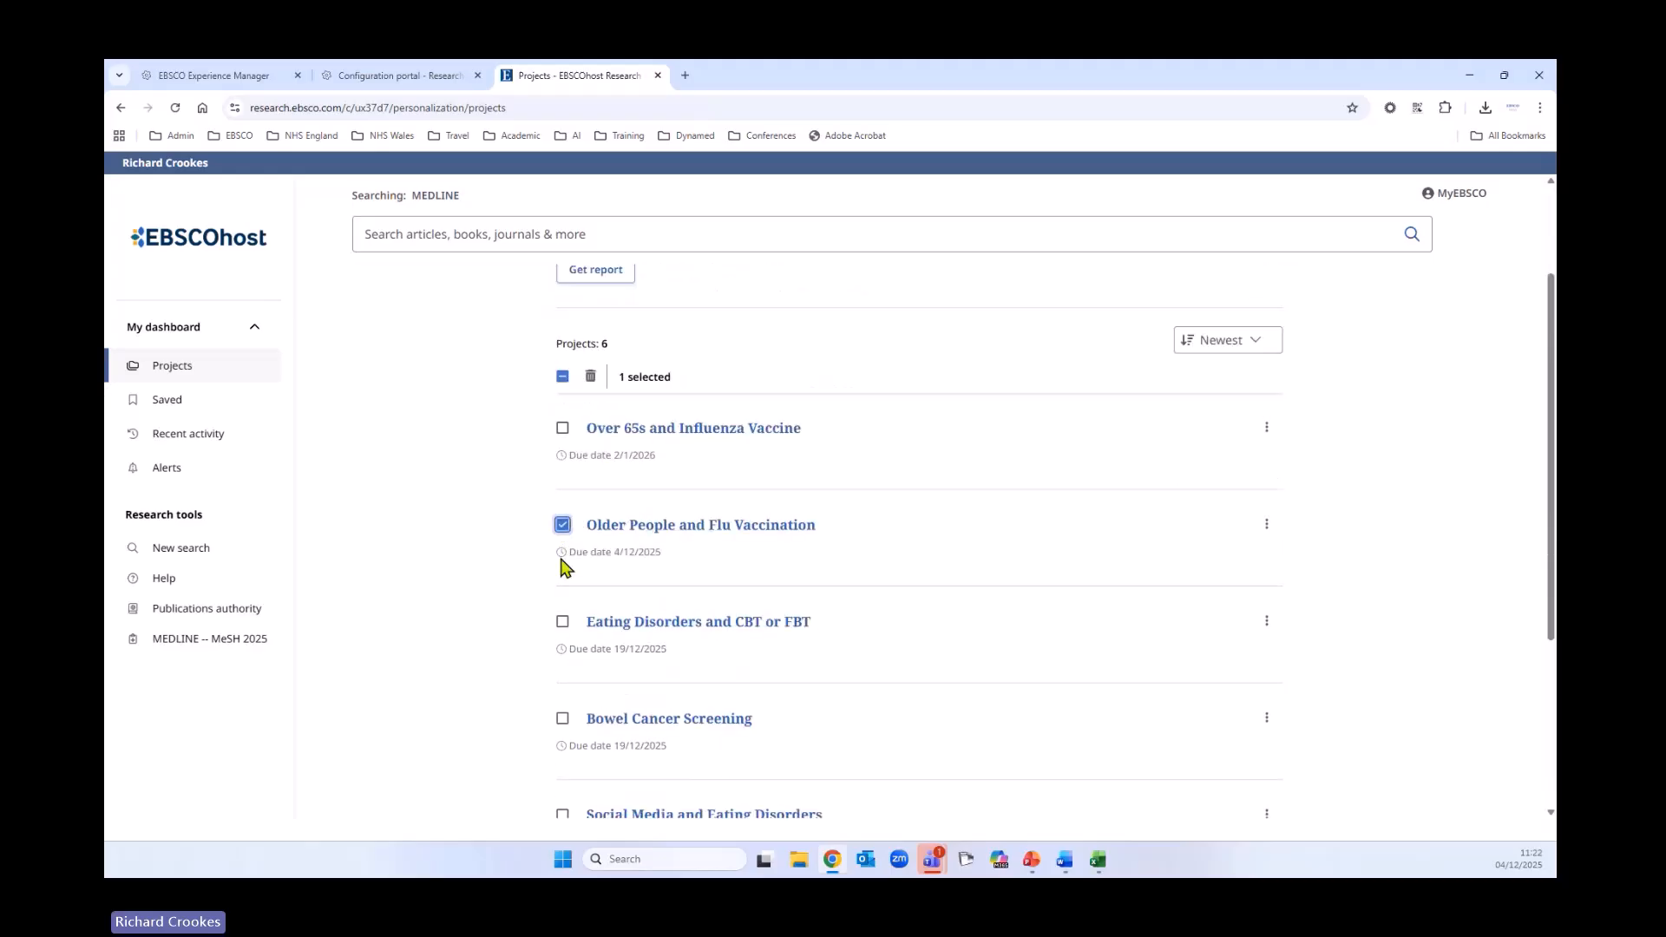
pyautogui.click(591, 379)
pyautogui.click(961, 560)
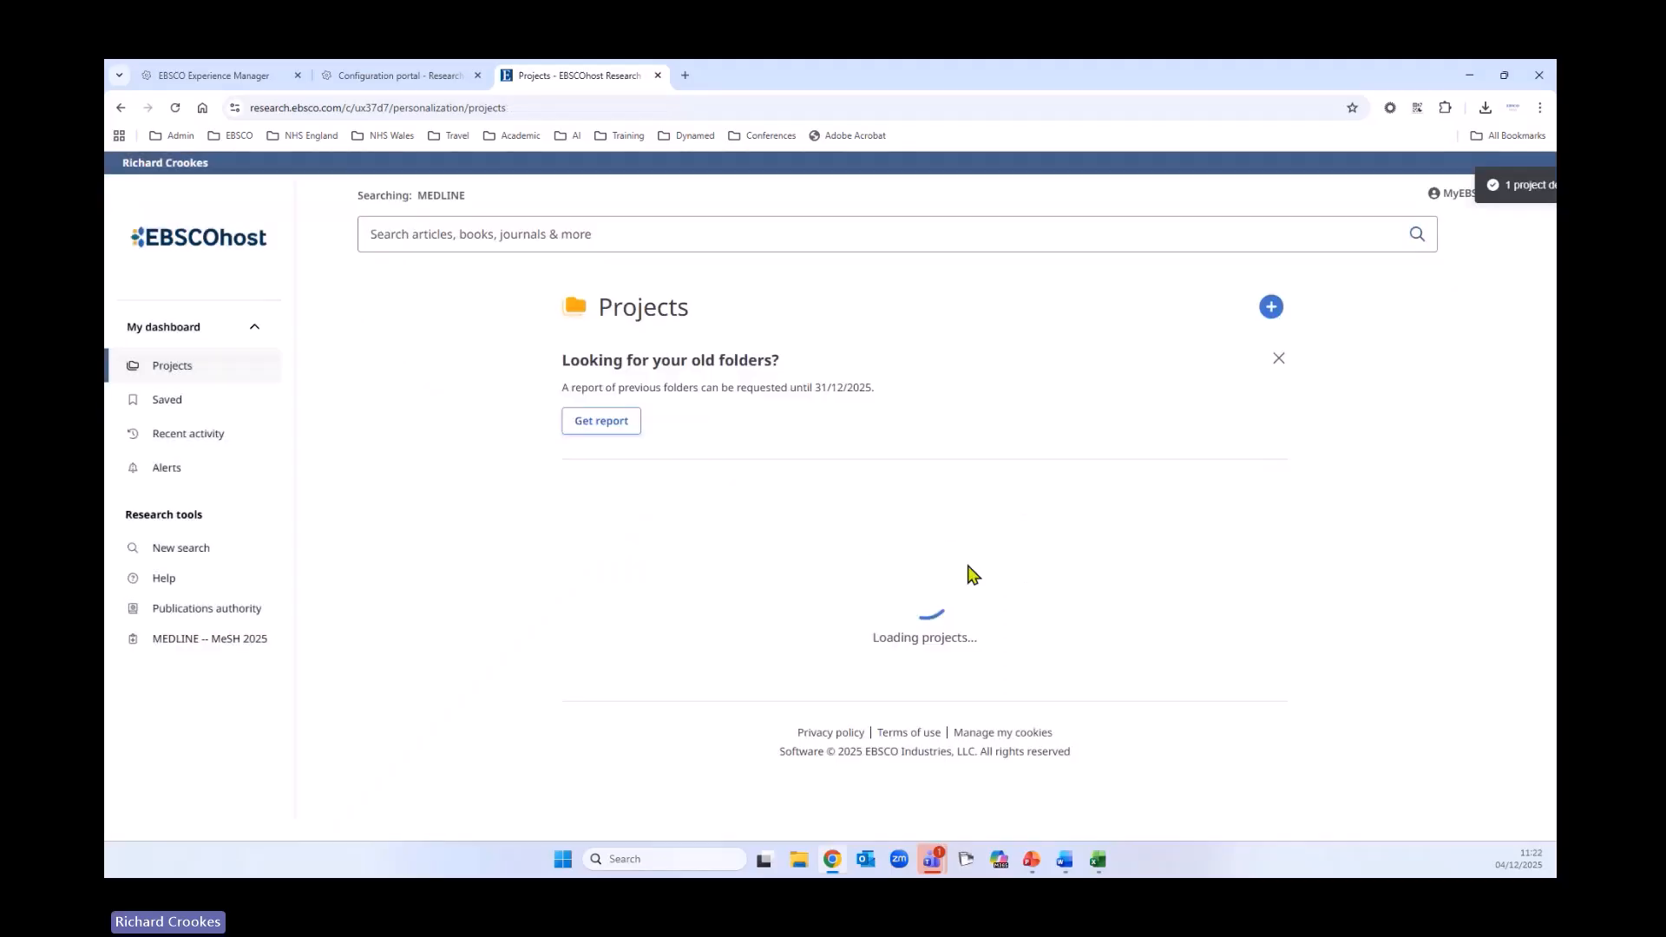
pyautogui.scroll(-3, 450, 698)
pyautogui.scroll(3, 447, 706)
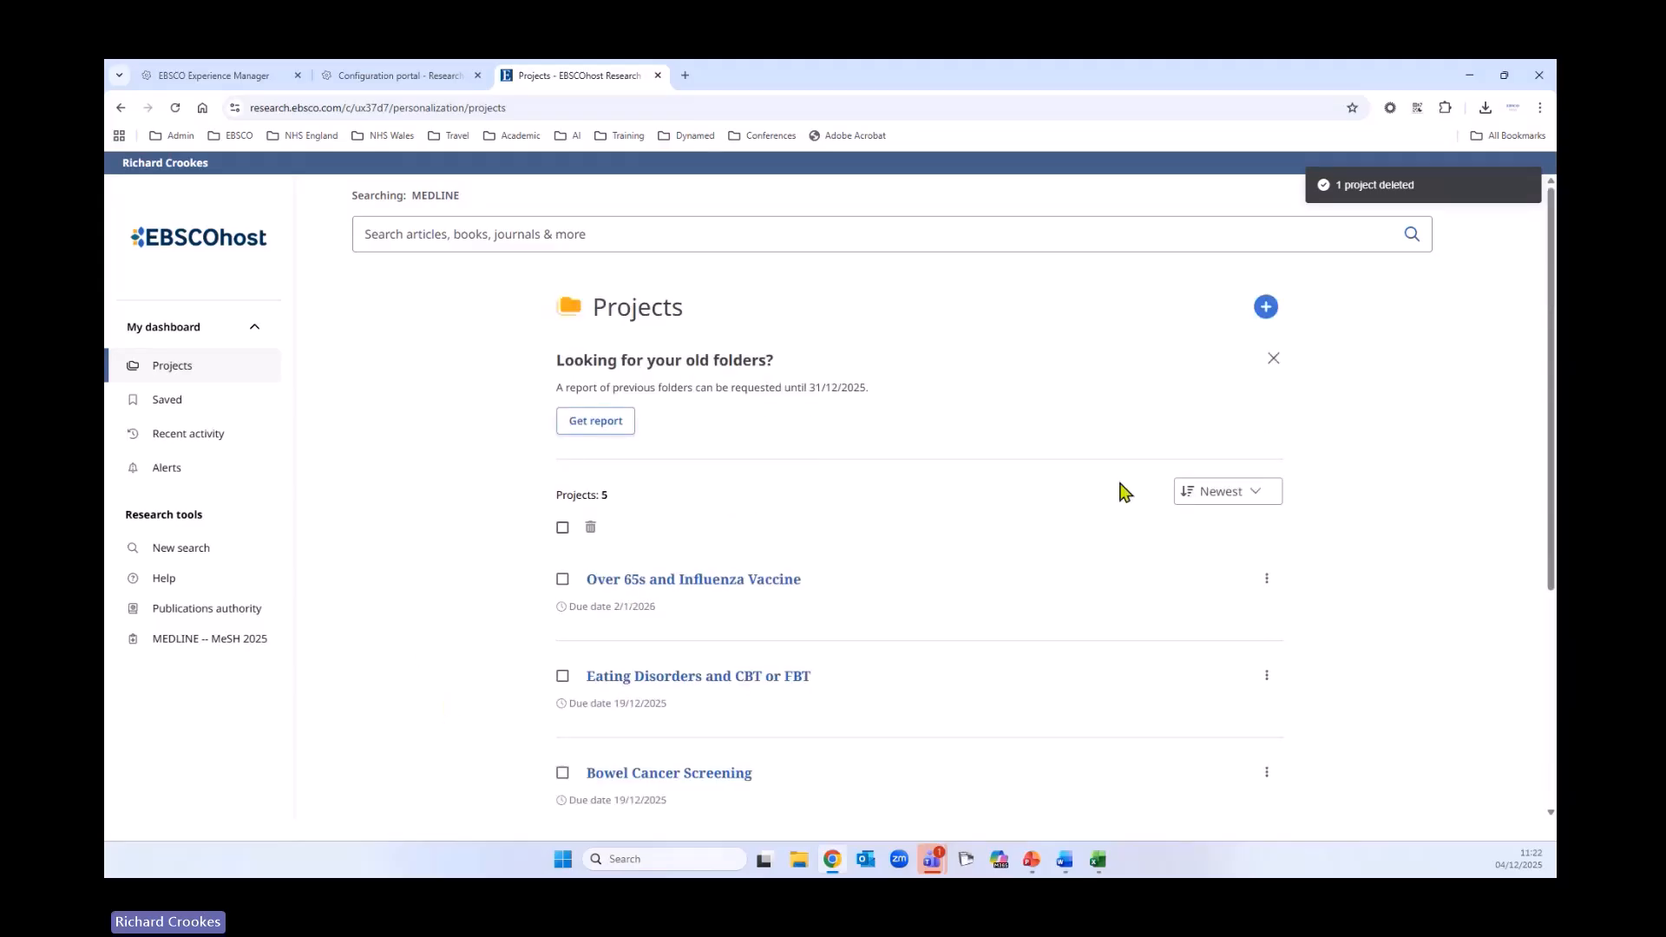
# Try sorting the project list by Oldest and set the order back to Newest
pyautogui.click(1192, 498)
pyautogui.click(1204, 555)
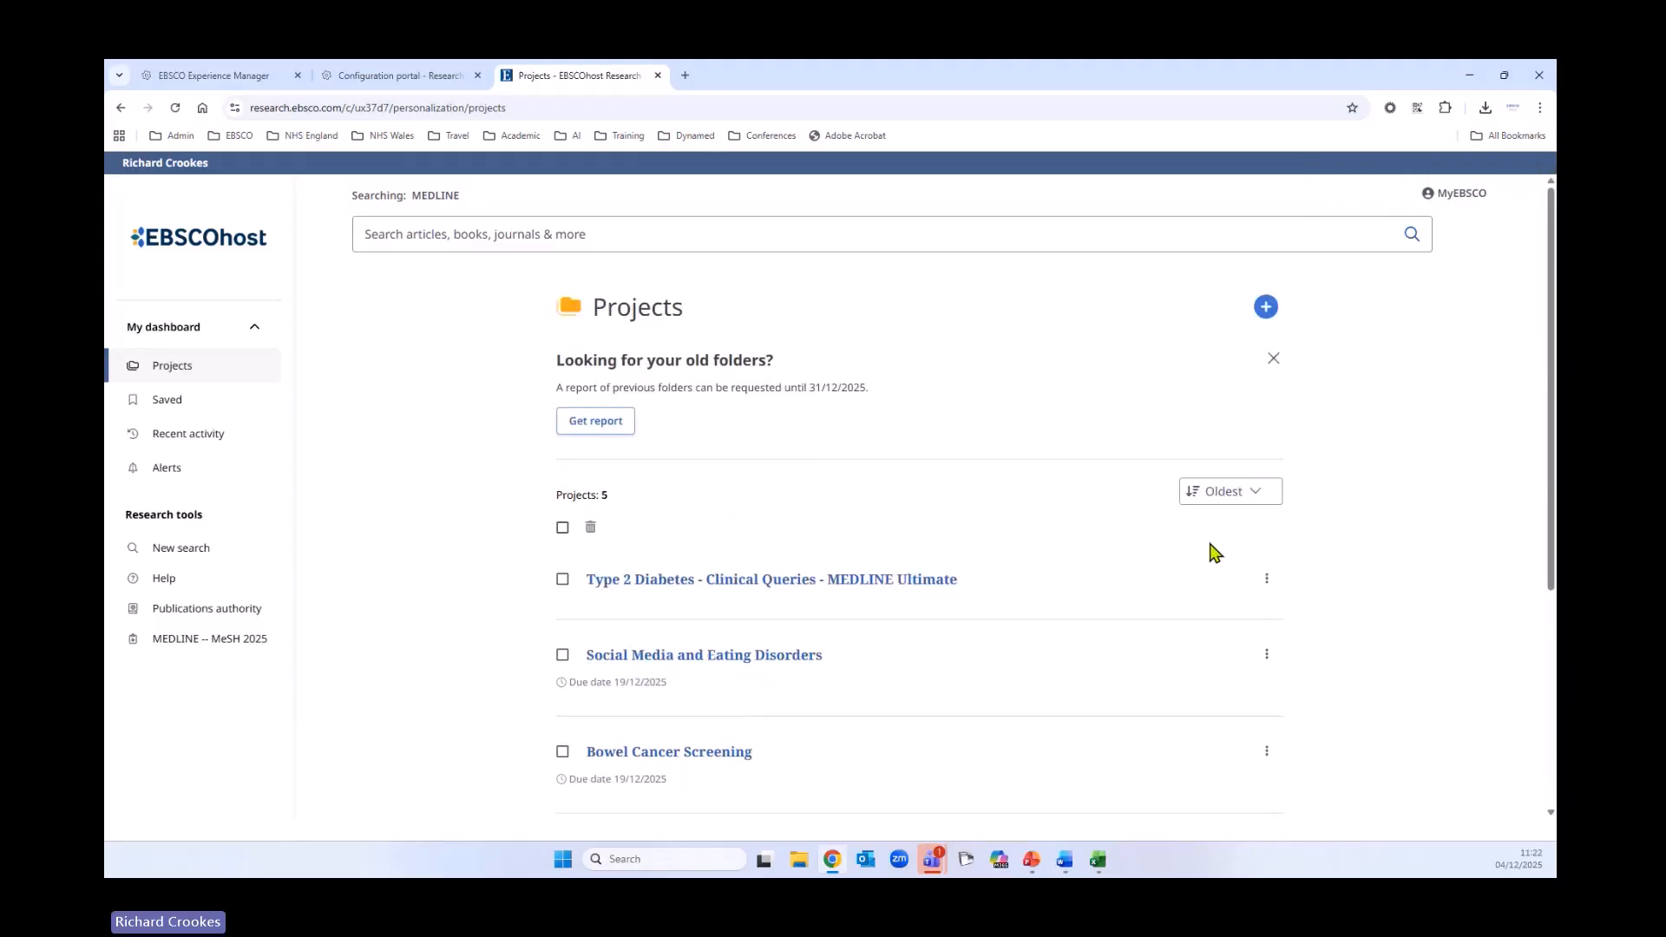
pyautogui.click(1227, 501)
pyautogui.click(1223, 526)
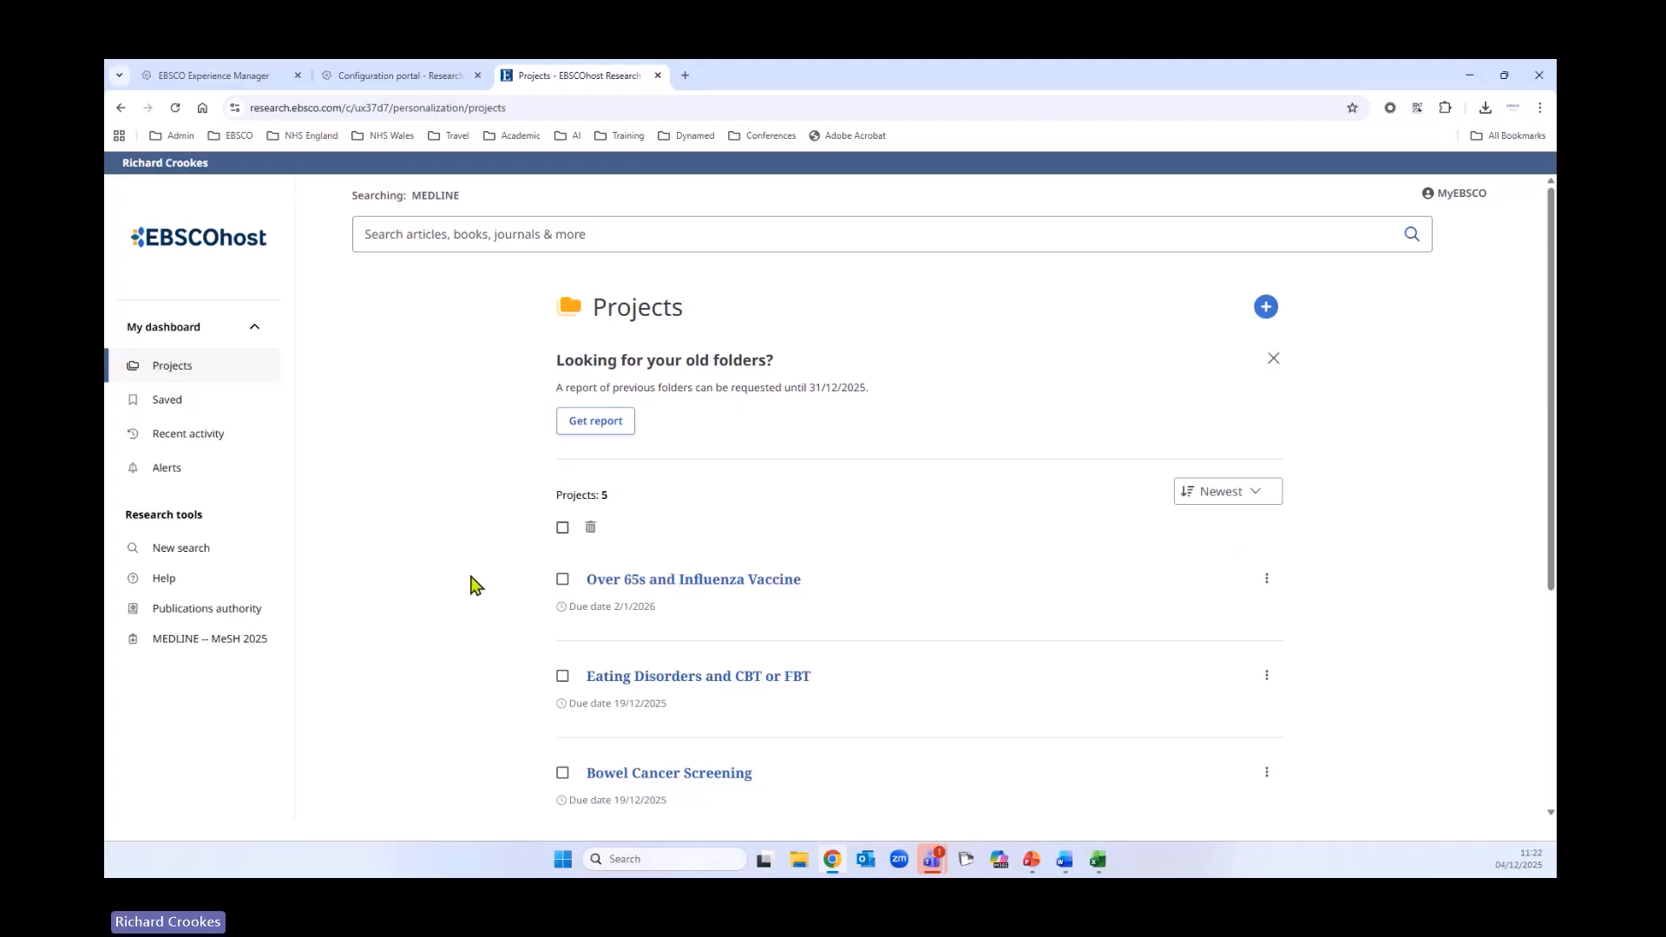
# Try to request the report of previous folders for the account
pyautogui.scroll(-2, 428, 469)
pyautogui.scroll(2, 431, 542)
pyautogui.click(590, 421)
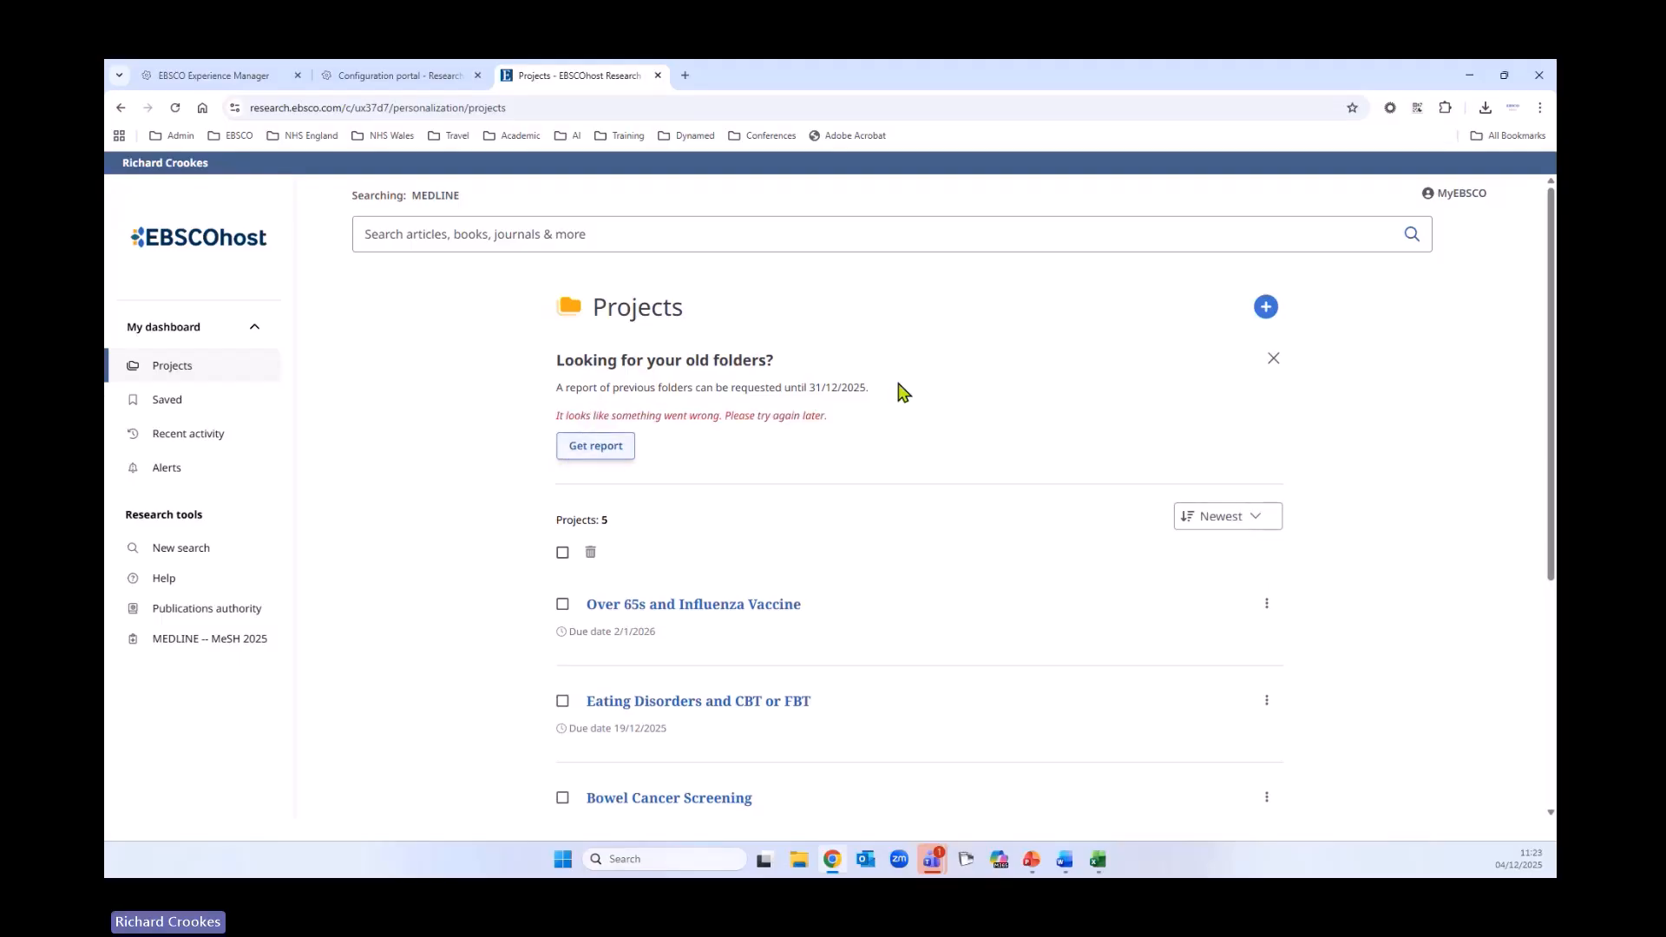
pyautogui.moveTo(561, 413); pyautogui.dragTo(824, 416)
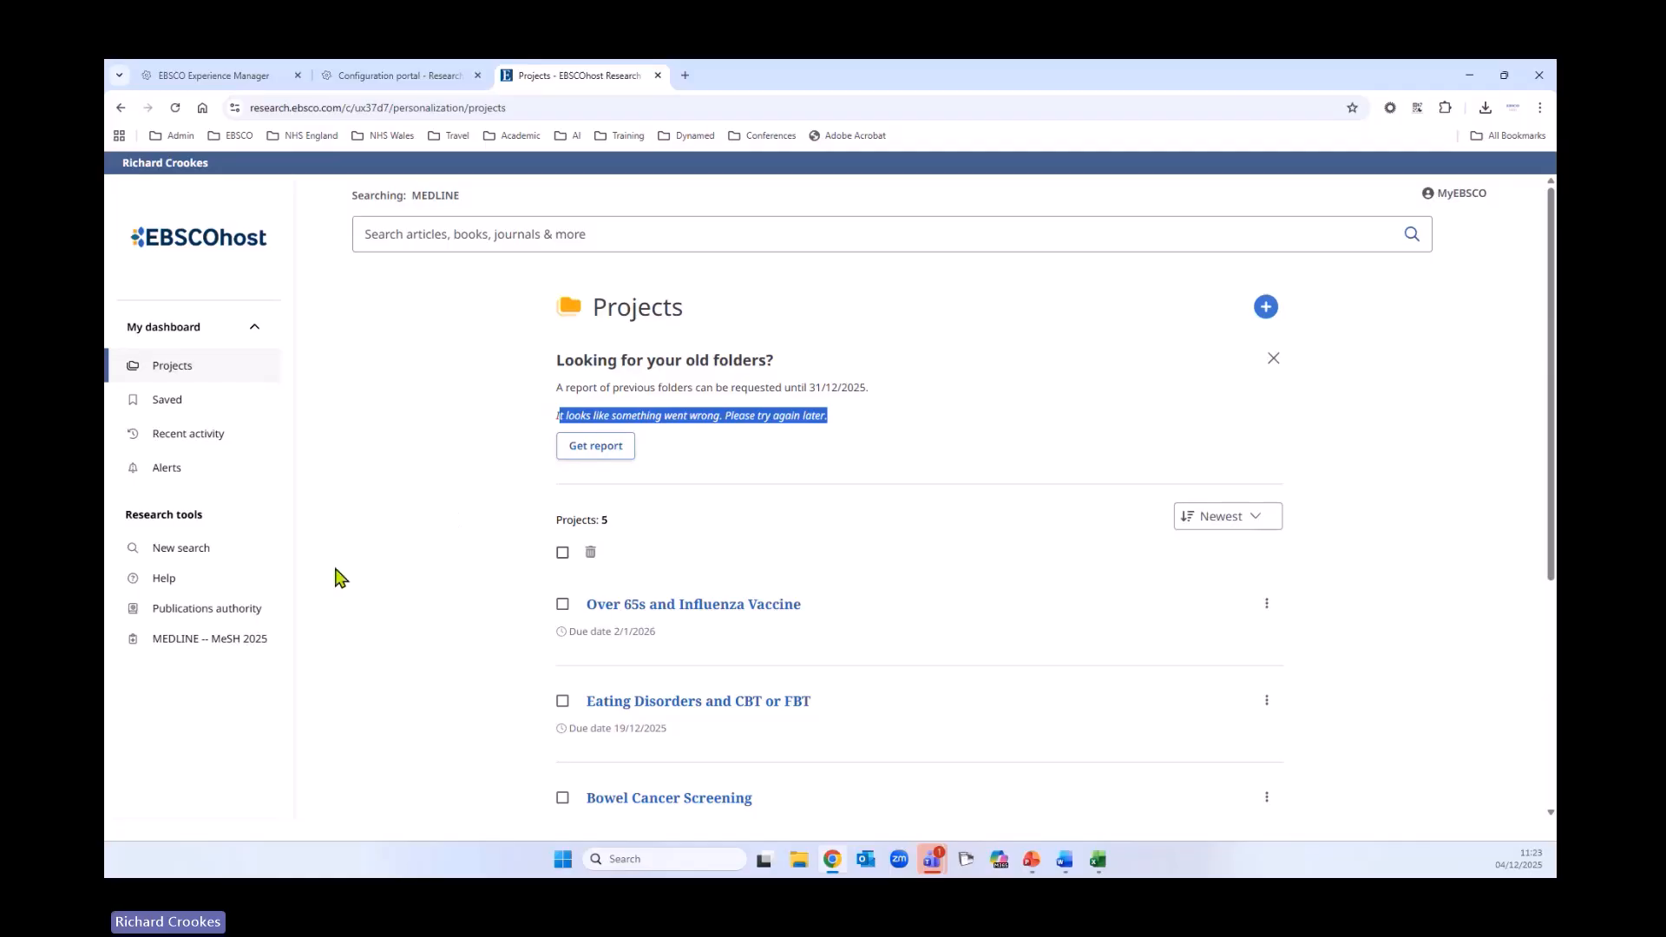
# Return to the limited (S3) AND (S6) search results through the browsing history and go to the record list
pyautogui.rightClick(120, 107)
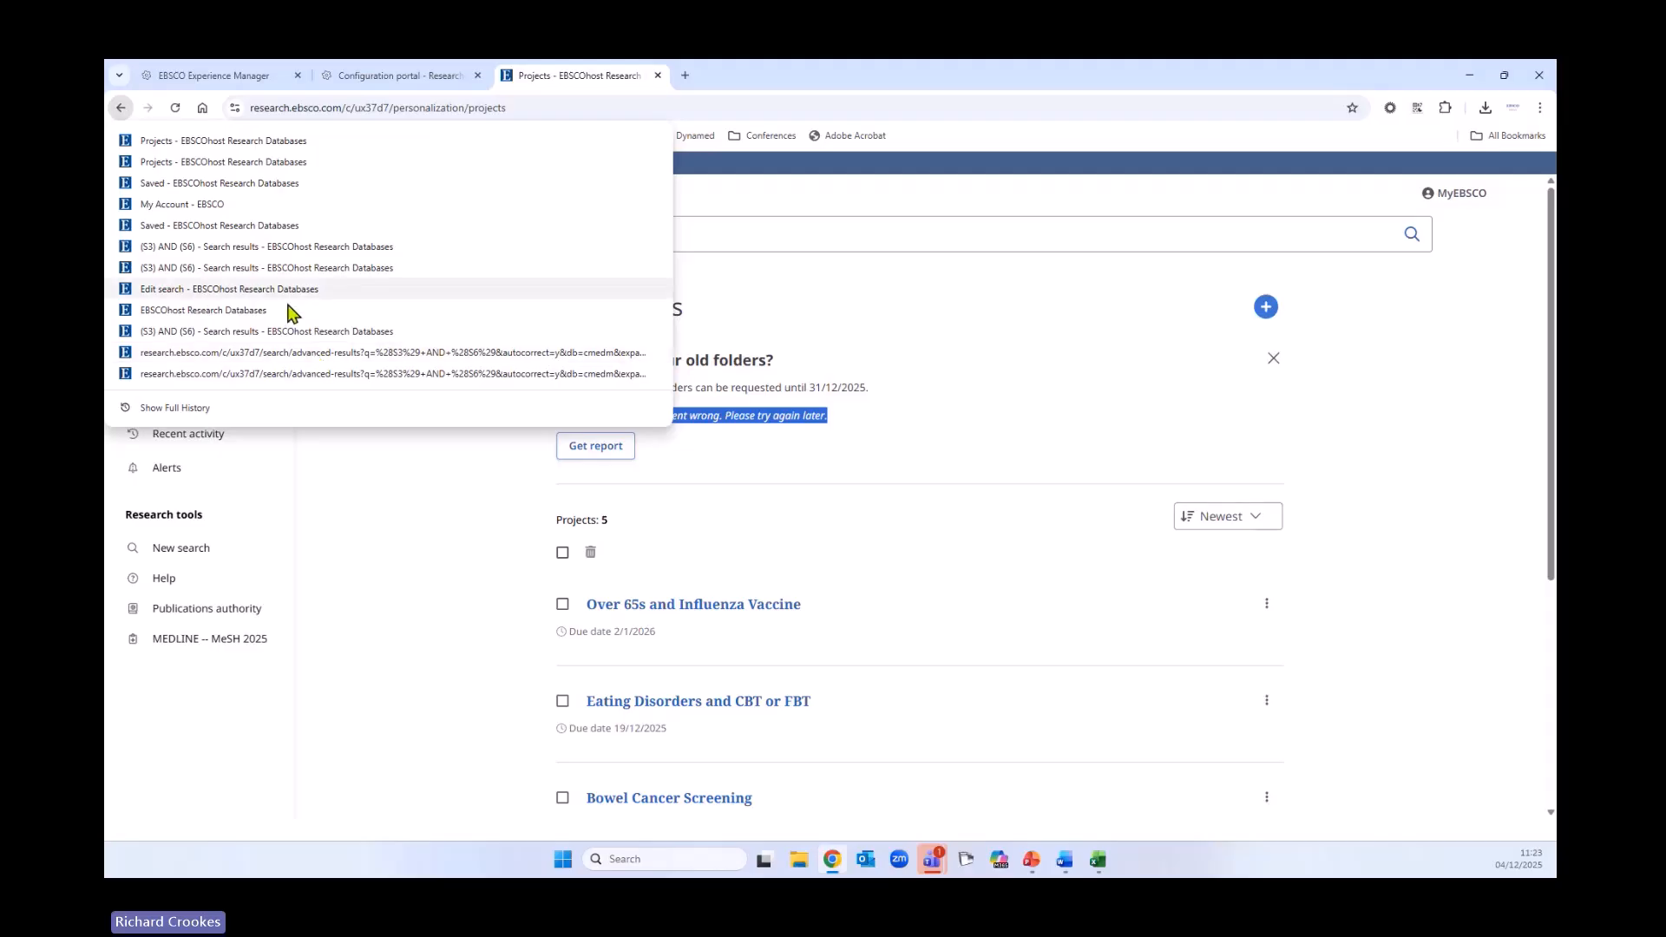
pyautogui.click(314, 249)
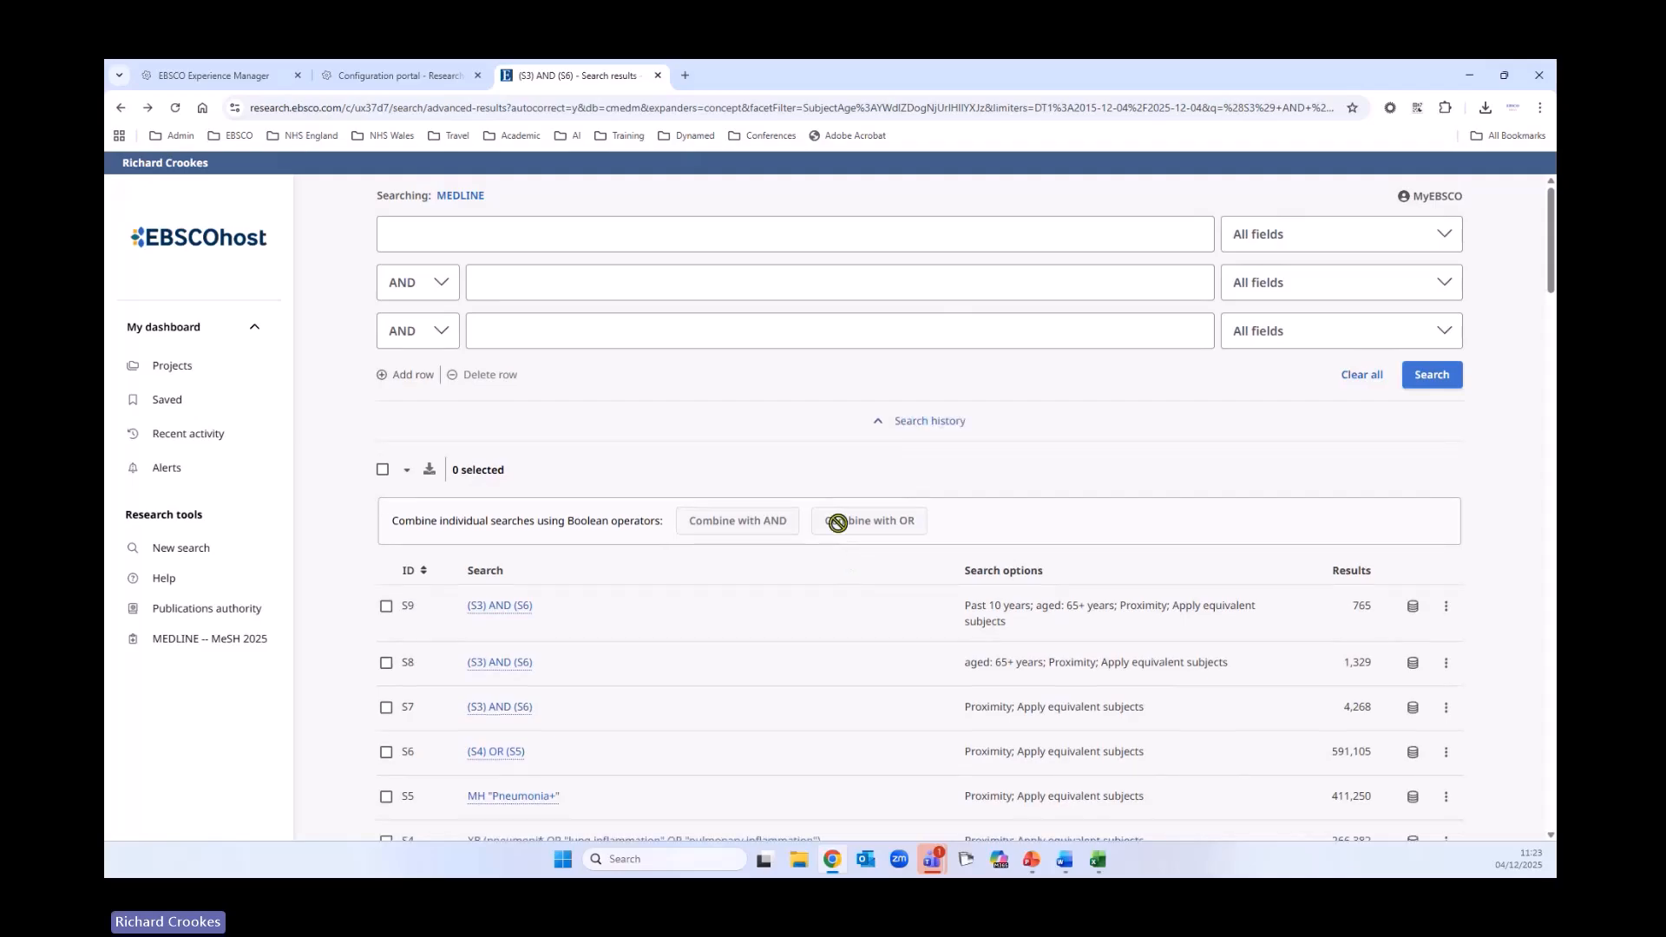
pyautogui.scroll(-2, 587, 531)
pyautogui.scroll(-8, 588, 531)
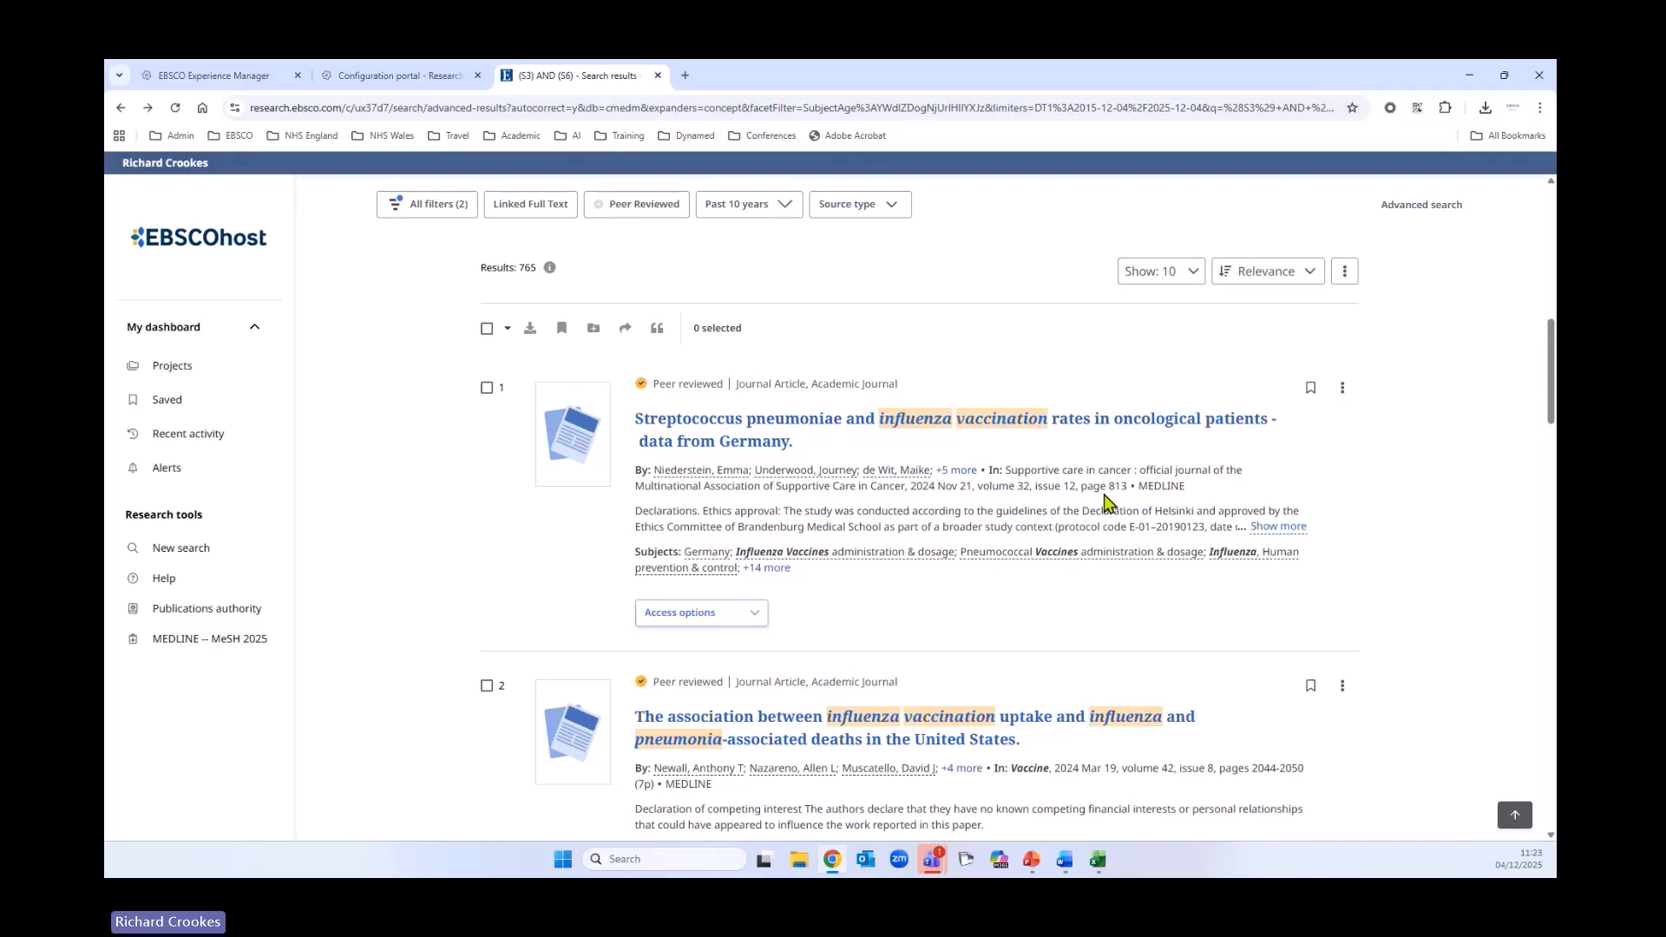
# Expand the abstract of the first result and look through the records that follow it
pyautogui.scroll(-1, 1106, 503)
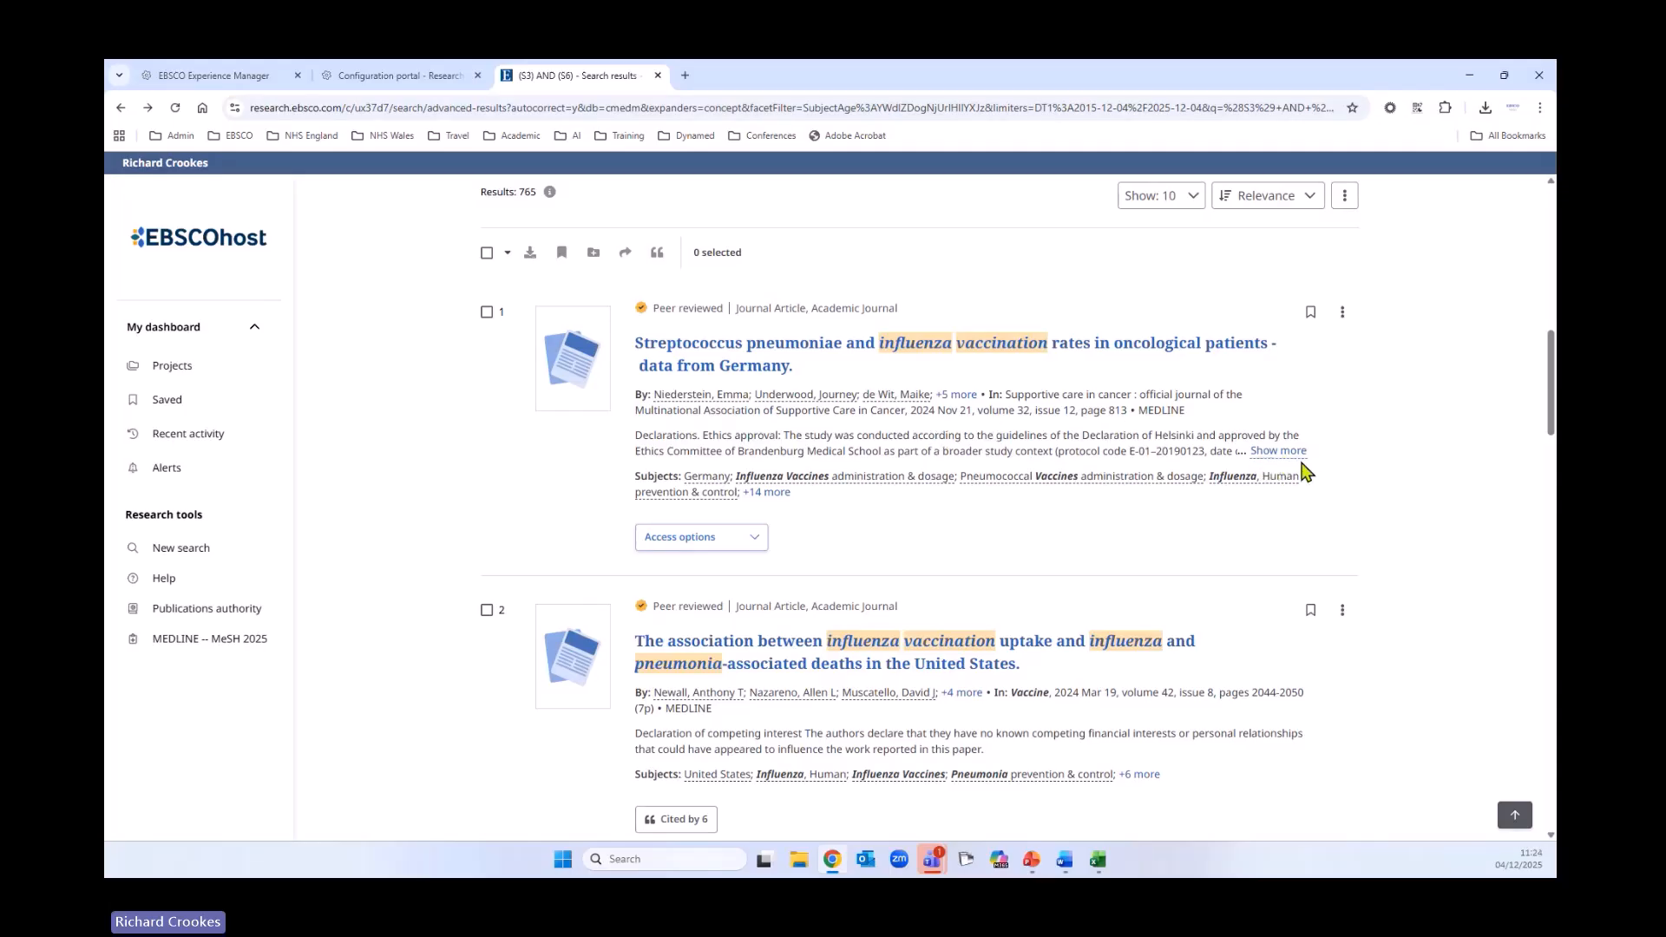
pyautogui.click(1281, 452)
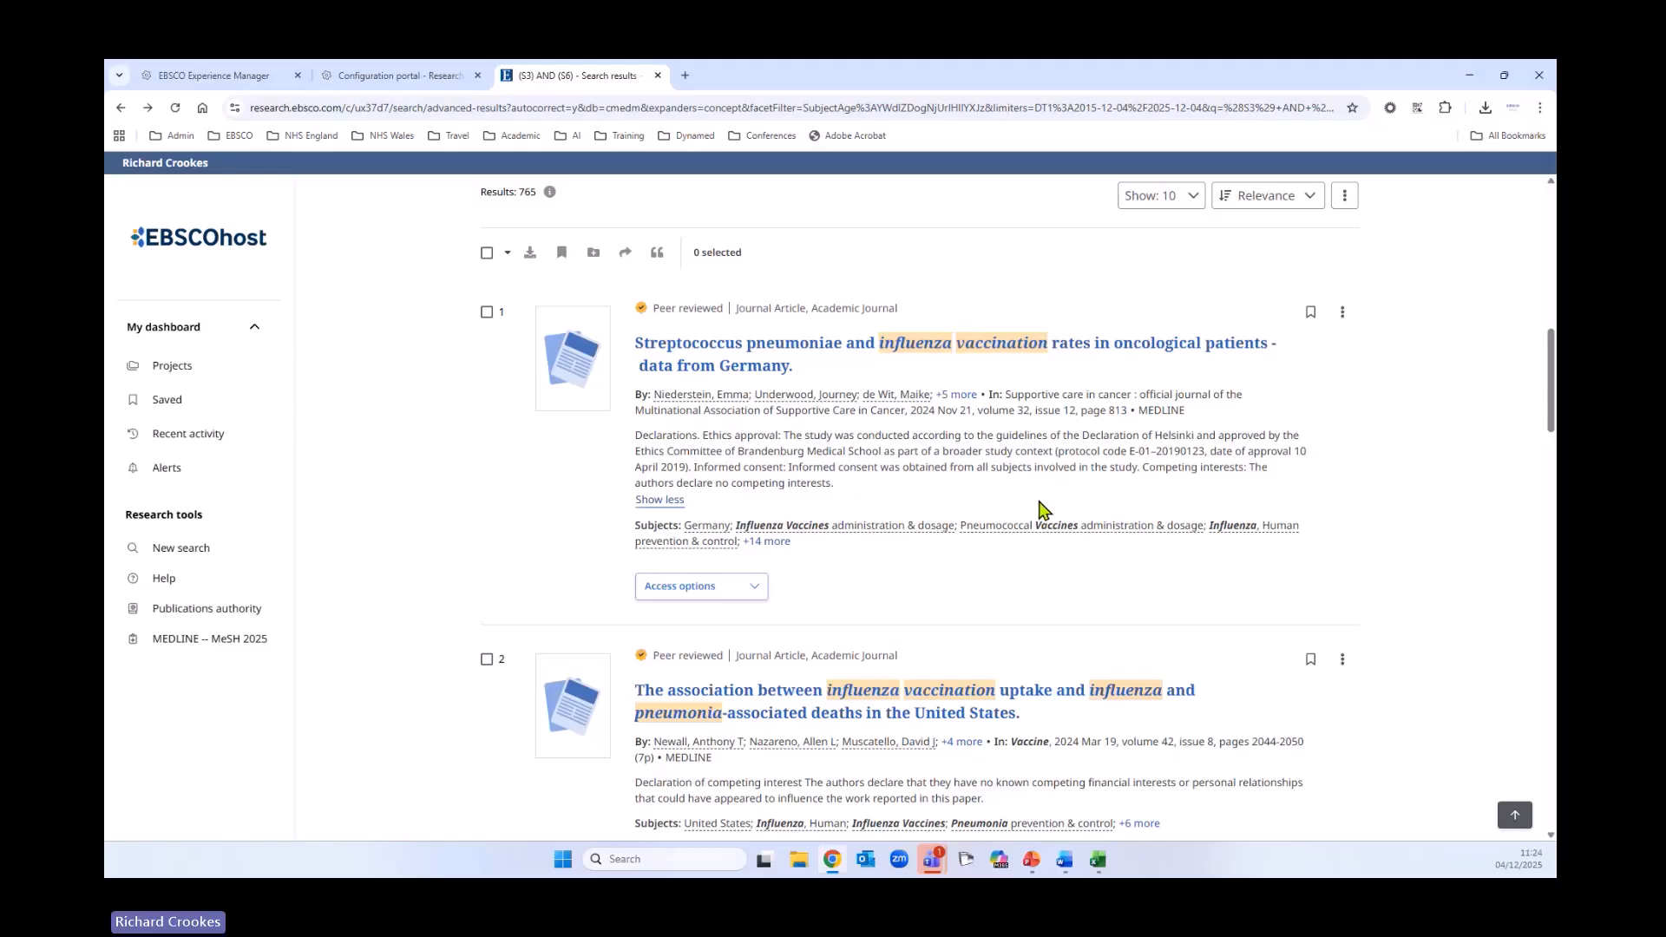
pyautogui.scroll(-2, 1041, 521)
pyautogui.scroll(-3, 1128, 607)
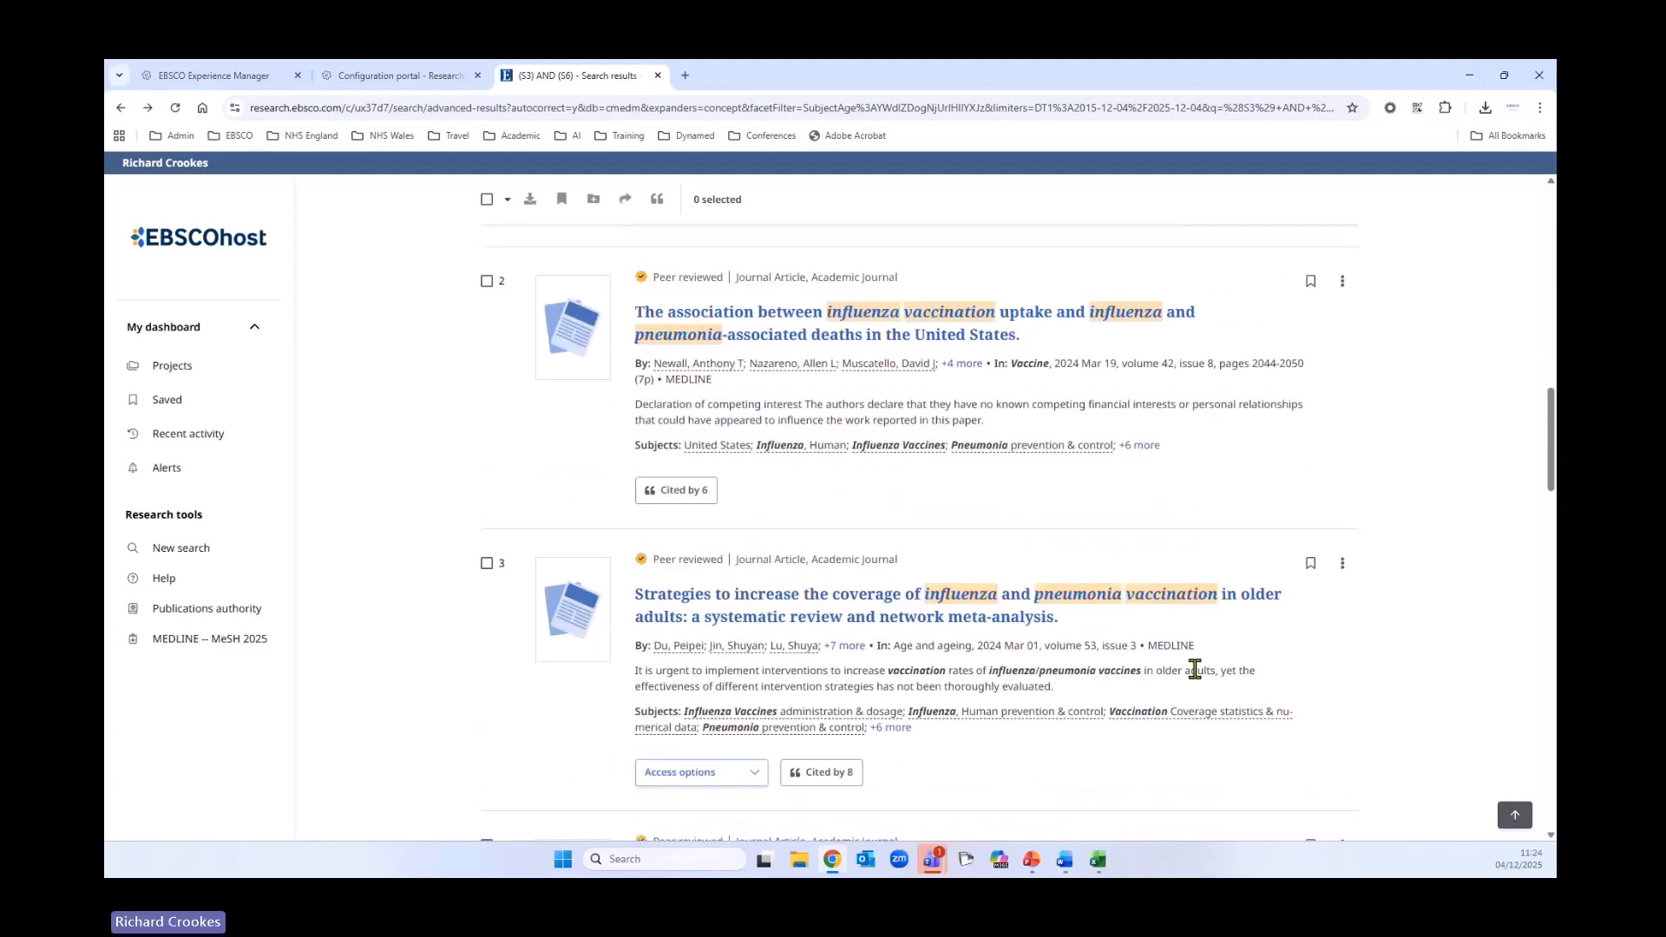
# Show the full author list and all subject terms of the first result
pyautogui.scroll(5, 1258, 640)
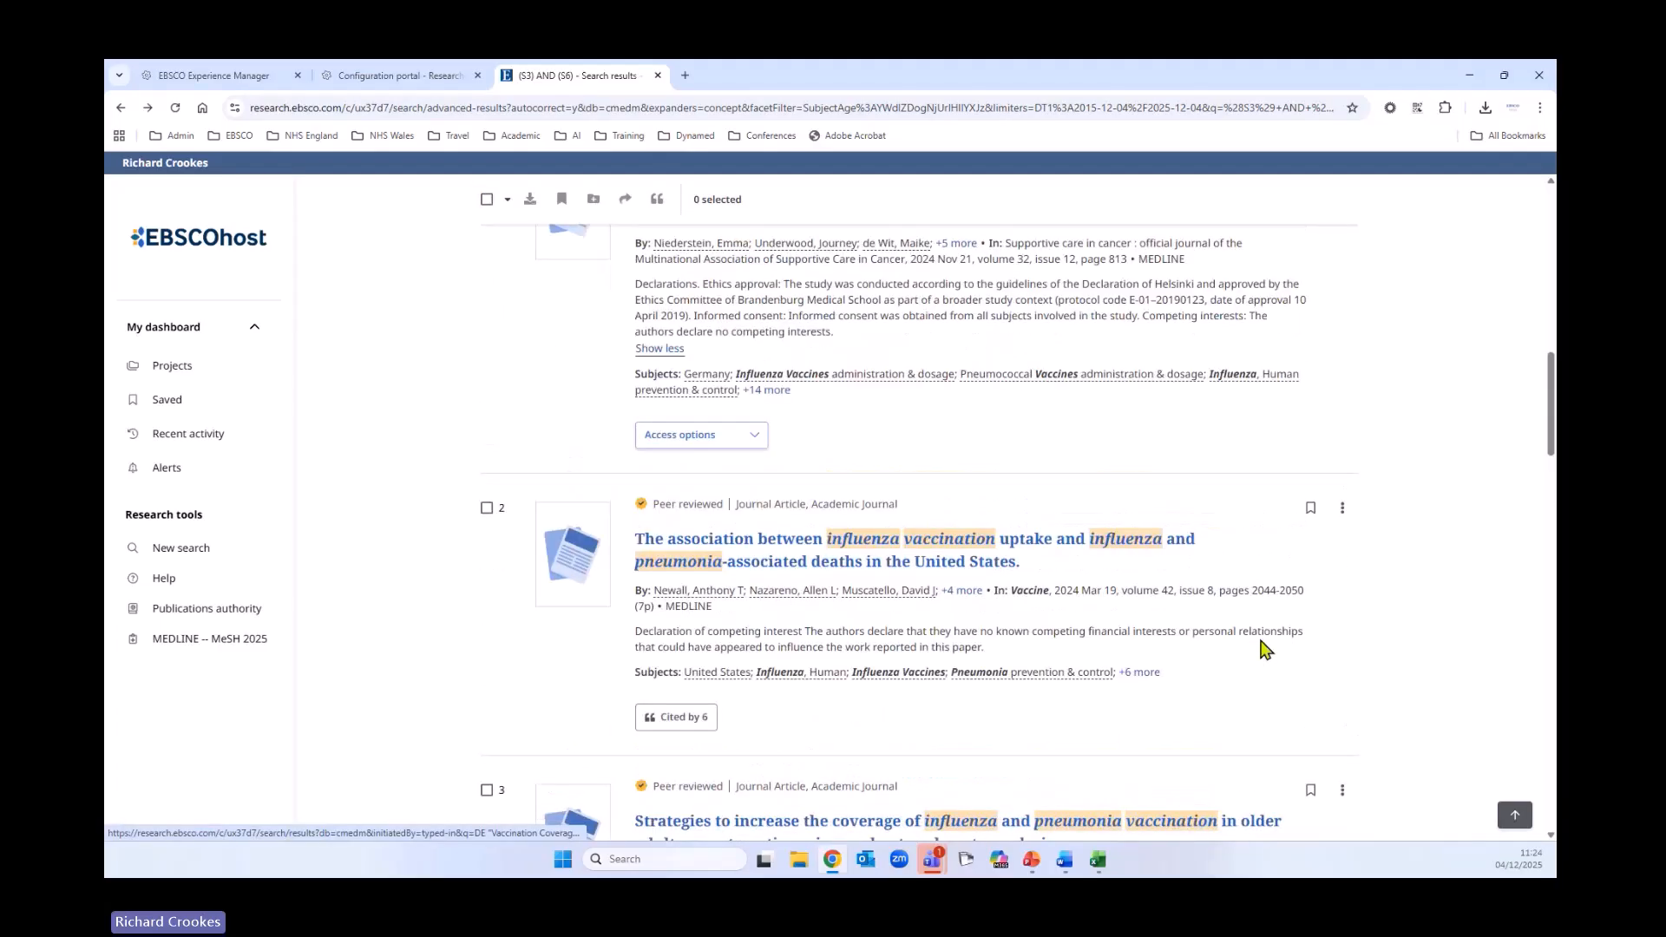
pyautogui.click(958, 471)
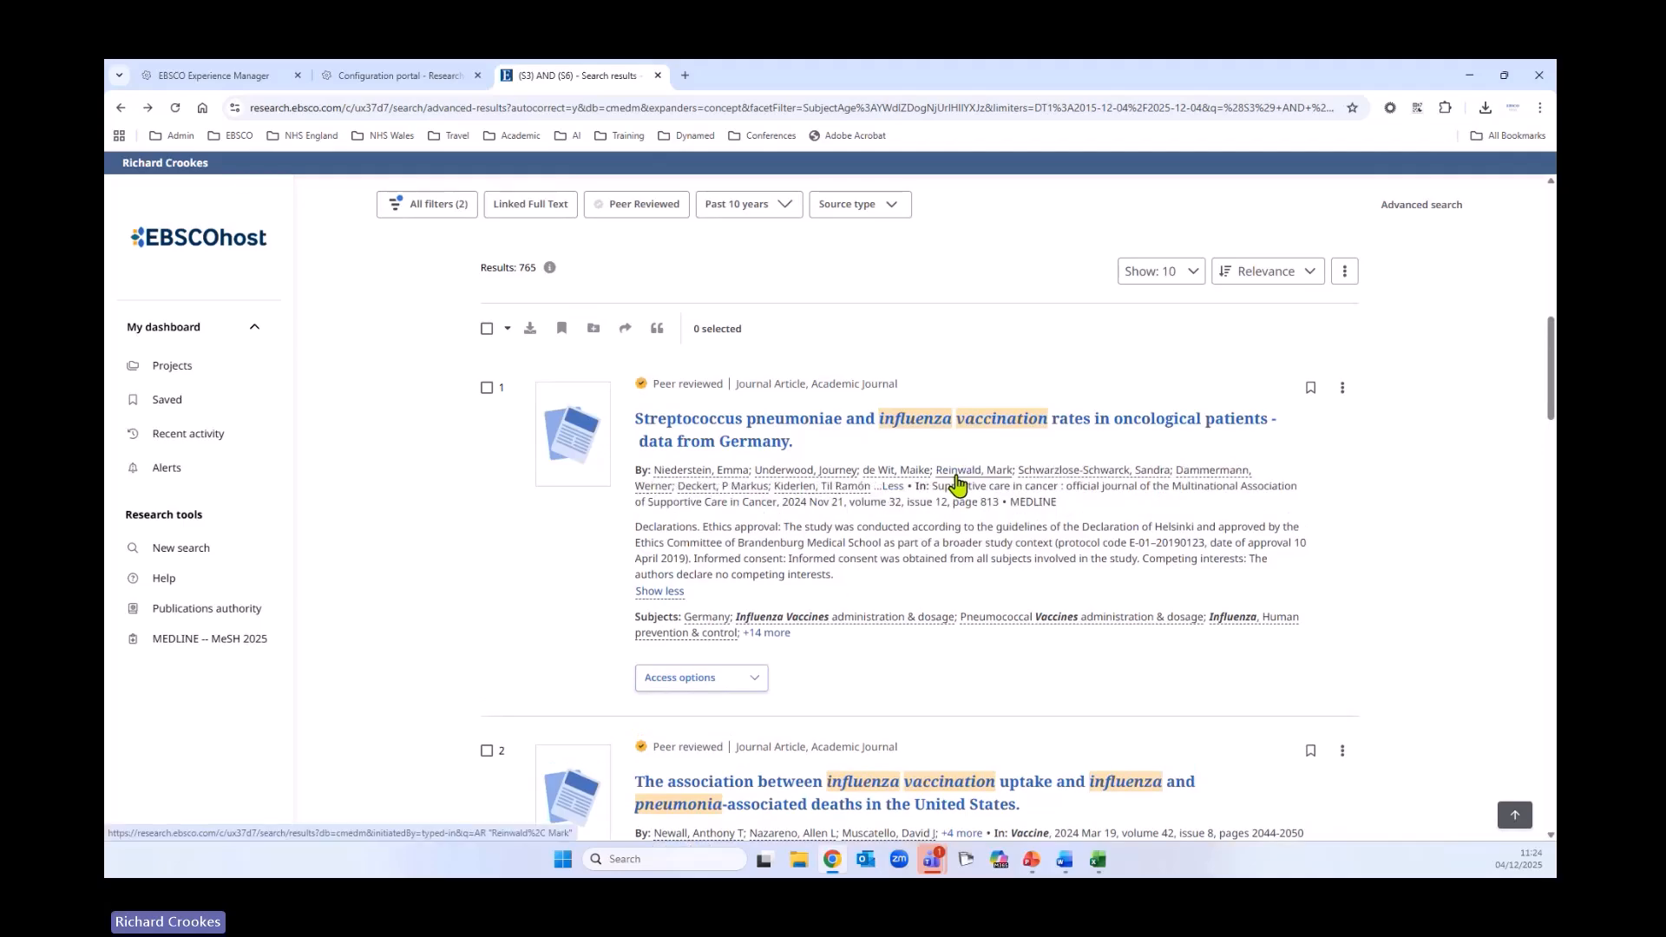
pyautogui.scroll(-2, 784, 424)
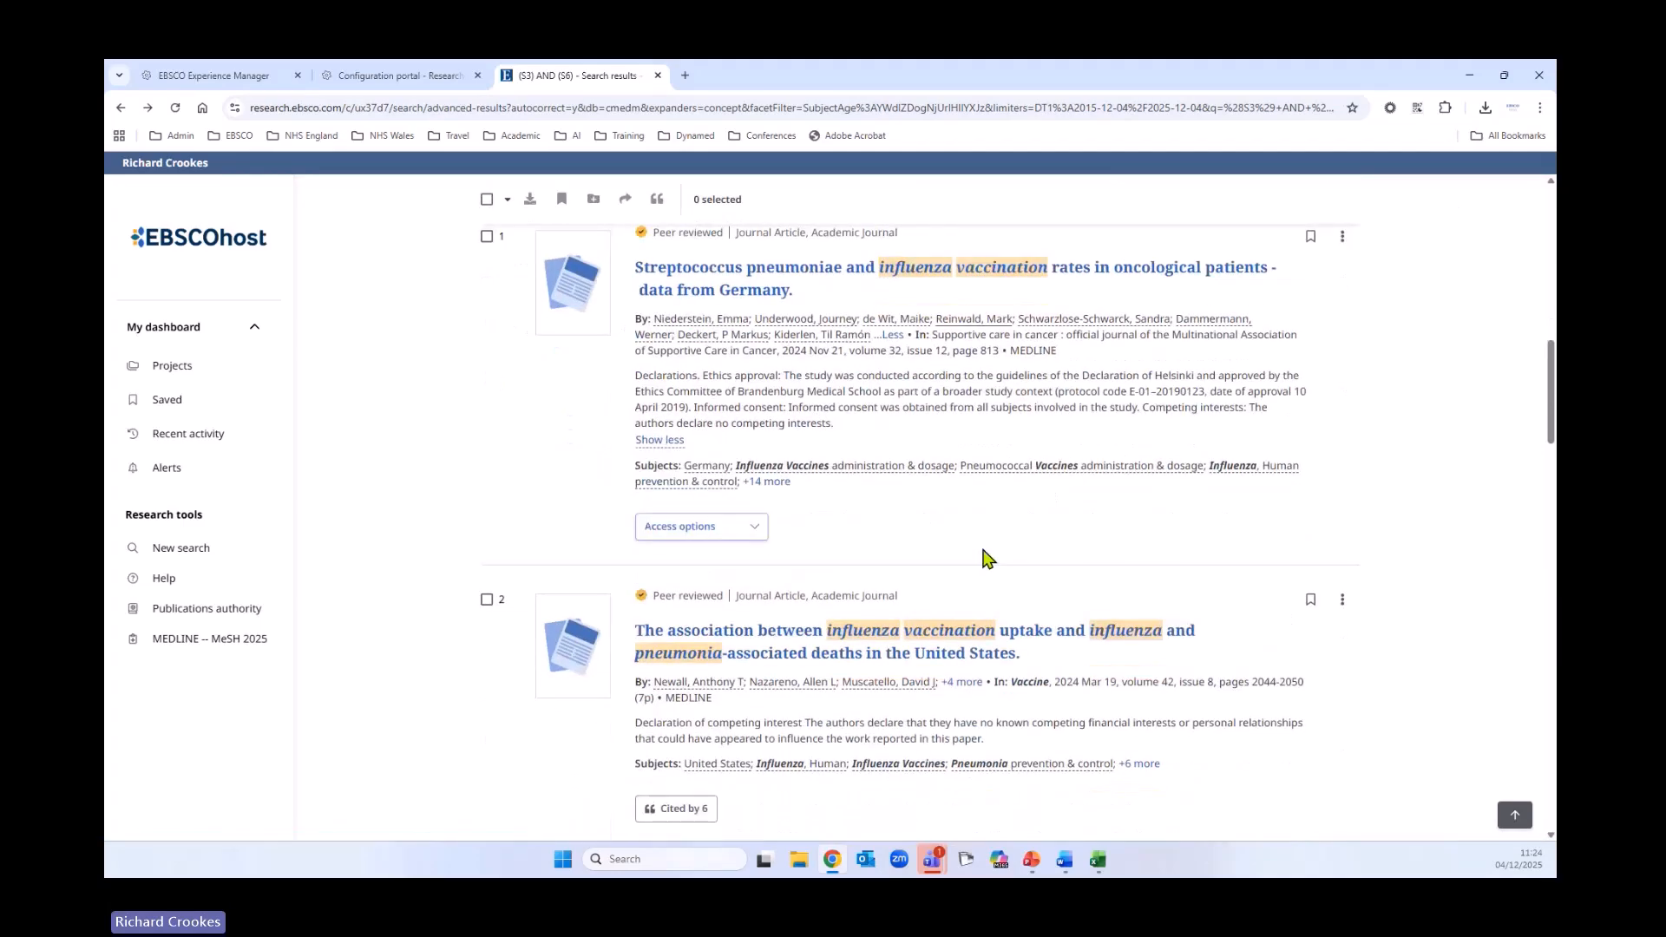
pyautogui.click(782, 414)
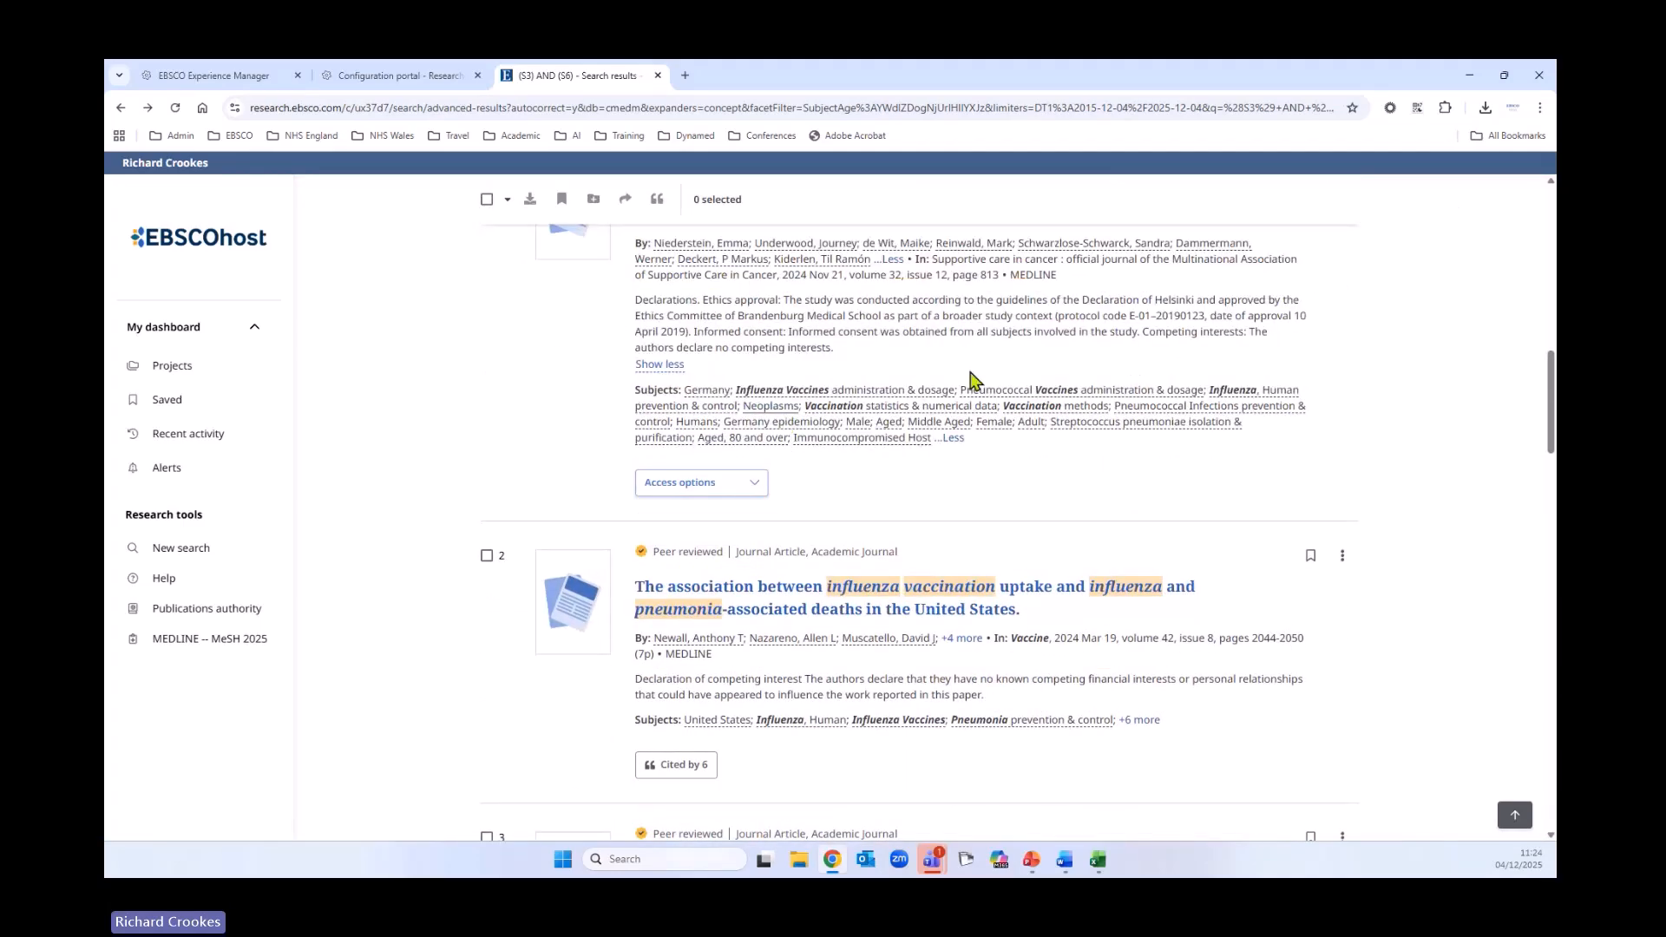
pyautogui.scroll(2, 1032, 534)
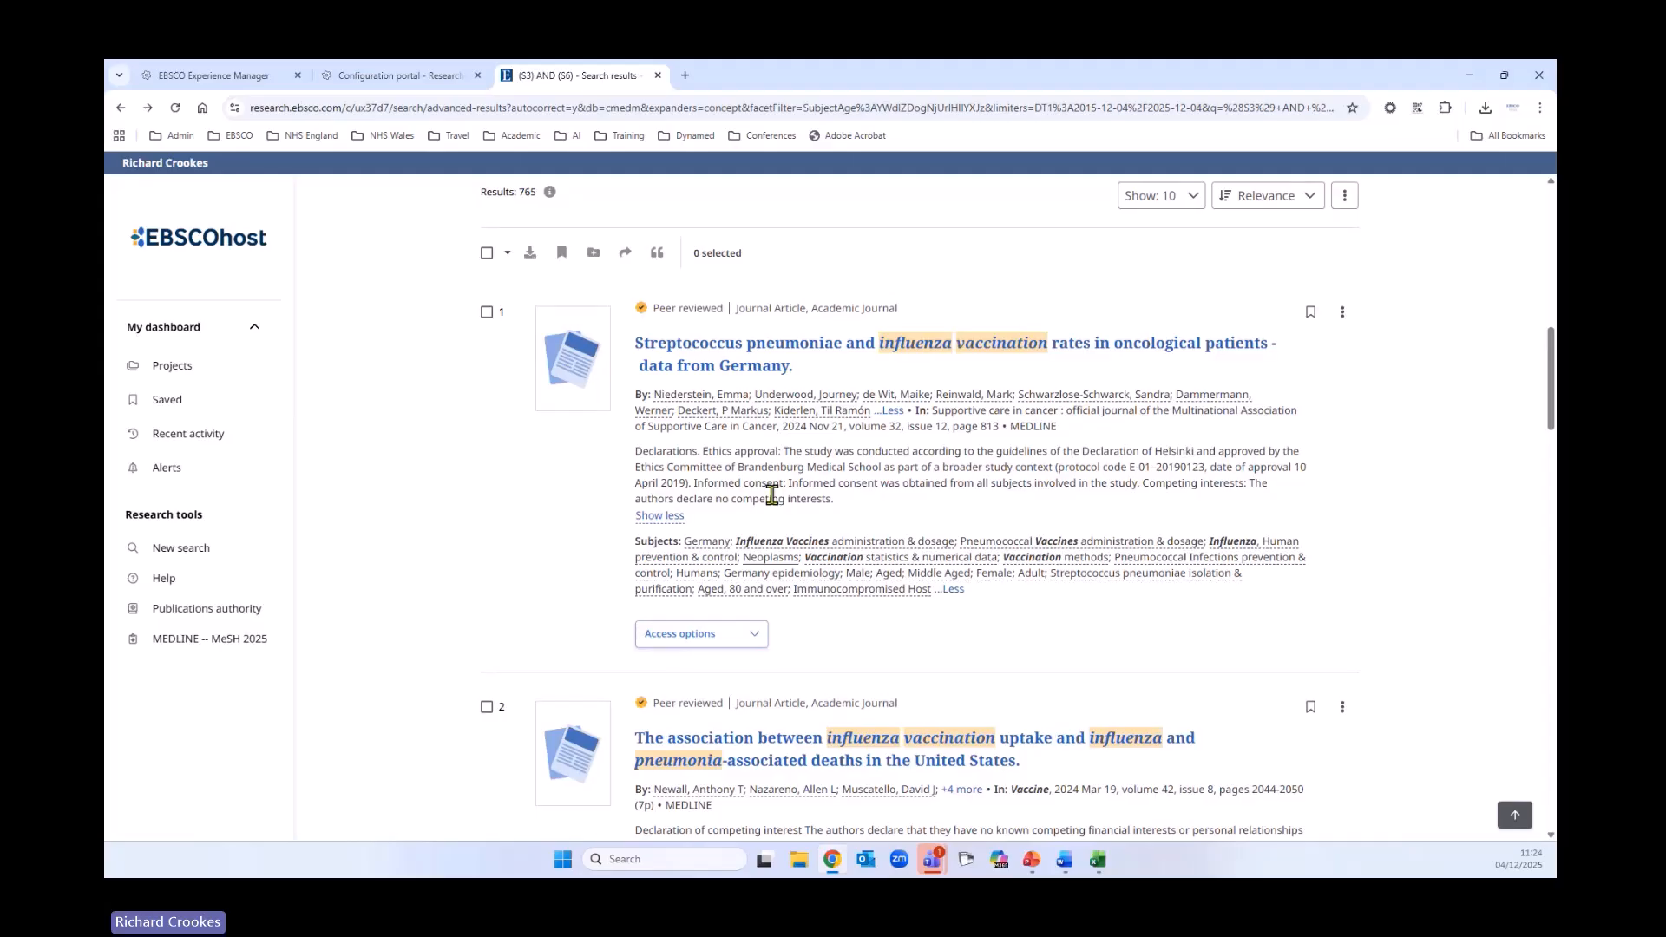
# Expand the full abstract of the fifth result, on vaccination willingness in Minhang district, and collapse it again
pyautogui.scroll(-3, 750, 473)
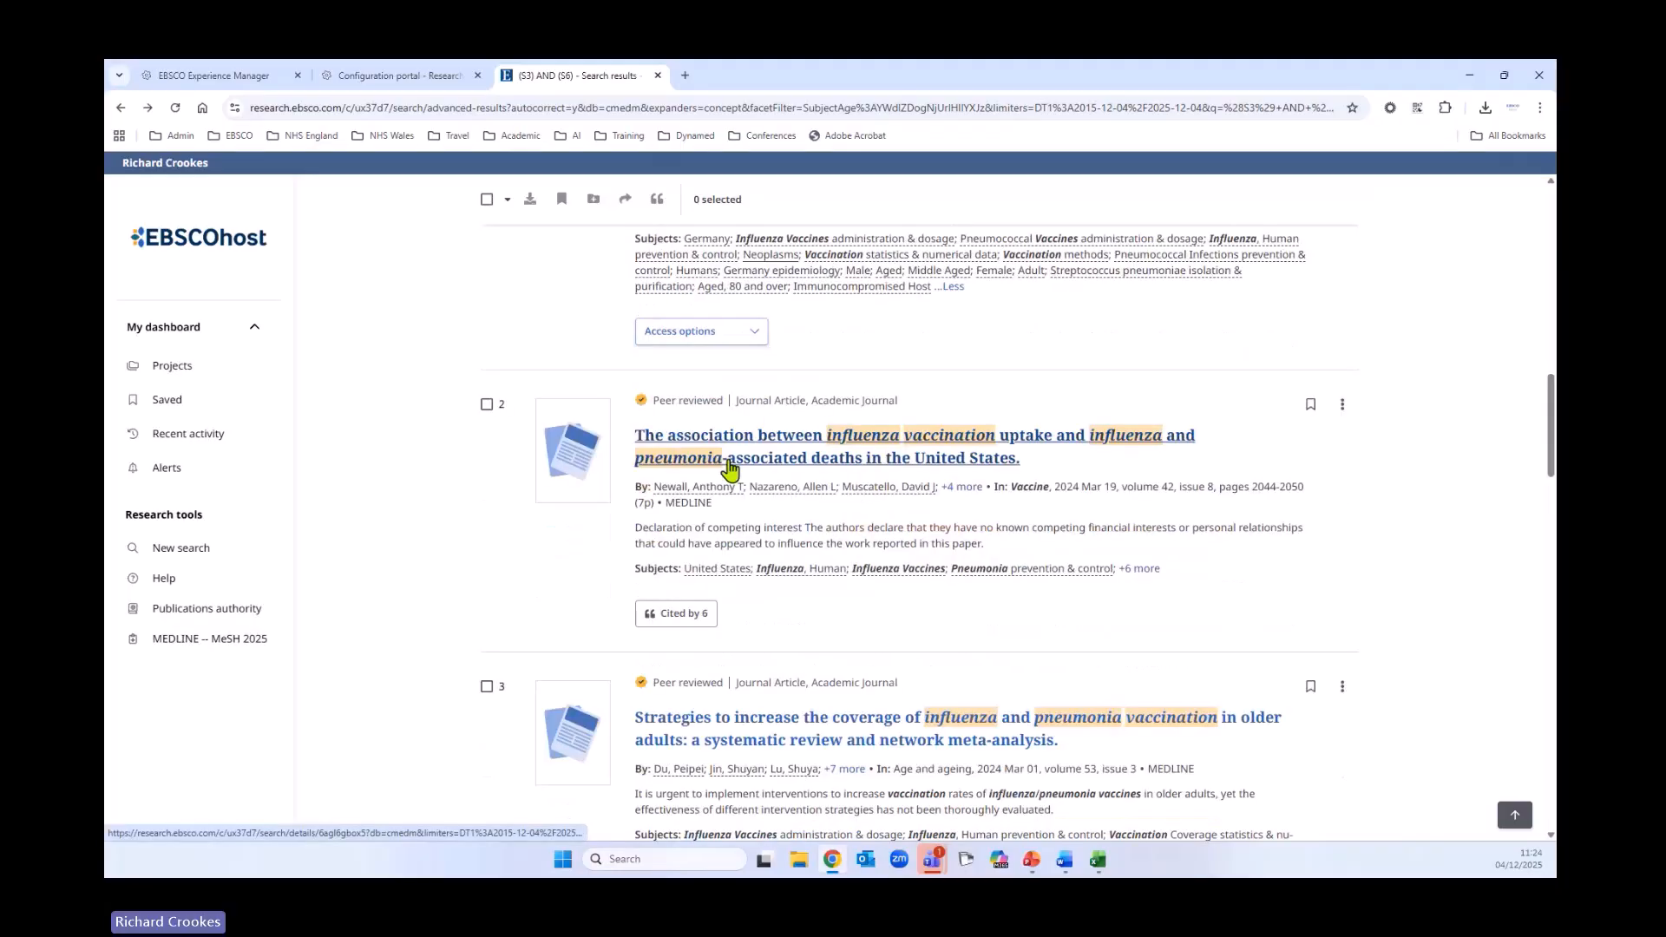
pyautogui.scroll(-5, 729, 469)
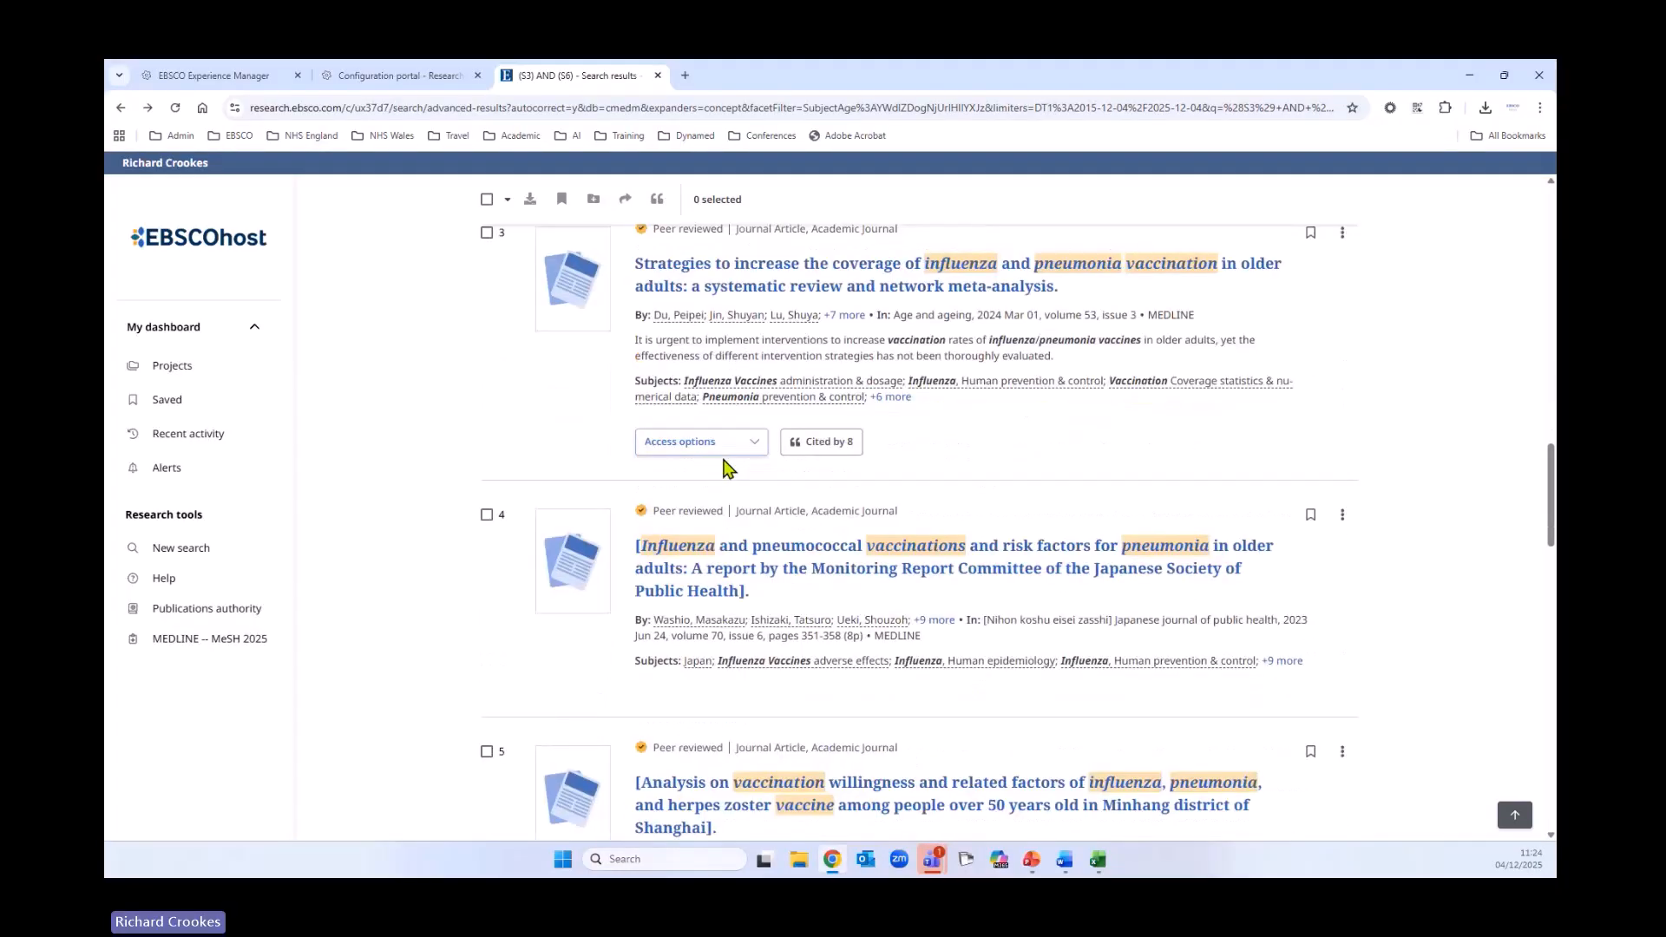
pyautogui.scroll(-2, 705, 479)
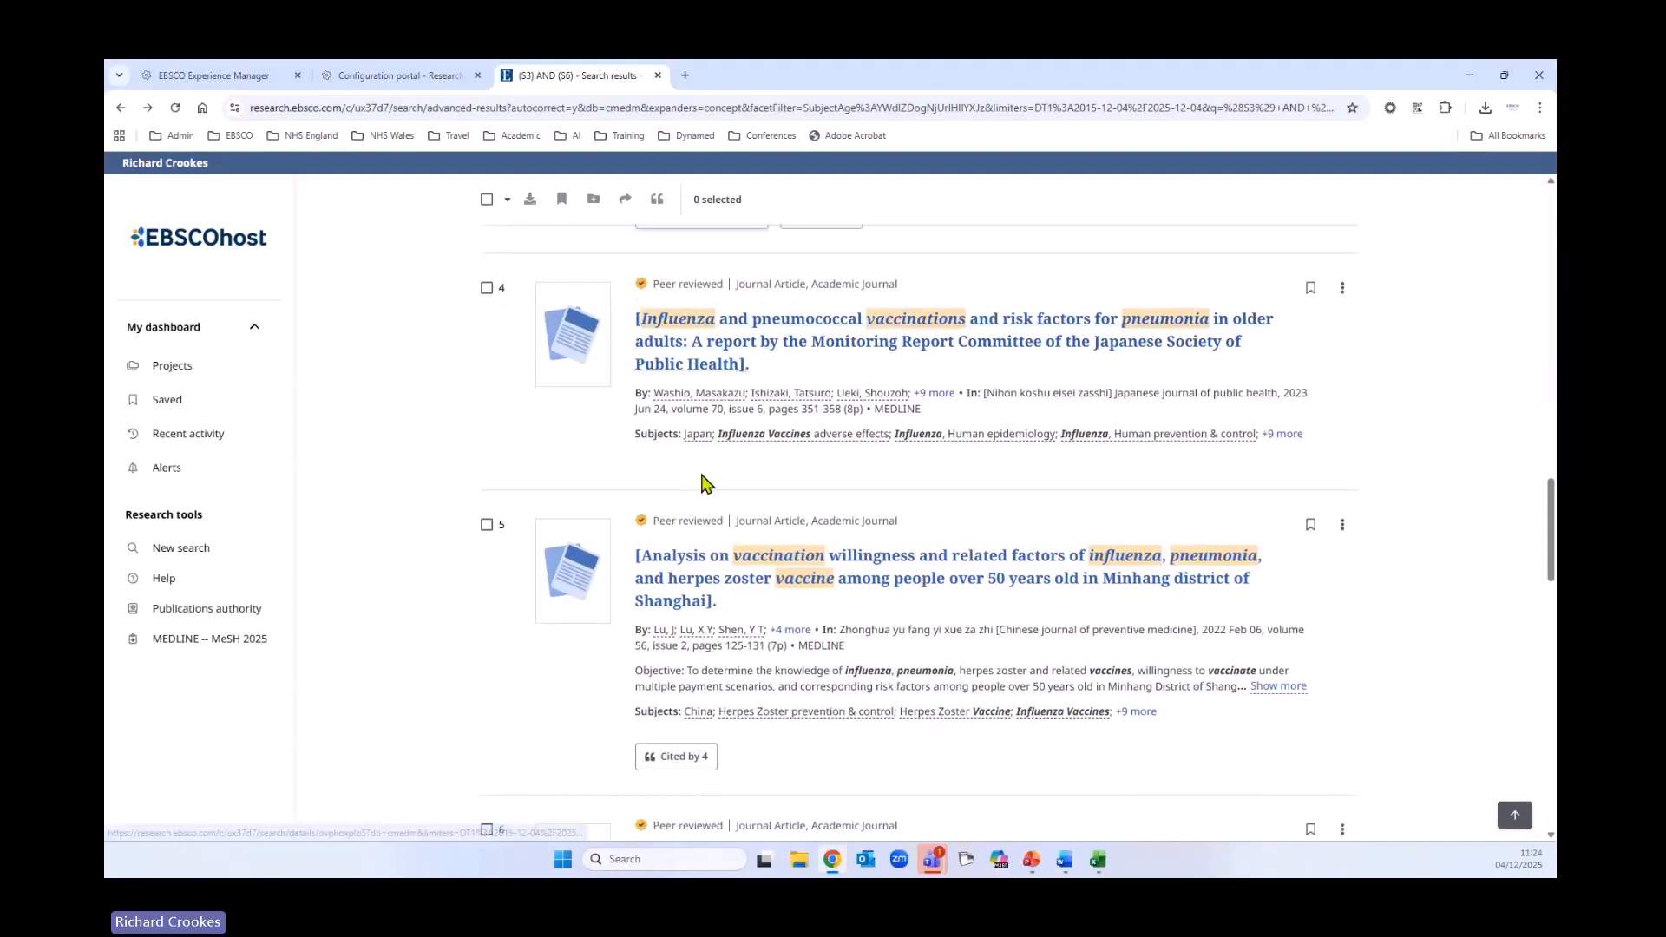
pyautogui.scroll(-2, 702, 483)
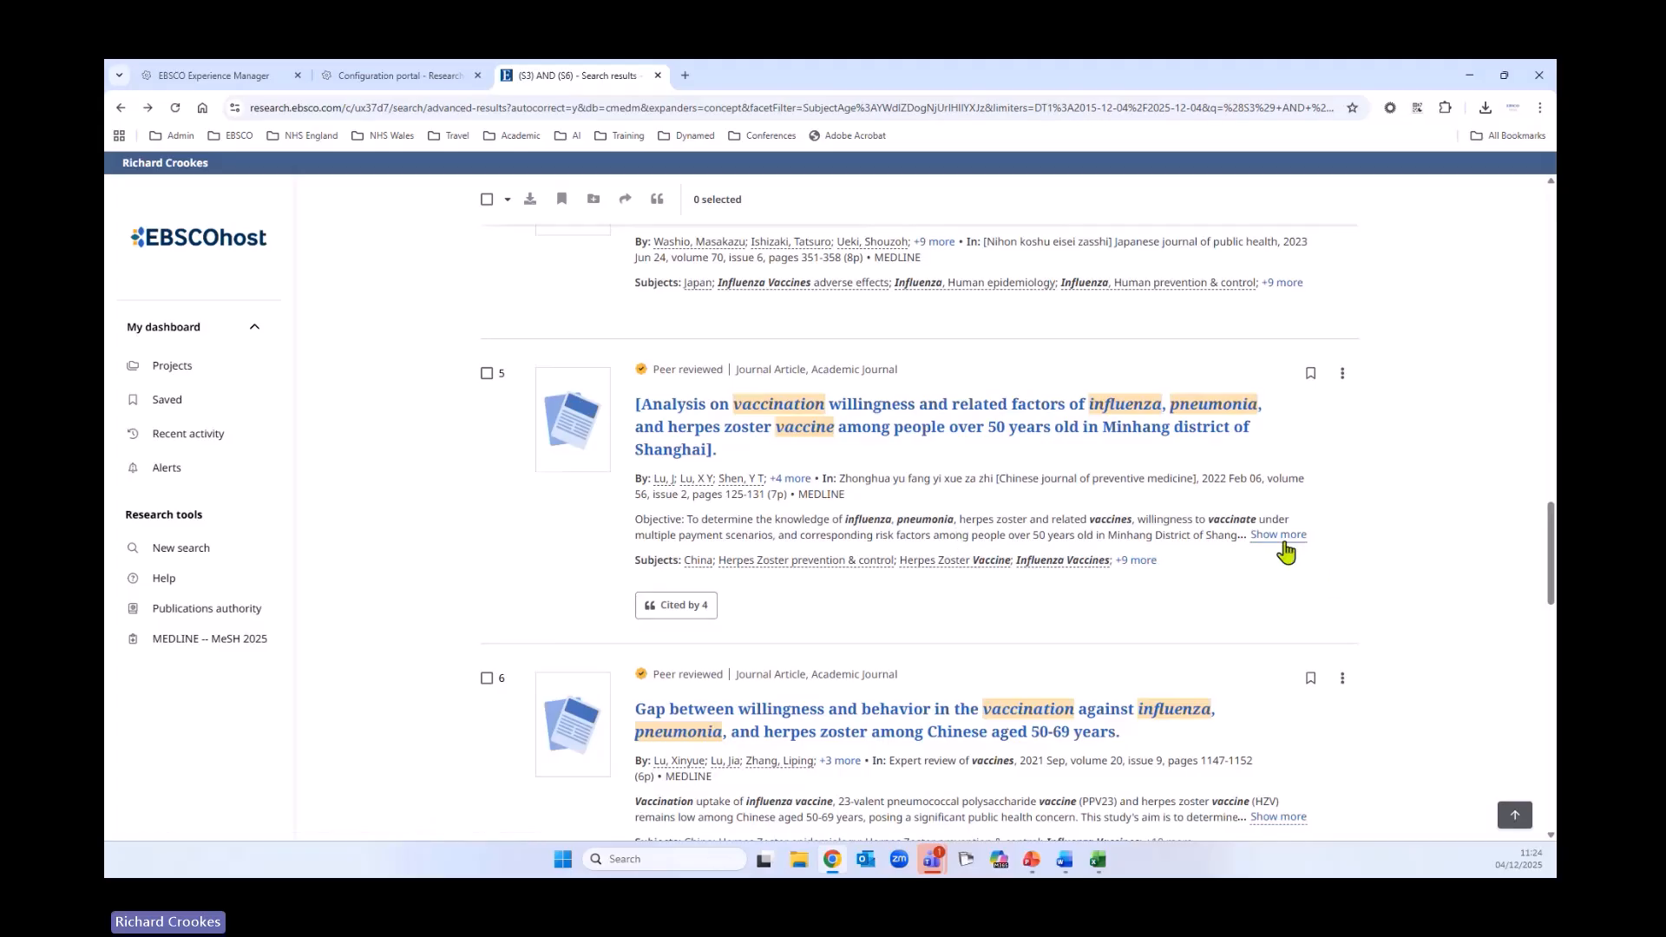
pyautogui.click(1281, 538)
pyautogui.scroll(-2, 883, 366)
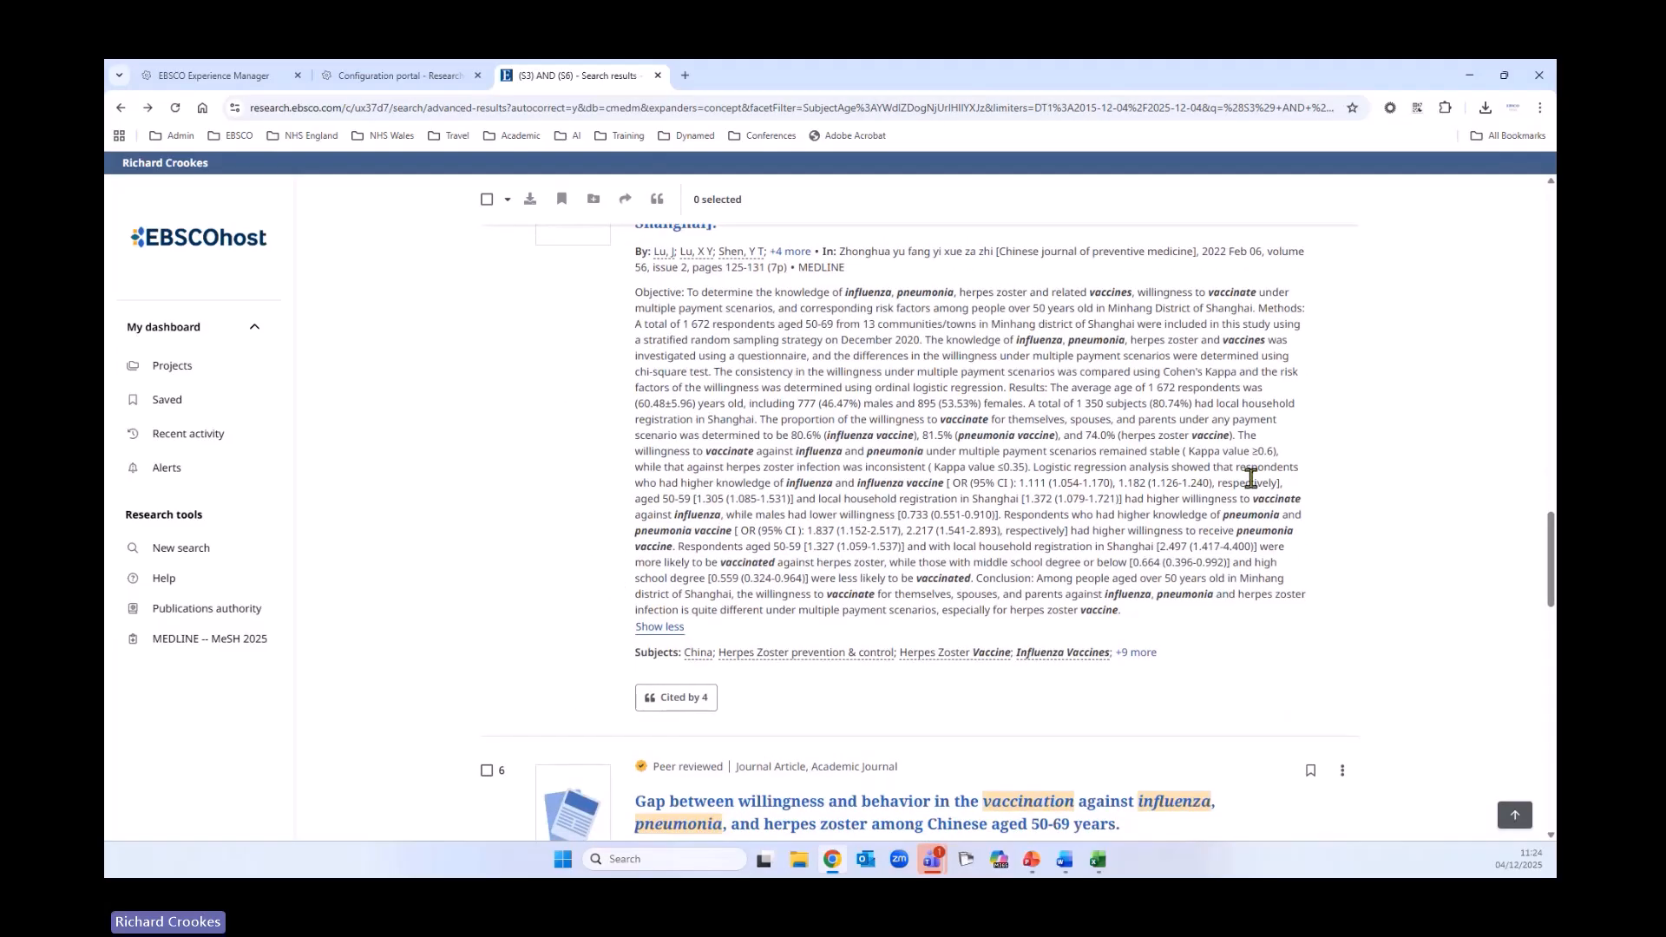
pyautogui.click(647, 628)
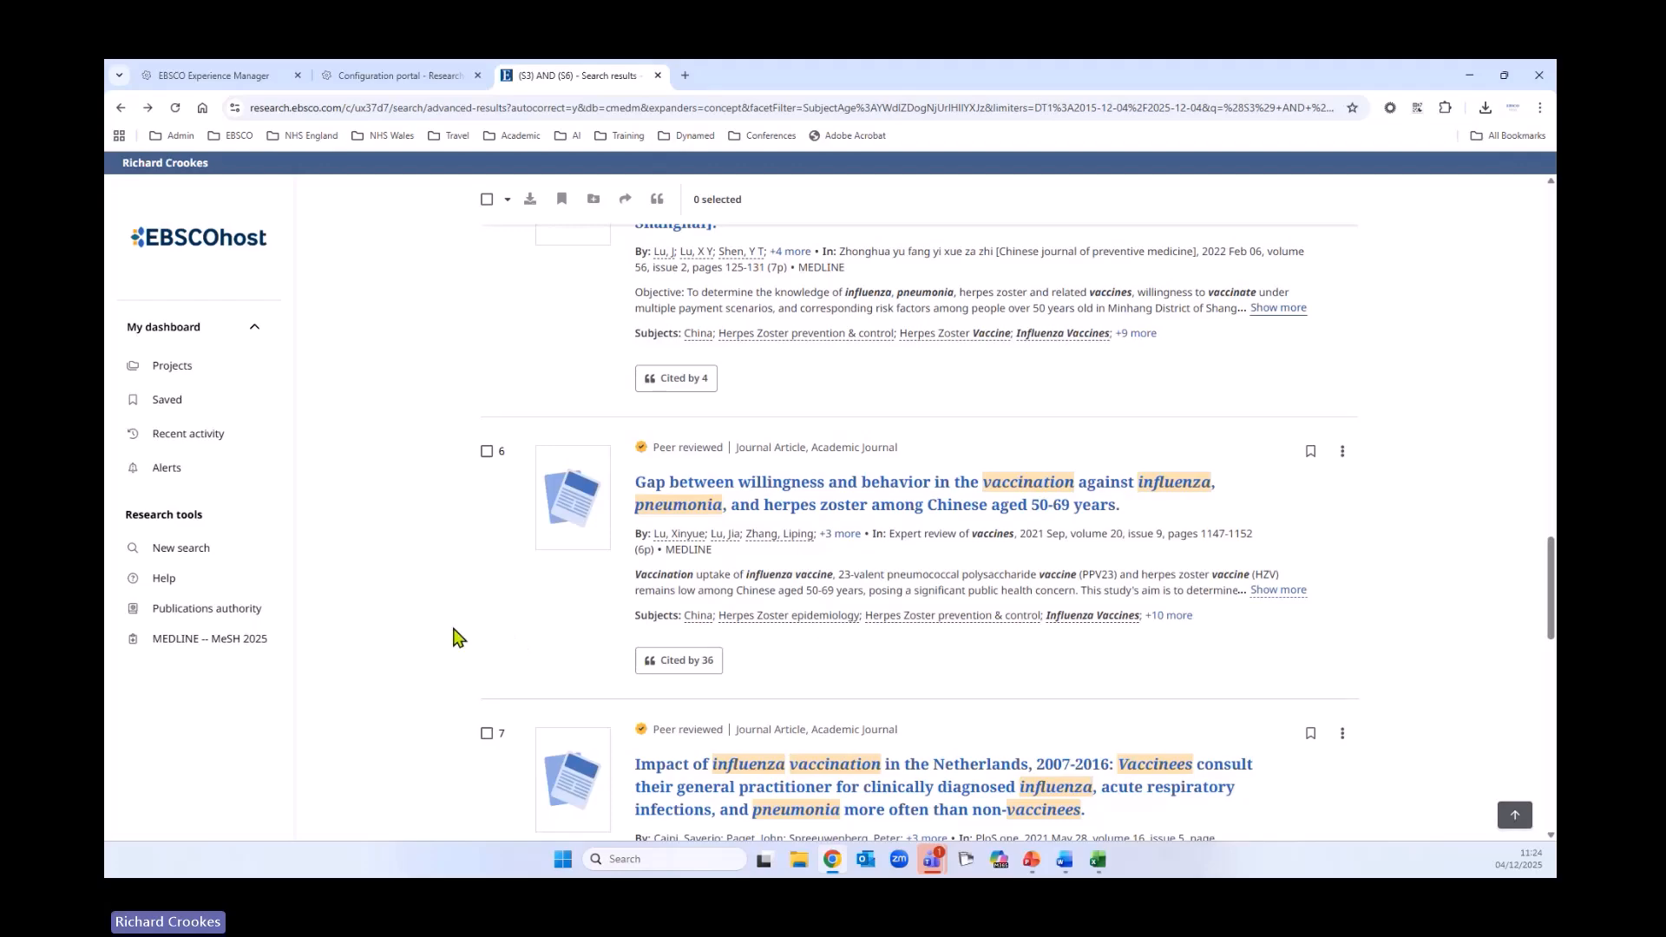
# Look through results 3 to 8 and examine their access options and cited-by links
pyautogui.scroll(-3, 402, 655)
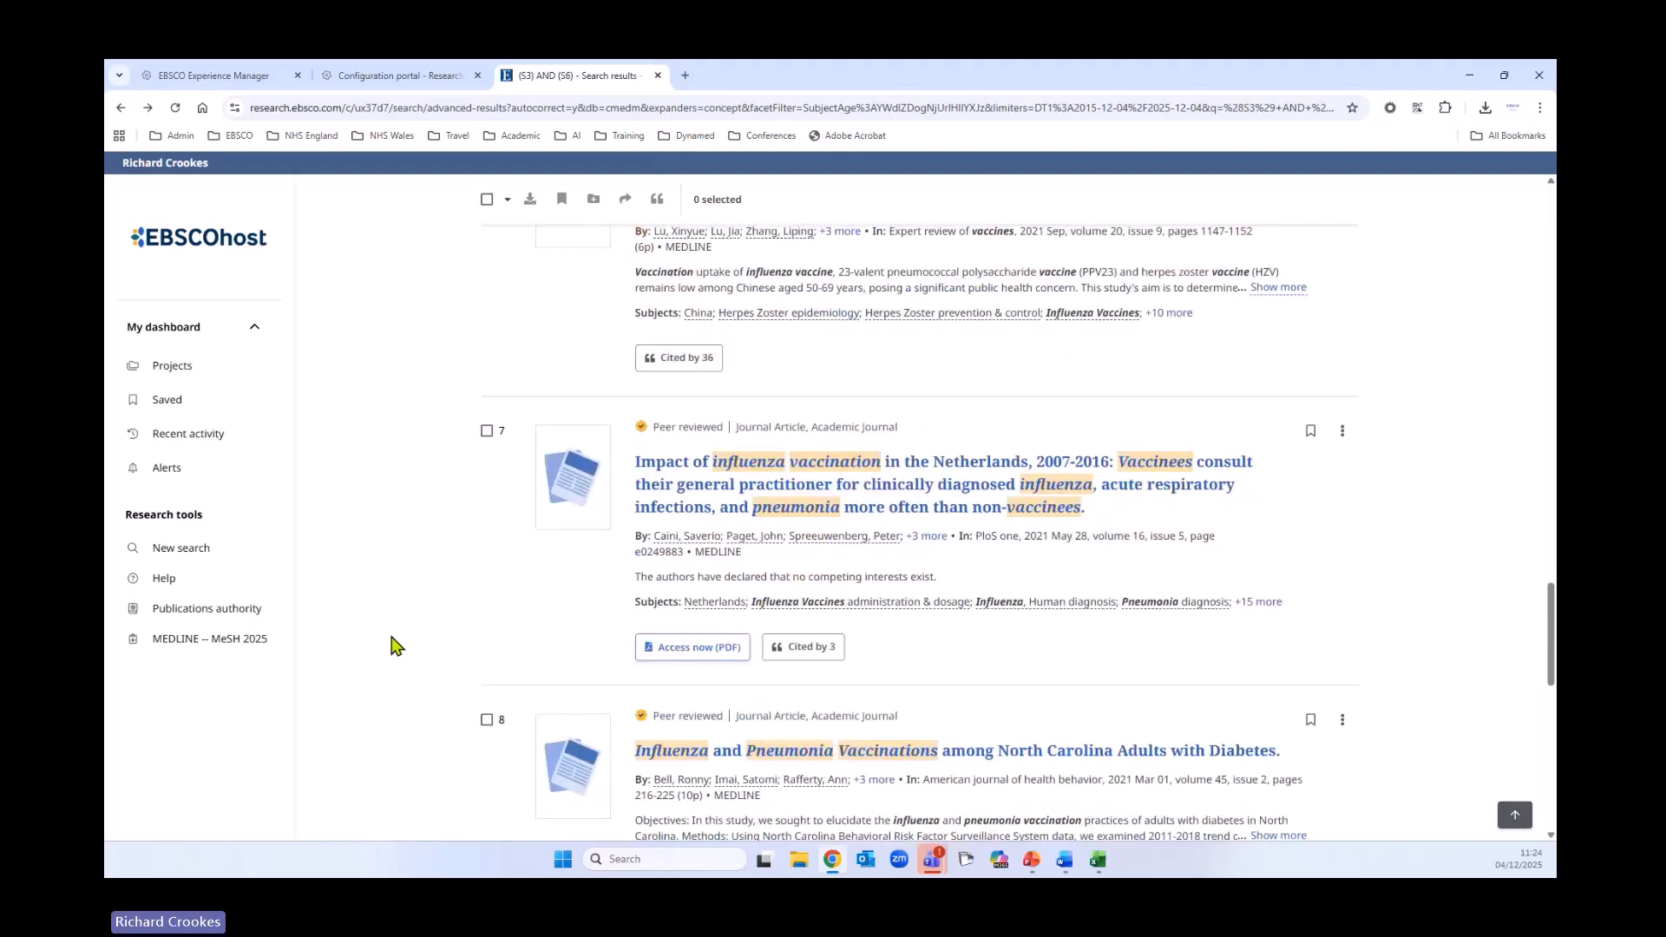
pyautogui.scroll(-2, 390, 646)
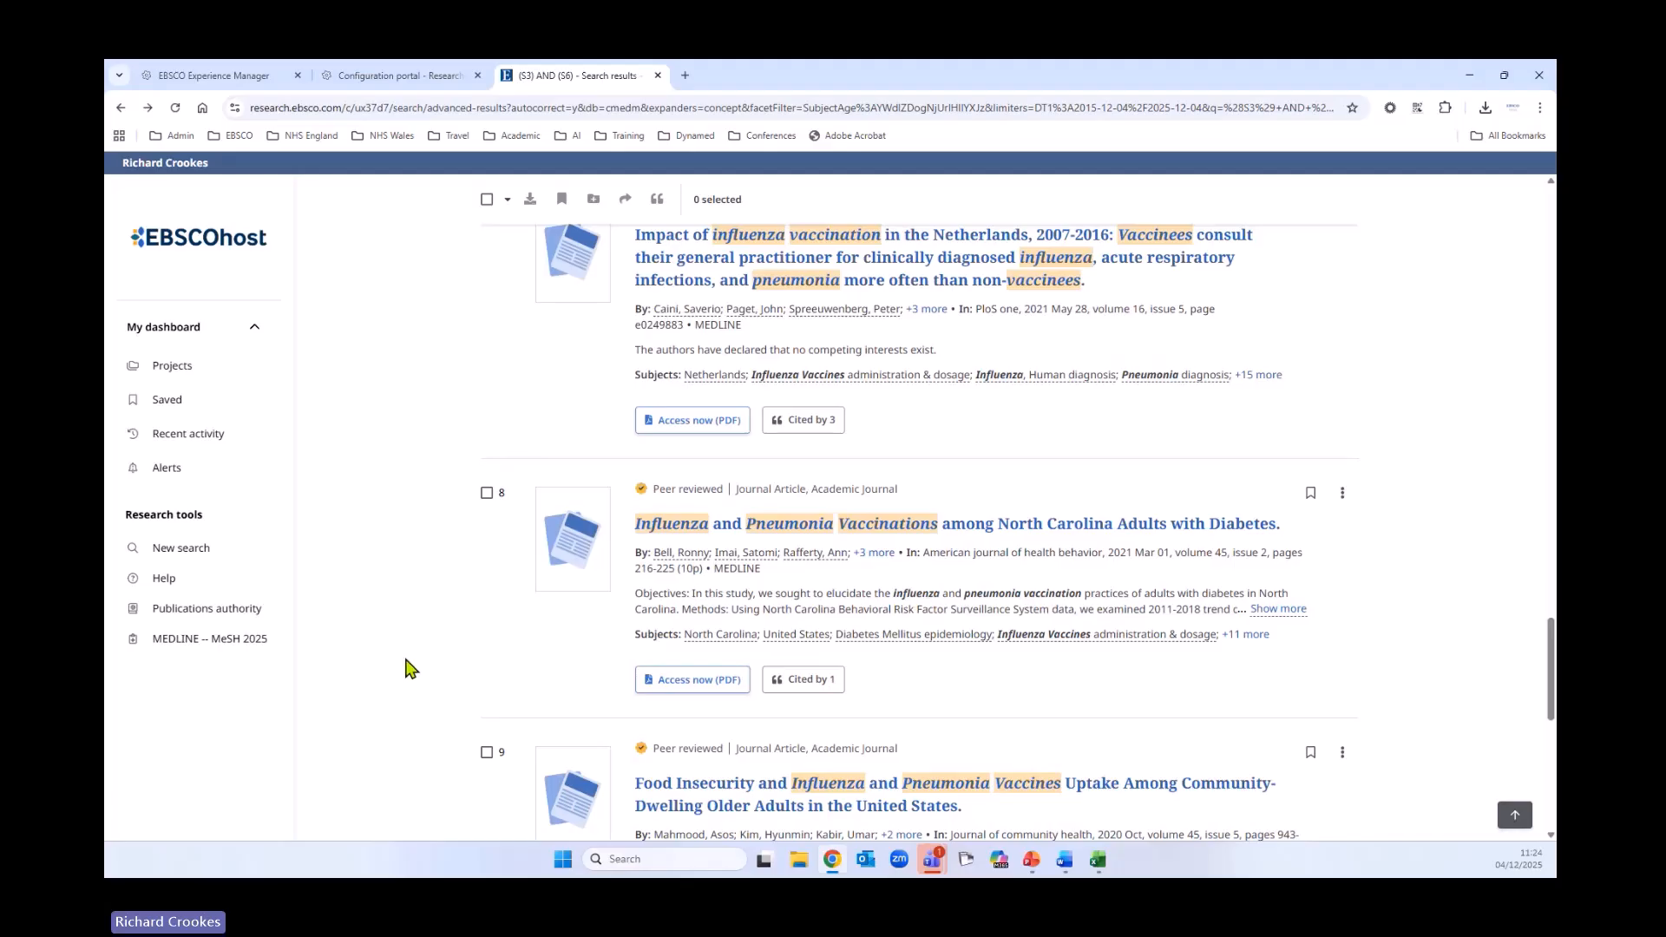
pyautogui.scroll(3, 409, 663)
pyautogui.scroll(1, 409, 665)
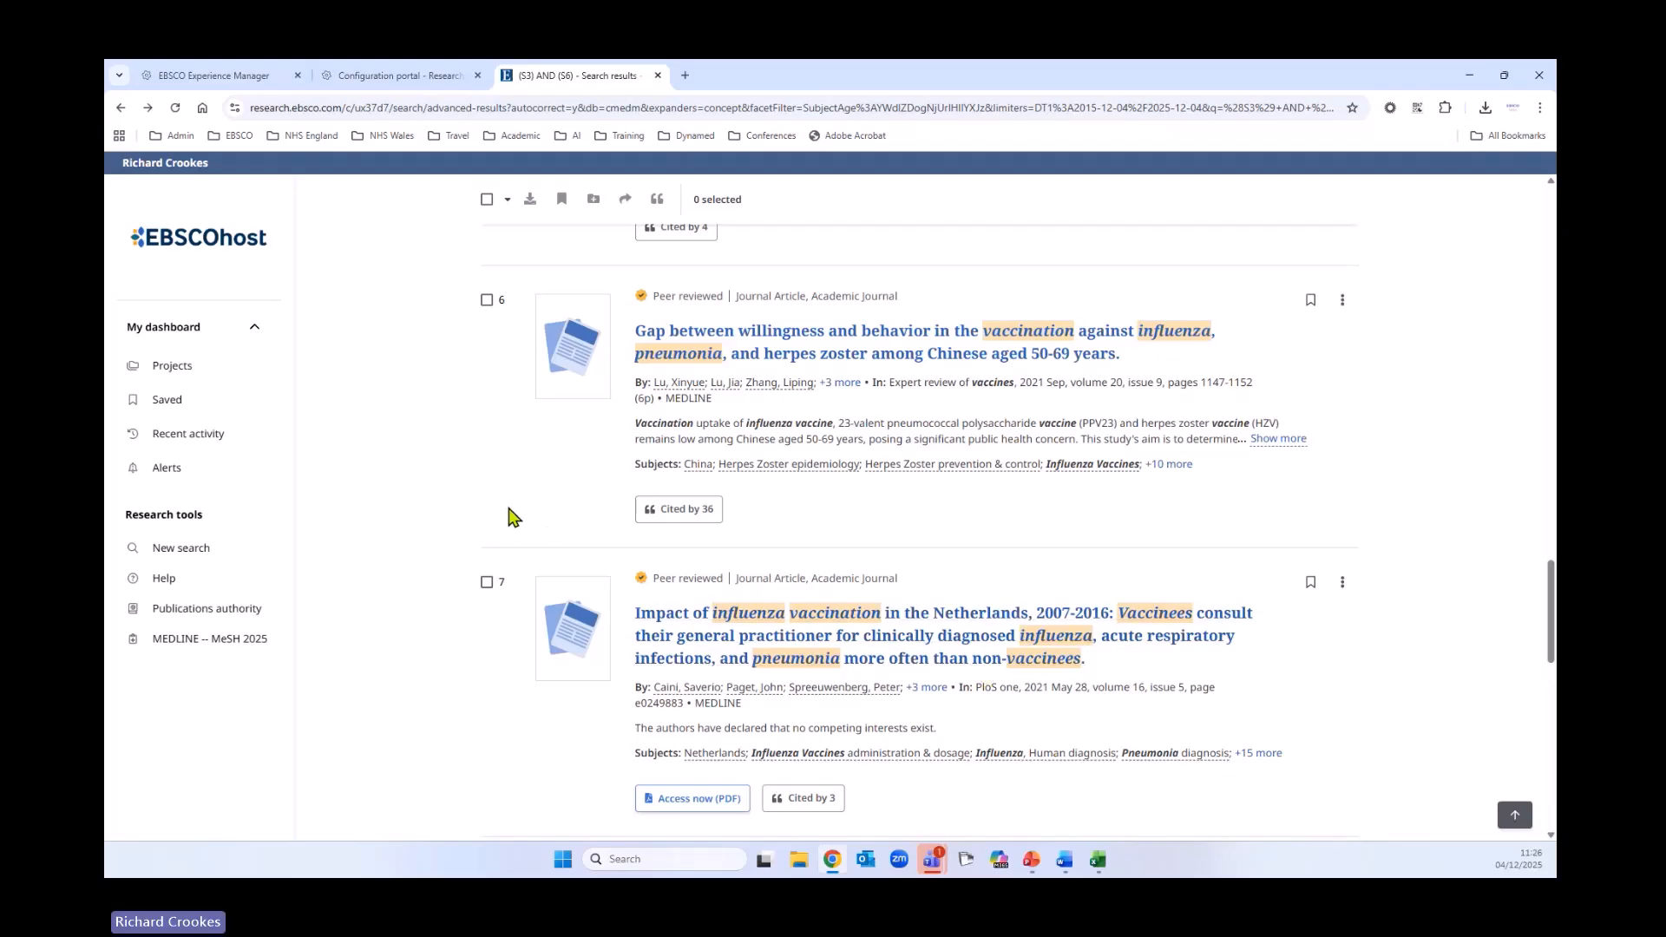
pyautogui.scroll(-2, 534, 479)
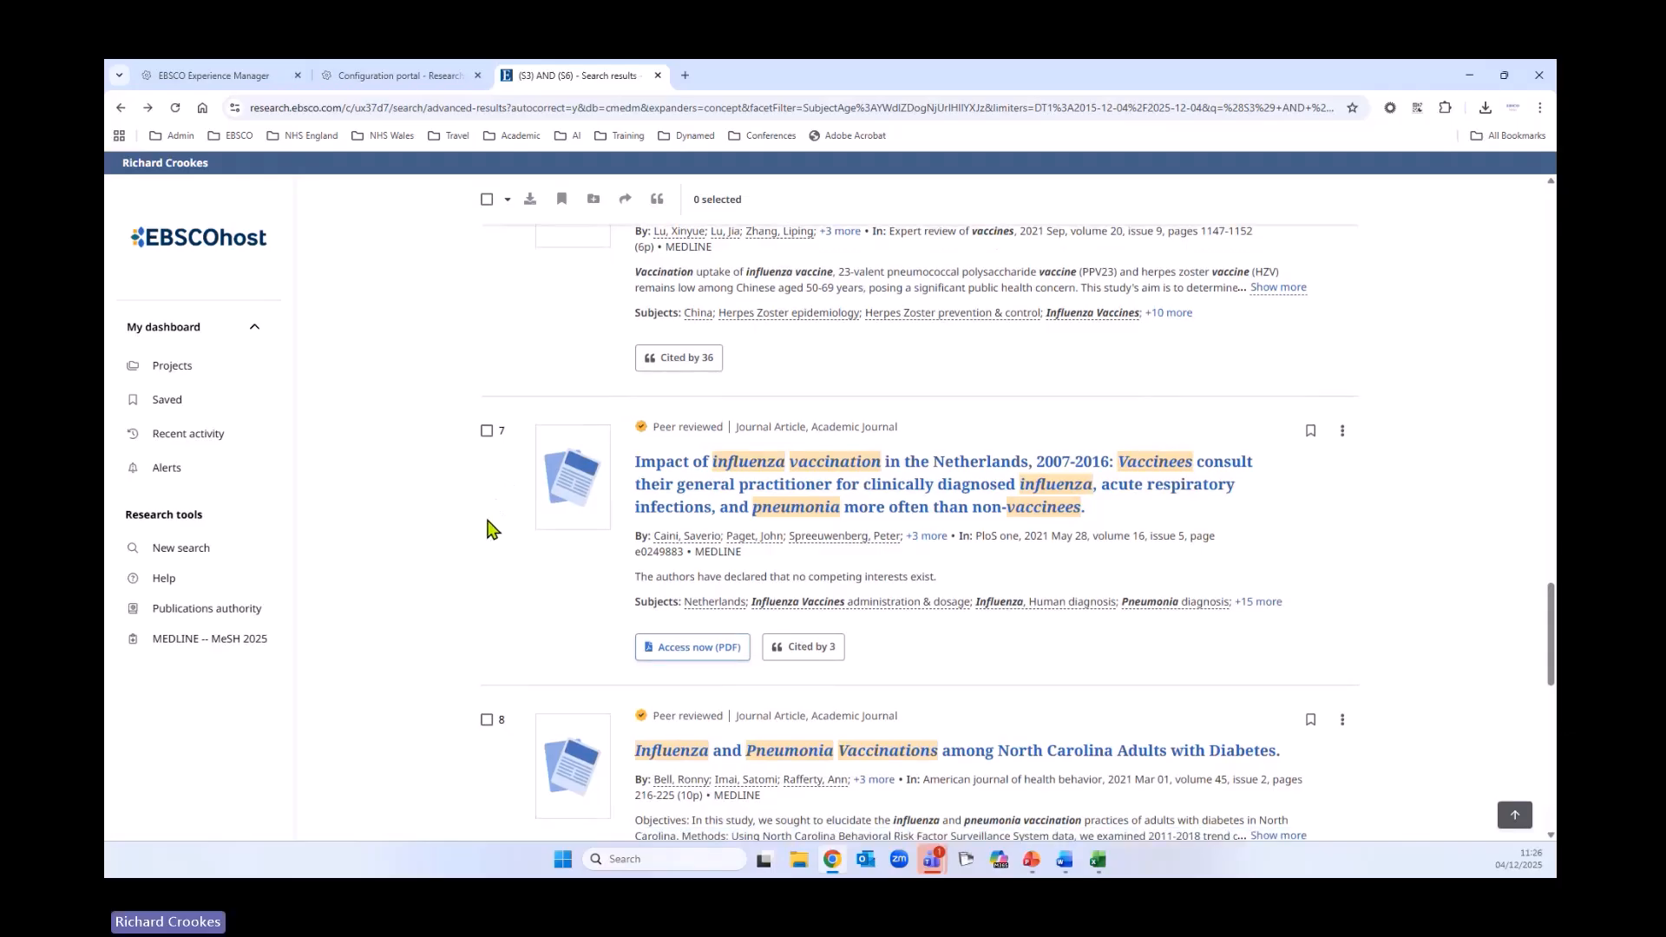
pyautogui.scroll(3, 478, 531)
pyautogui.scroll(3, 478, 531)
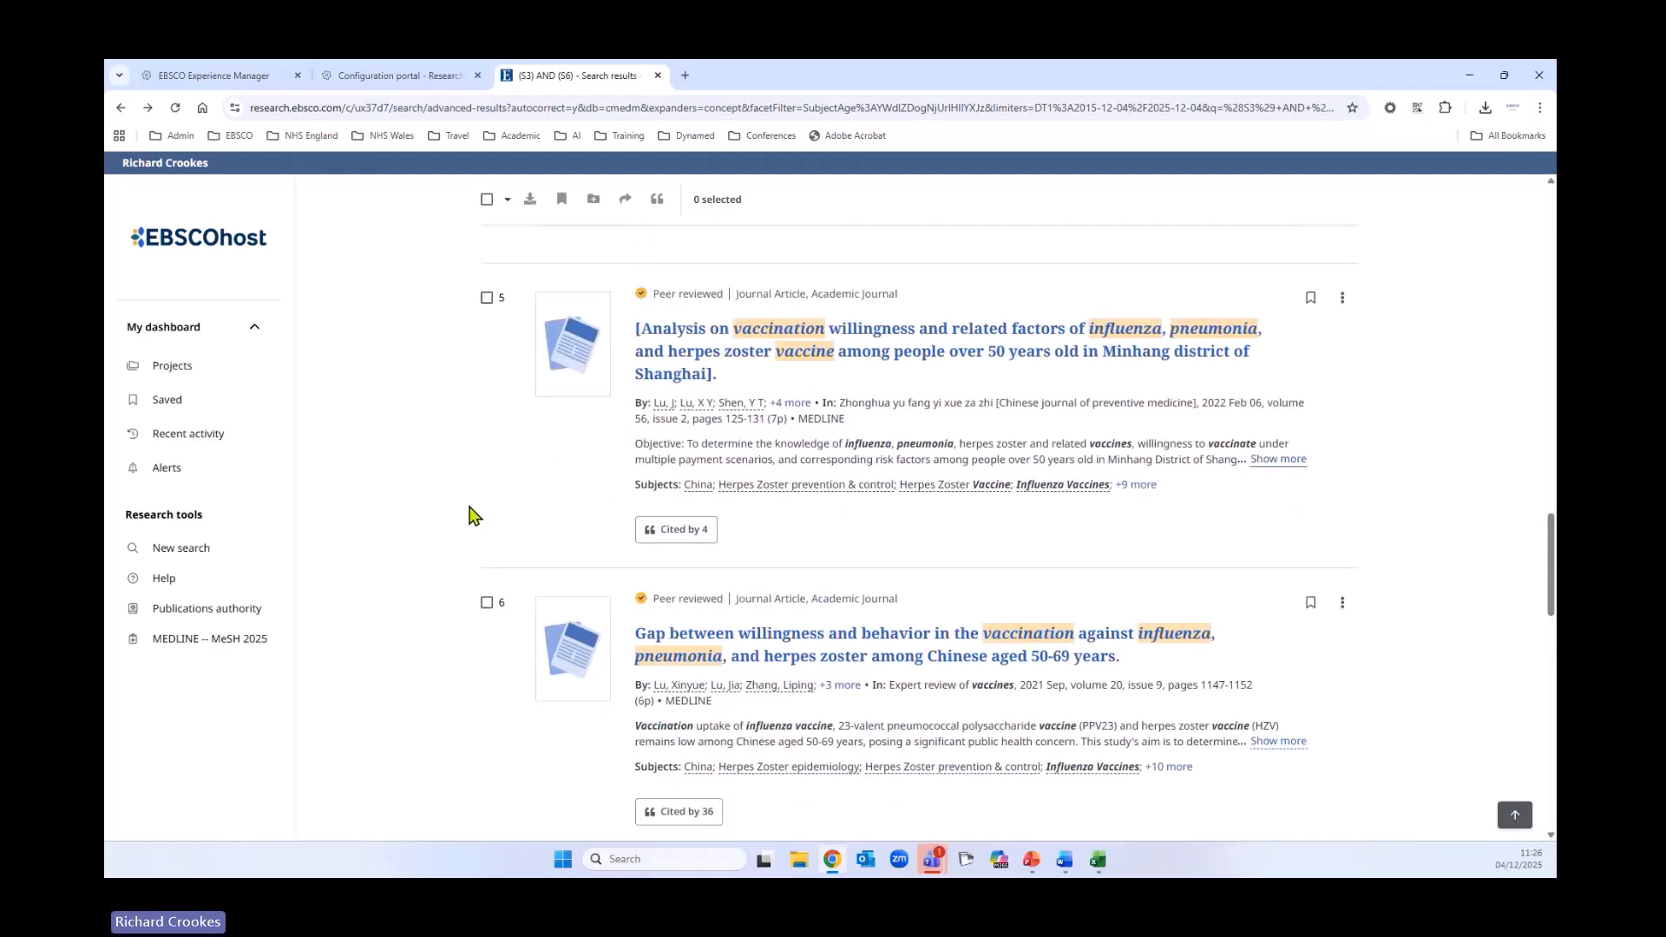
pyautogui.scroll(-1, 468, 516)
pyautogui.scroll(2, 468, 516)
pyautogui.scroll(3, 467, 514)
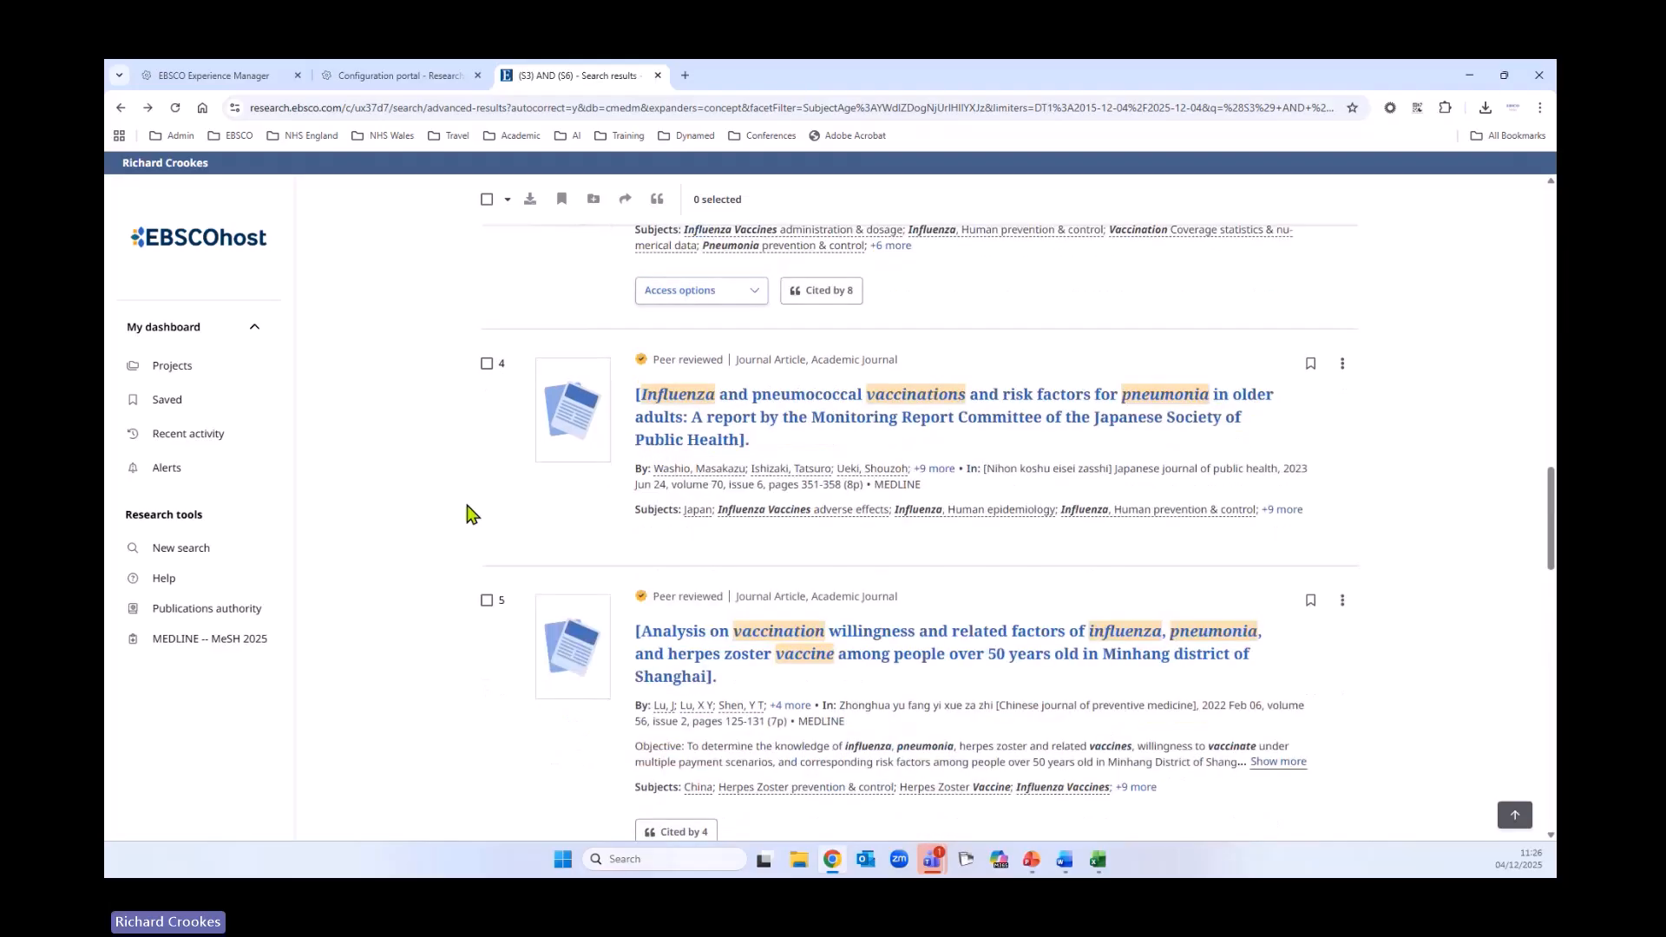
pyautogui.scroll(2, 467, 513)
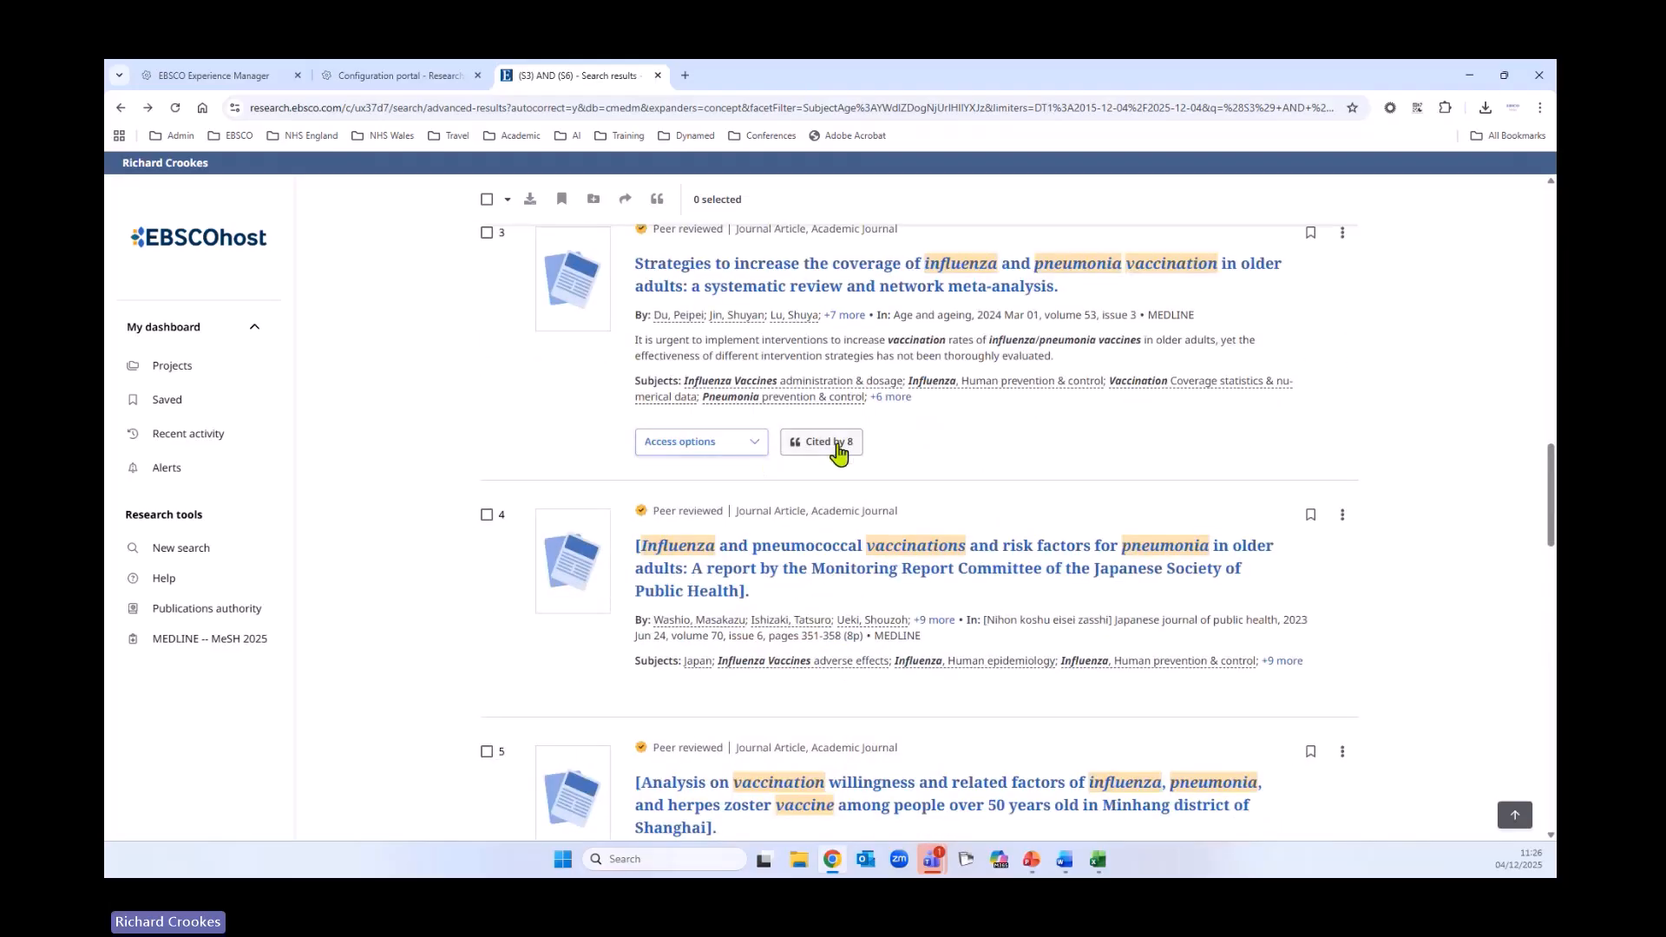
pyautogui.scroll(-6, 451, 524)
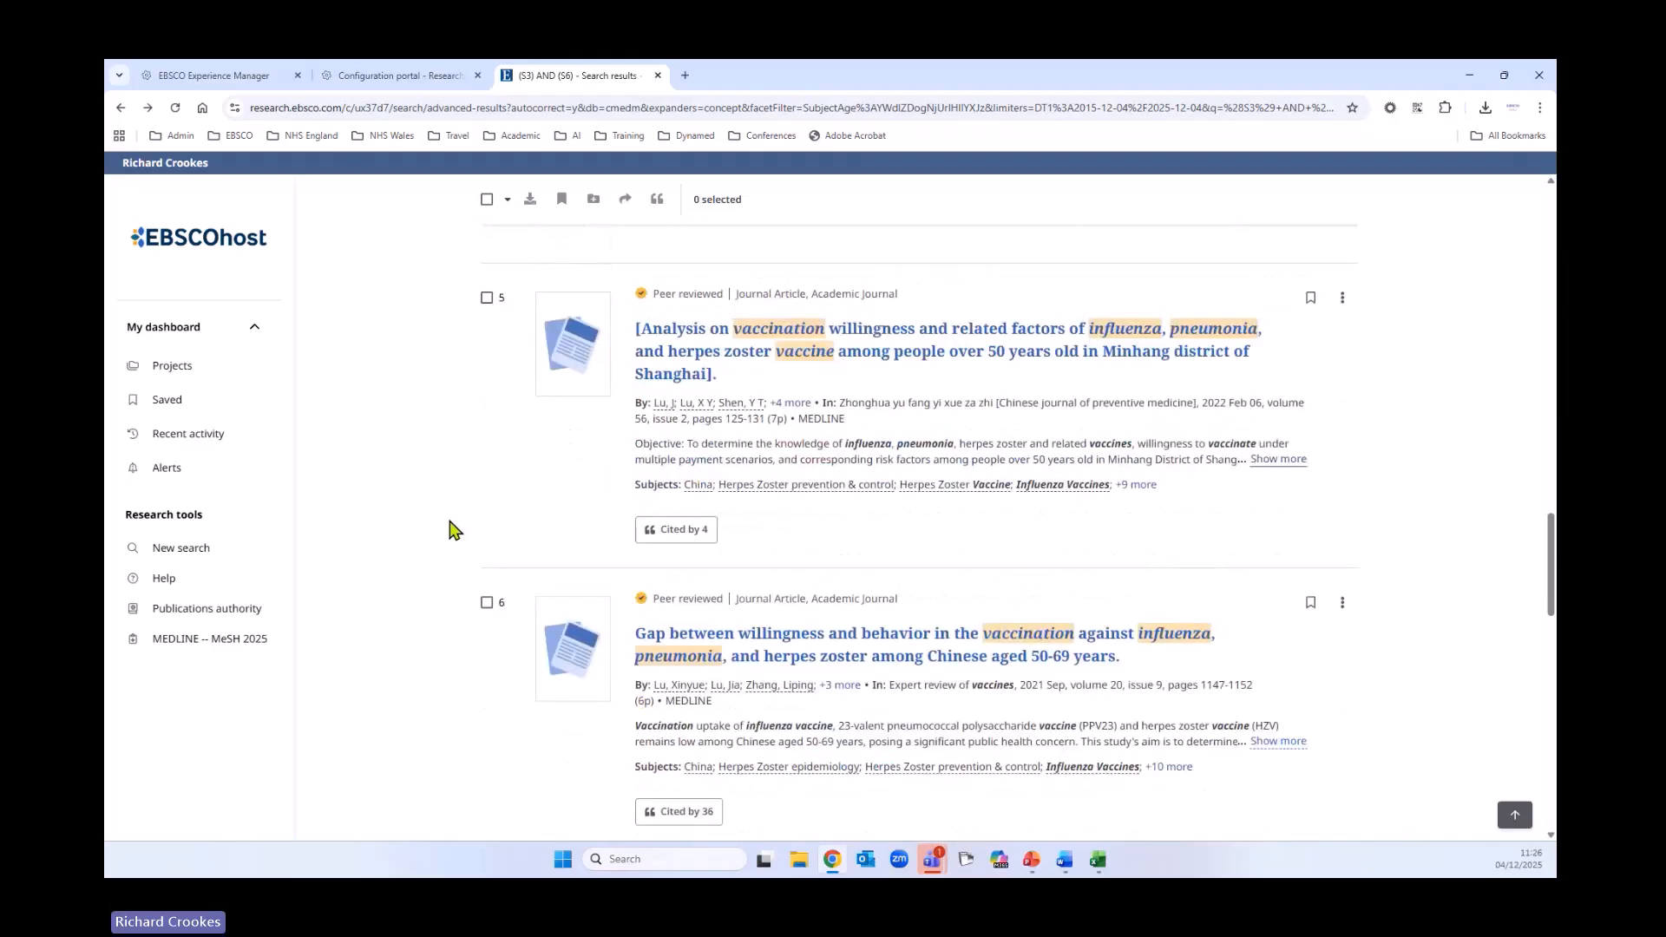
# View the articles citing the sixth result, sort them by Published date newest, and close the list after looking through it
pyautogui.scroll(-2, 425, 508)
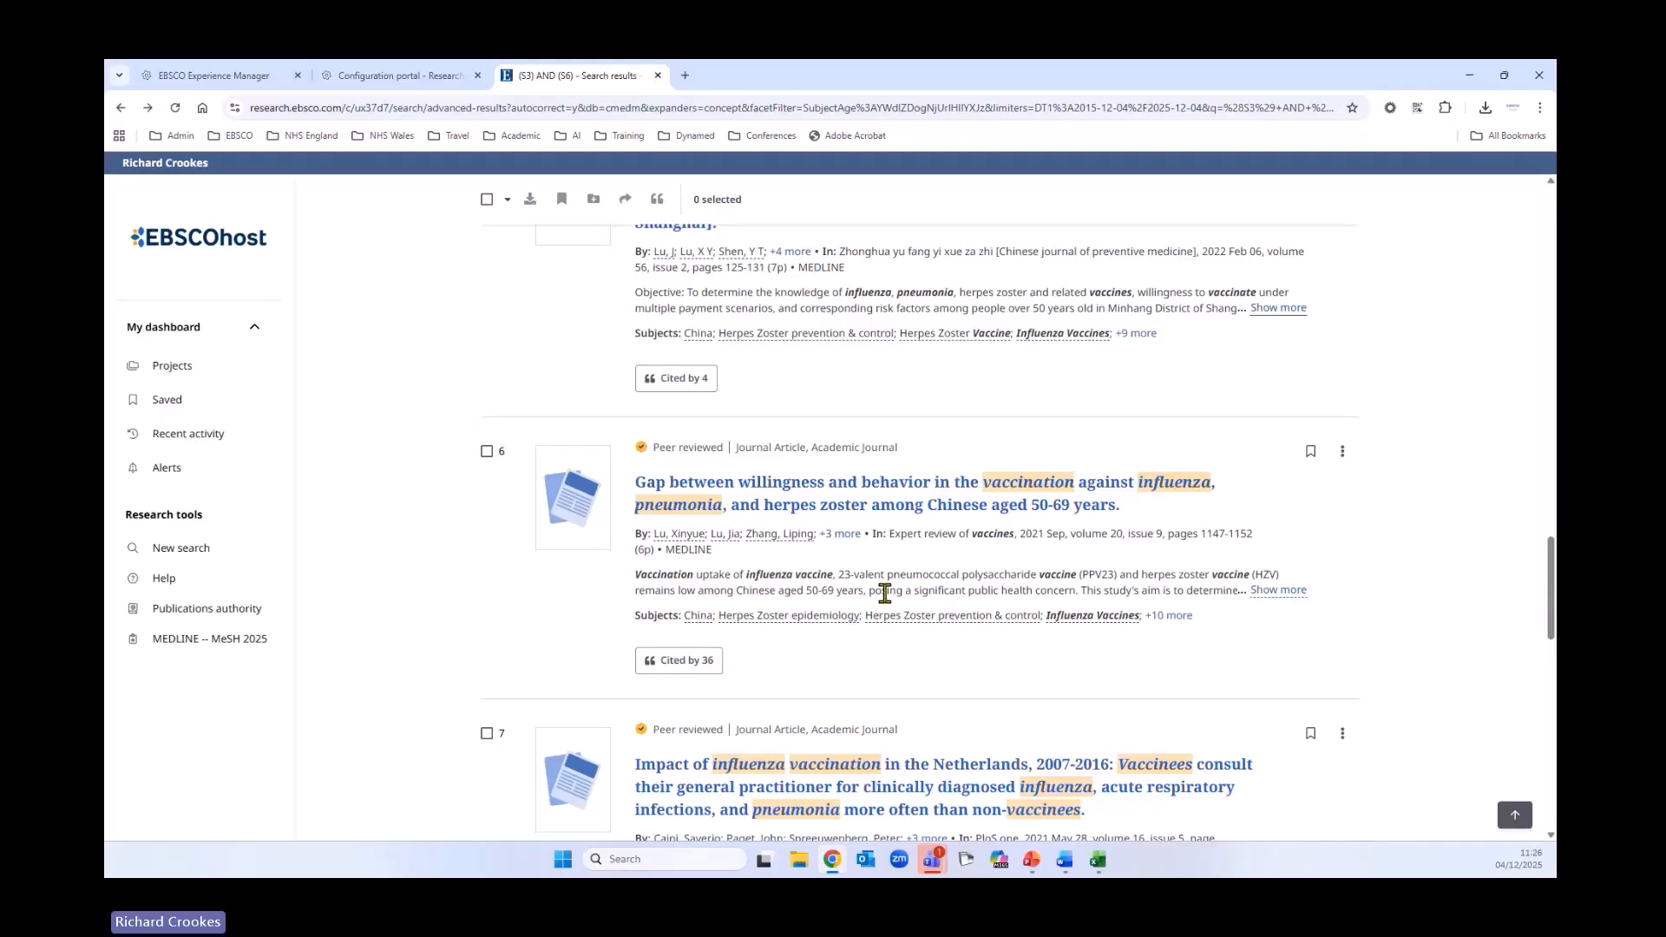
pyautogui.scroll(-1, 884, 592)
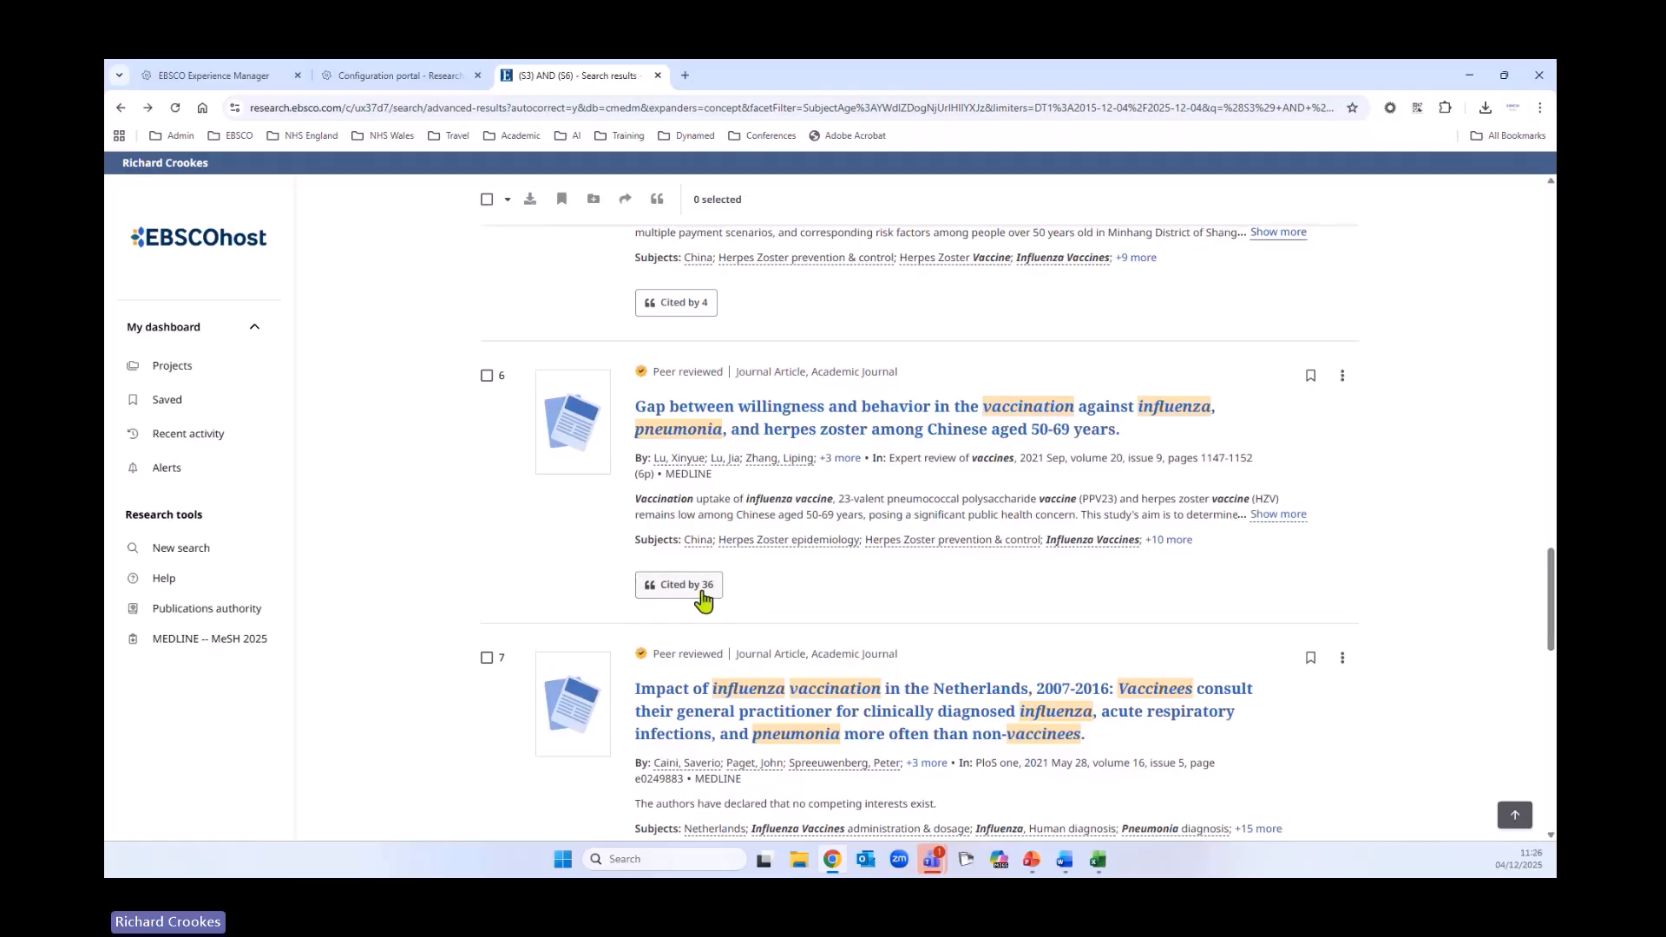
pyautogui.click(703, 595)
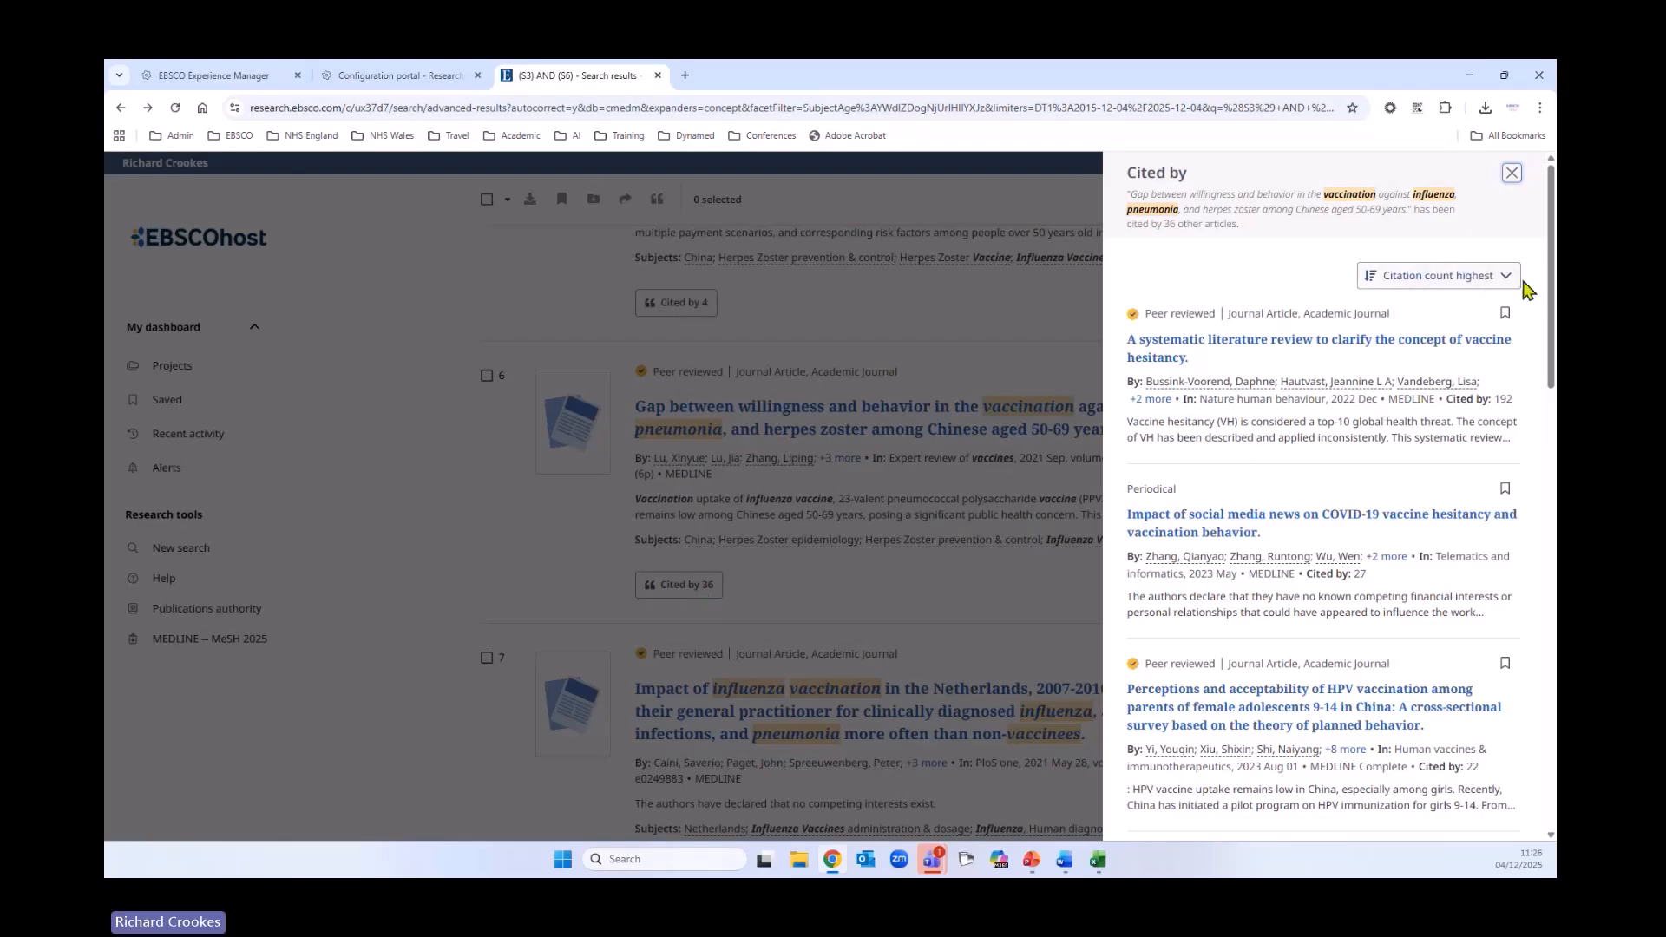
pyautogui.click(1446, 282)
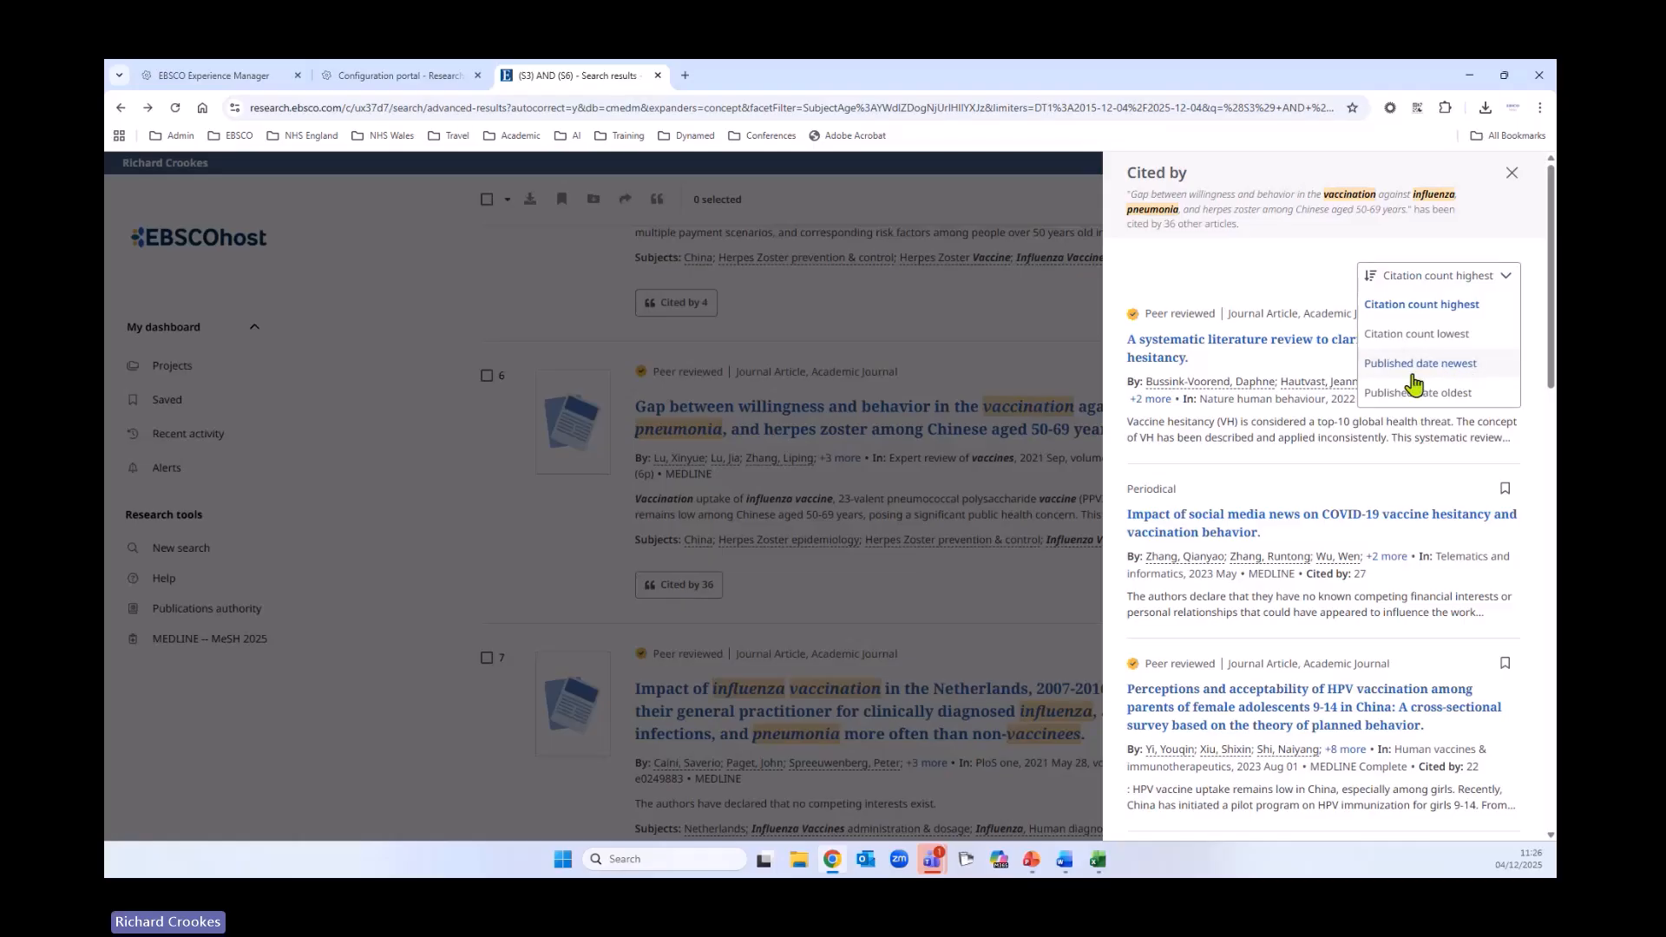
pyautogui.click(1432, 371)
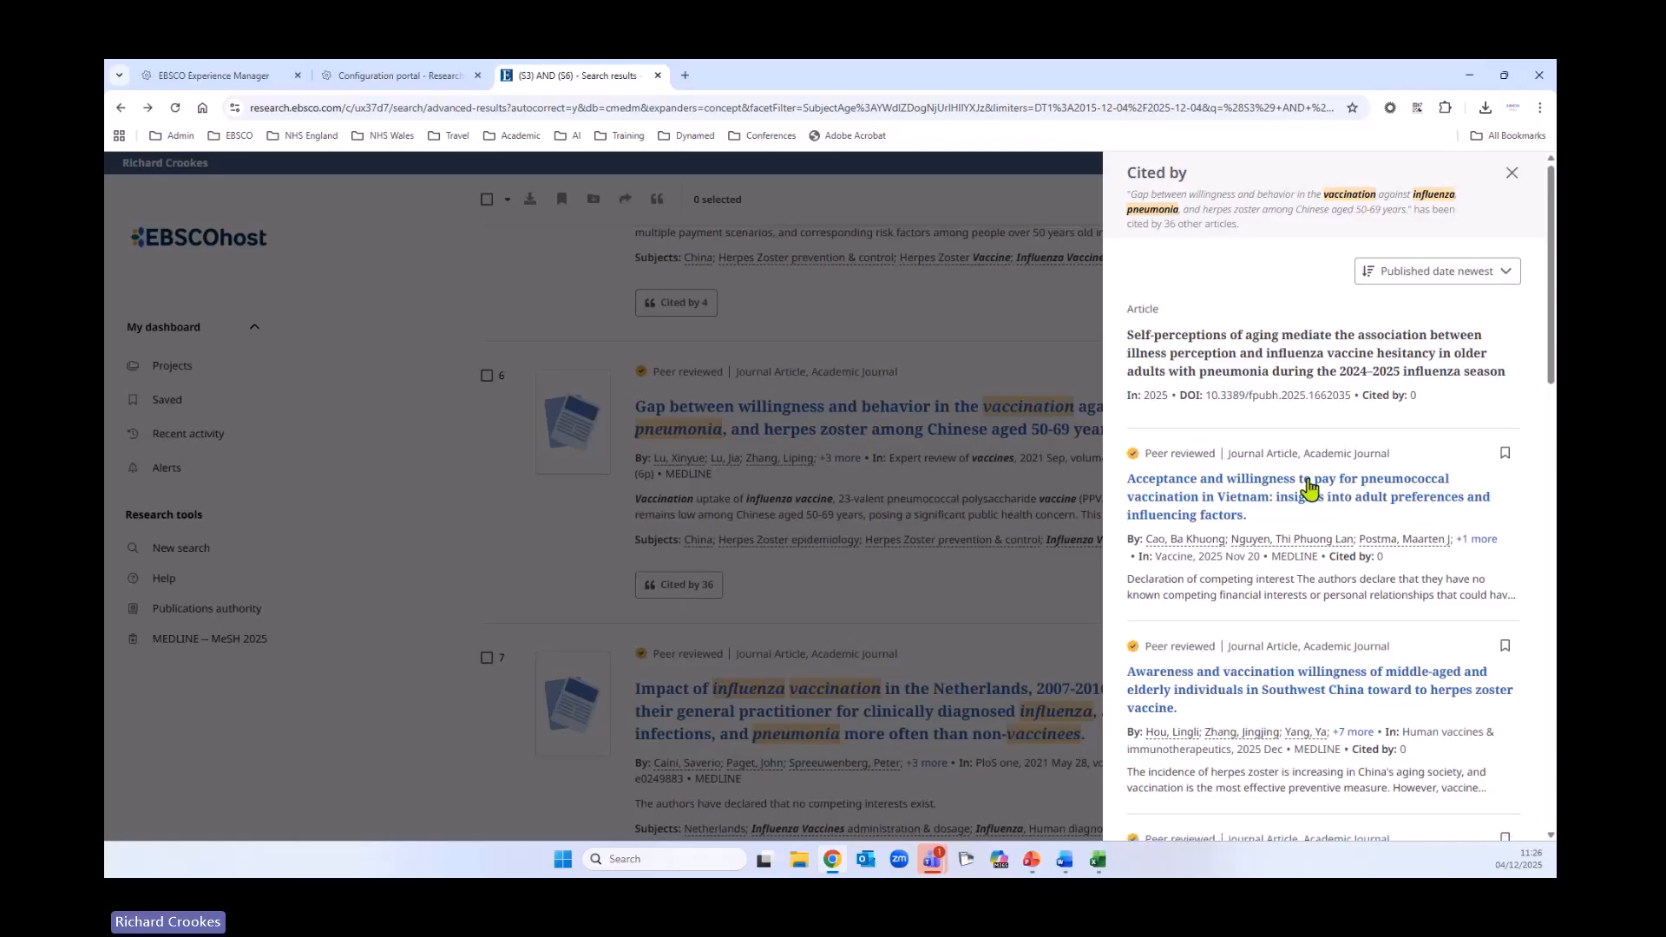
pyautogui.scroll(-5, 1308, 488)
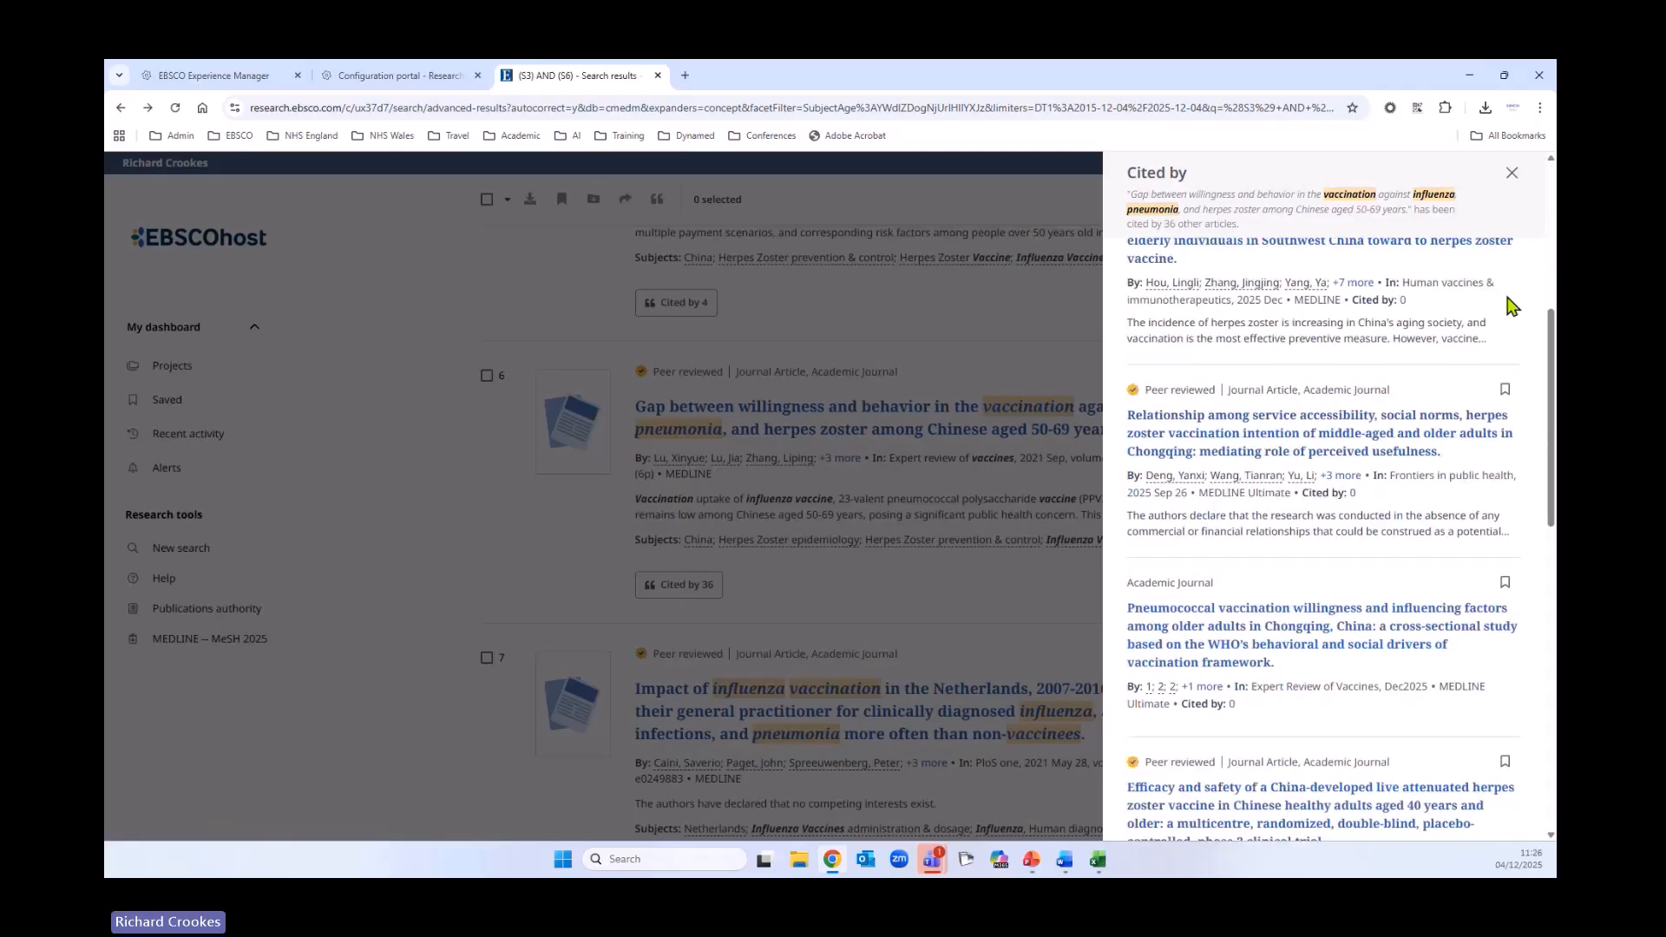
pyautogui.scroll(-2, 1266, 486)
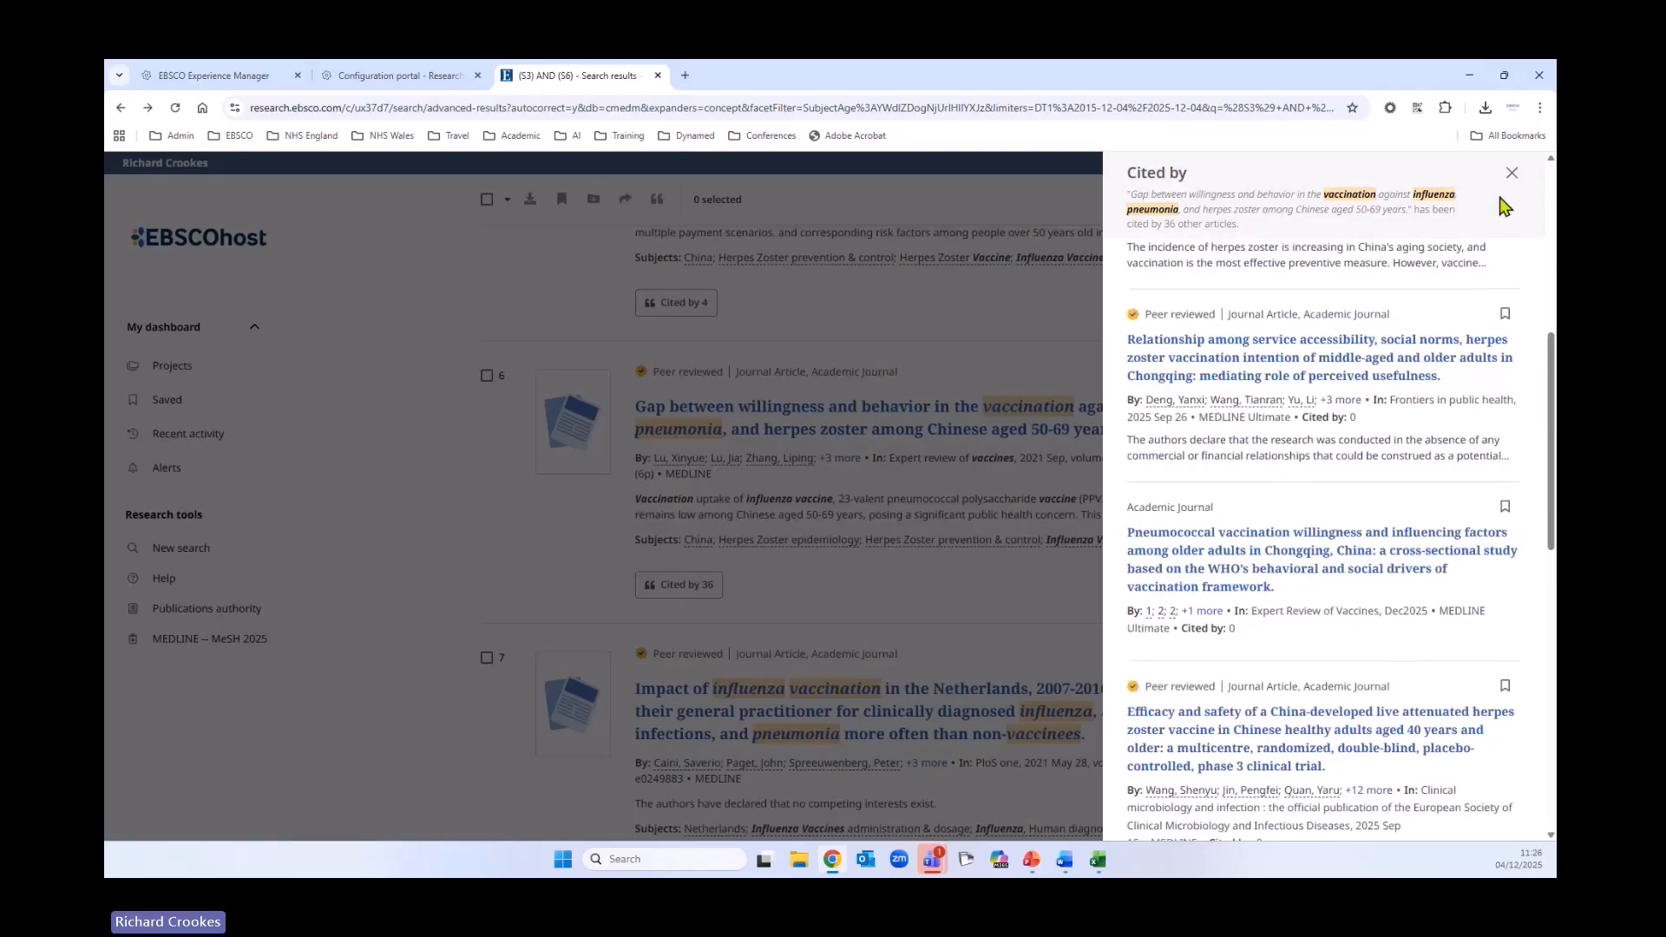
pyautogui.click(1511, 174)
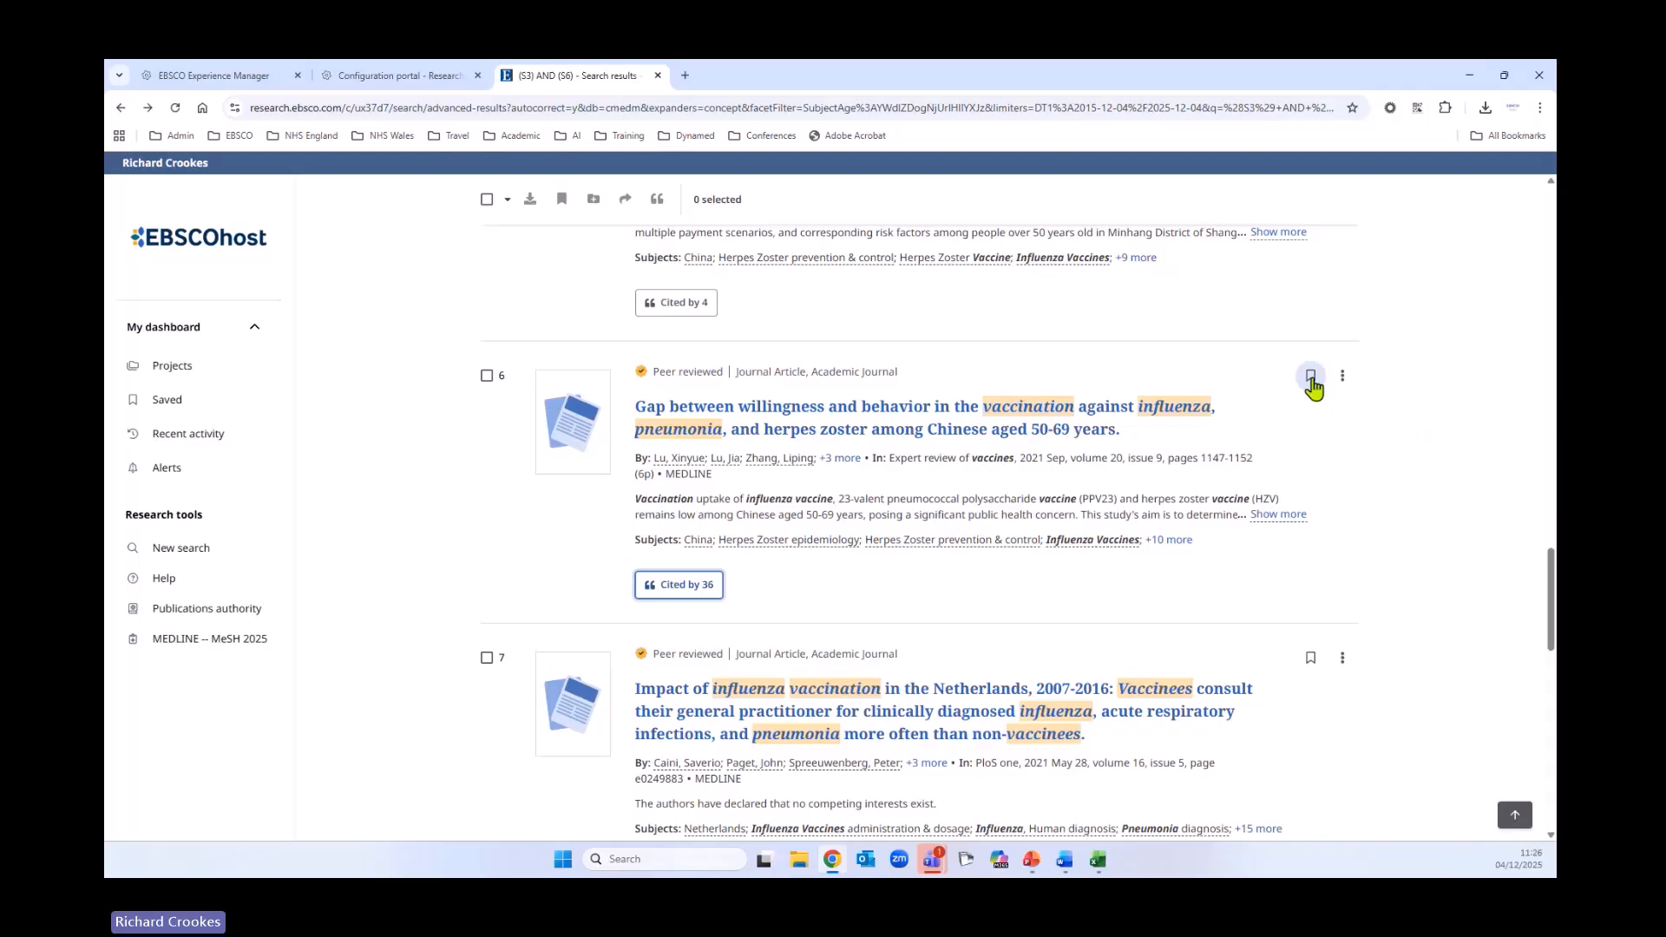
# Save the sixth and seventh results to the dashboard individually
pyautogui.click(1310, 376)
pyautogui.click(1310, 657)
pyautogui.scroll(-3, 1275, 694)
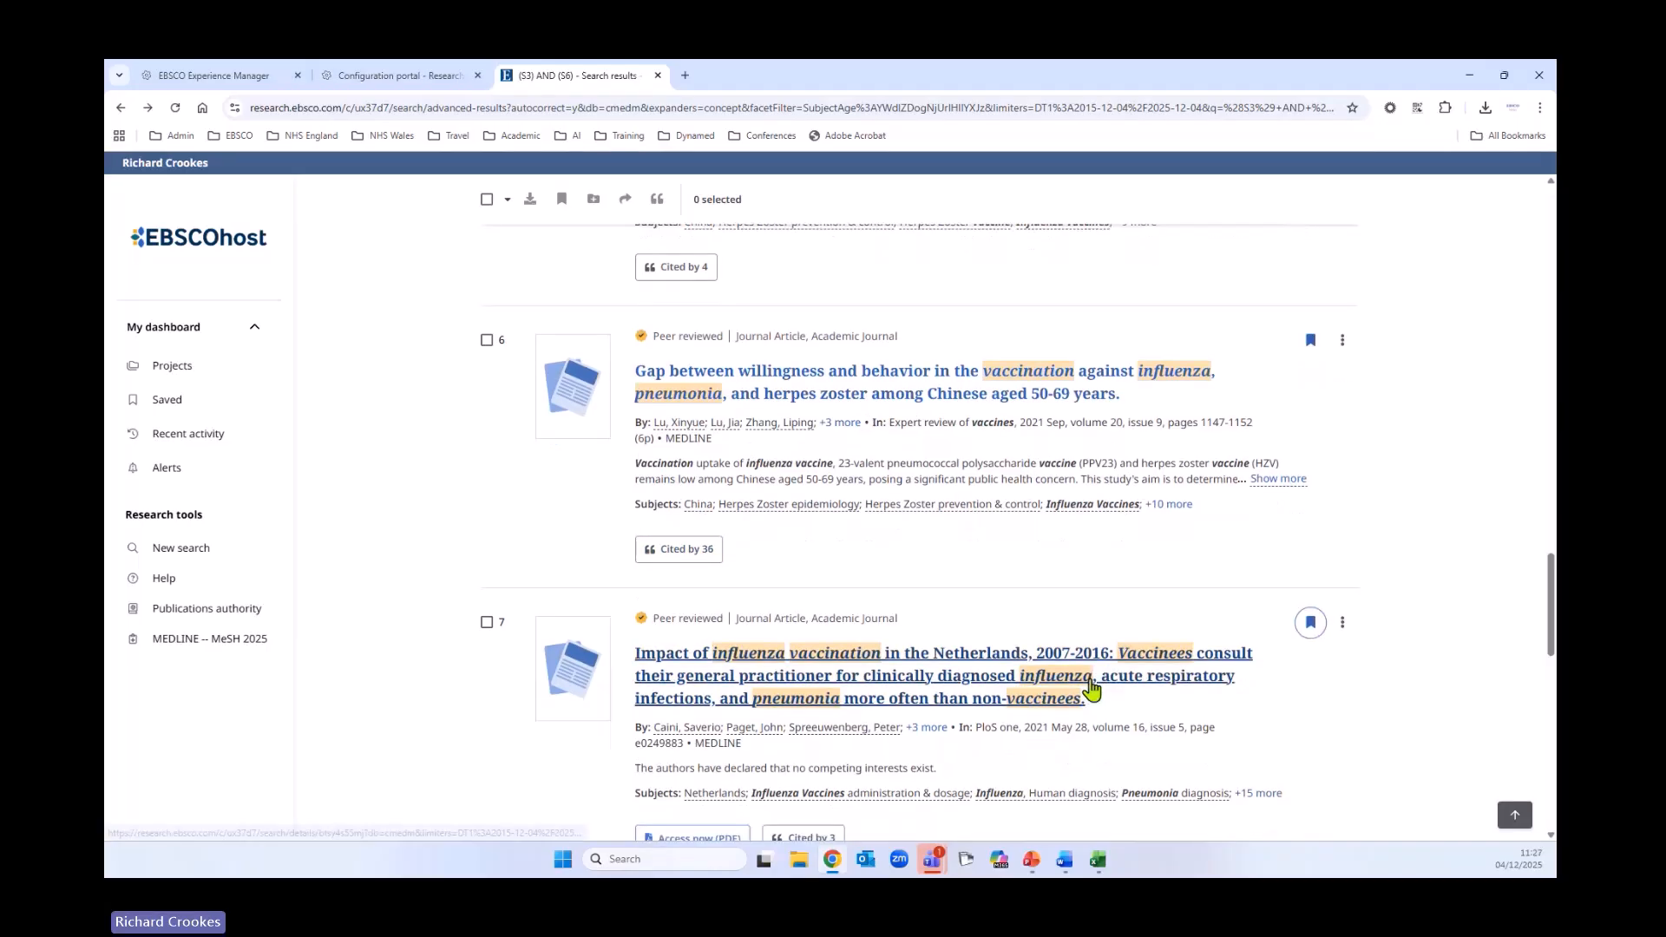
# Select records 1-50 of the search results in bulk
pyautogui.scroll(2, 1262, 686)
pyautogui.scroll(15, 1258, 677)
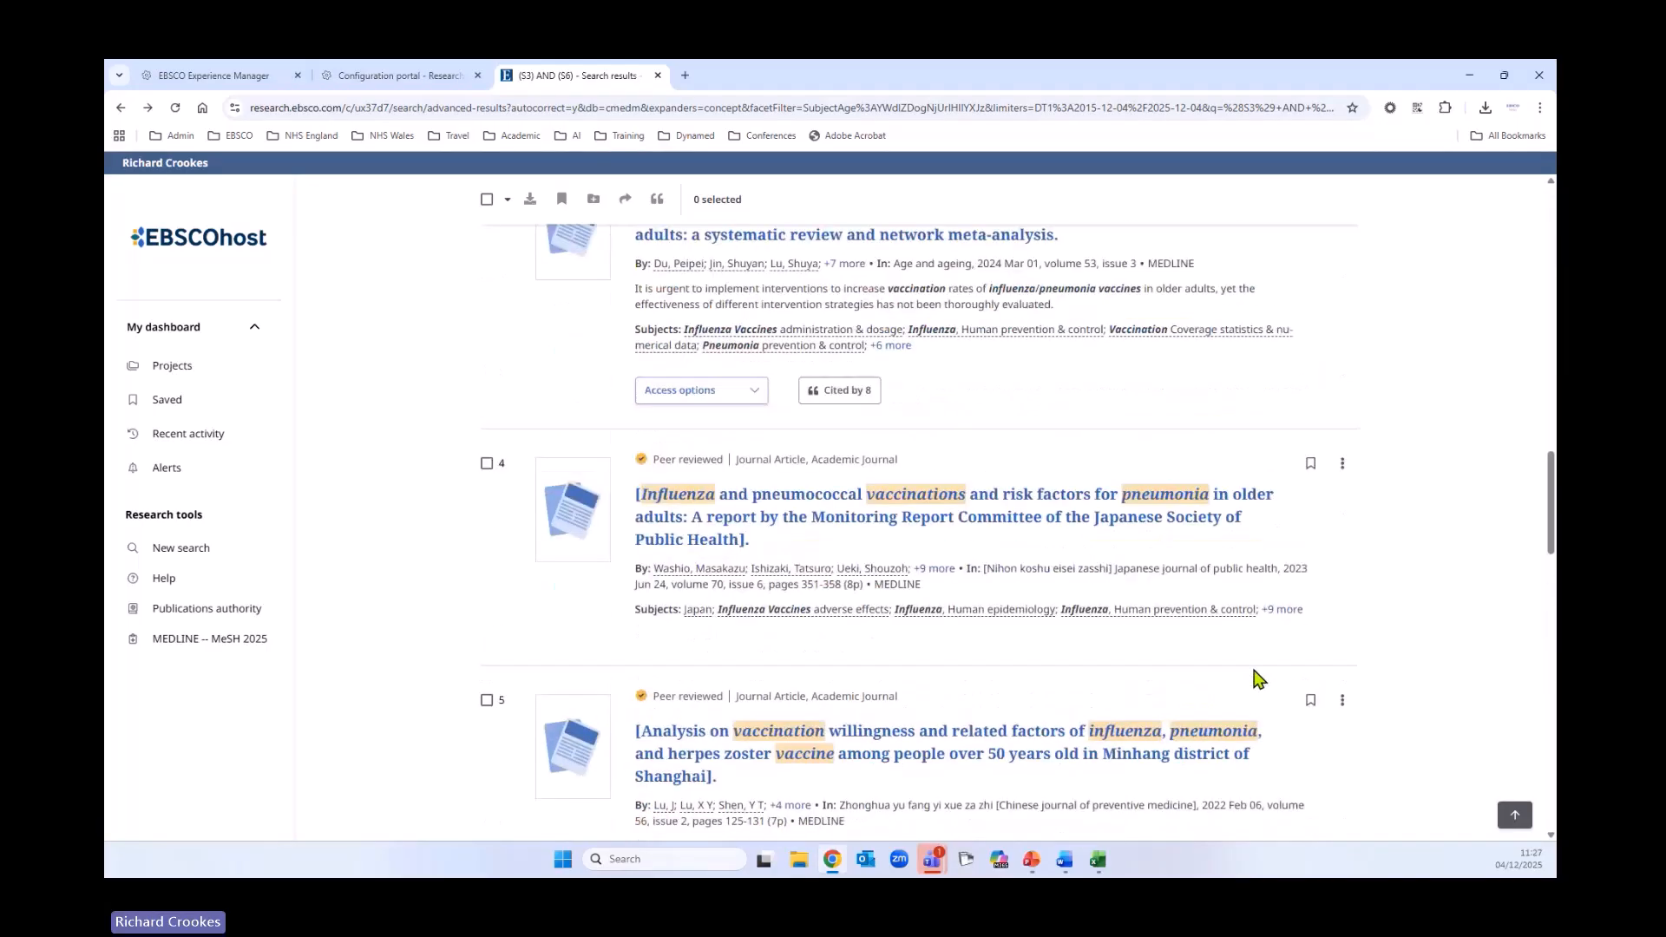
pyautogui.scroll(3, 1247, 672)
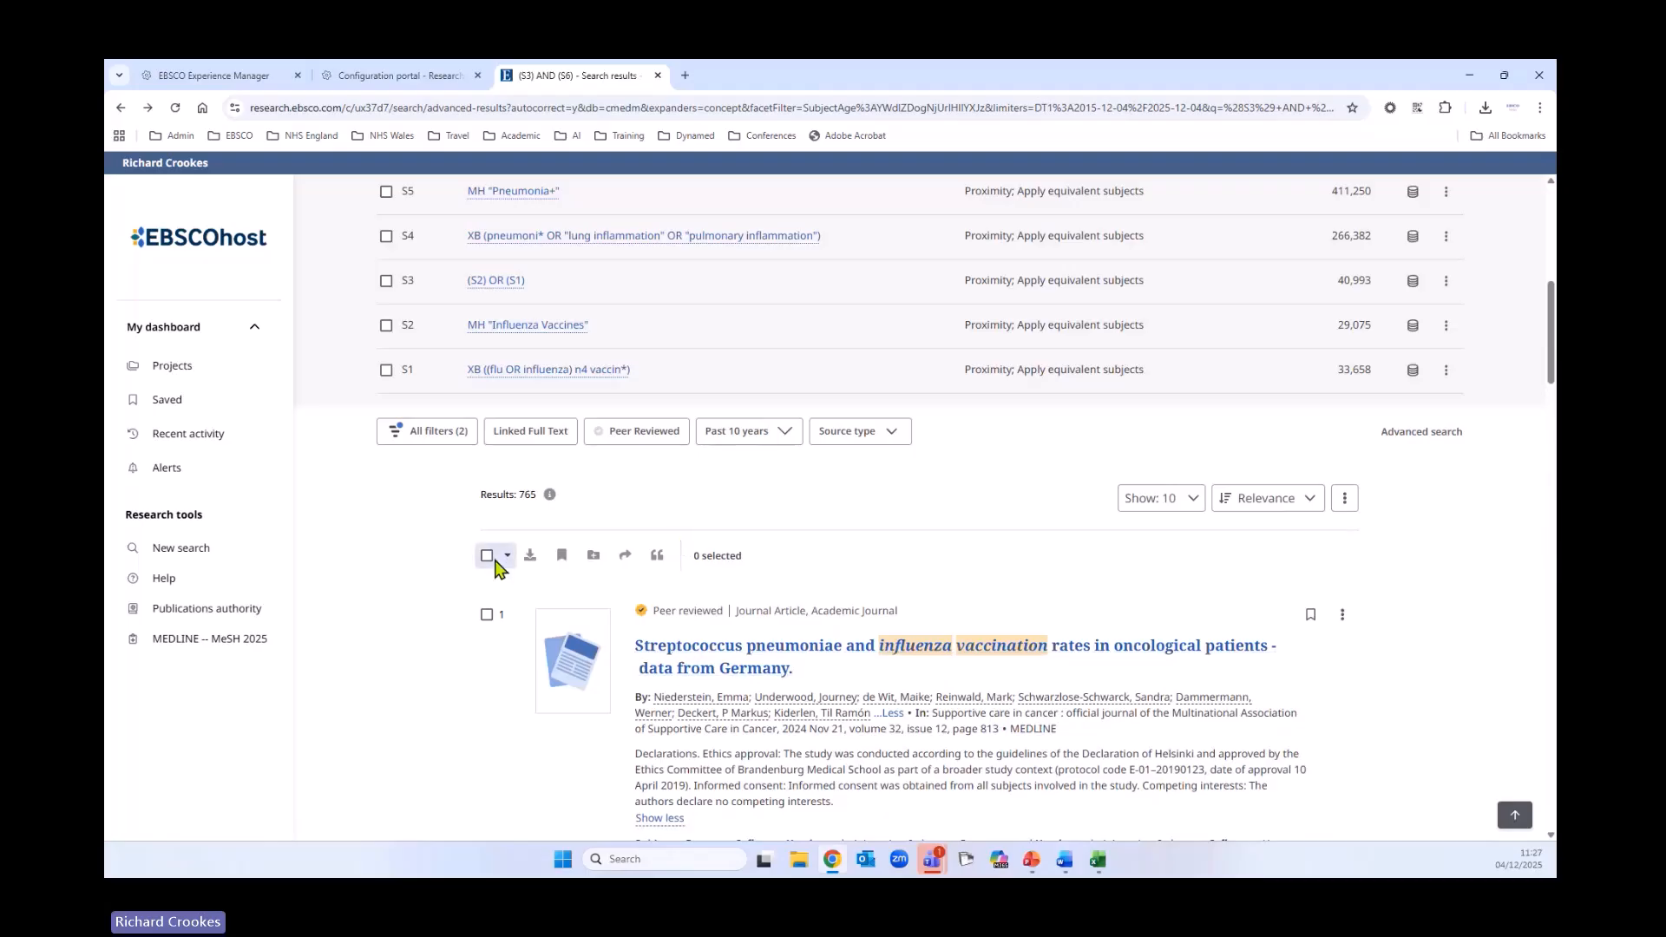
pyautogui.click(505, 560)
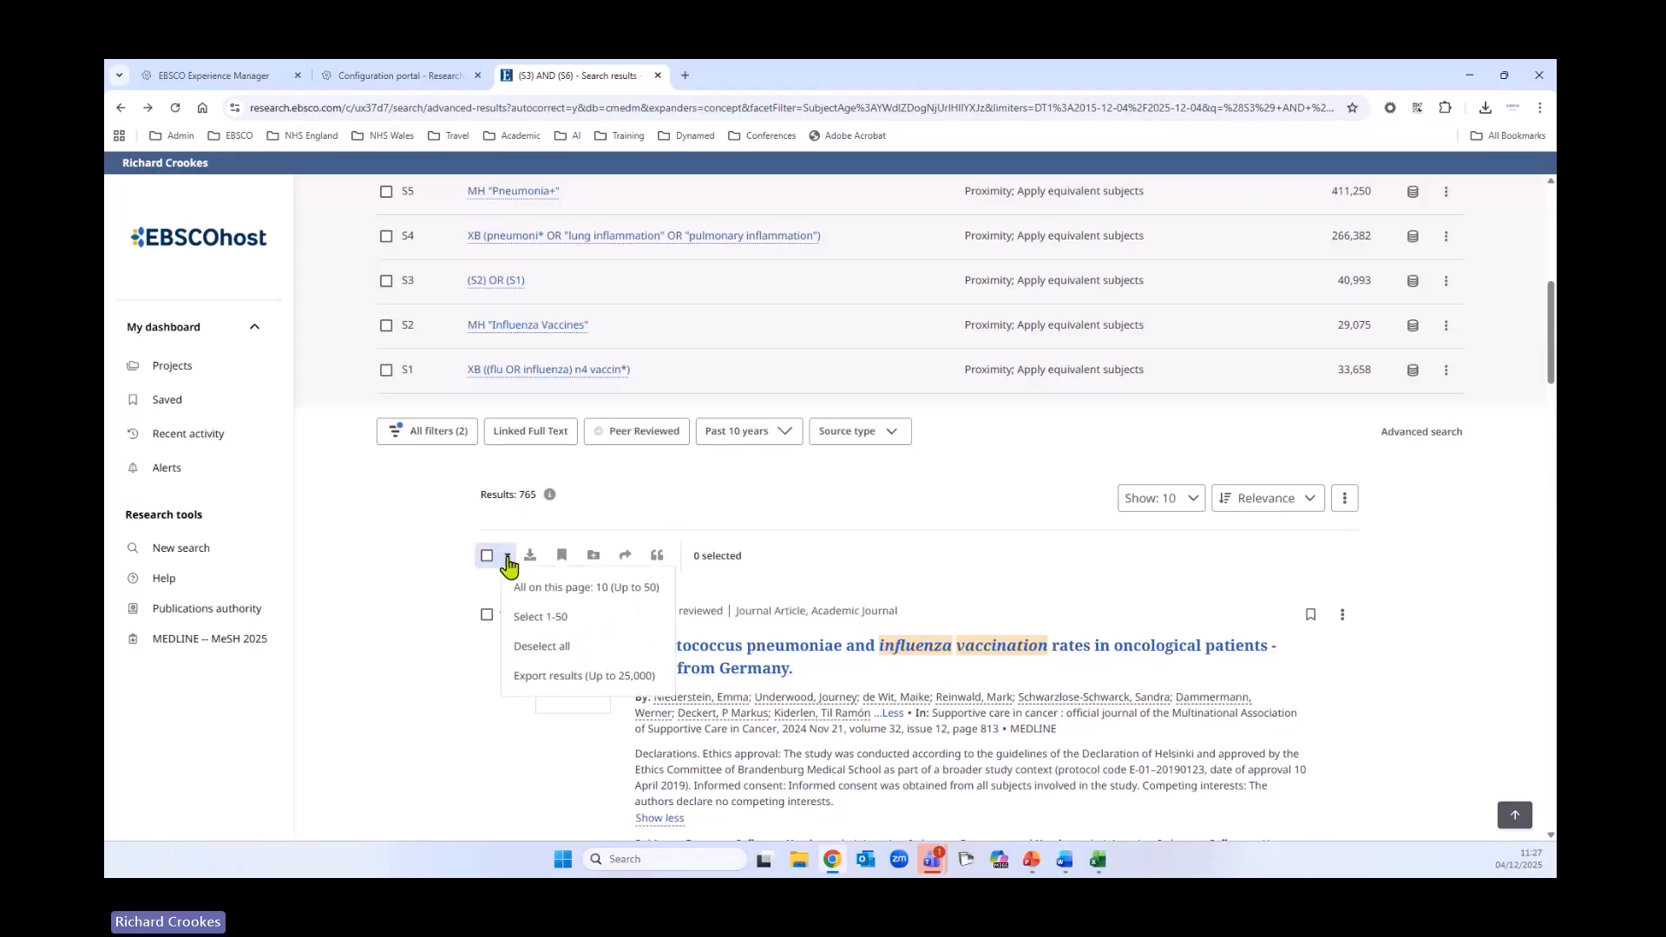
pyautogui.click(550, 618)
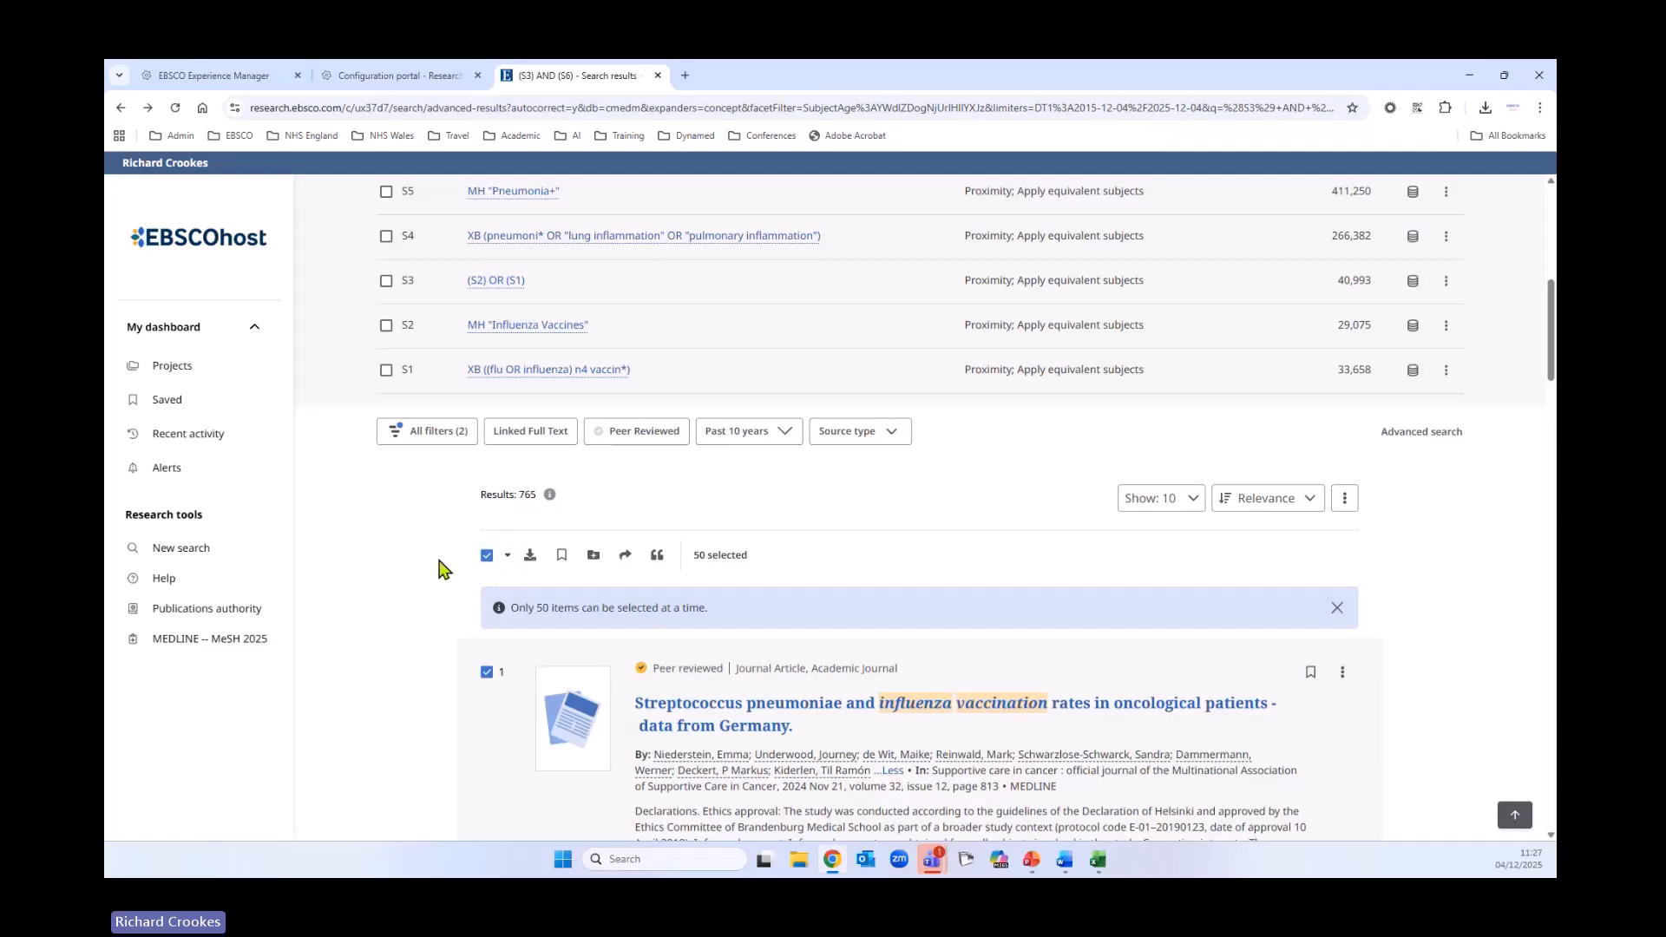
# Examine the metadata download formats offered for the 50 selected search results, and cancel without downloading
pyautogui.scroll(-2, 417, 579)
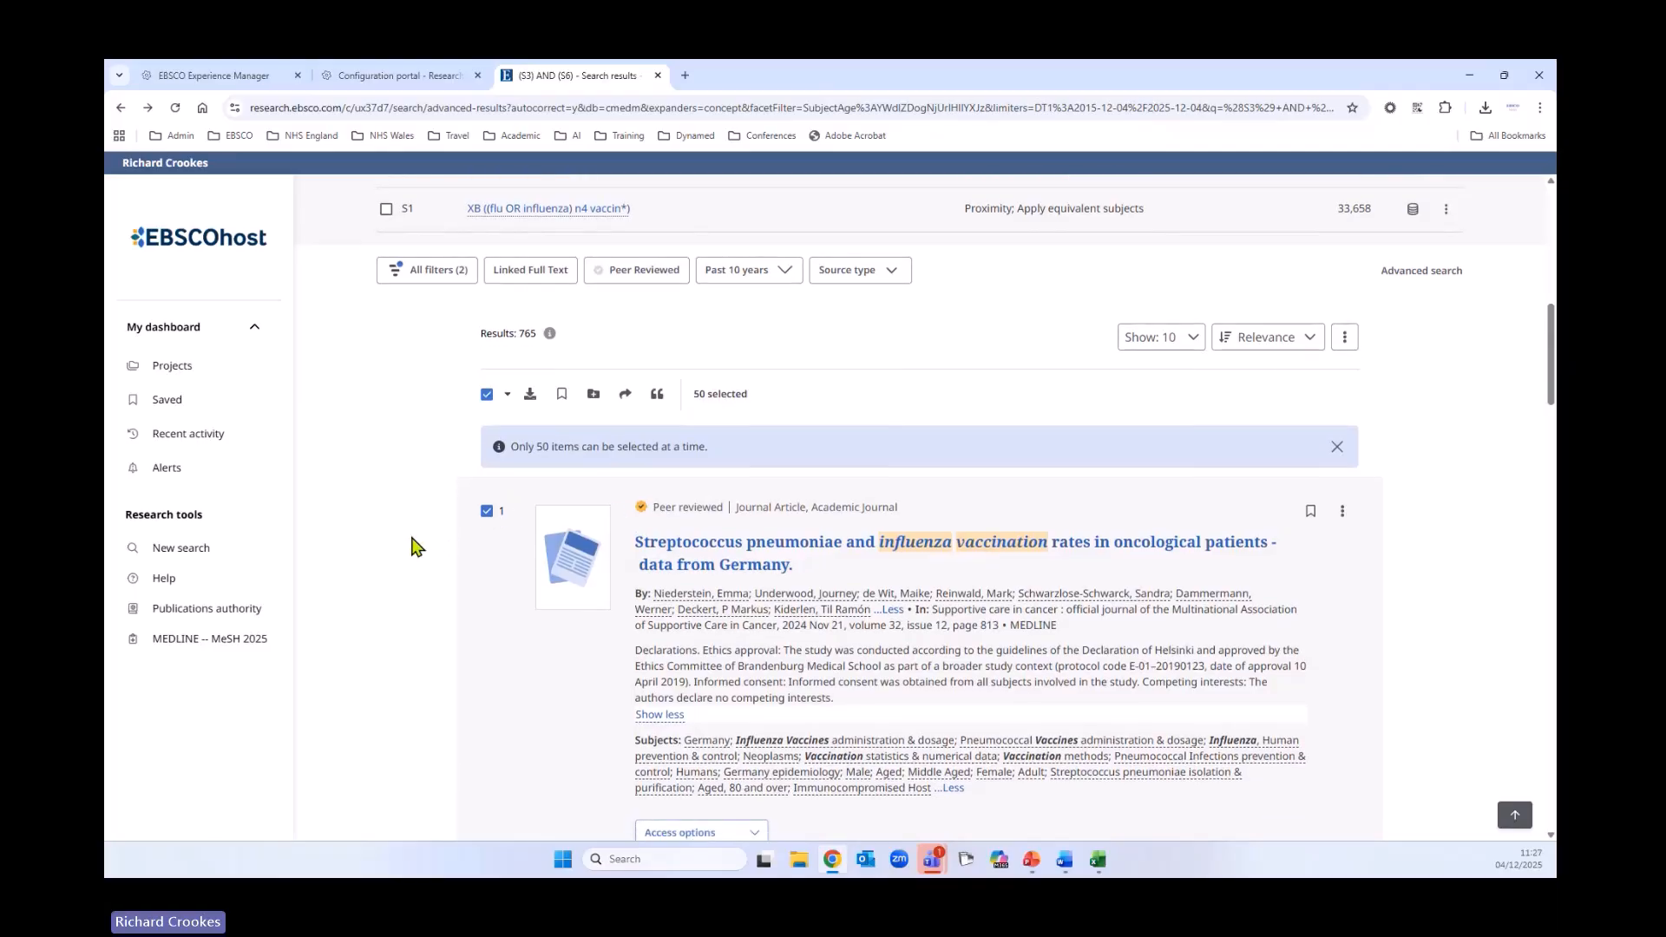
pyautogui.scroll(-3, 412, 547)
pyautogui.scroll(2, 406, 550)
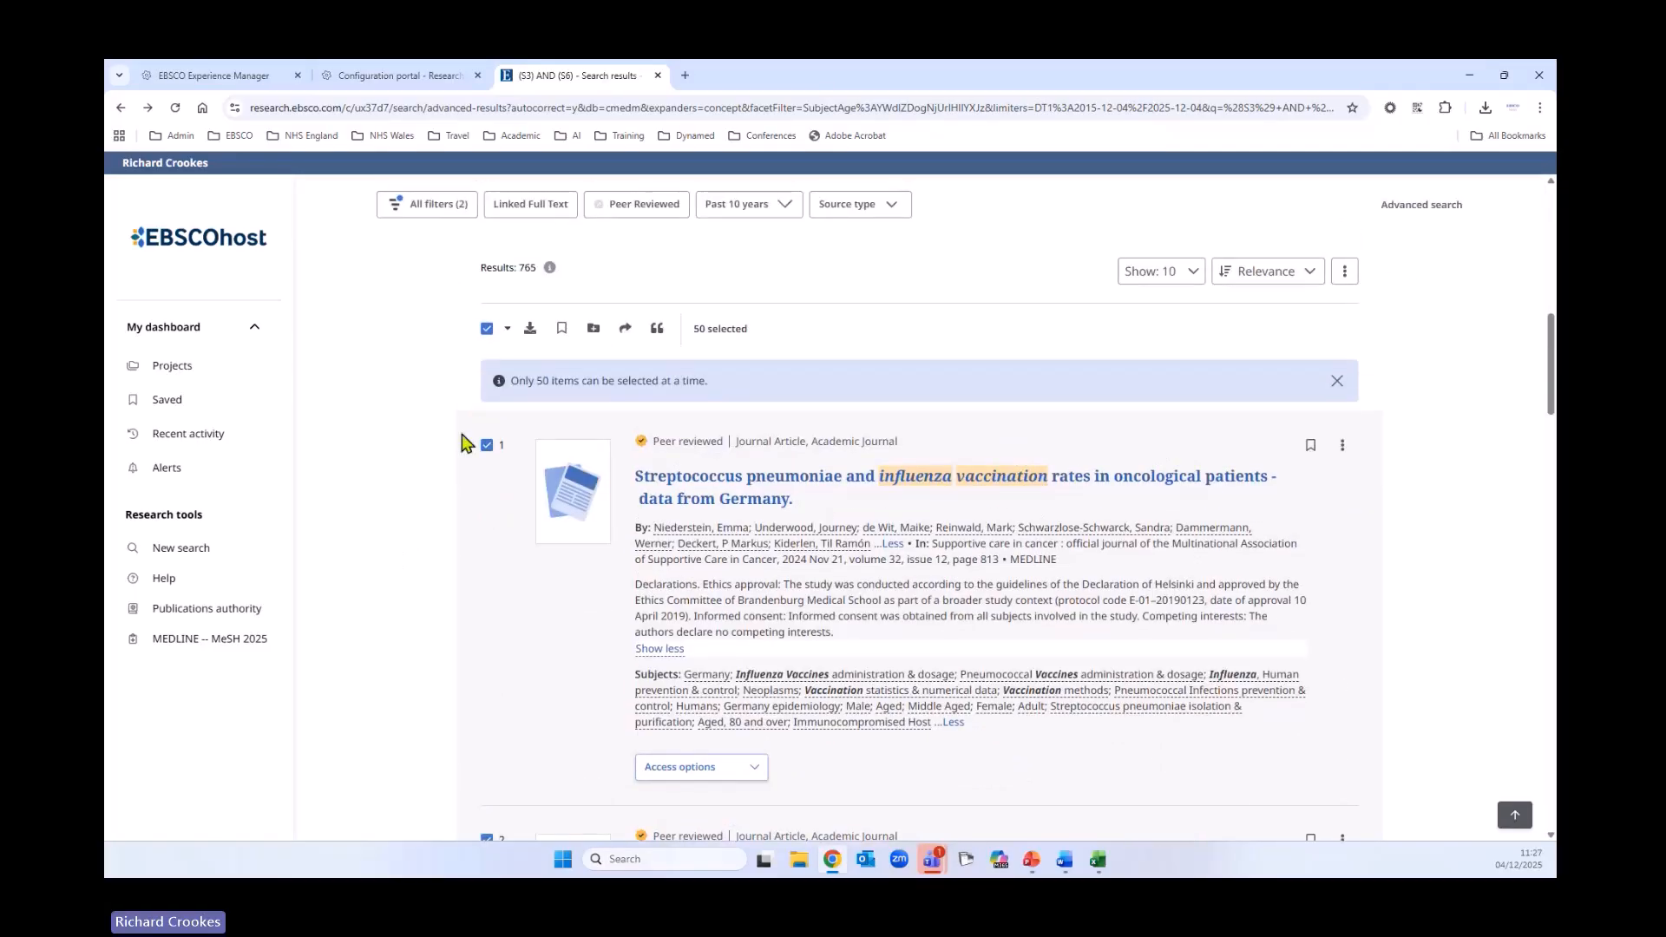
pyautogui.click(531, 329)
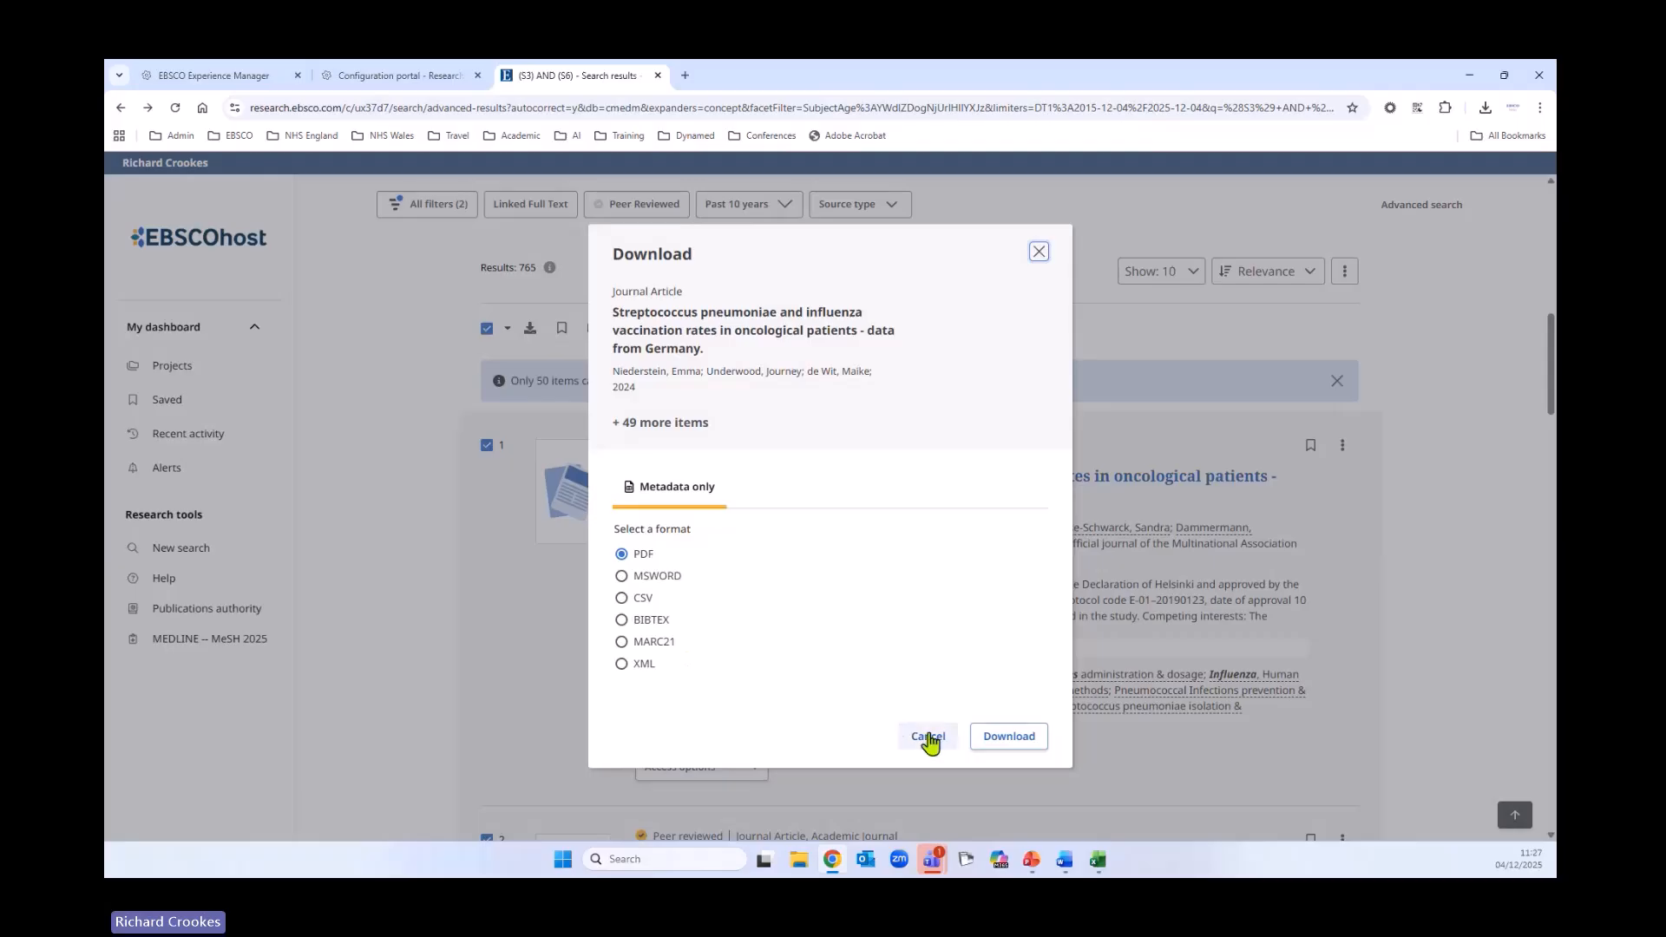
pyautogui.click(926, 736)
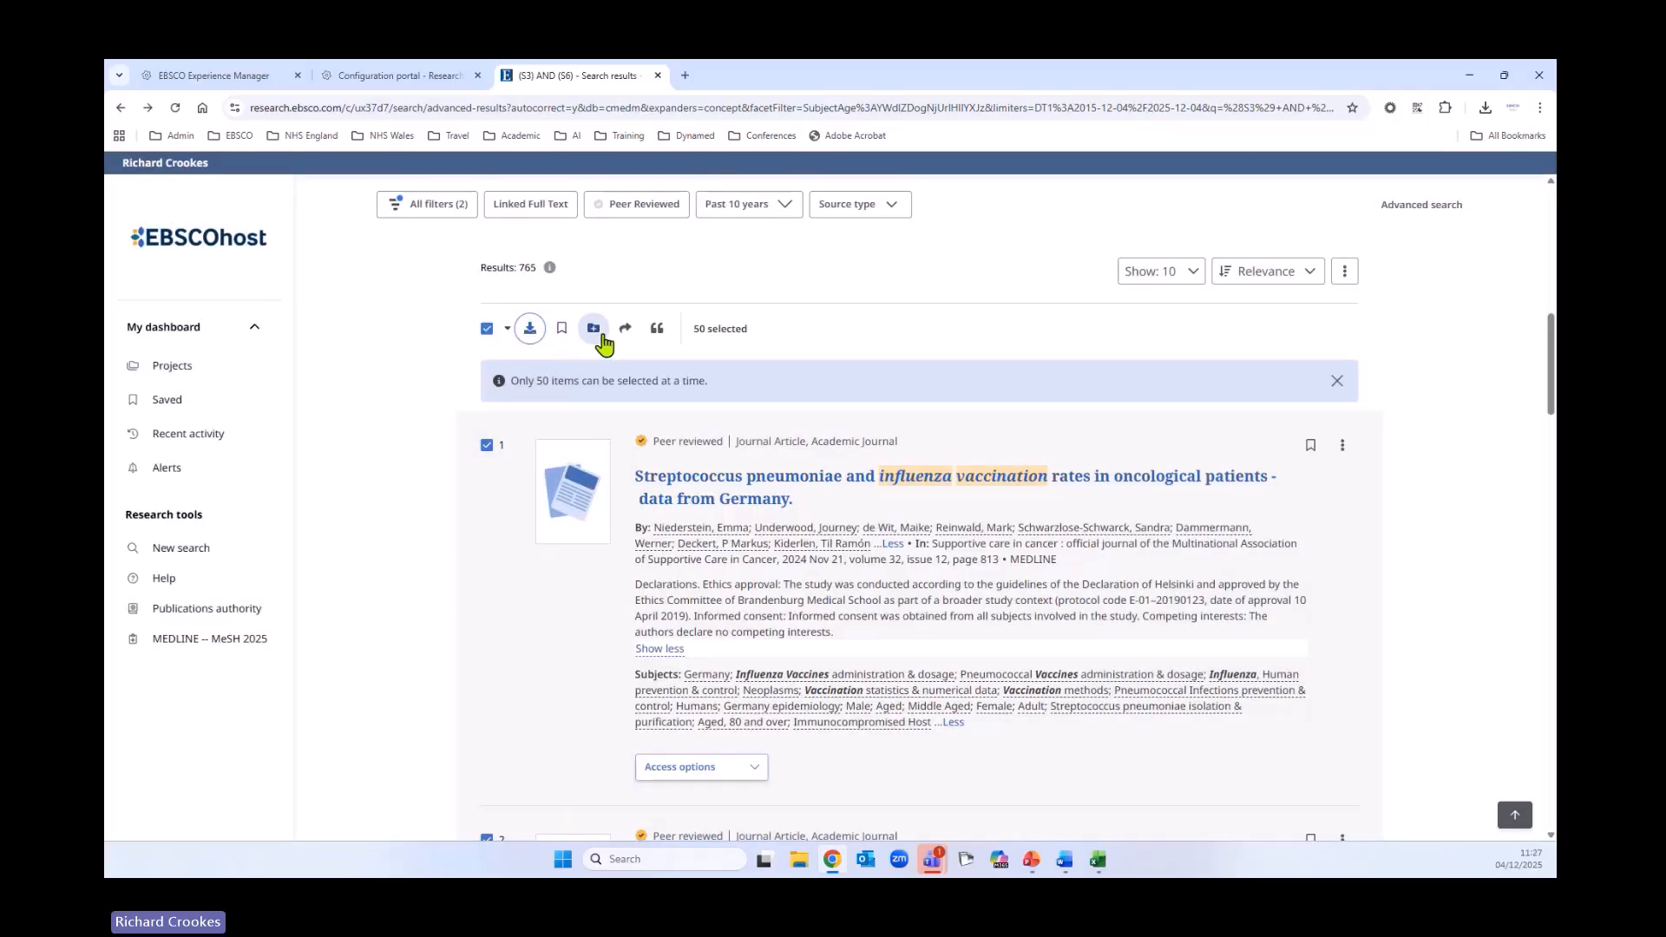
# Add the 50 selected search results to the existing project "Over 65s and Influenza Vaccine"
pyautogui.click(593, 330)
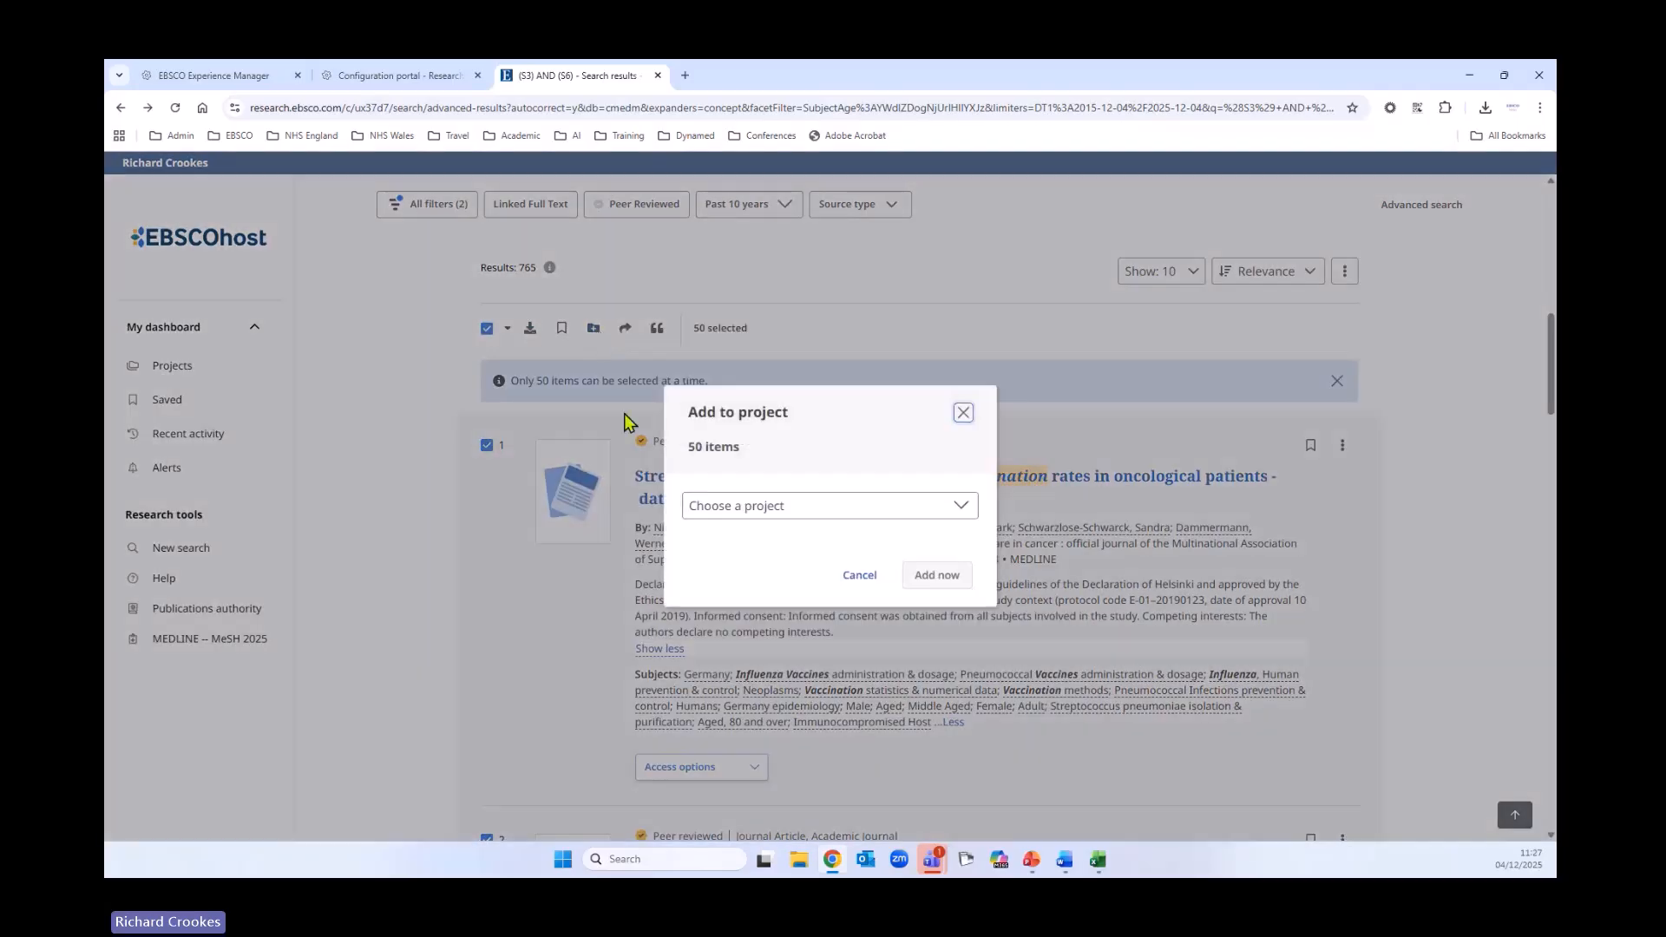
pyautogui.click(792, 512)
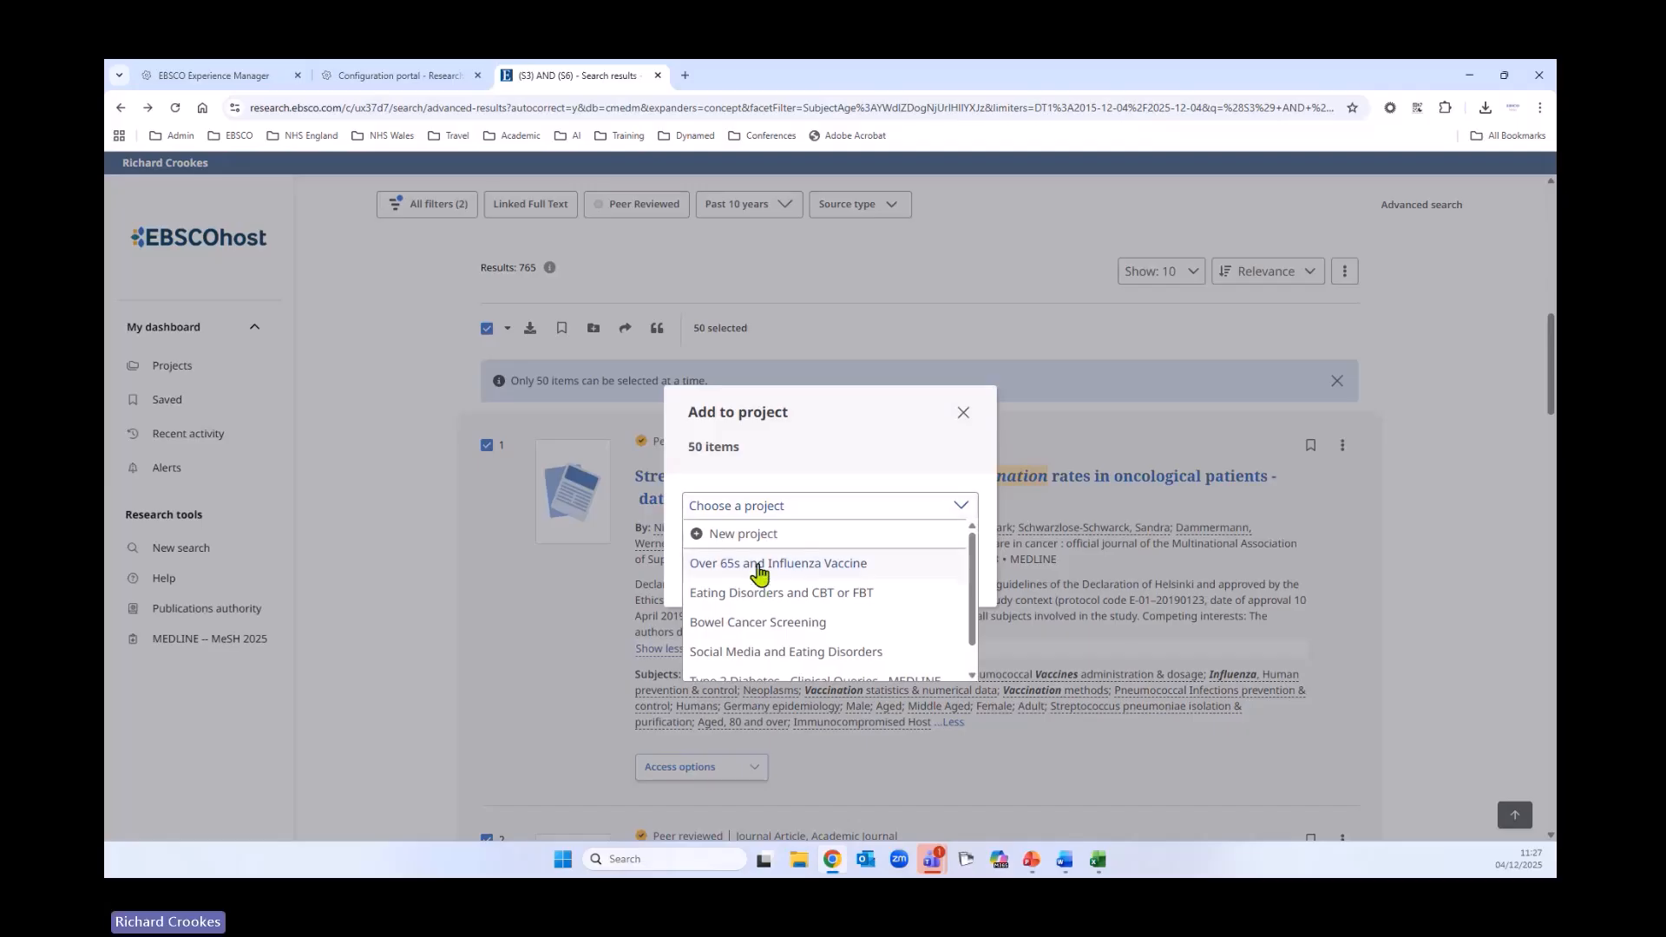
pyautogui.click(759, 568)
pyautogui.click(935, 577)
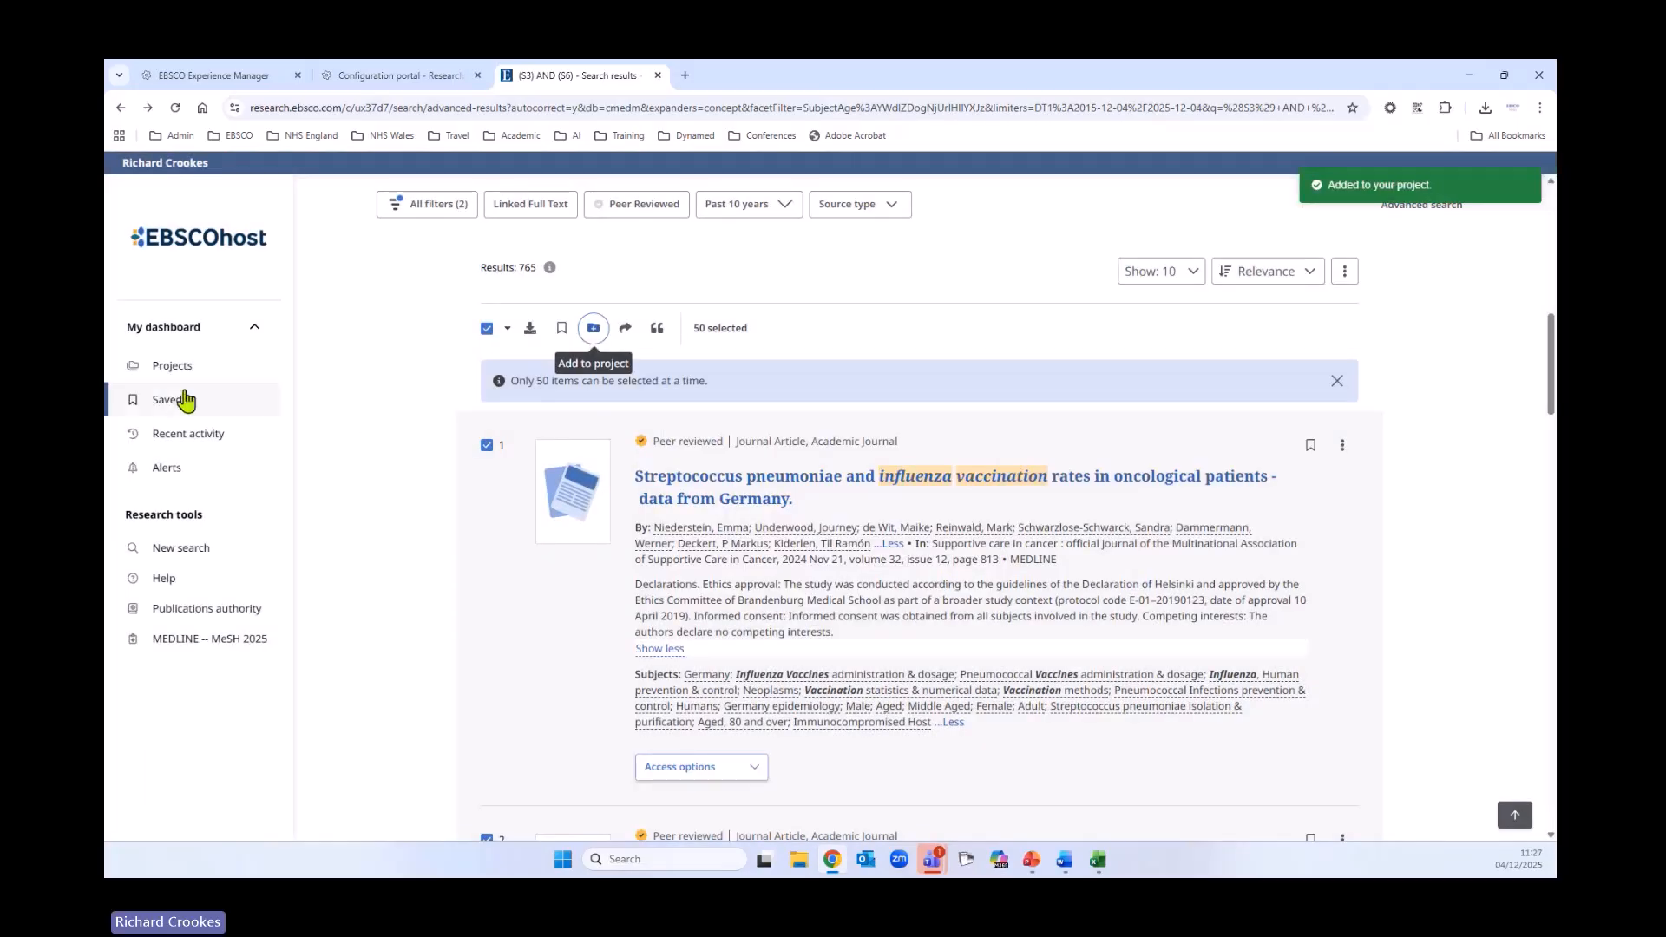
# Open the "Over 65s and Influenza Vaccine" project from the dashboard and look through its records
pyautogui.click(172, 368)
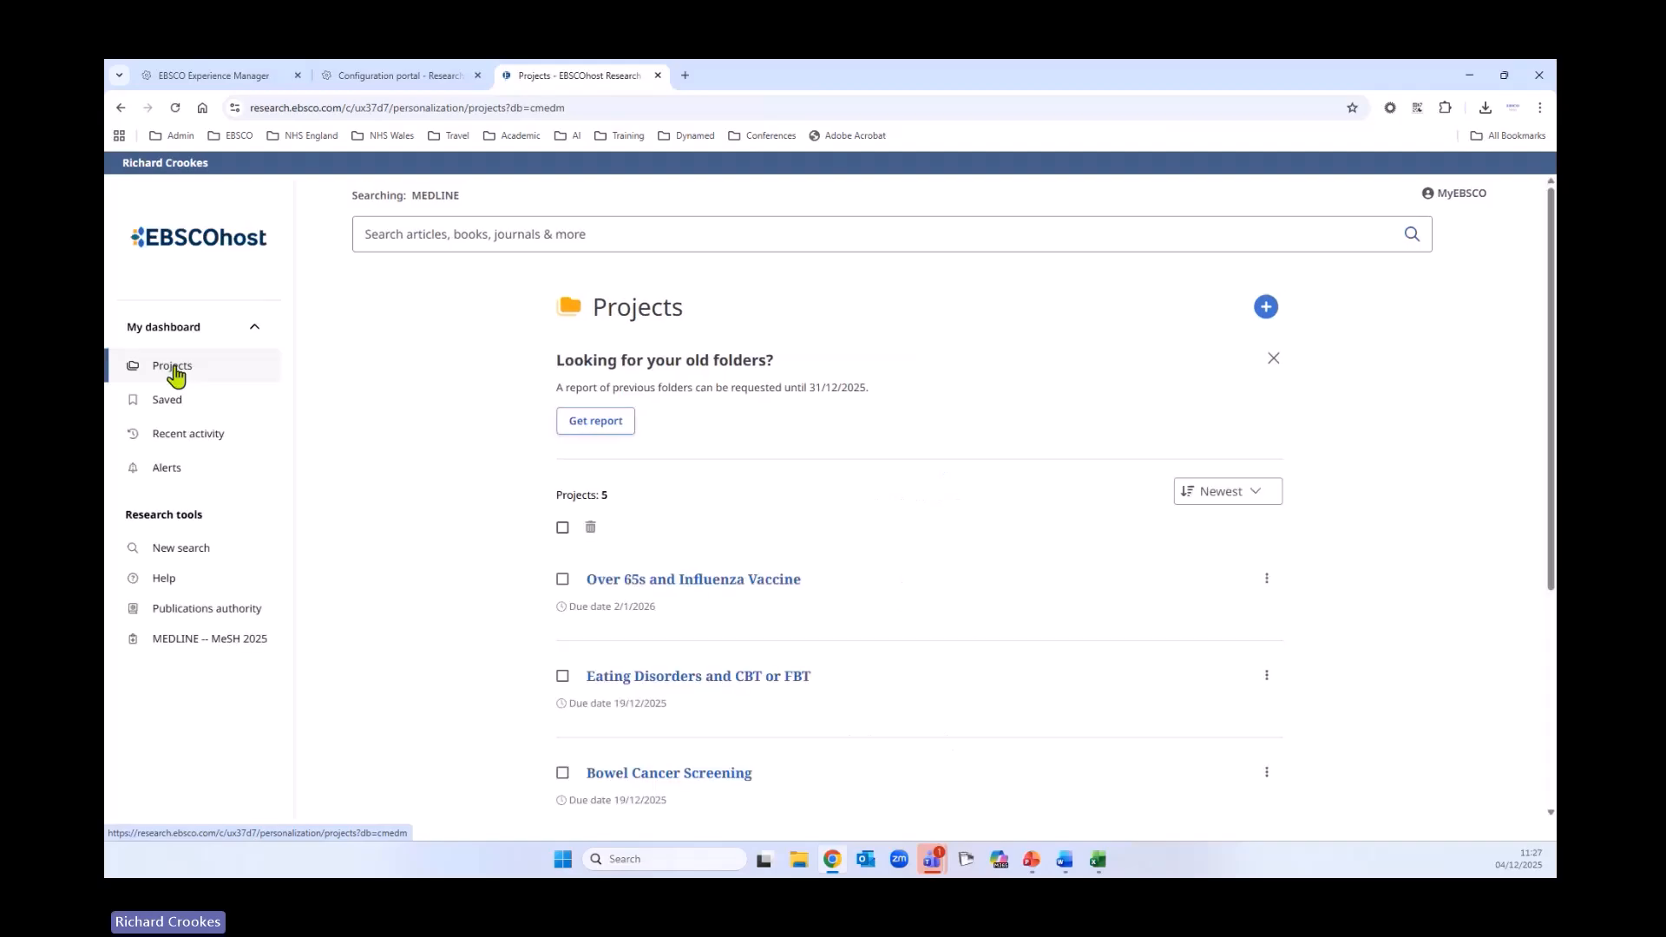
pyautogui.click(708, 581)
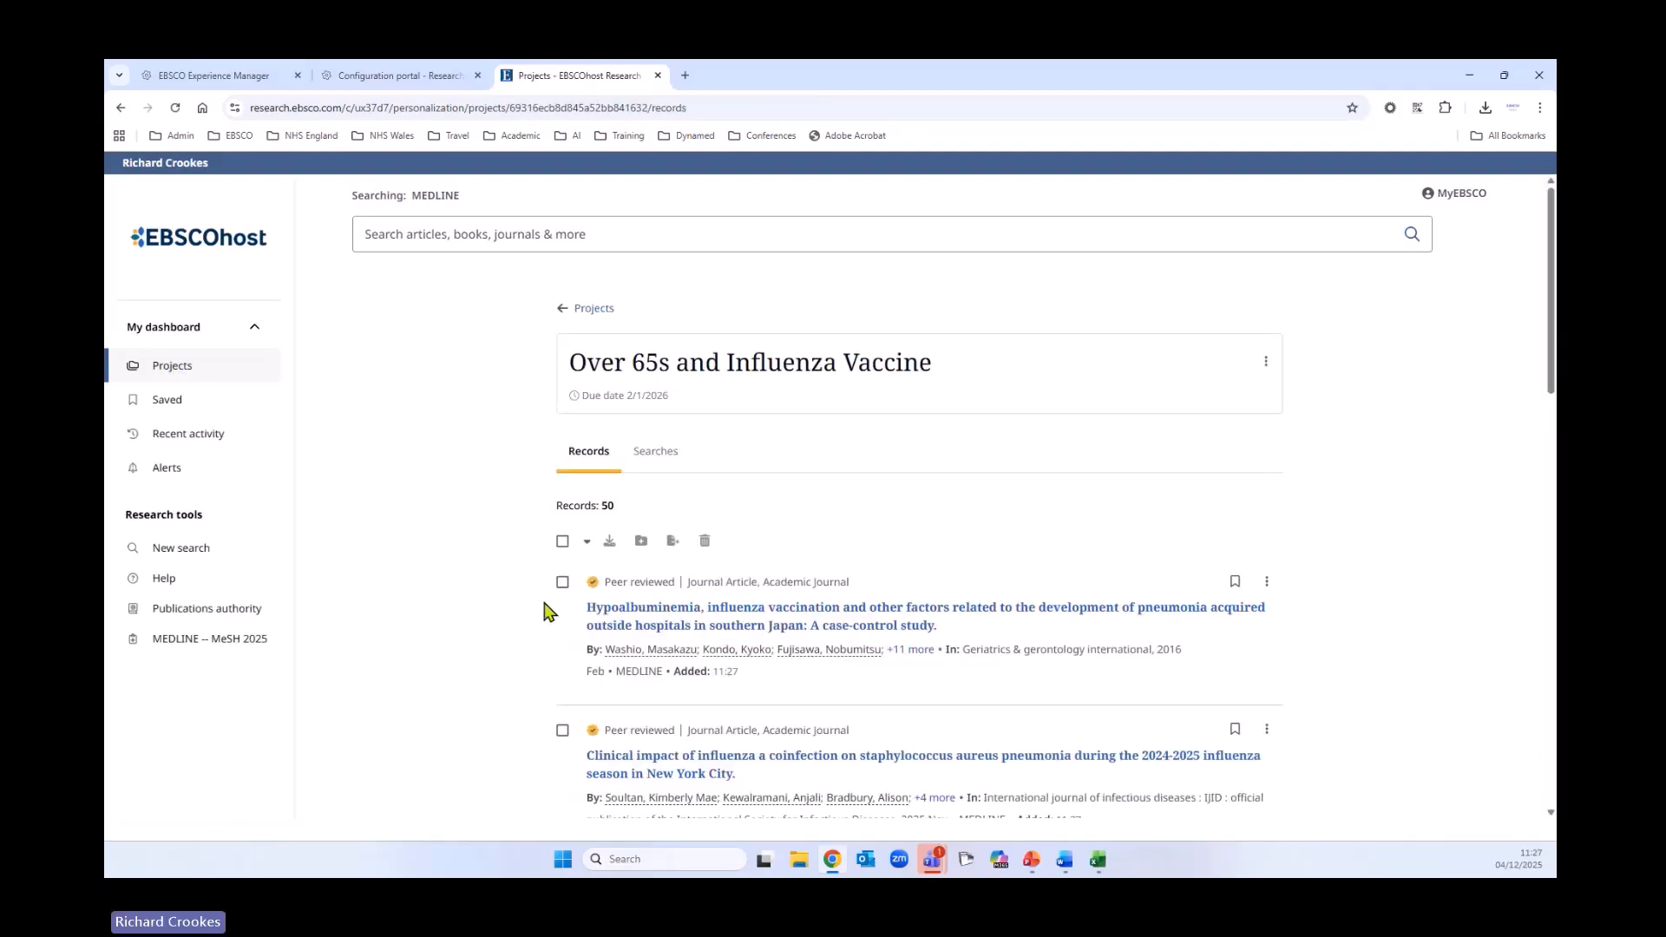
pyautogui.scroll(-7, 486, 607)
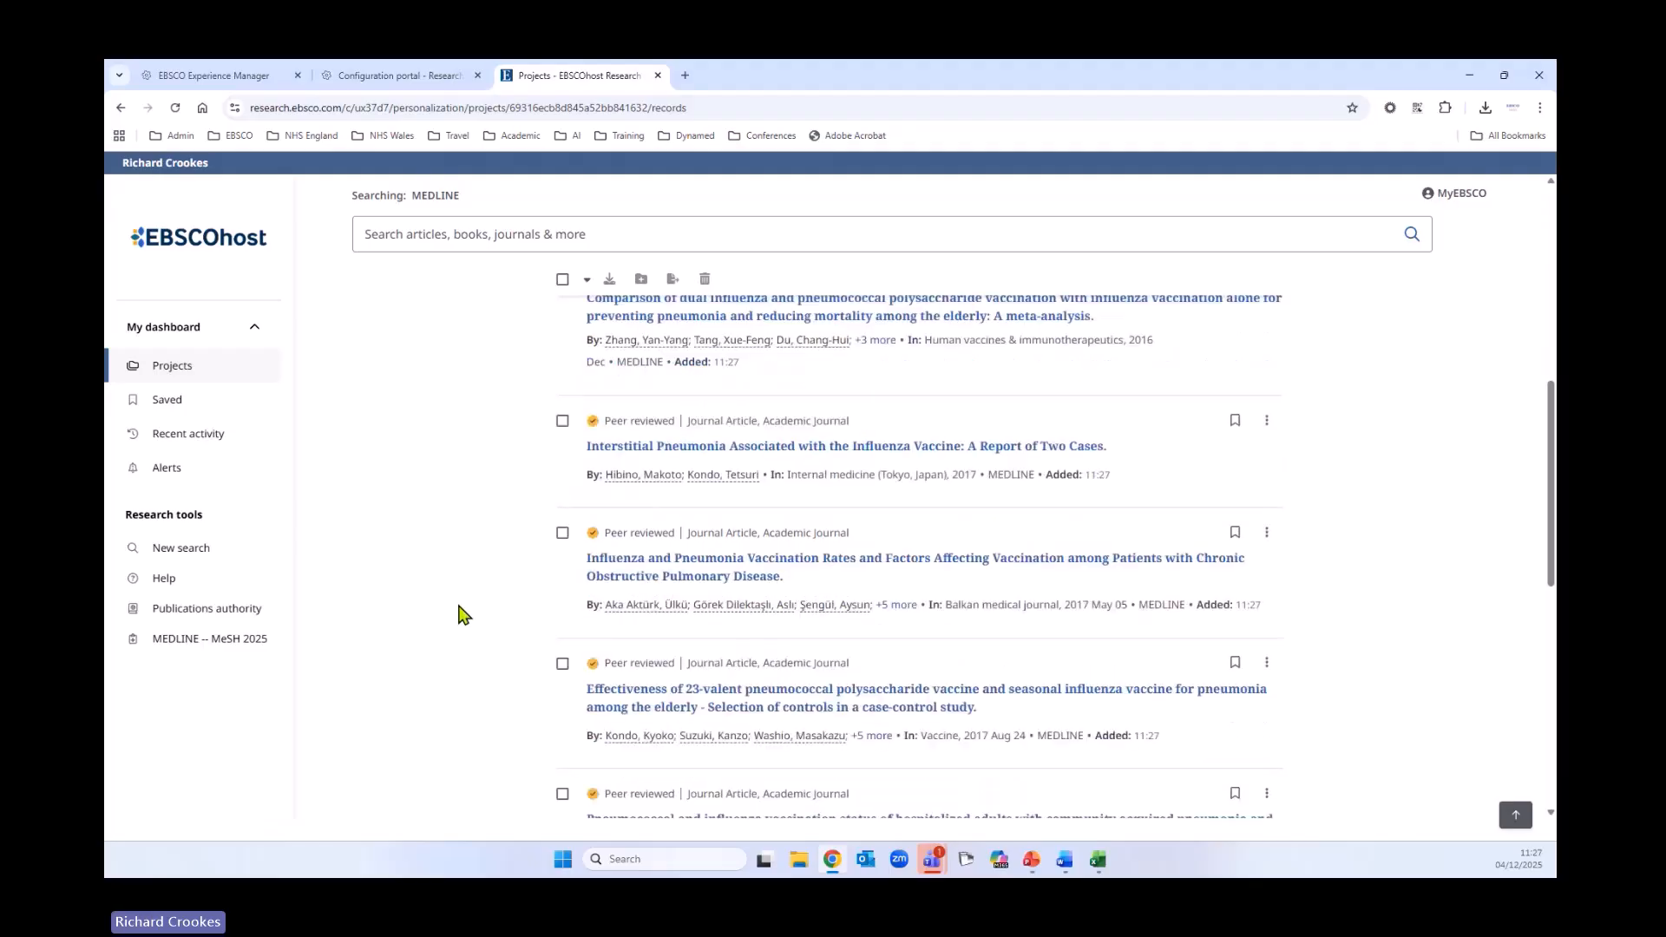
pyautogui.scroll(7, 459, 614)
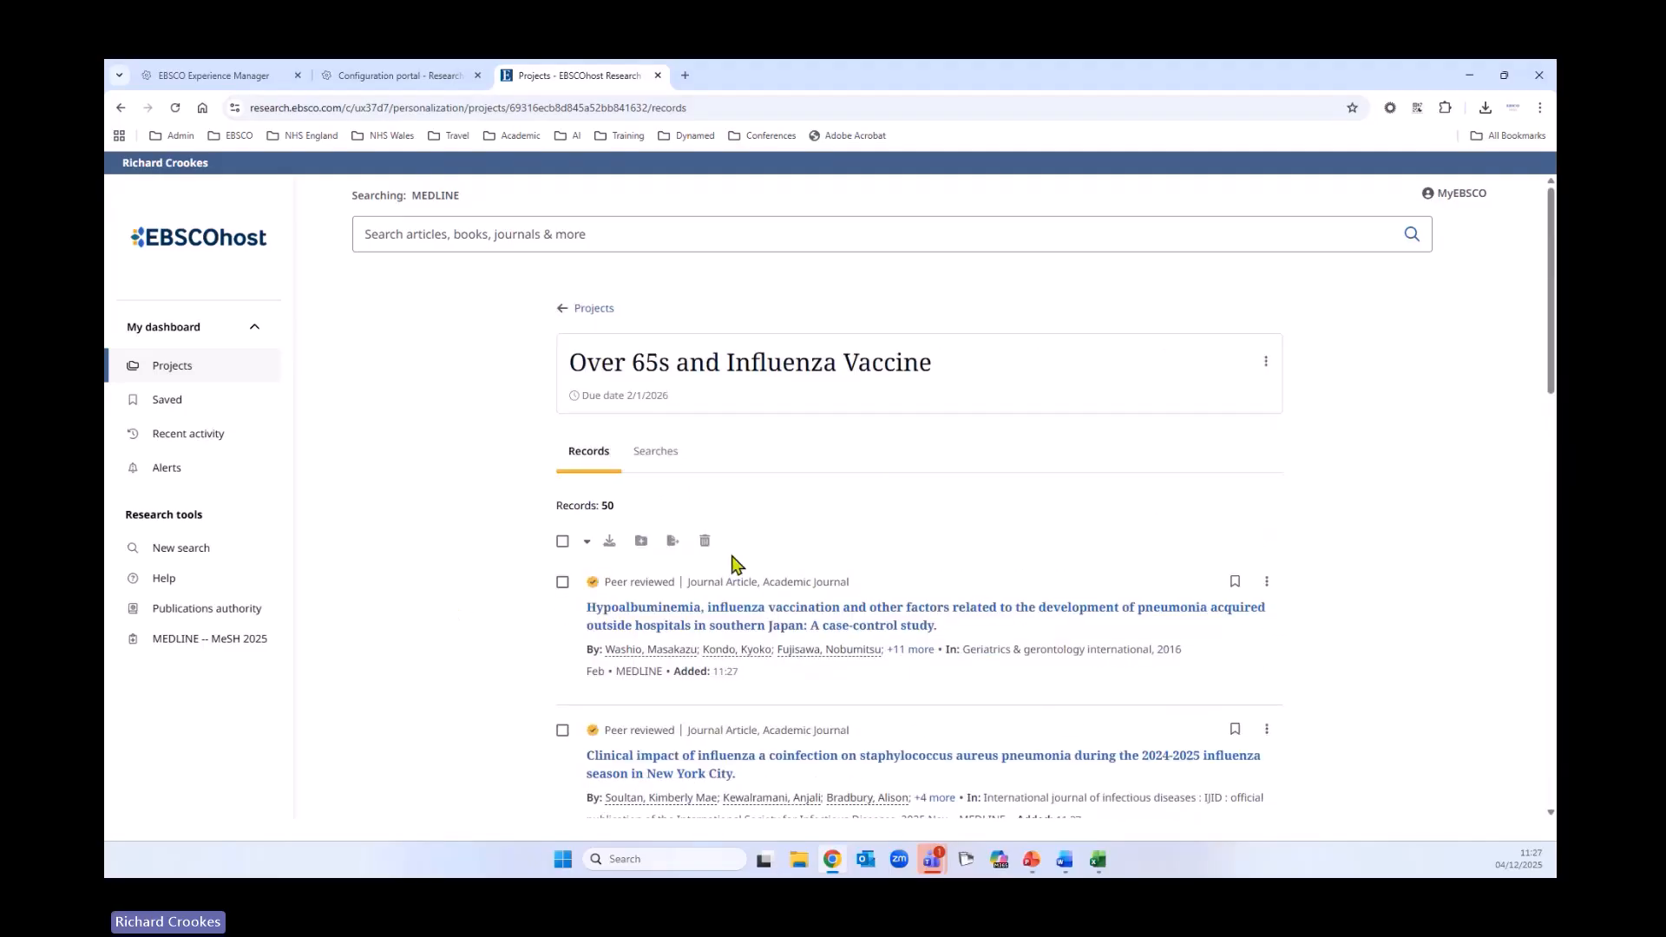
# Delete the "Interstitial Pneumonia Associated with the Influenza Vaccine" record and the COVID-19 pandemic impact record from the project
pyautogui.scroll(-5, 588, 694)
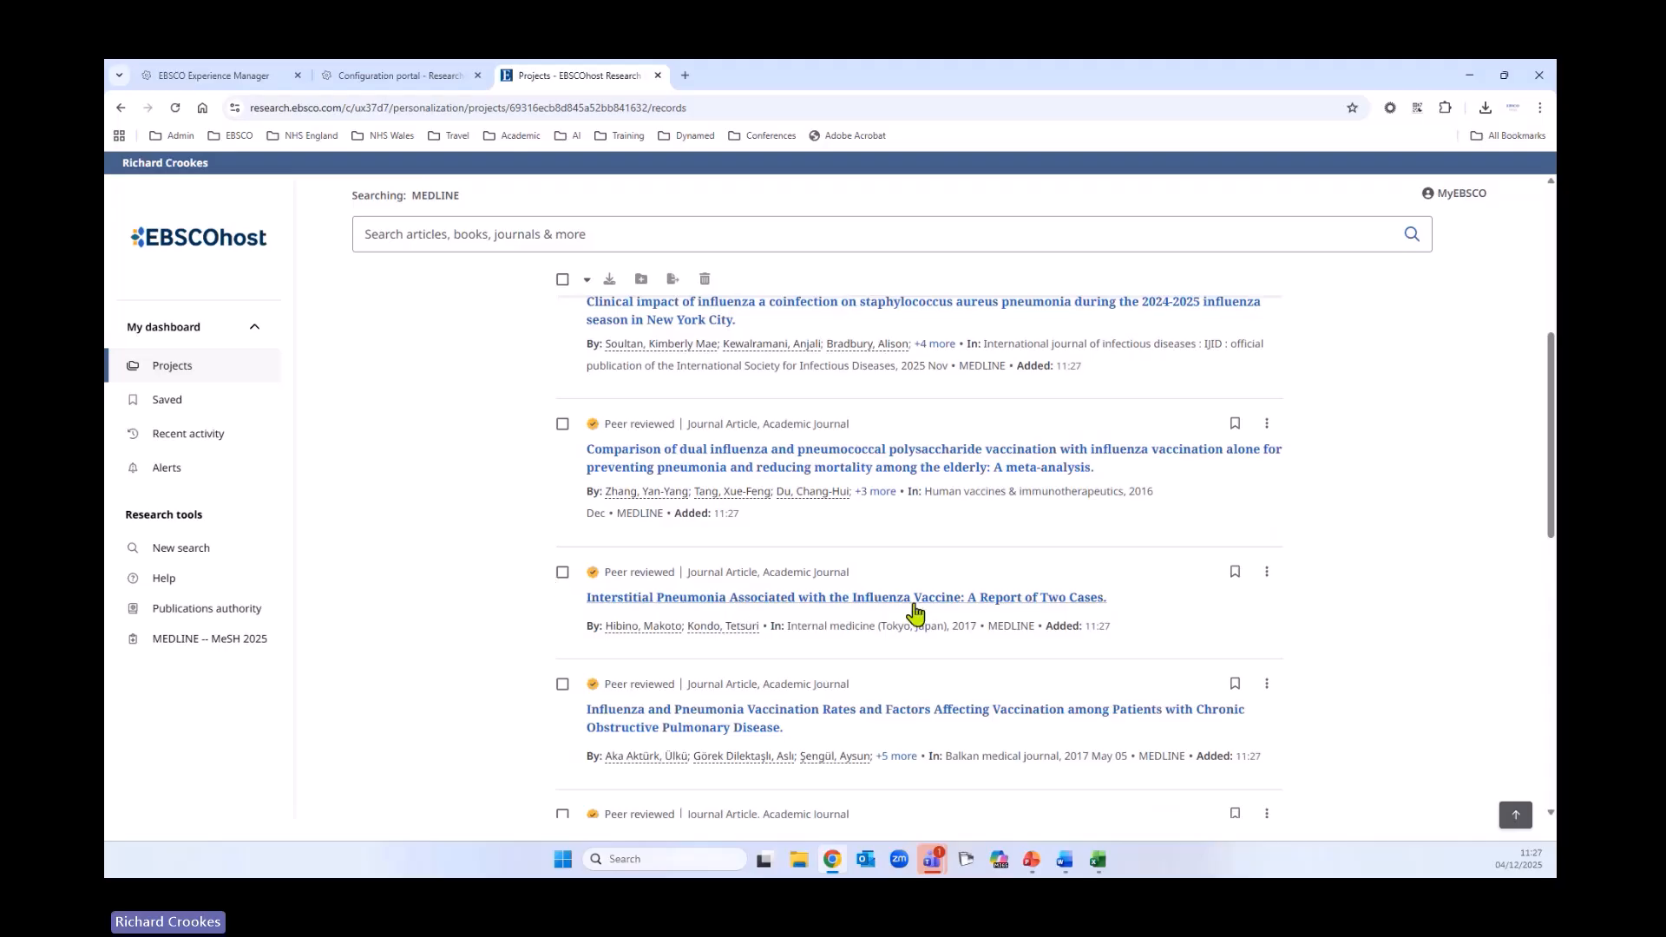
pyautogui.scroll(-2, 915, 613)
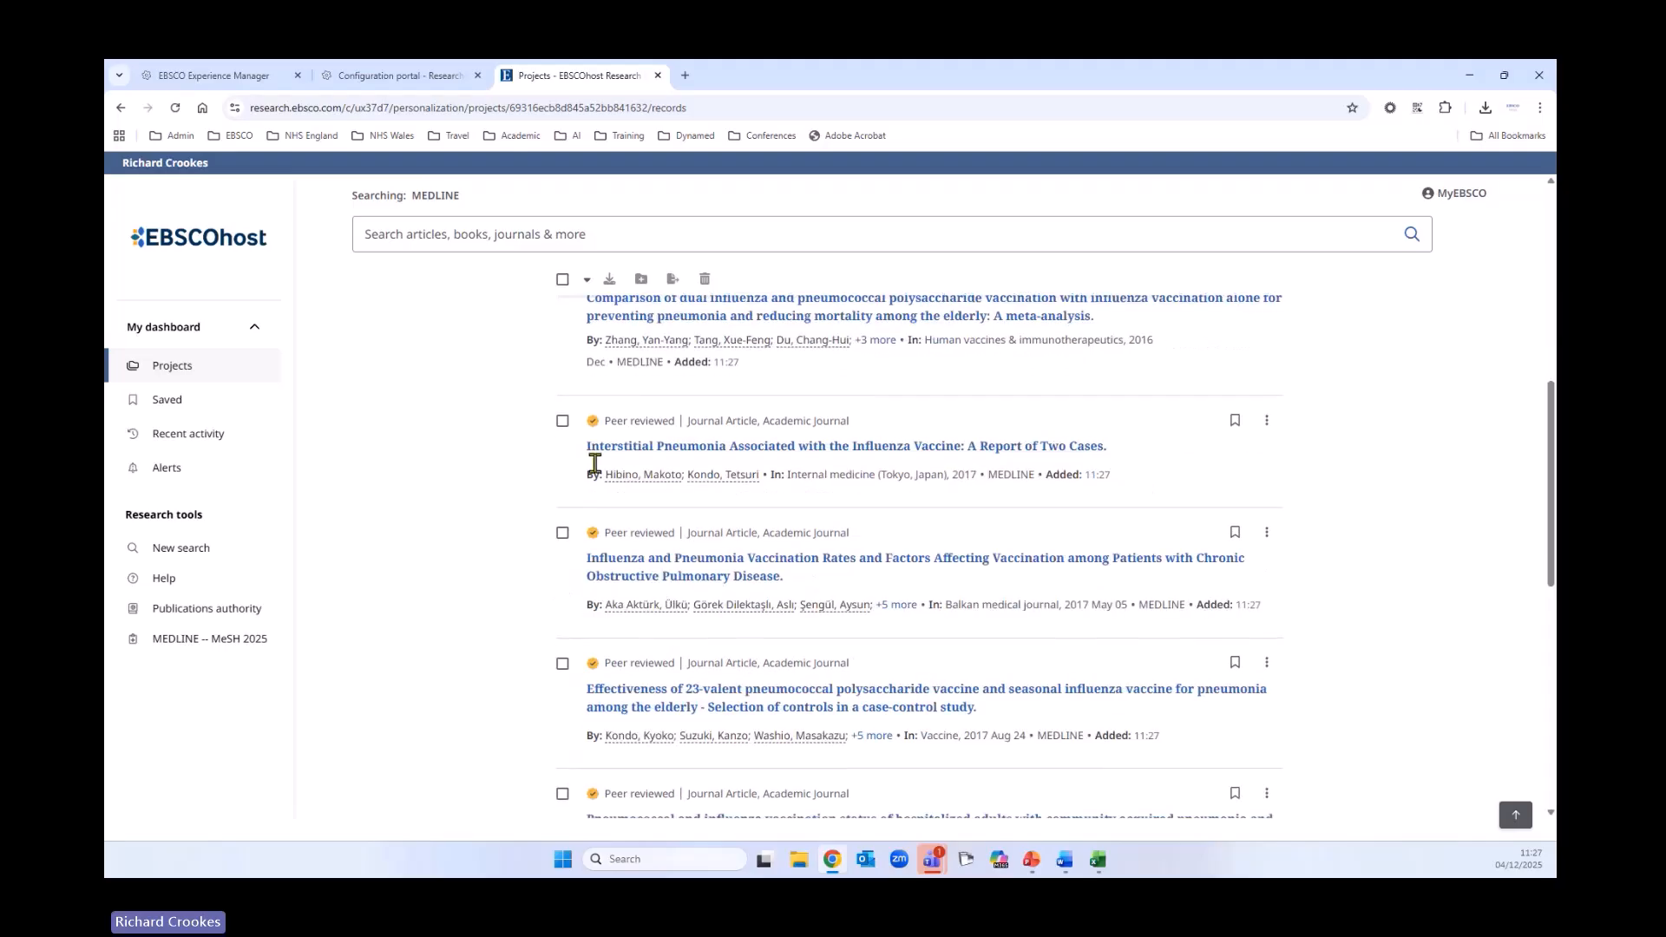
pyautogui.click(563, 422)
pyautogui.scroll(-3, 495, 550)
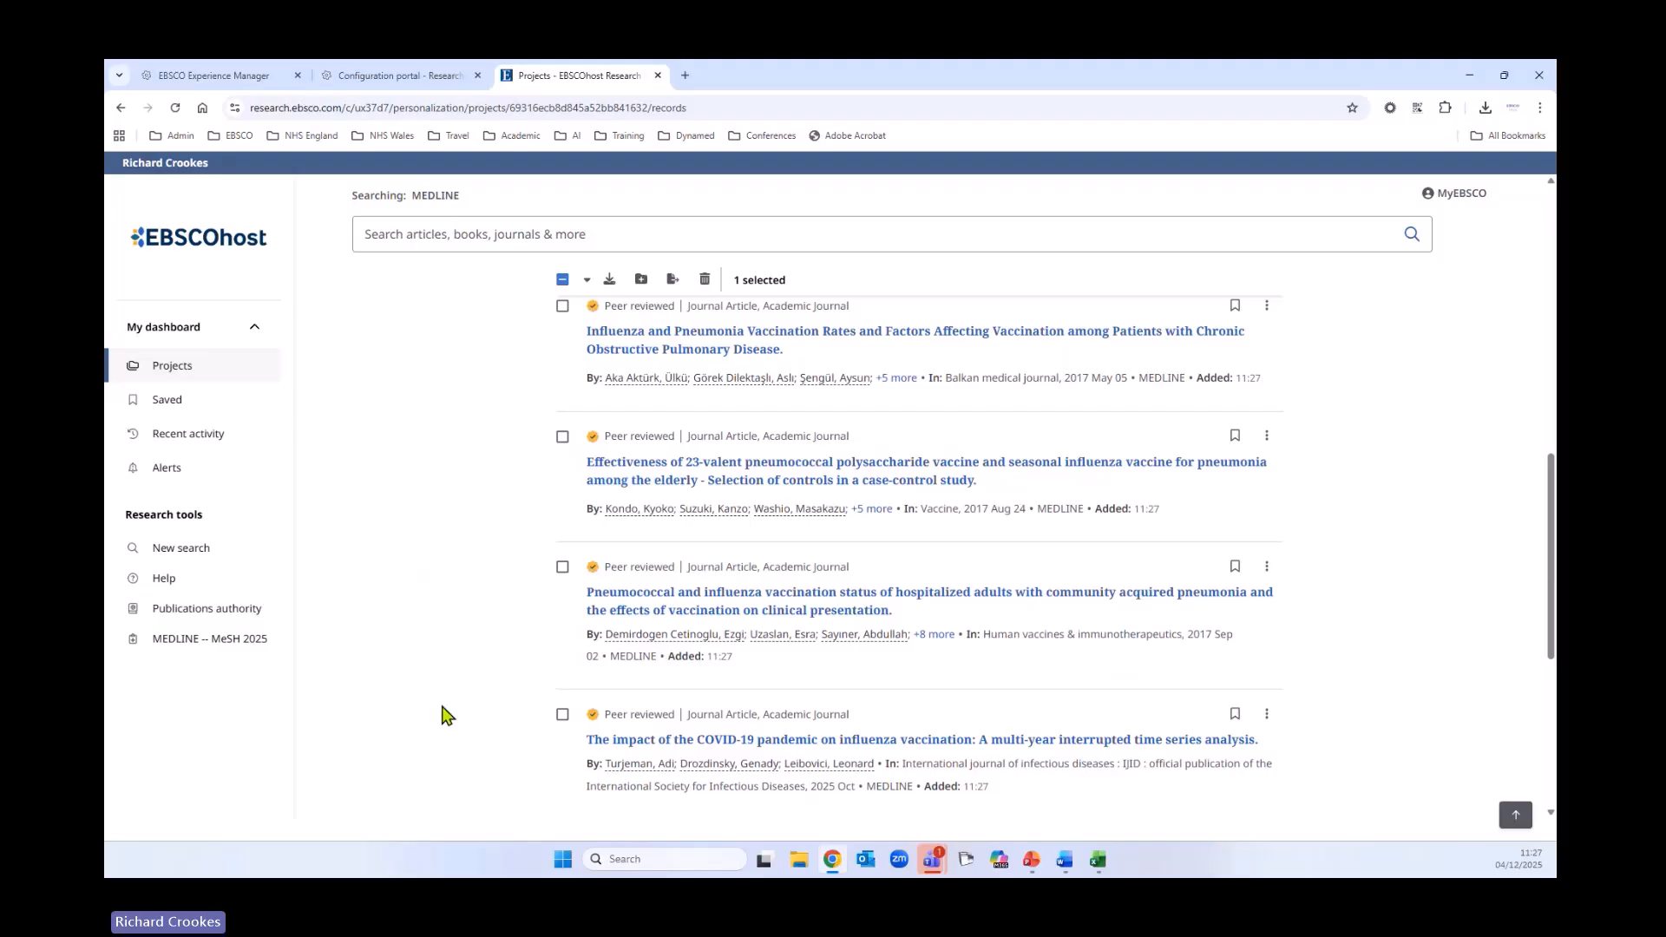
pyautogui.click(564, 716)
pyautogui.scroll(8, 893, 639)
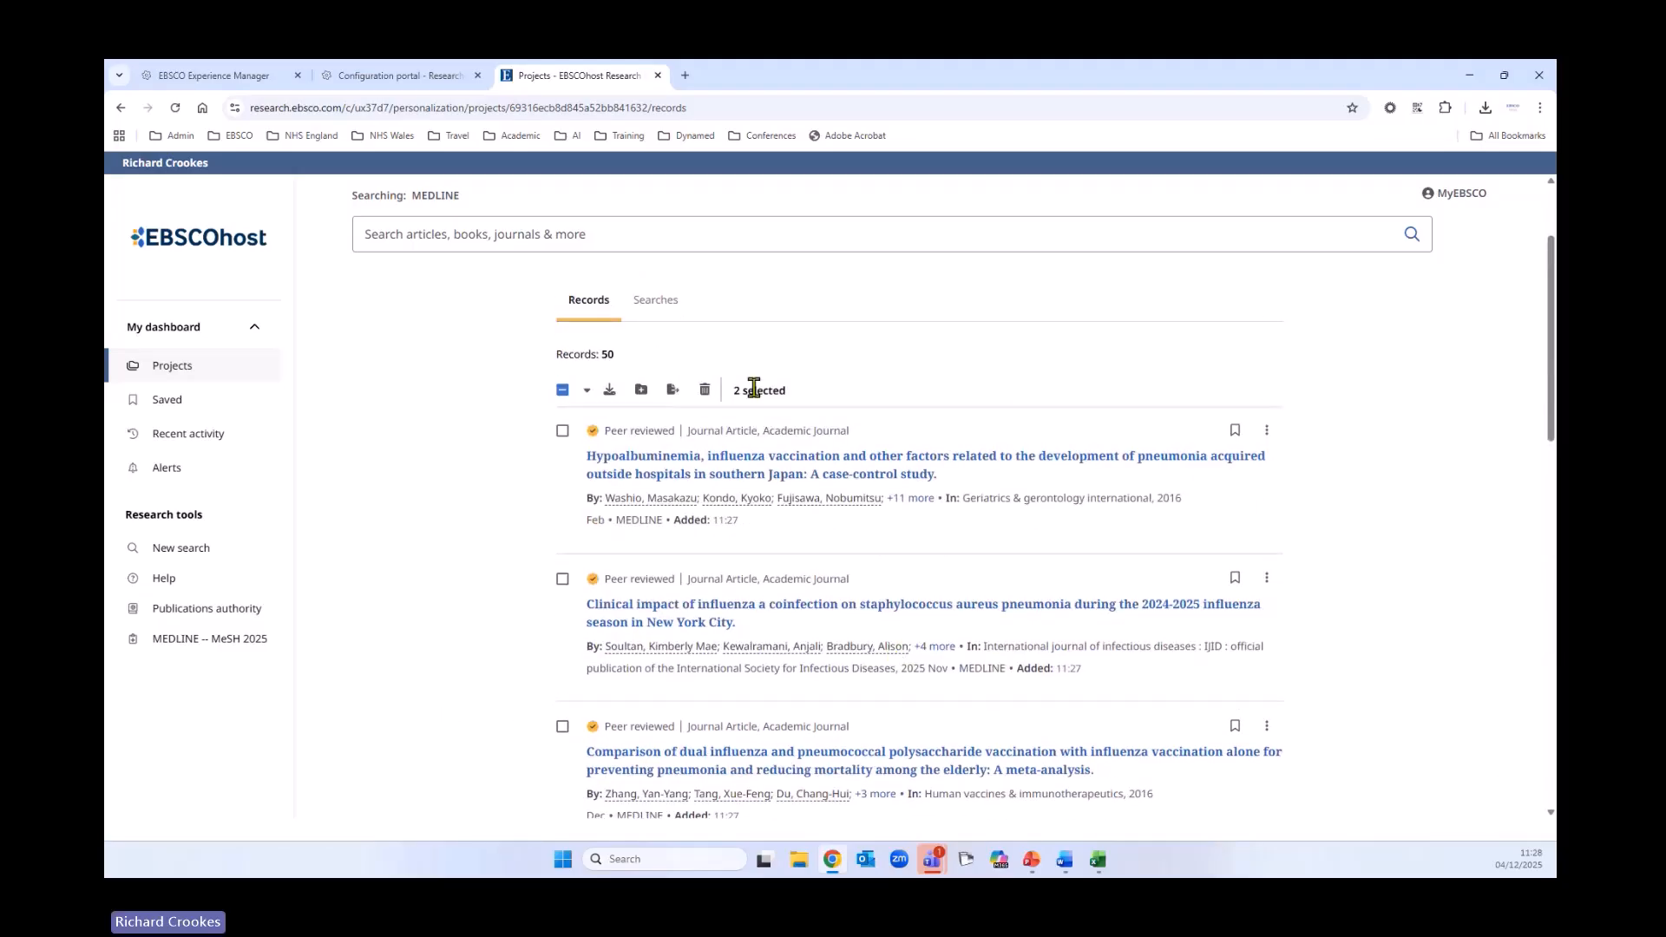
pyautogui.click(704, 391)
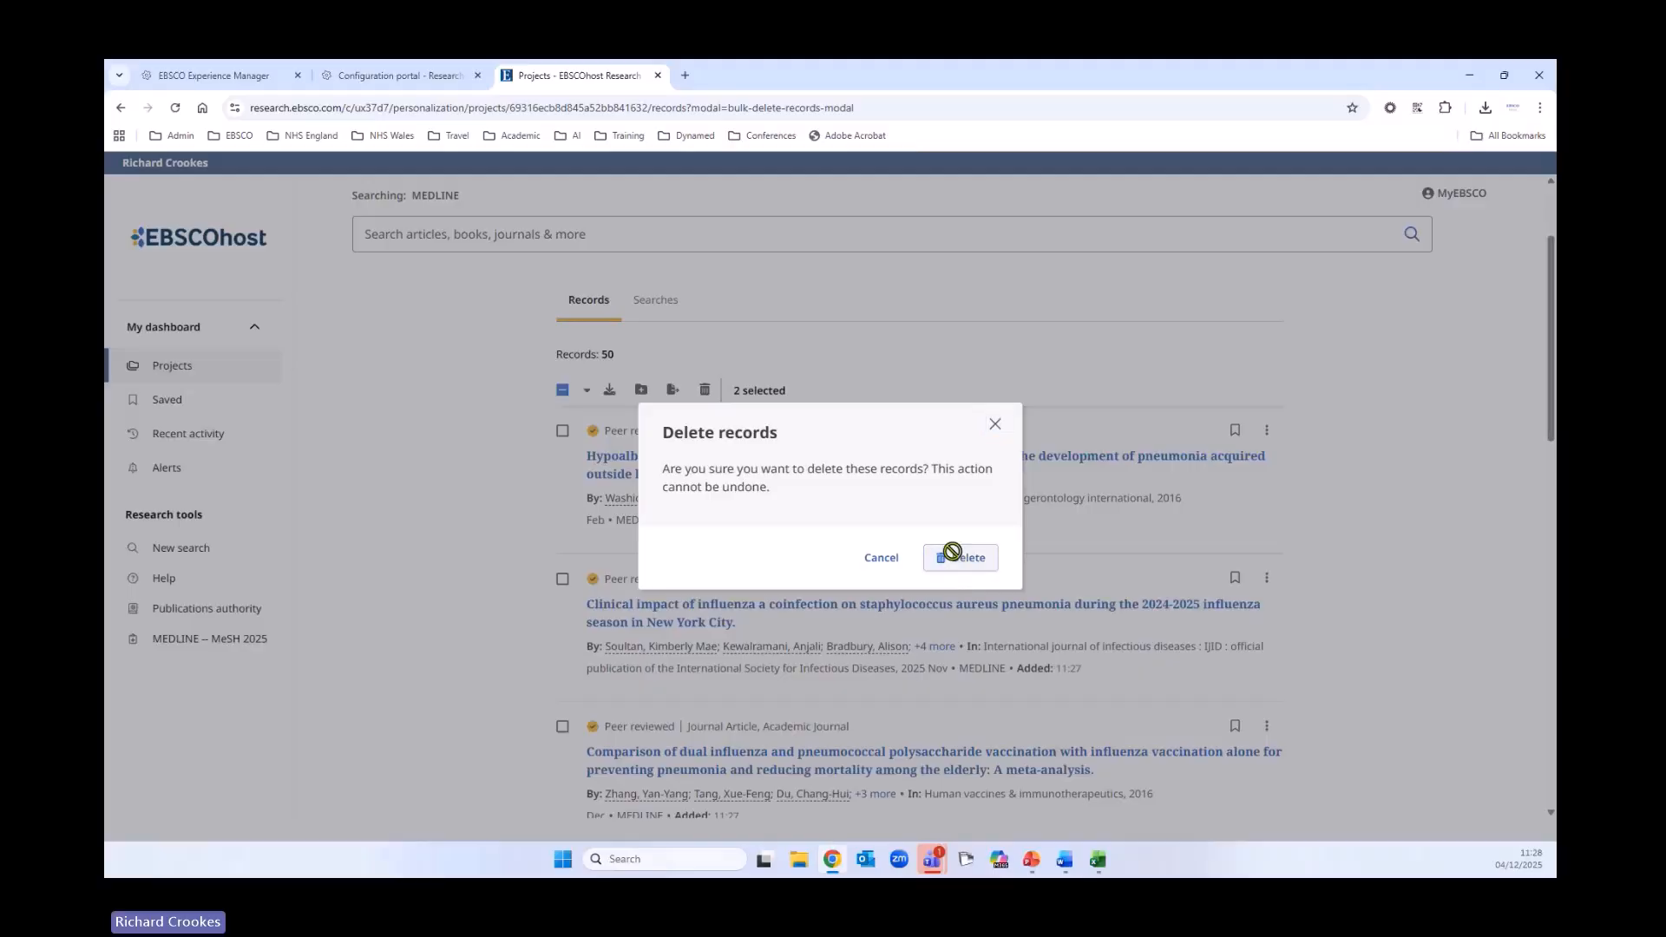
pyautogui.click(955, 556)
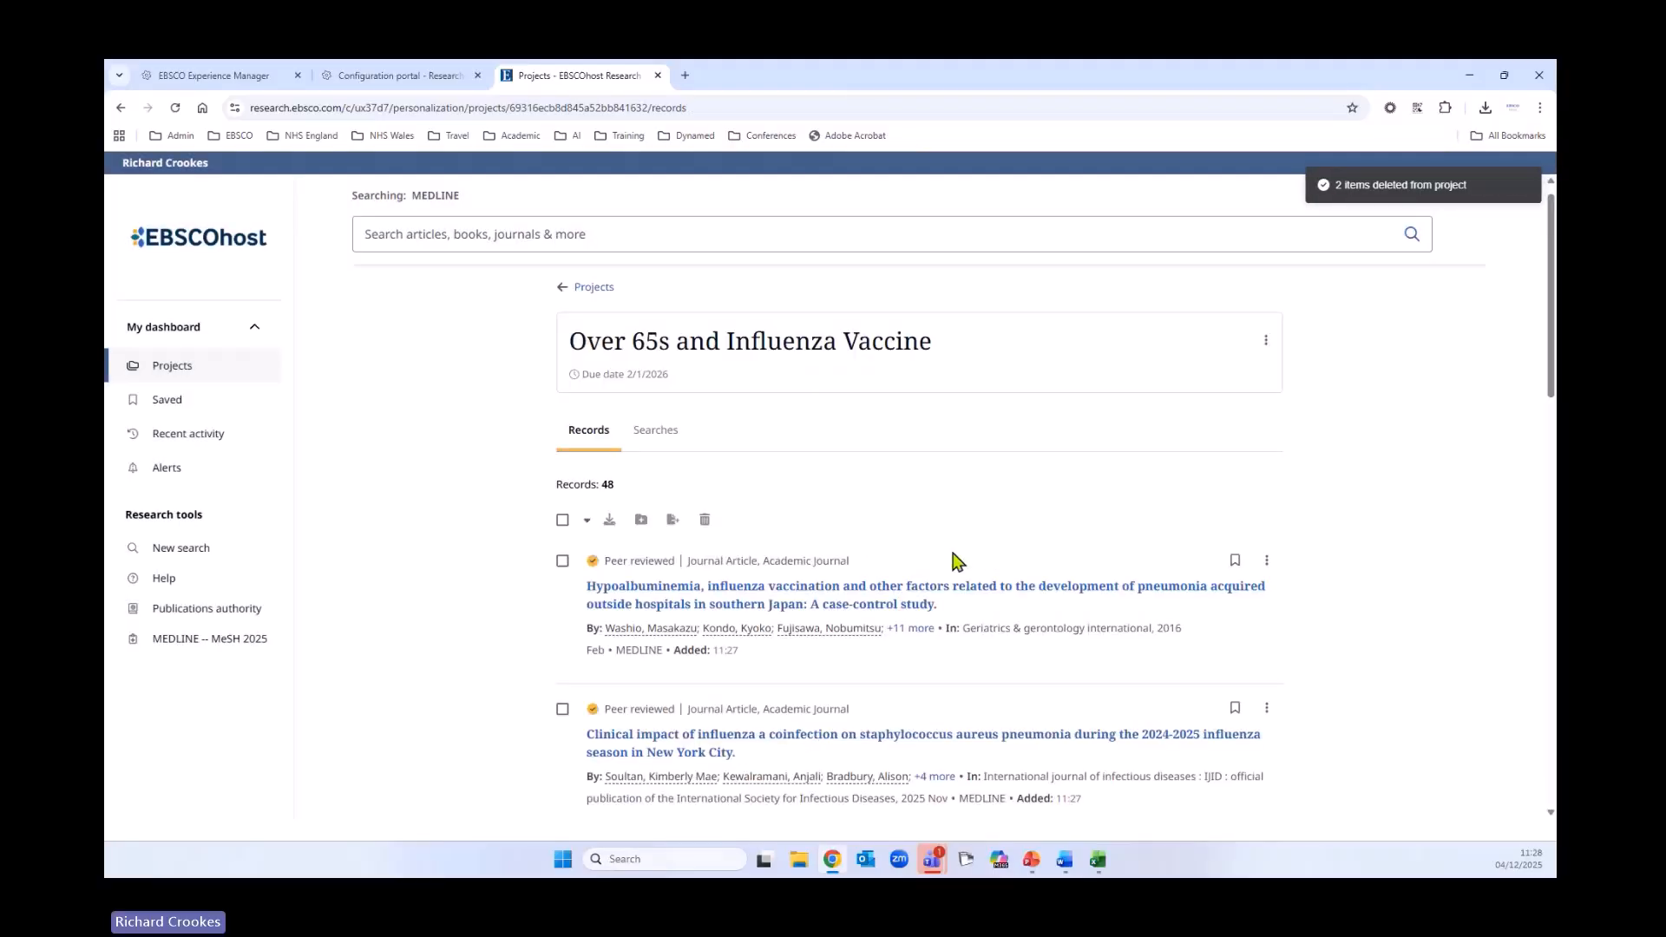
# Select all records loaded in the project list, examine their citation export options, and close them without exporting
pyautogui.click(562, 520)
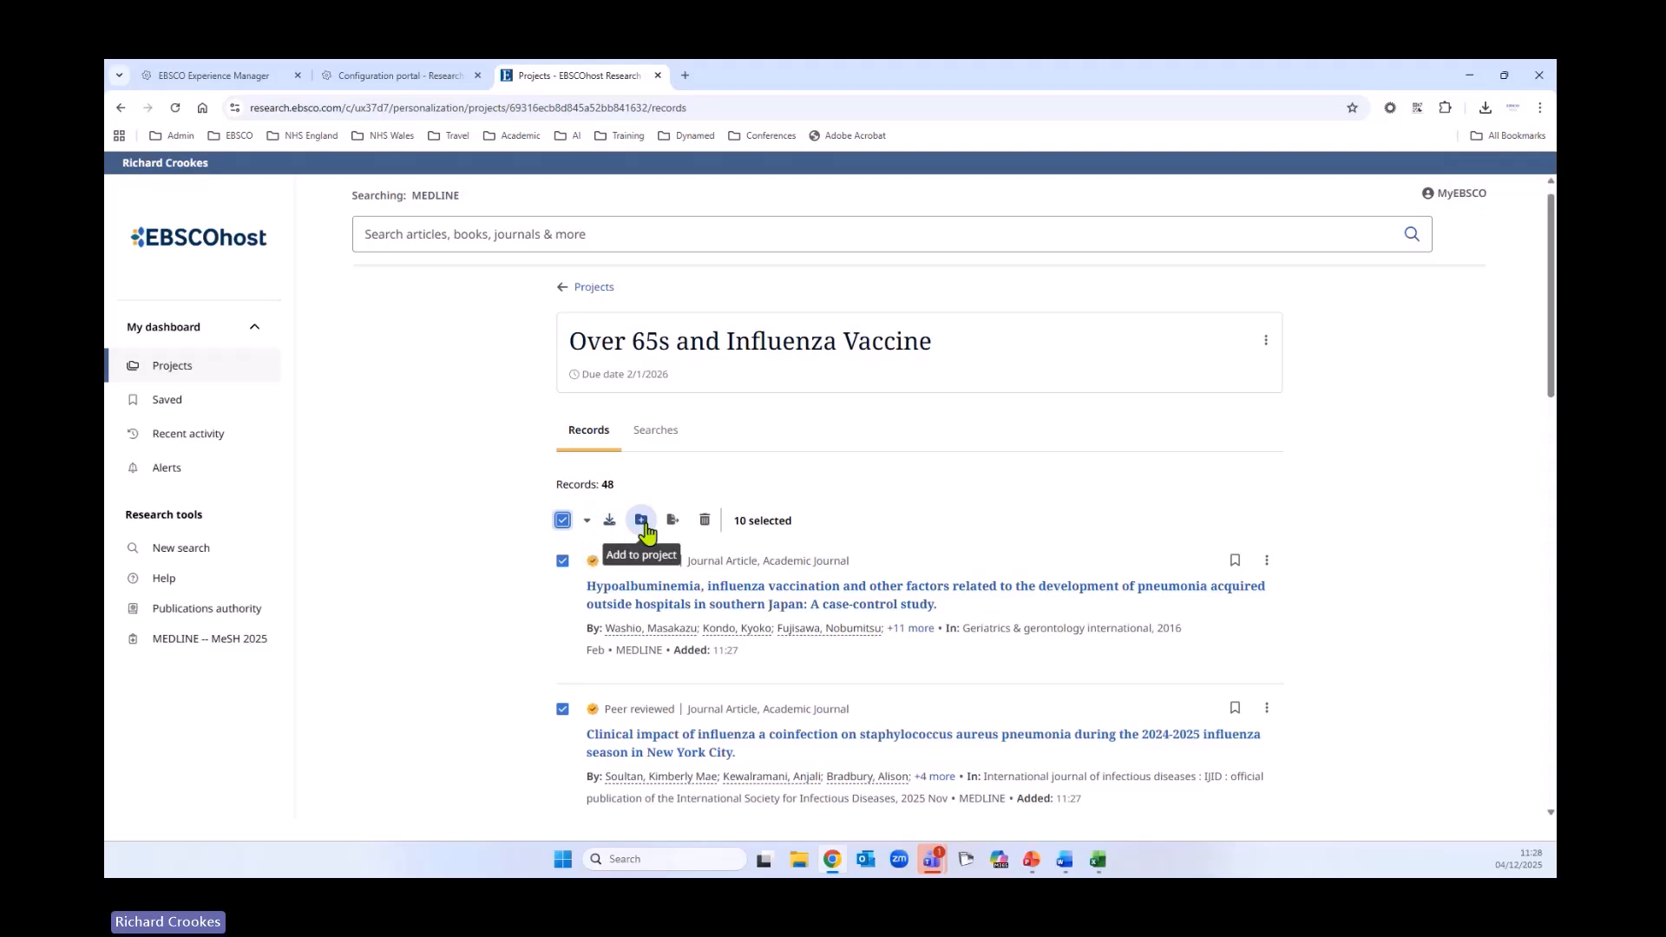
pyautogui.click(672, 521)
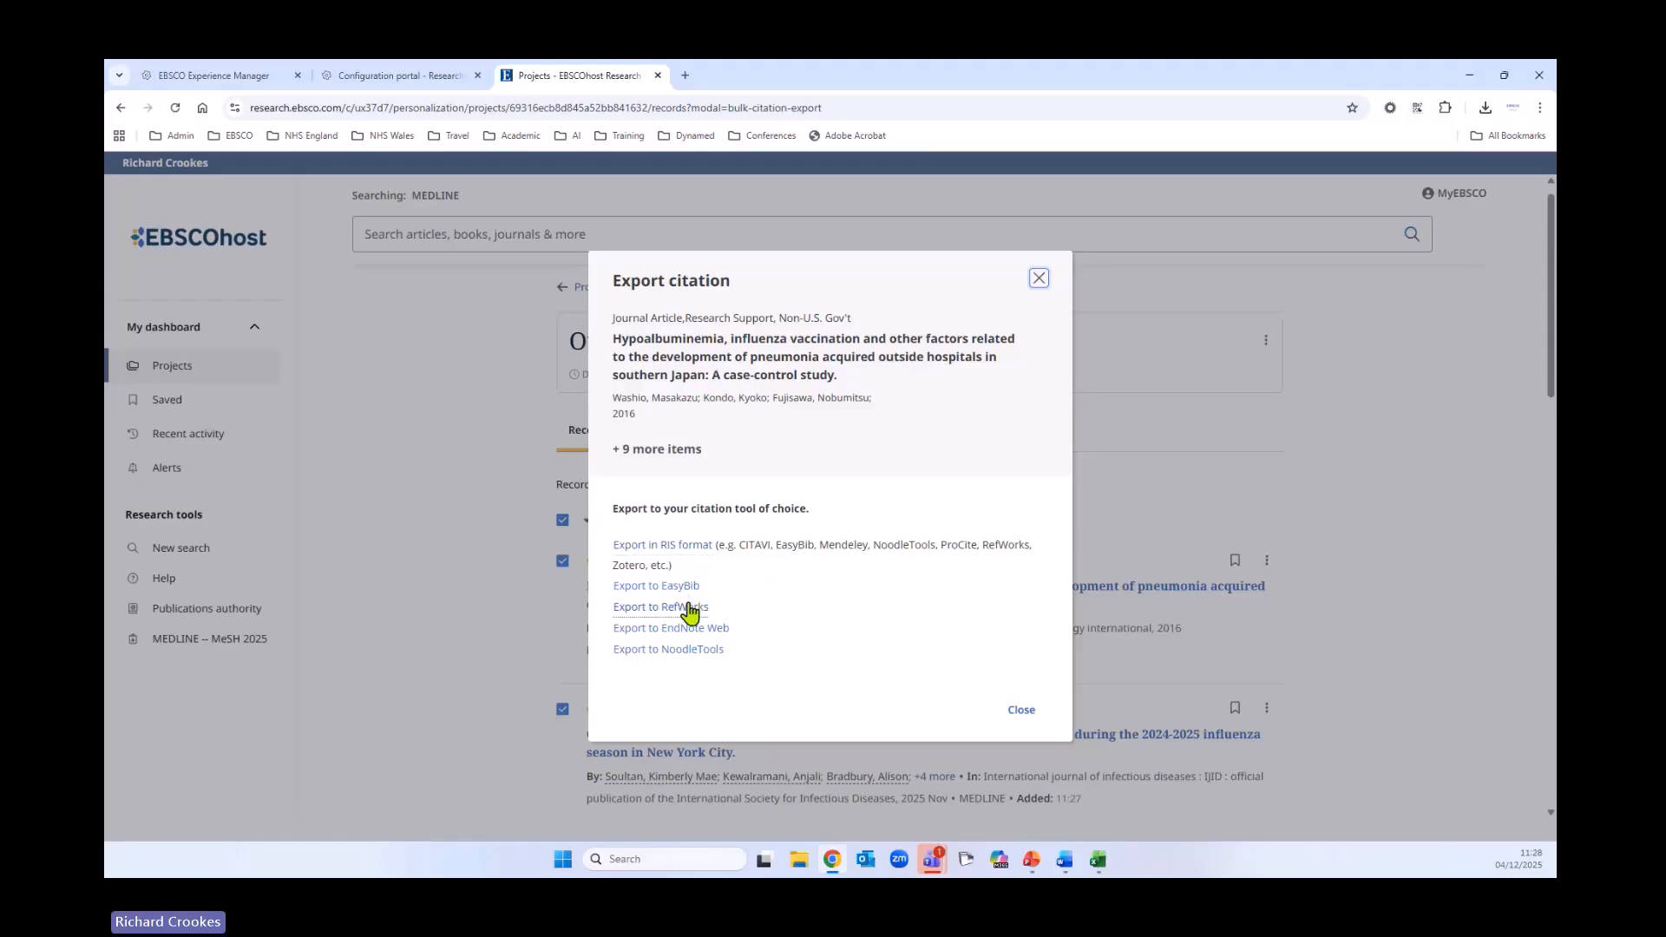
pyautogui.click(1021, 709)
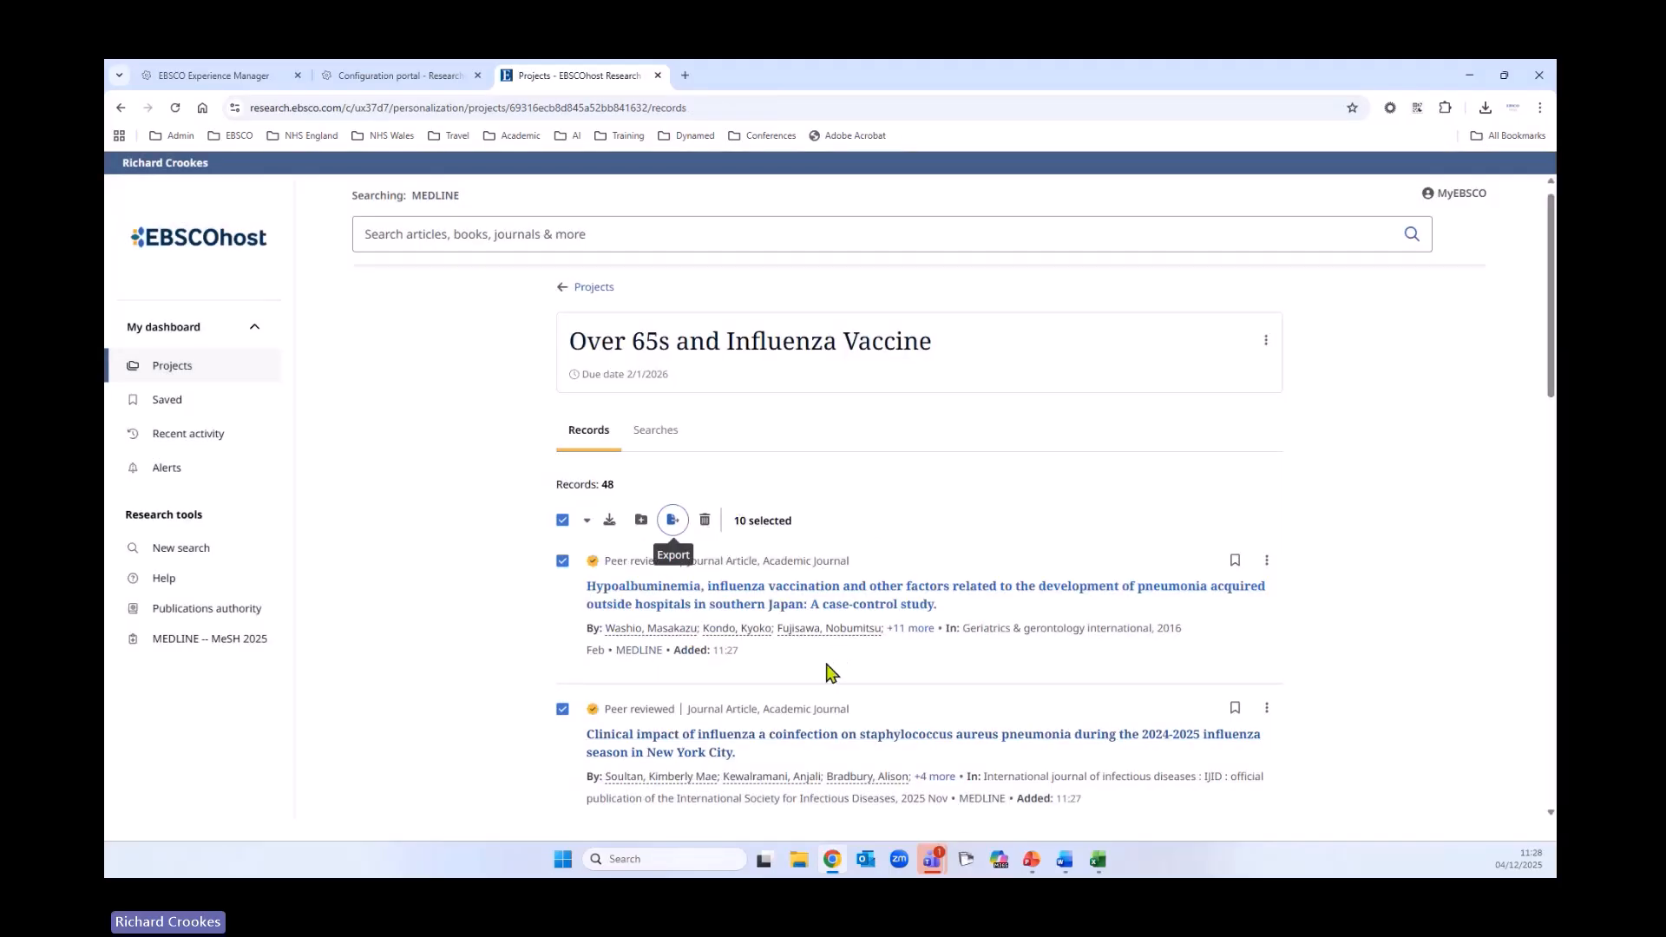
# View the searches stored in the project and return to its list of records
pyautogui.click(662, 438)
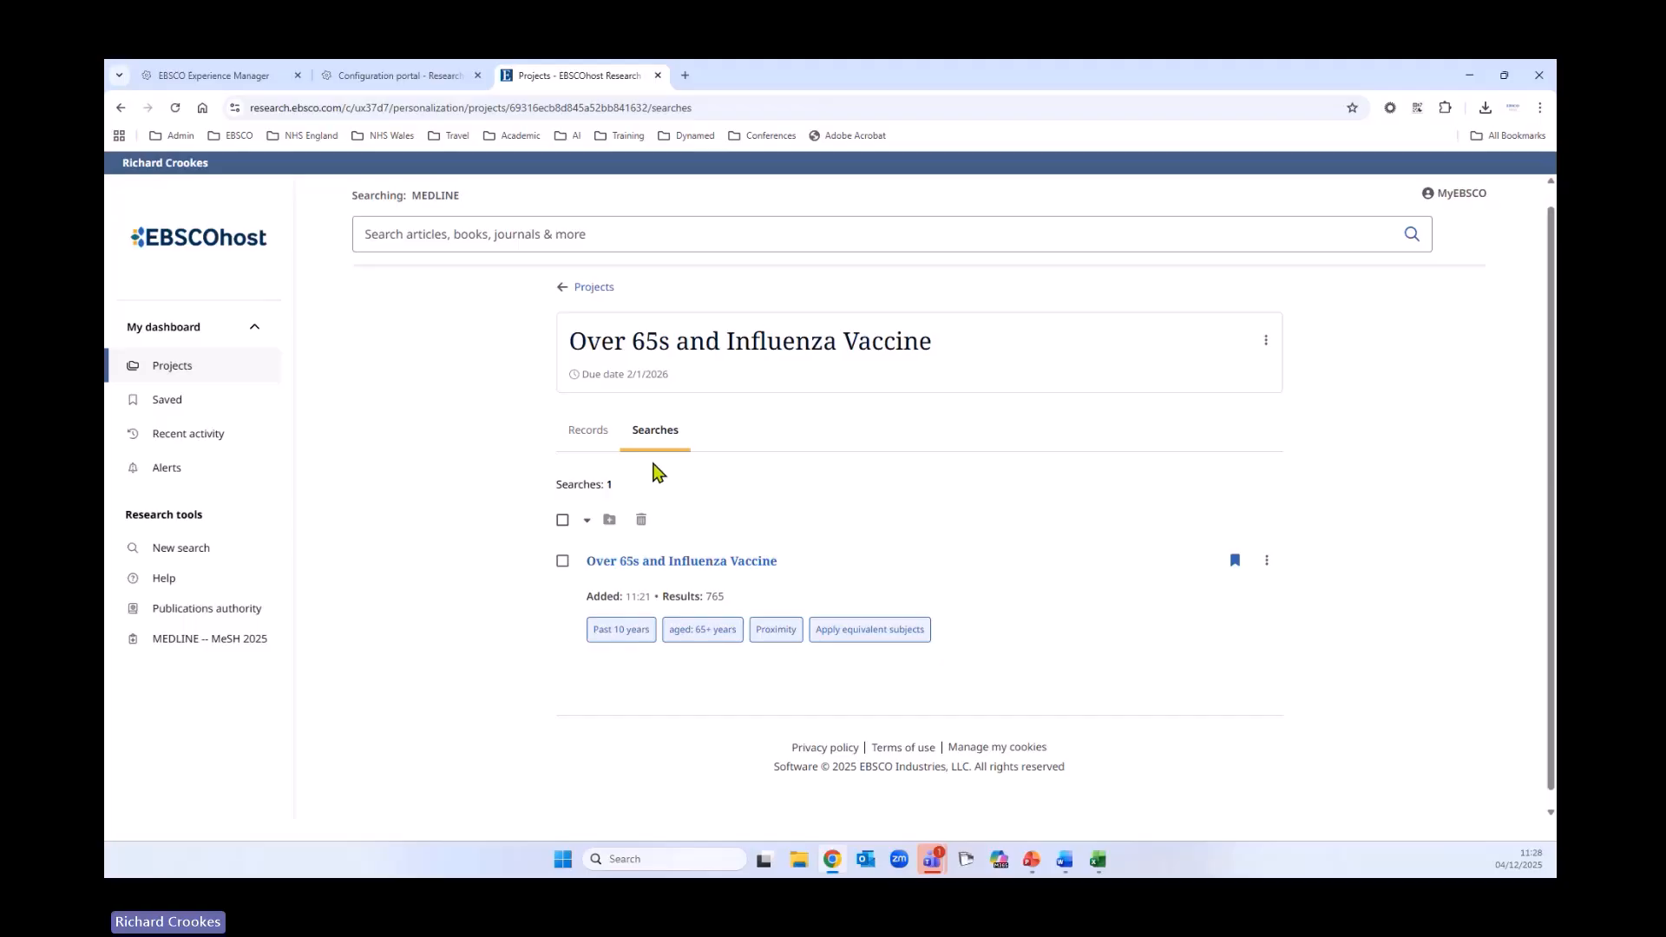
pyautogui.click(587, 433)
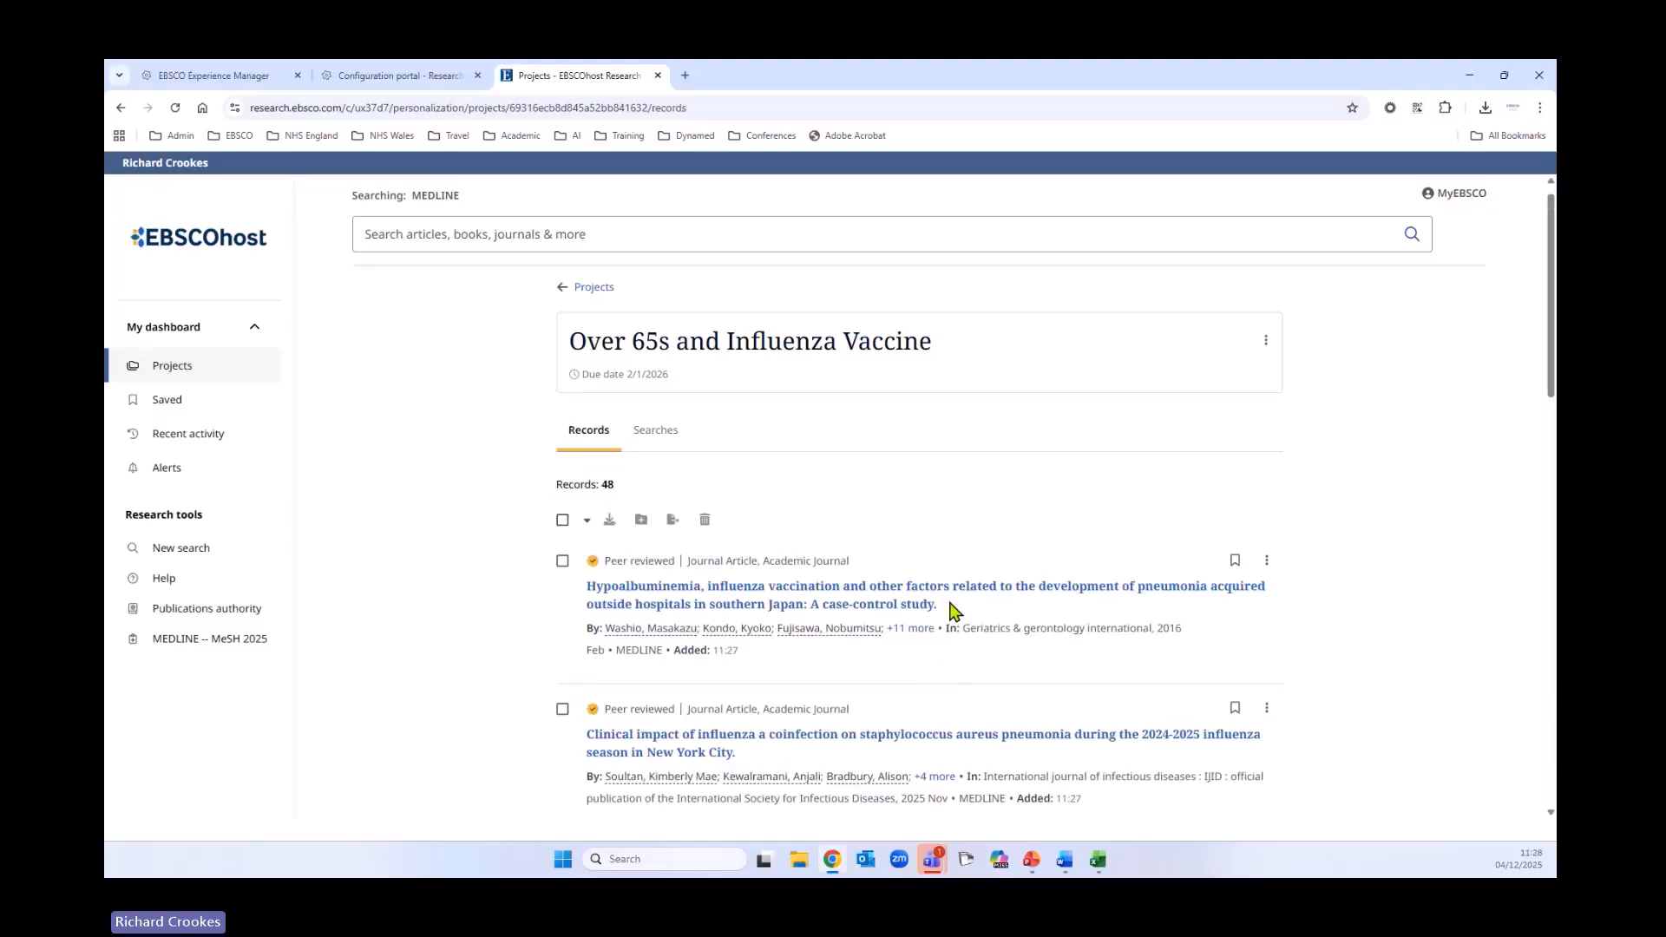
pyautogui.scroll(-2, 952, 607)
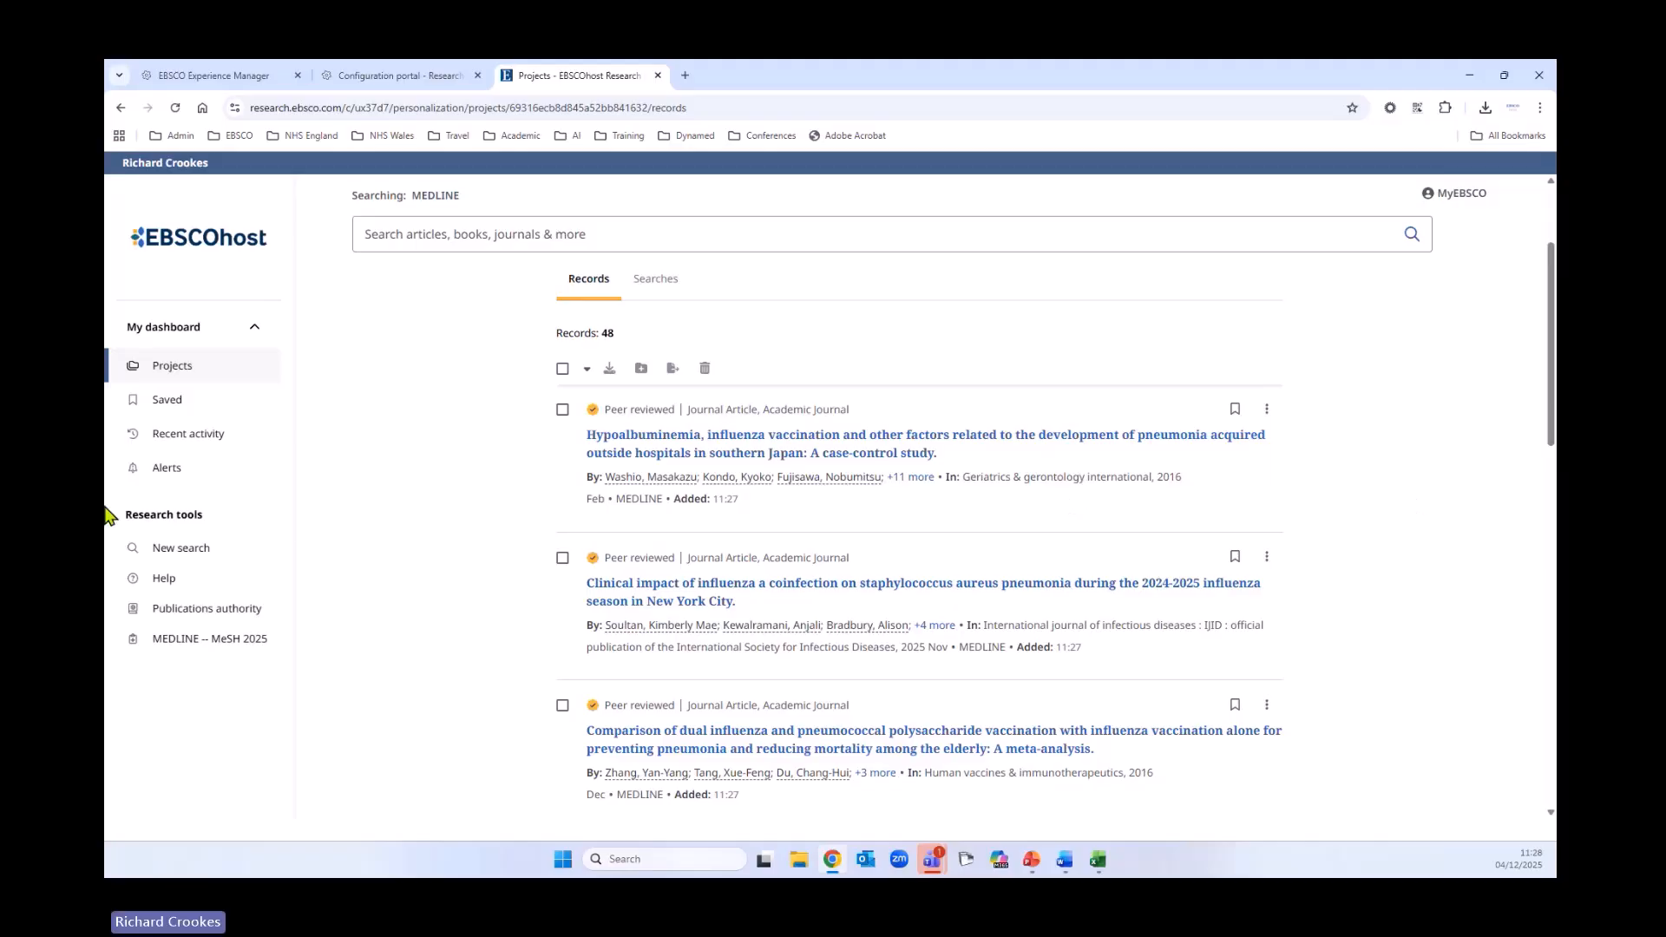
# Open the search history in Recent activity and sort the searches by Oldest
pyautogui.click(193, 441)
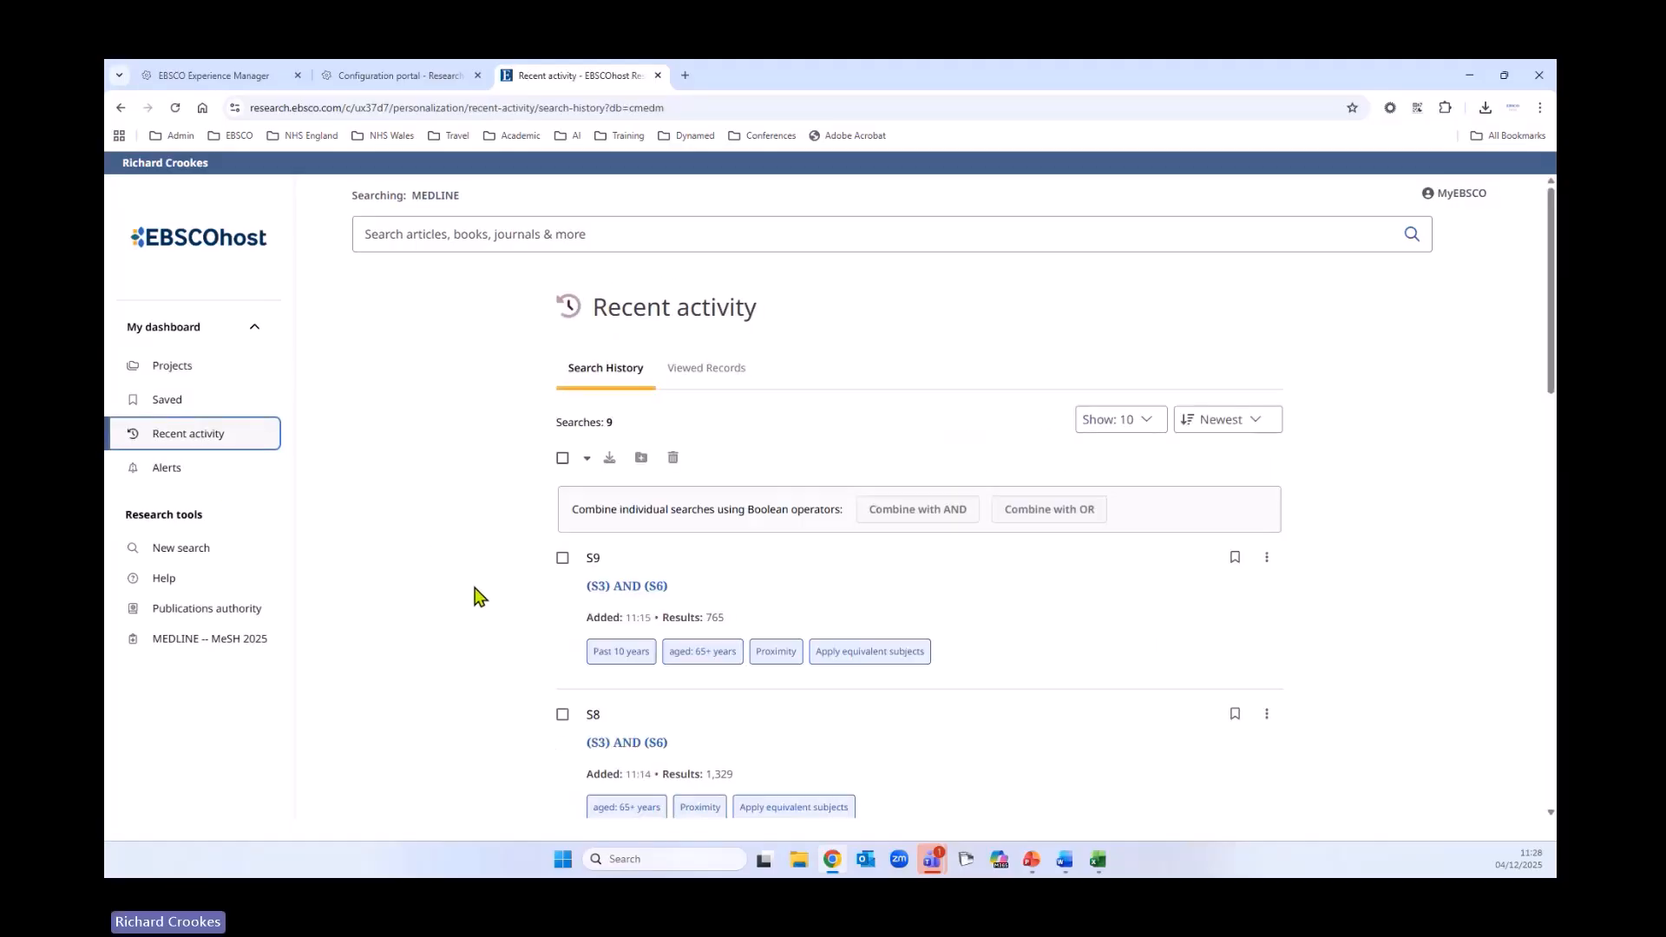
pyautogui.scroll(-1, 475, 597)
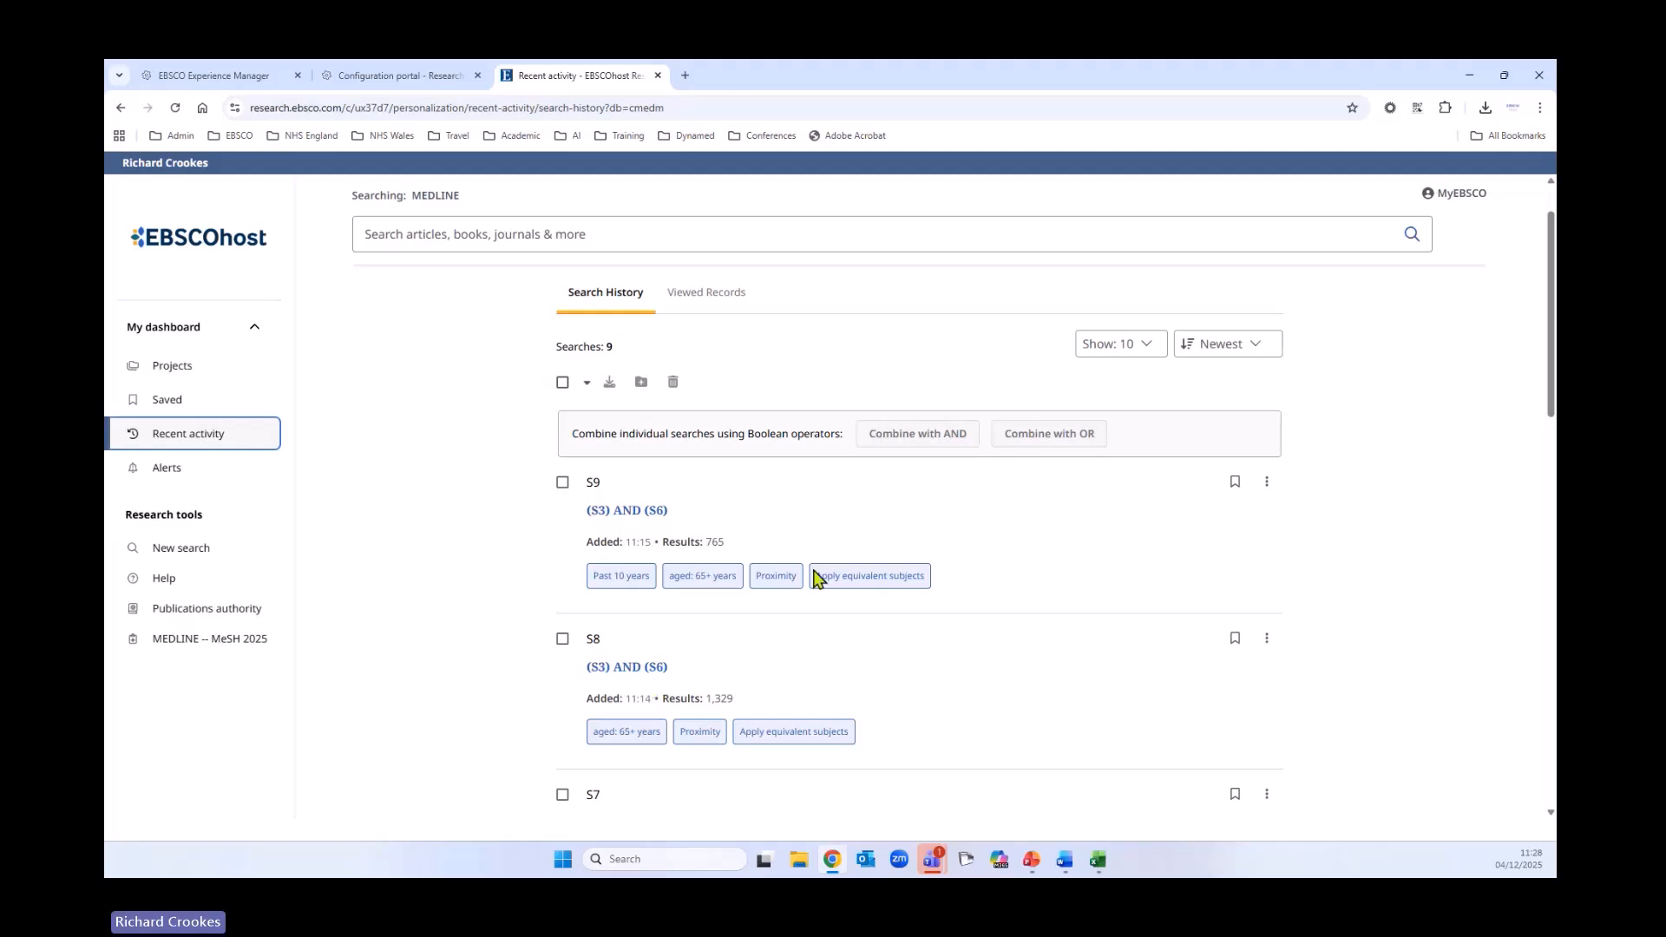
pyautogui.click(1197, 350)
pyautogui.click(1209, 405)
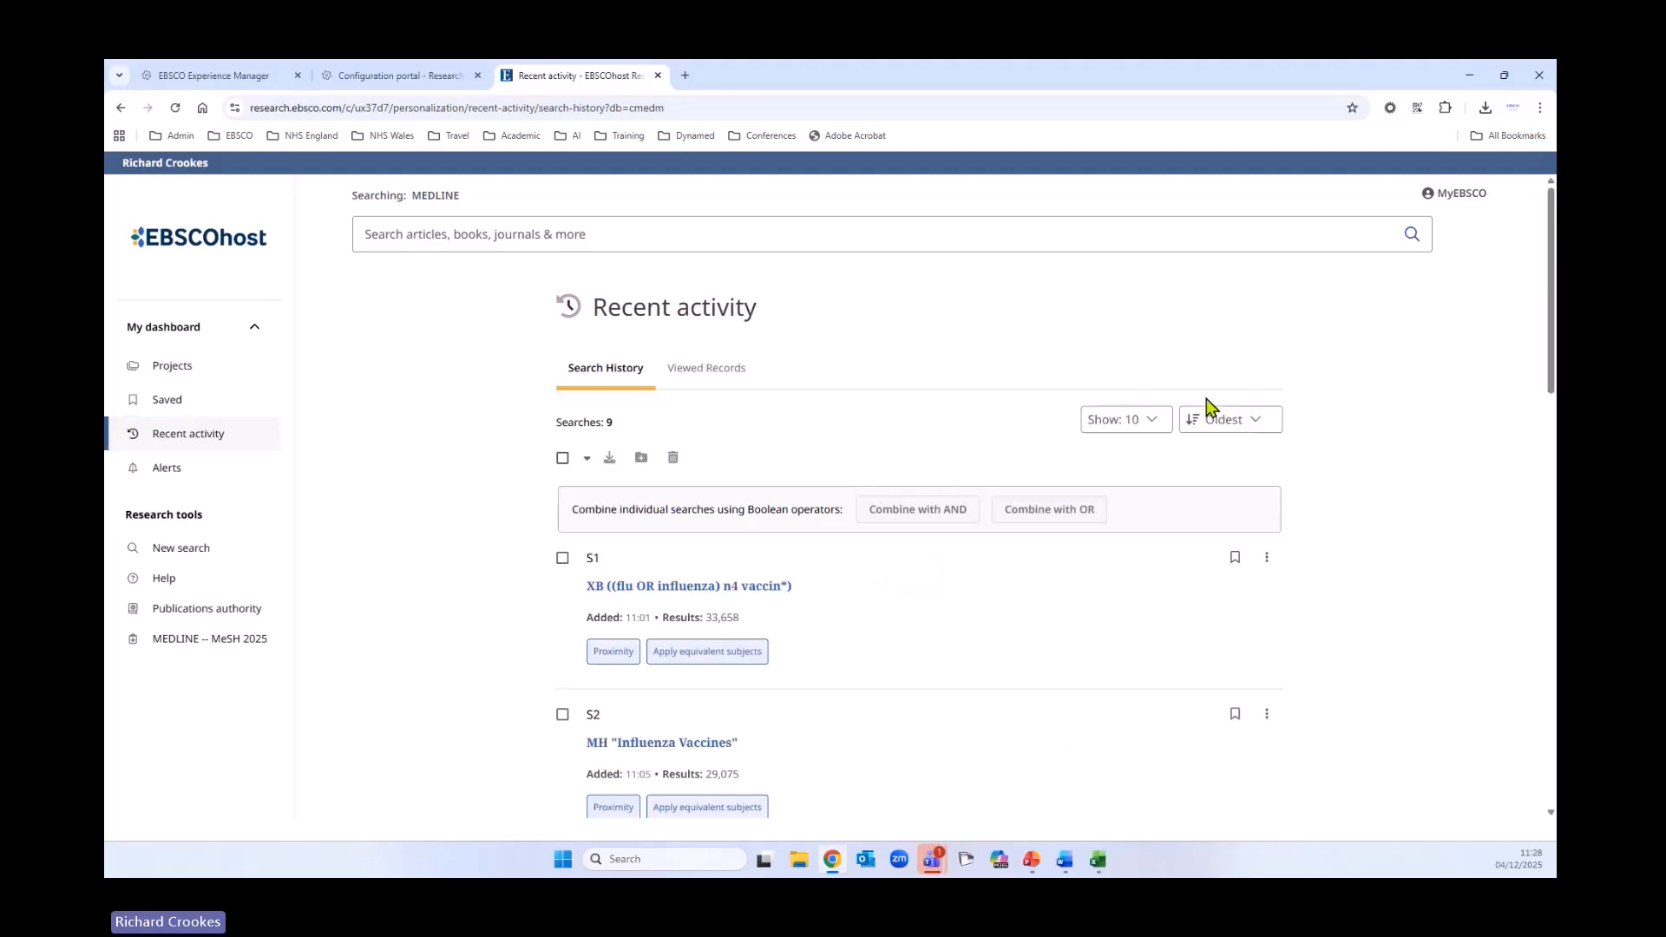
# Look through searches S1 to S9 in the history, examining their search lines and applied limits
pyautogui.scroll(-2, 614, 496)
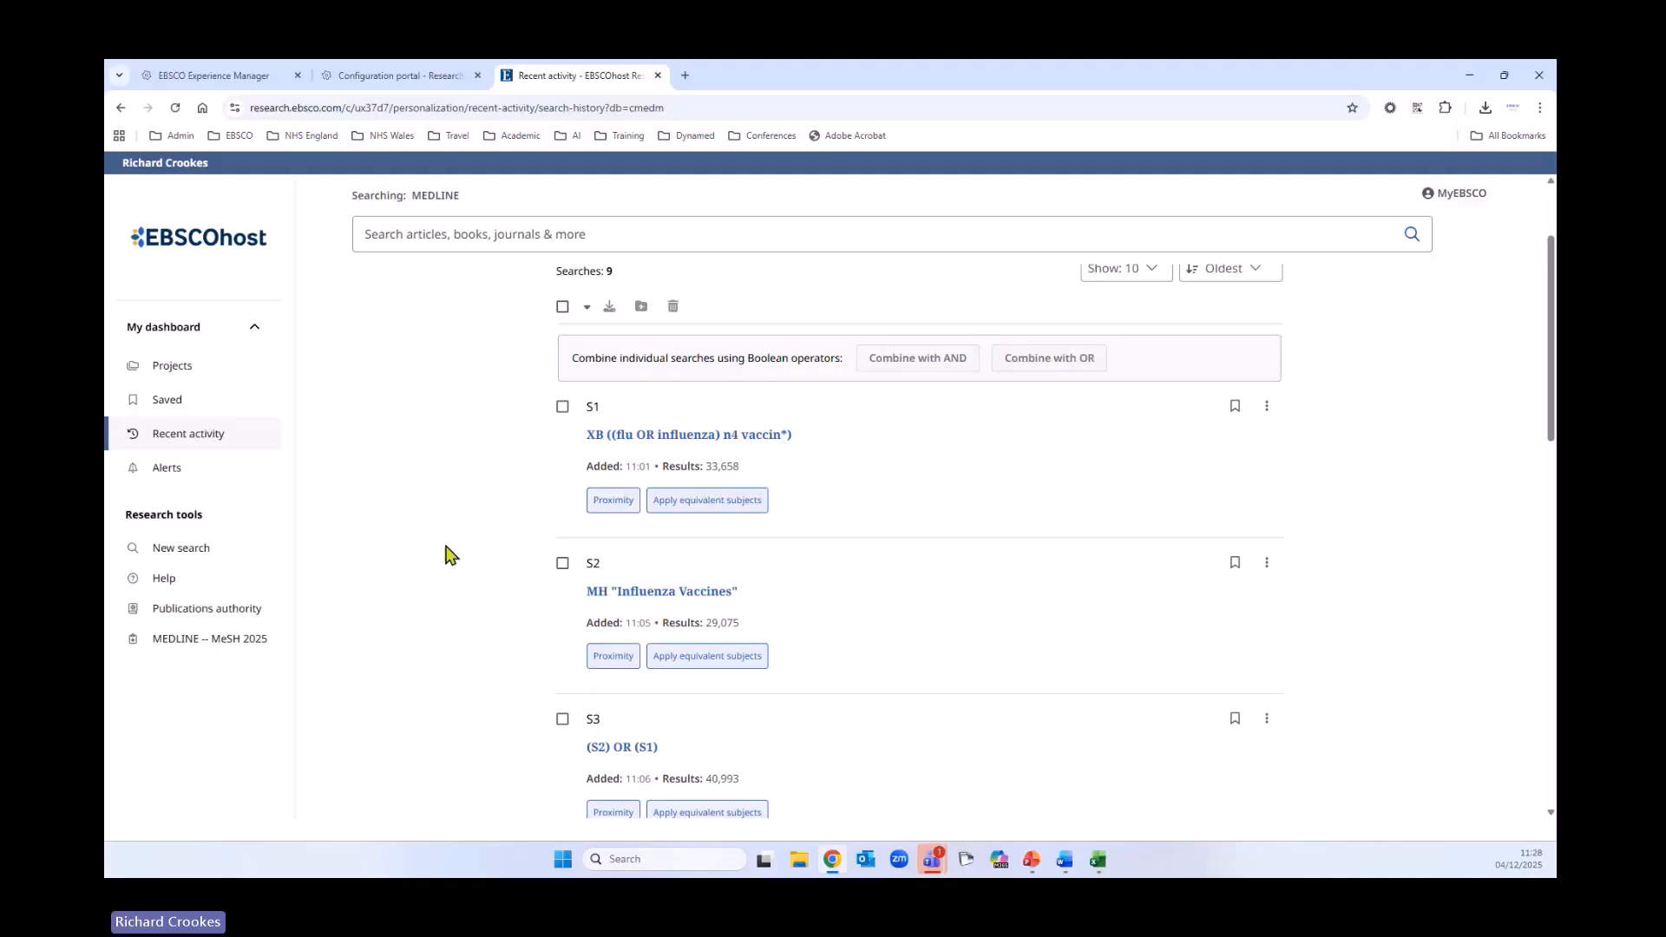
pyautogui.scroll(-1, 461, 592)
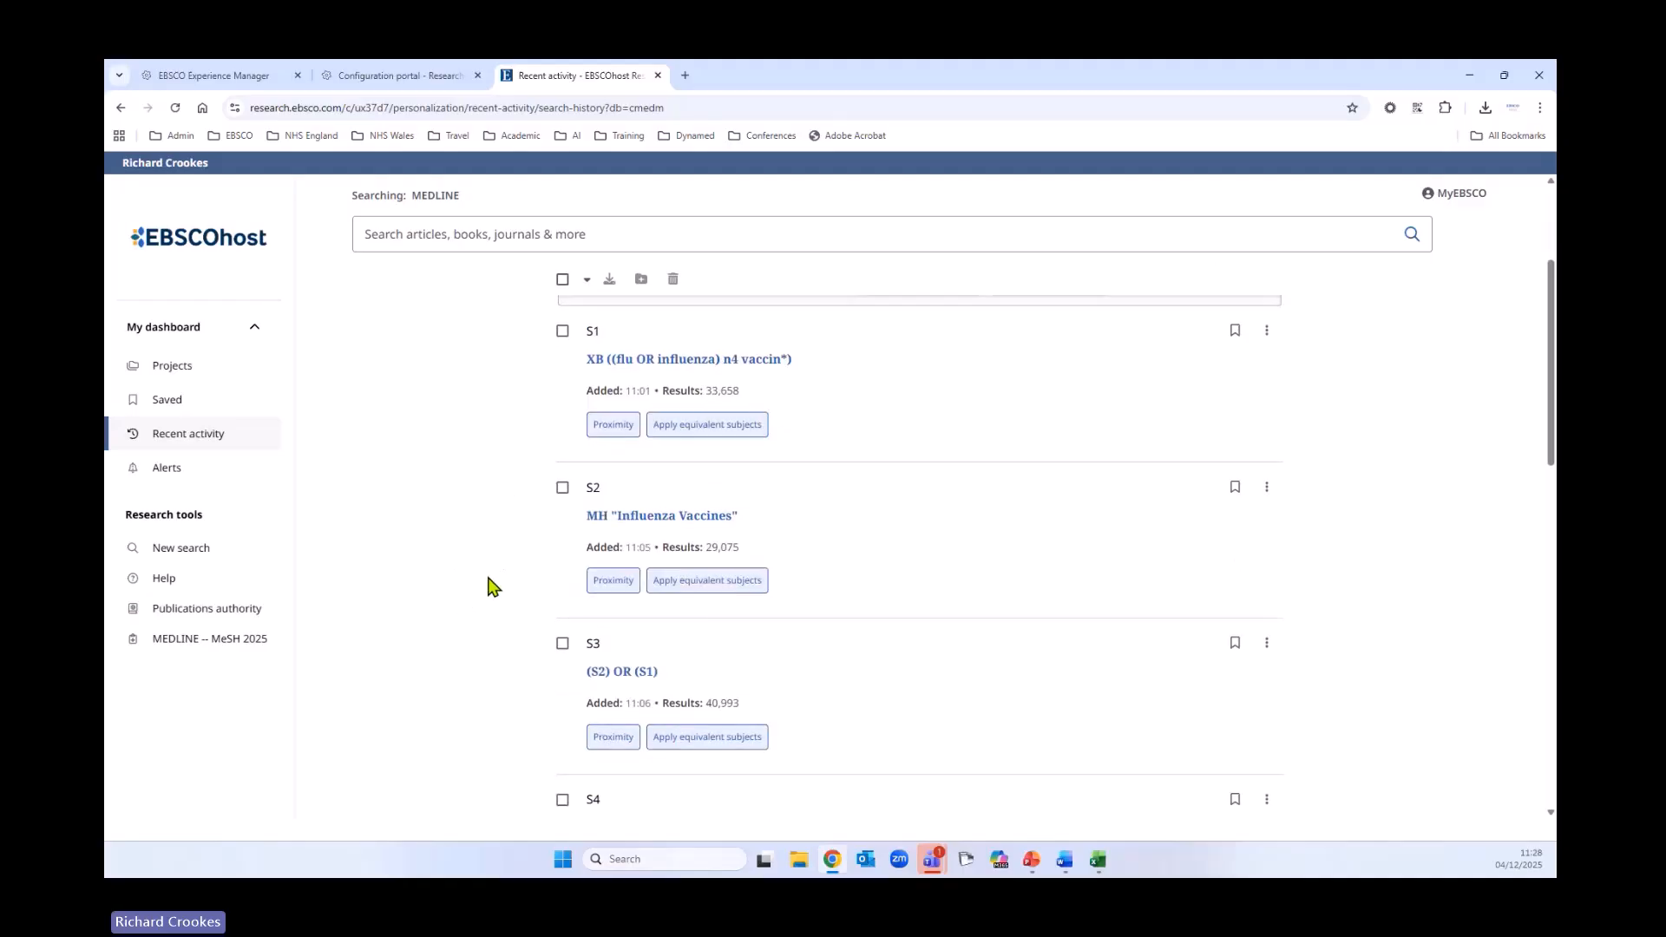
pyautogui.scroll(-5, 488, 590)
pyautogui.scroll(-7, 488, 590)
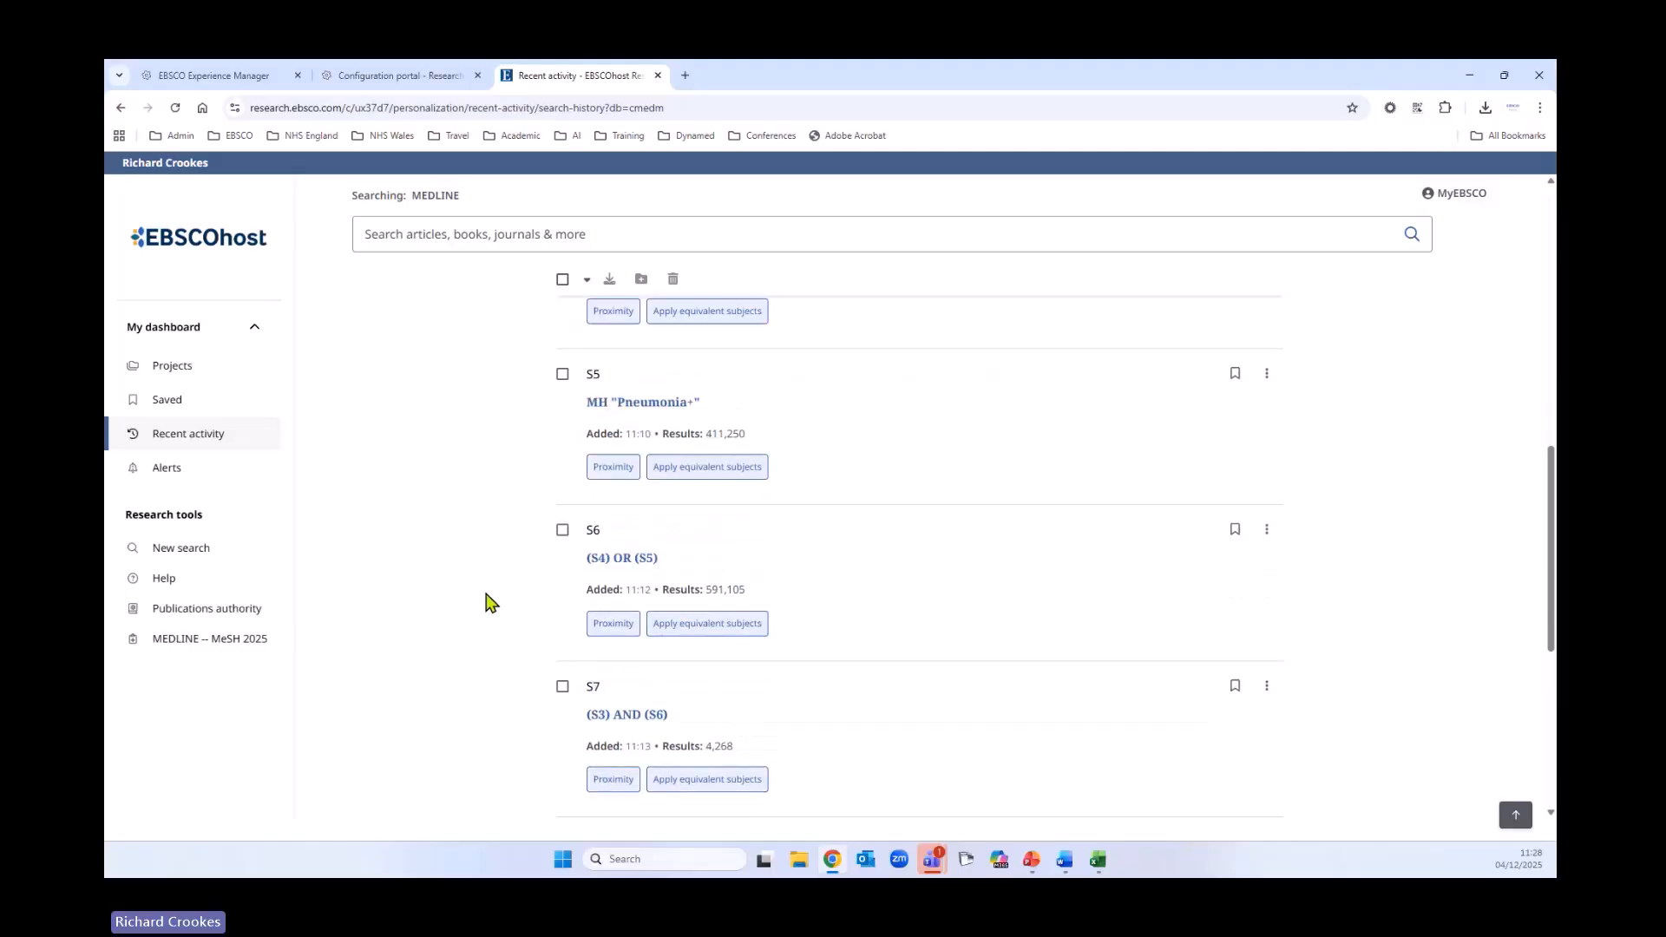
pyautogui.scroll(-2, 487, 607)
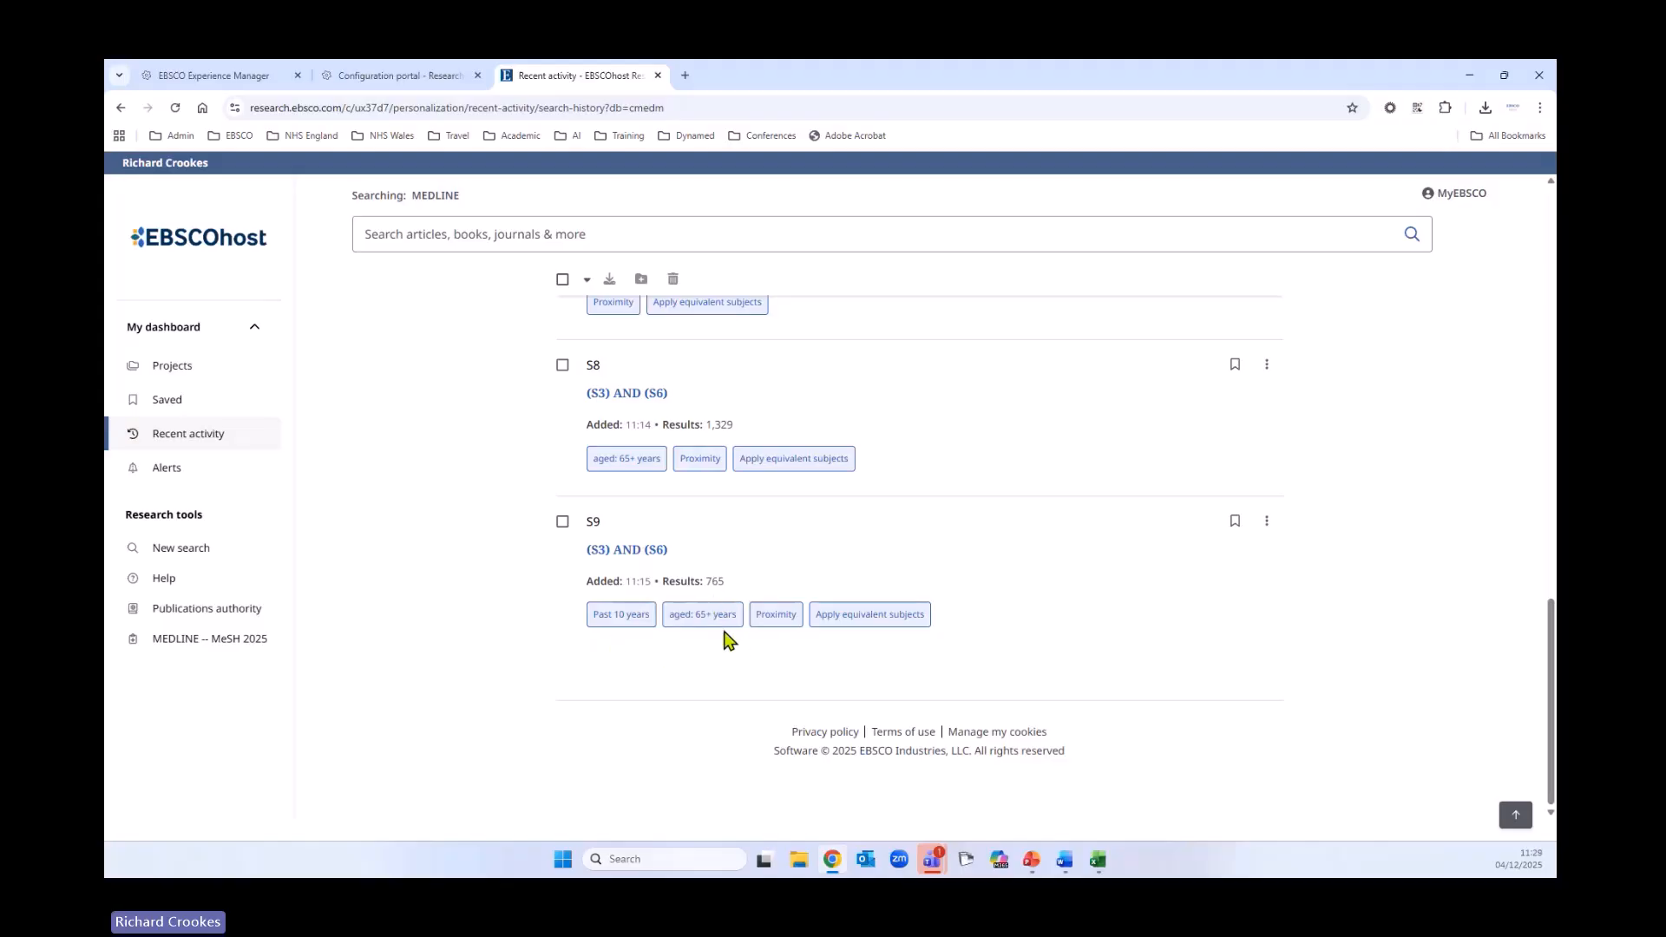
pyautogui.scroll(3, 1136, 701)
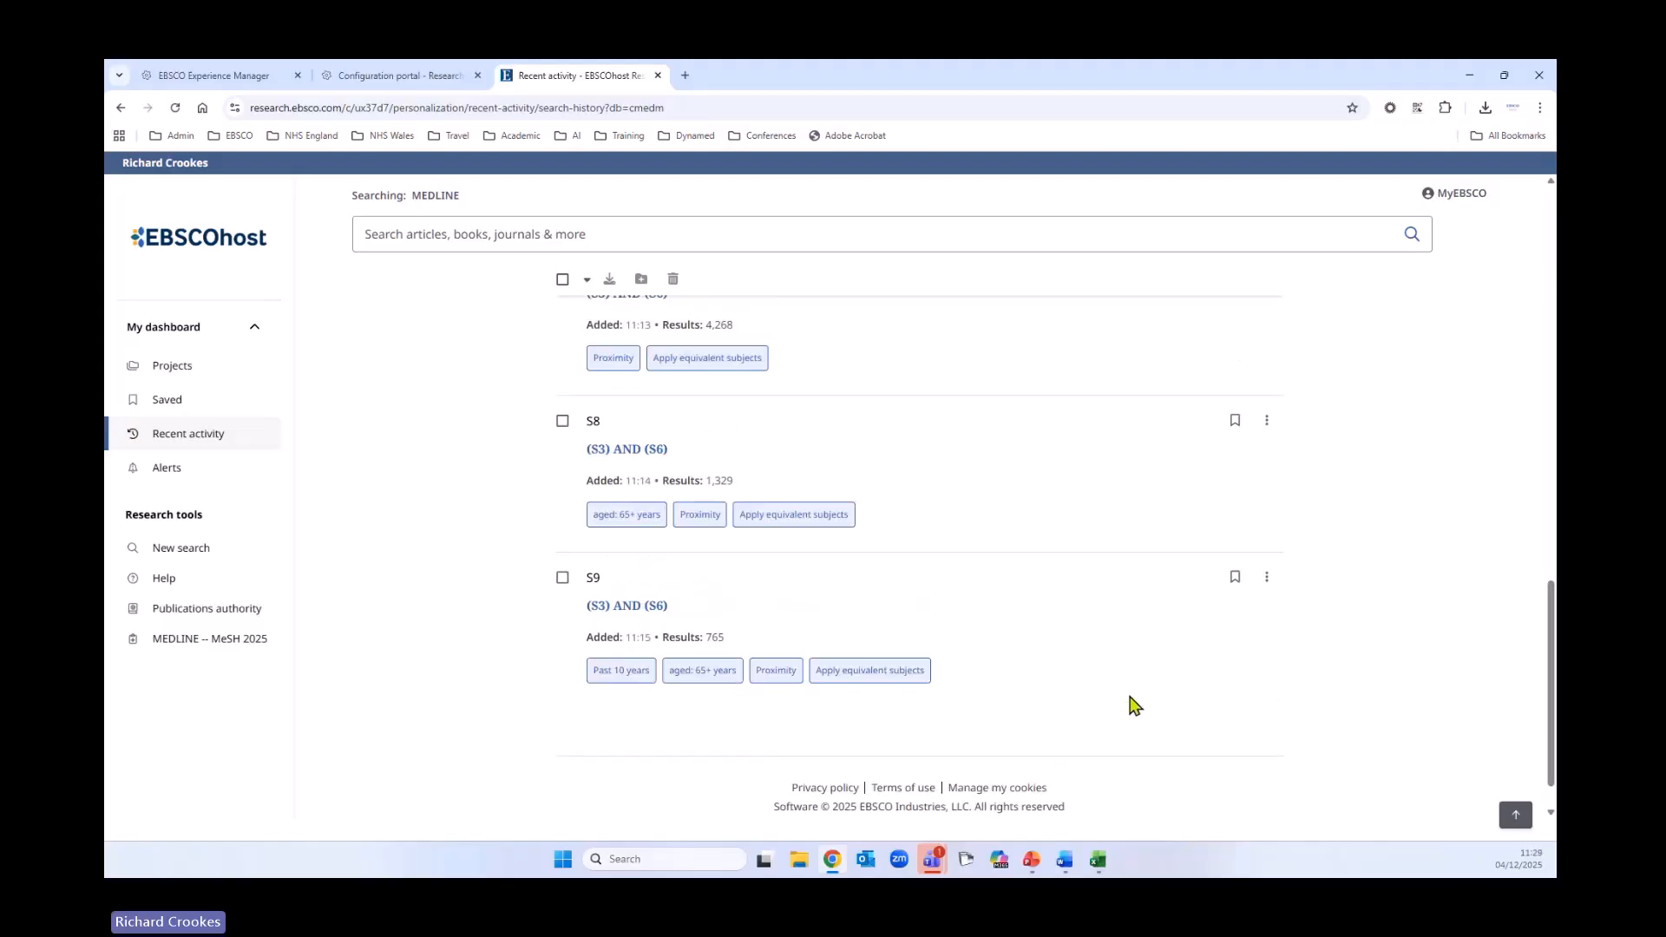
pyautogui.scroll(15, 1127, 718)
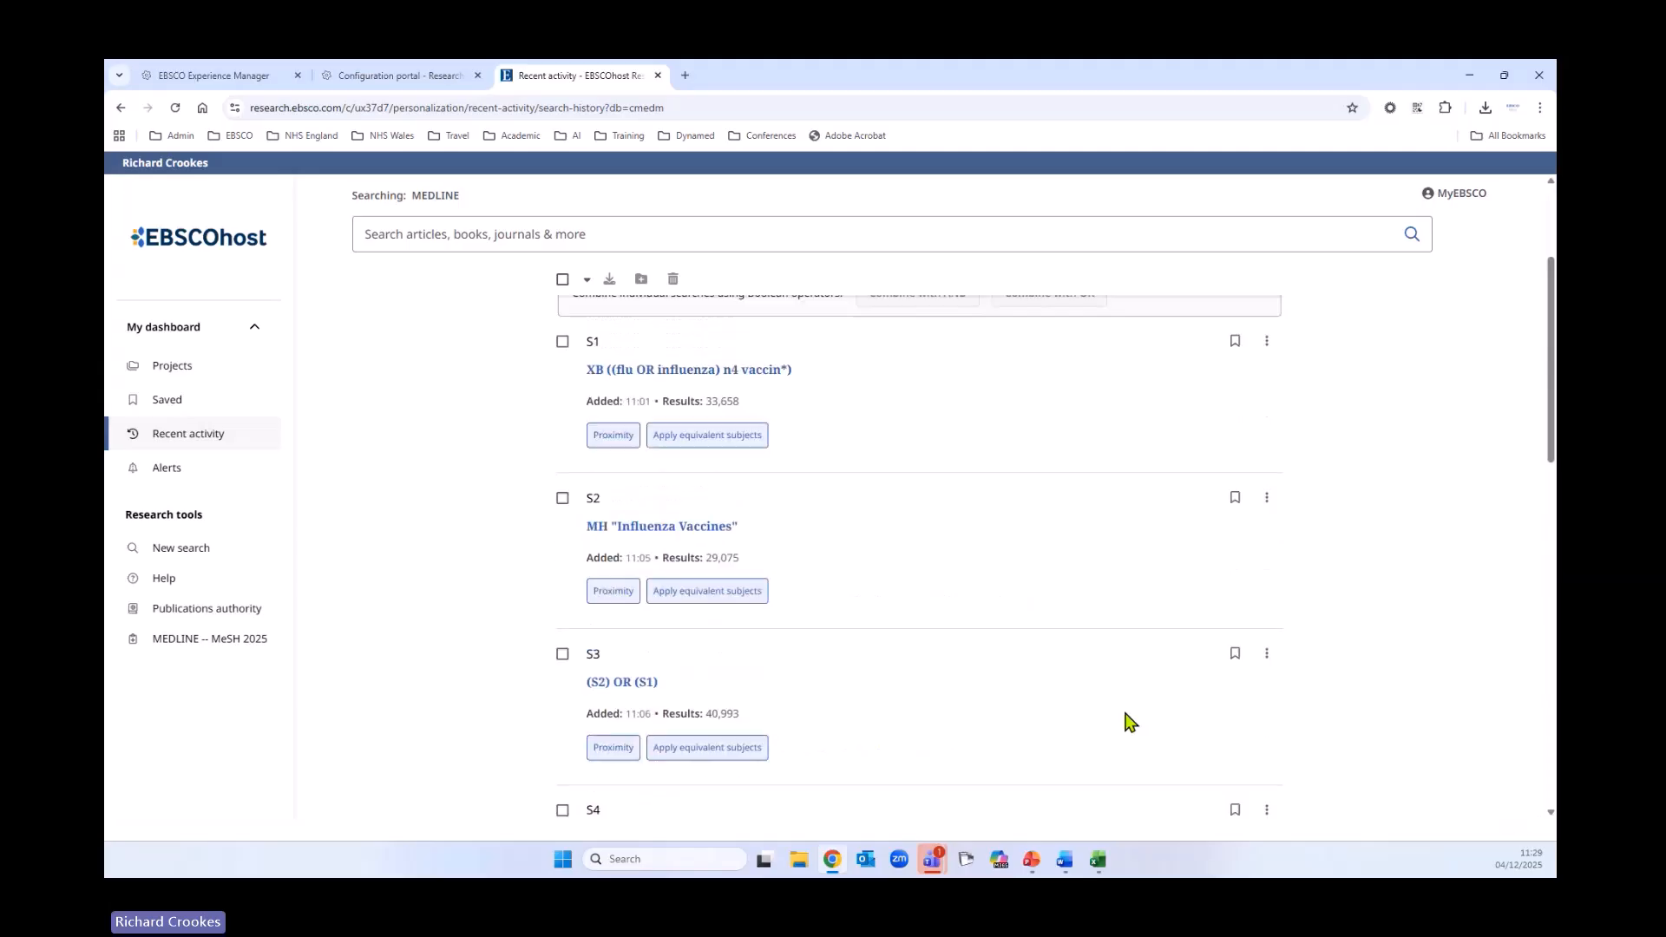
# Select all searches in the history and view the actions offered for search S1 without applying any
pyautogui.click(562, 457)
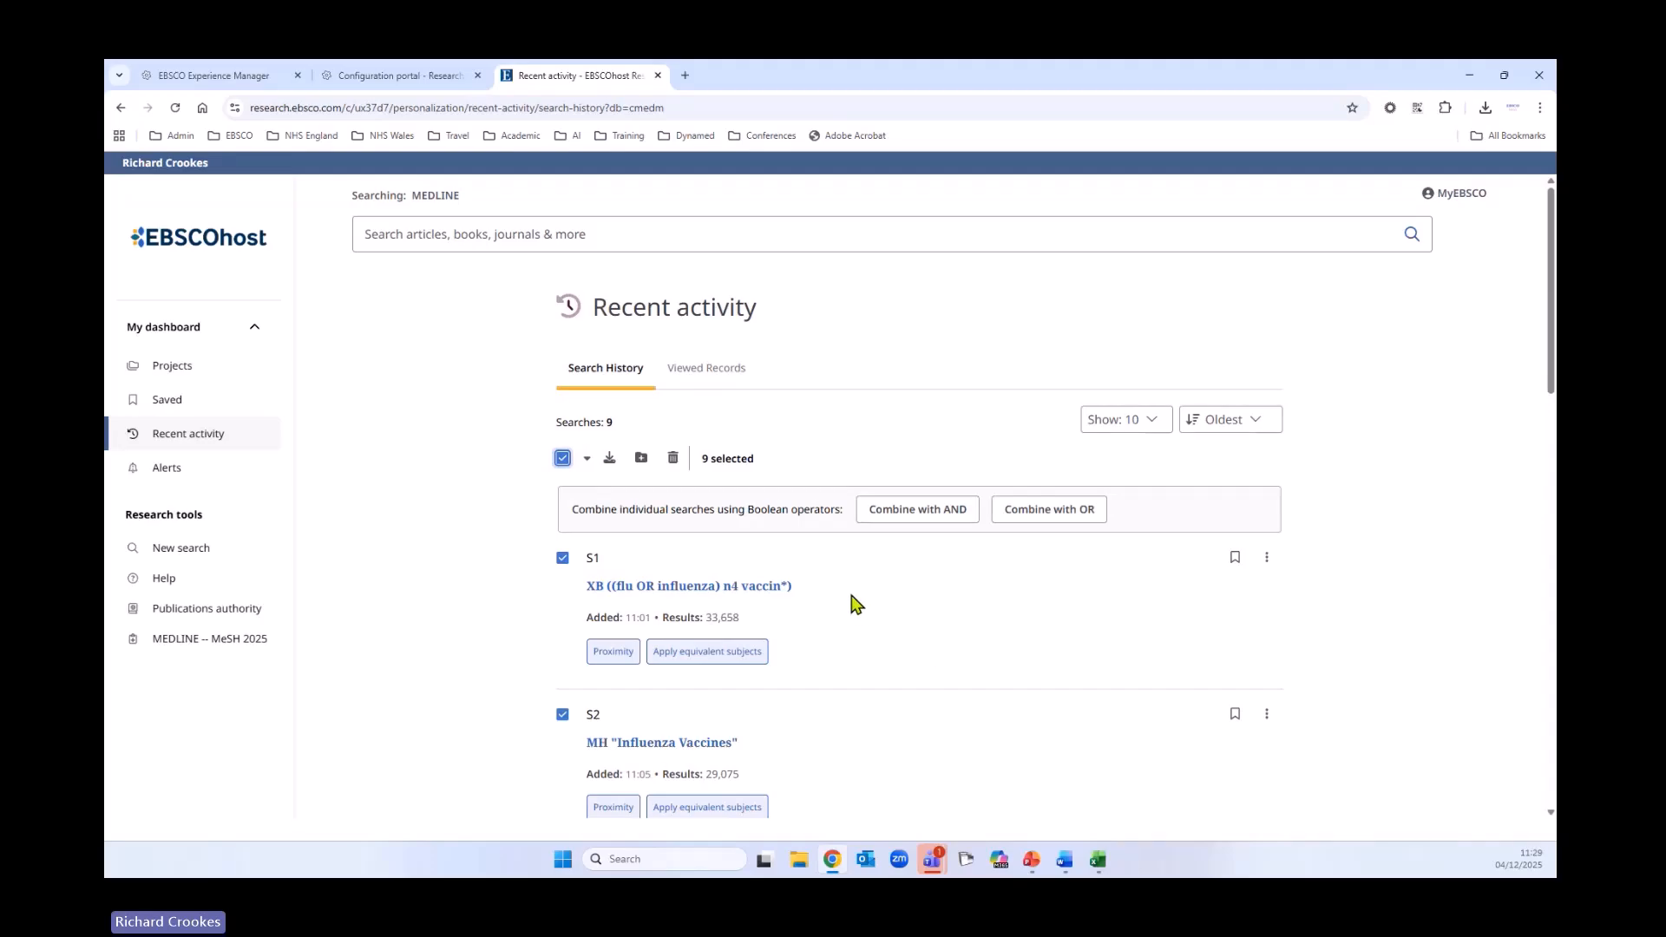
pyautogui.click(1267, 558)
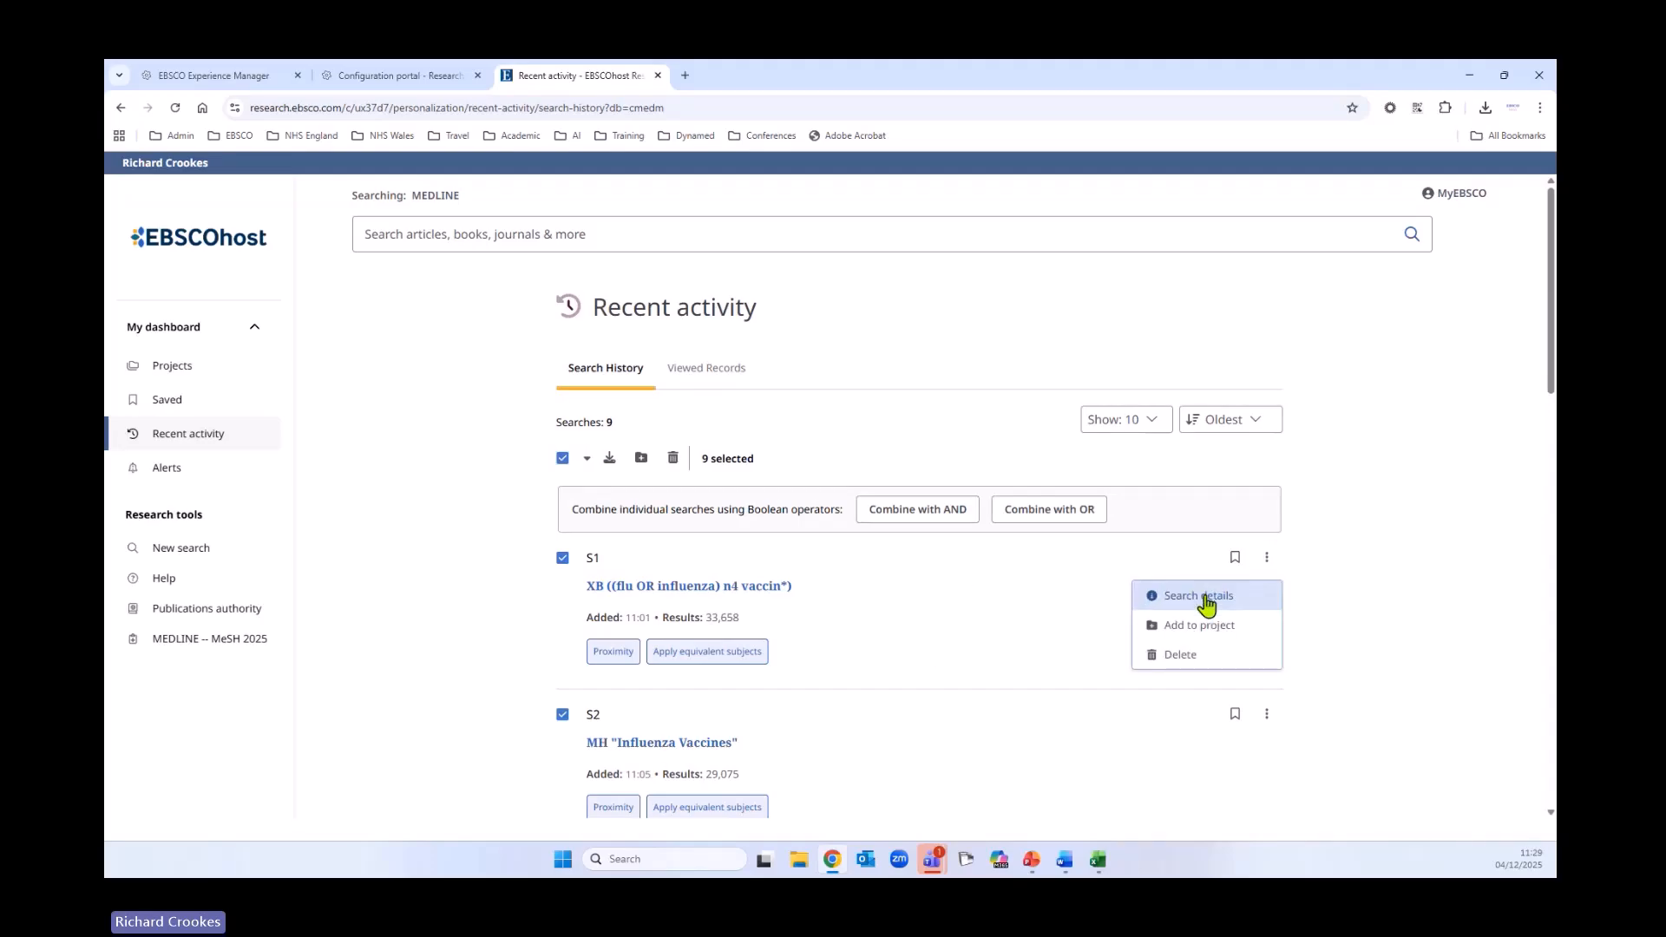
pyautogui.scroll(-2, 1314, 575)
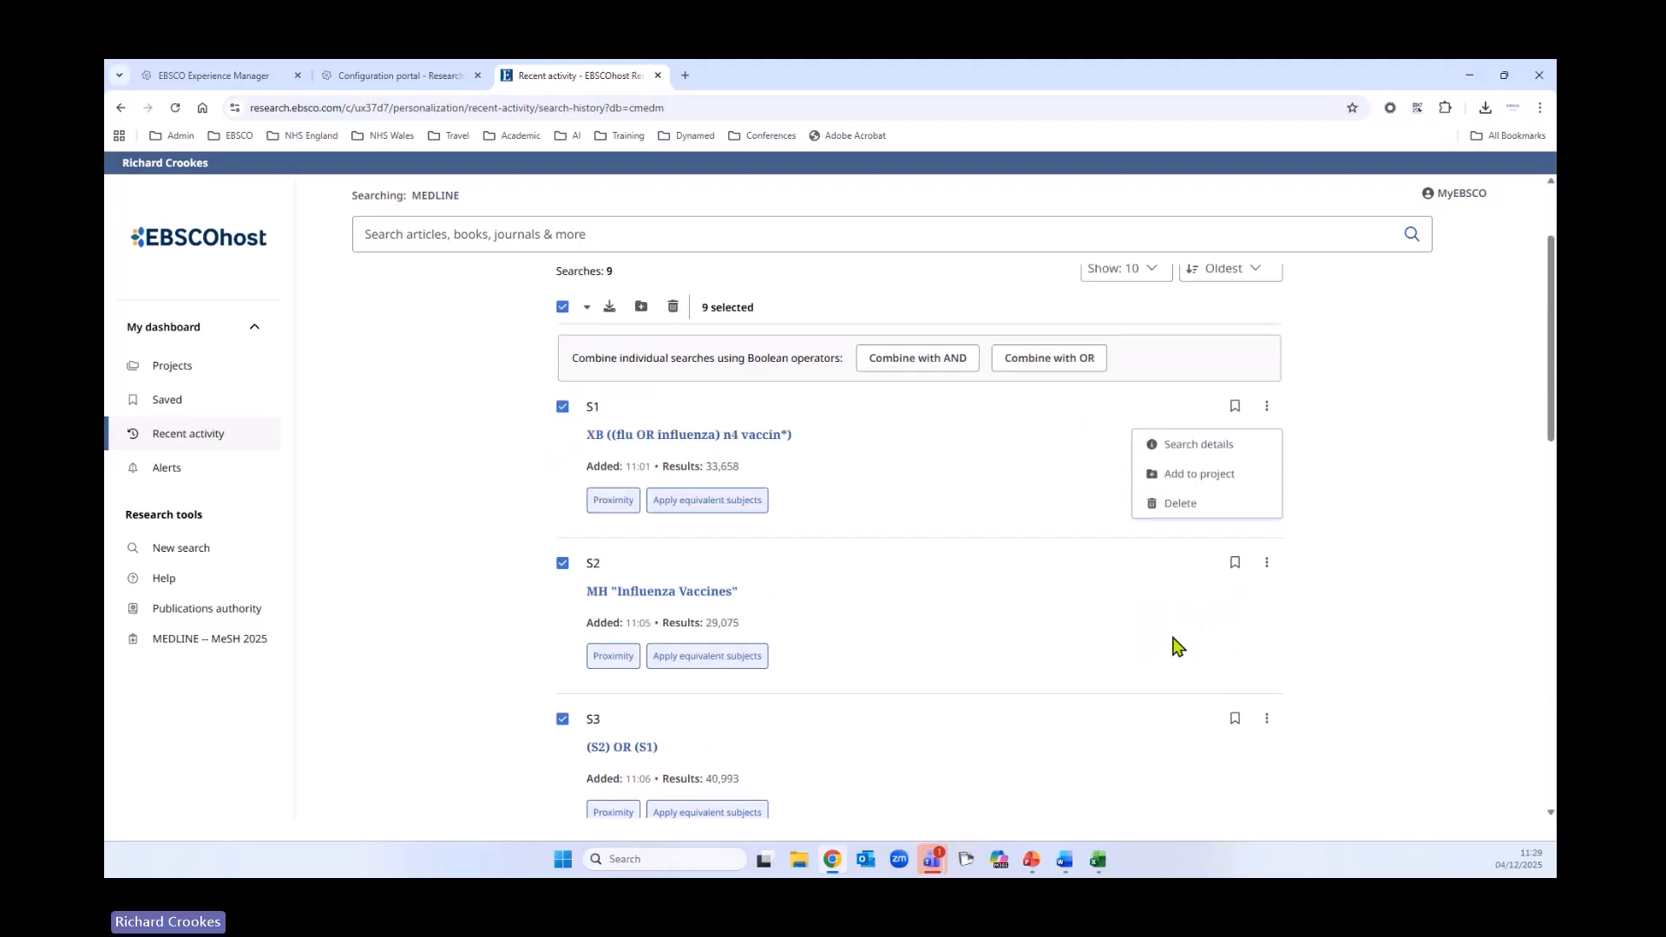
pyautogui.click(450, 409)
pyautogui.scroll(2, 450, 465)
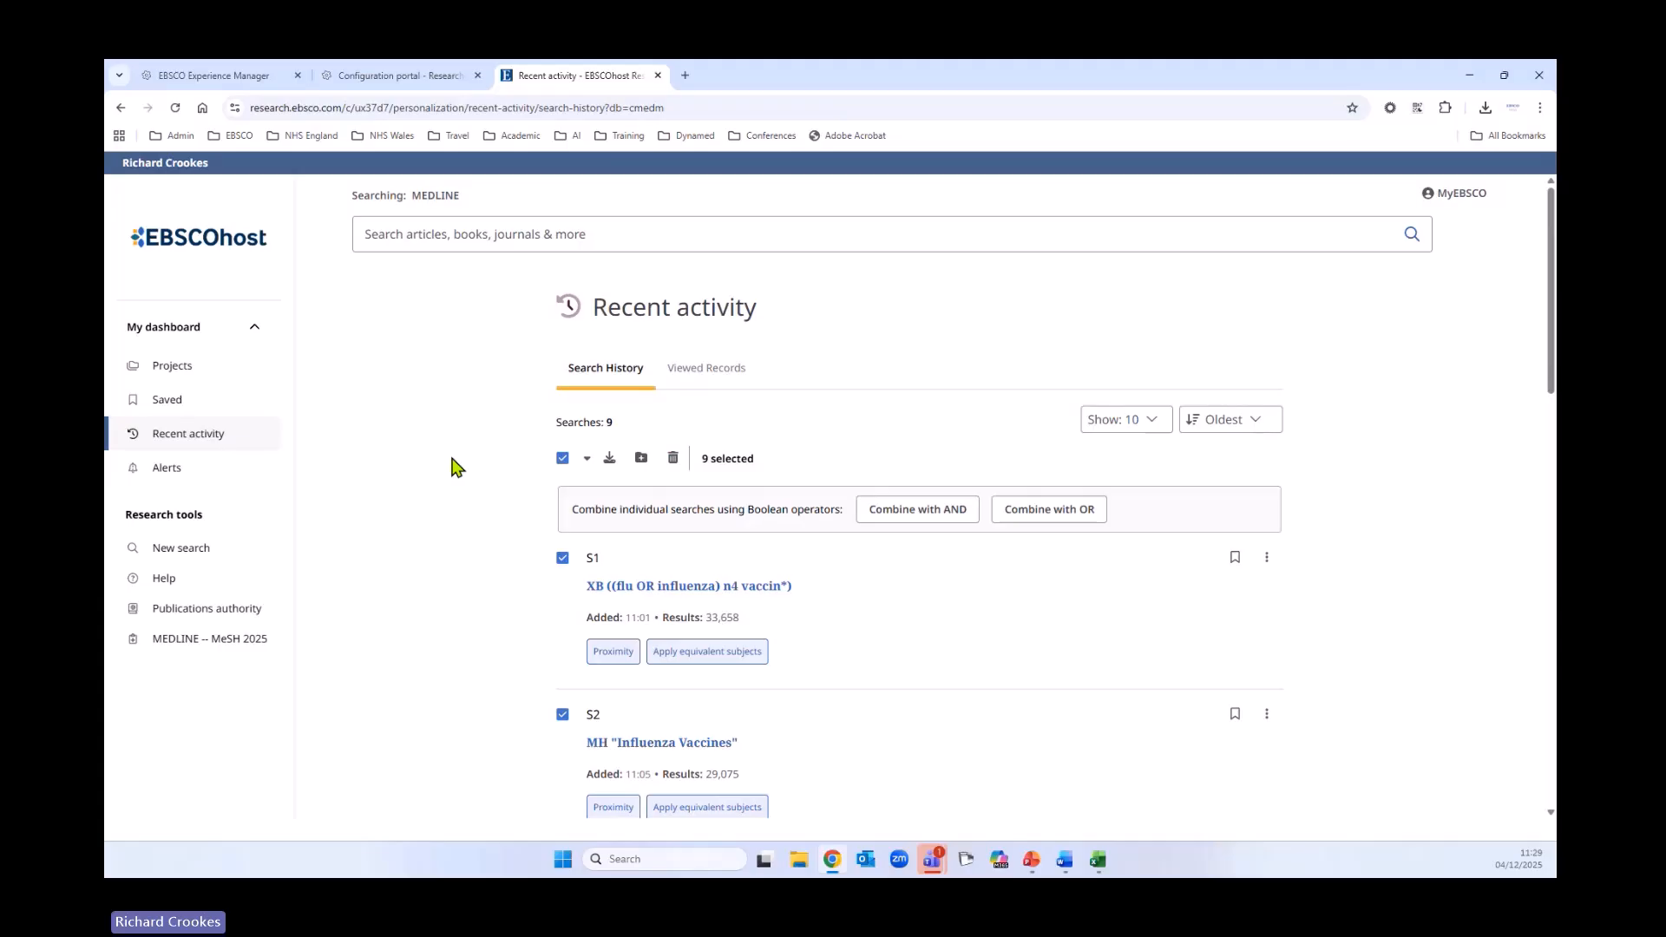
# Check the Viewed Records list in Recent activity and return to the search history
pyautogui.click(717, 367)
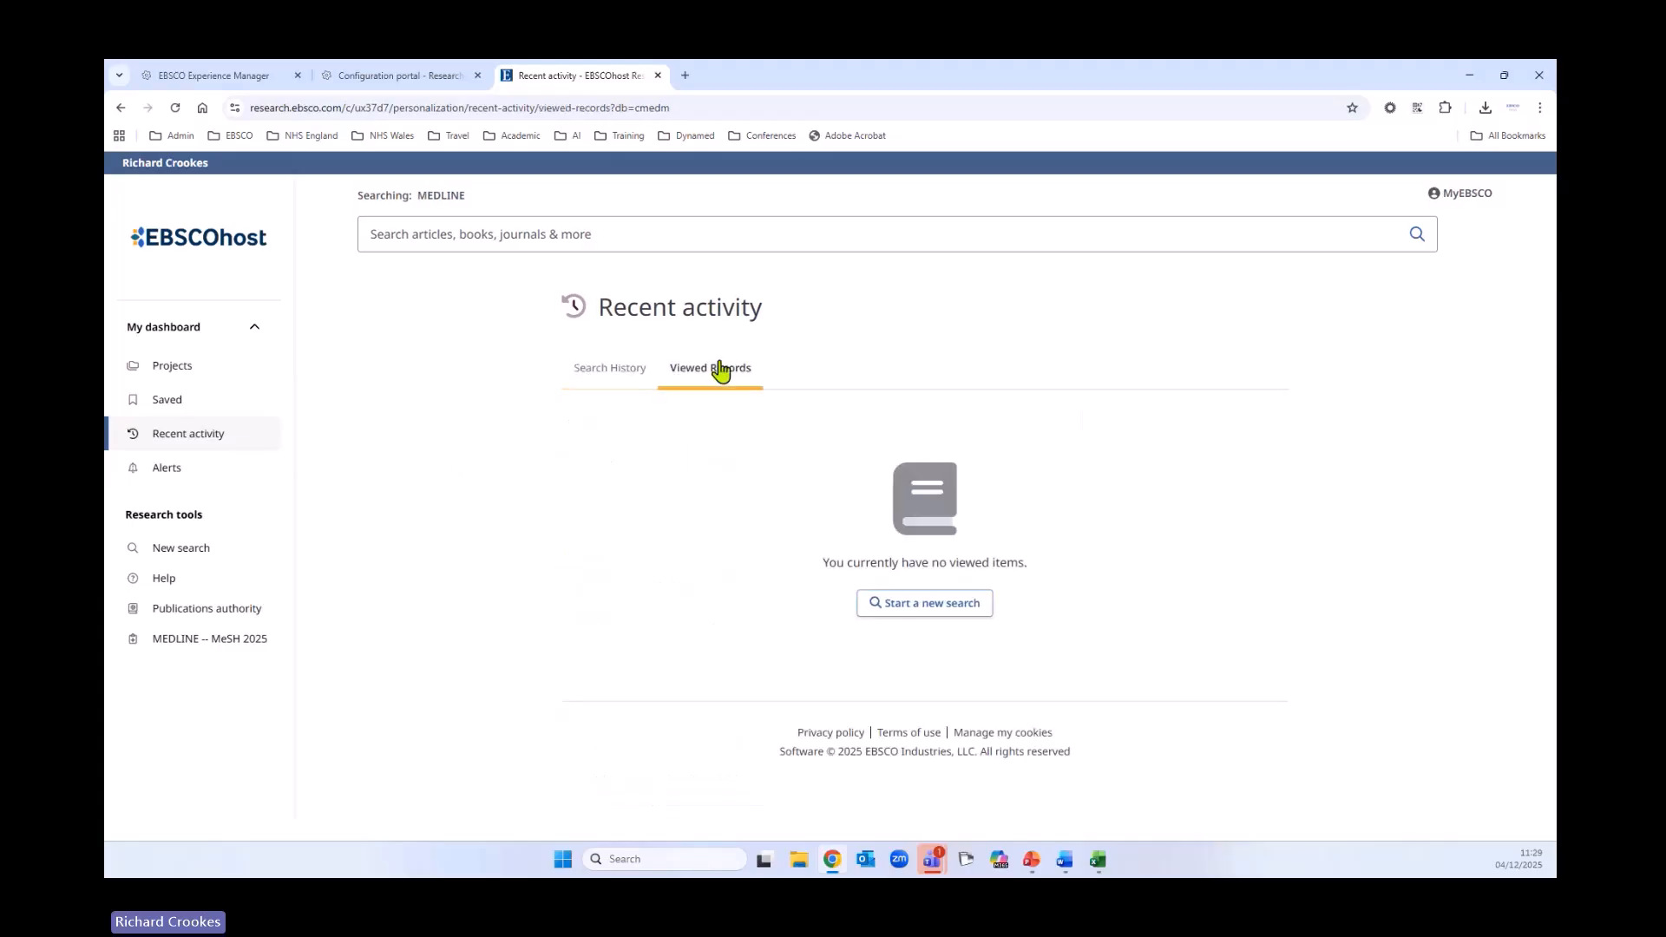
pyautogui.click(614, 371)
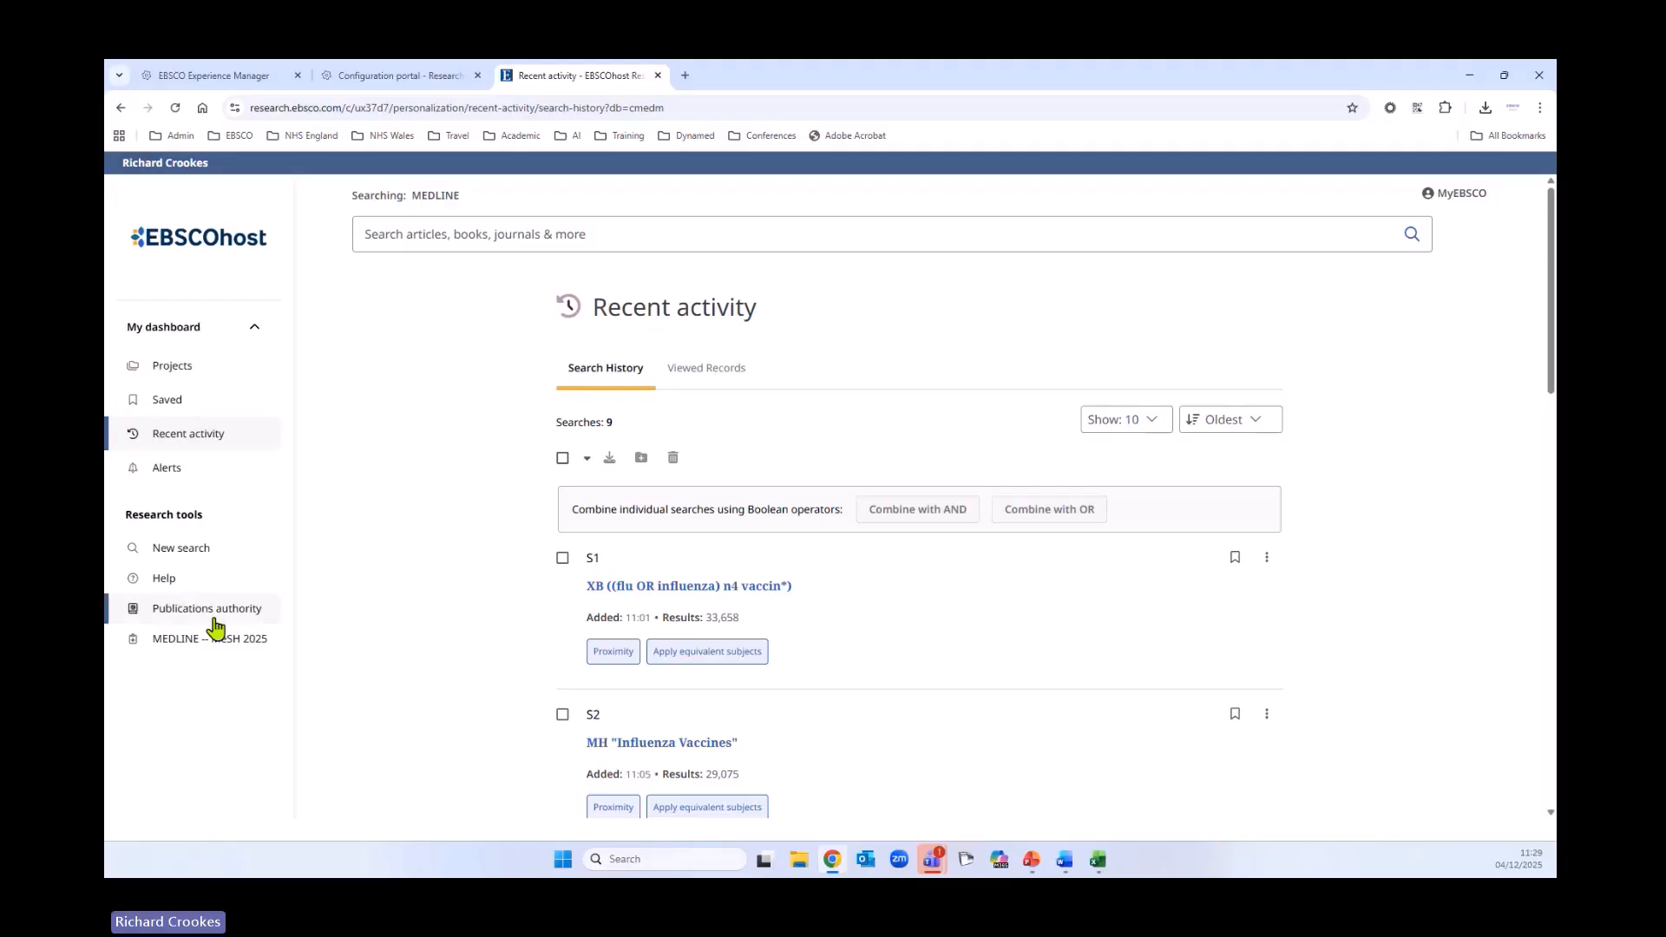
# Open the EBSCOhost help quick start guide and look through its searching, dashboard and tools topics
pyautogui.click(180, 592)
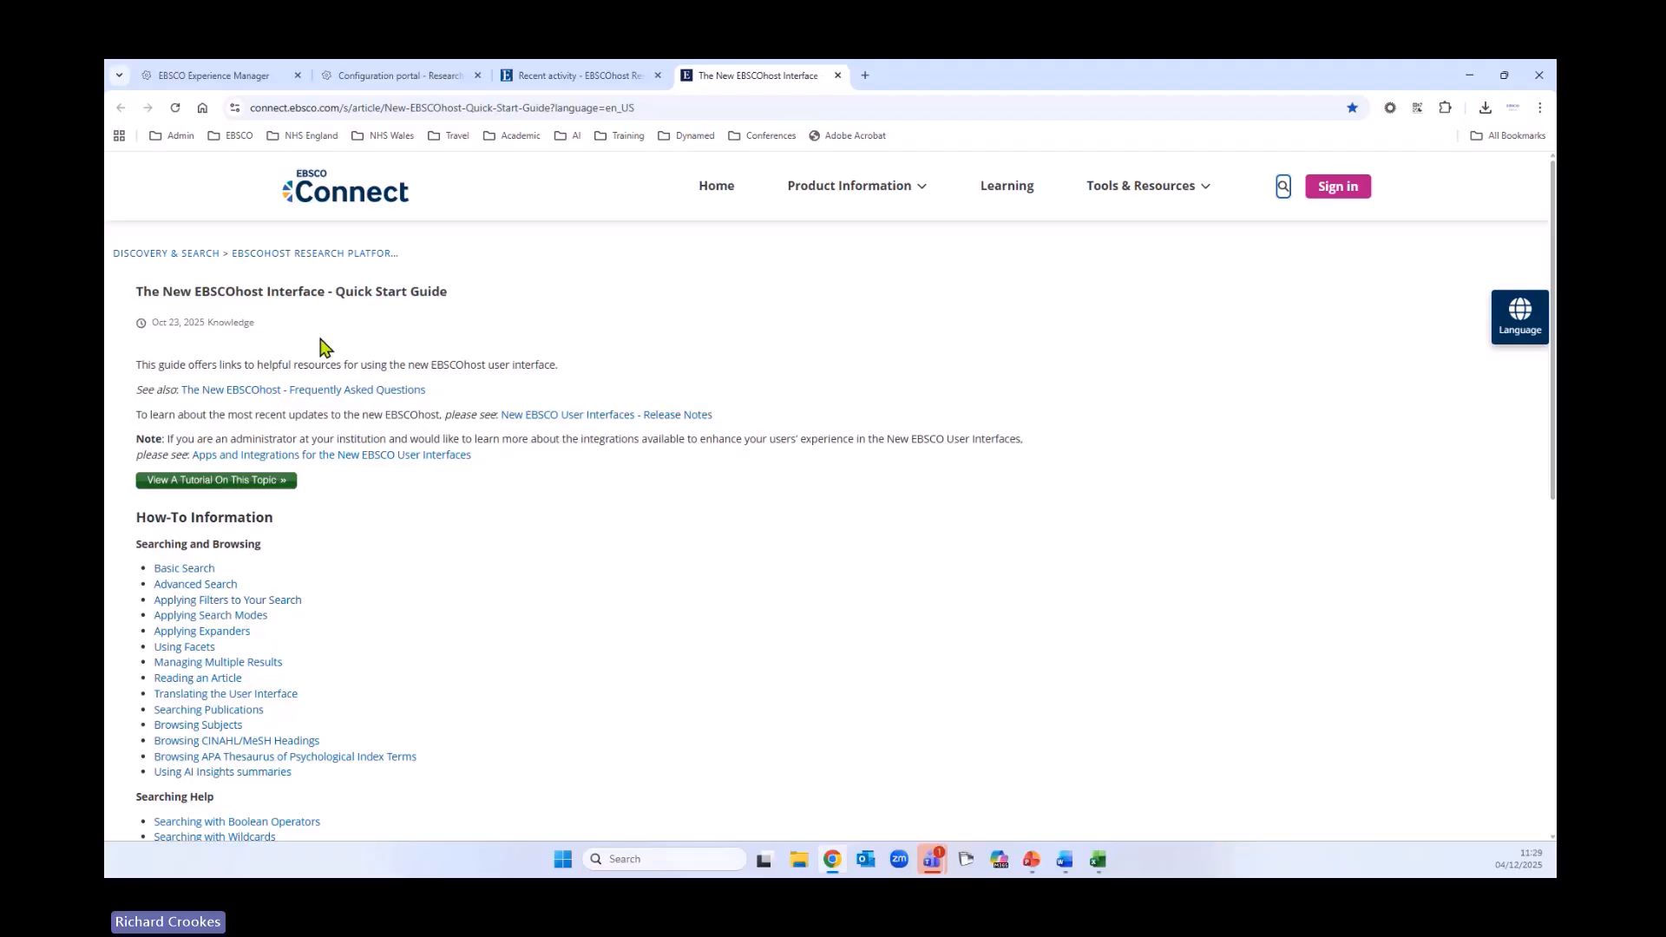
pyautogui.scroll(-2, 576, 584)
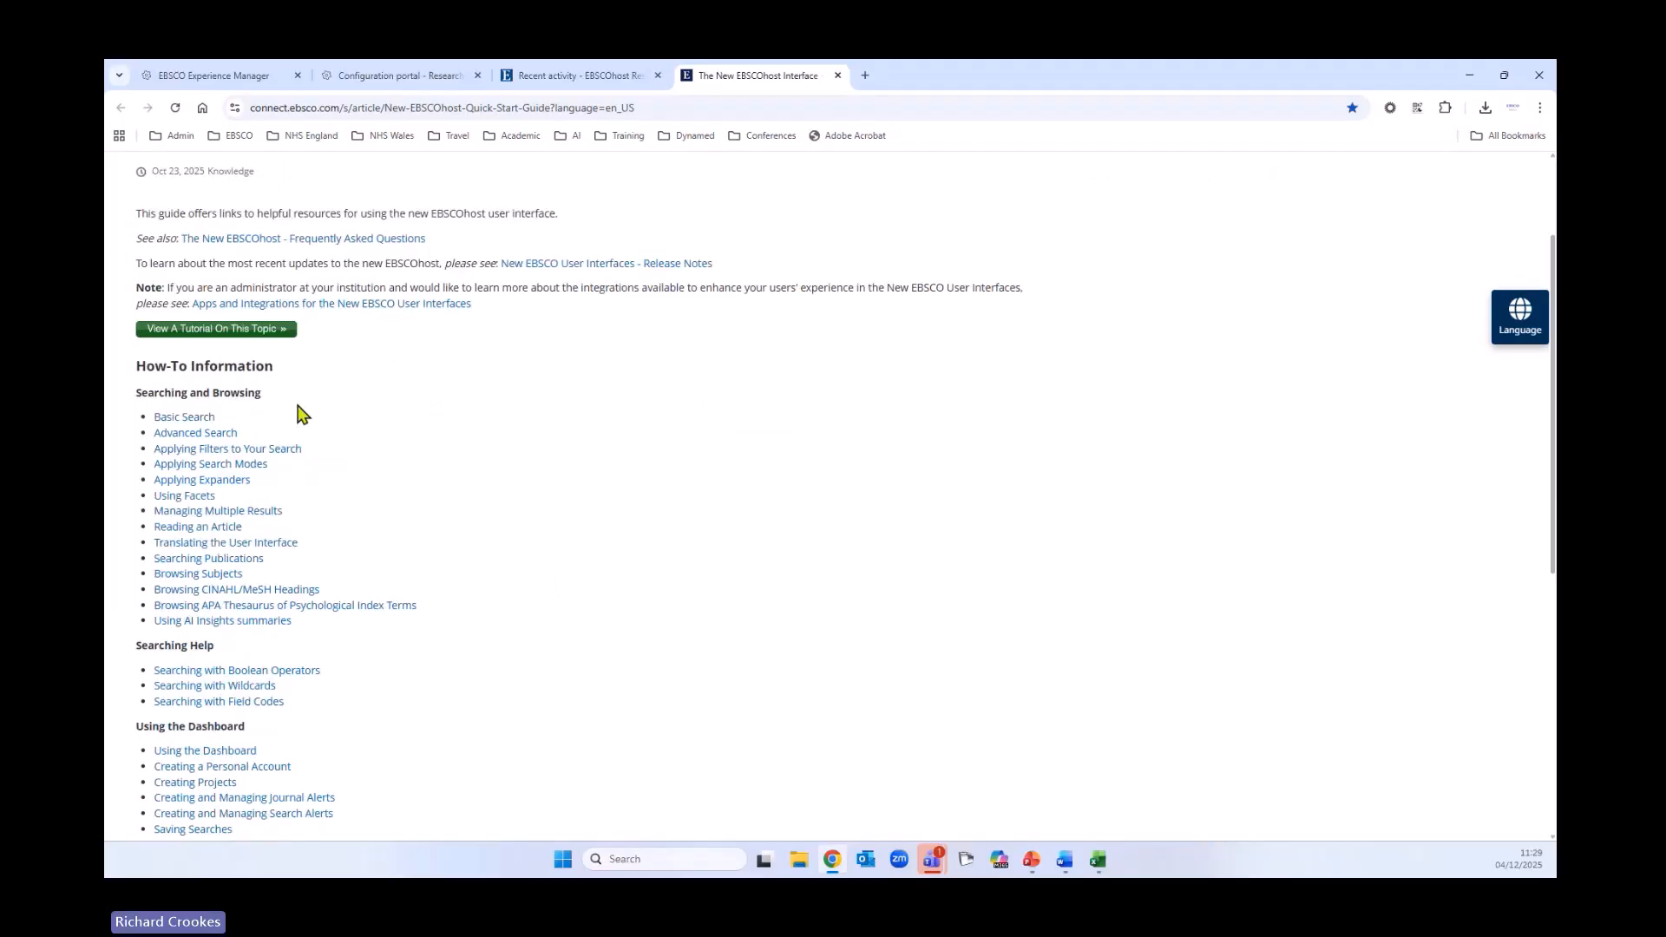
pyautogui.scroll(-2, 542, 588)
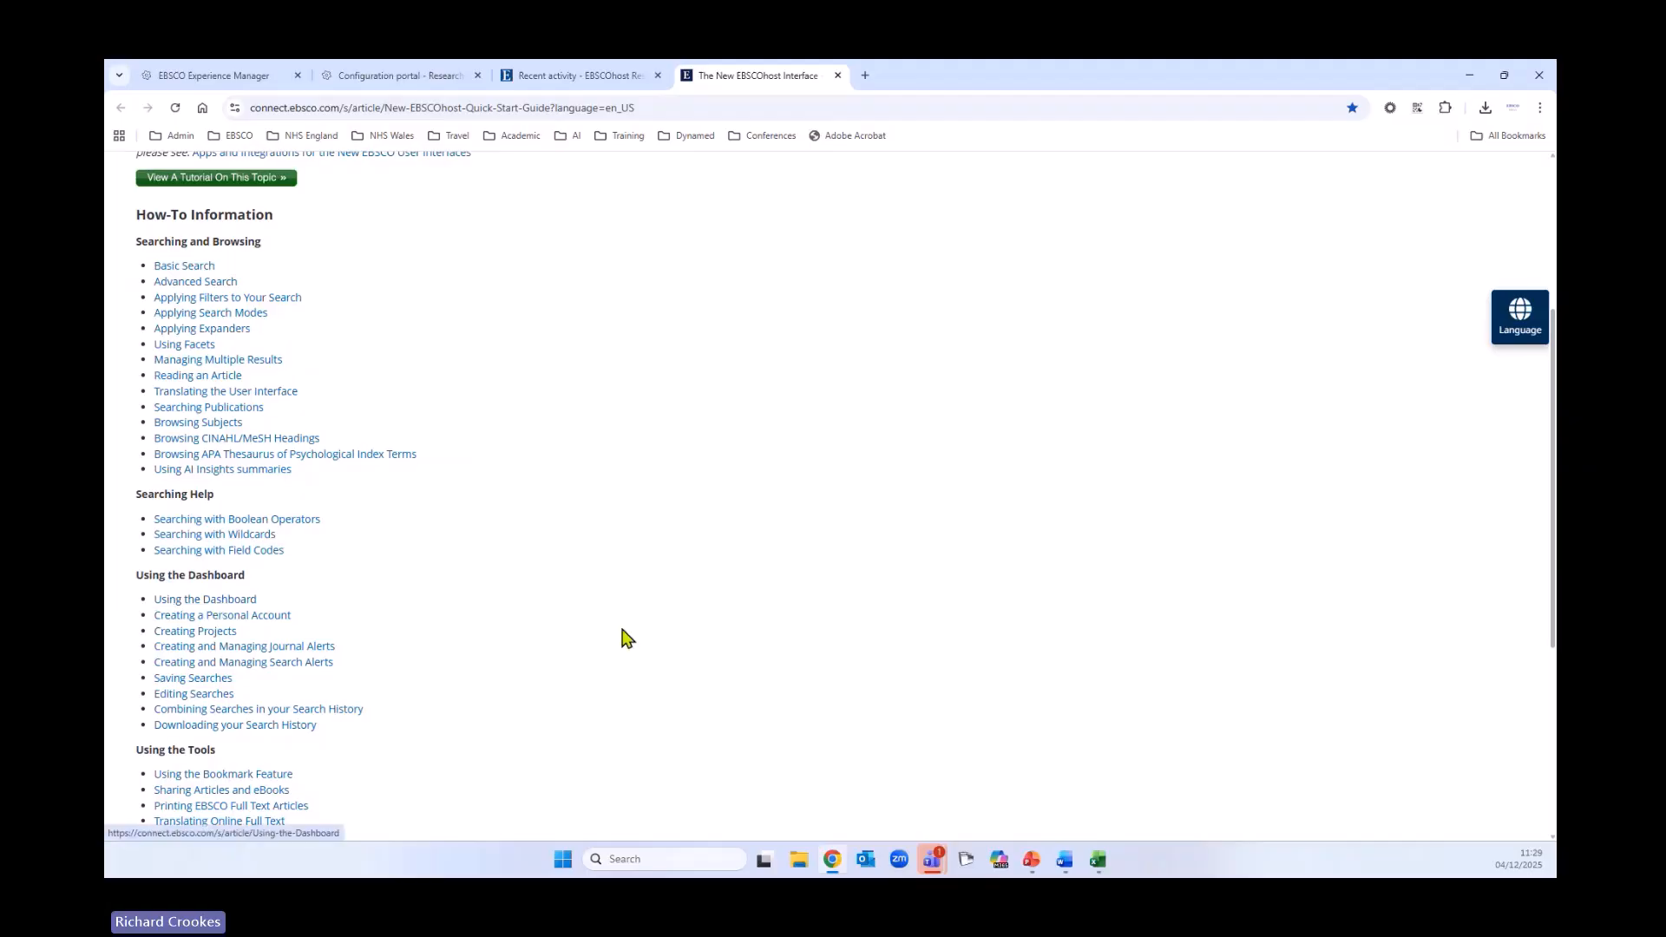
pyautogui.scroll(-1, 629, 633)
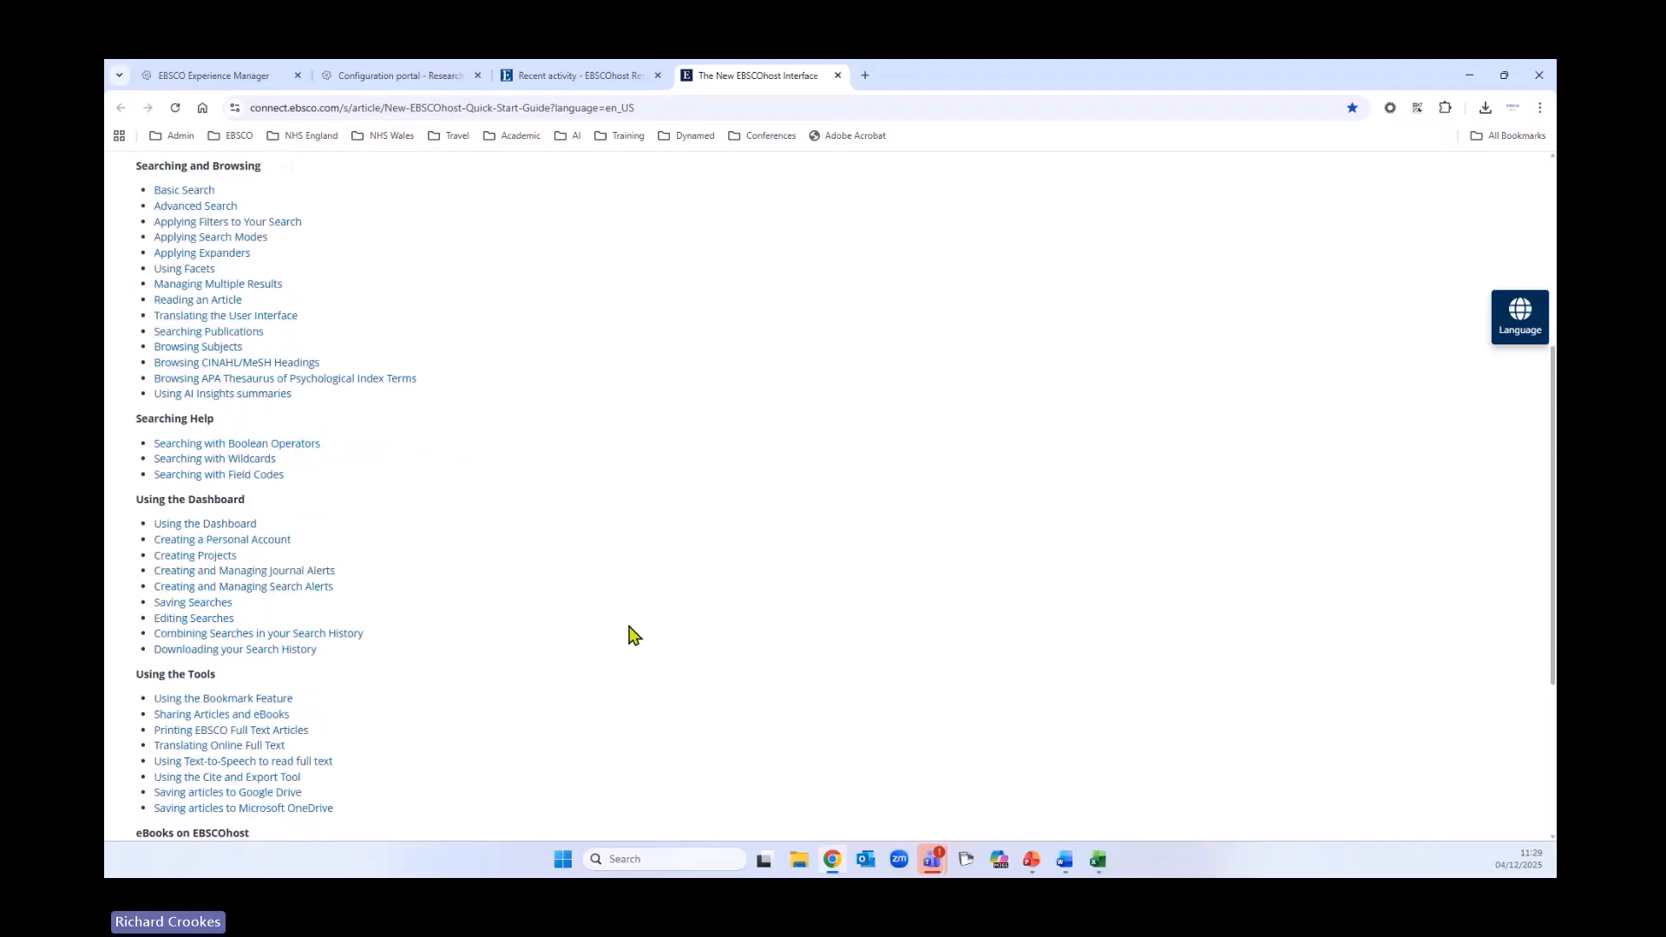
# Open the Searching with Wildcards help article and look through its wildcard rules, examples and restrictions
pyautogui.click(217, 462)
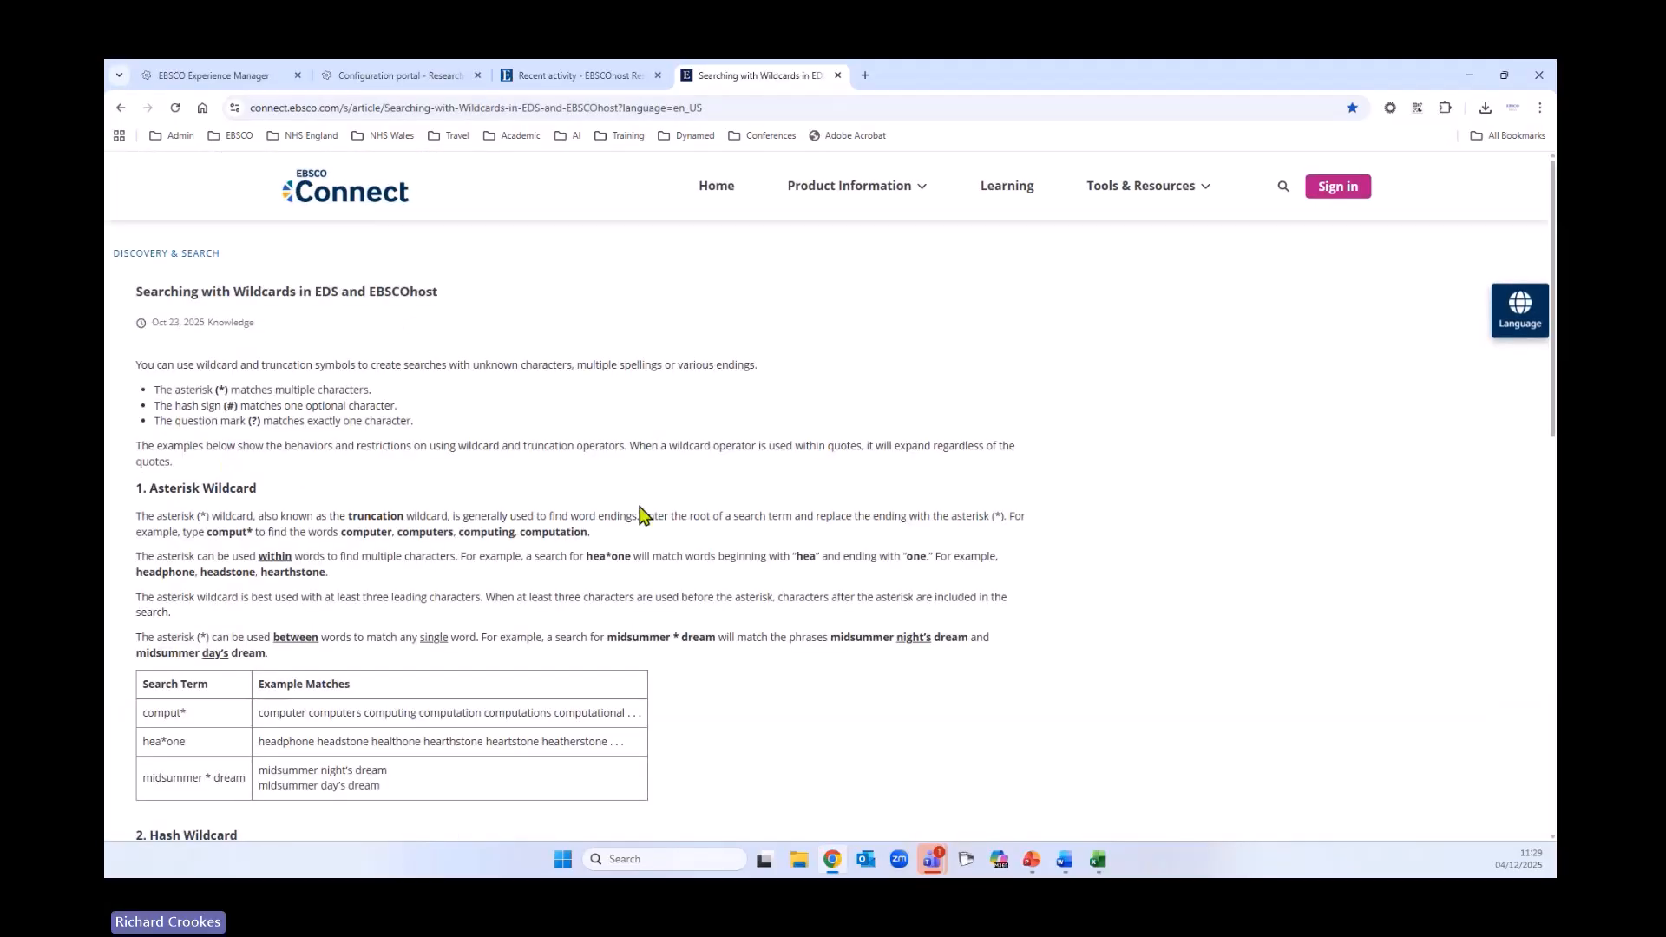
pyautogui.scroll(-1, 644, 520)
pyautogui.scroll(-10, 643, 525)
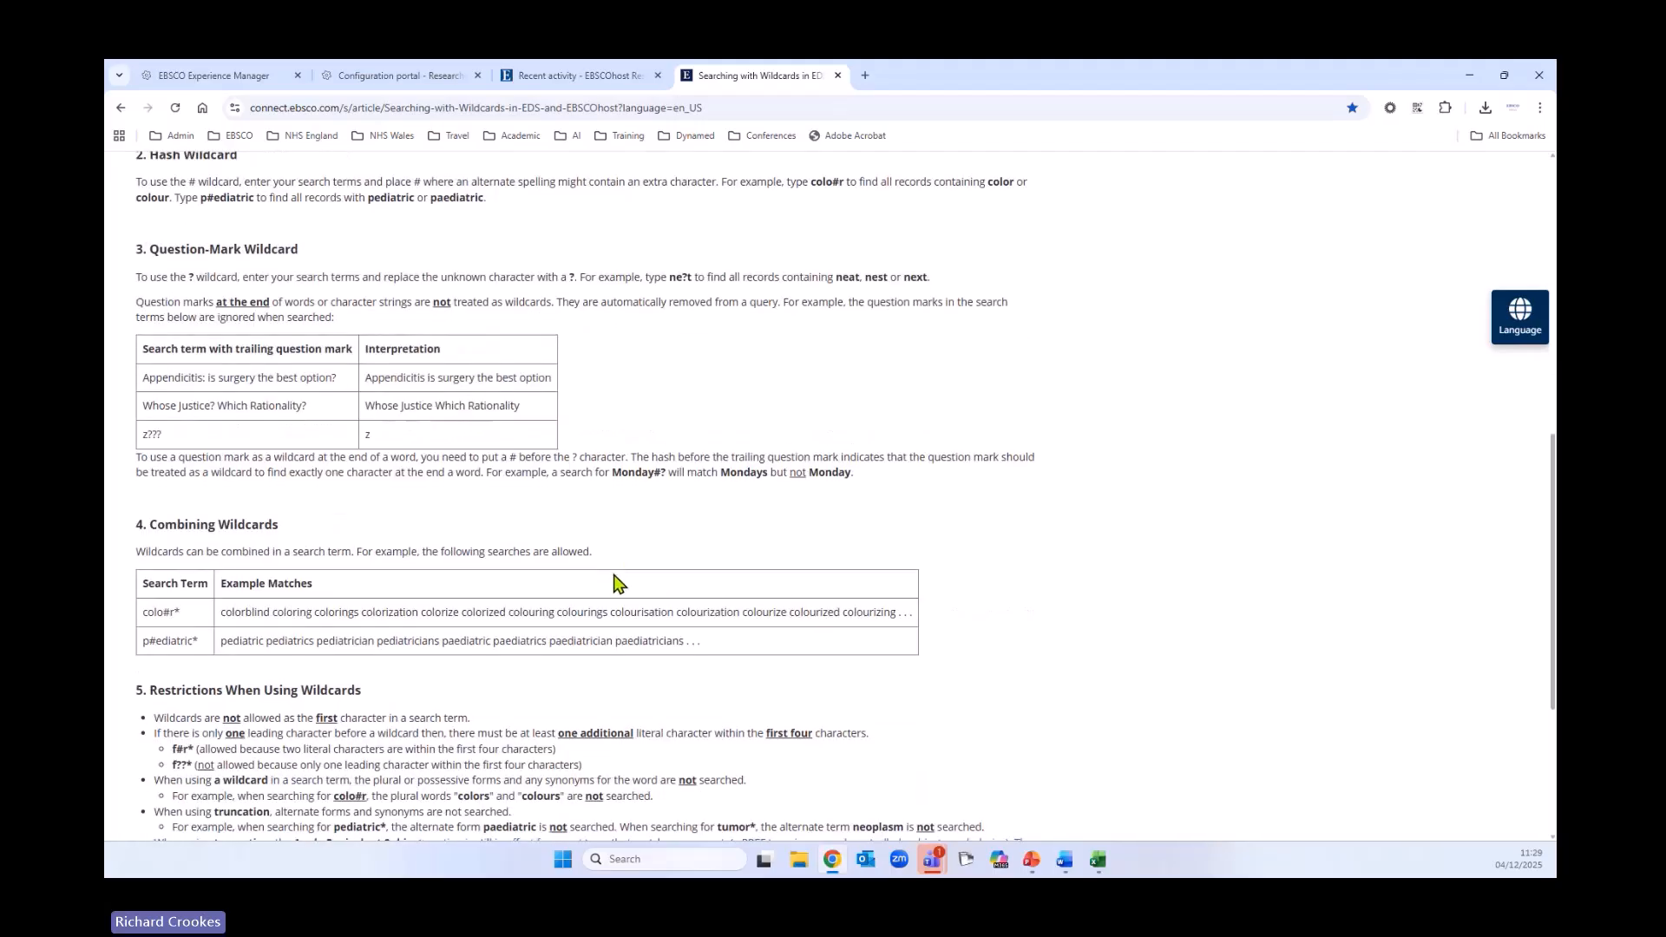
pyautogui.scroll(-1, 614, 593)
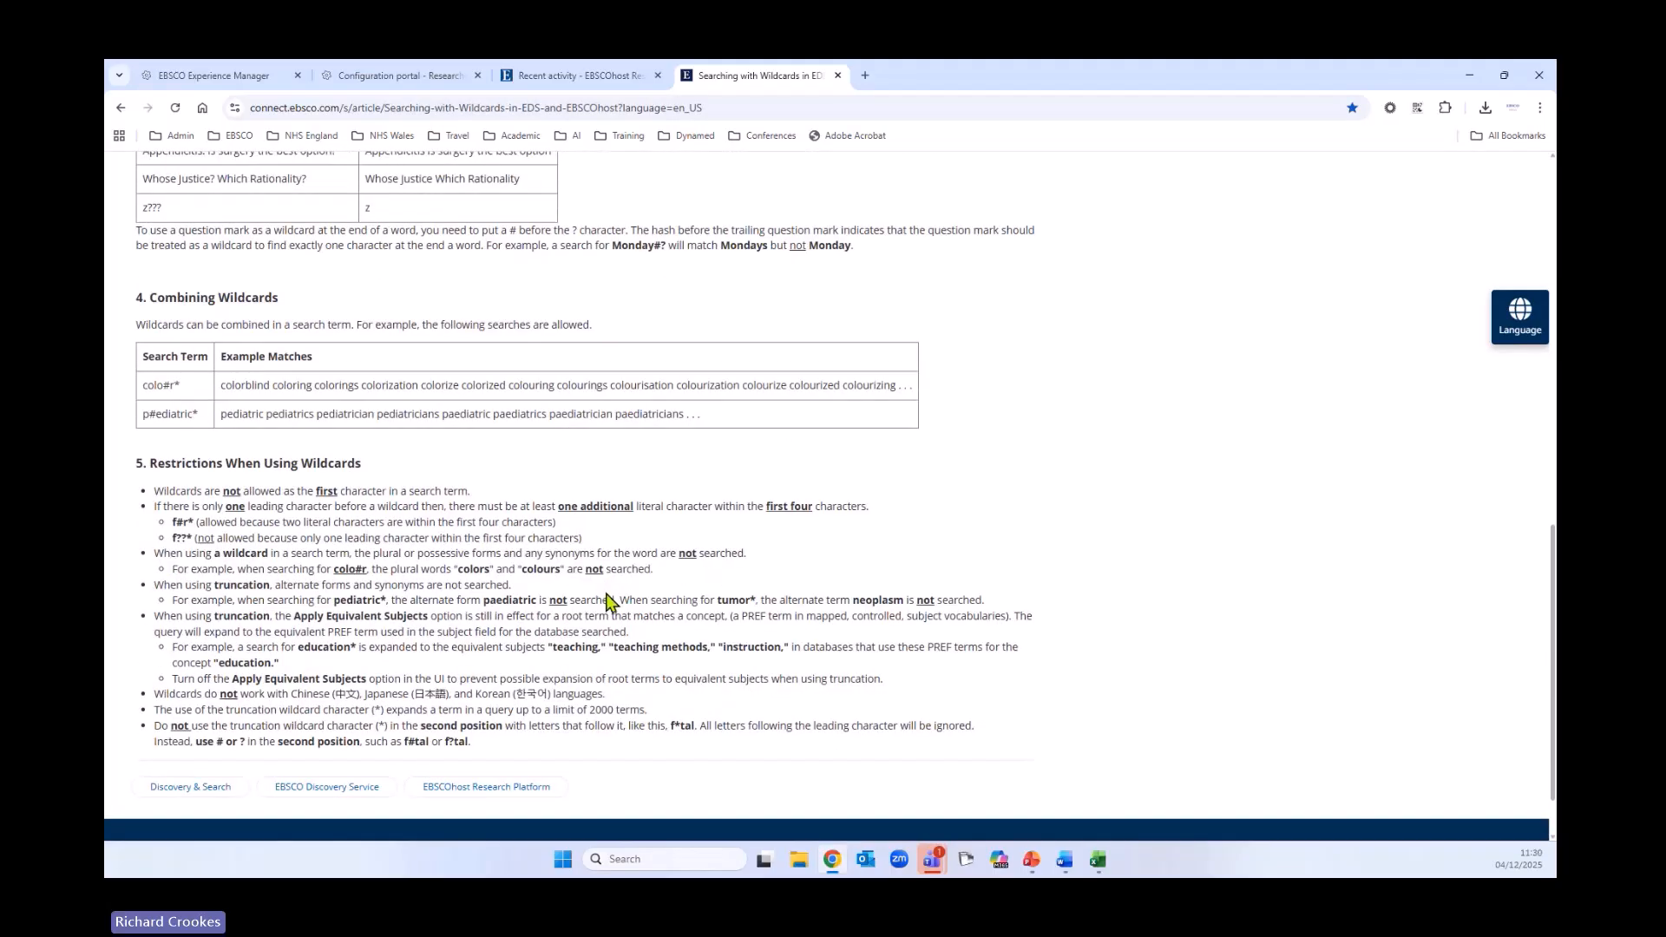
pyautogui.scroll(3, 607, 599)
pyautogui.scroll(6, 612, 607)
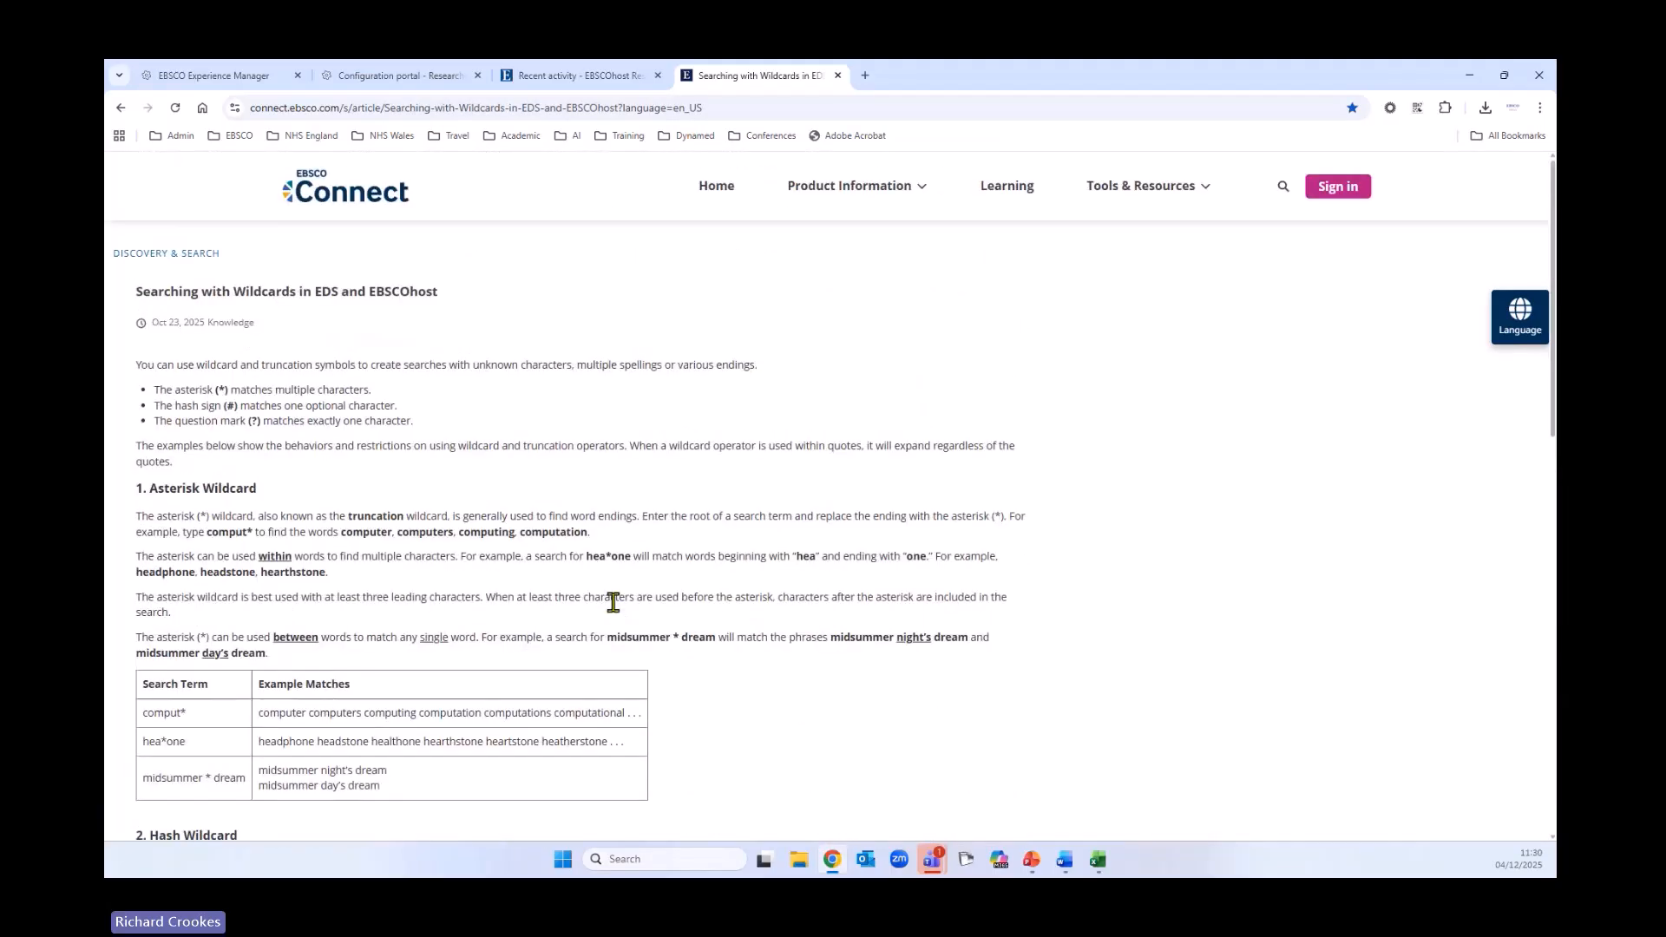
# Return to the quick start guide and view the help article on using the Cite and Export Tool
pyautogui.click(580, 78)
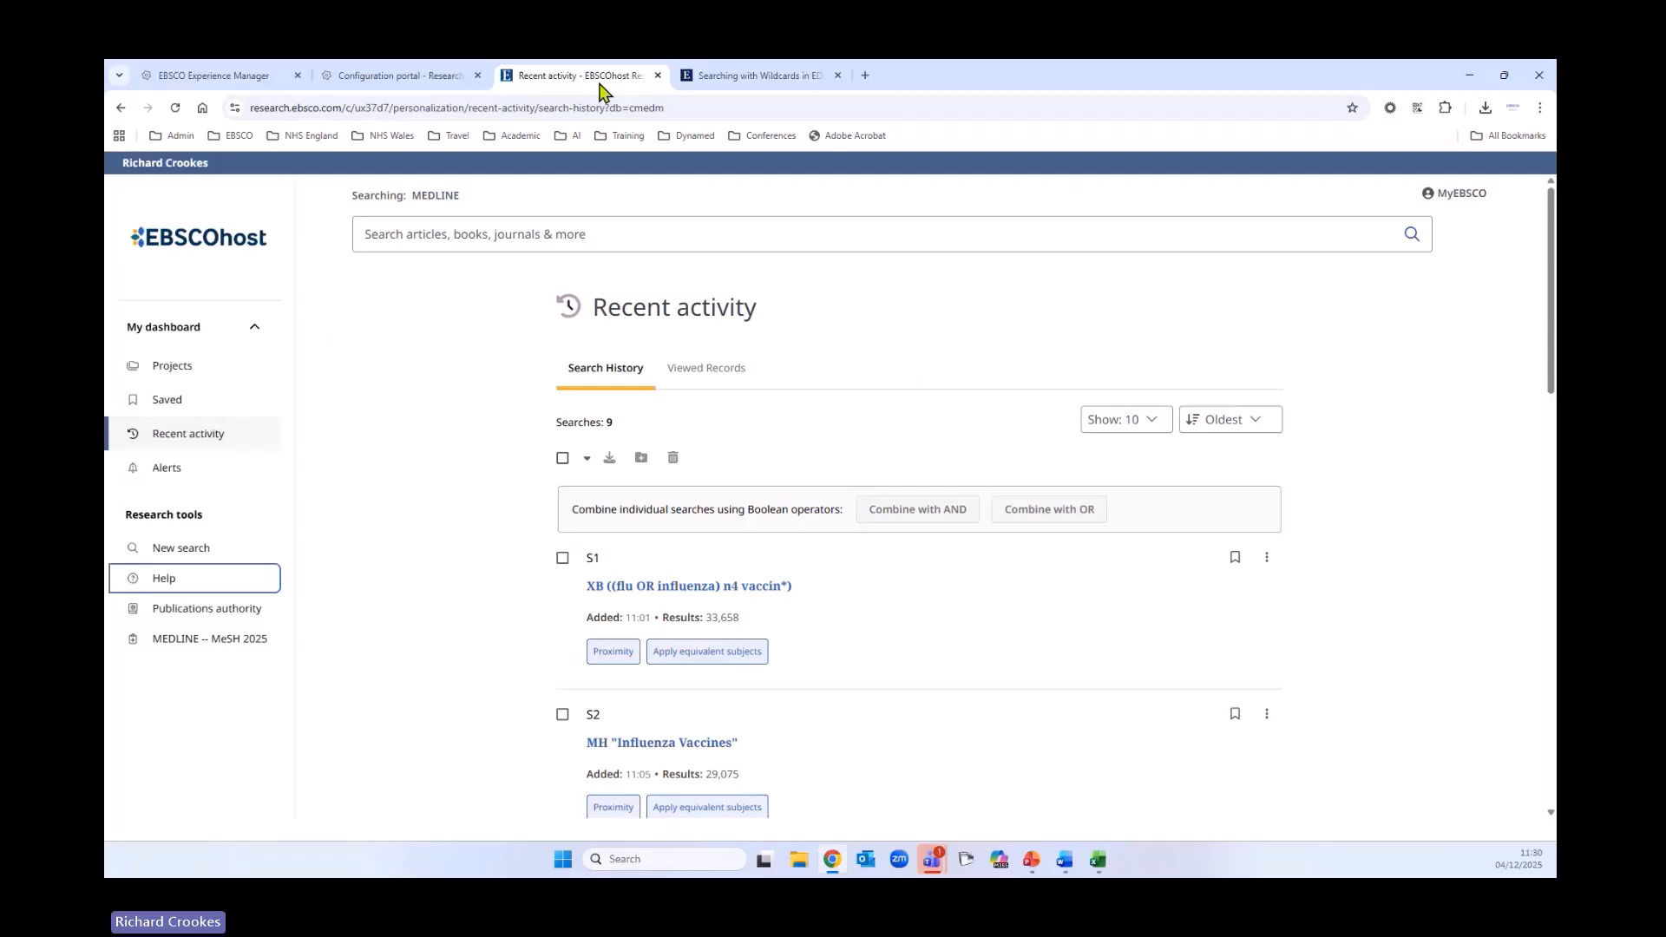
pyautogui.click(699, 76)
pyautogui.click(121, 108)
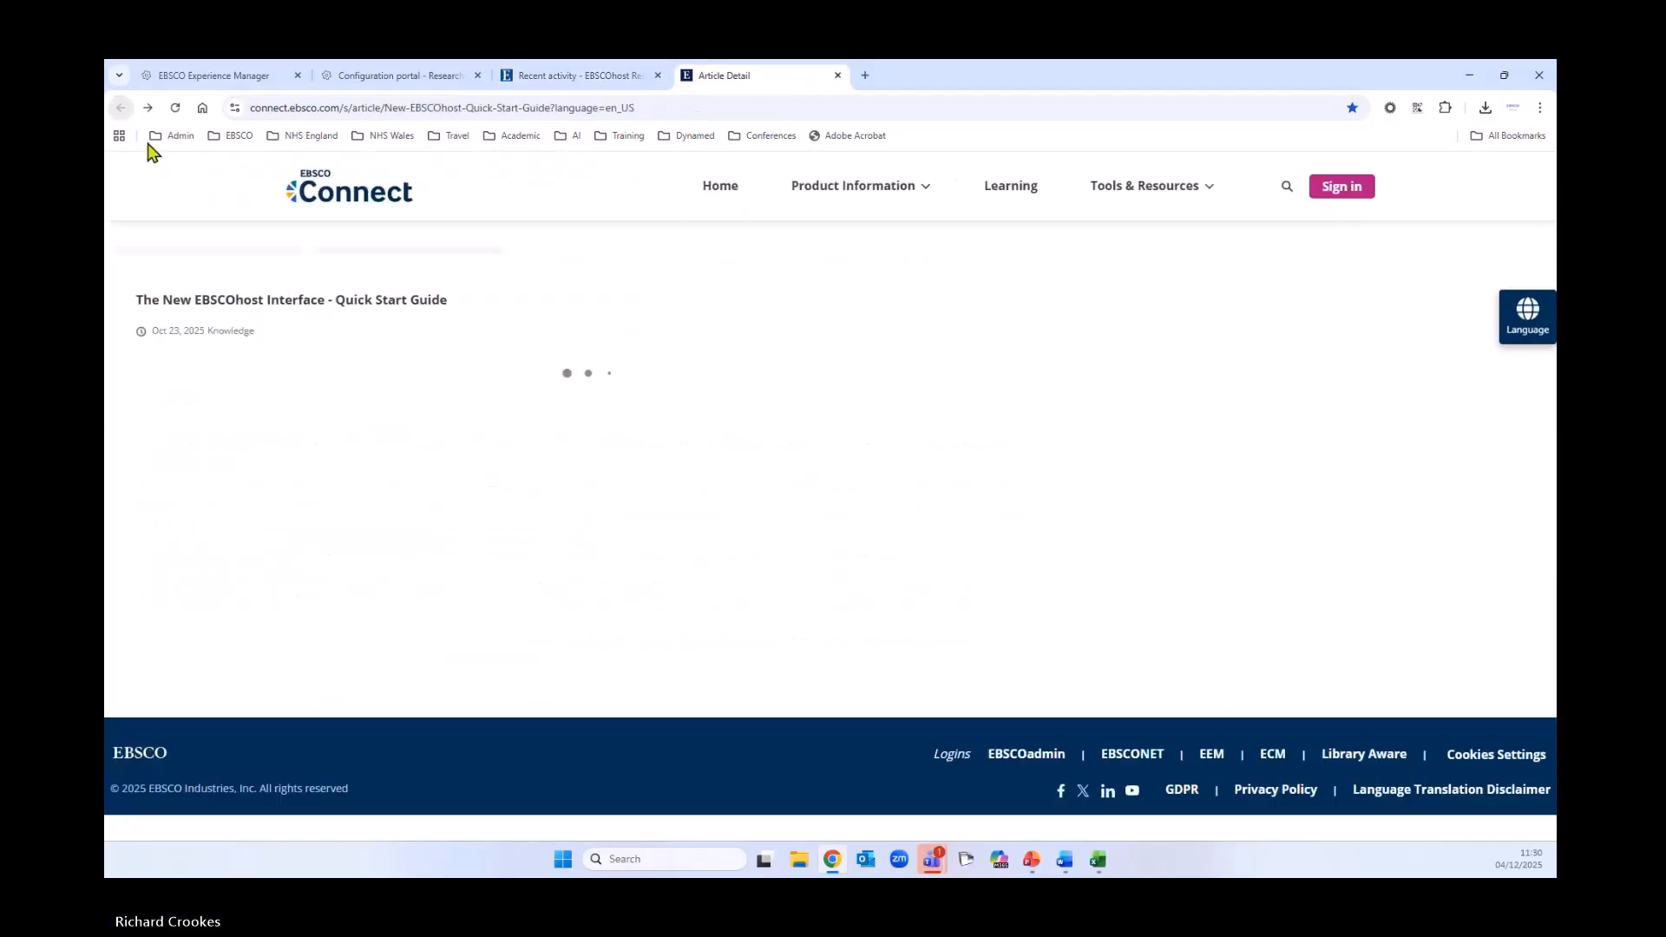
pyautogui.scroll(-7, 607, 555)
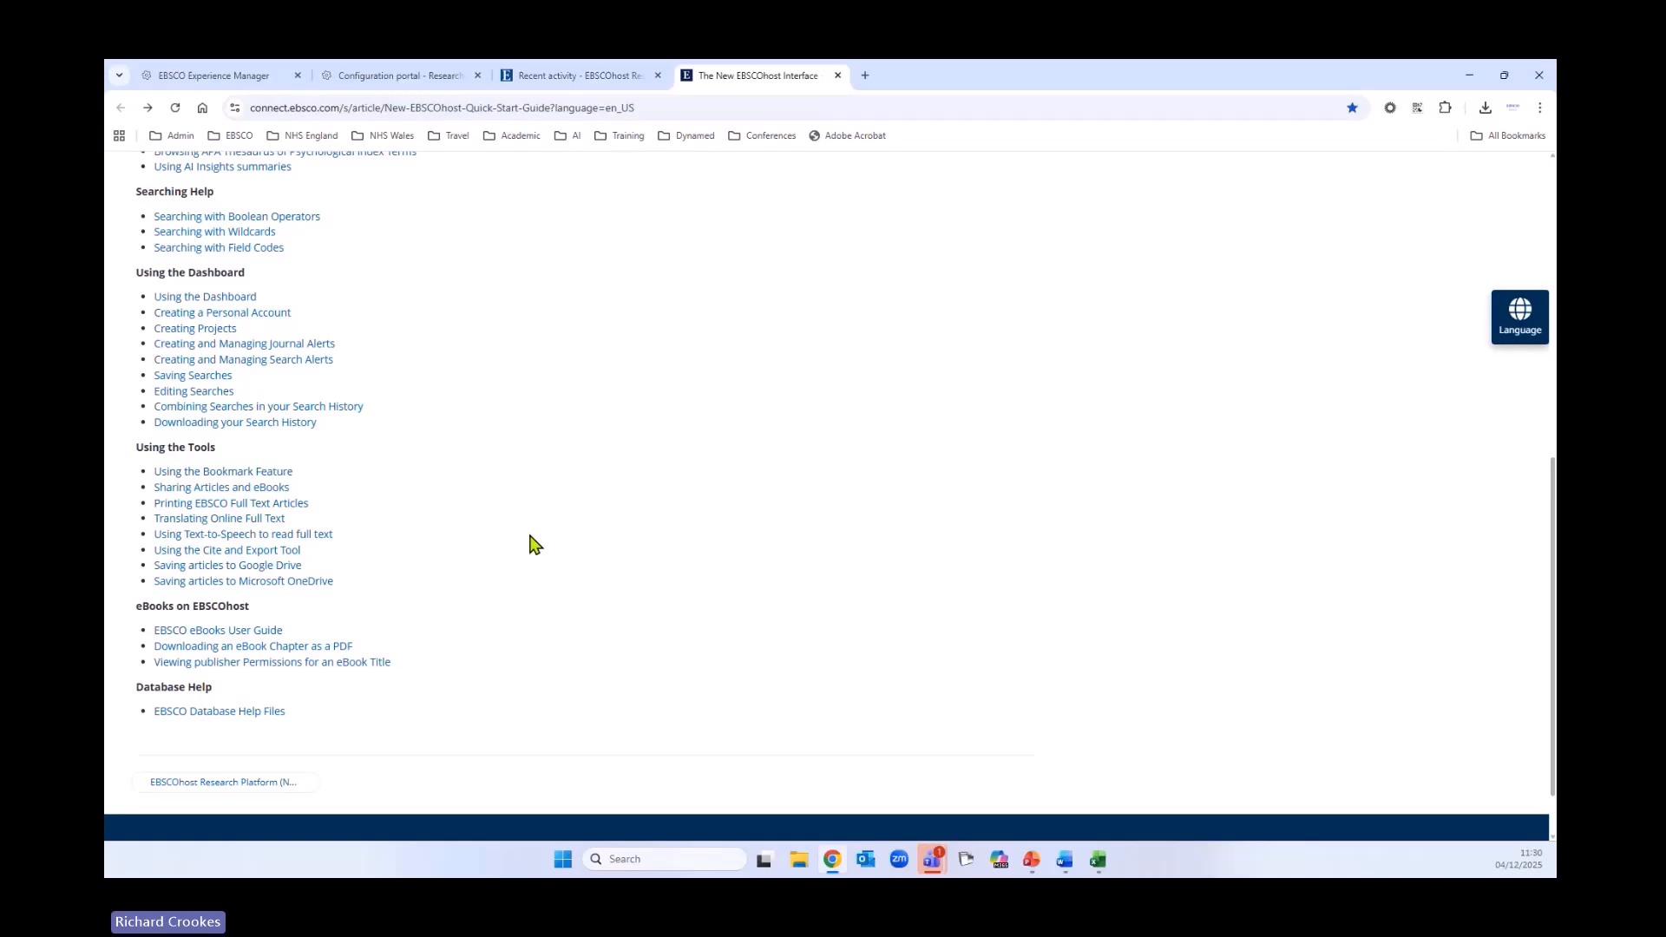
pyautogui.click(208, 552)
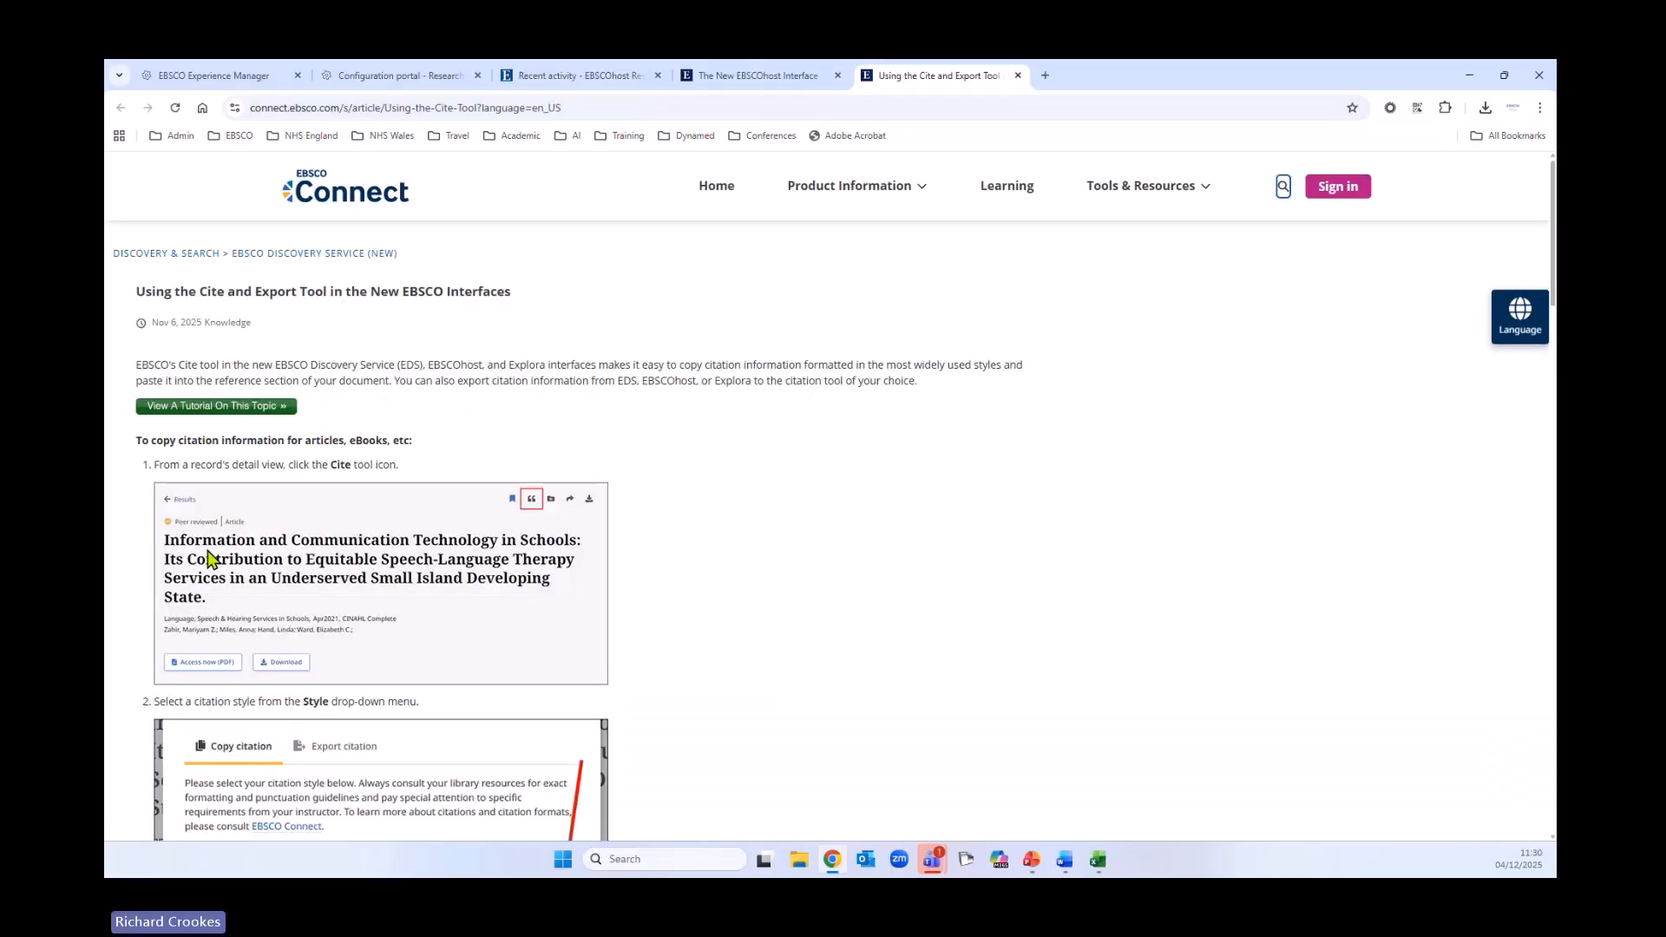
pyautogui.scroll(-4, 541, 646)
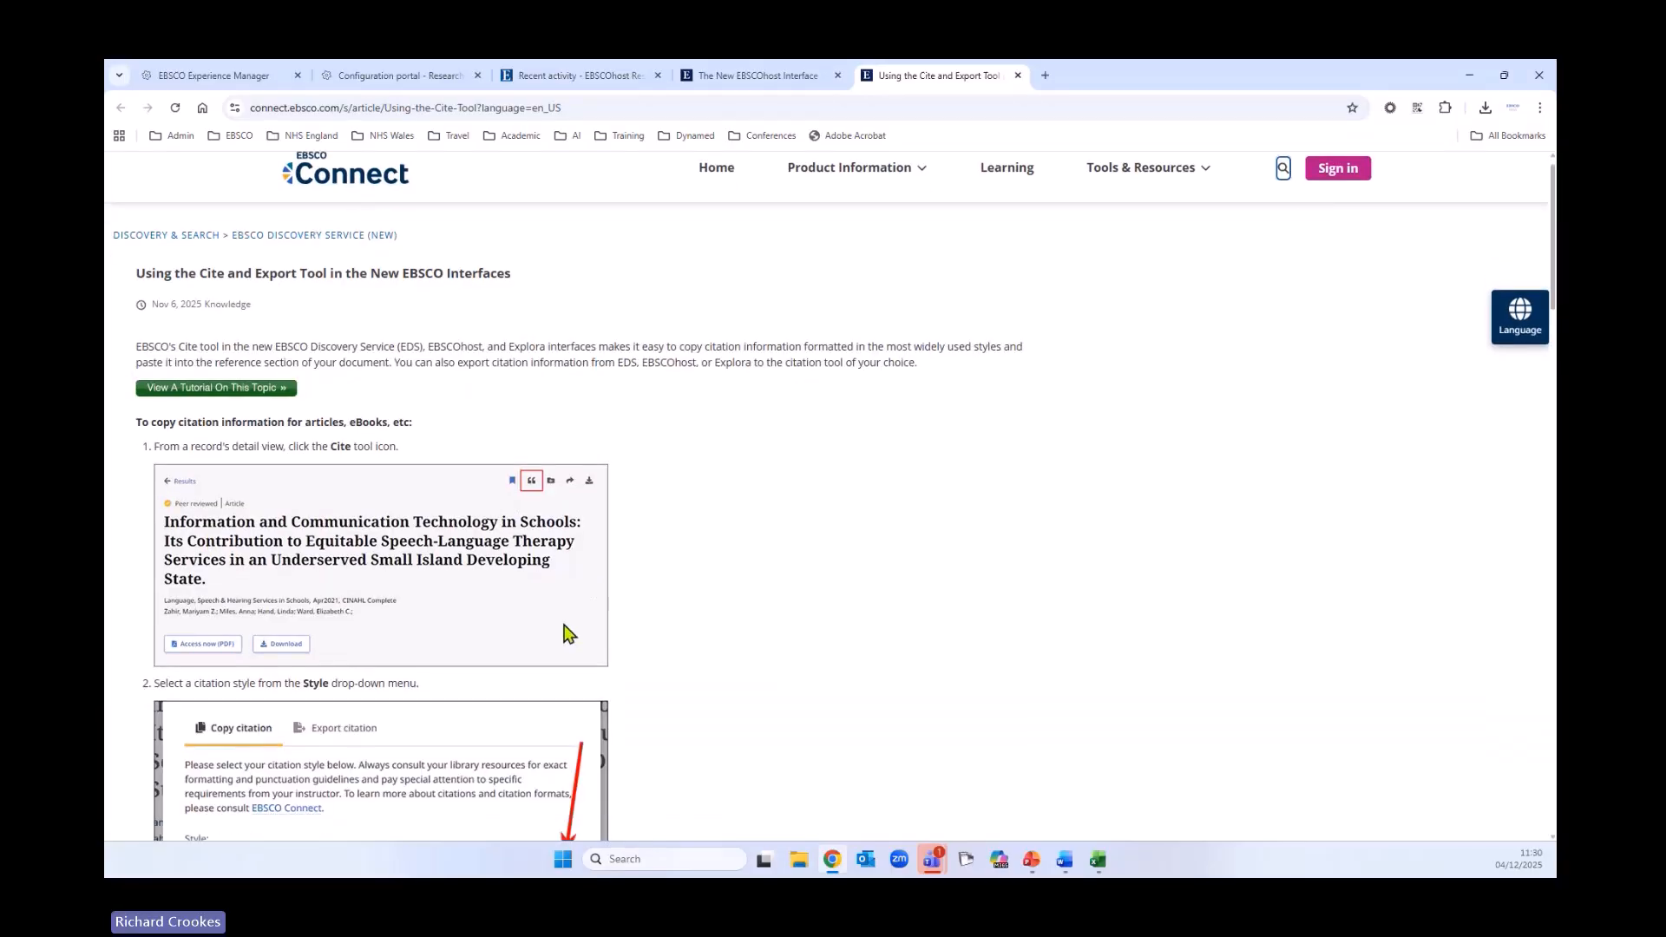
pyautogui.scroll(4, 540, 646)
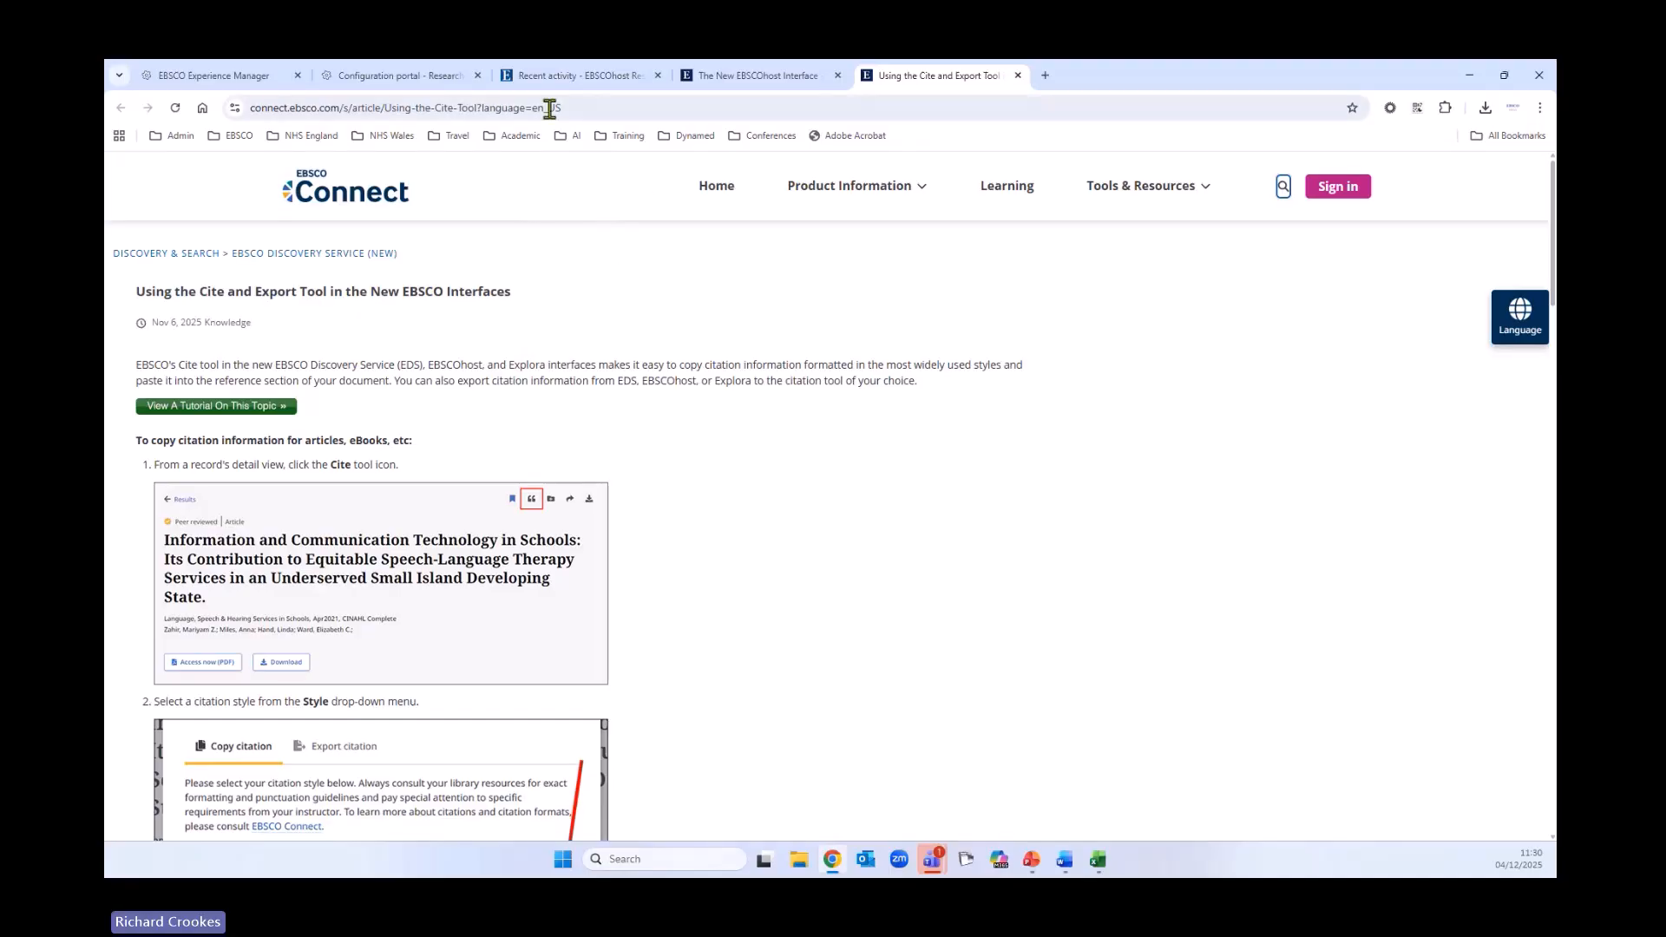
# Return to the search history and rerun search S9, (S3) AND (S6), to open its results
pyautogui.click(565, 79)
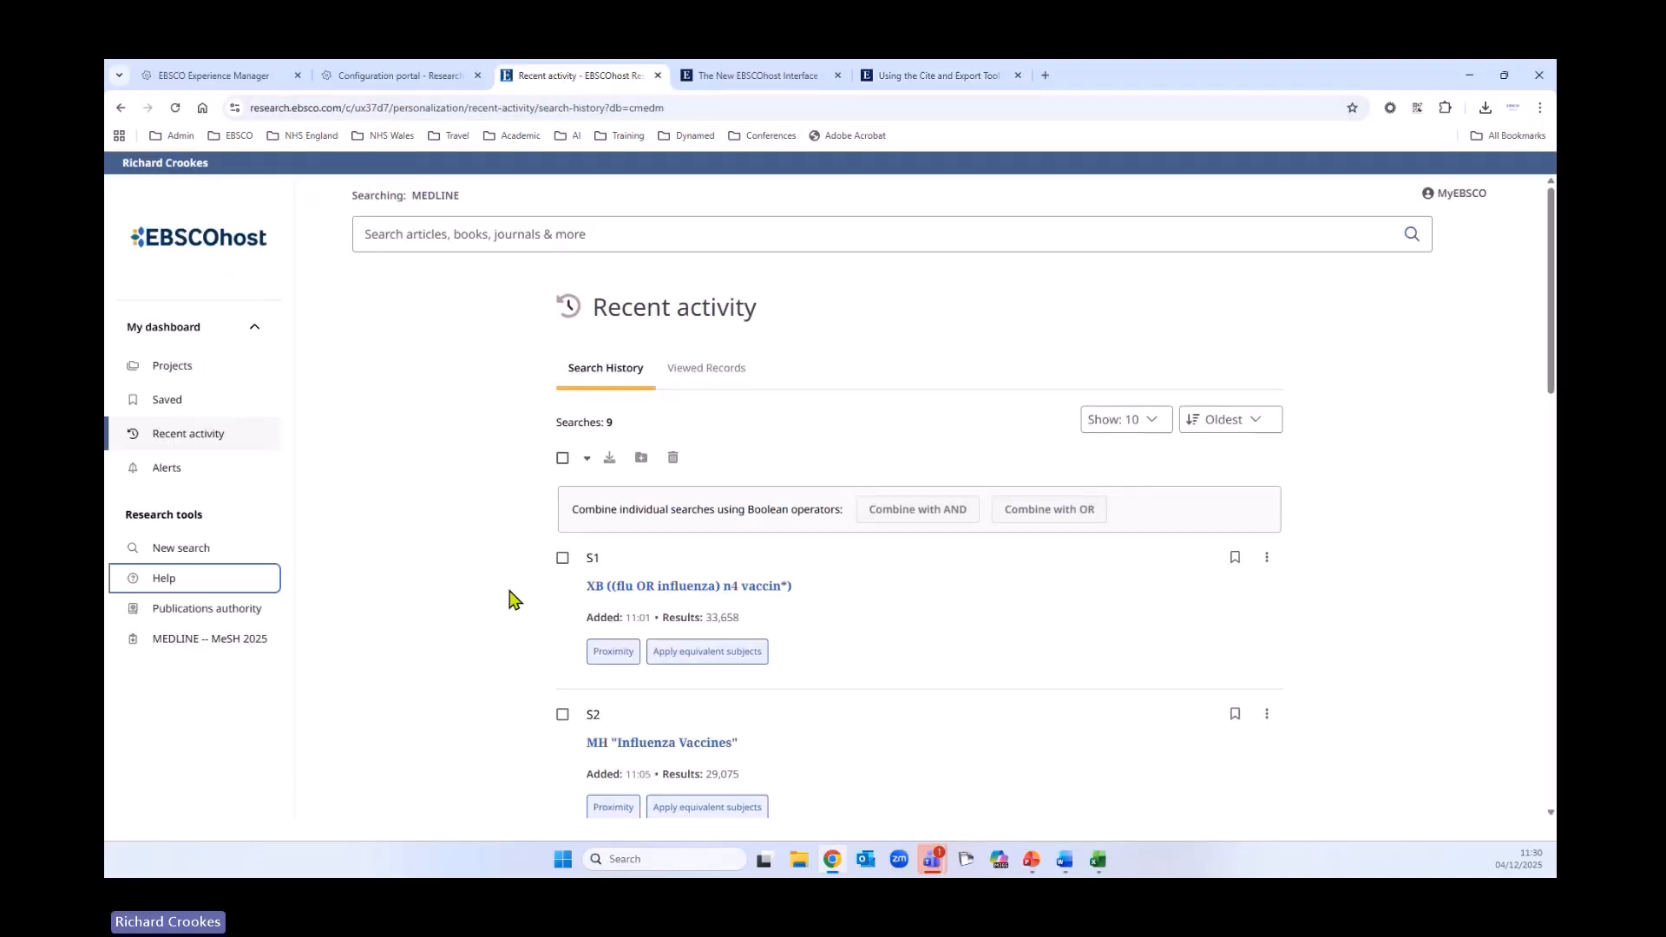
pyautogui.scroll(-12, 680, 660)
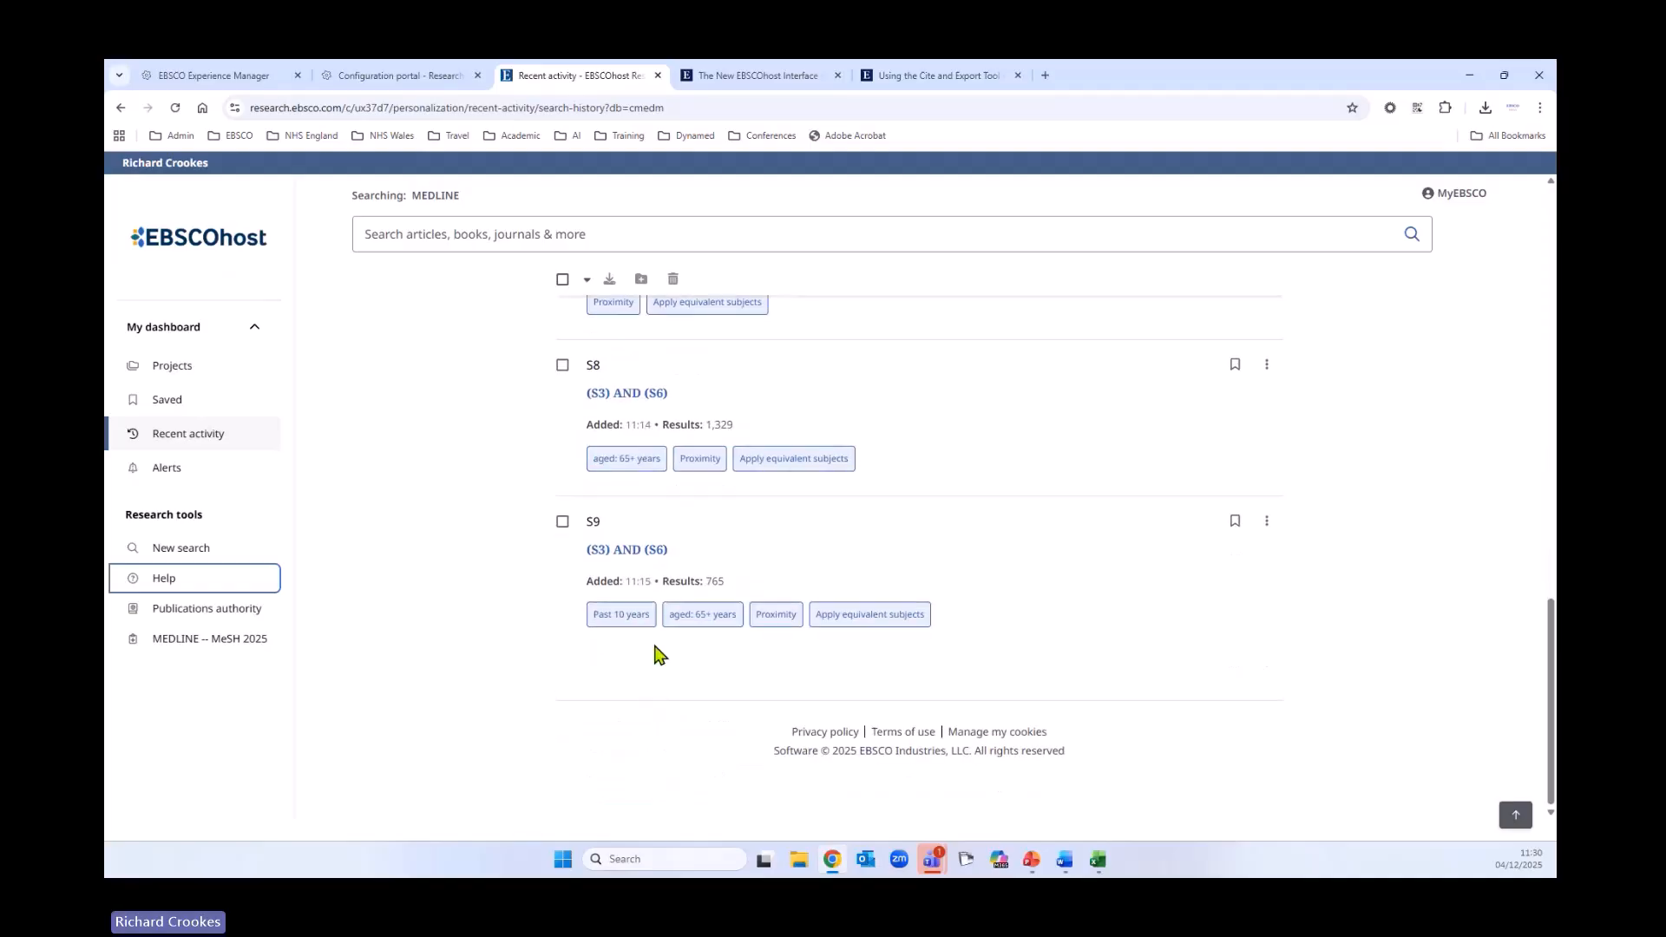
pyautogui.click(625, 552)
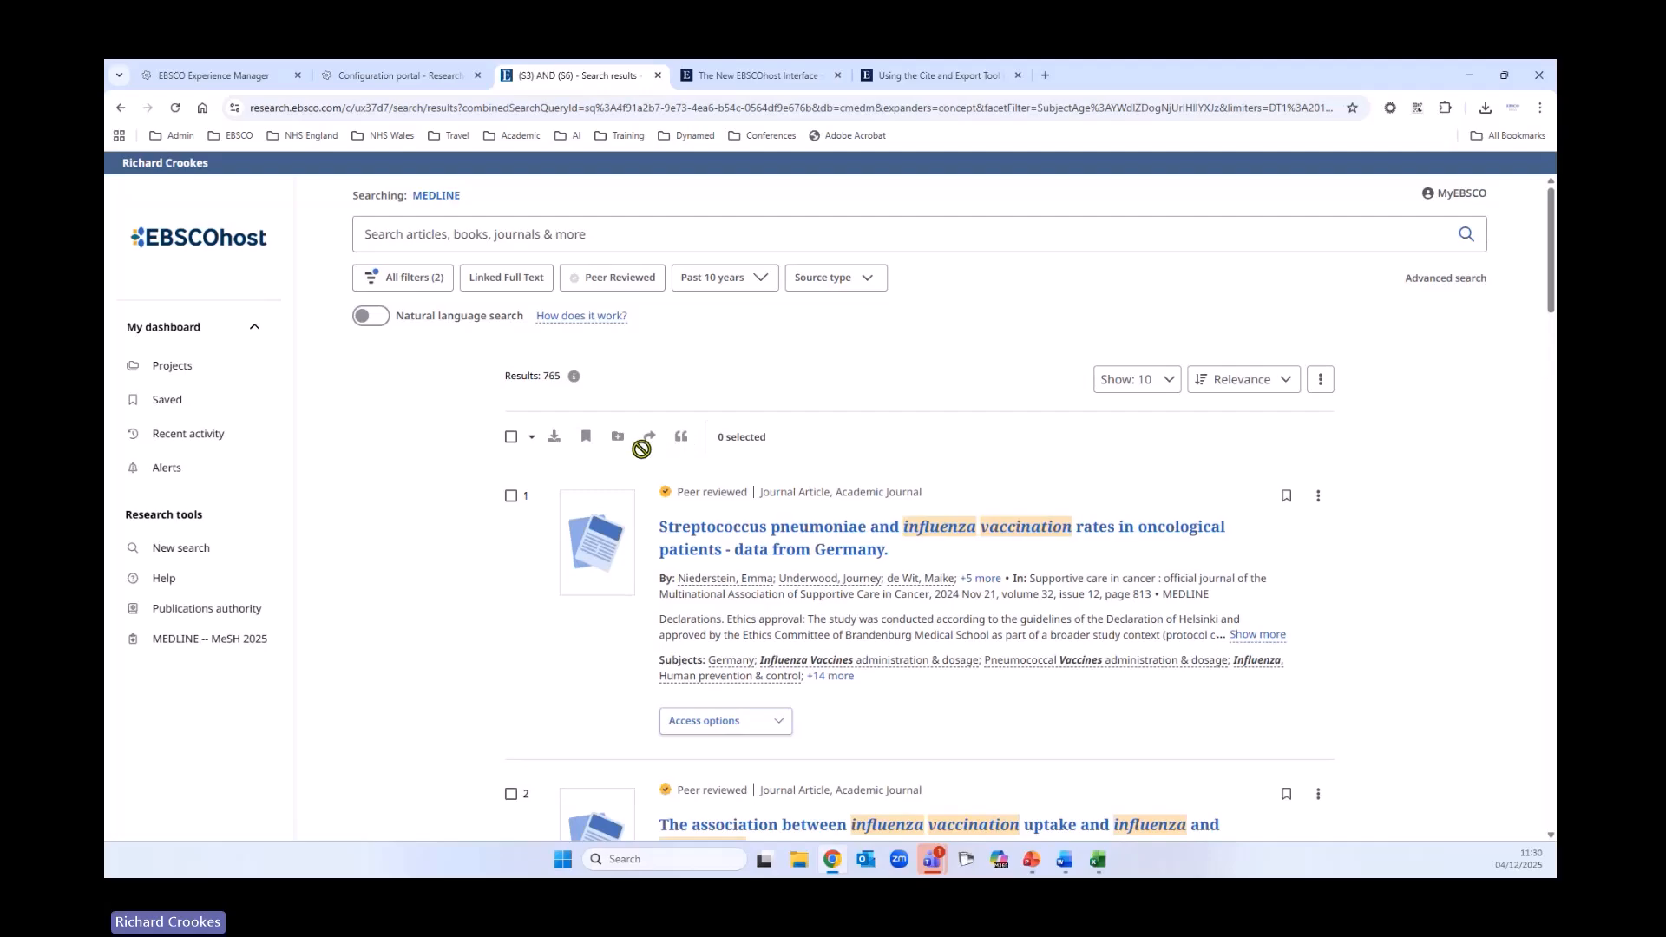
# Select the first result, view its citation export options, and close them without exporting
pyautogui.click(511, 495)
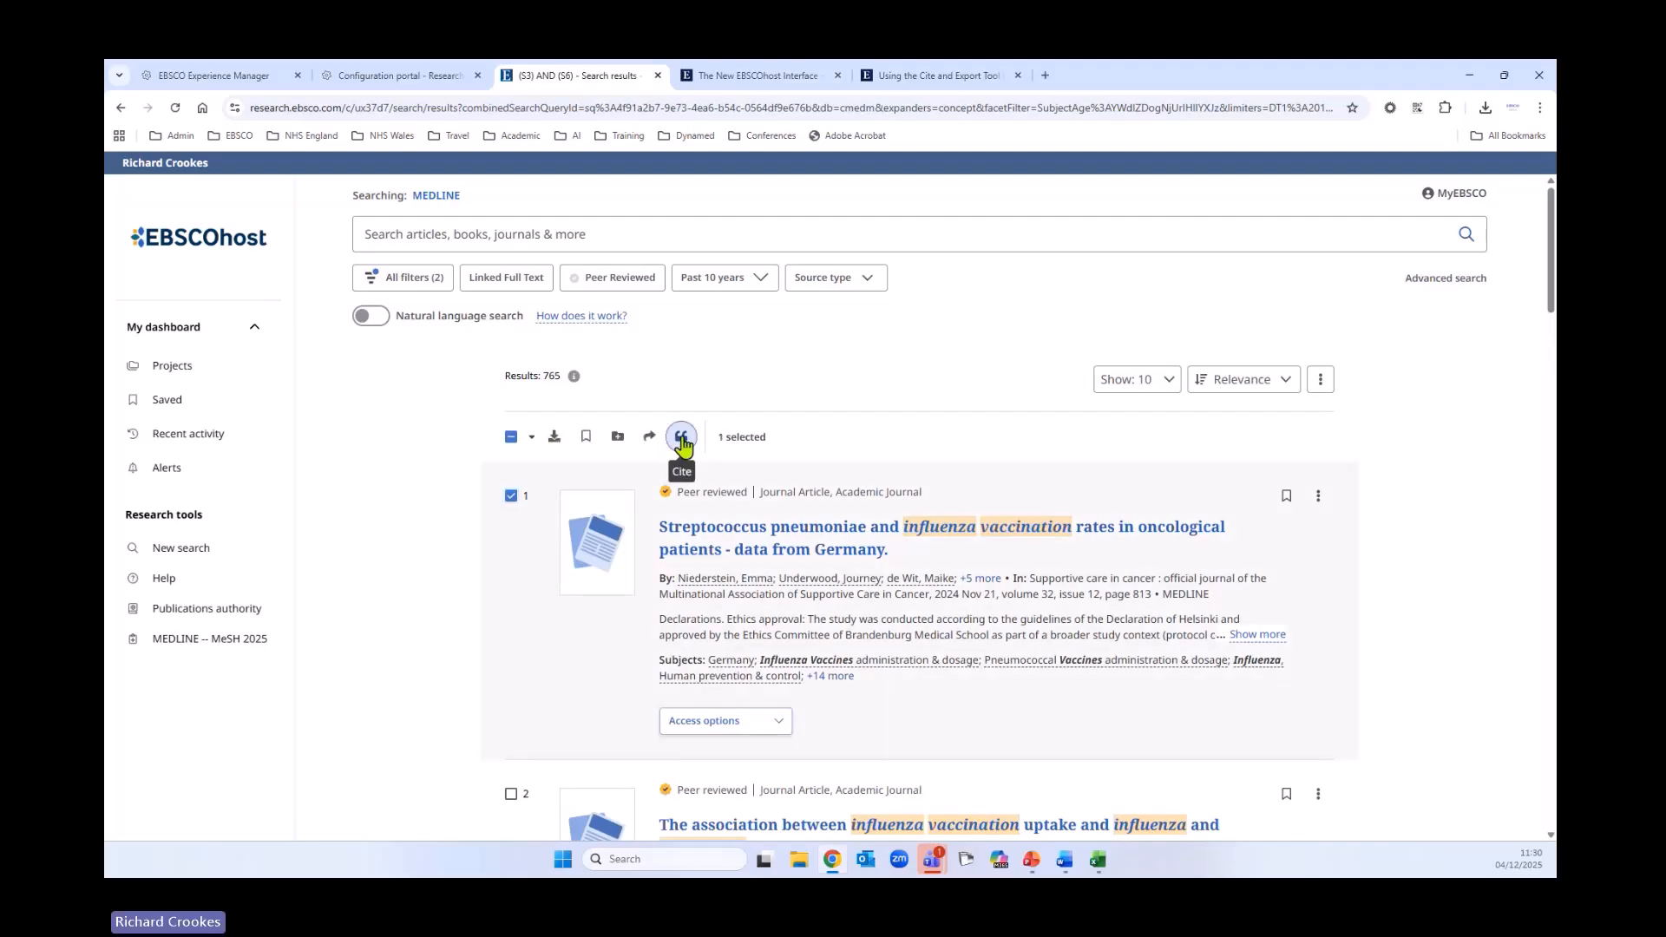
pyautogui.click(681, 437)
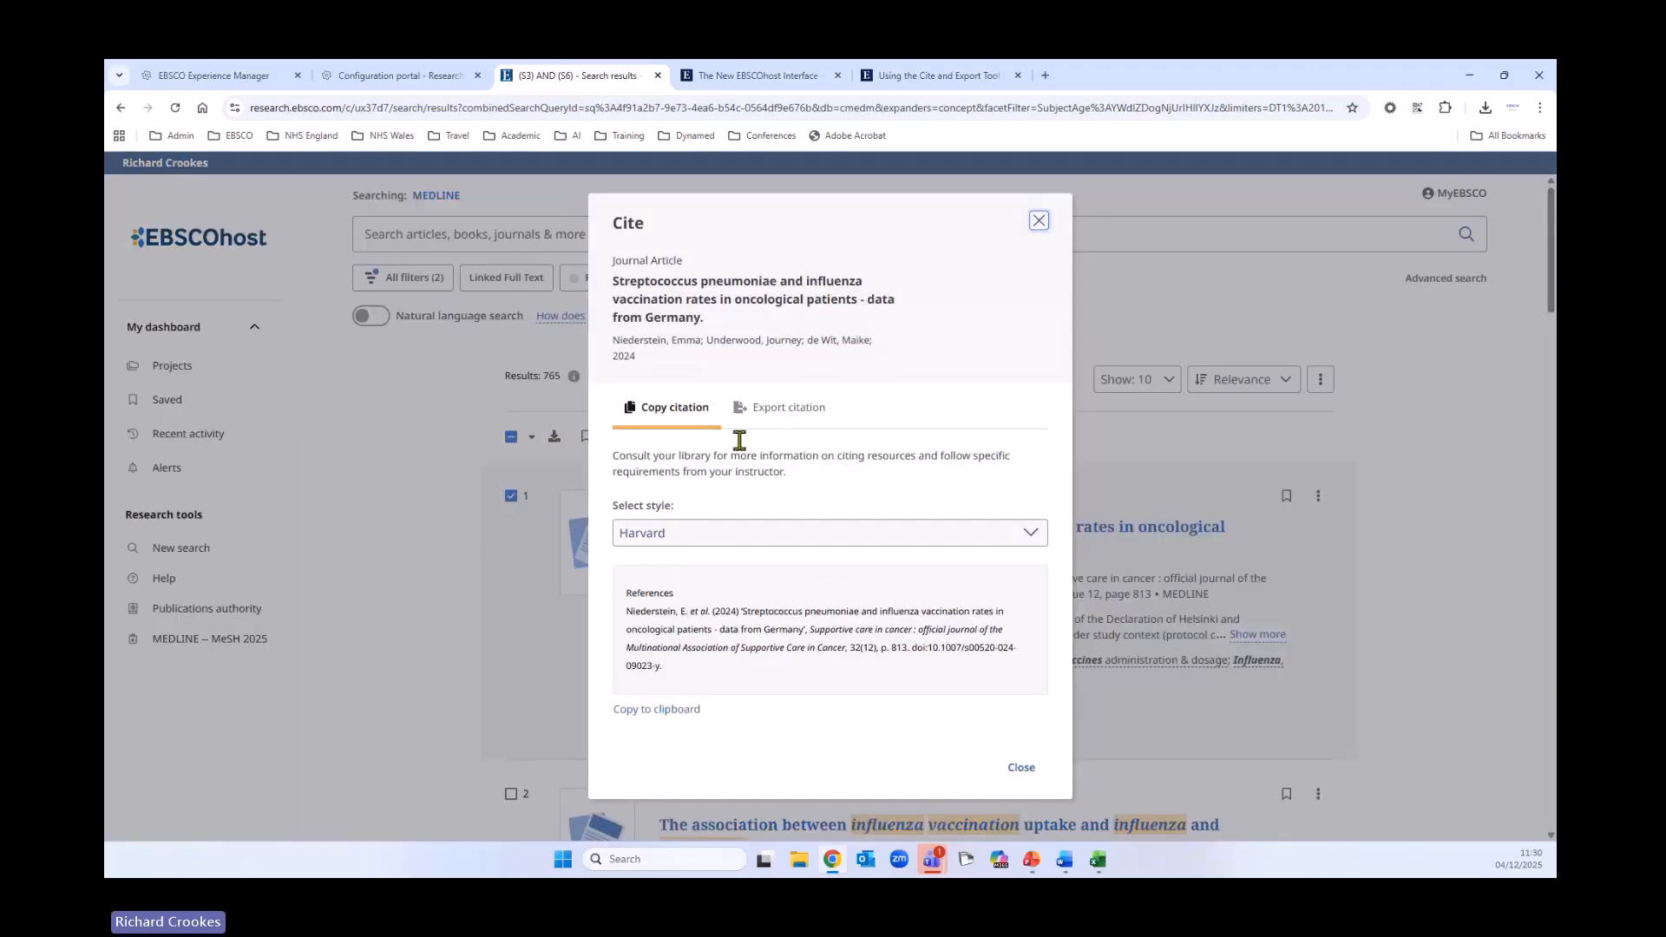
pyautogui.click(778, 417)
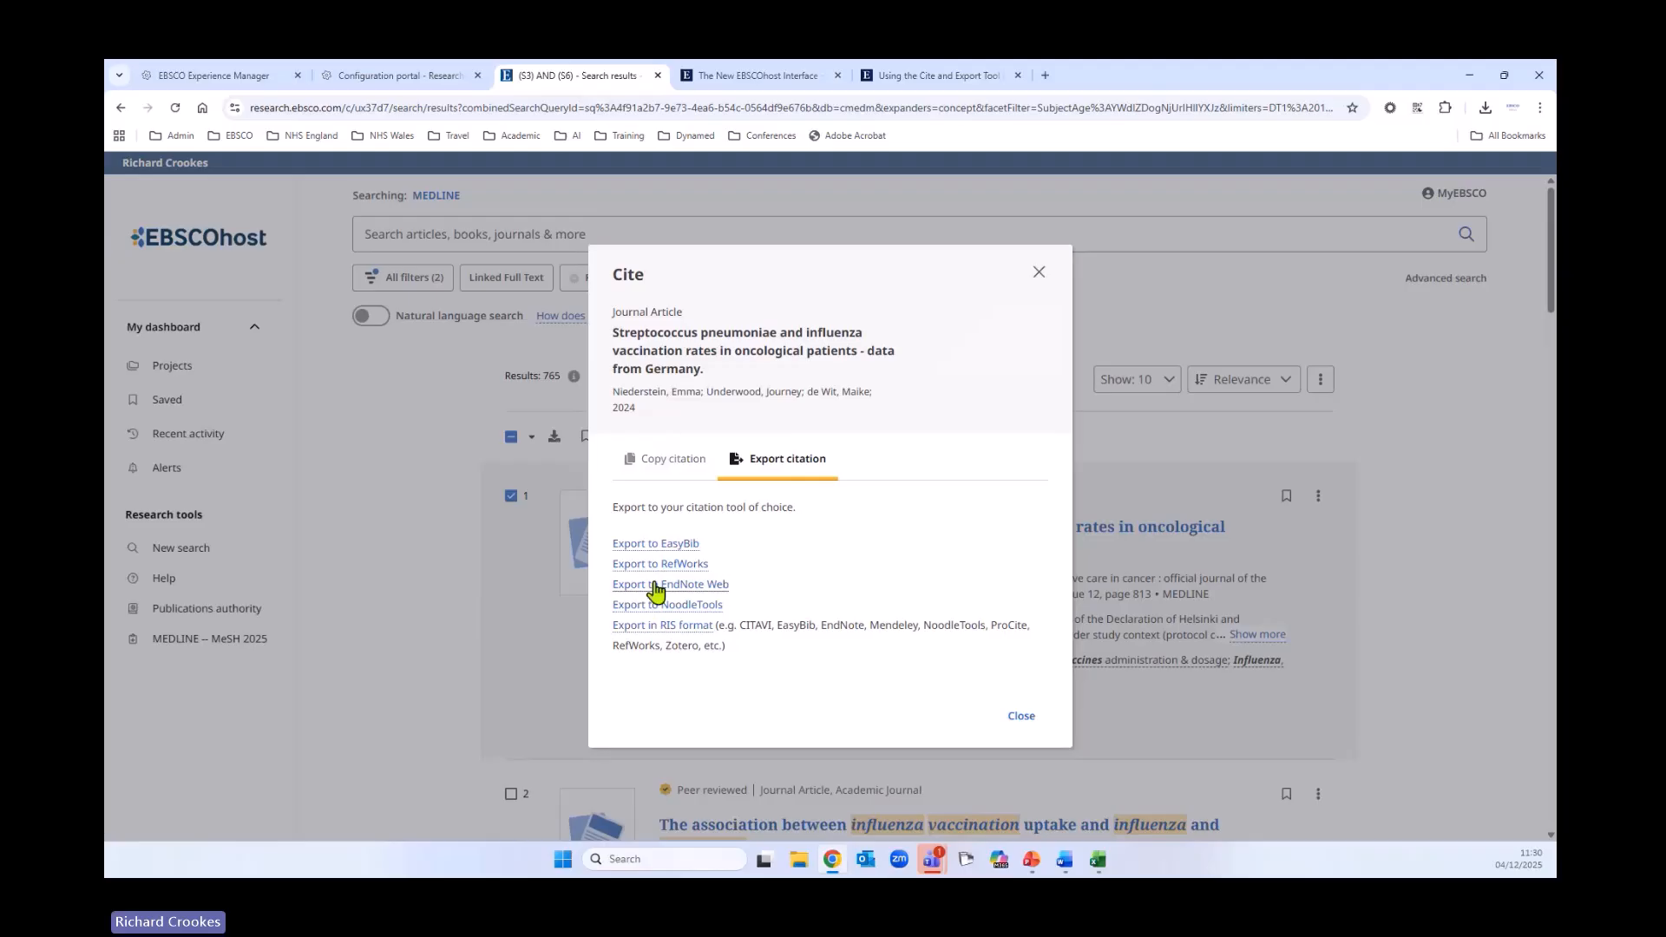
pyautogui.click(1021, 716)
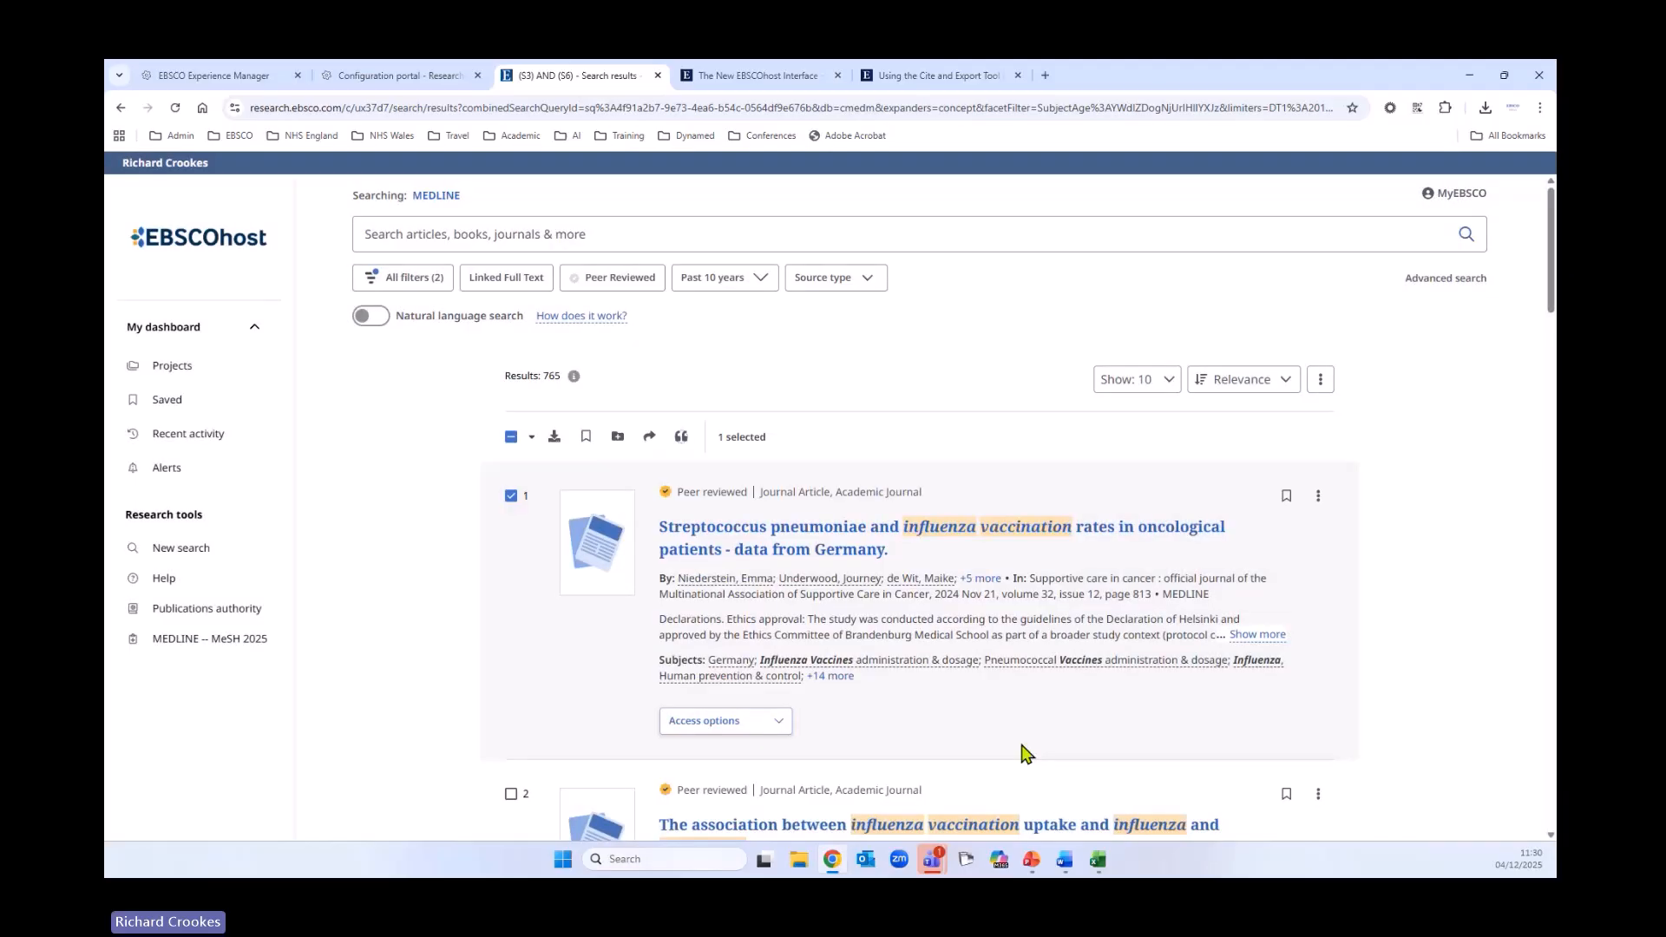
# Request a bulk export of the search results in RIS format to the requester's e-mail address and dismiss the confirmation
pyautogui.click(531, 441)
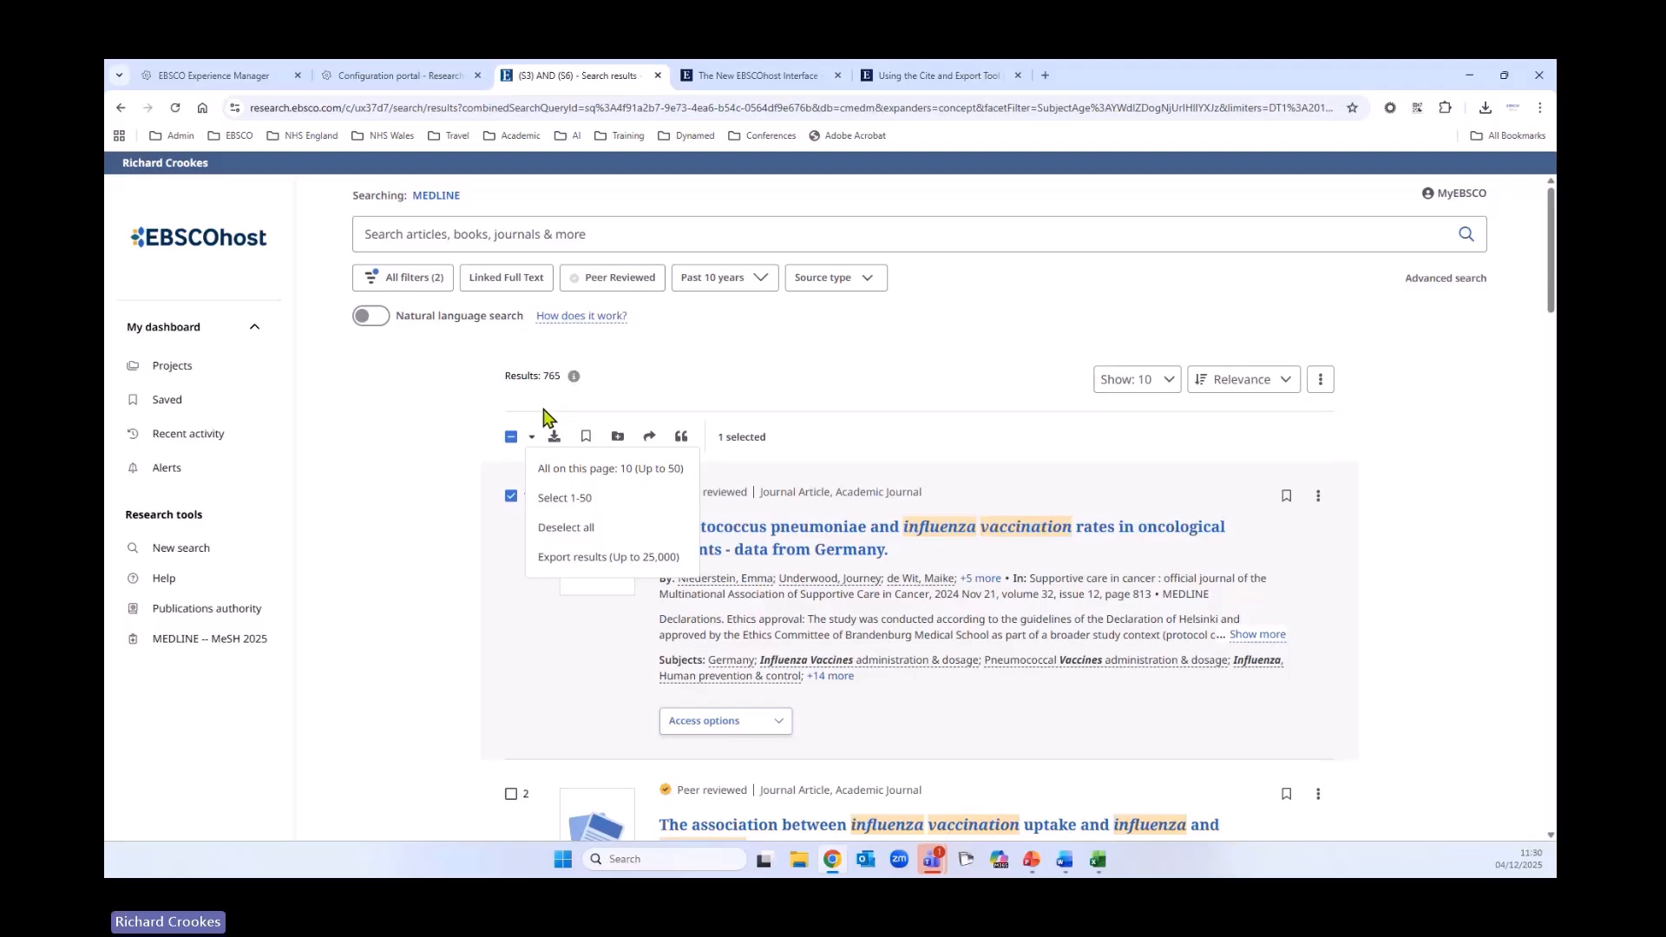
pyautogui.click(649, 558)
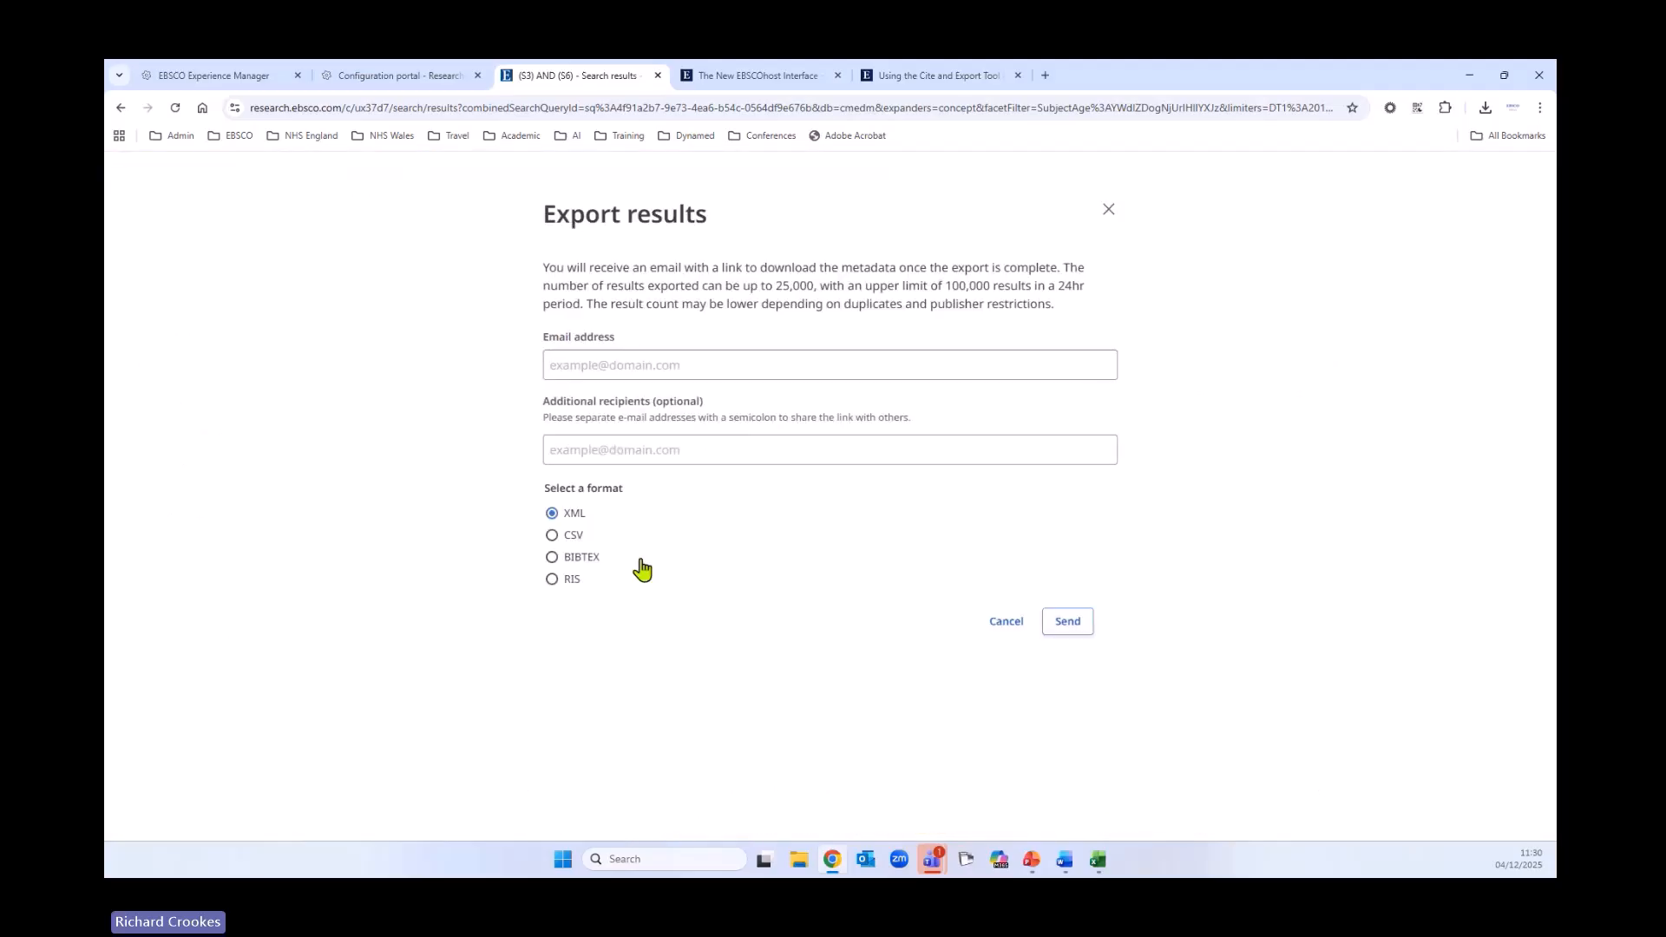
pyautogui.click(664, 361)
pyautogui.click(674, 404)
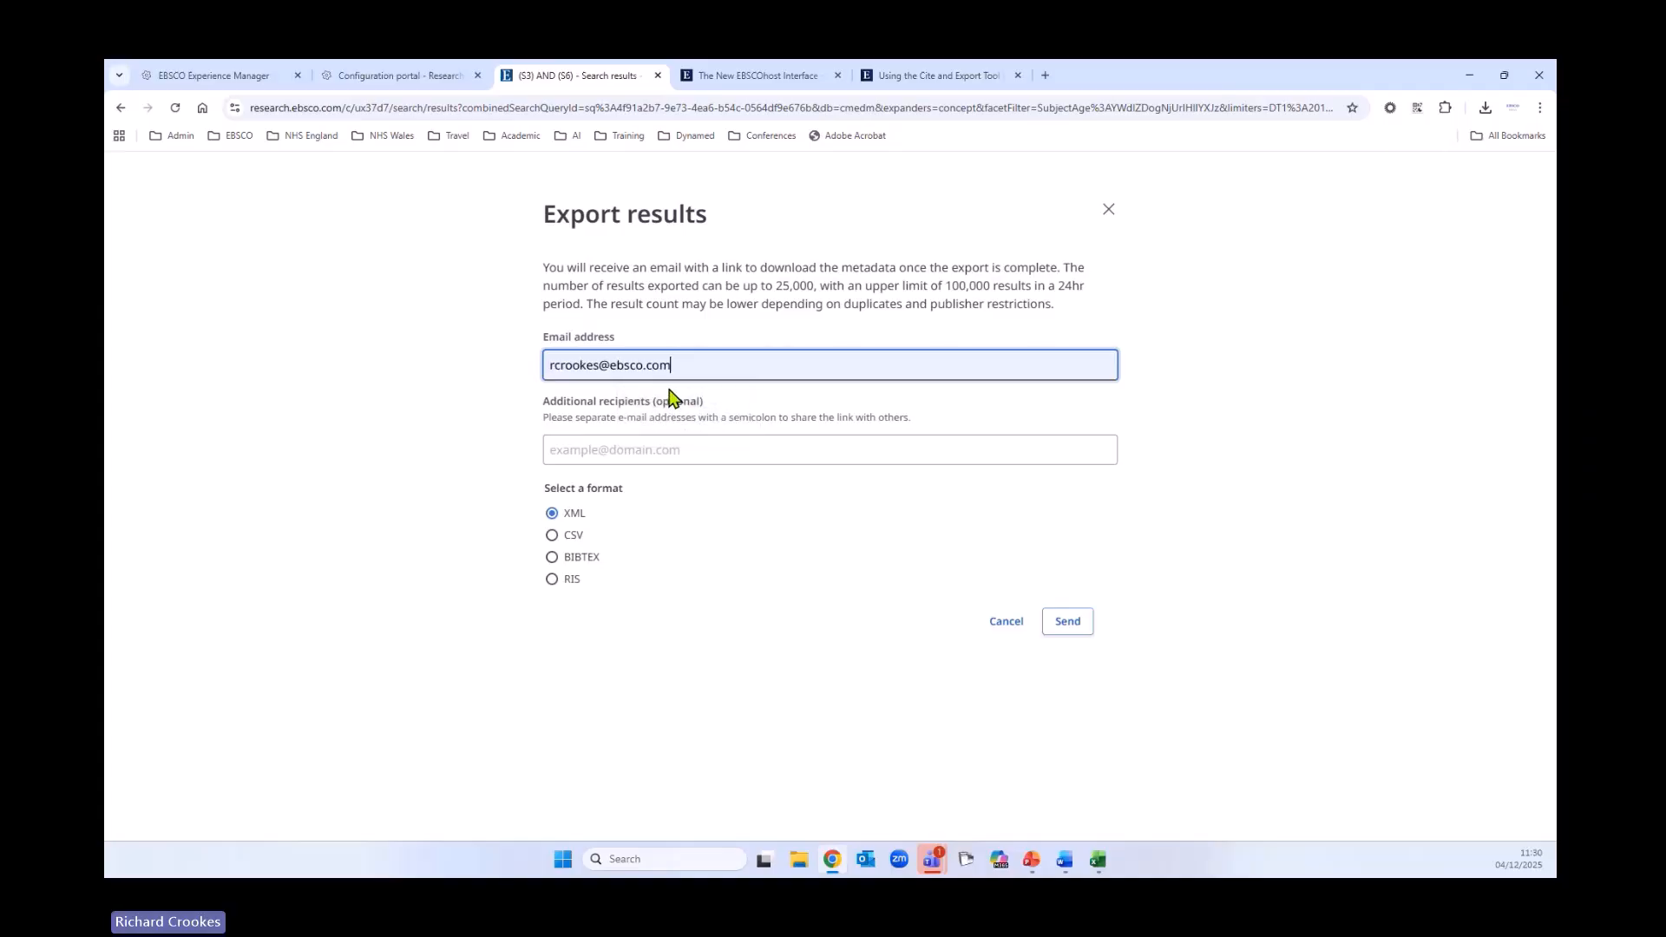
pyautogui.click(635, 450)
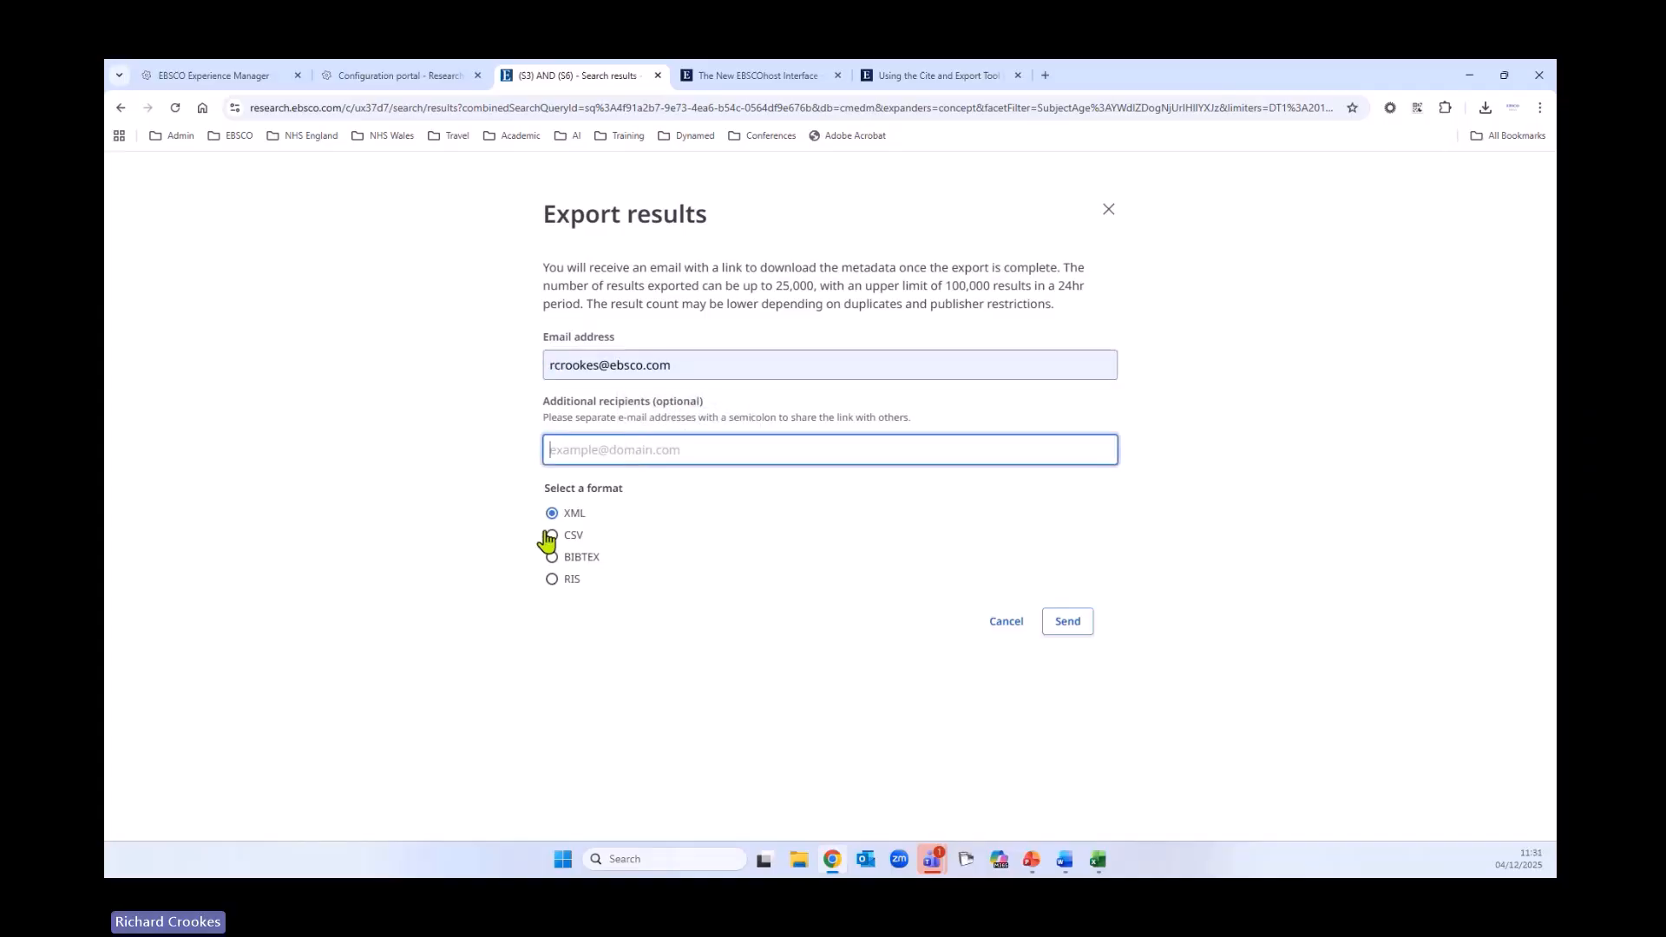
pyautogui.click(553, 580)
pyautogui.click(1066, 622)
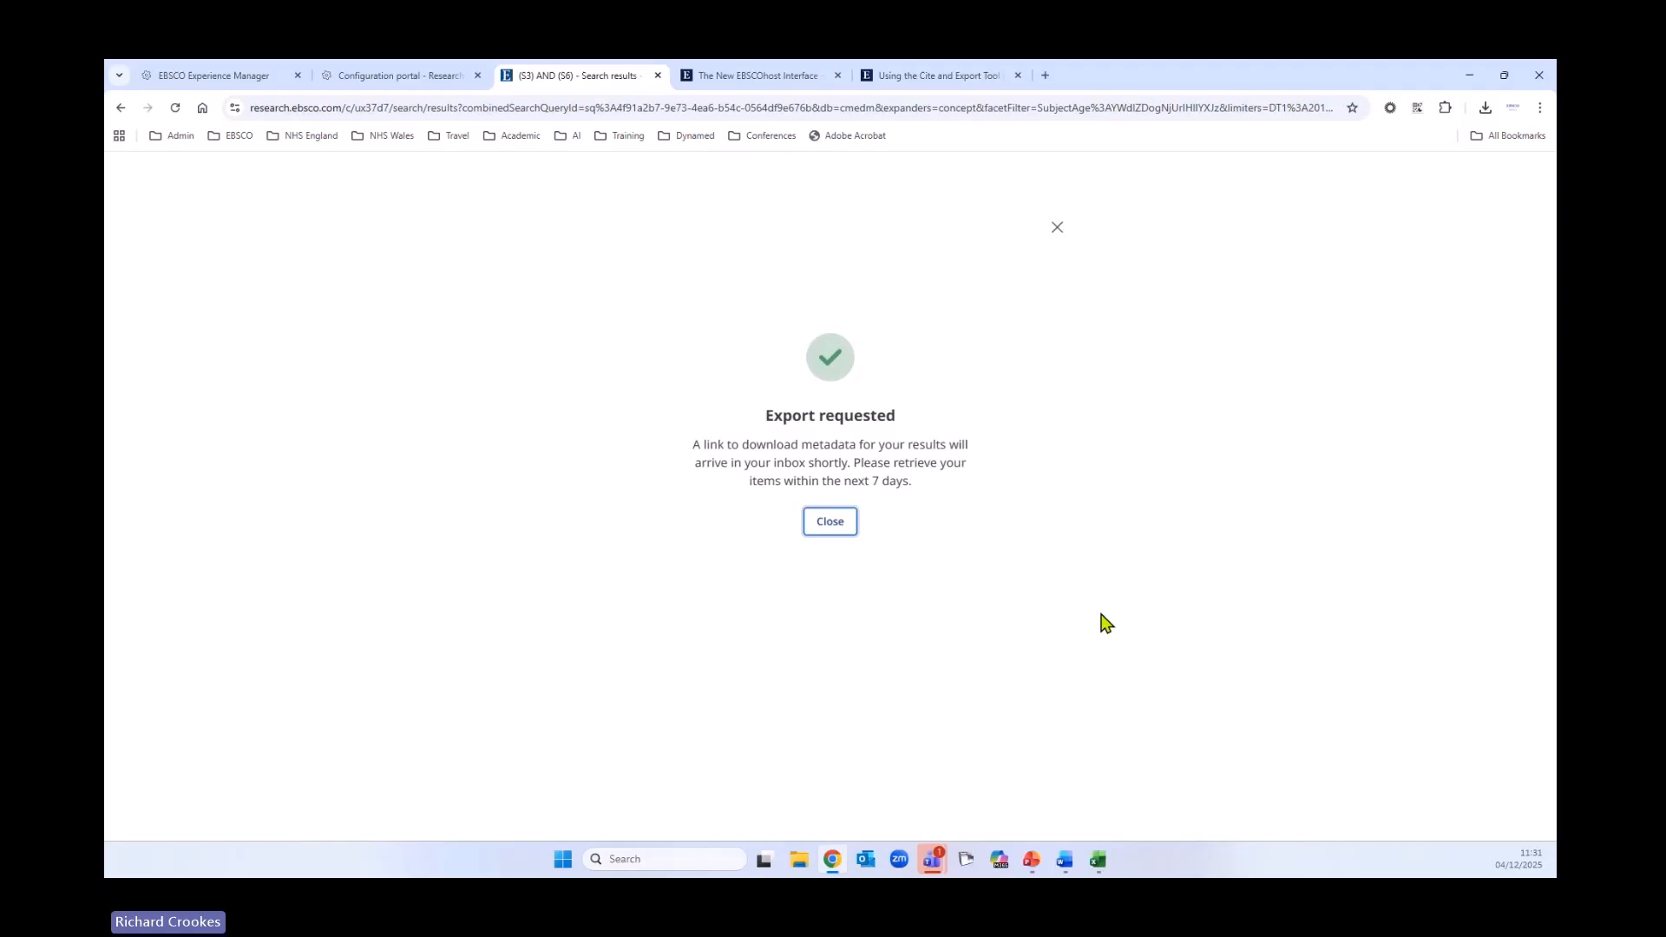
pyautogui.click(826, 524)
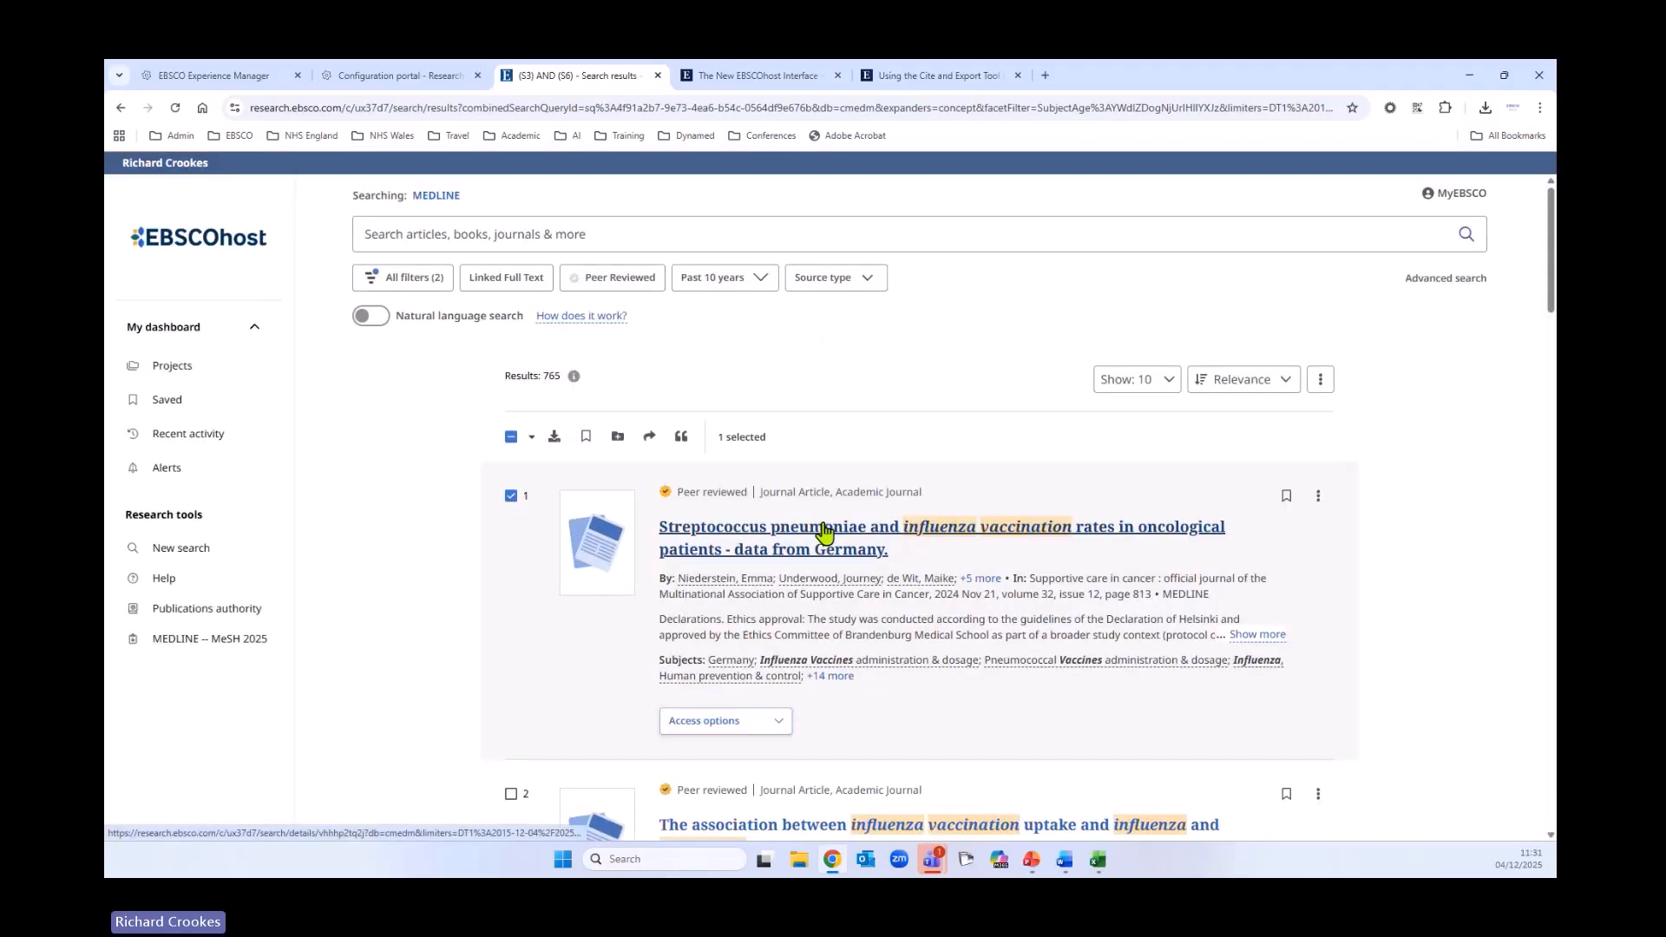
pyautogui.scroll(-2, 1002, 592)
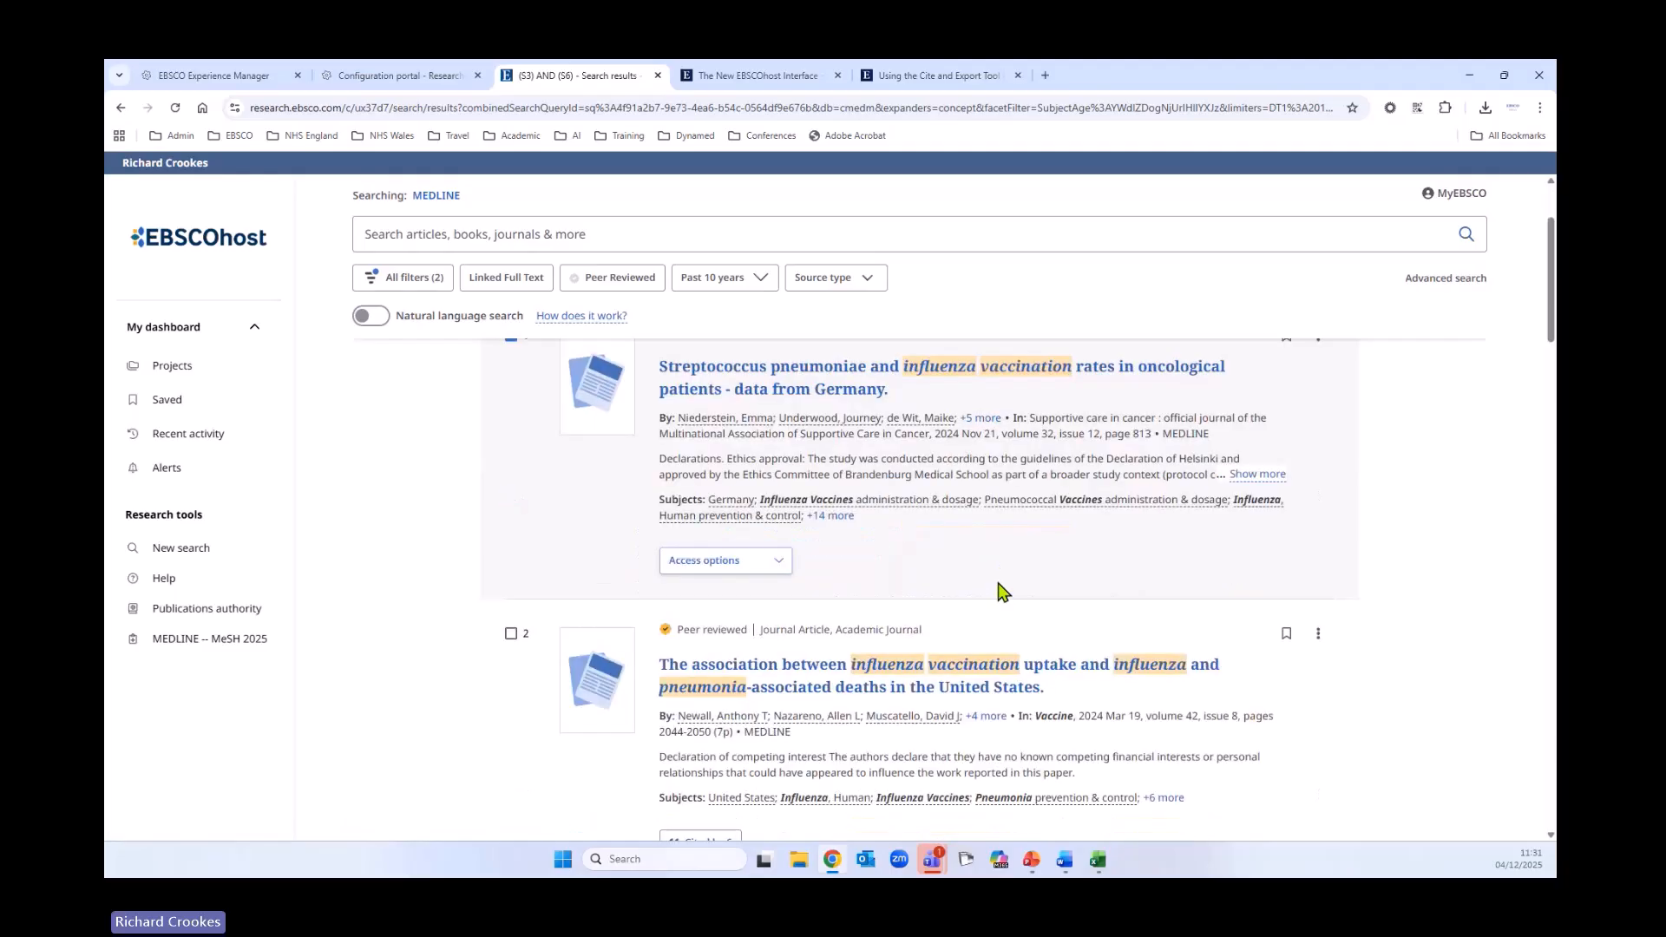
pyautogui.scroll(3, 997, 593)
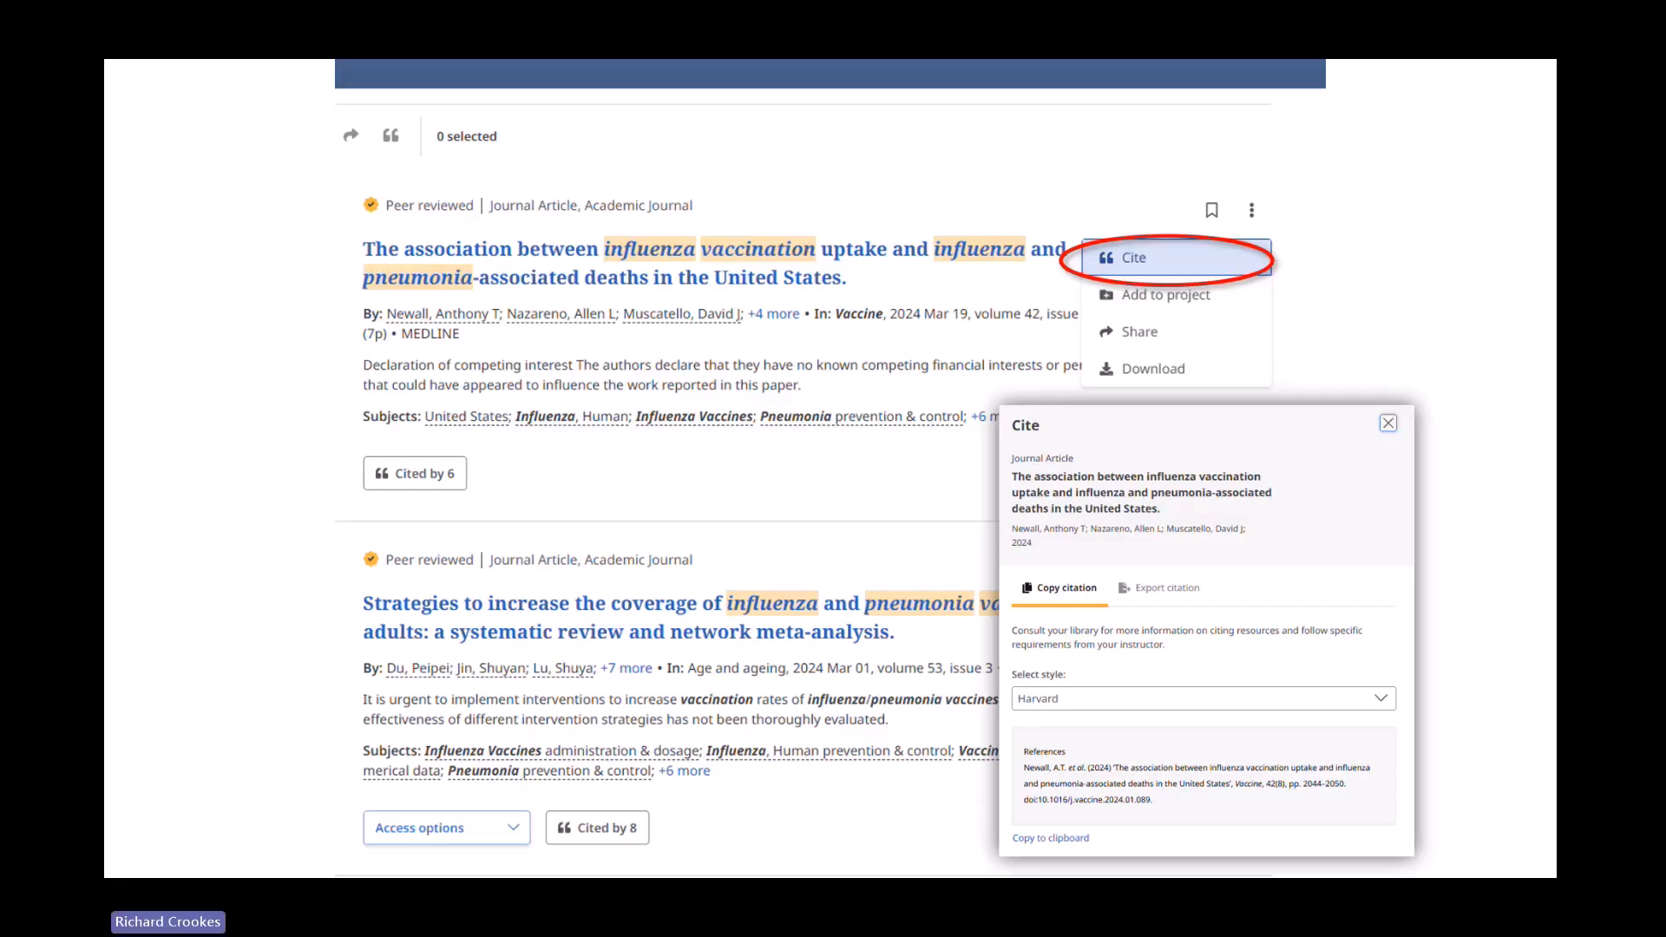
pyautogui.press('Right')
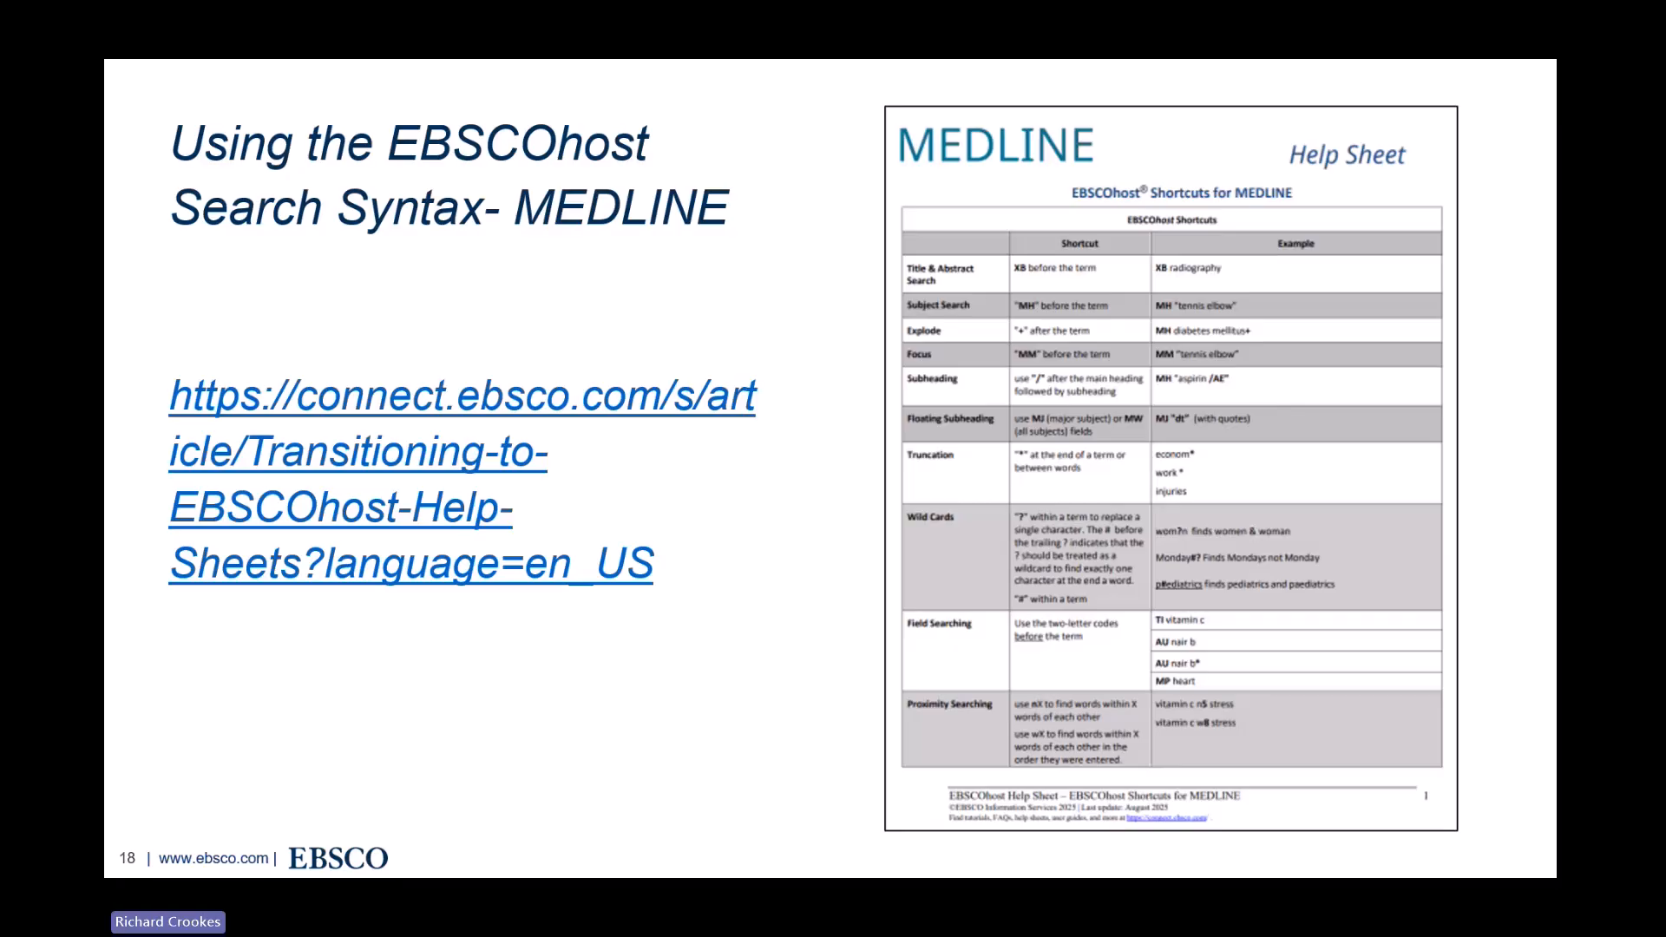
pyautogui.press('Right')
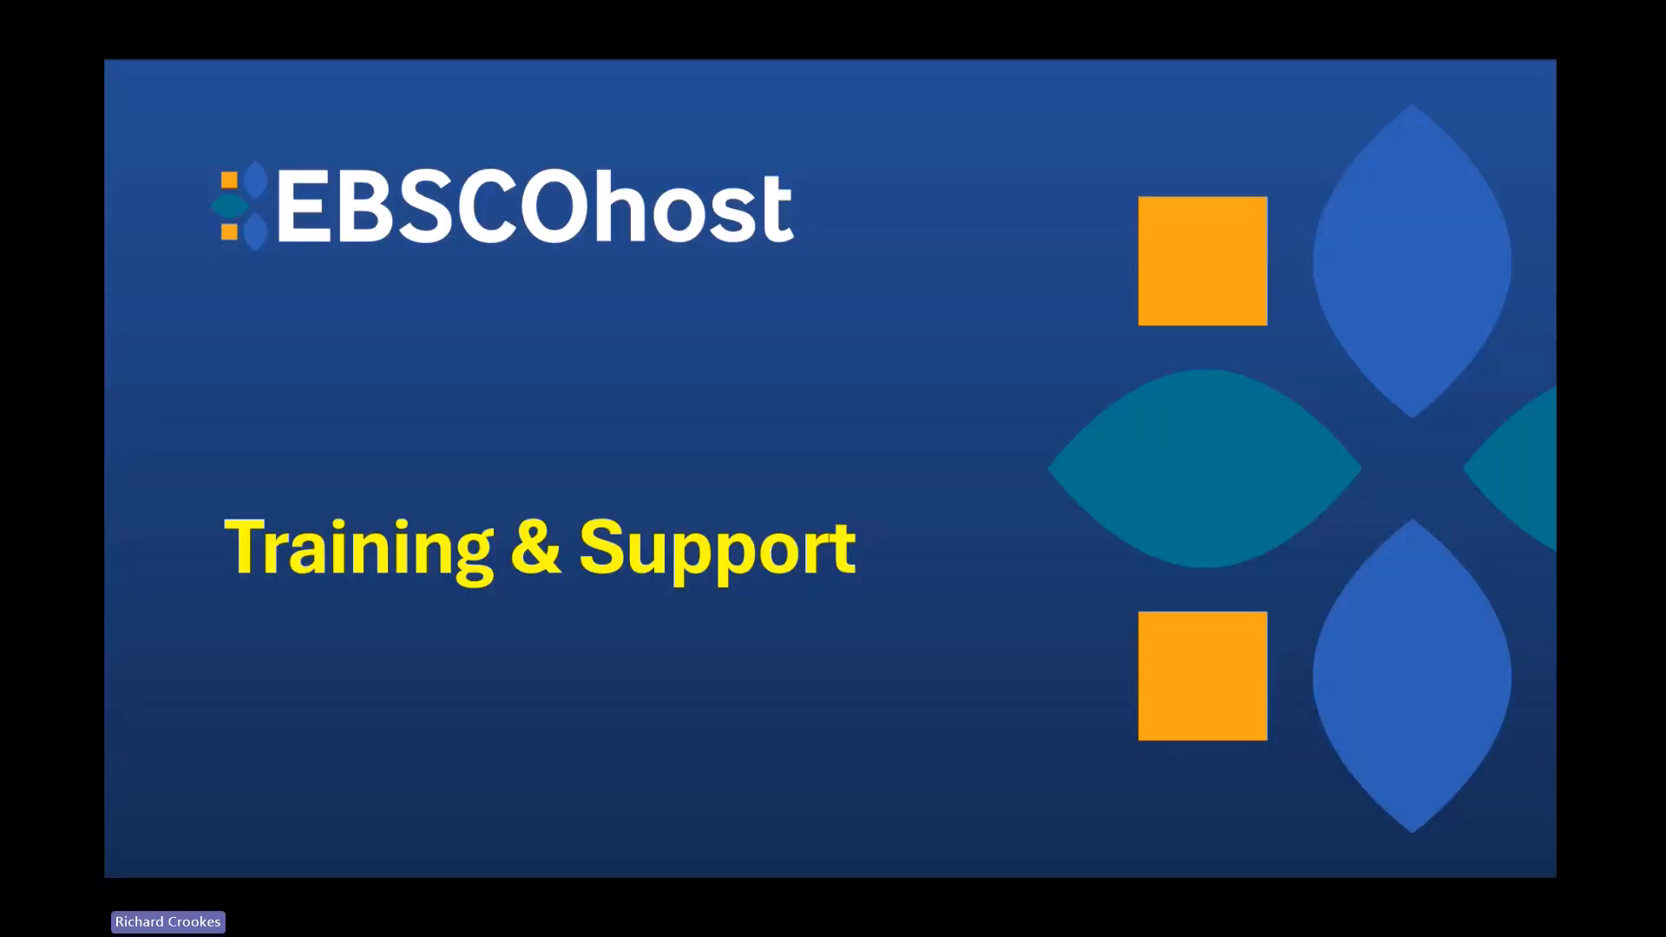
pyautogui.press('Right')
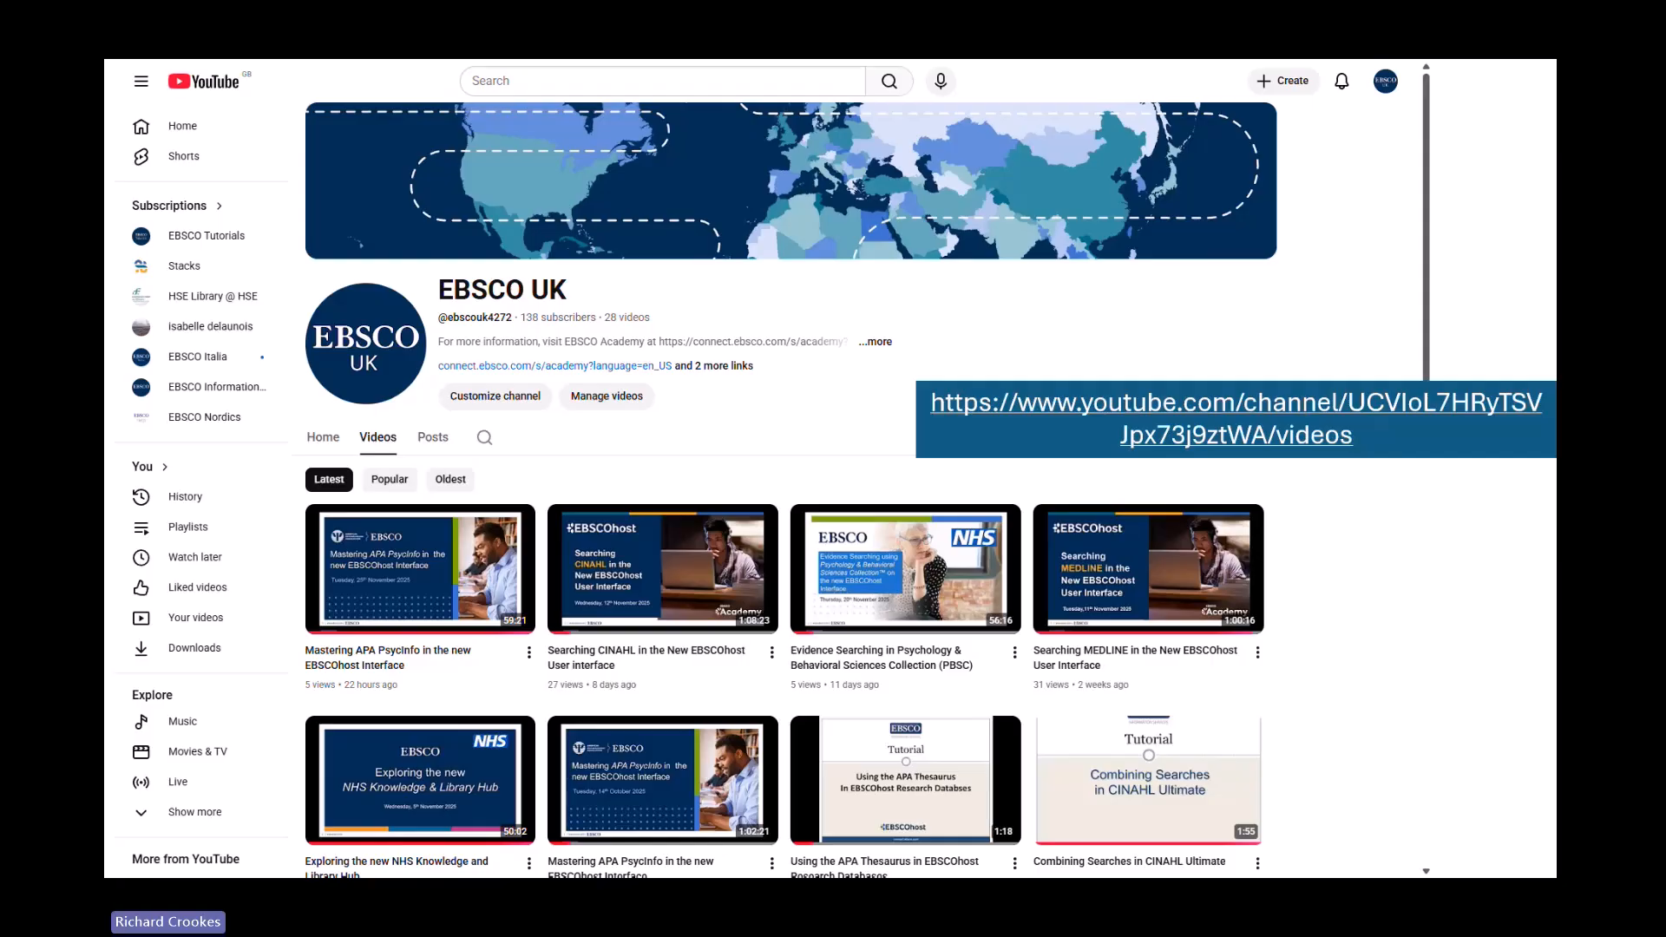
pyautogui.press('Right')
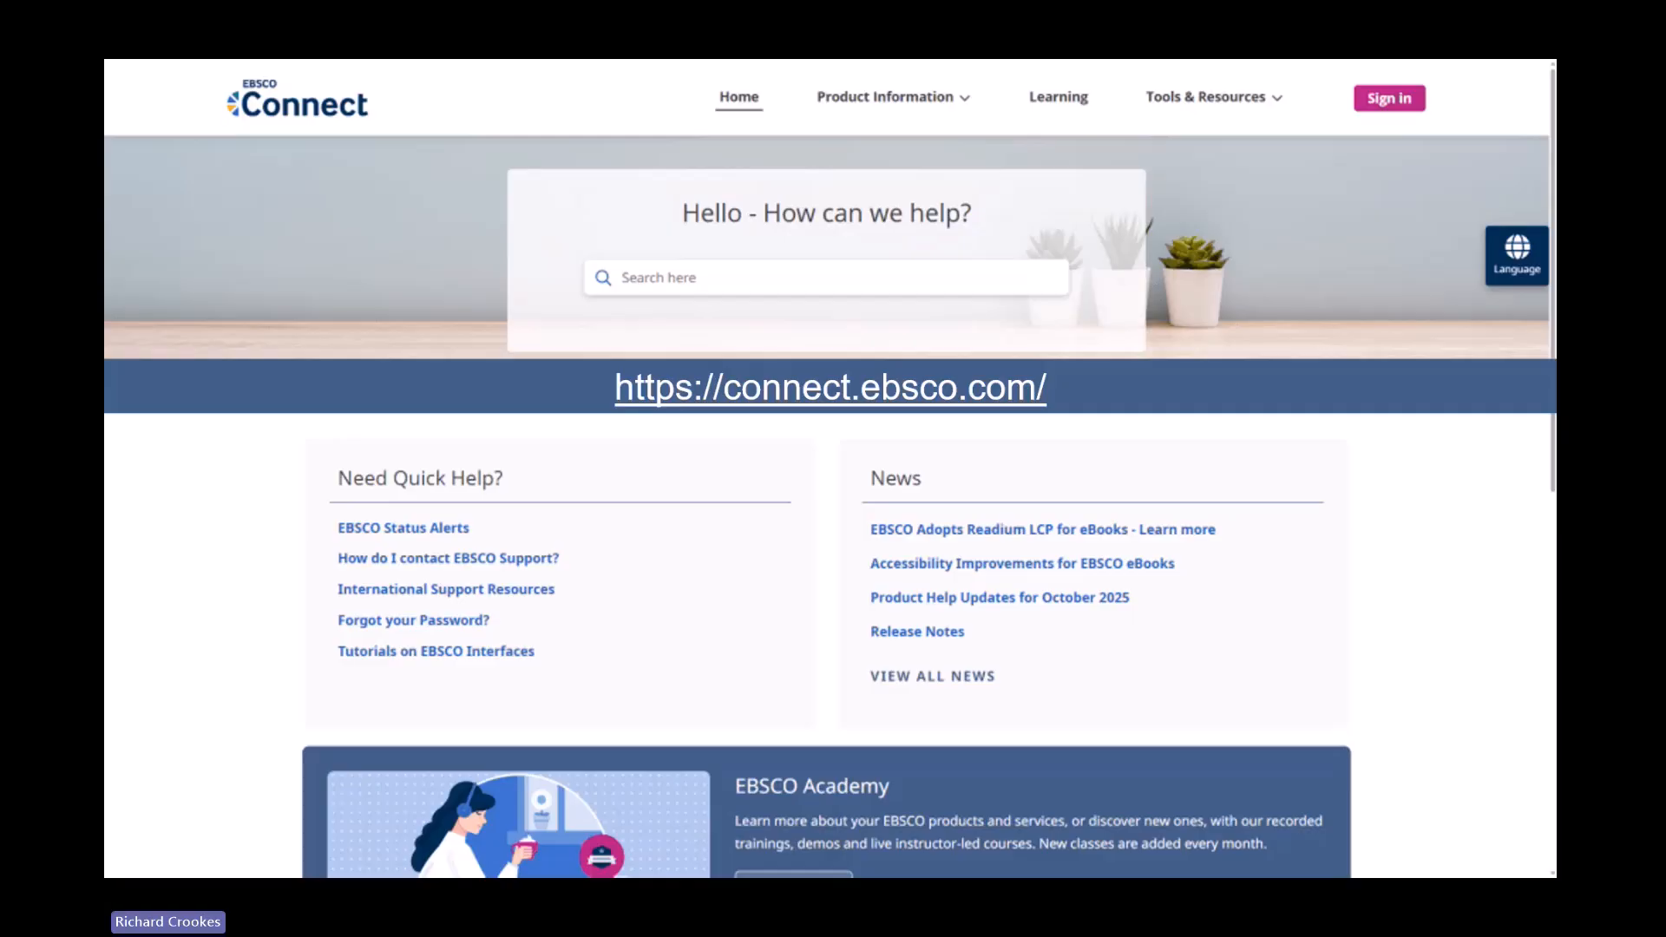
pyautogui.press('Right')
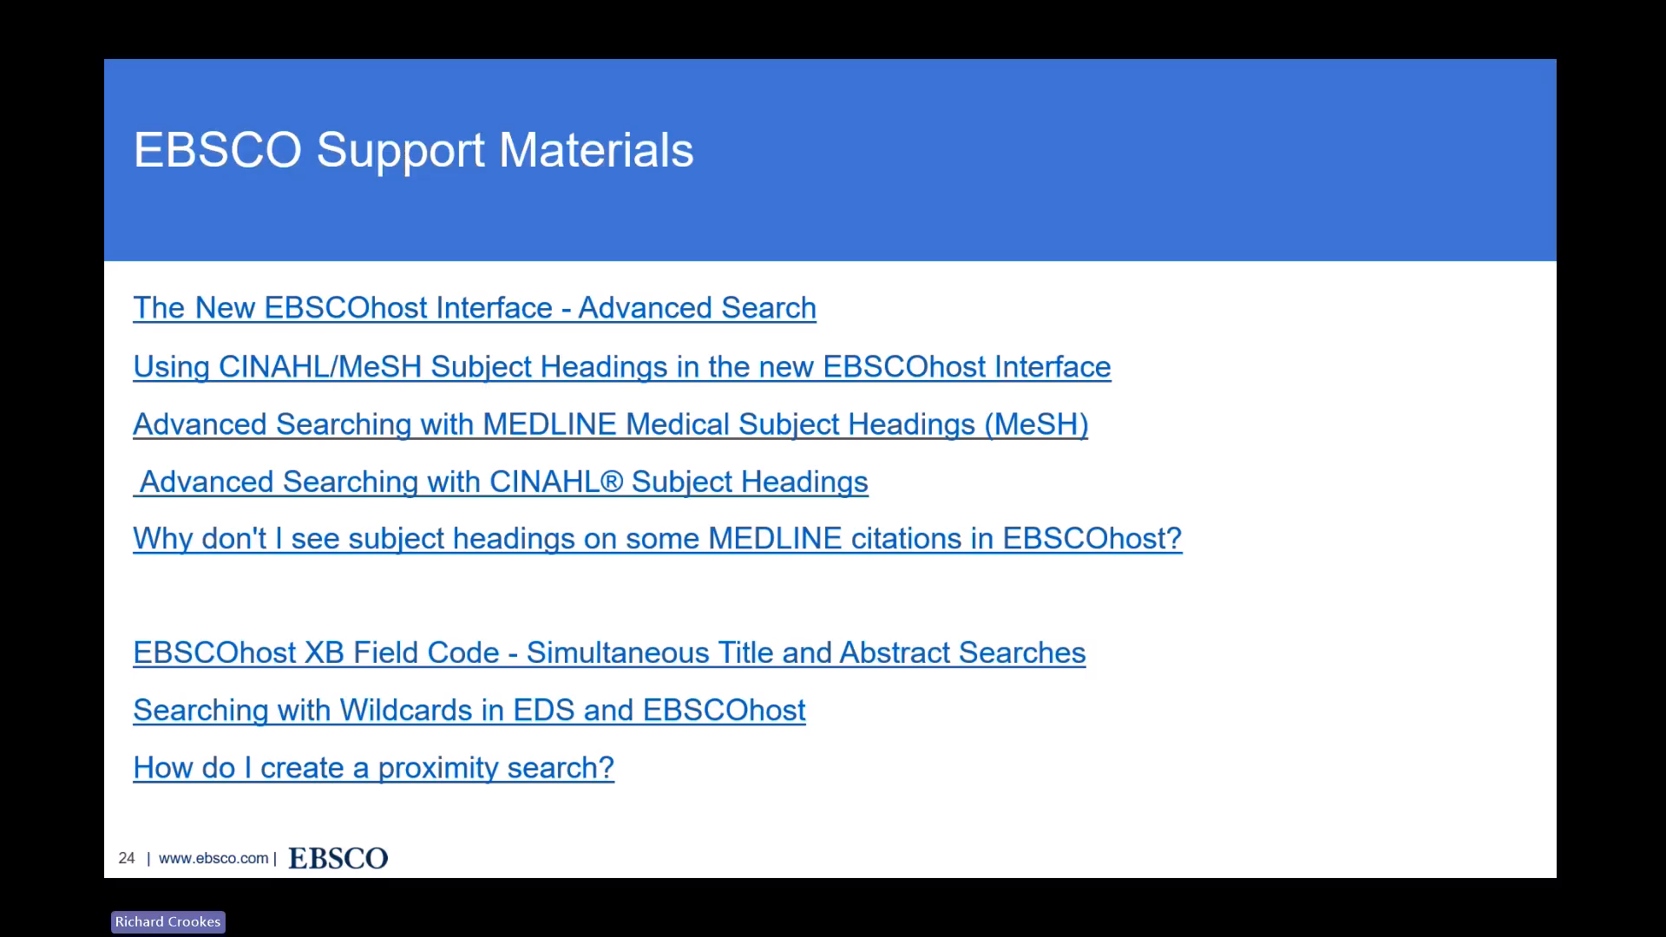
pyautogui.press('Right')
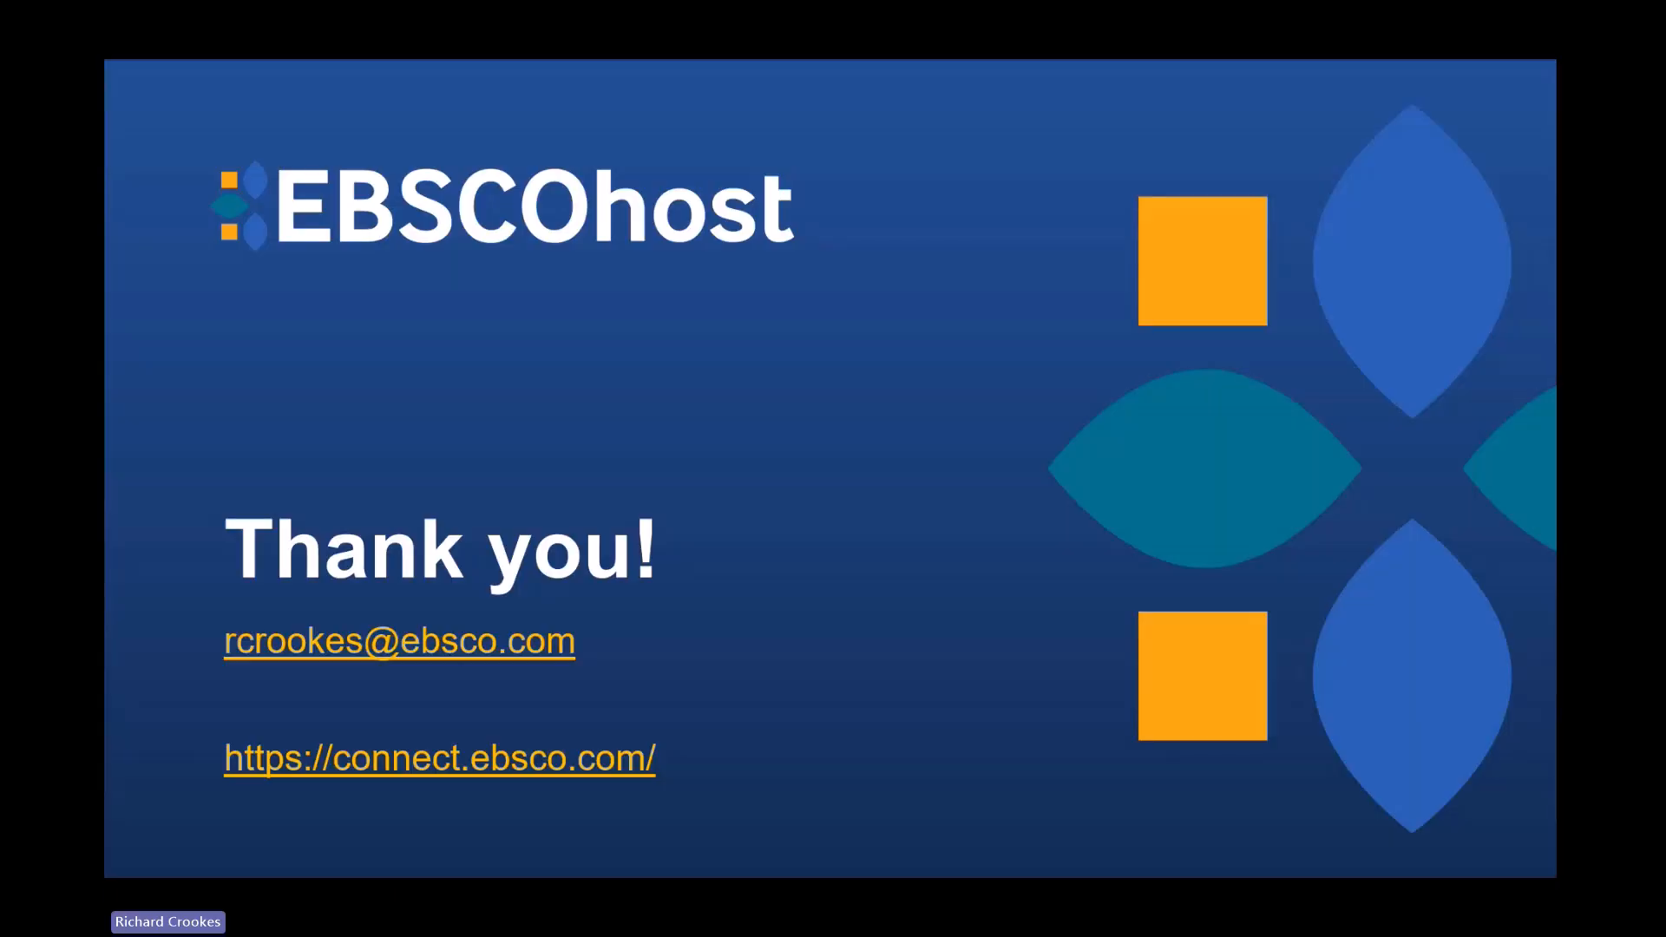